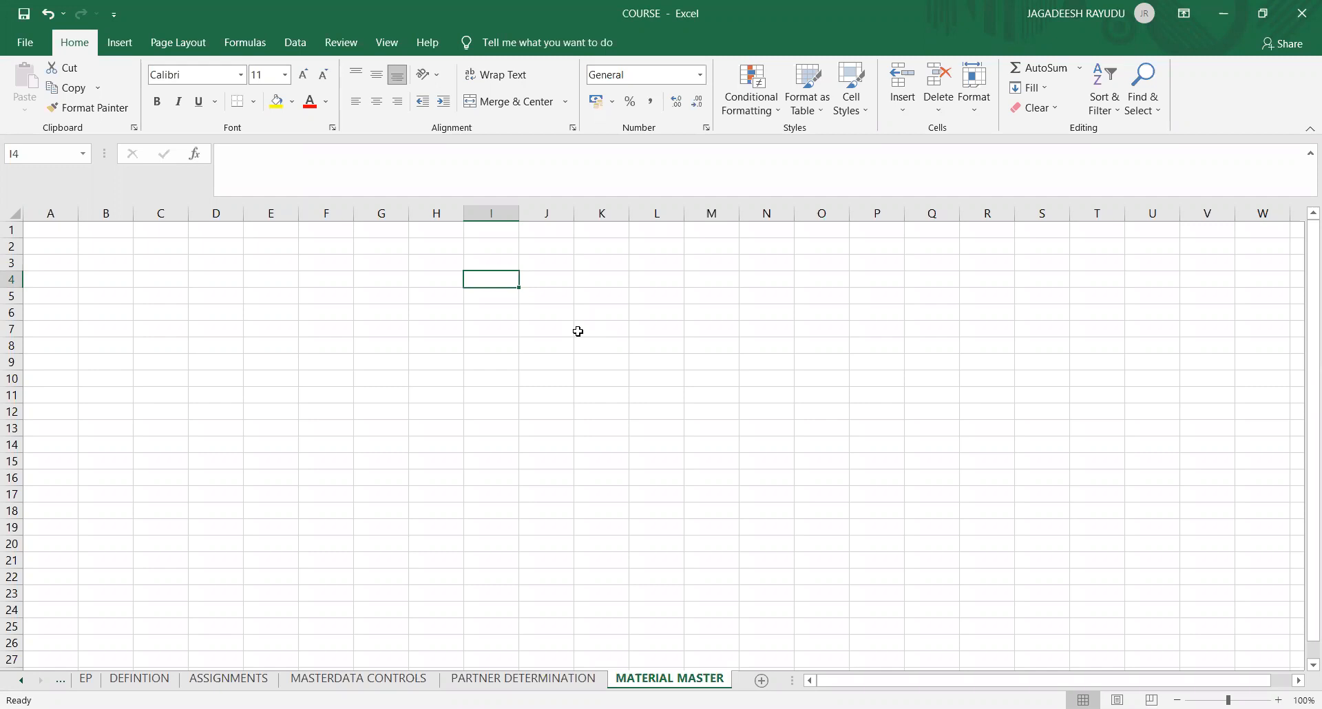
- Enter the transaction codes MM01, MM02 and MM03 in cells I5 to I7 of the MATERIAL MASTER sheet
click(523, 338)
click(529, 323)
click(513, 290)
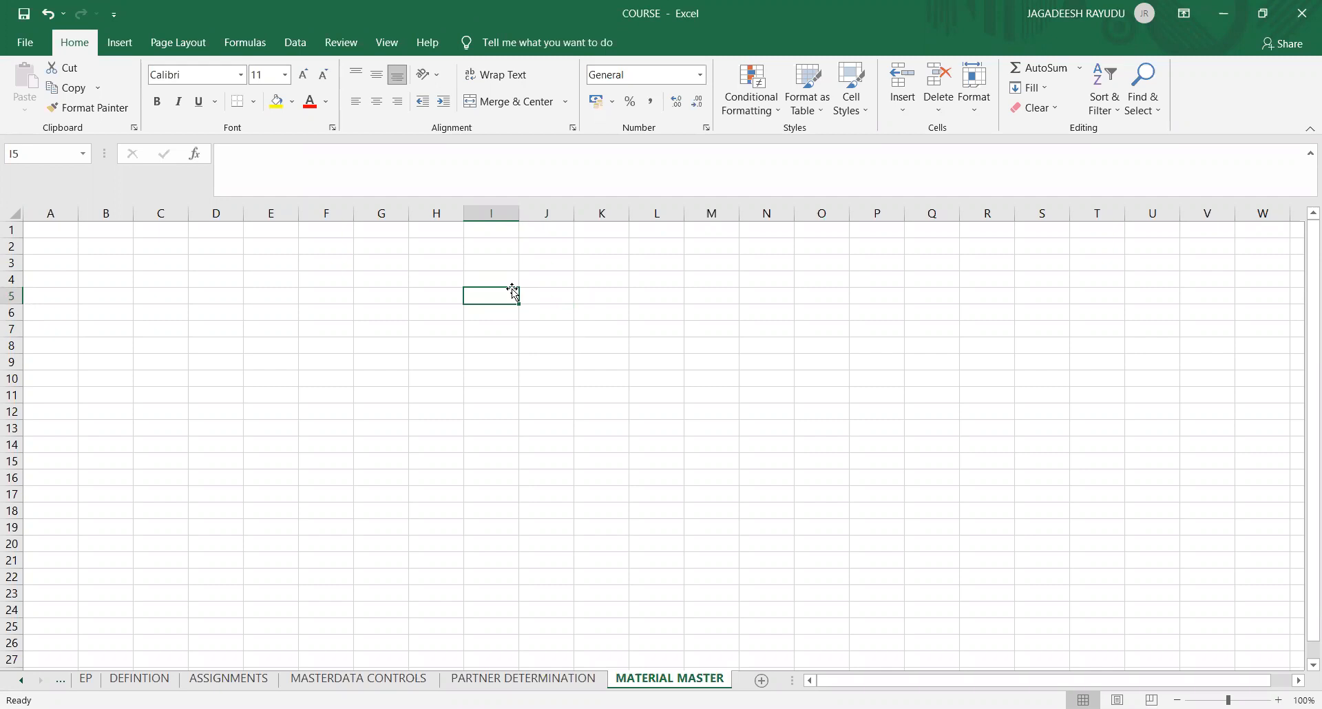
text(MM)
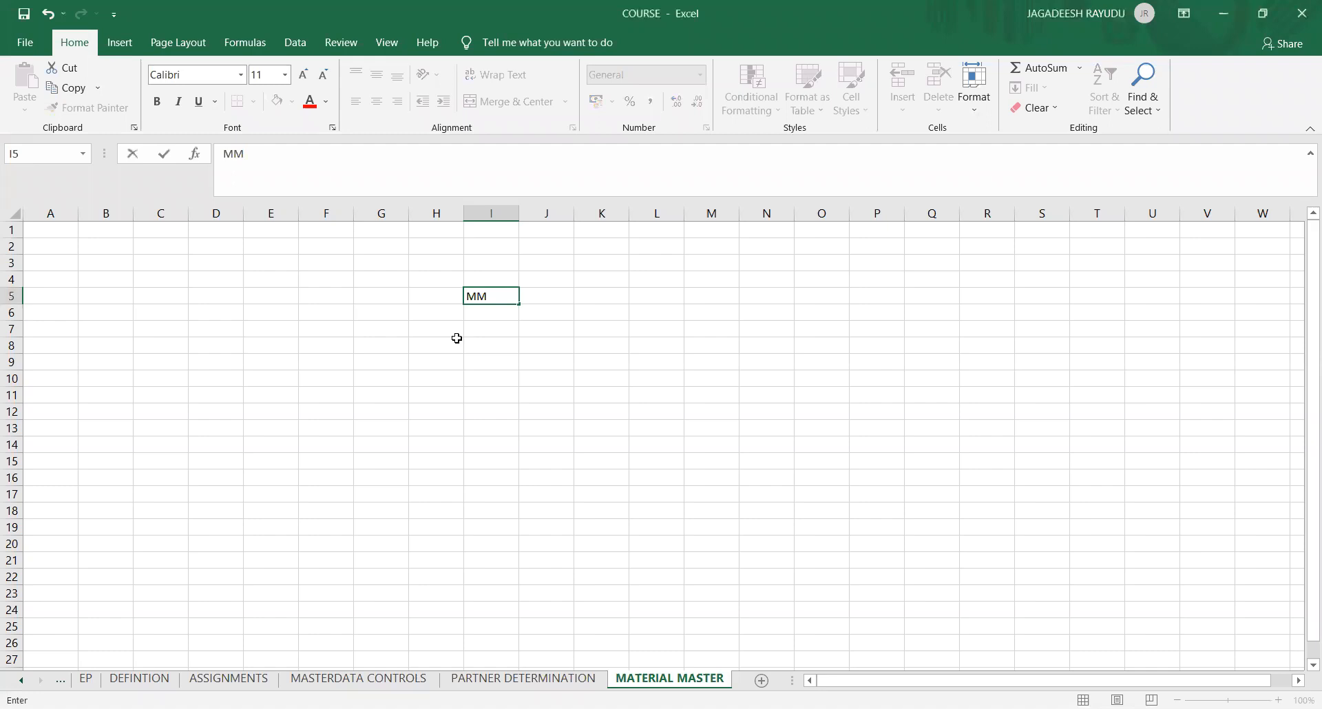
text(01)
key(Return)
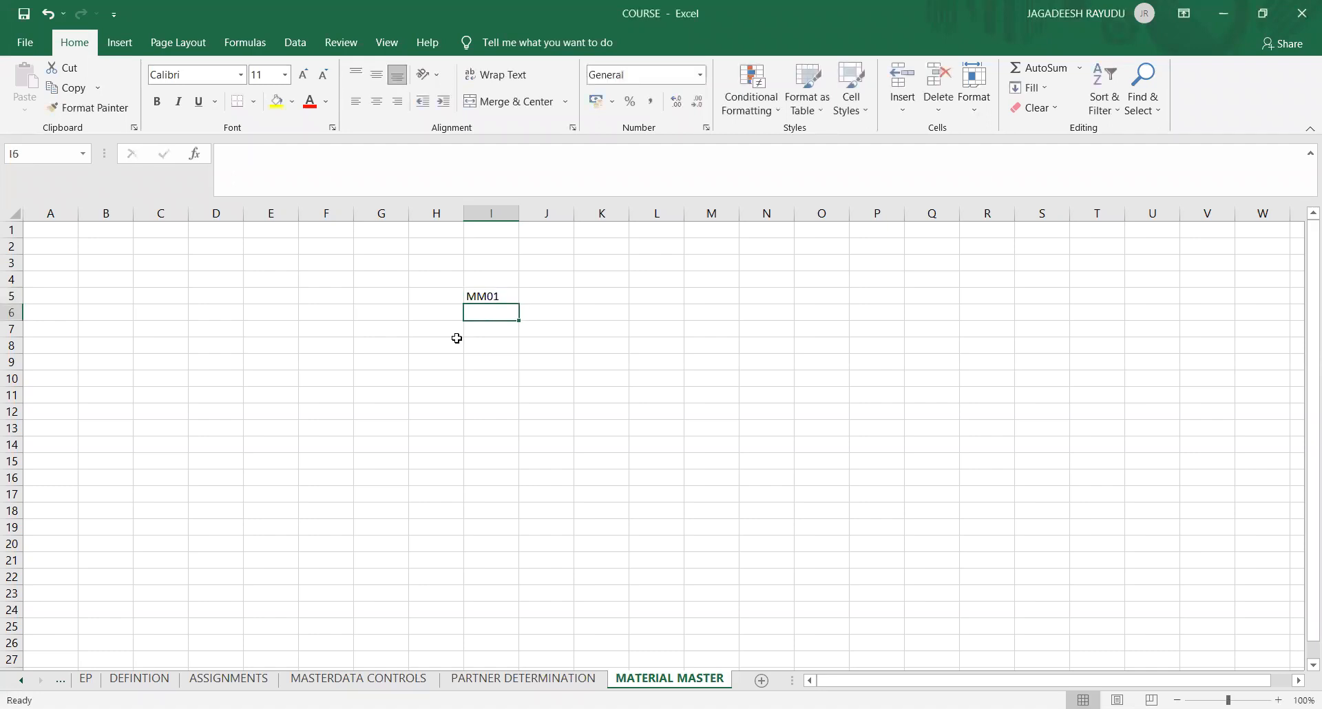
text(MM02)
key(Return)
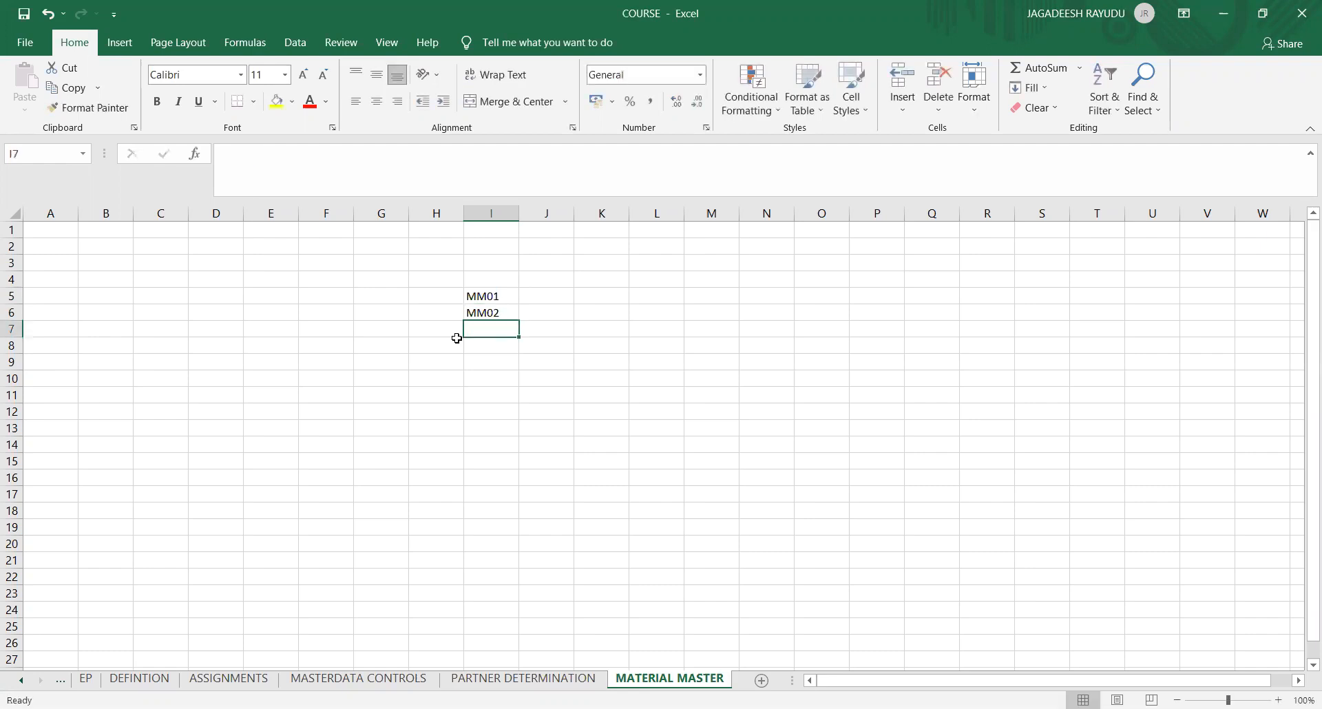
text(M)
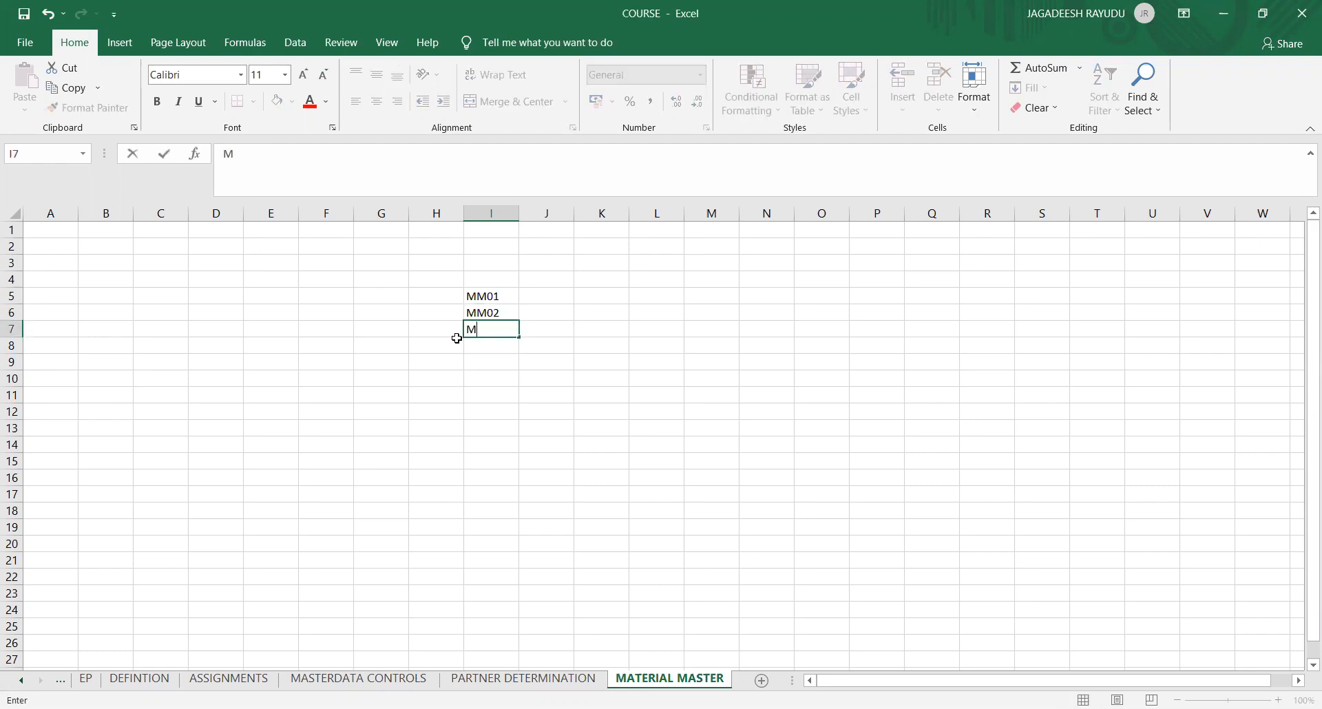
text(M03)
click(418, 360)
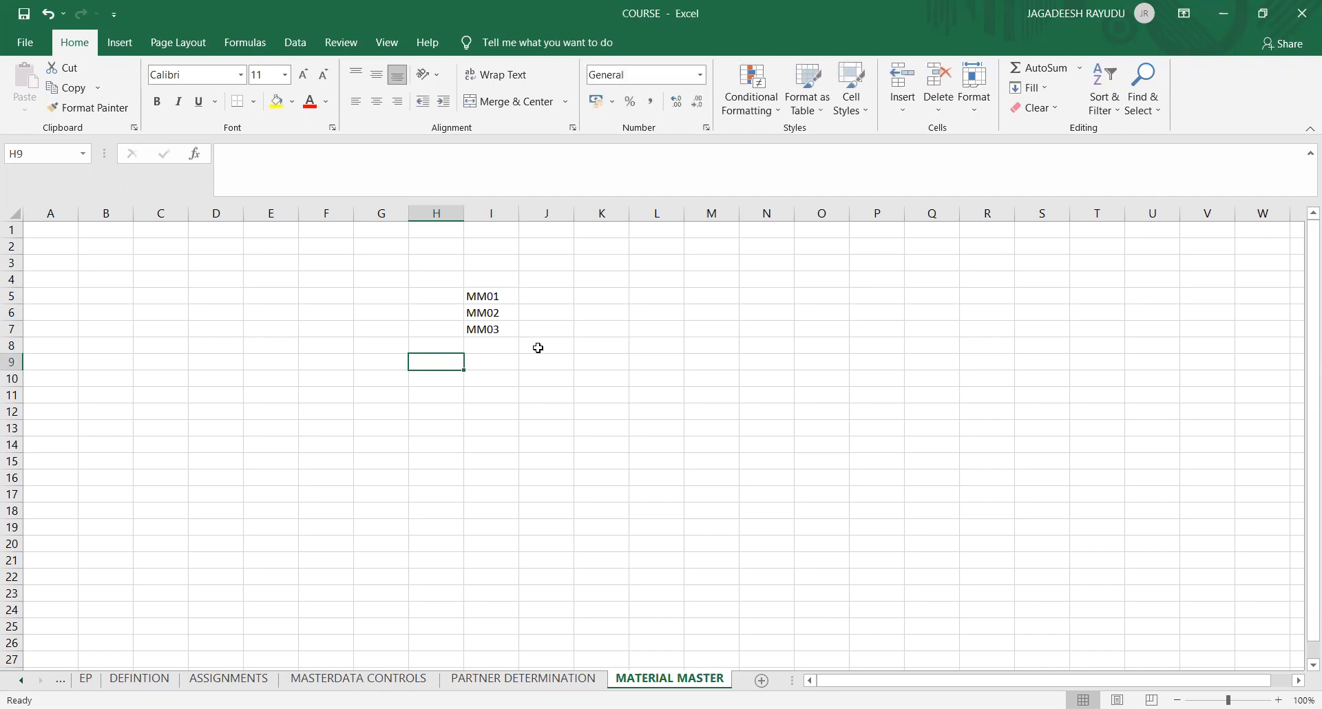
click(436, 346)
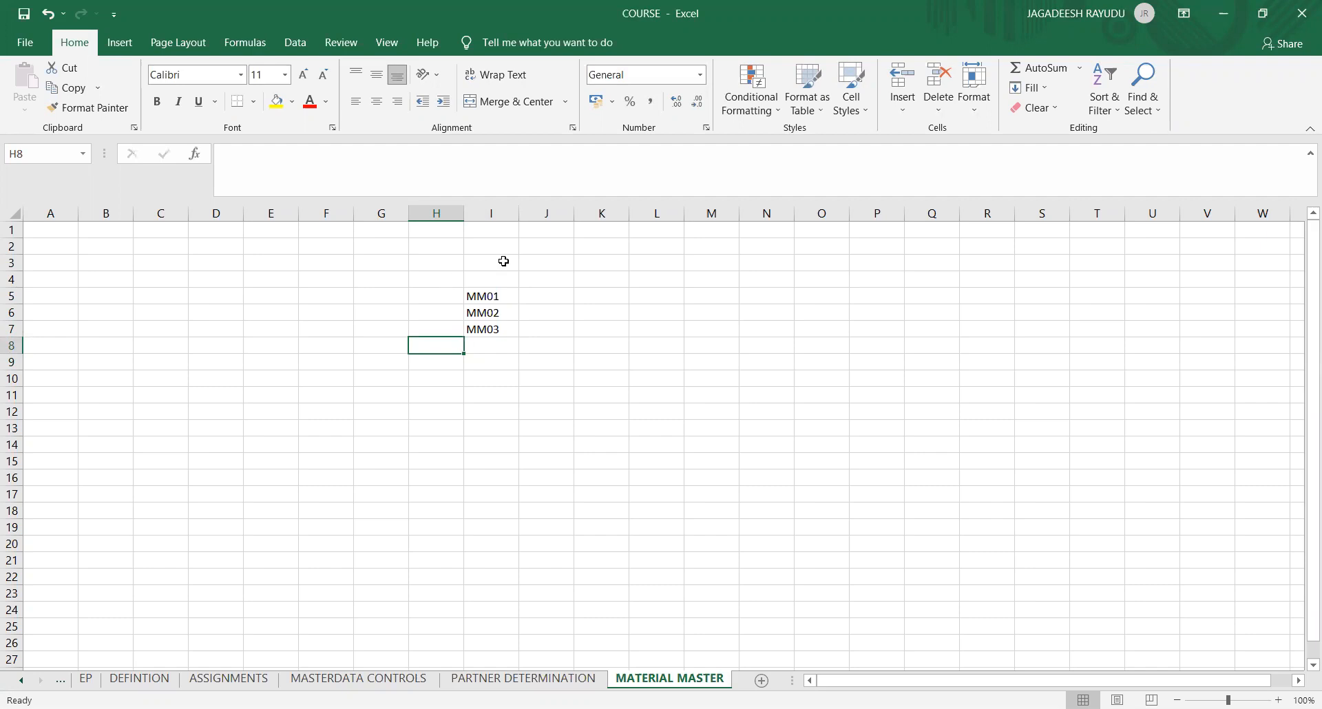
click(520, 298)
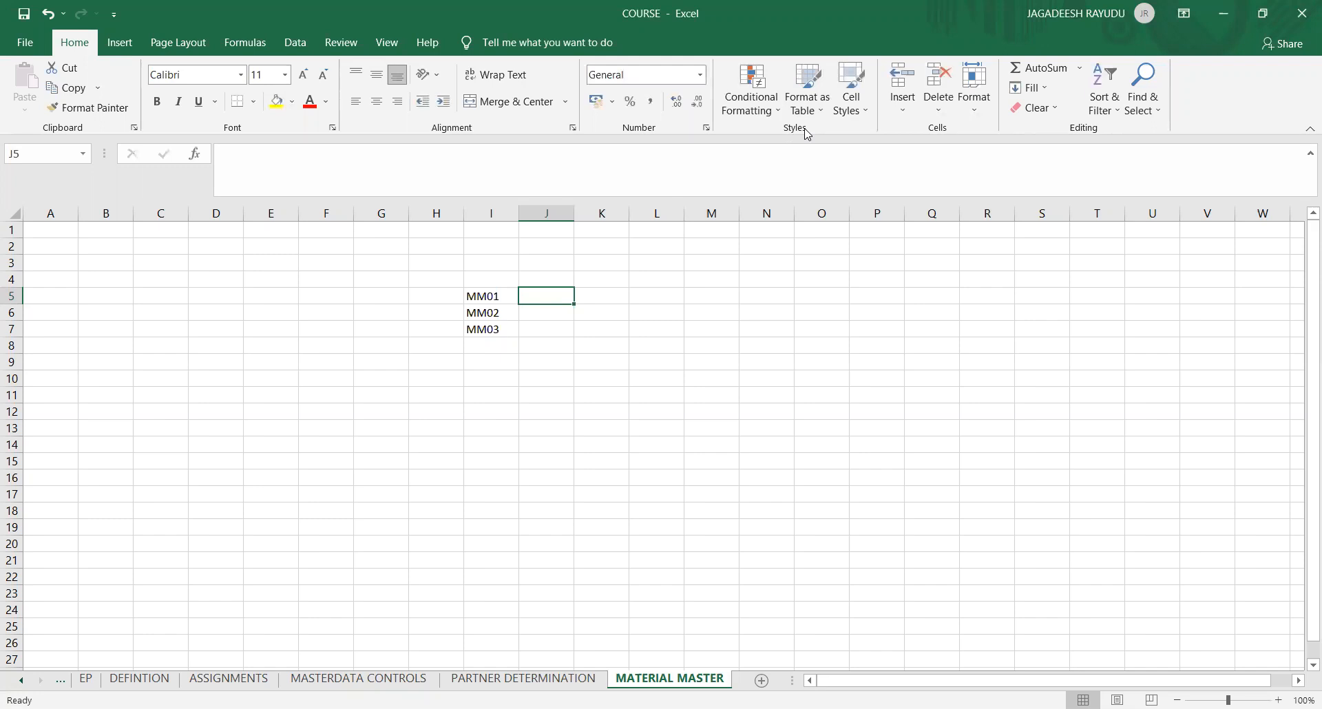
- Switch to SAP and locate MM01 - Immediately under Logistics, Materials Management, Material Master, Material, Create (General)
key(alt+Tab)
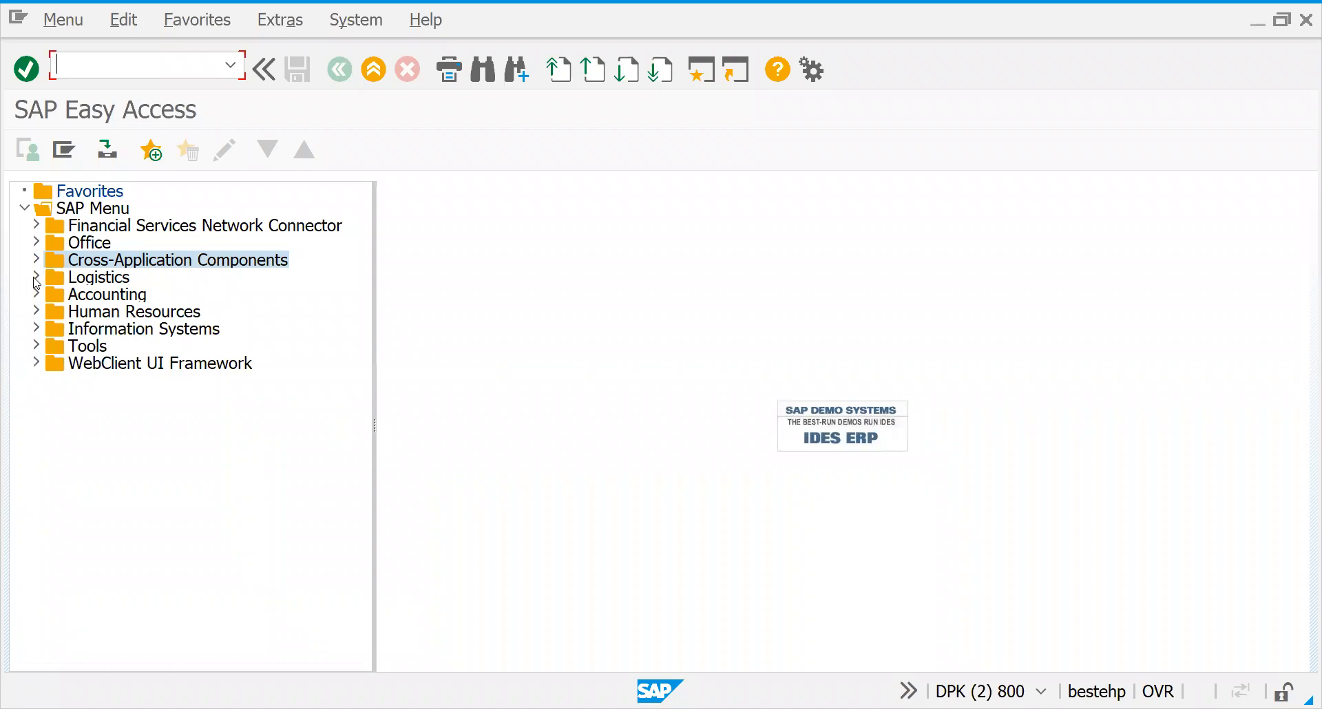
click(37, 278)
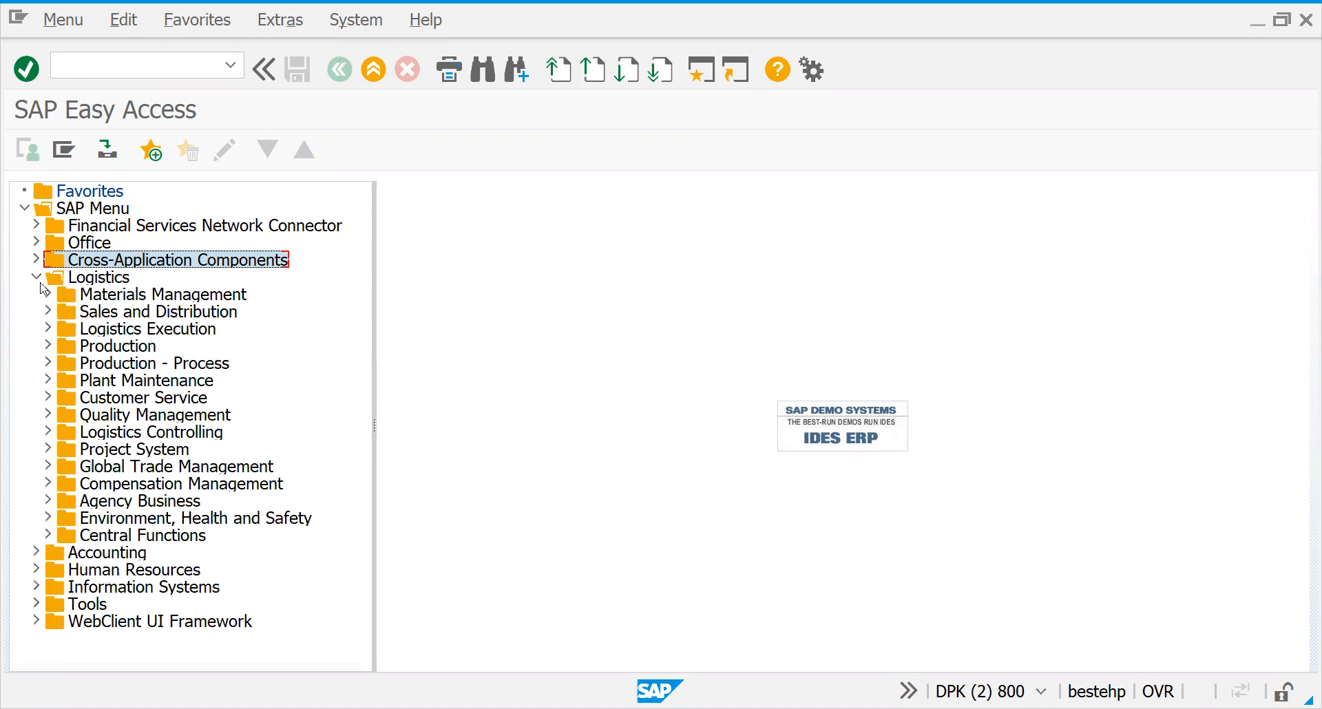
click(48, 295)
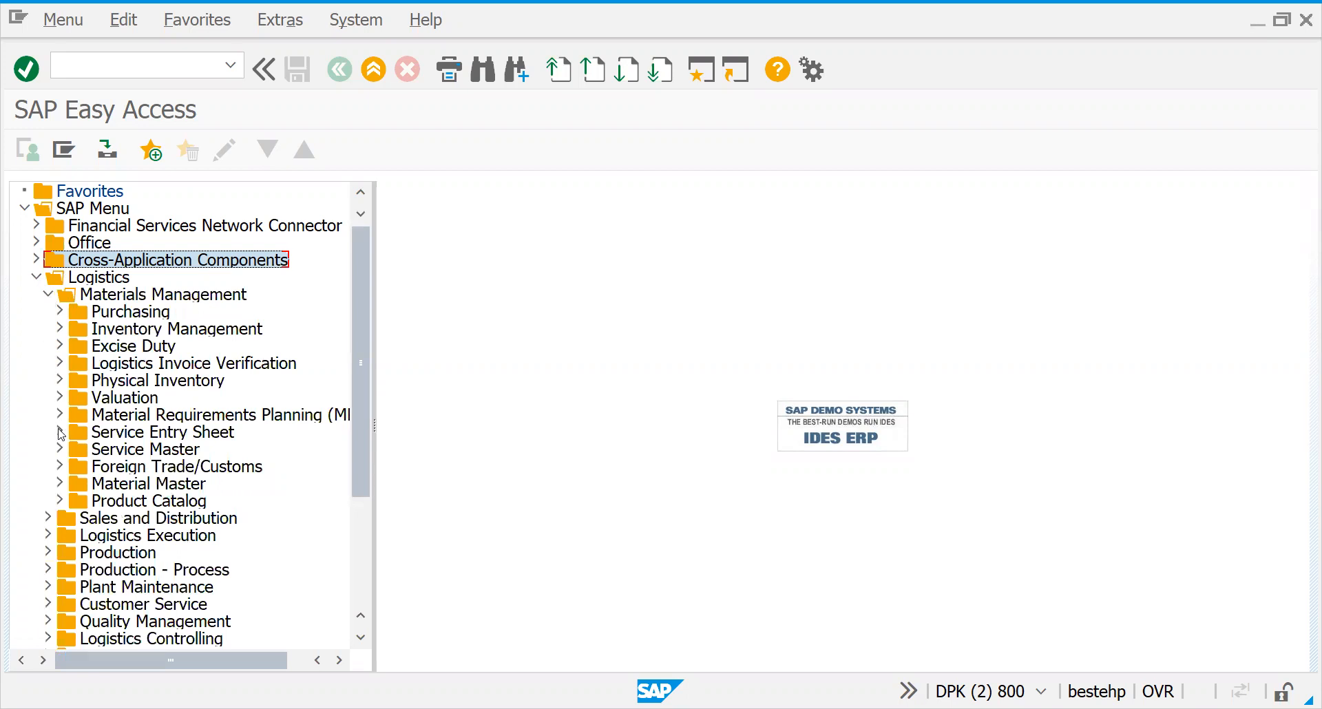
click(61, 484)
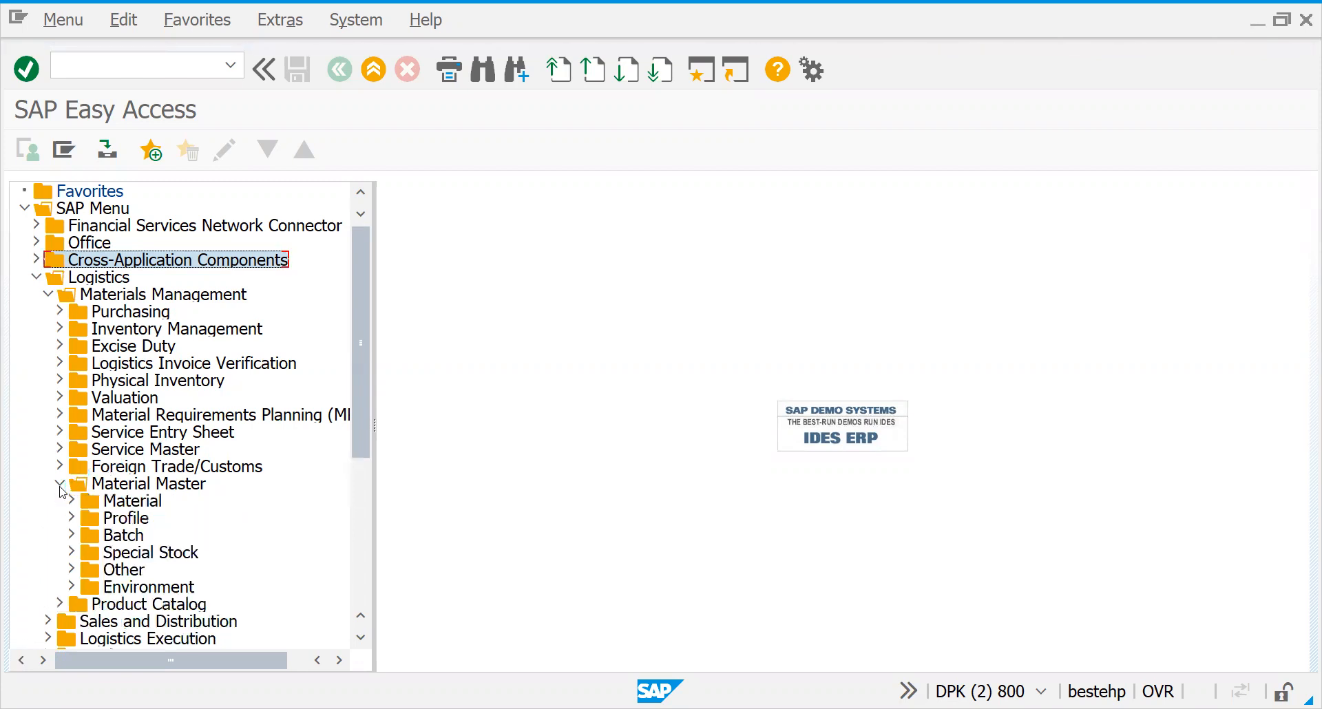
click(68, 505)
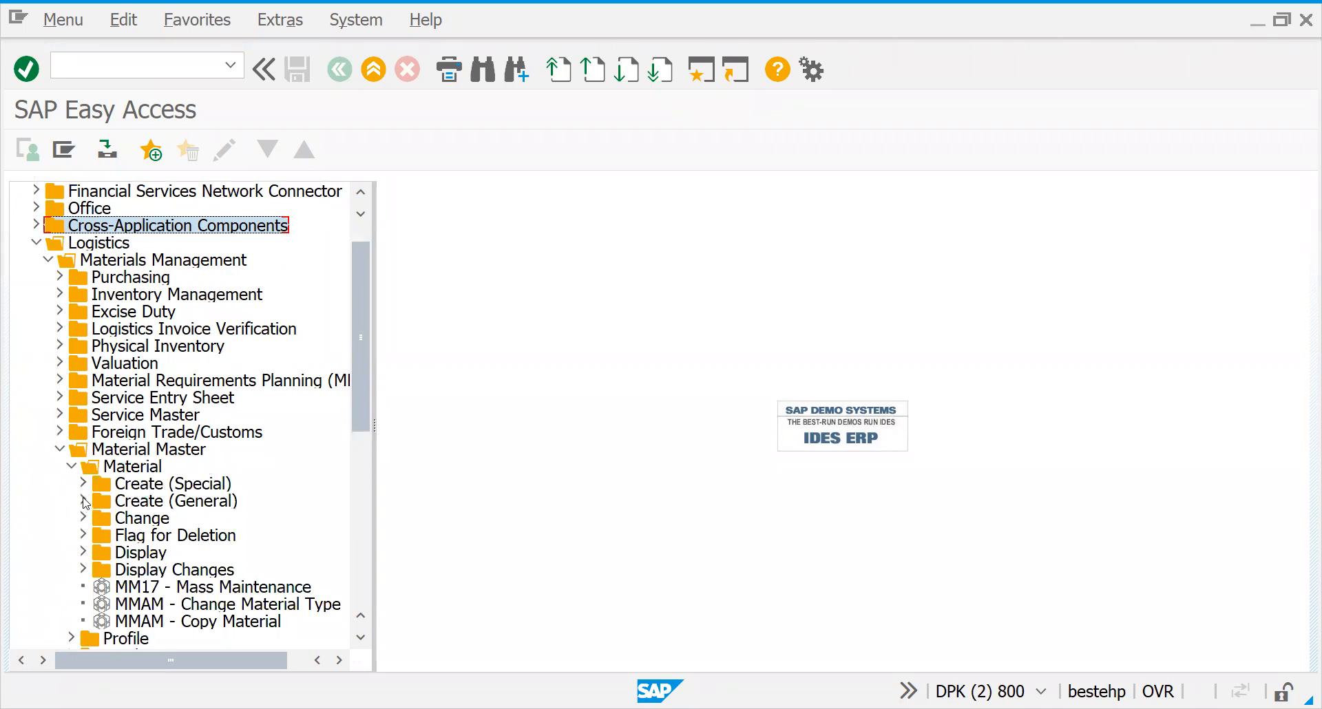
click(83, 499)
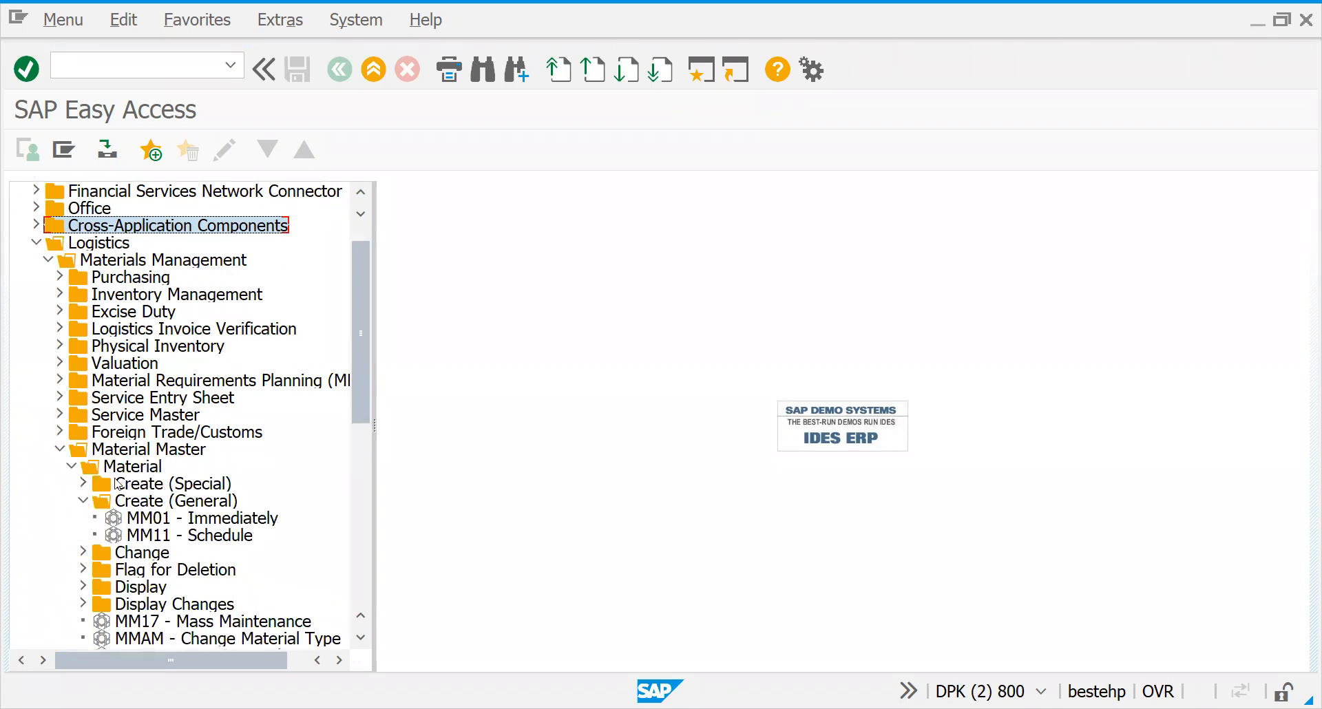
click(83, 484)
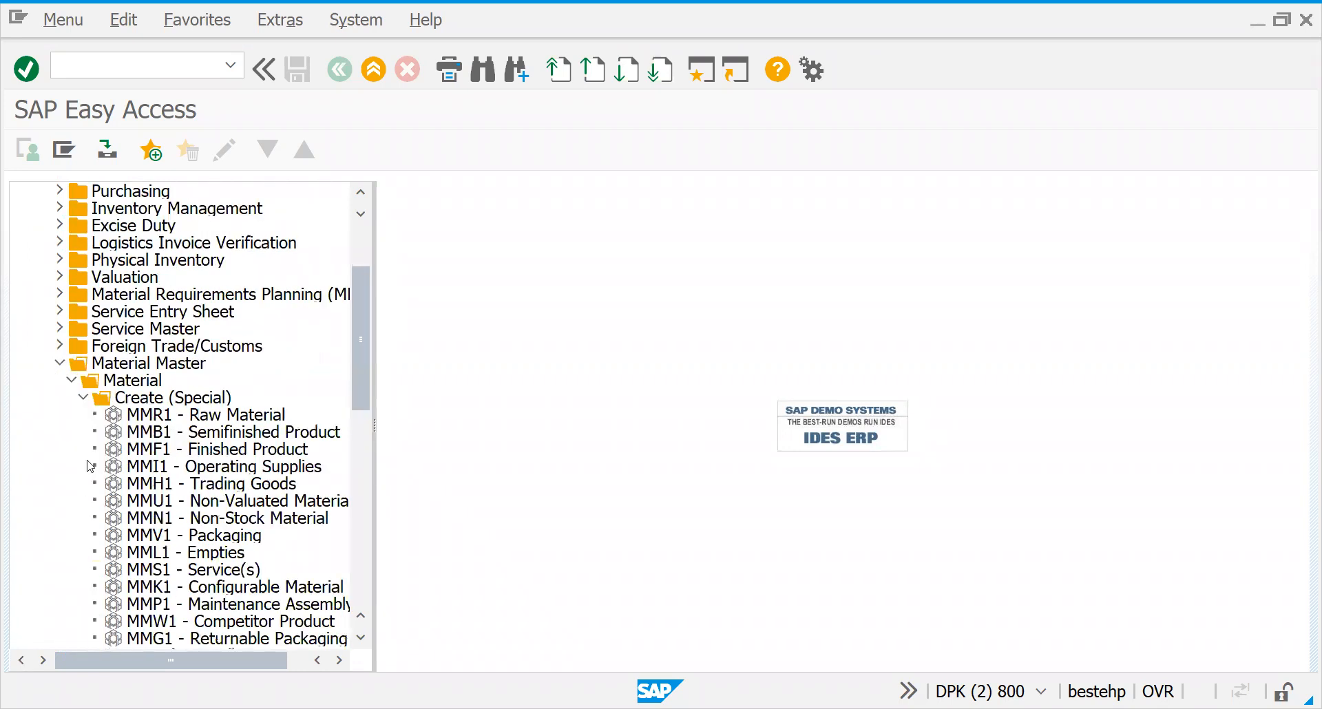
click(84, 396)
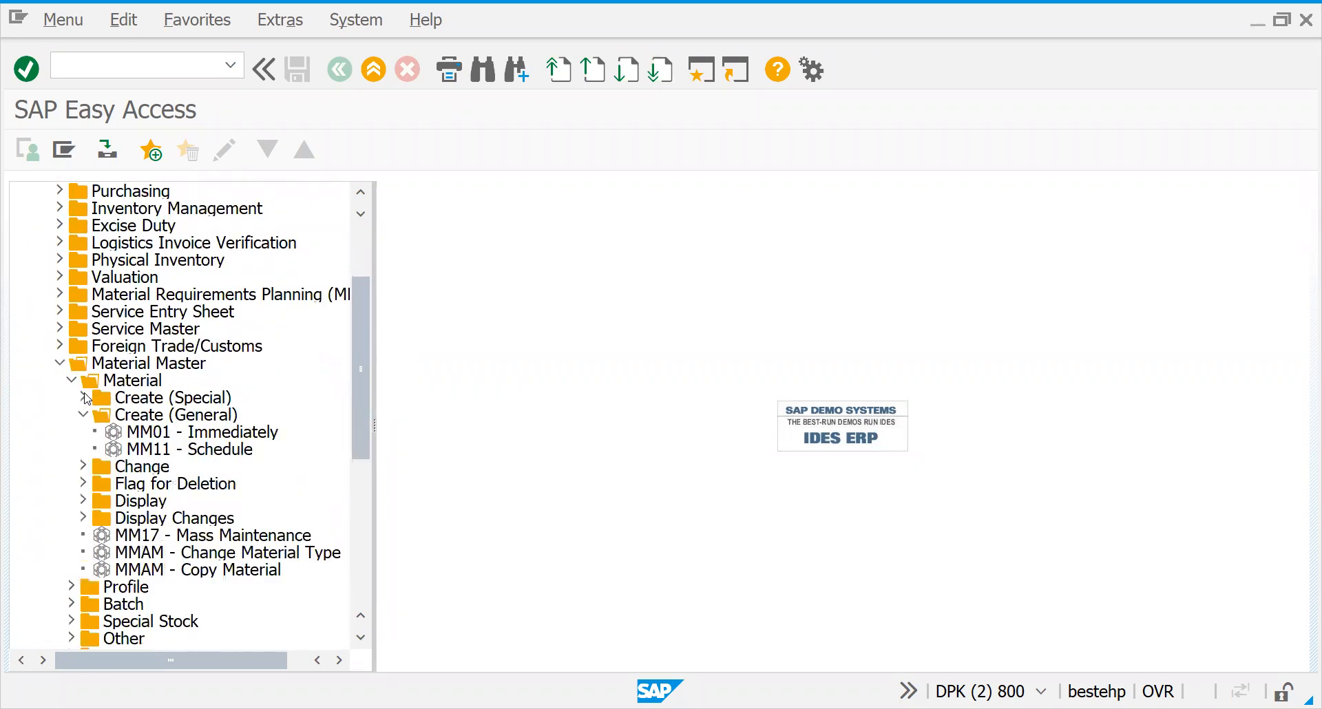
click(144, 435)
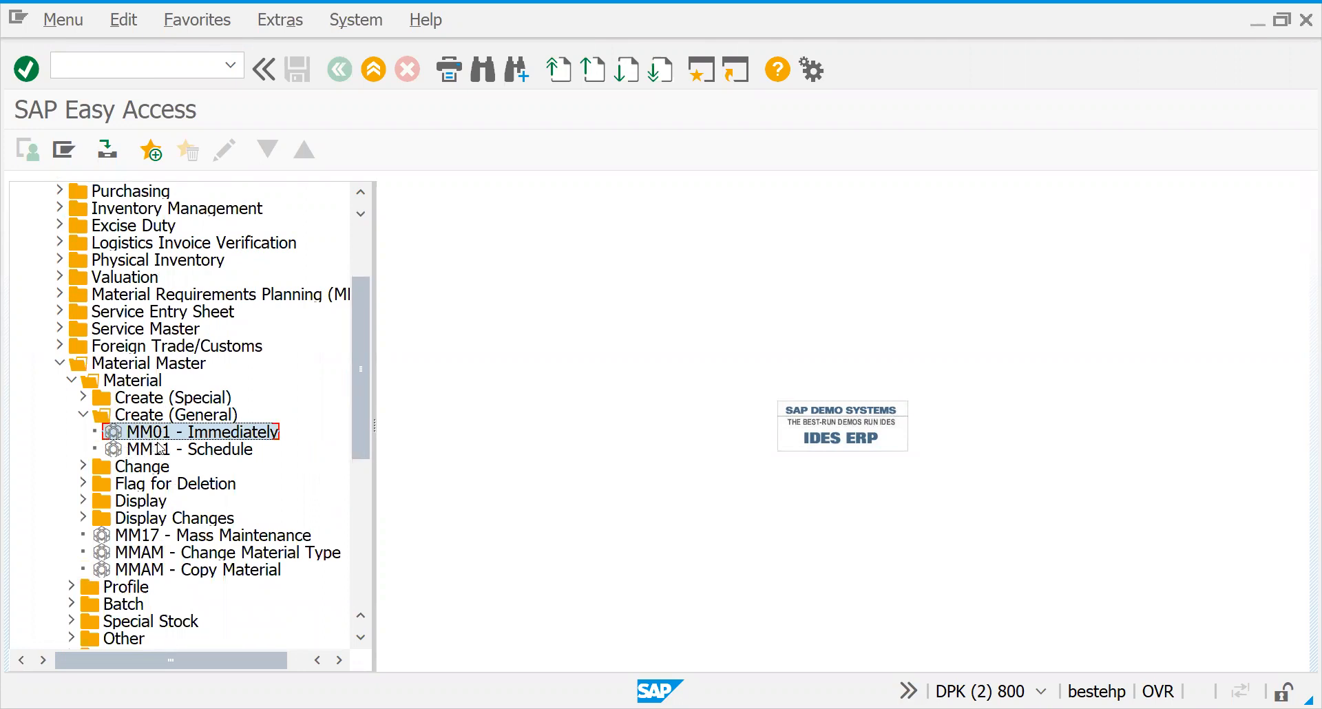
- Expand the Change, Flag for Deletion and Display folders and locate the MM02 and MM03 transactions
click(83, 466)
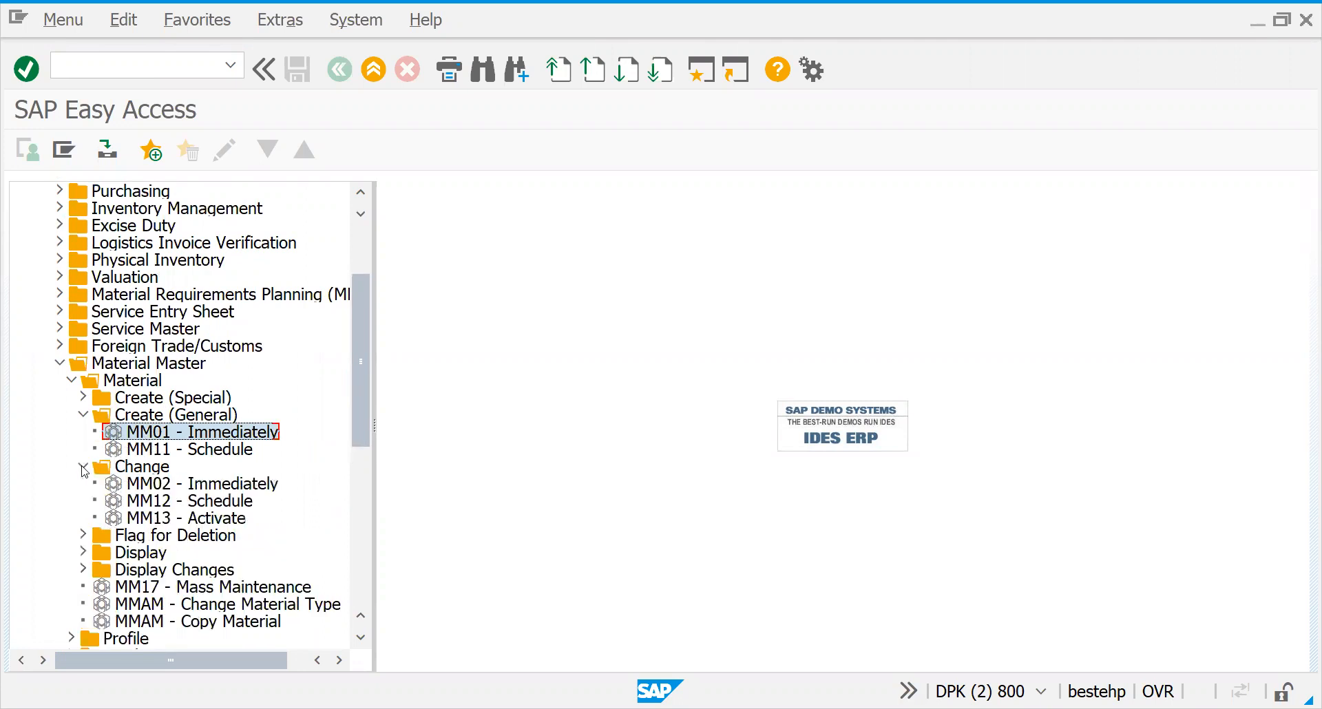
click(159, 486)
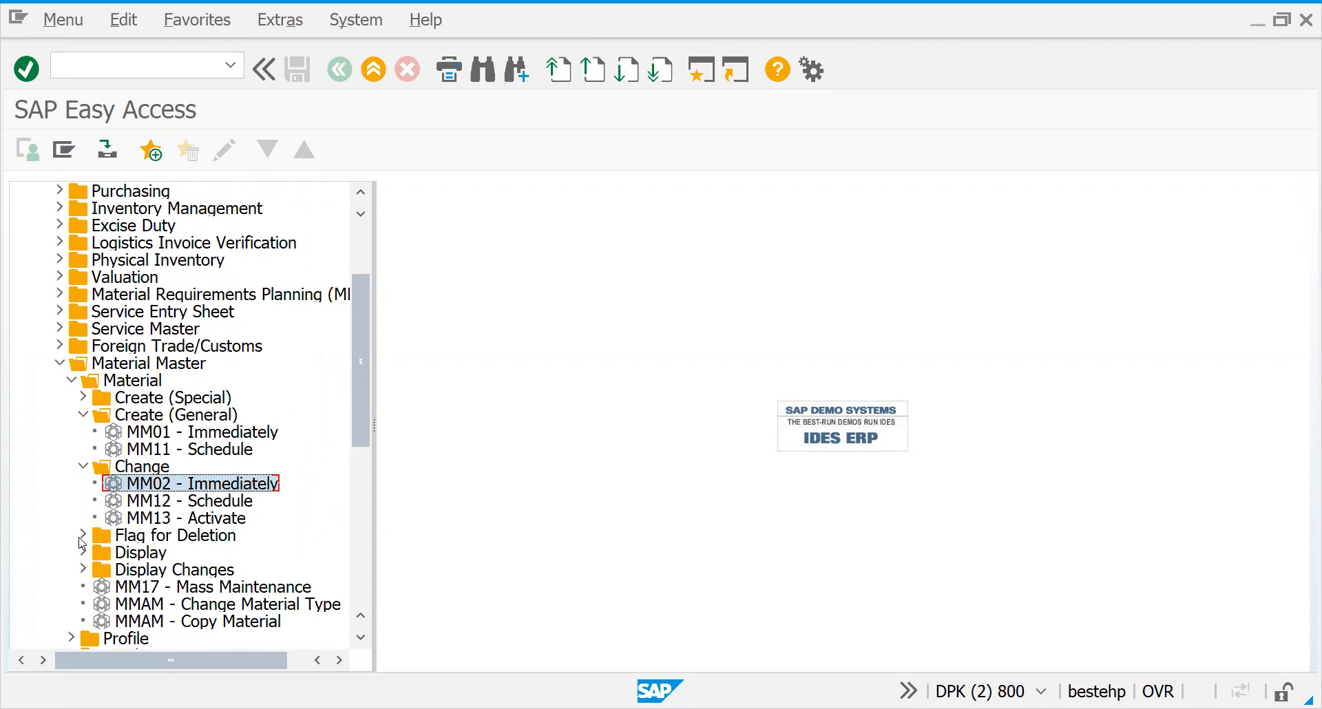
click(83, 537)
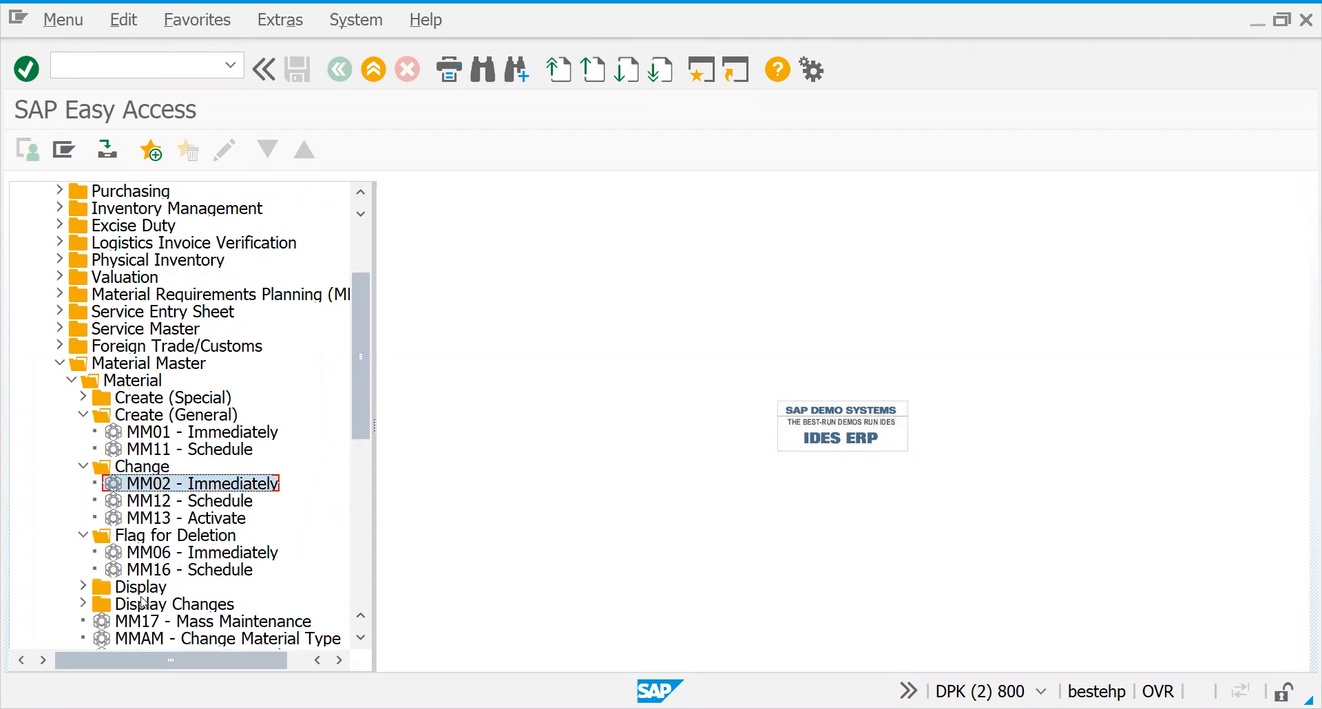
click(84, 588)
click(162, 606)
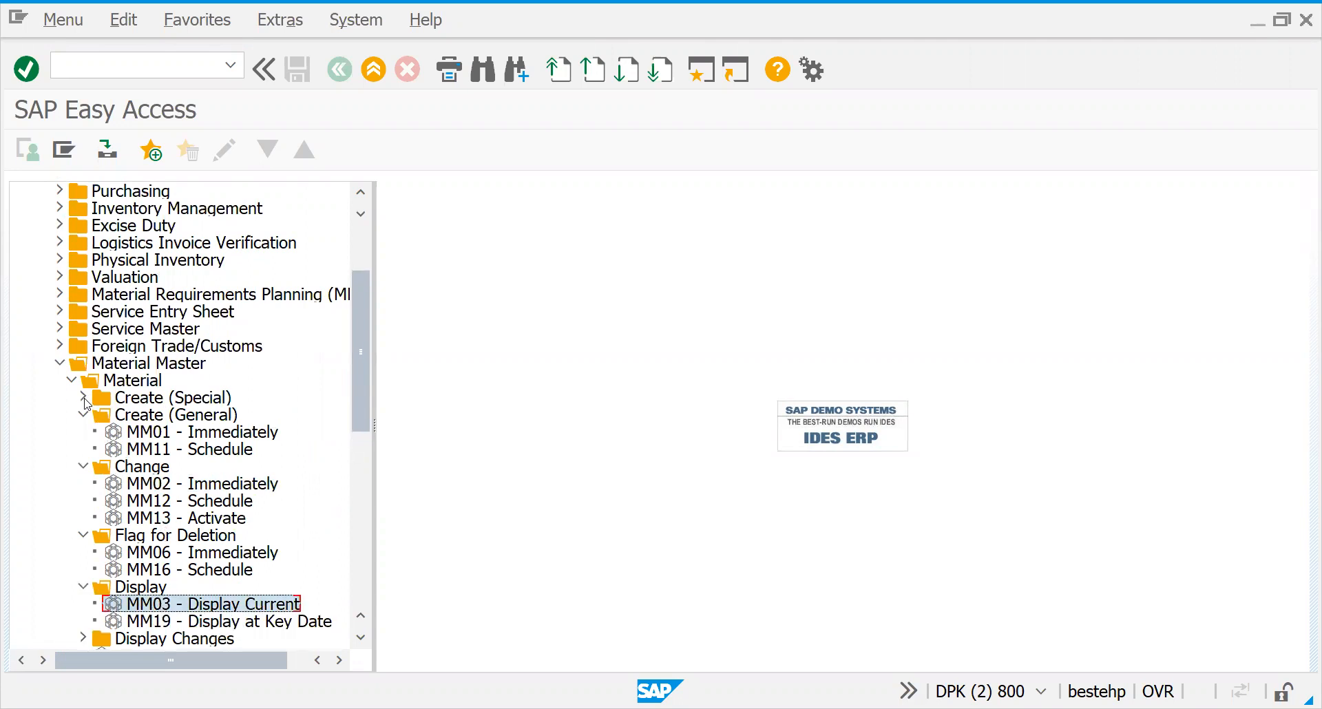
- Expand the Create (Special) folder and look through its transactions for services, packaging, non-stock and non-valuated materials
click(83, 399)
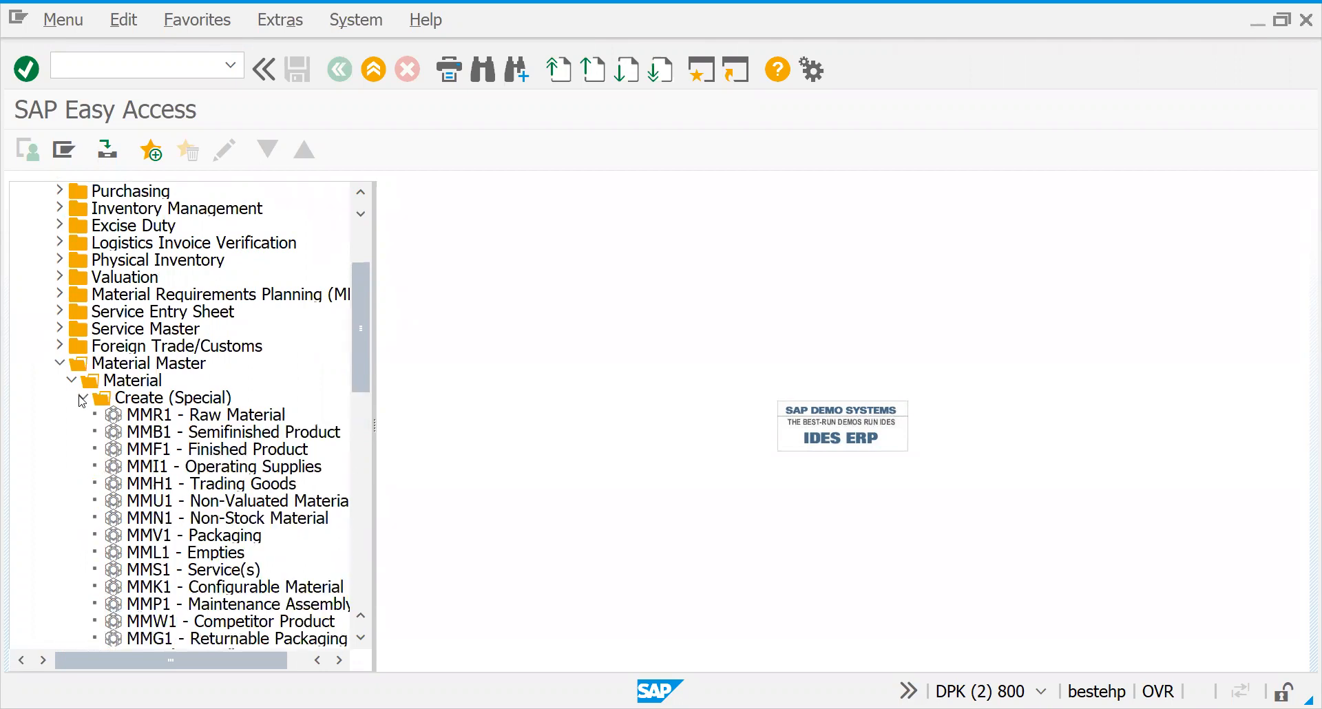
click(209, 570)
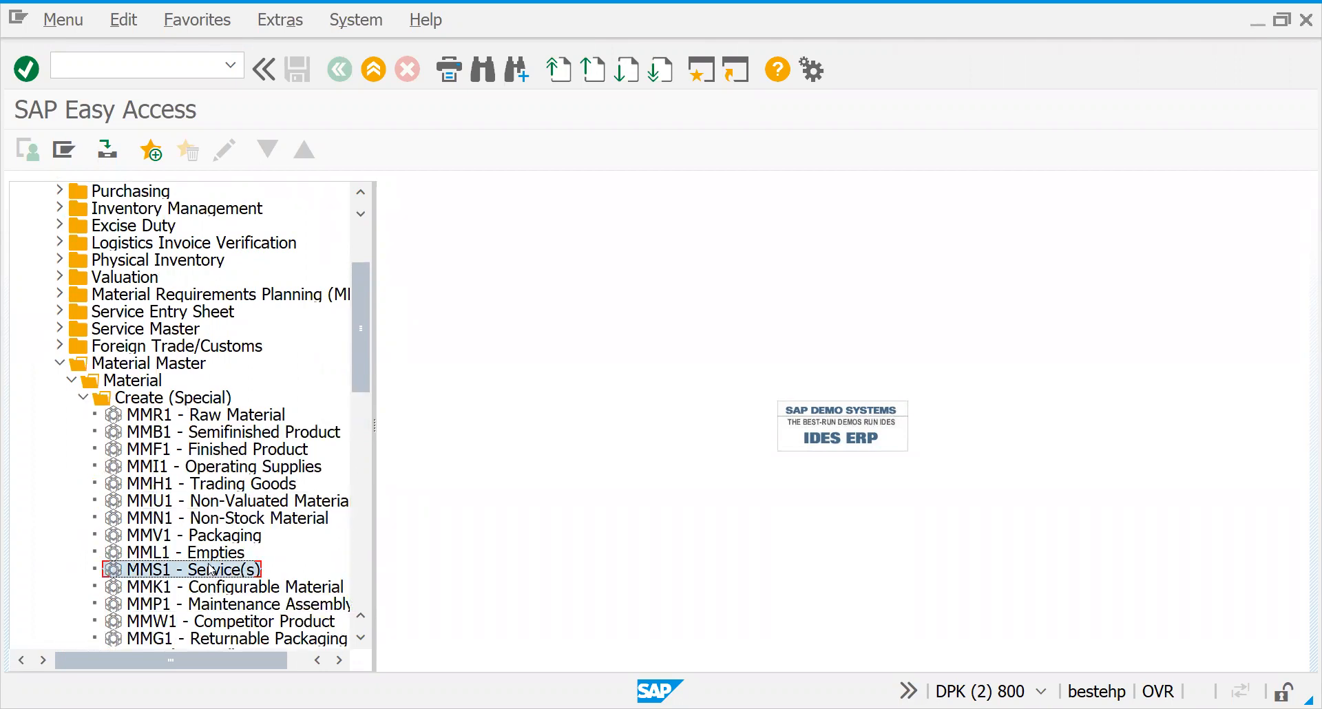
click(210, 541)
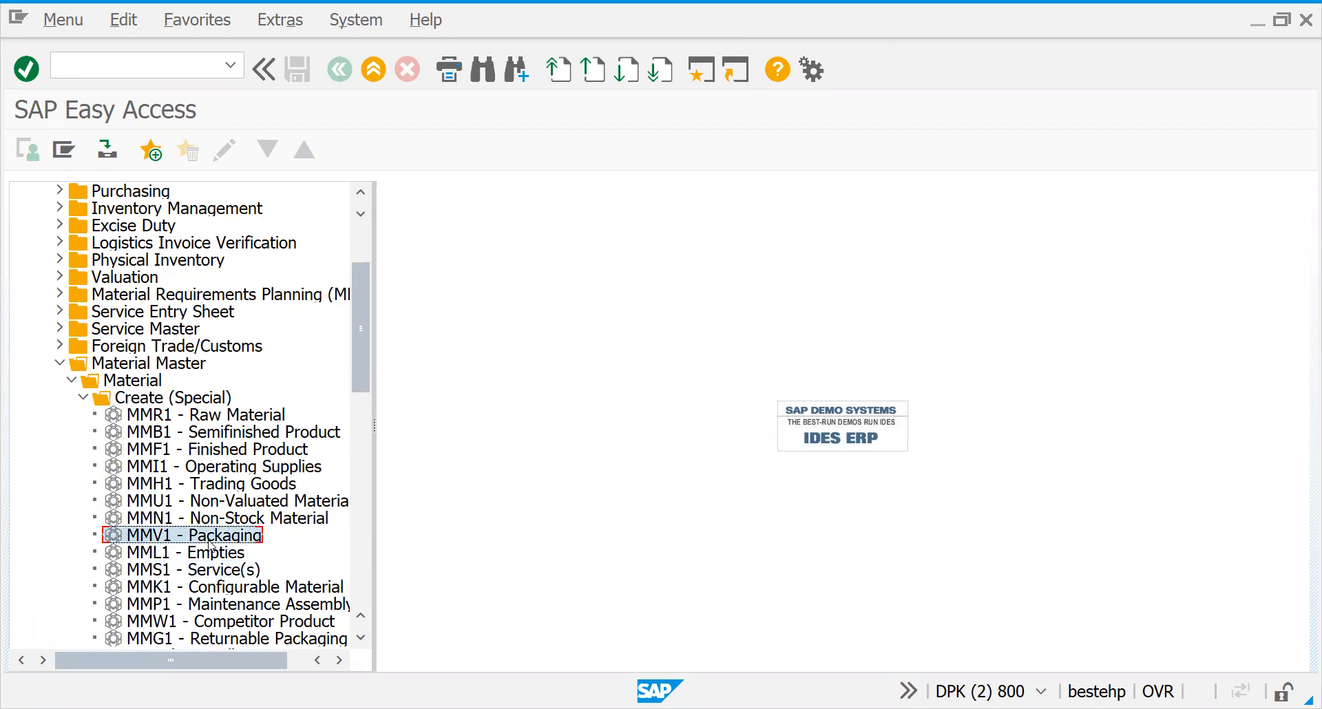
click(218, 522)
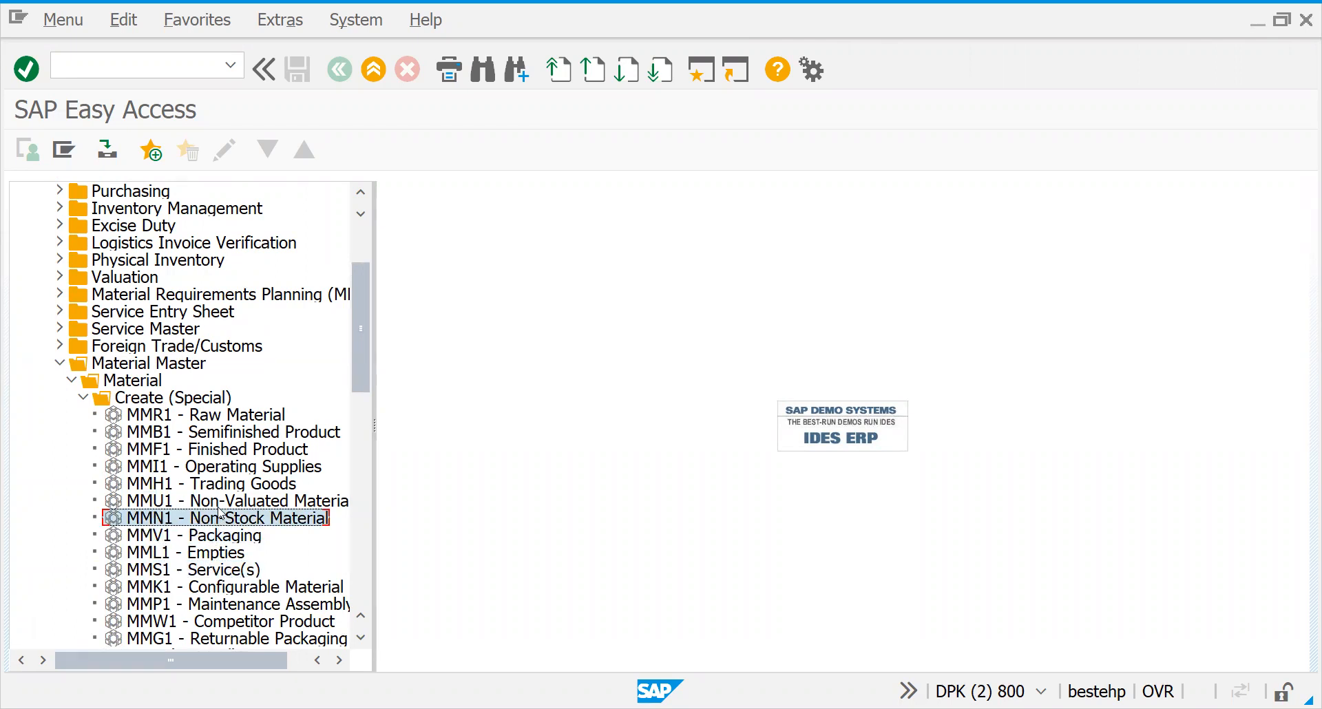
click(218, 508)
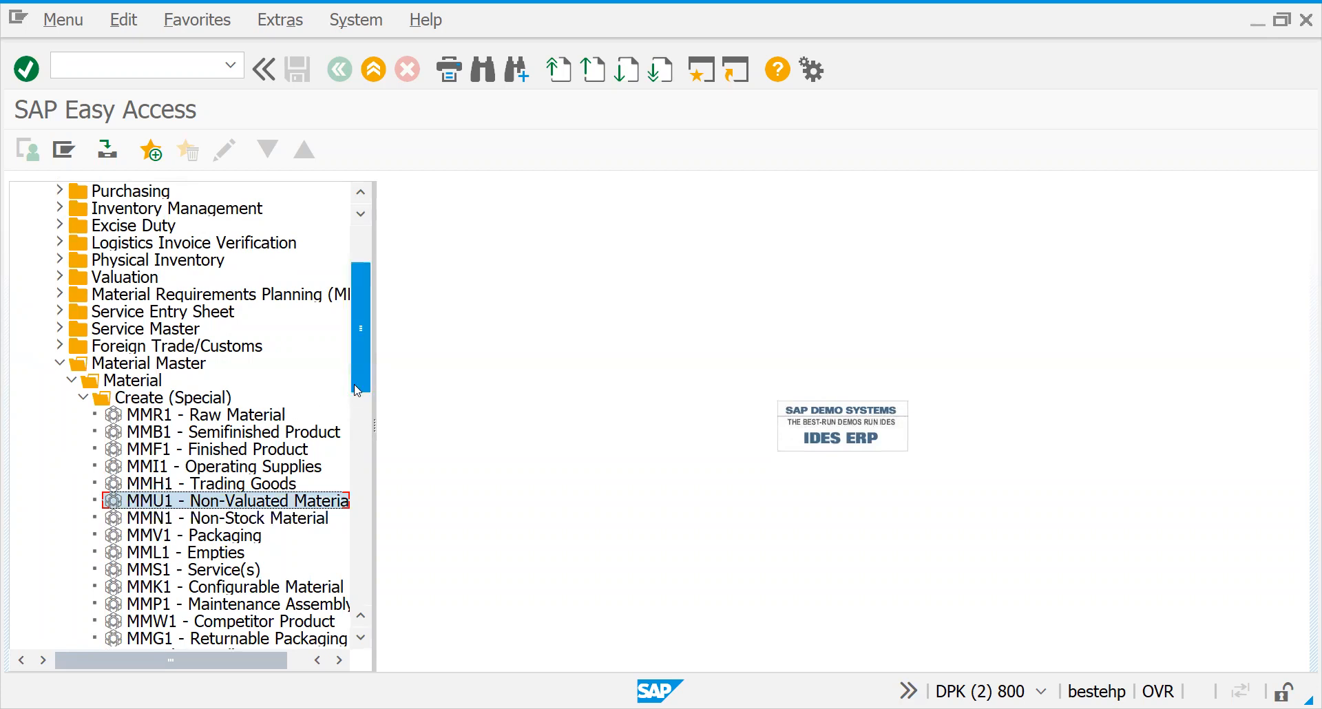
- Open the MM01 transaction from the Create (General) folder, then restart it with the command /NMM01
drag(370, 383, 365, 441)
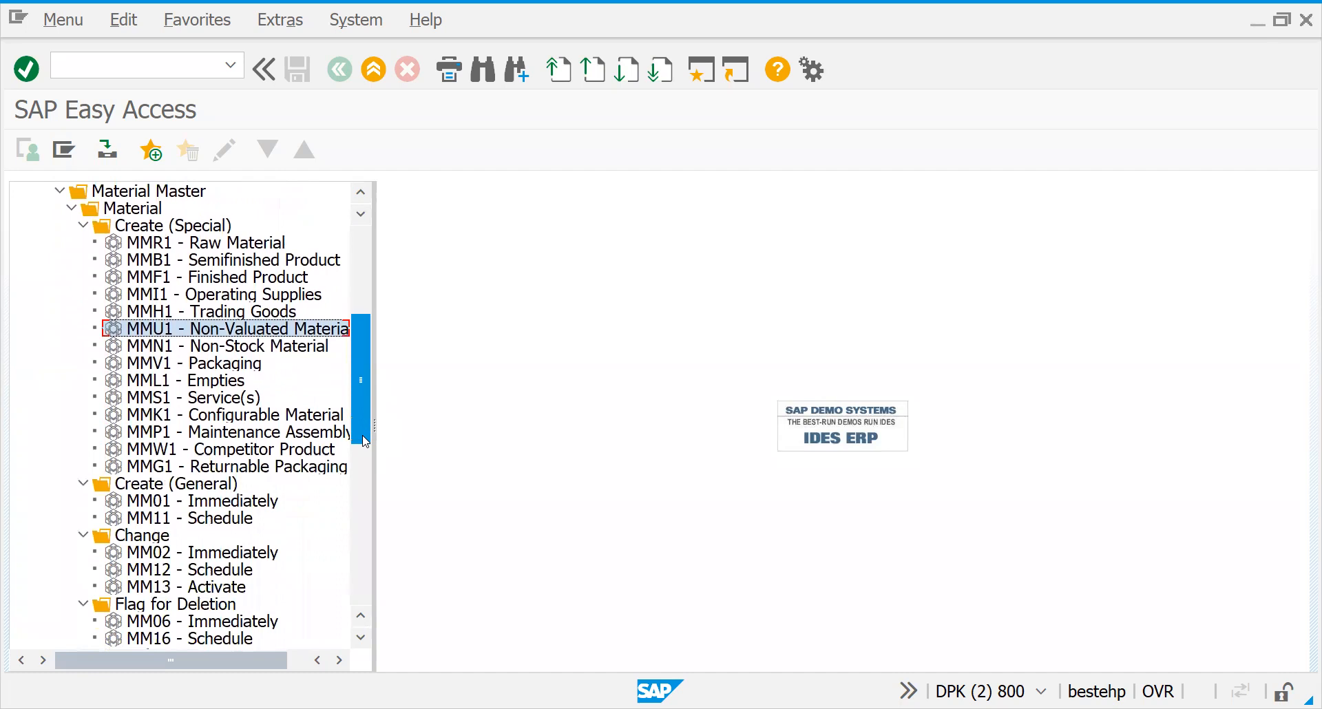
click(149, 502)
double_click(149, 503)
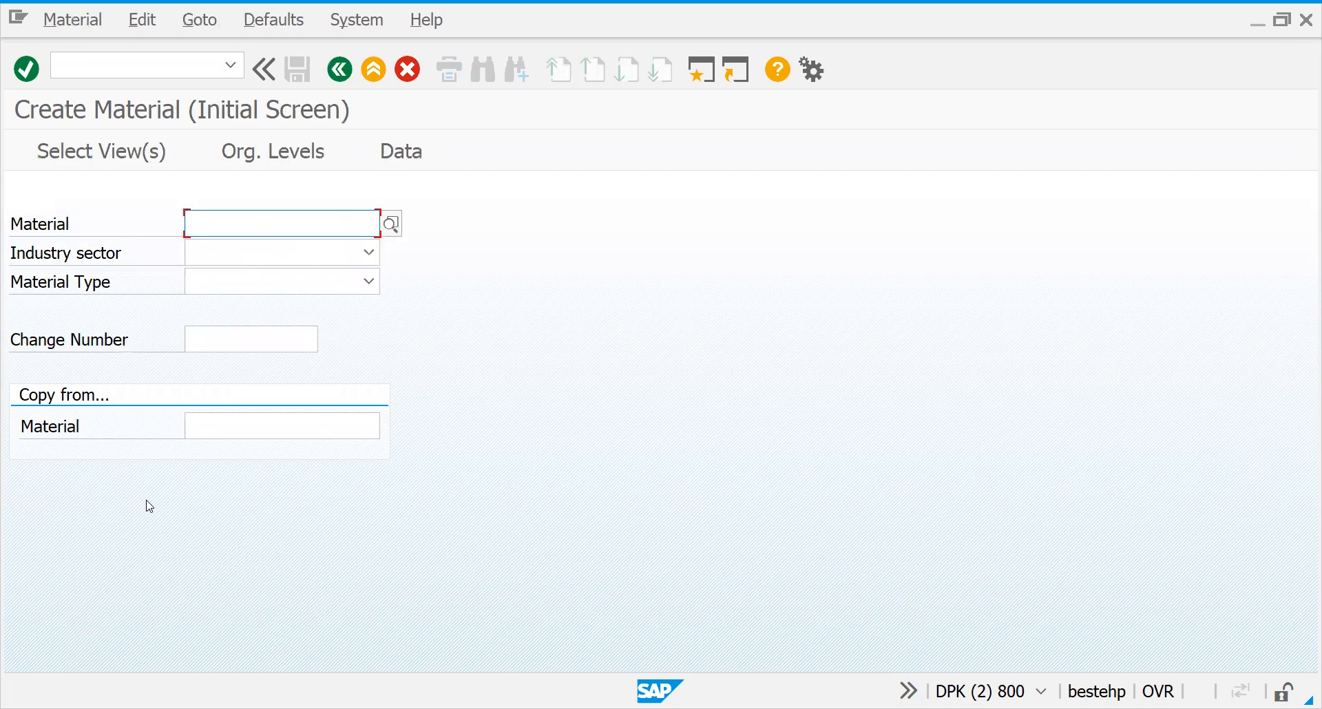
click(161, 62)
text(/NMM01)
key(Return)
- Set the new material's industry sector to 1 Retail and its material type to HAWA Trading goods
click(287, 252)
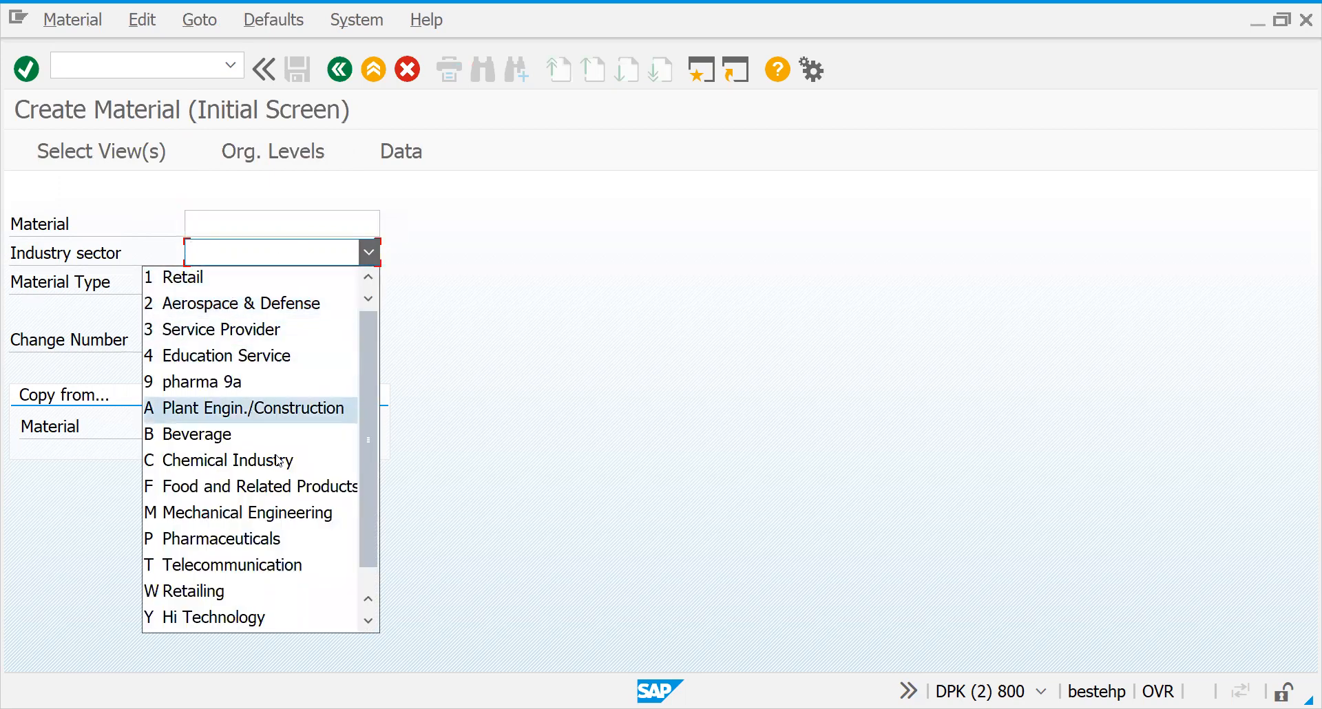
click(388, 475)
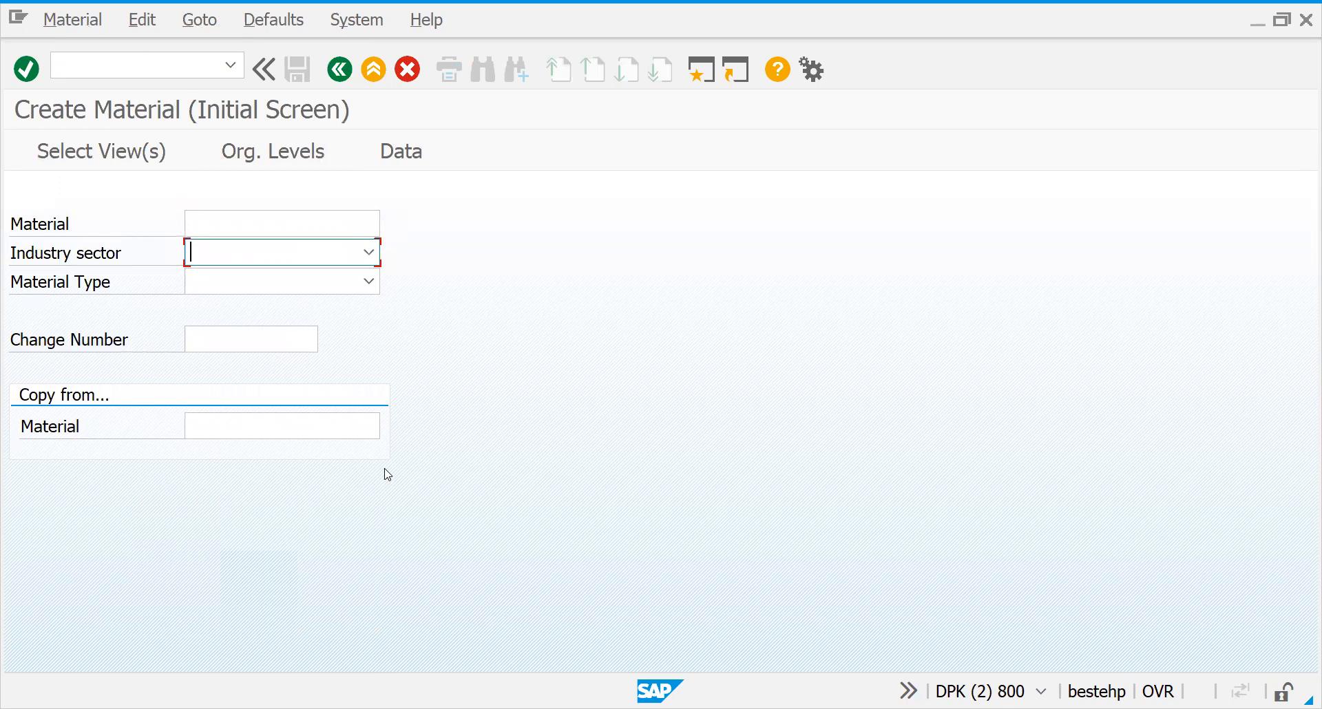
click(324, 261)
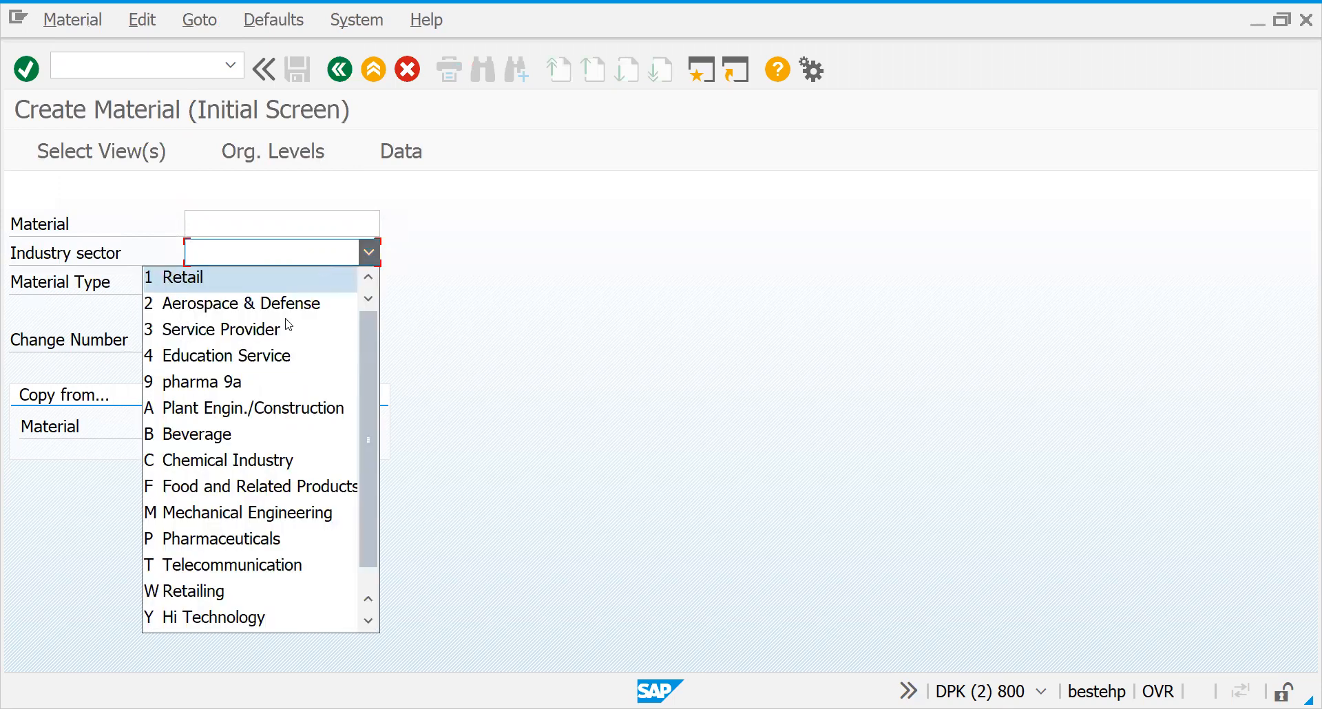
click(248, 291)
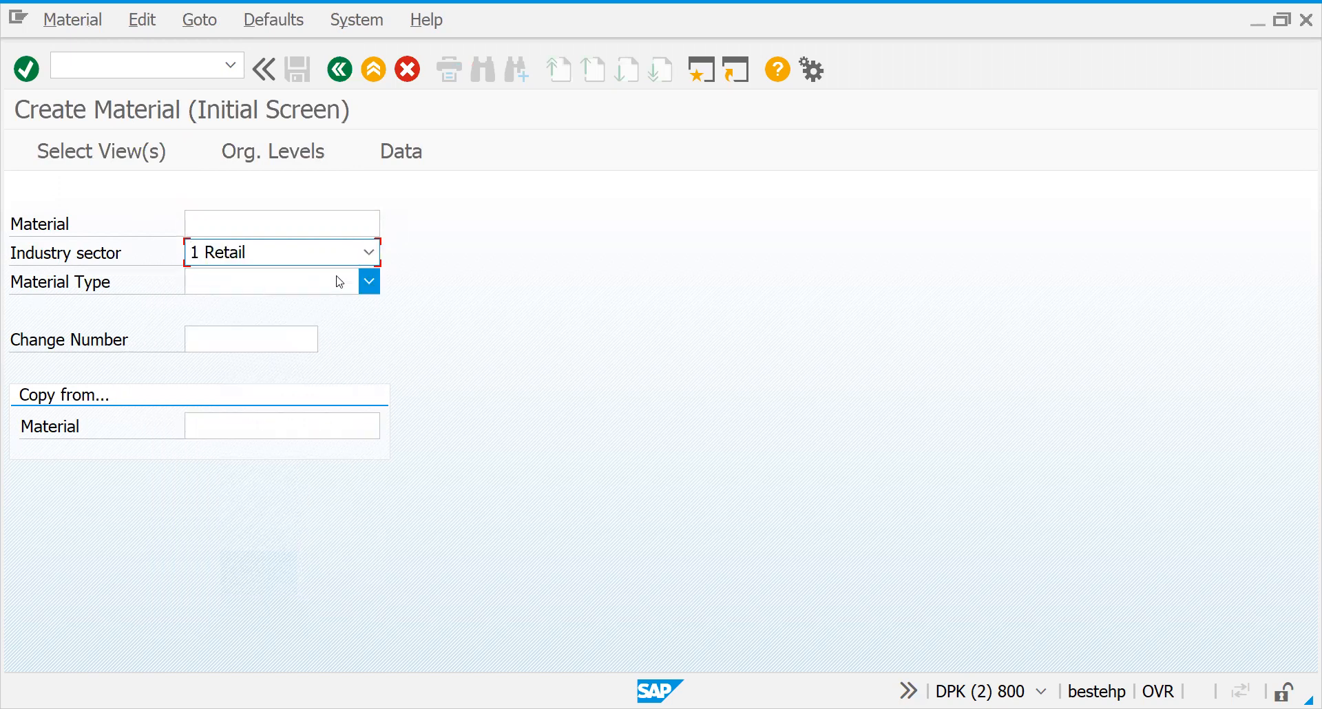
click(365, 284)
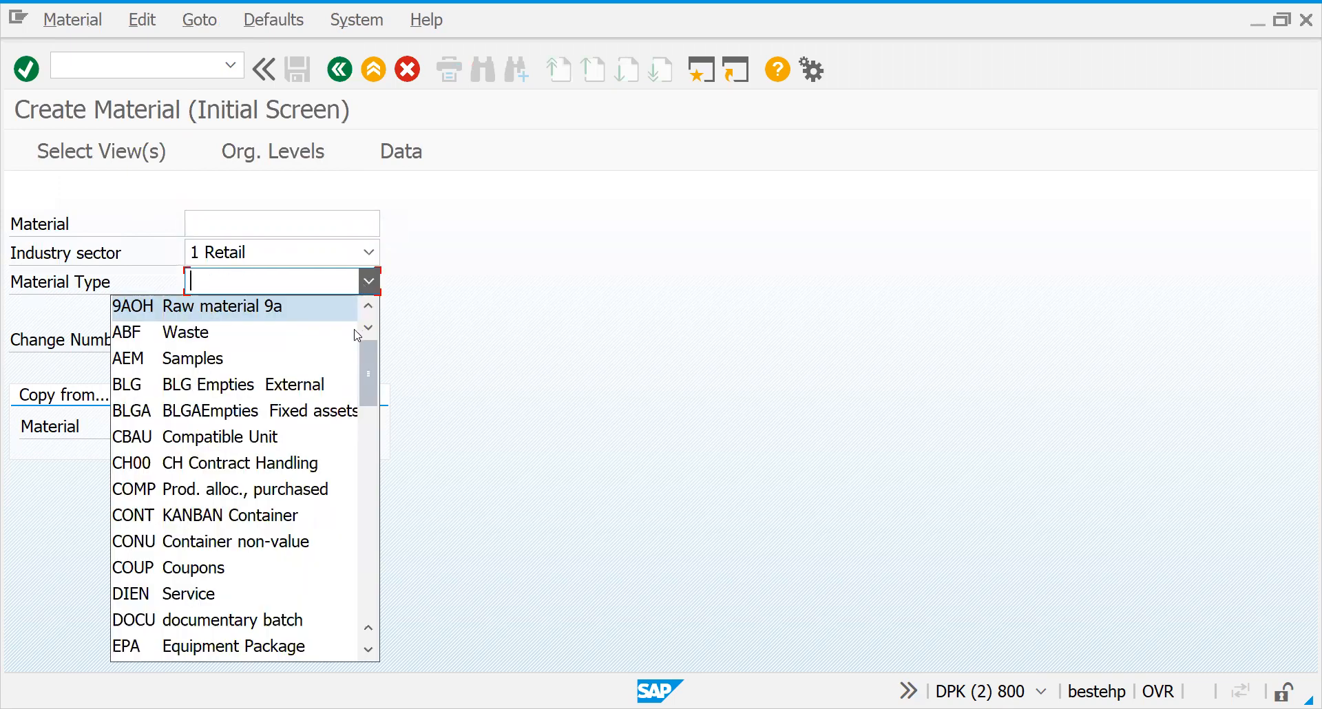
drag(367, 375, 365, 423)
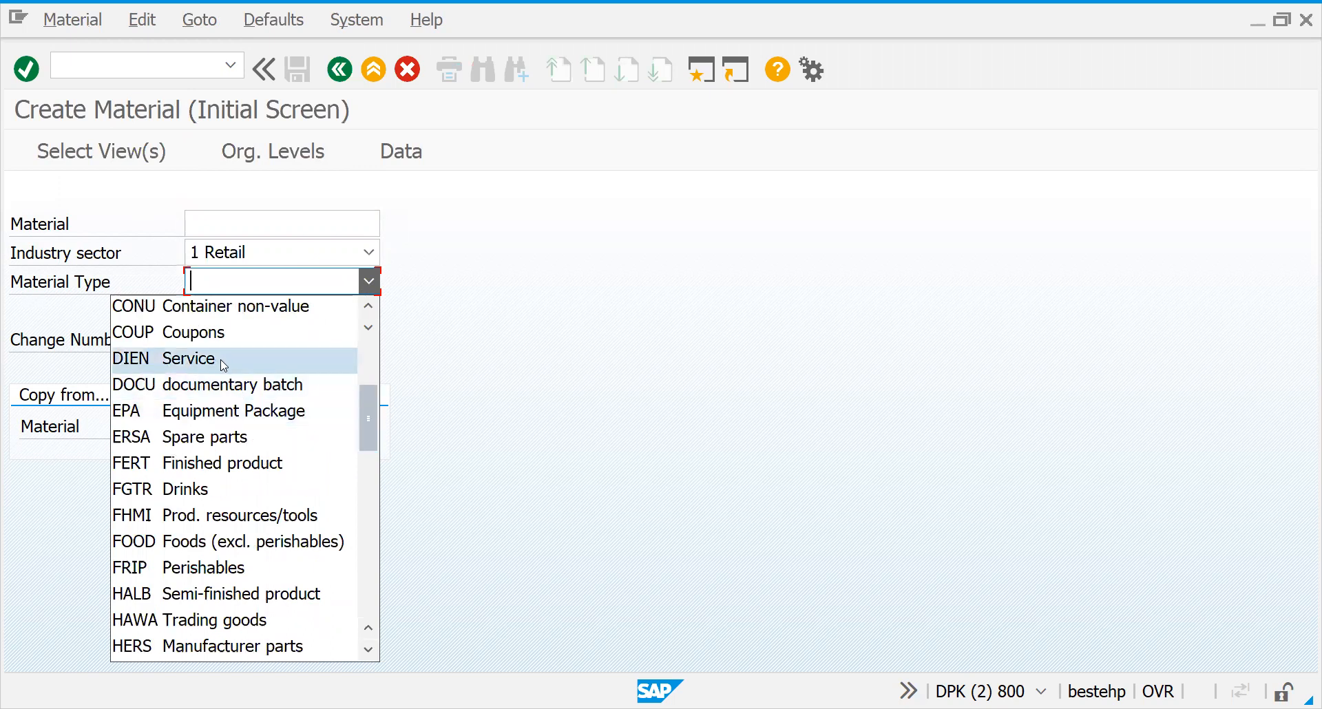
click(141, 629)
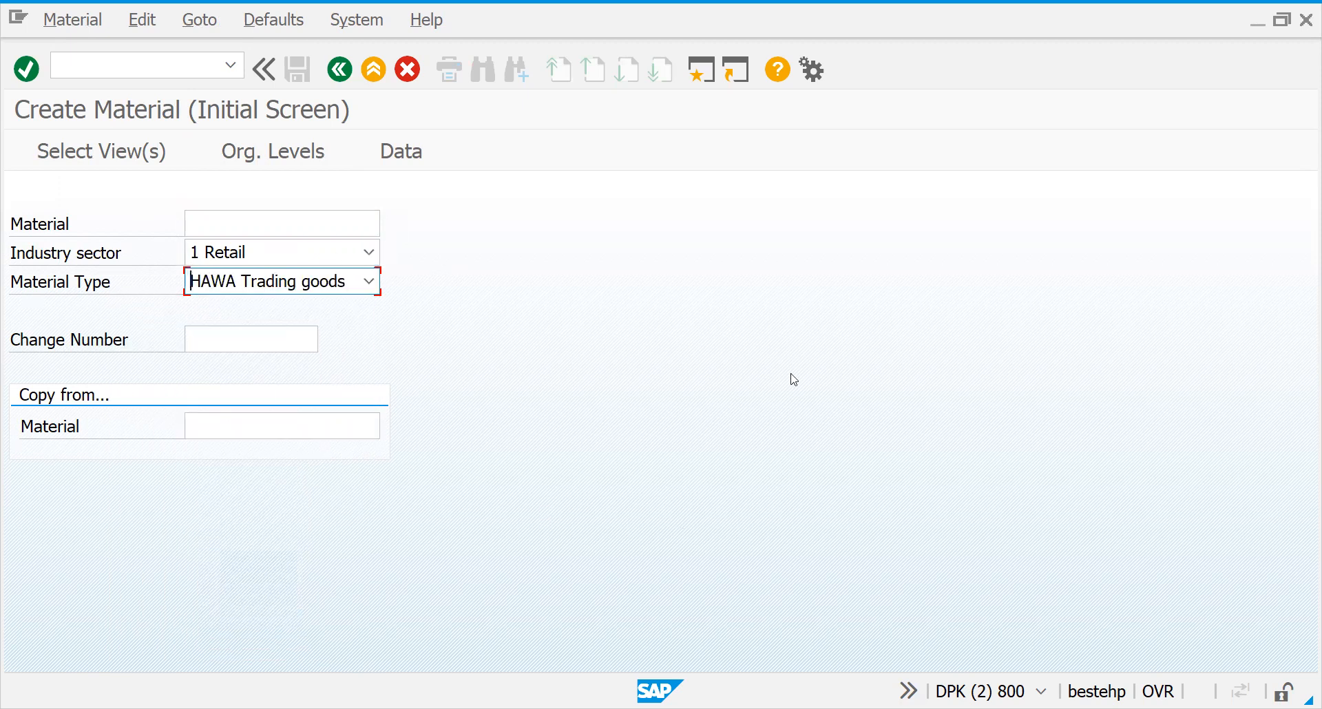
- Switch to the Excel workbook and note material type HAWA in I10 with the description TRADING GOODS in J10
key(Return)
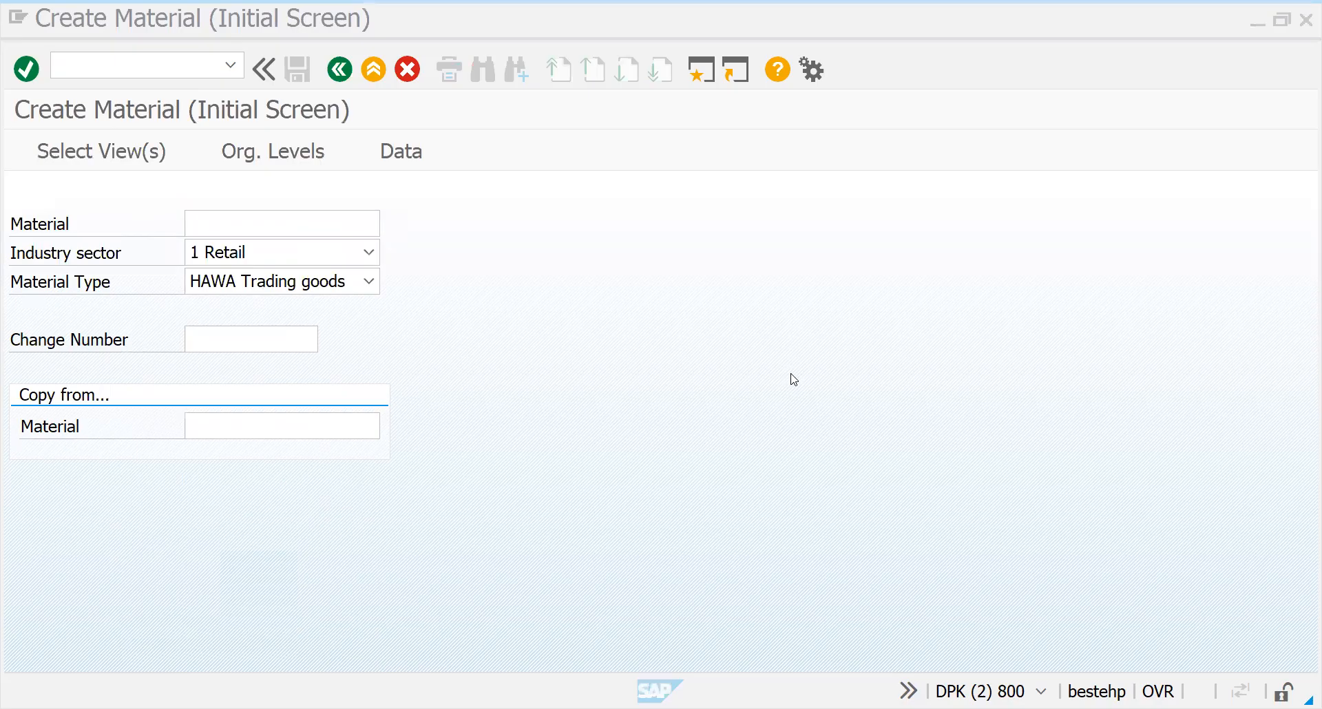
key(alt+Tab)
click(498, 378)
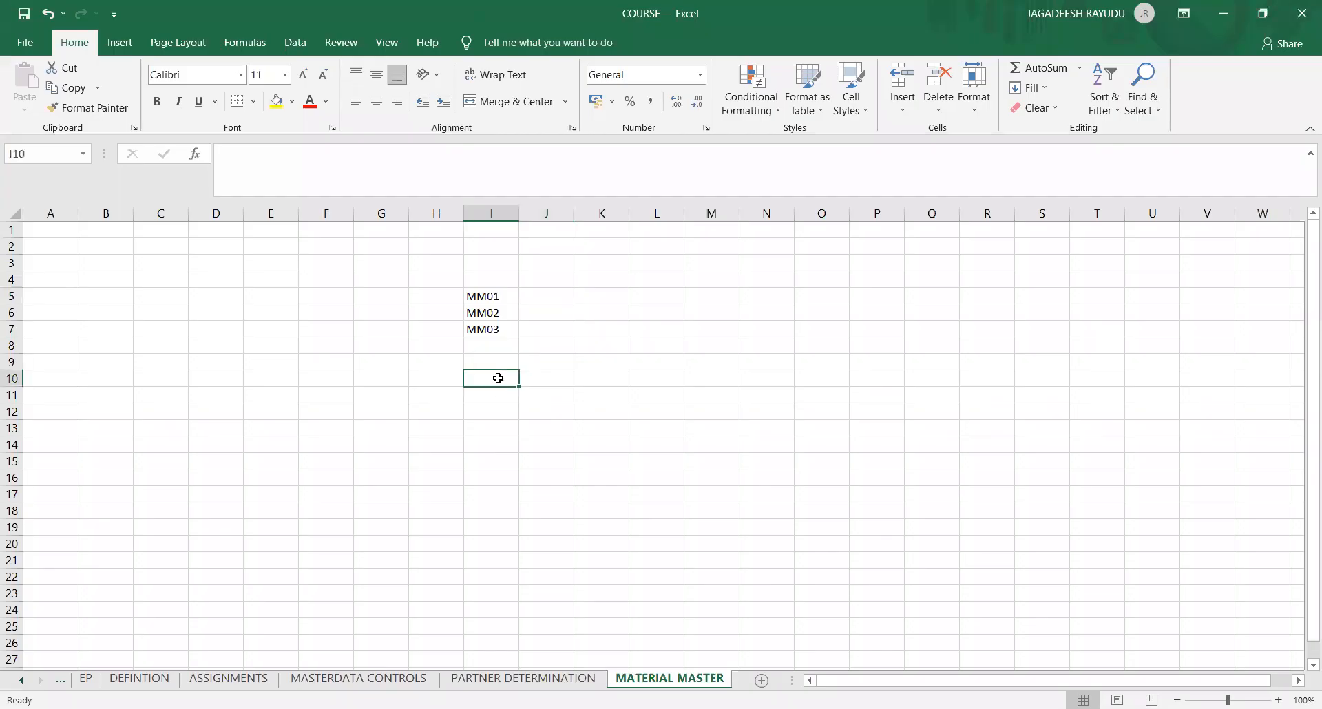
text(HAWA)
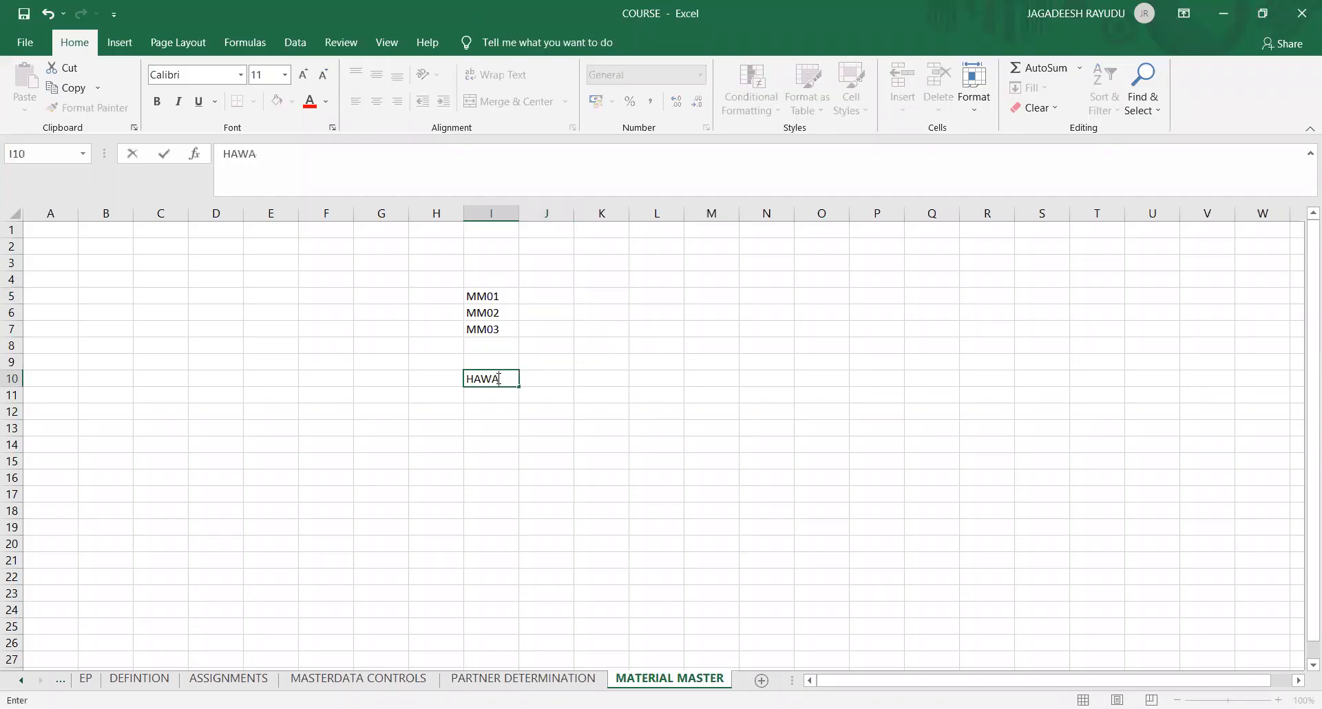
key(Tab)
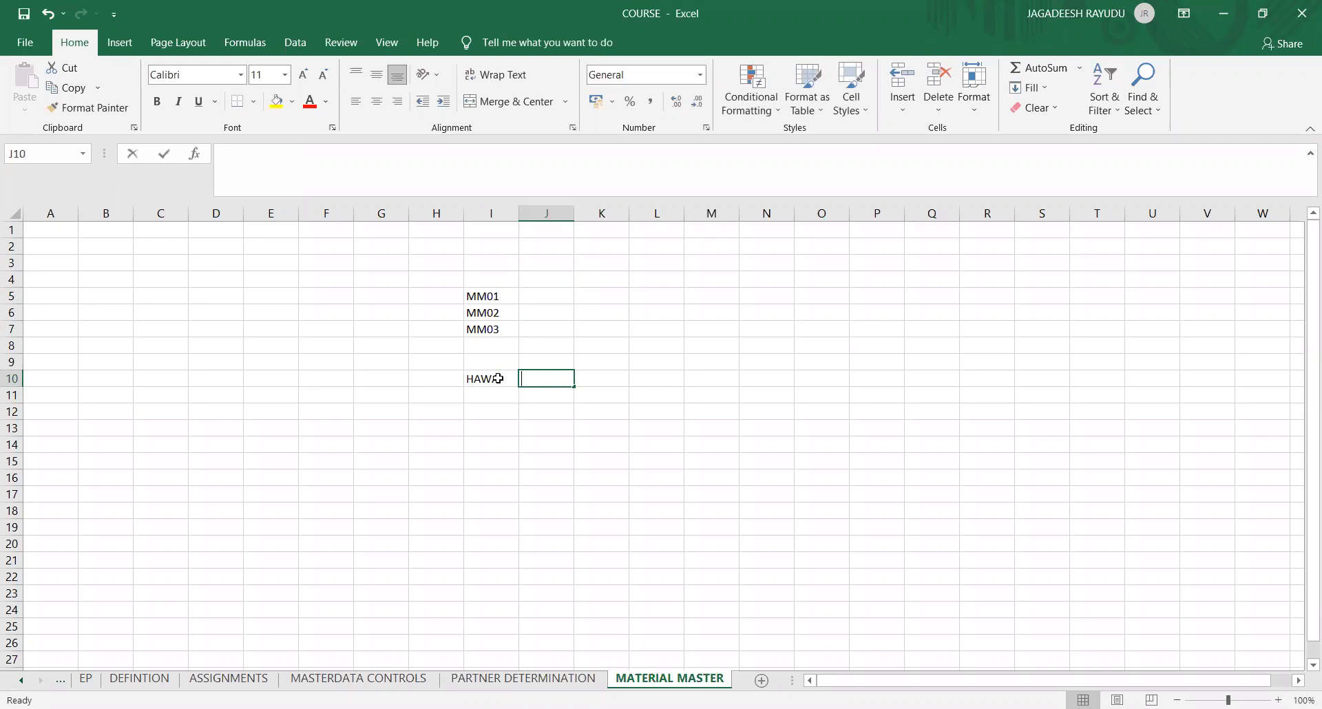
text(TRADING )
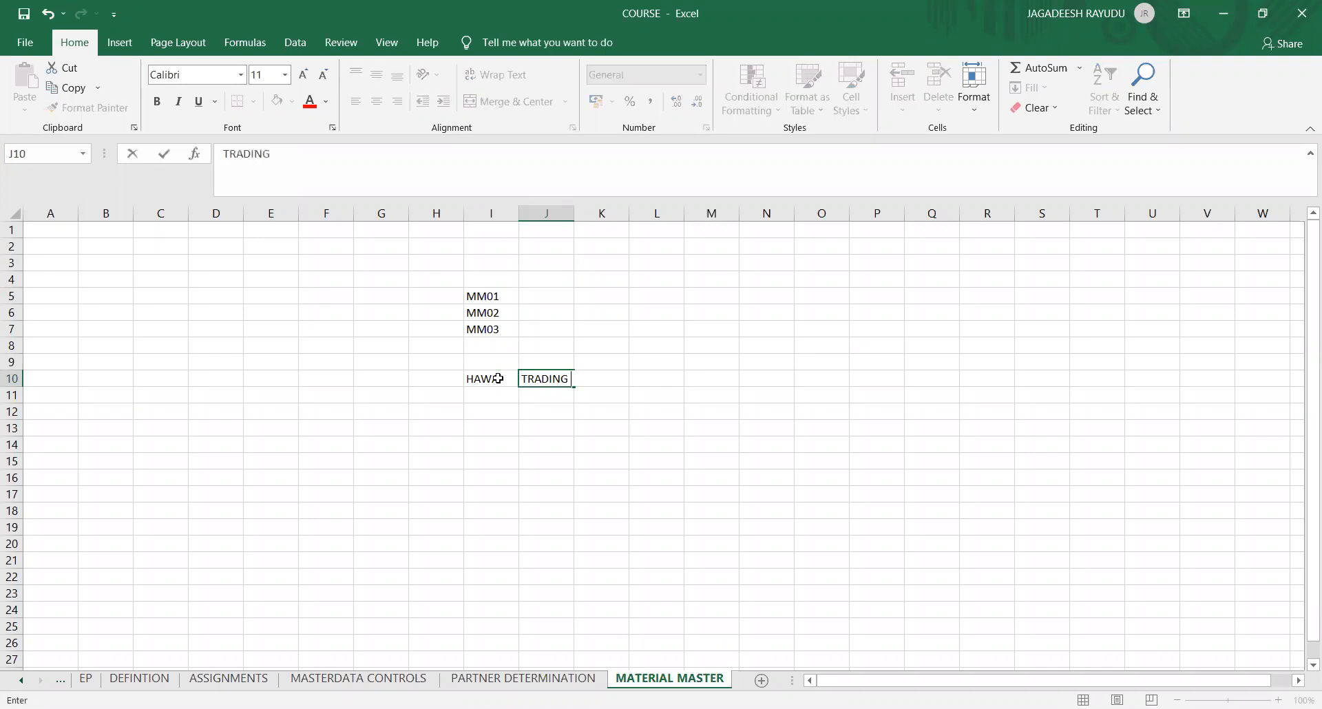
text(GOODS)
key(Return)
- Add material type FERT in I11 with the description FINISHED GOODS in J11
text(FERT)
key(Tab)
text(FINISHED GOODS)
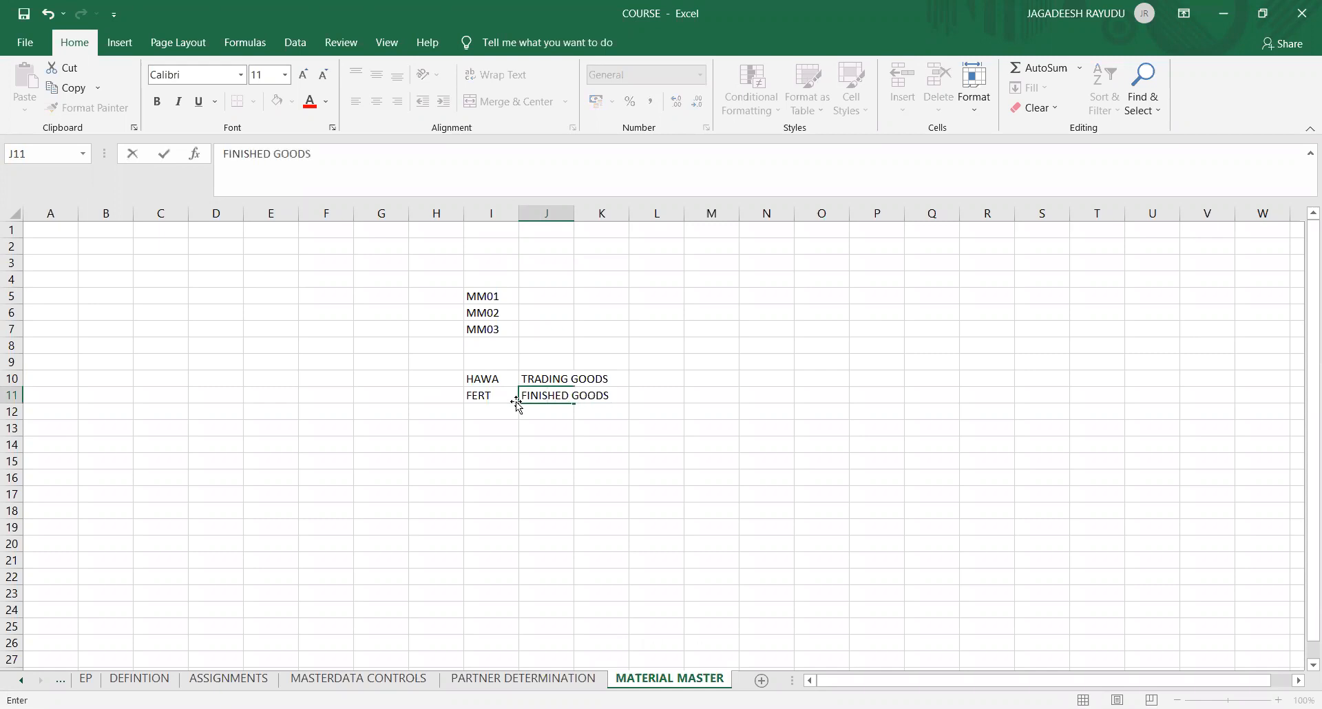
- Add material type SERV in I12 with the description SERVICE MATERAIL in J12
click(486, 424)
click(483, 408)
text(SERV)
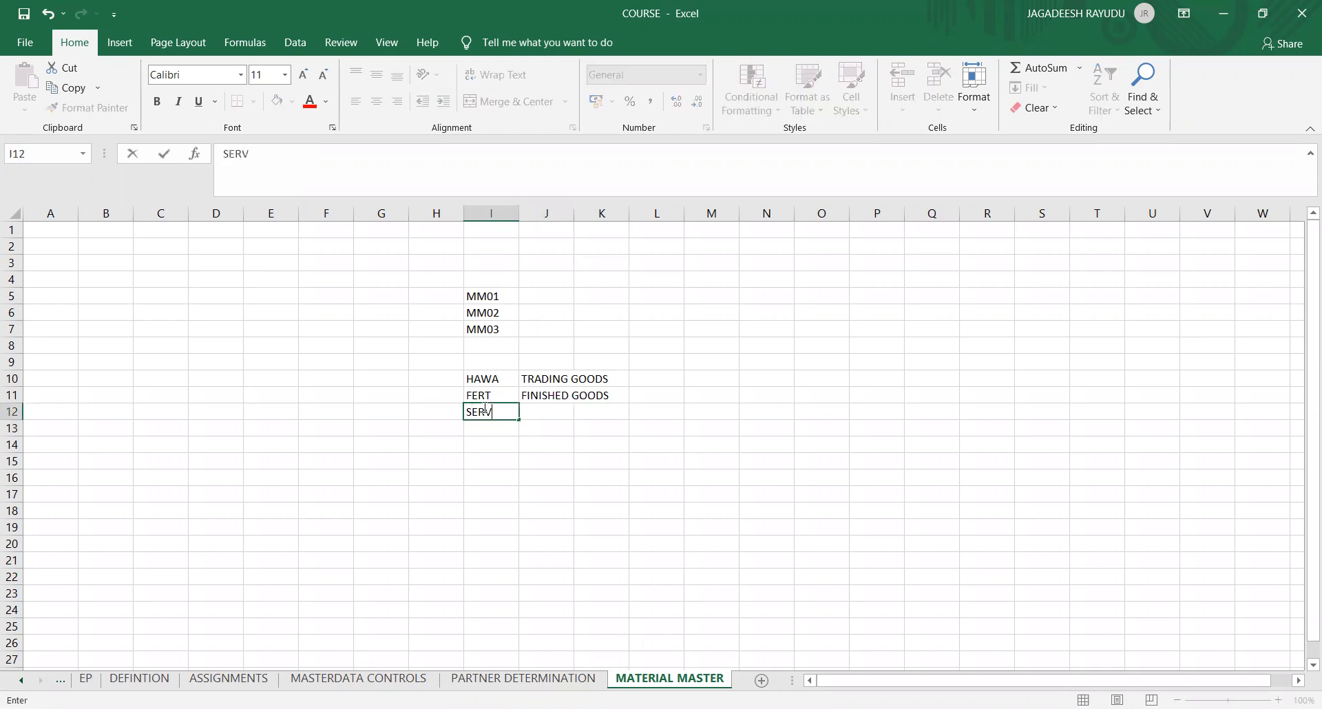
key(Tab)
text(SER)
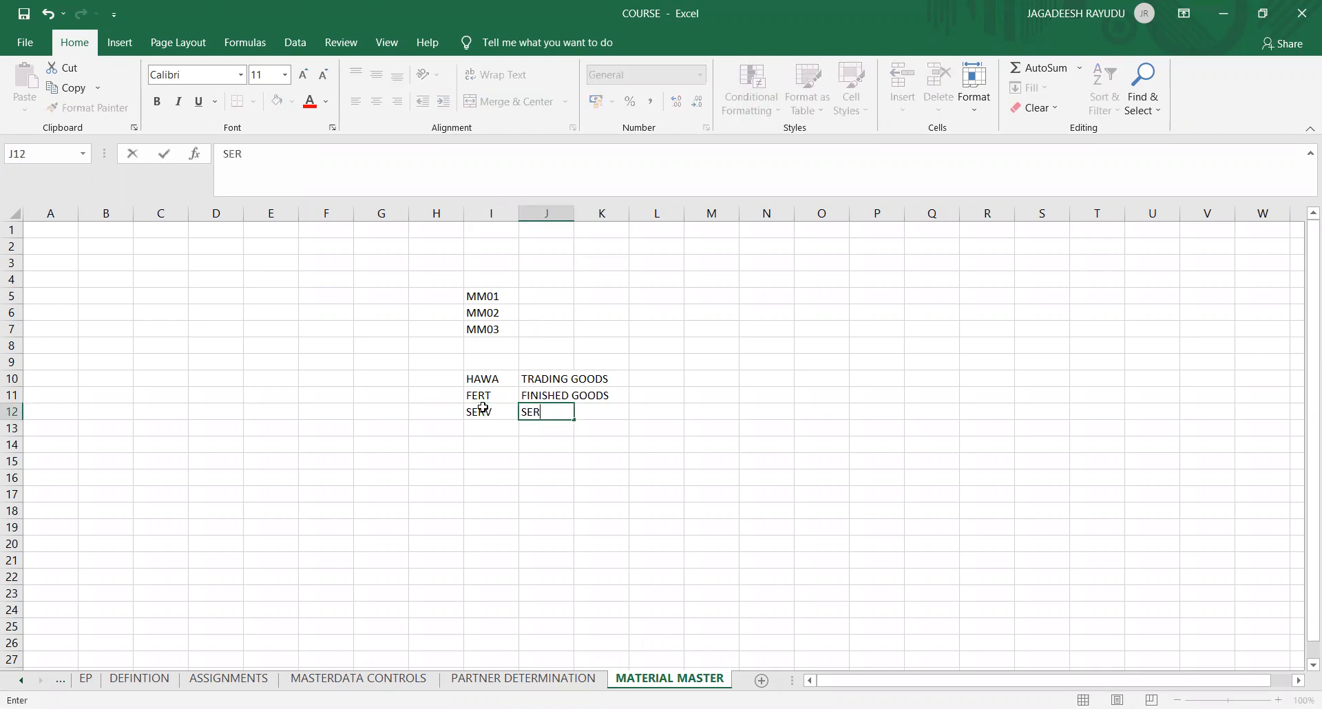
text(ICE MATERAIL)
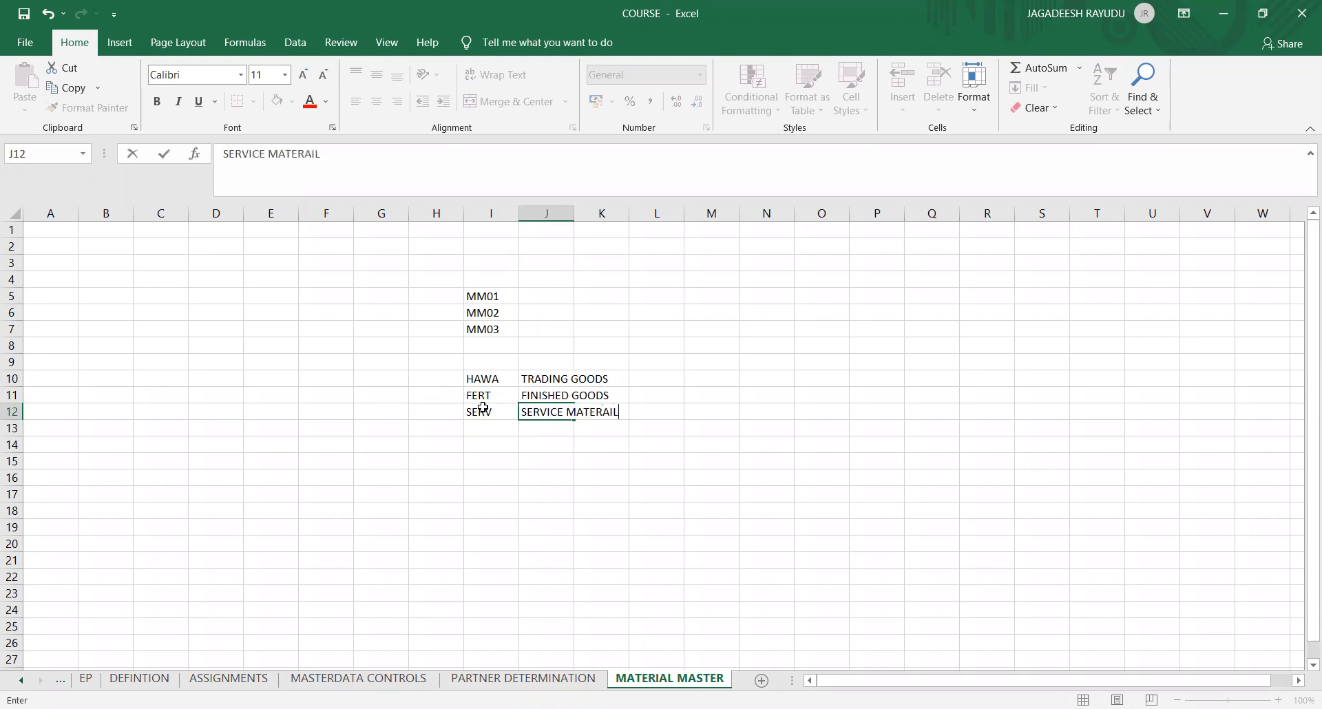
click(546, 473)
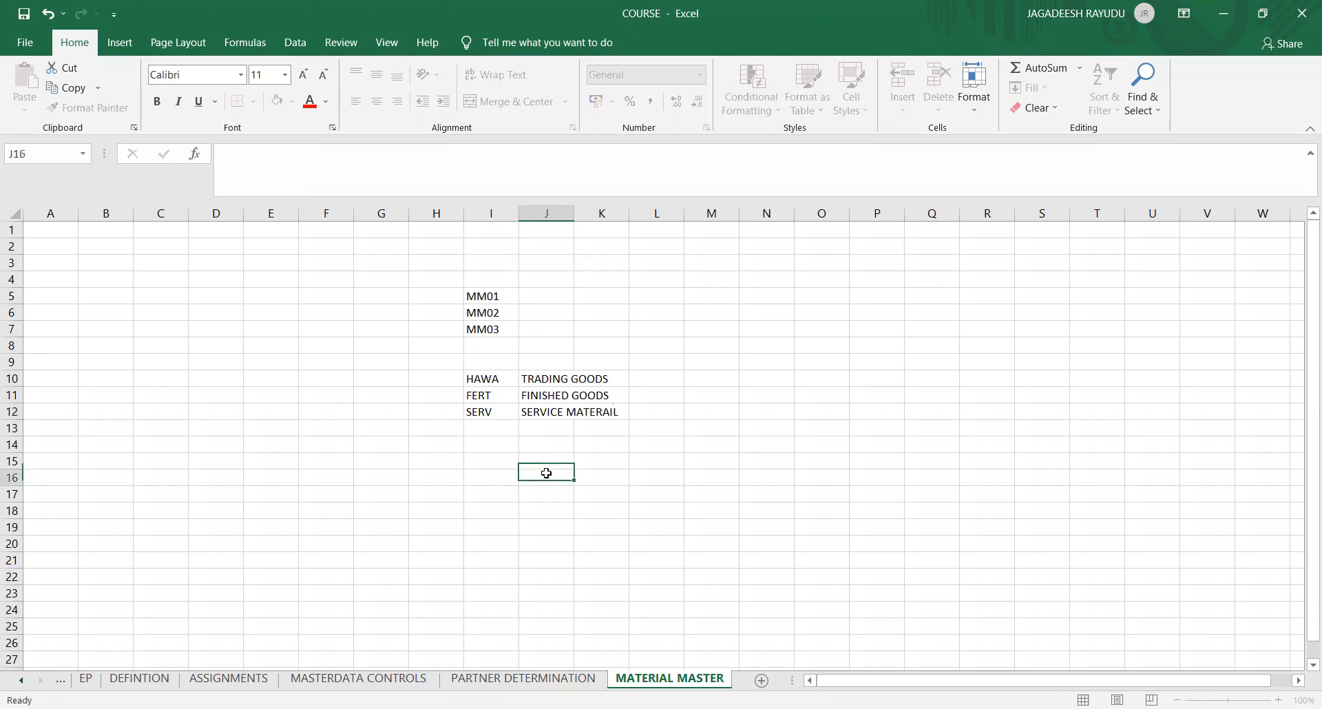
- Add material type ROH in I13 with the description RAW MATERIALS in J13
click(483, 428)
text(RO)
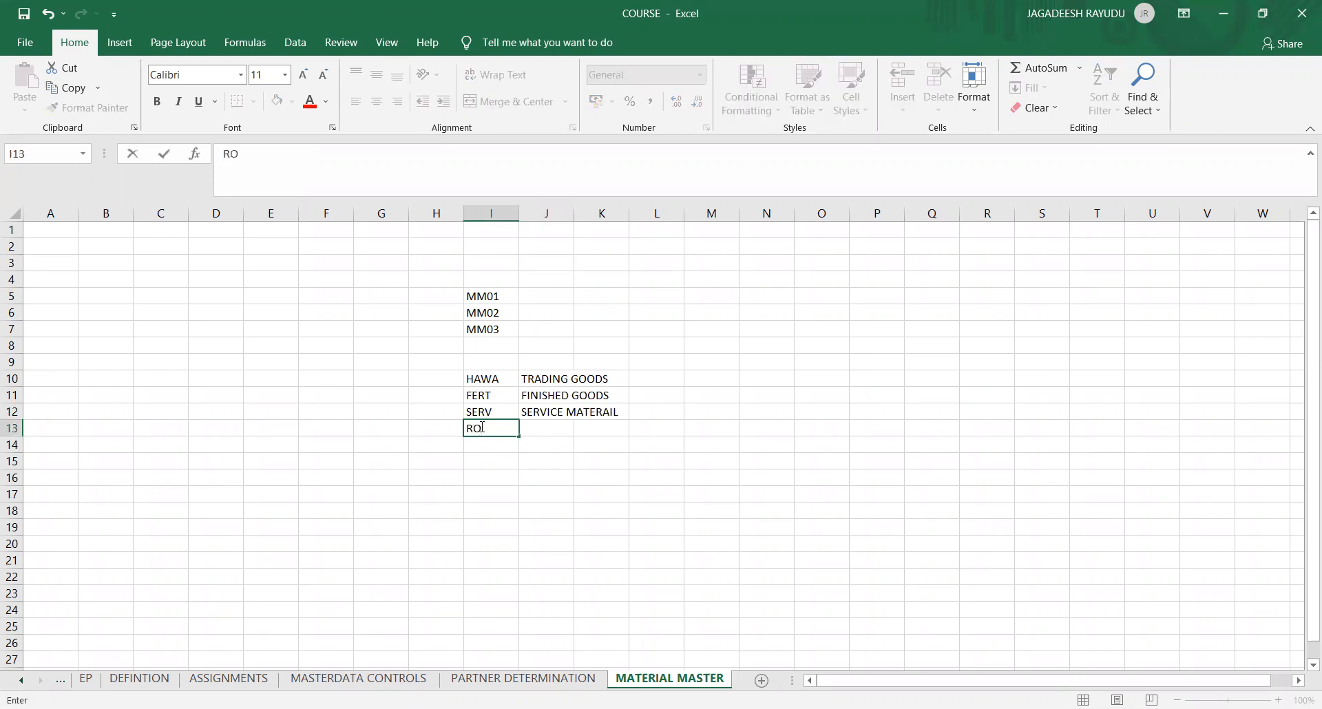
text(H)
key(Tab)
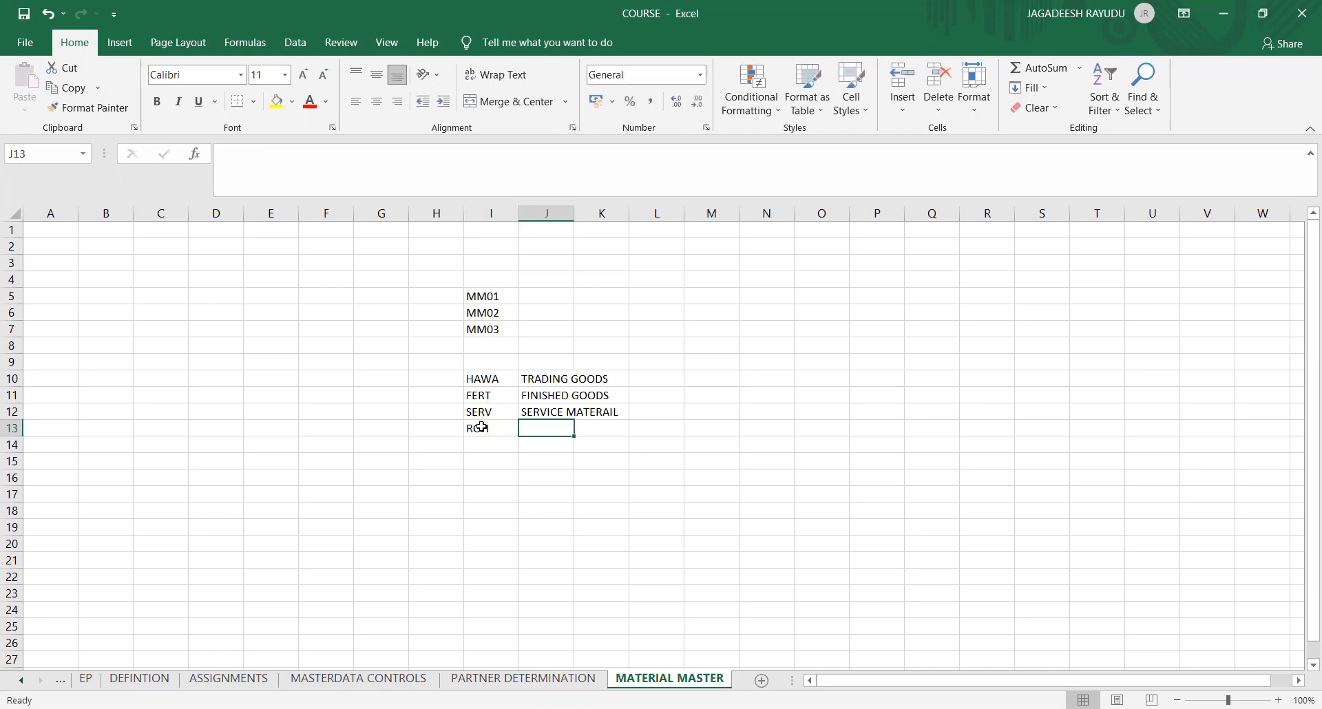
text(RAW MATERIA)
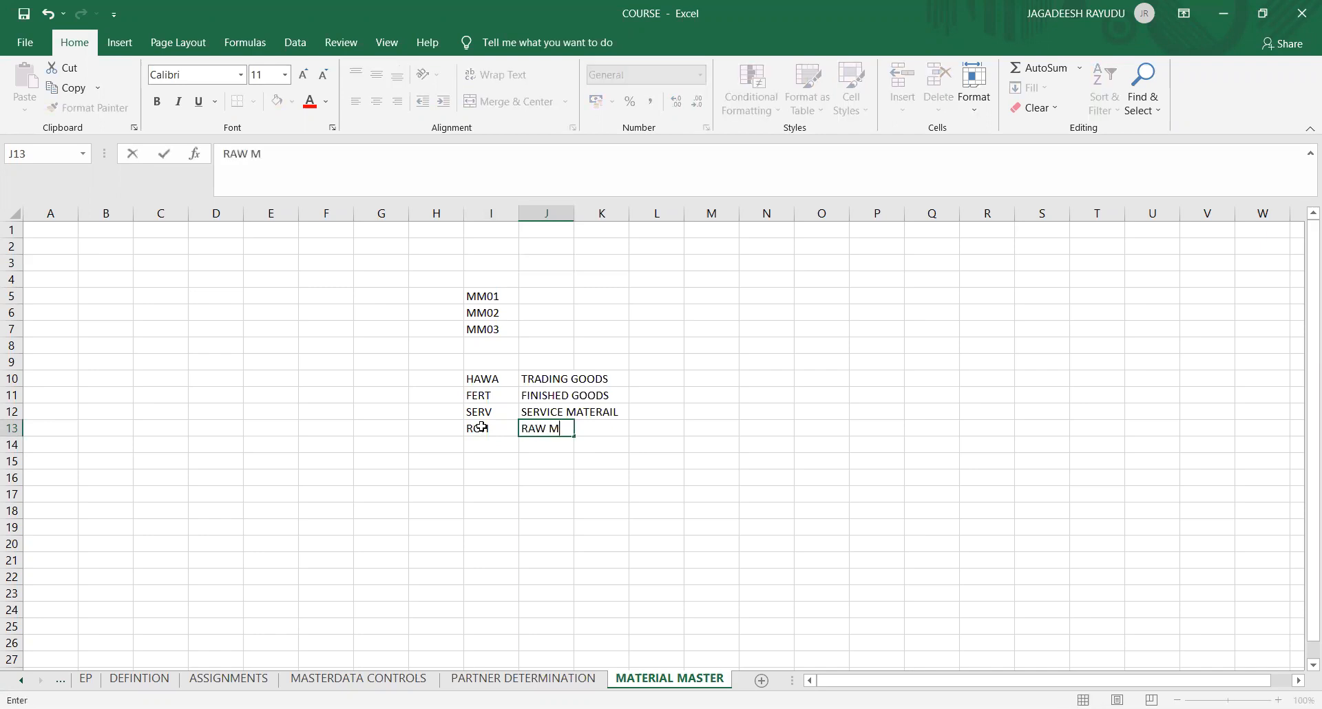
key(BackSpace)
key(BackSpace)
key(BackSpace)
key(BackSpace)
text(ERIALS)
- Start a list of example raw materials with MILK in N17 and CHACO in N18
drag(538, 490, 696, 493)
click(706, 447)
click(755, 497)
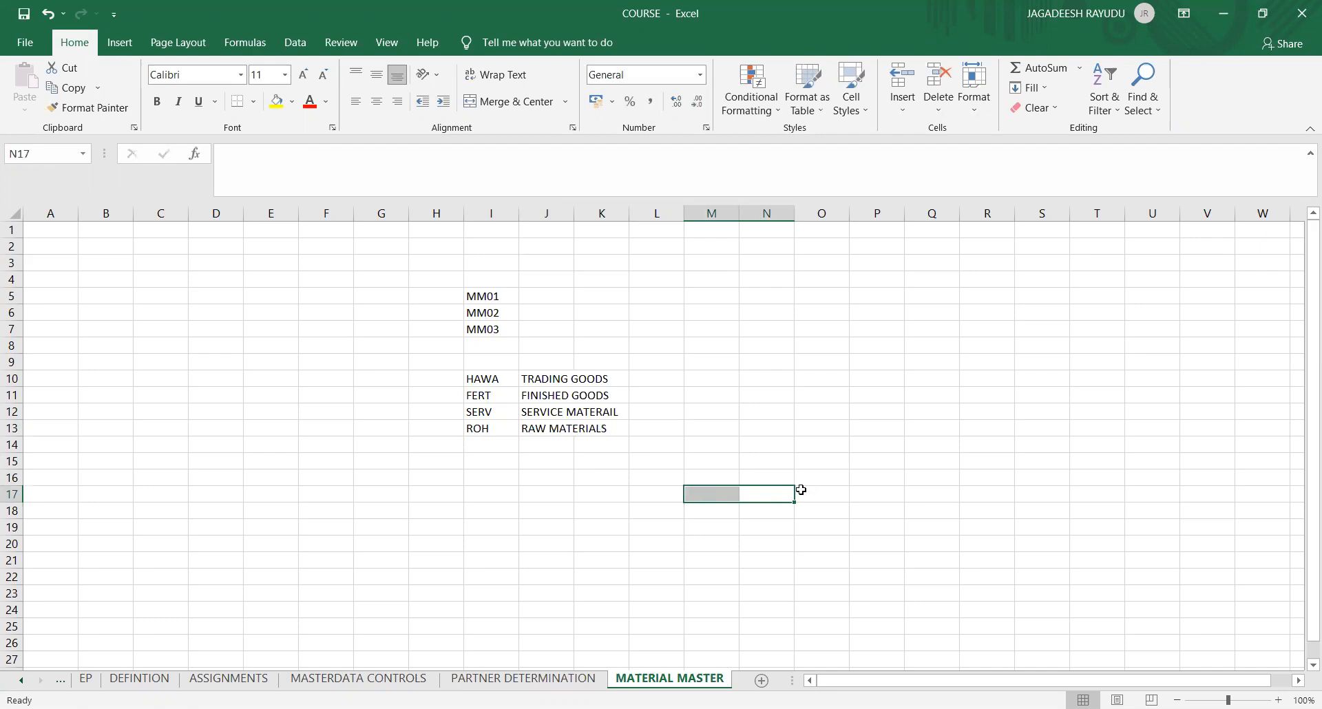
click(758, 496)
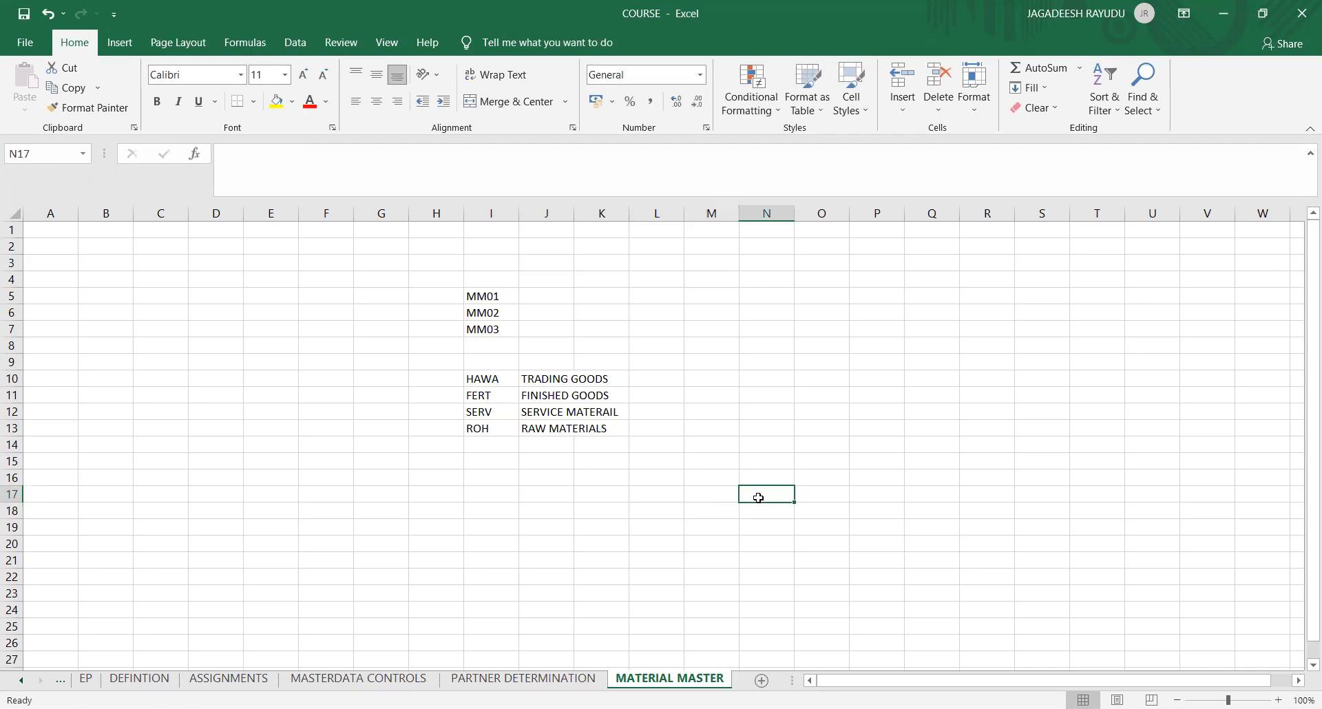
text(MILK)
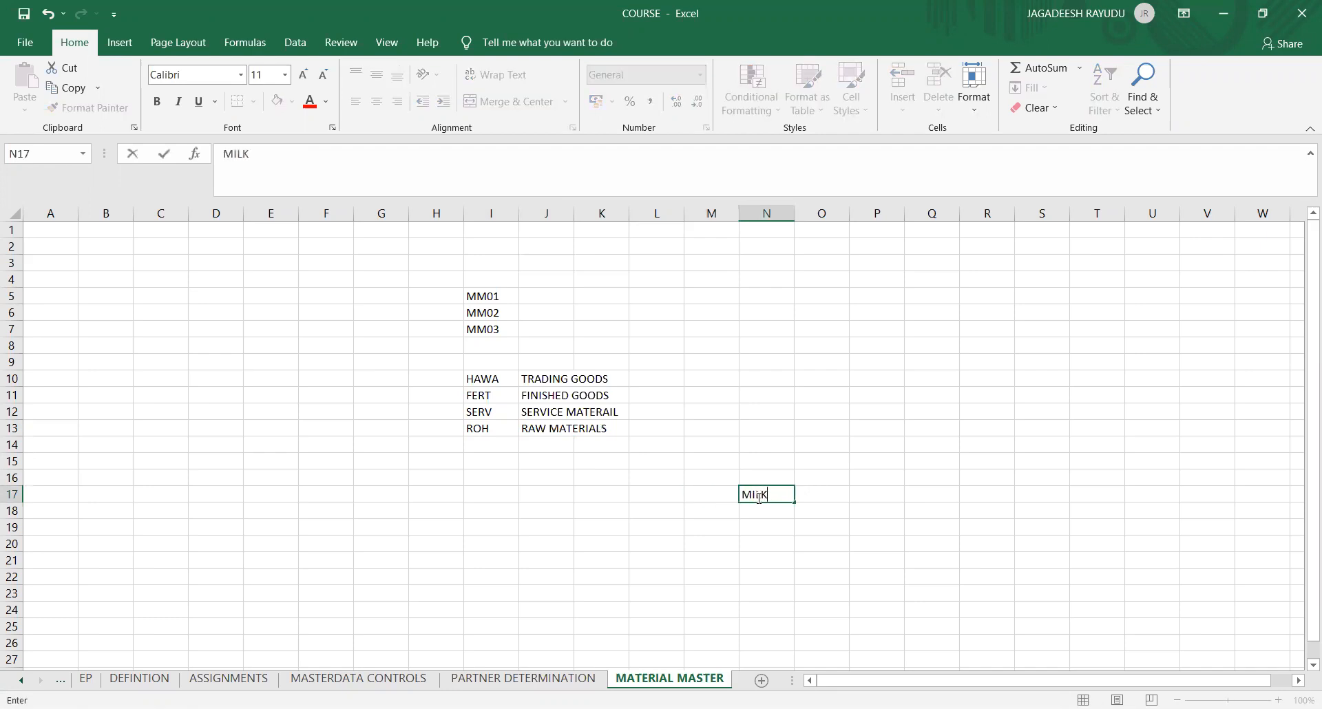
key(Return)
text(CHACO)
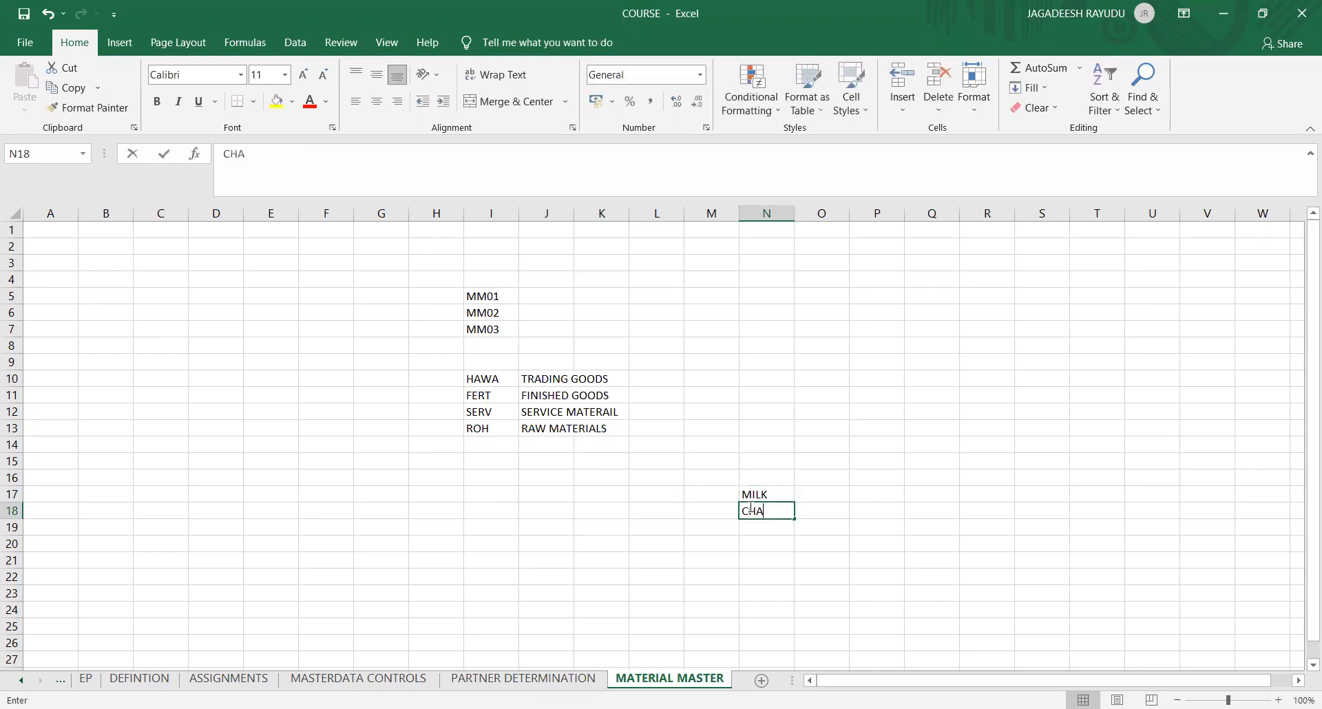
- Continue the example list with WATER in N19, OTHER in N20 and DRYFRUITS in N21
click(763, 531)
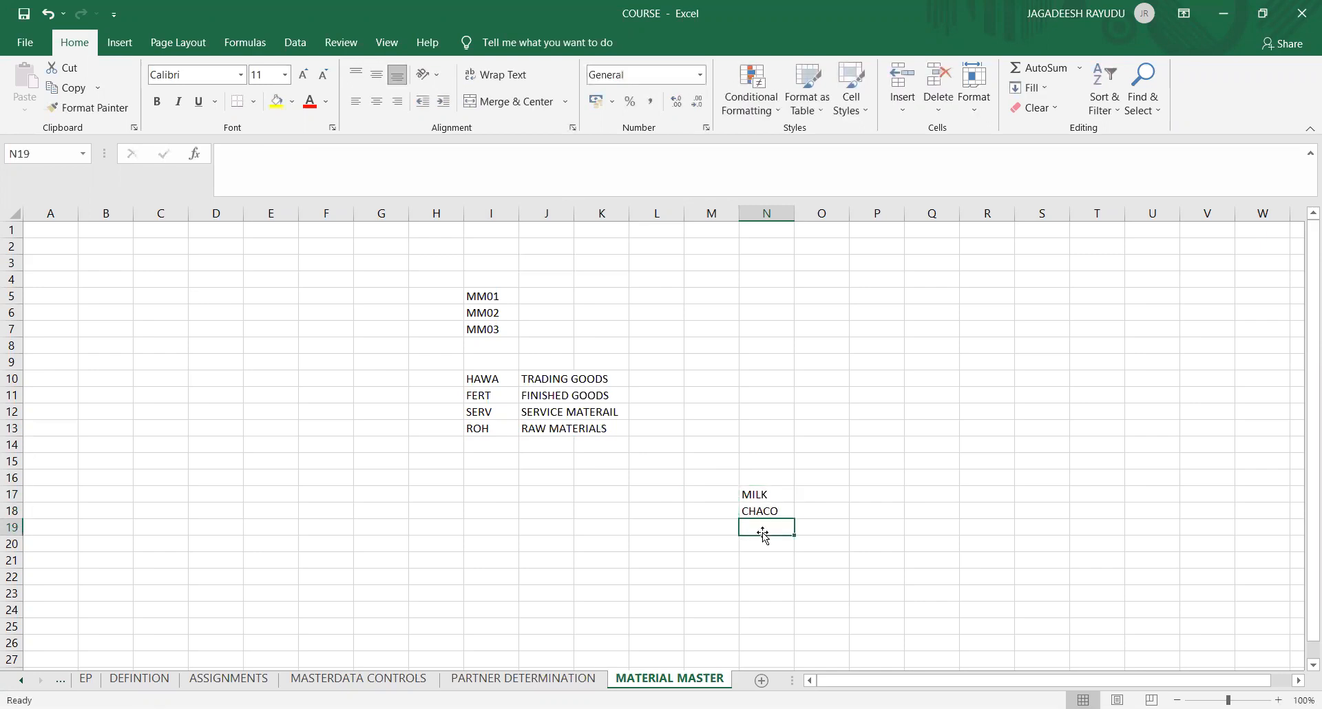
text(WATER)
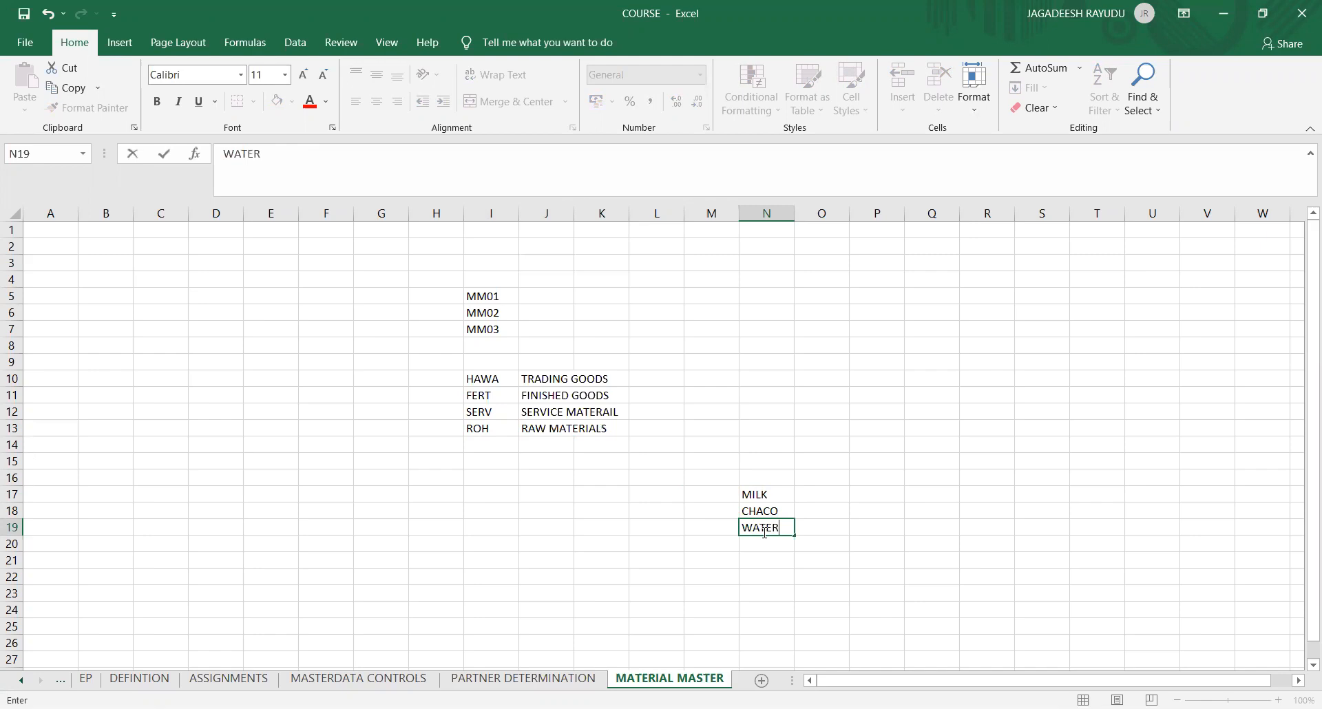
key(Return)
text(OTHER)
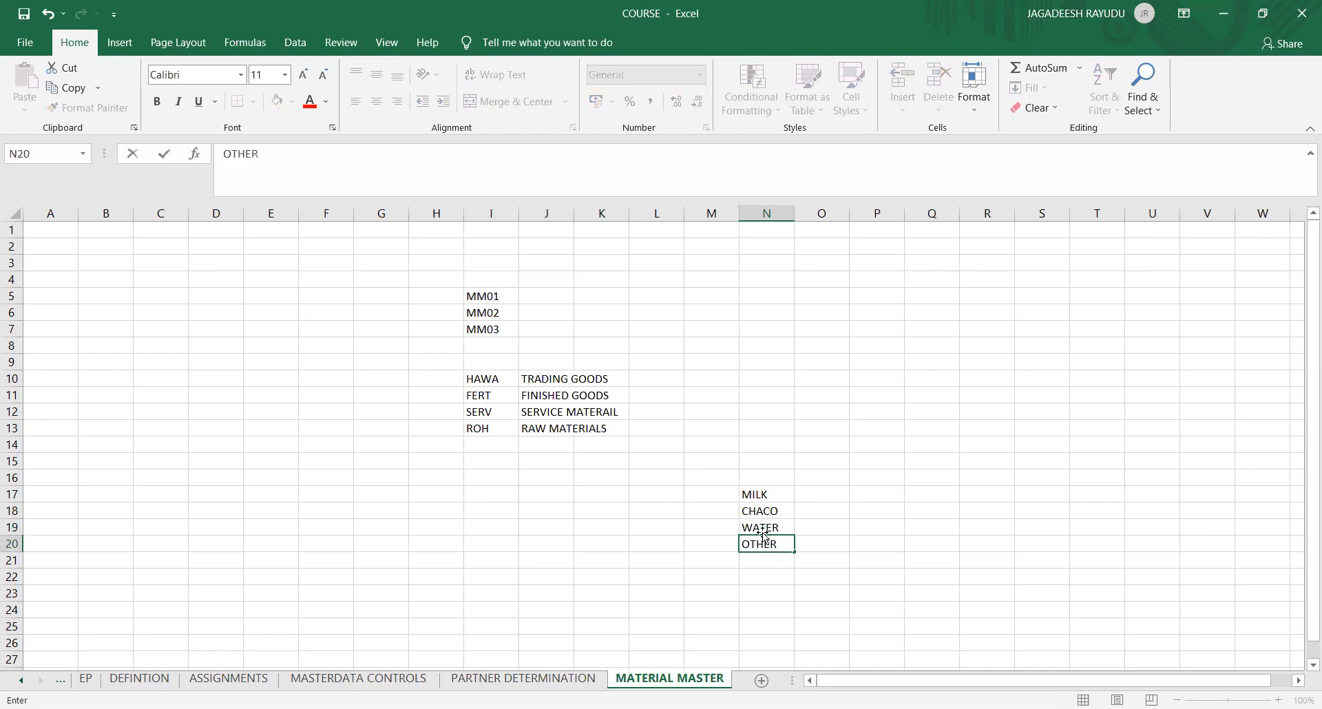
key(Return)
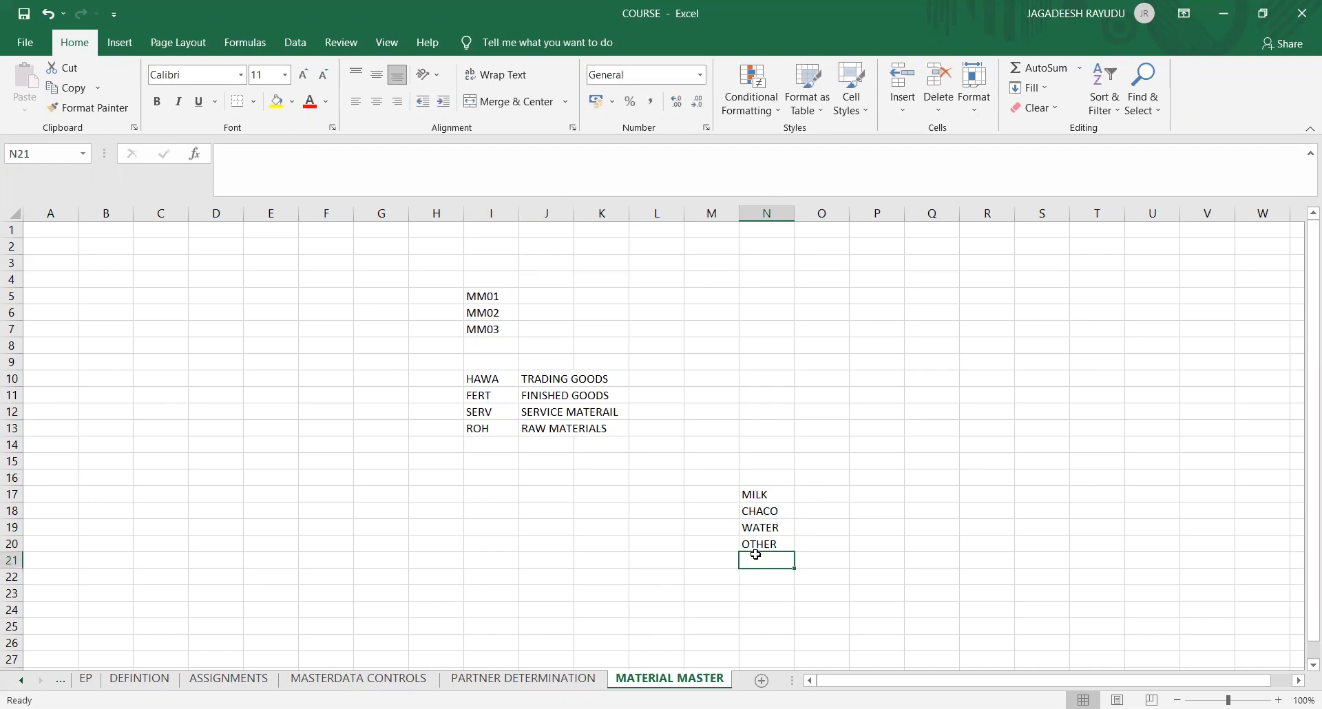
text(DR)
text(YFRU)
key(BackSpace)
text(RUIT)
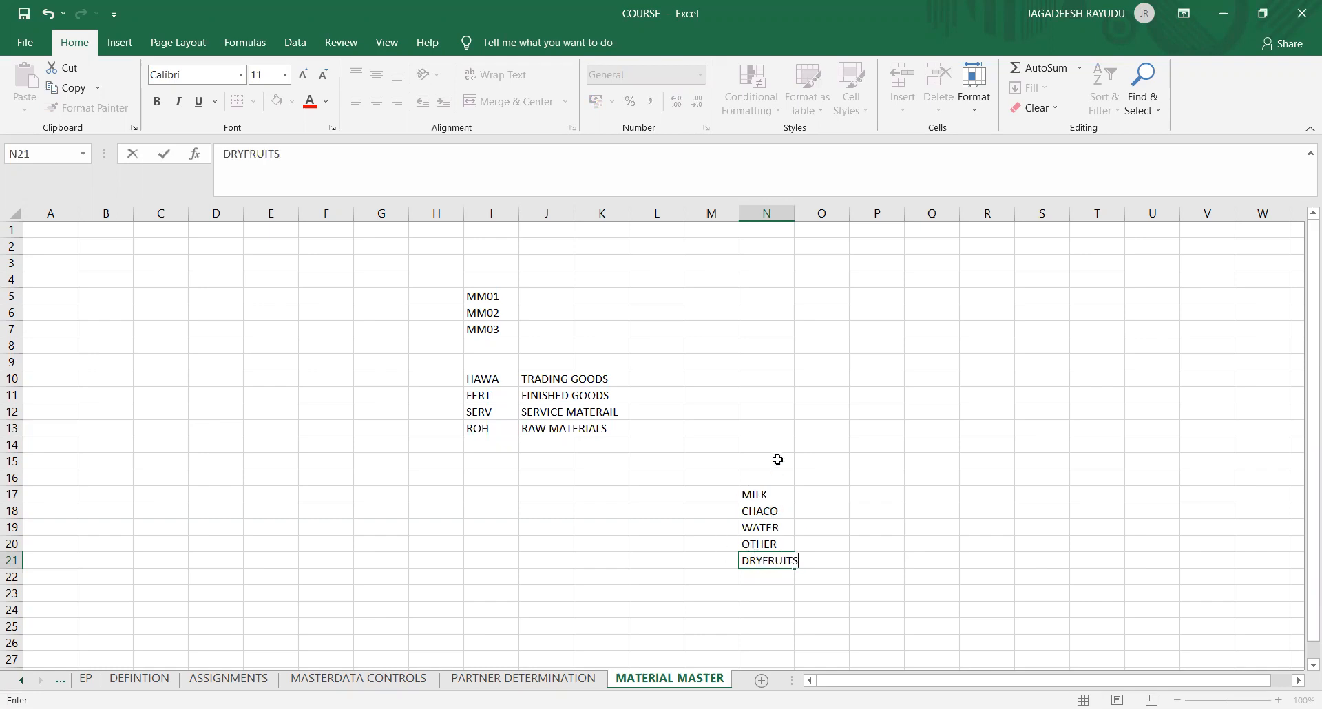
drag(780, 466, 820, 473)
click(821, 473)
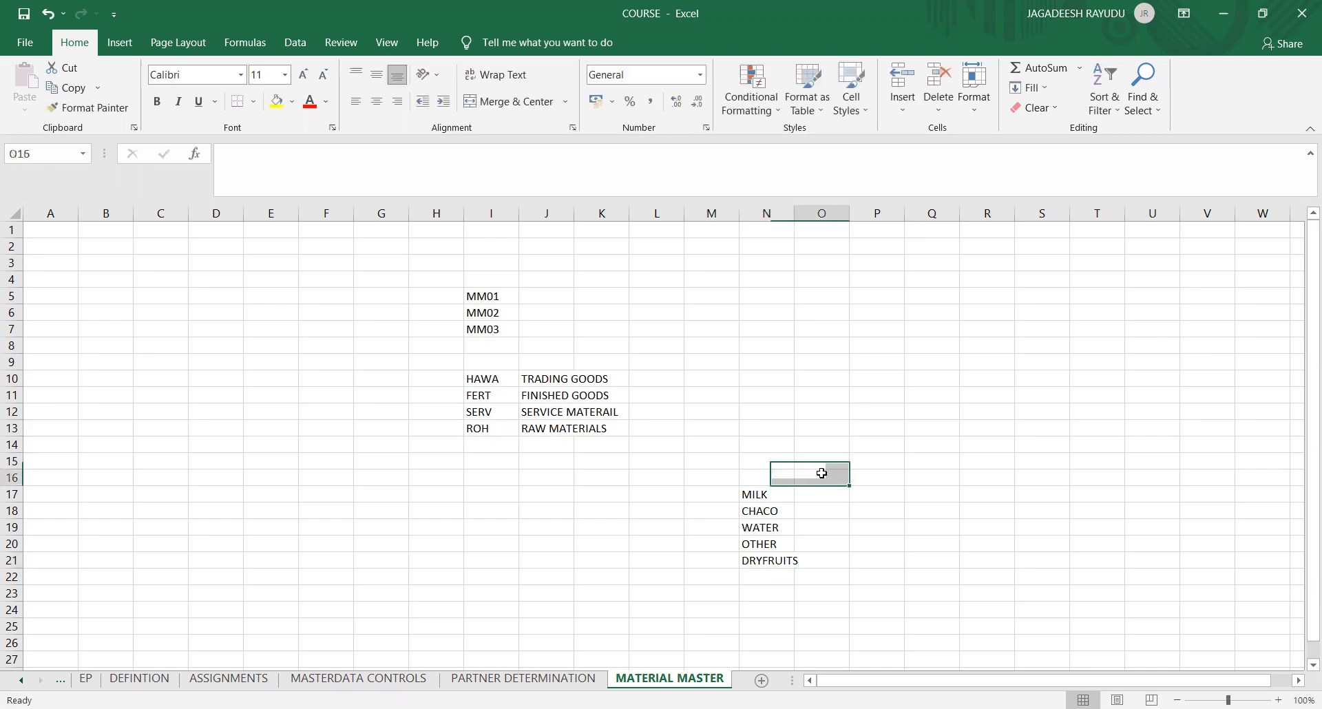
- Go through the example ingredients in N17:N21 and compare them with the ROH raw materials entry in I13
click(757, 493)
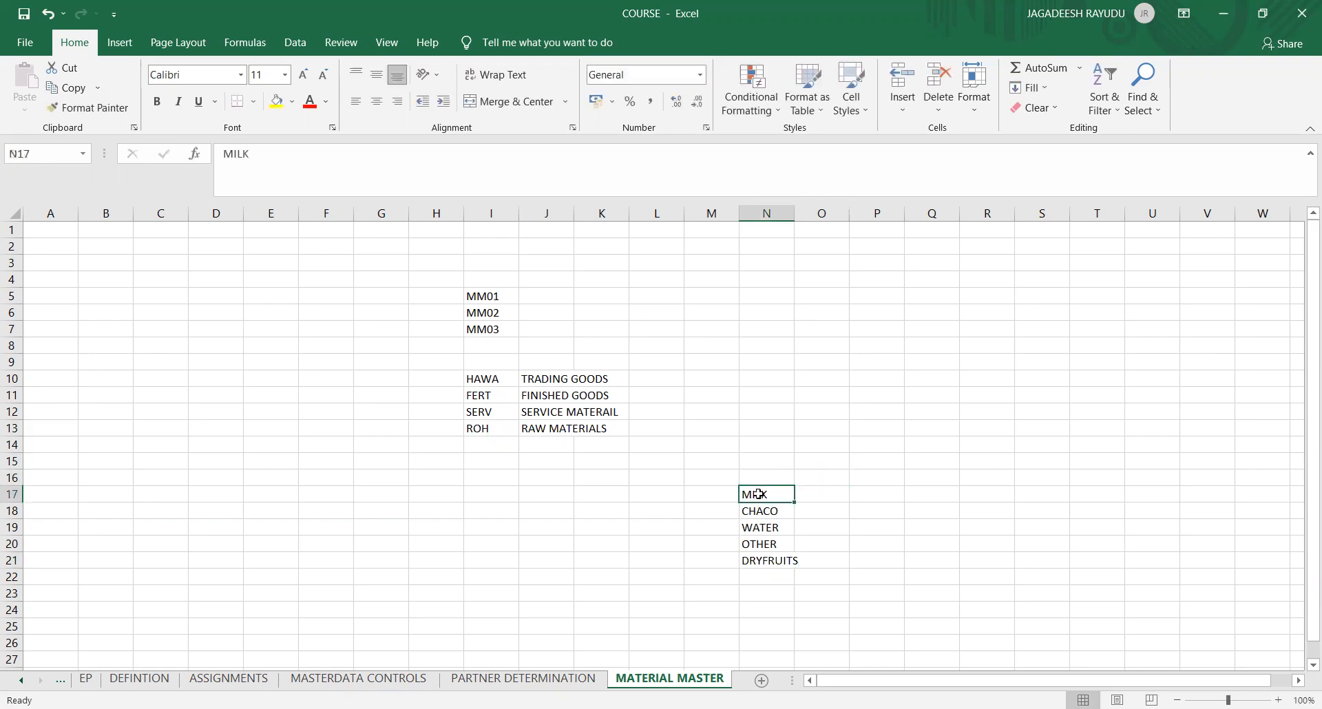
click(761, 562)
click(765, 515)
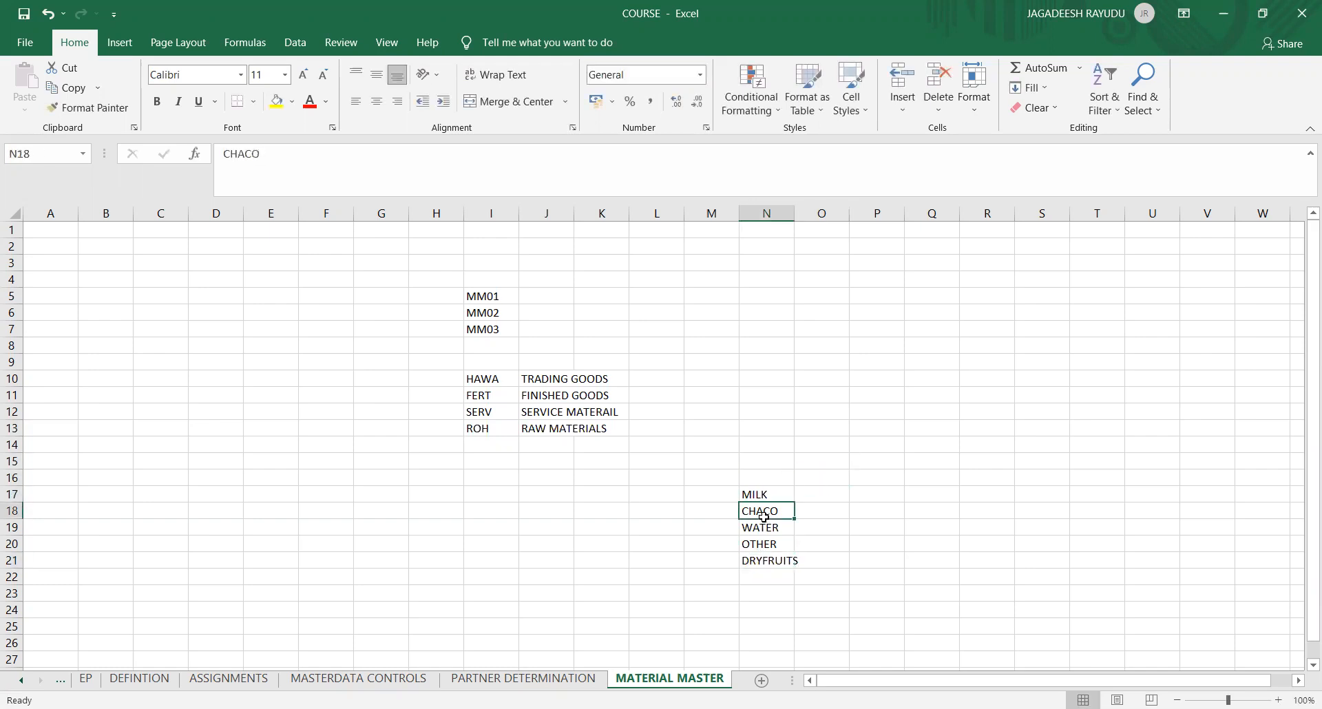
click(757, 495)
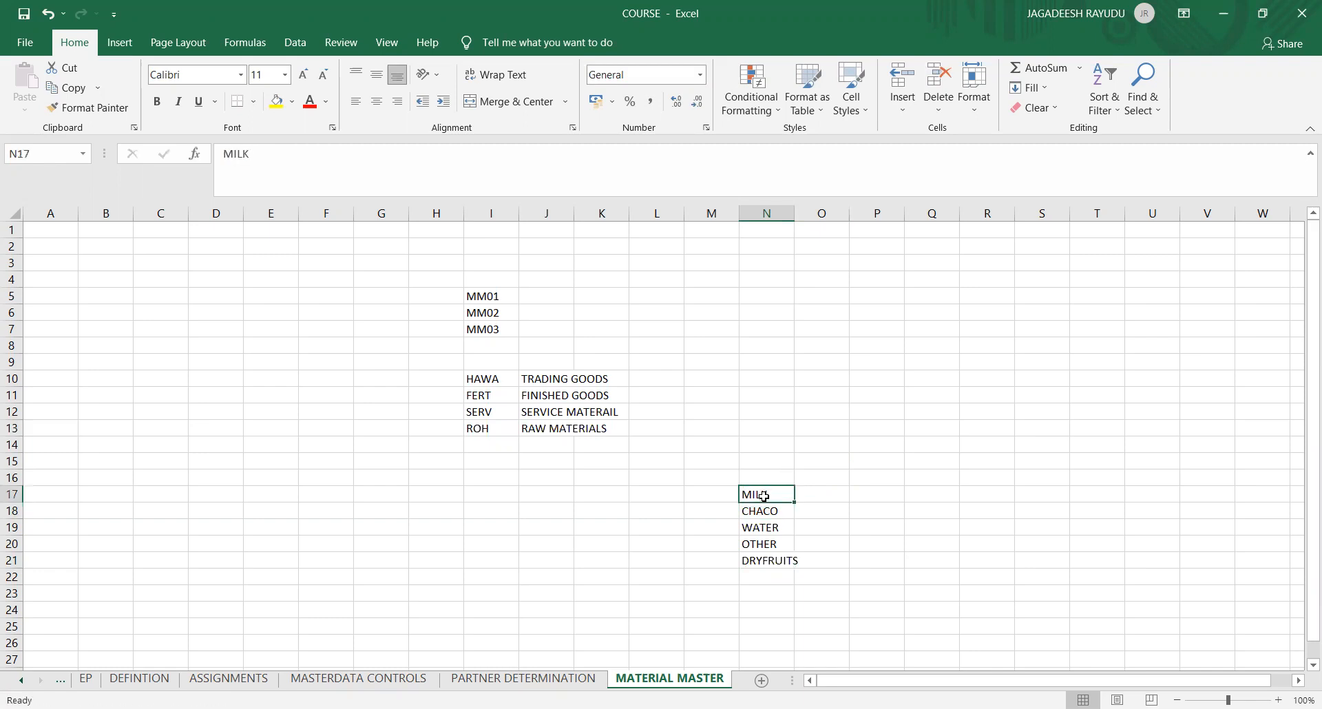
click(476, 426)
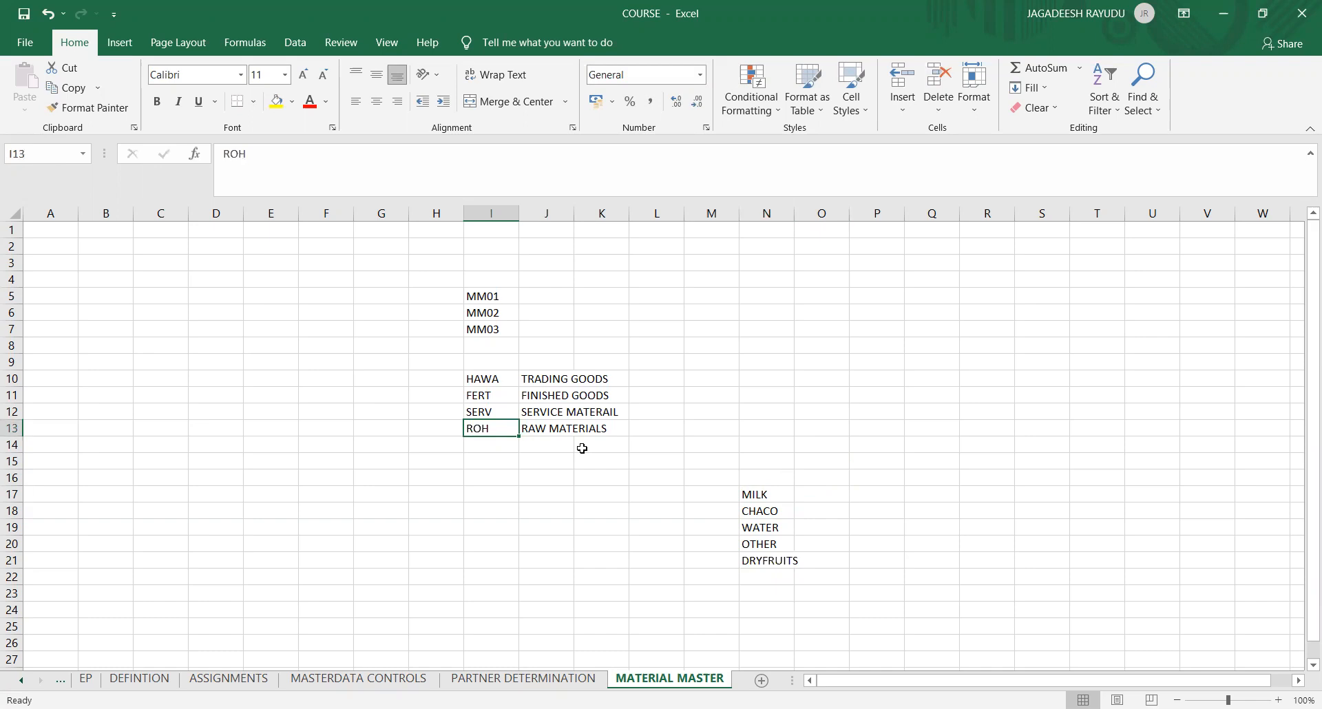
click(748, 494)
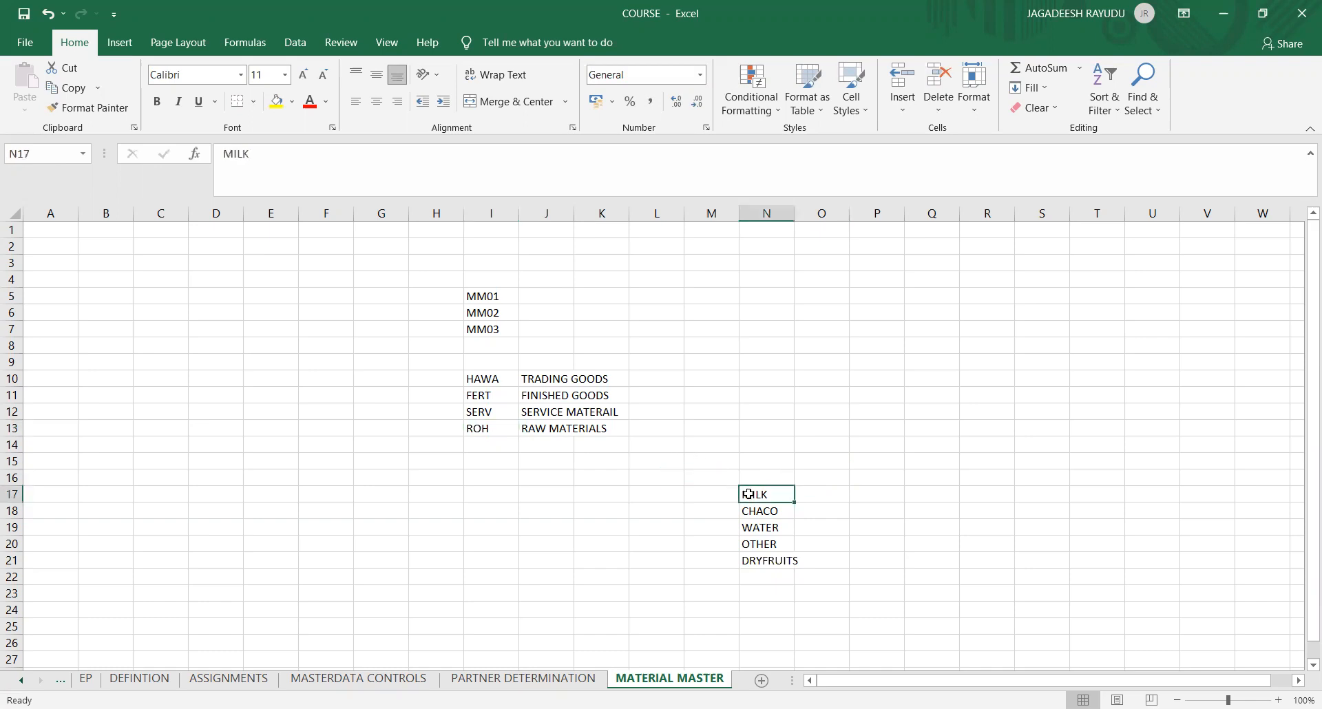
click(759, 527)
click(759, 546)
drag(762, 522, 764, 496)
click(764, 496)
click(761, 527)
click(760, 562)
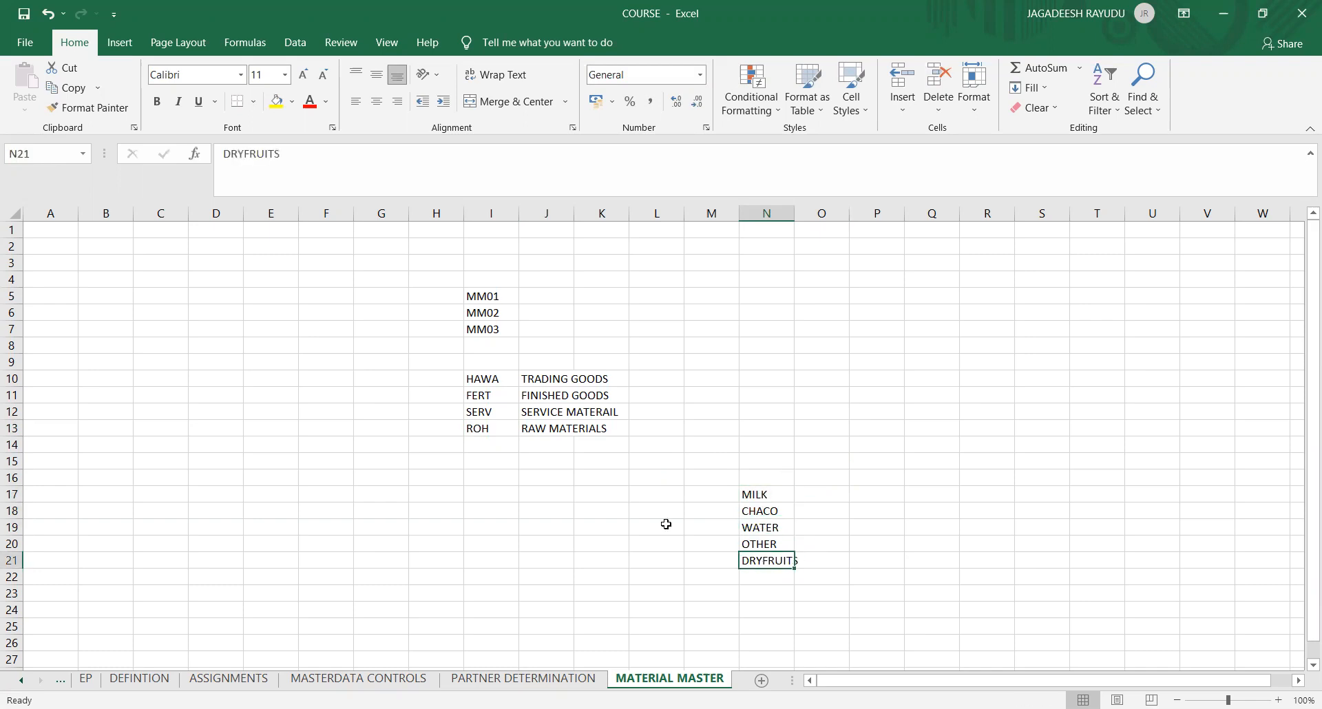
click(473, 429)
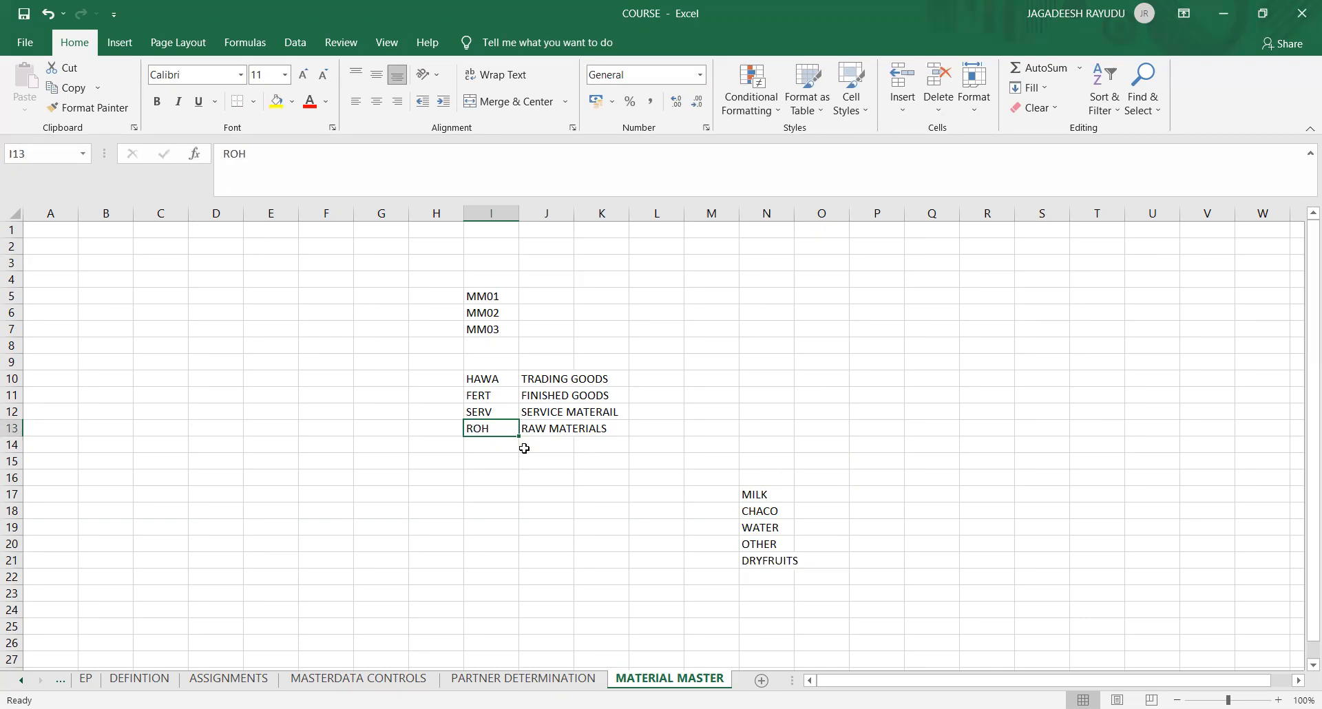
click(785, 493)
click(766, 526)
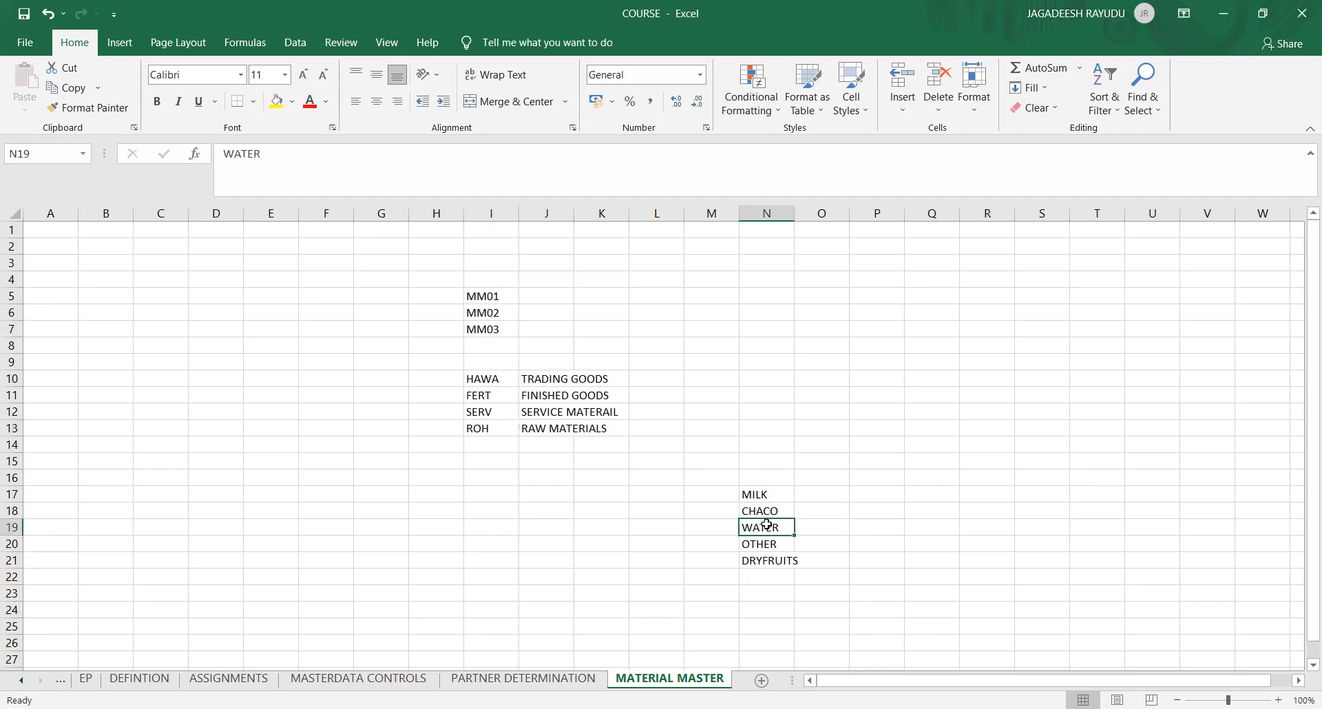
click(766, 543)
key(Up)
key(Up)
key(Up)
click(754, 516)
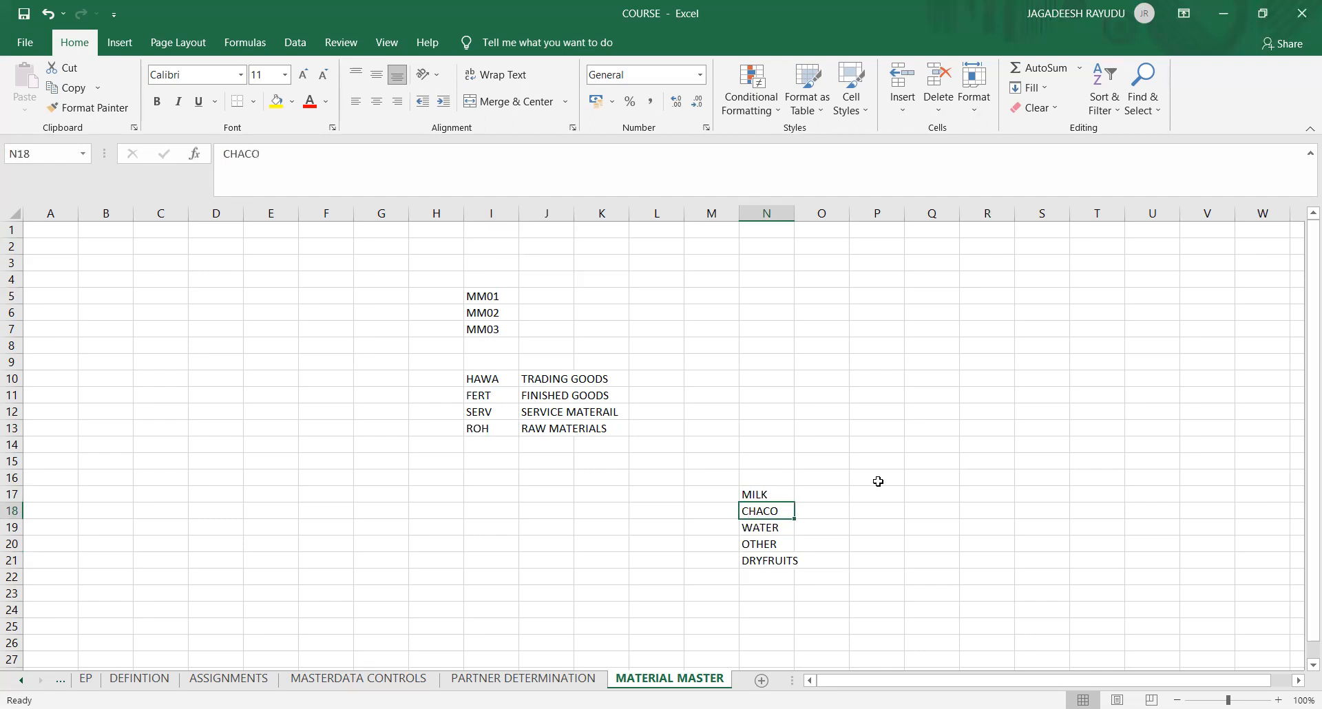
- Merge and center the empty cells O17:O21 beside the ingredient list
click(804, 495)
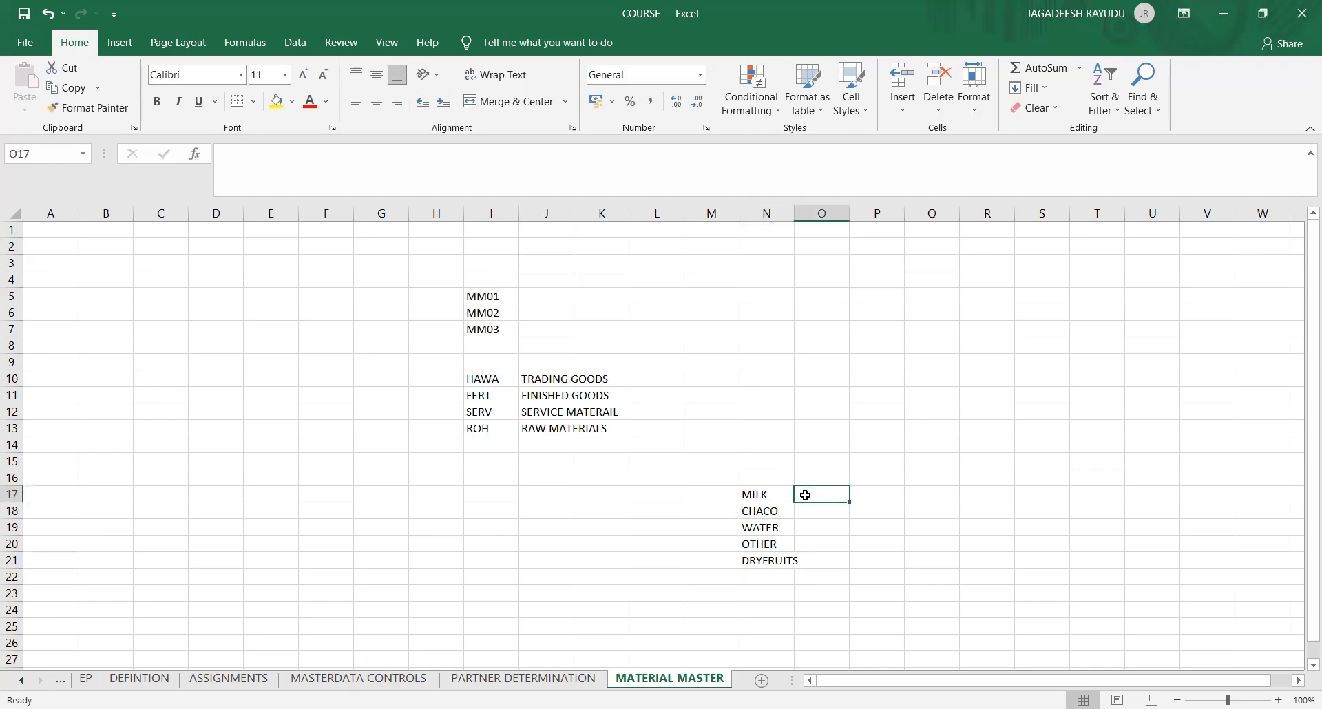
key(shift+Down)
key(shift+Down)
key(shift+Down)
key(shift+Down)
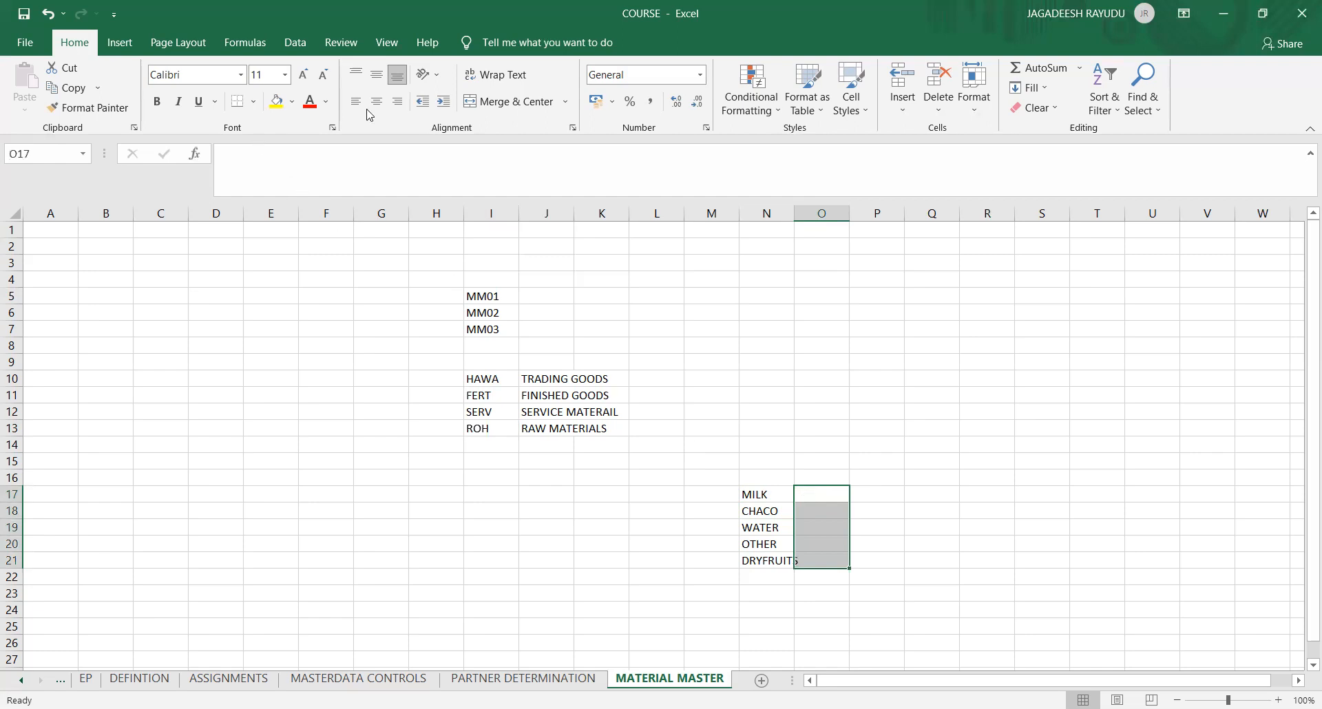
click(480, 105)
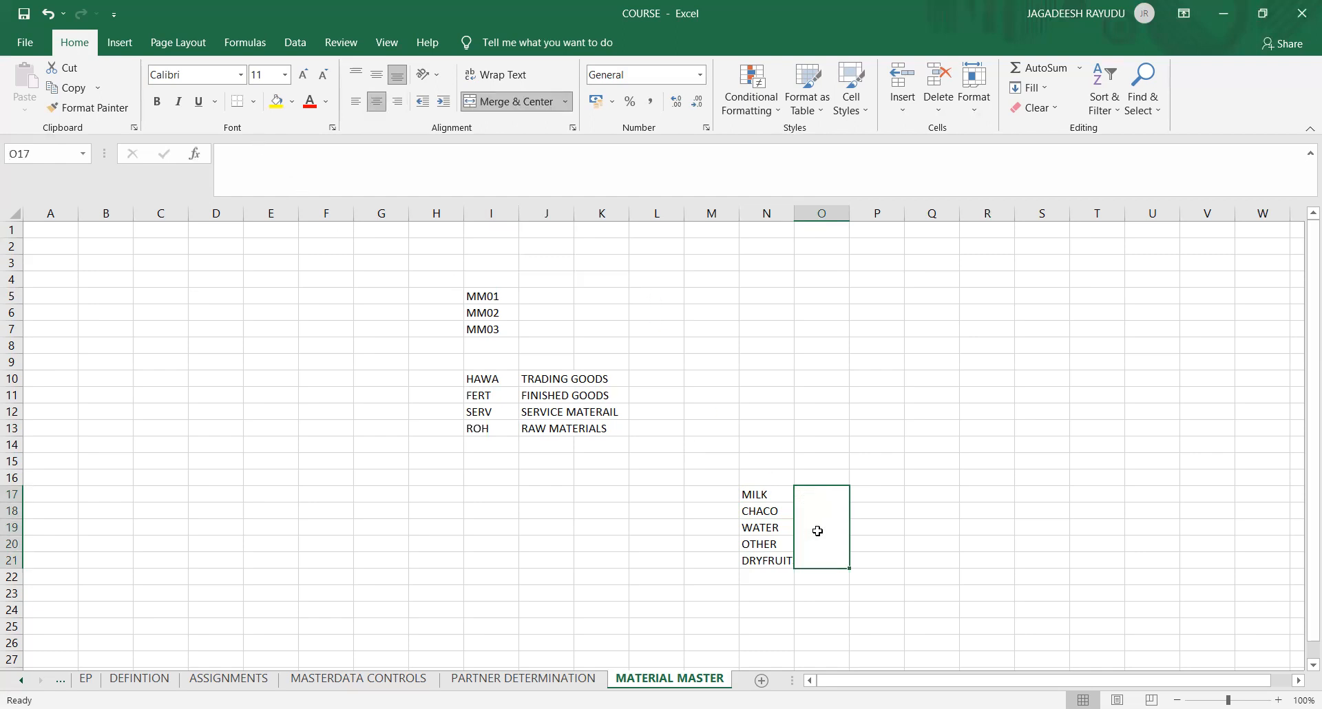
- Enter CHCOLATE in the merged cell O17:O21 and label it FINISHED in O16 above
text(CHCOLATE)
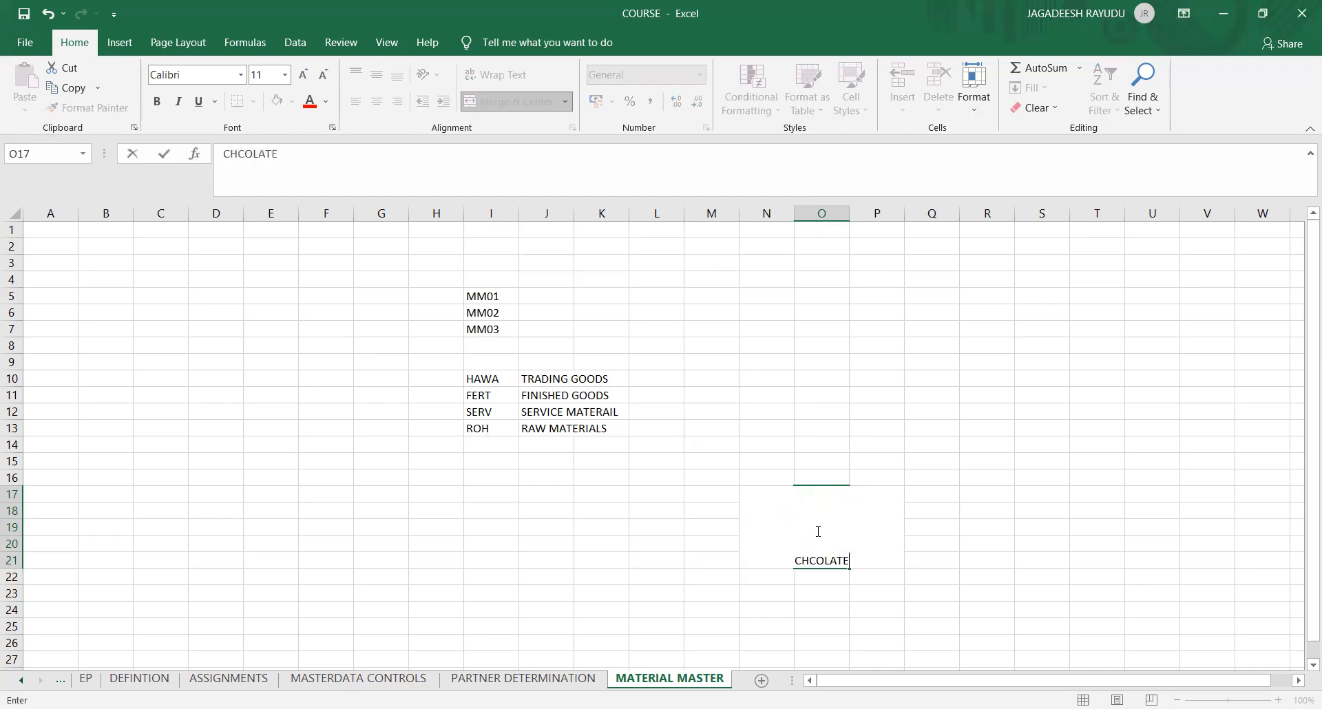
click(962, 553)
click(815, 473)
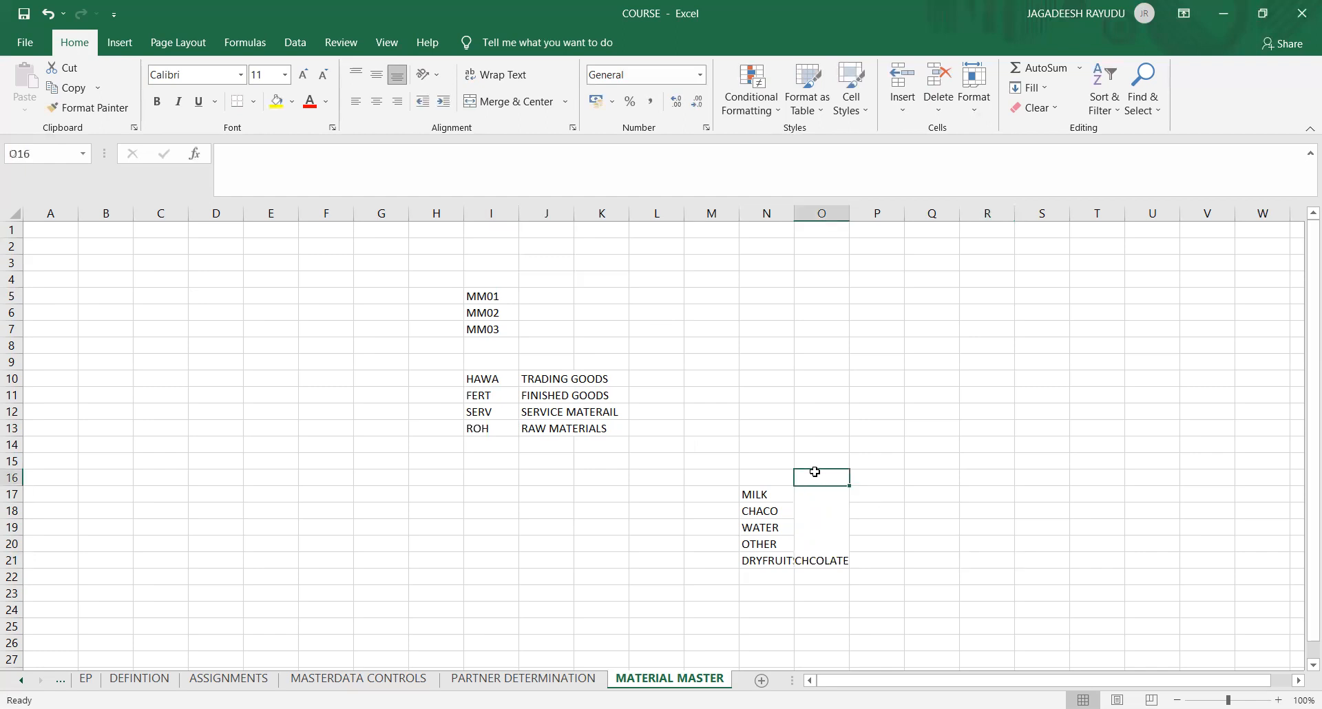
text(FINISHED)
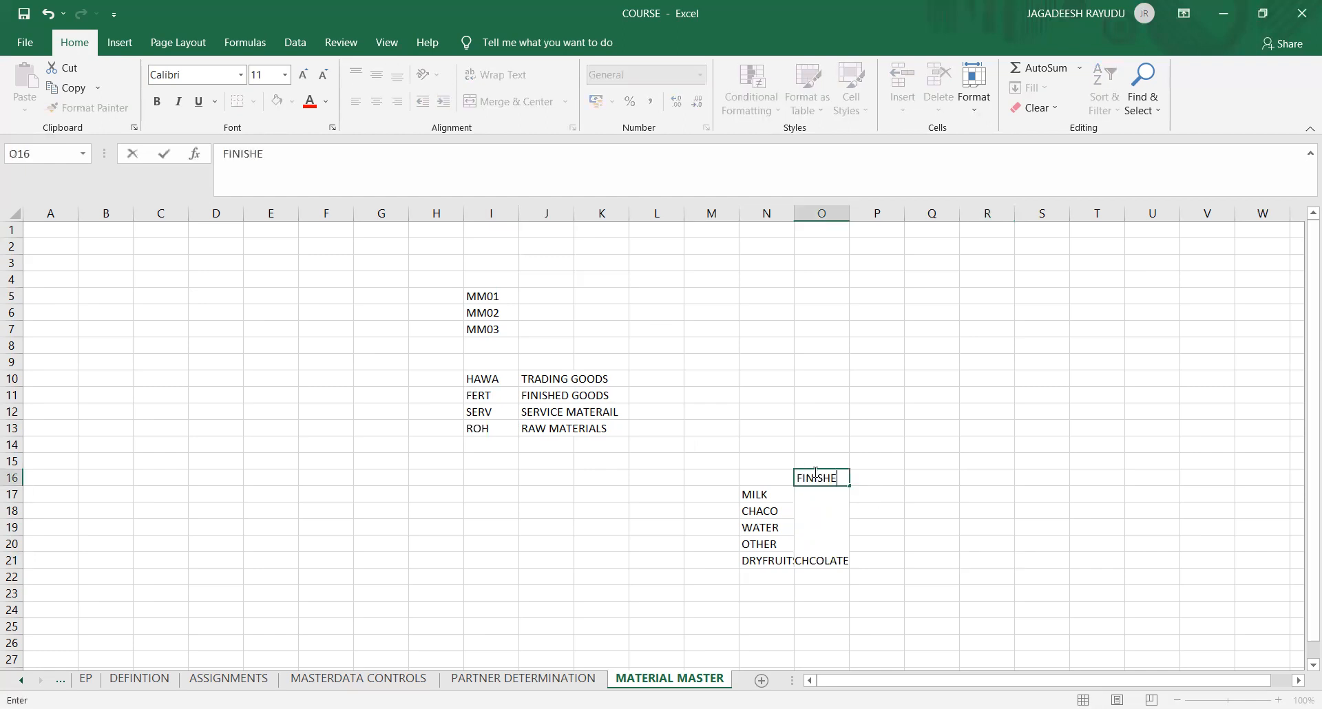
click(823, 490)
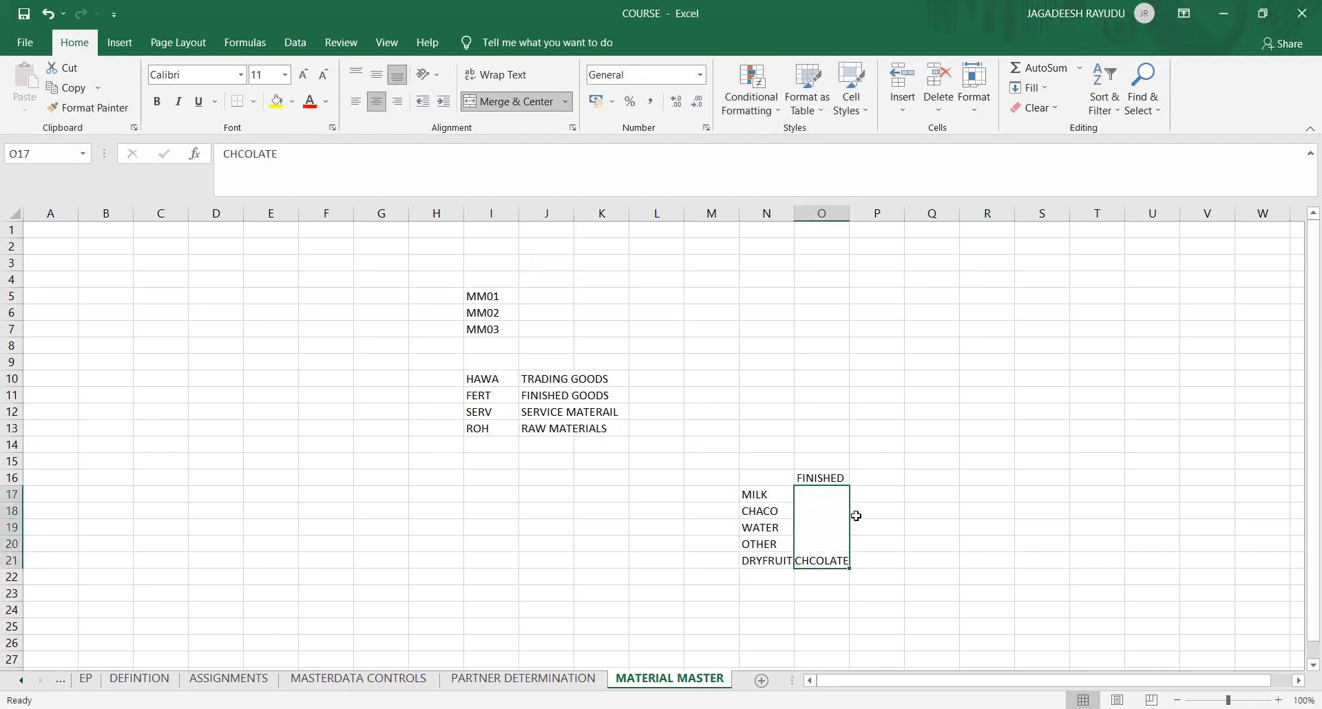
click(484, 398)
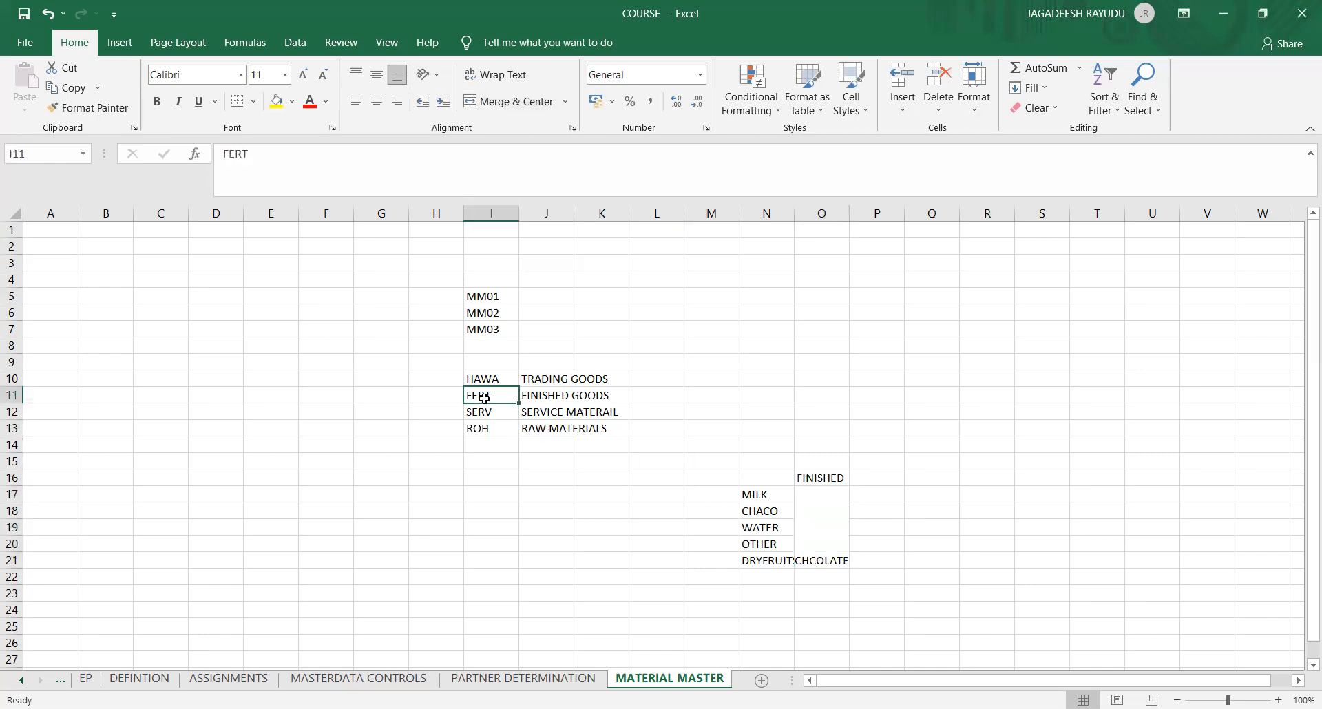
click(839, 502)
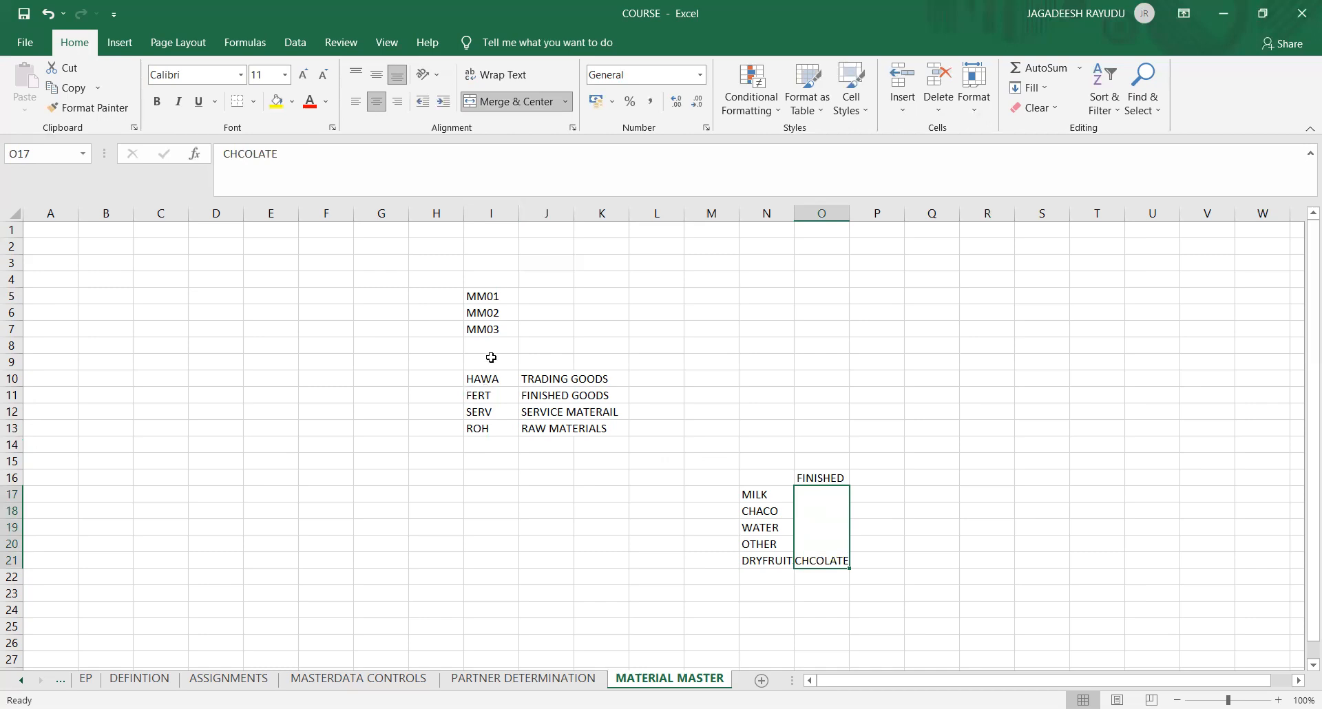
drag(489, 372, 850, 510)
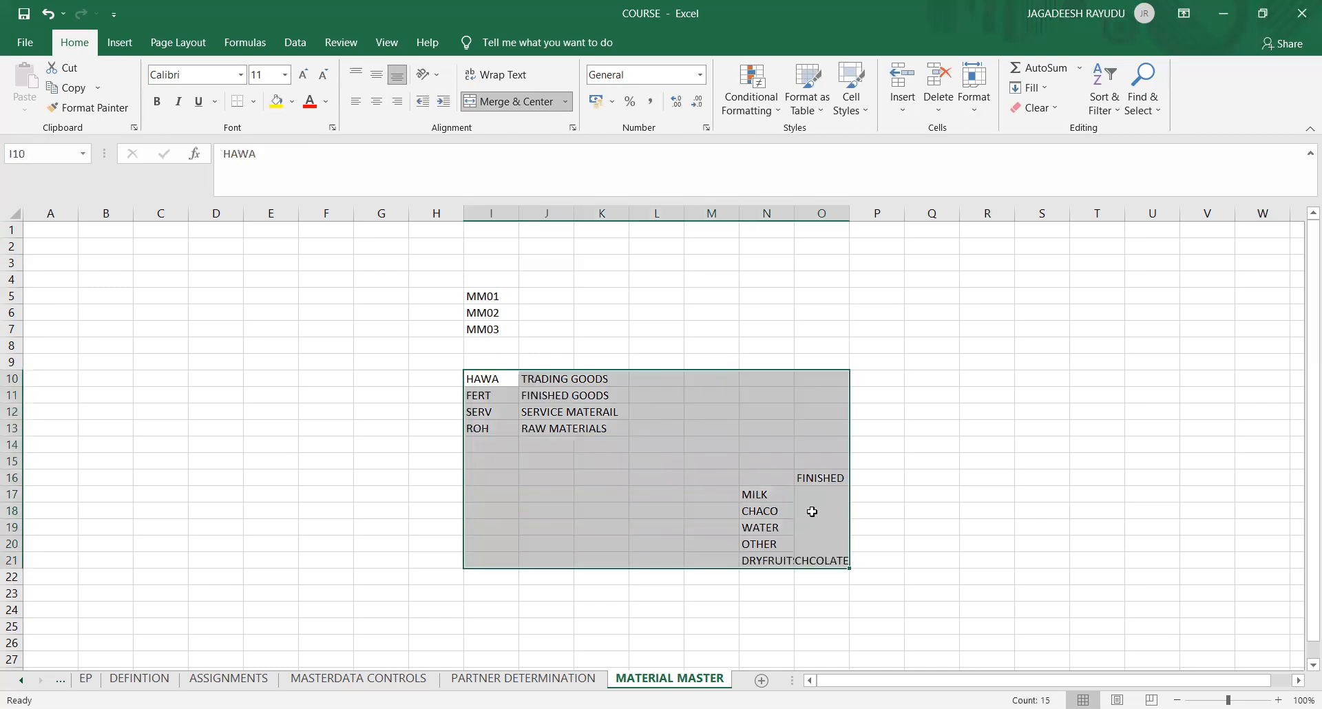
click(812, 511)
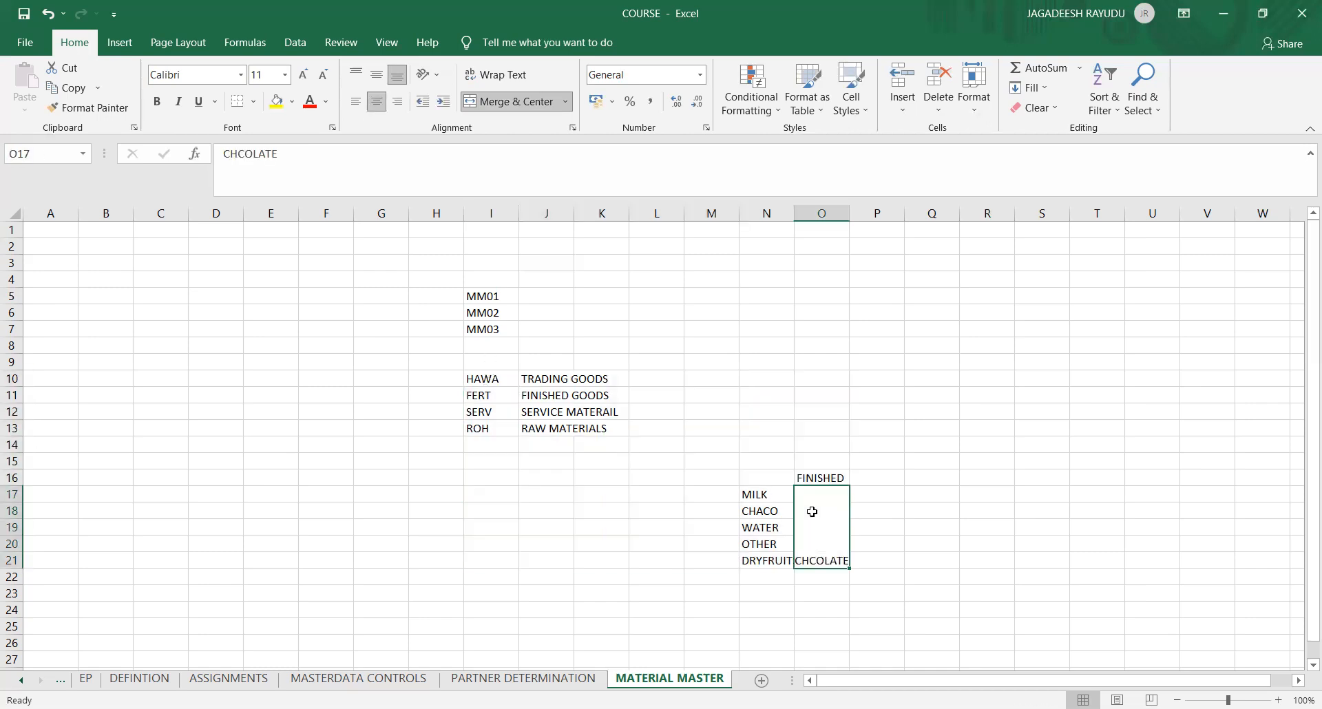
- Add BRAND in P16 and the example product name CHACO BAR G1 in Q16
click(888, 480)
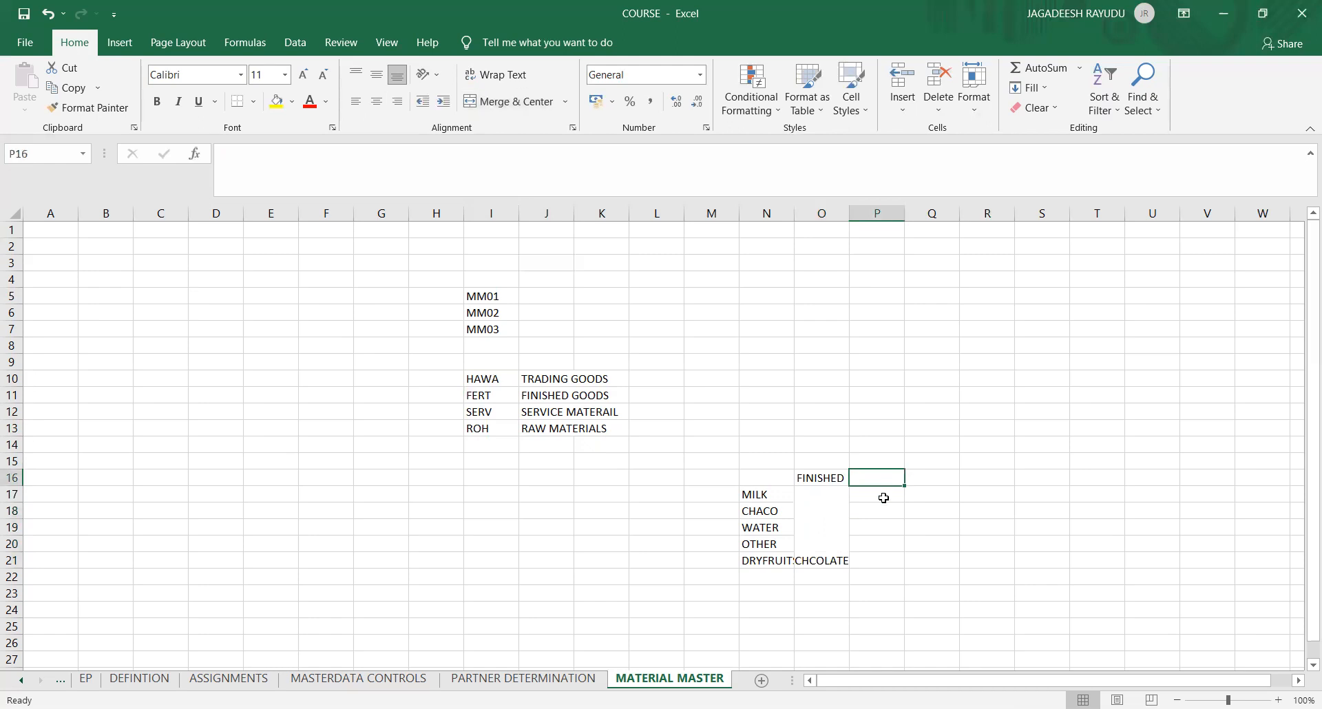
text(BRAND)
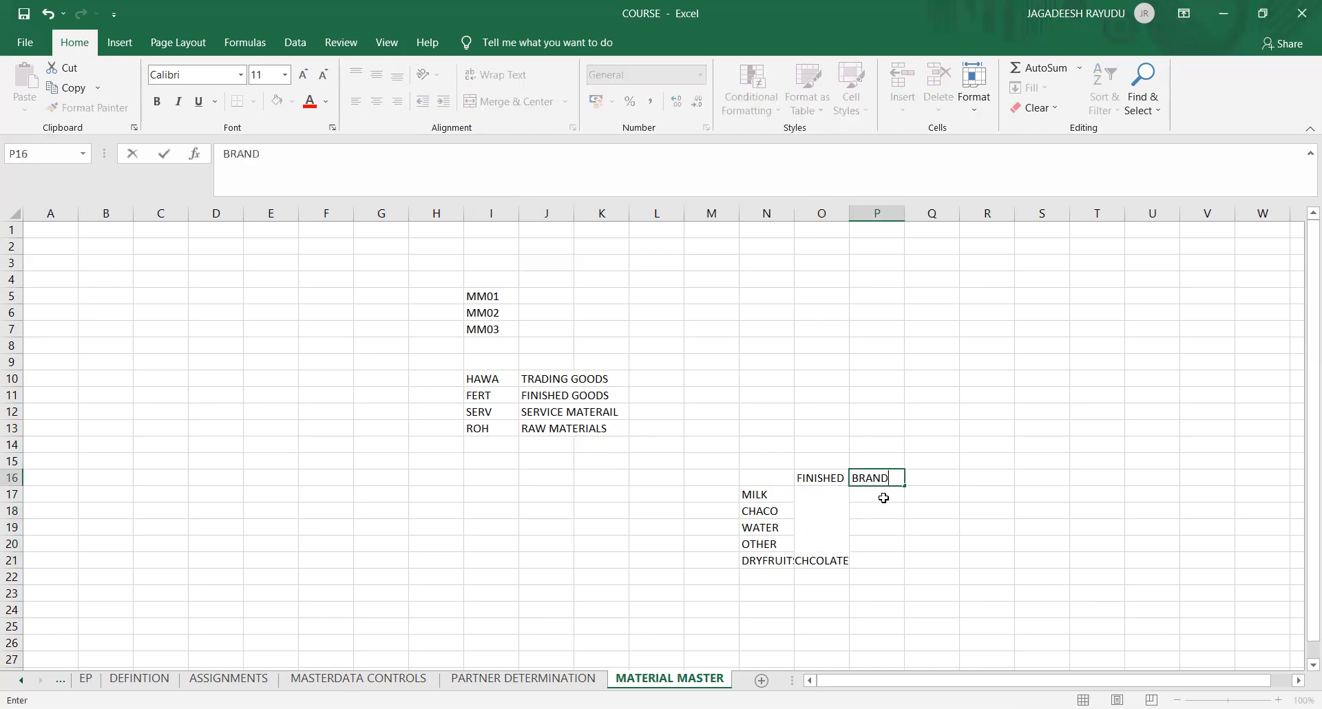
key(Return)
click(947, 478)
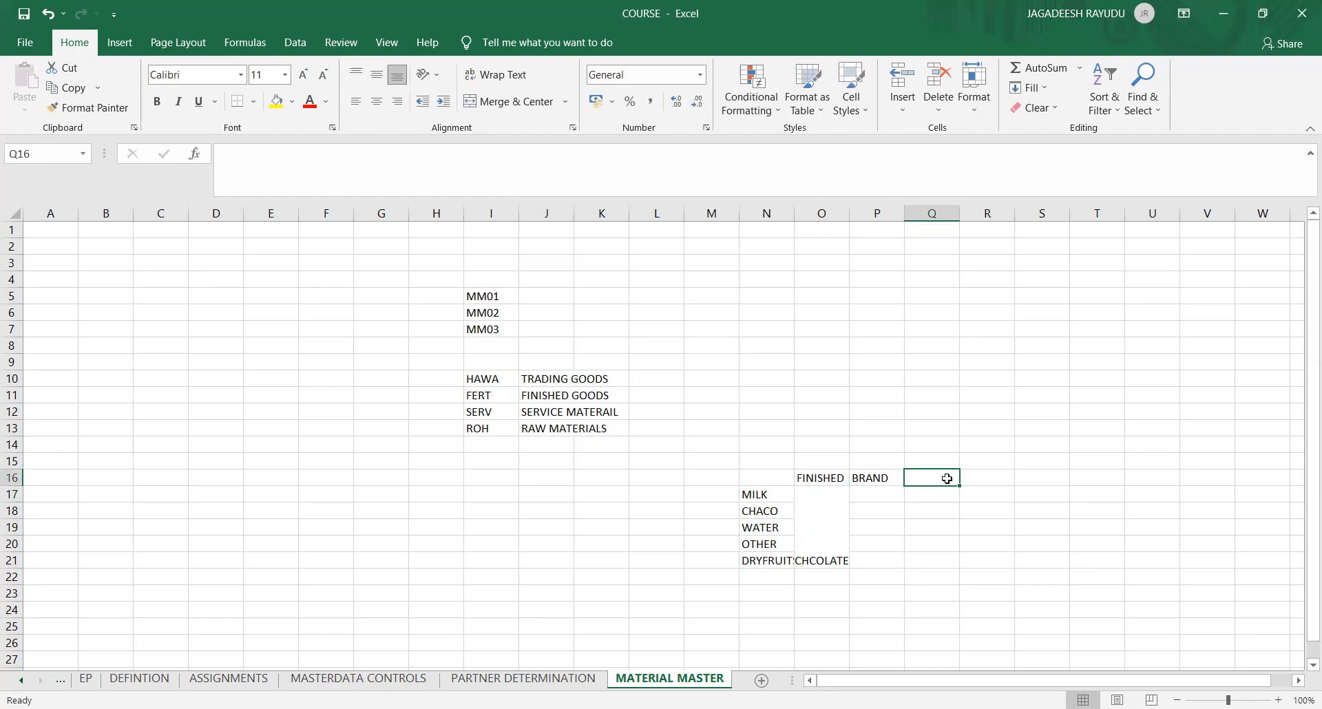
text(CHACO BA)
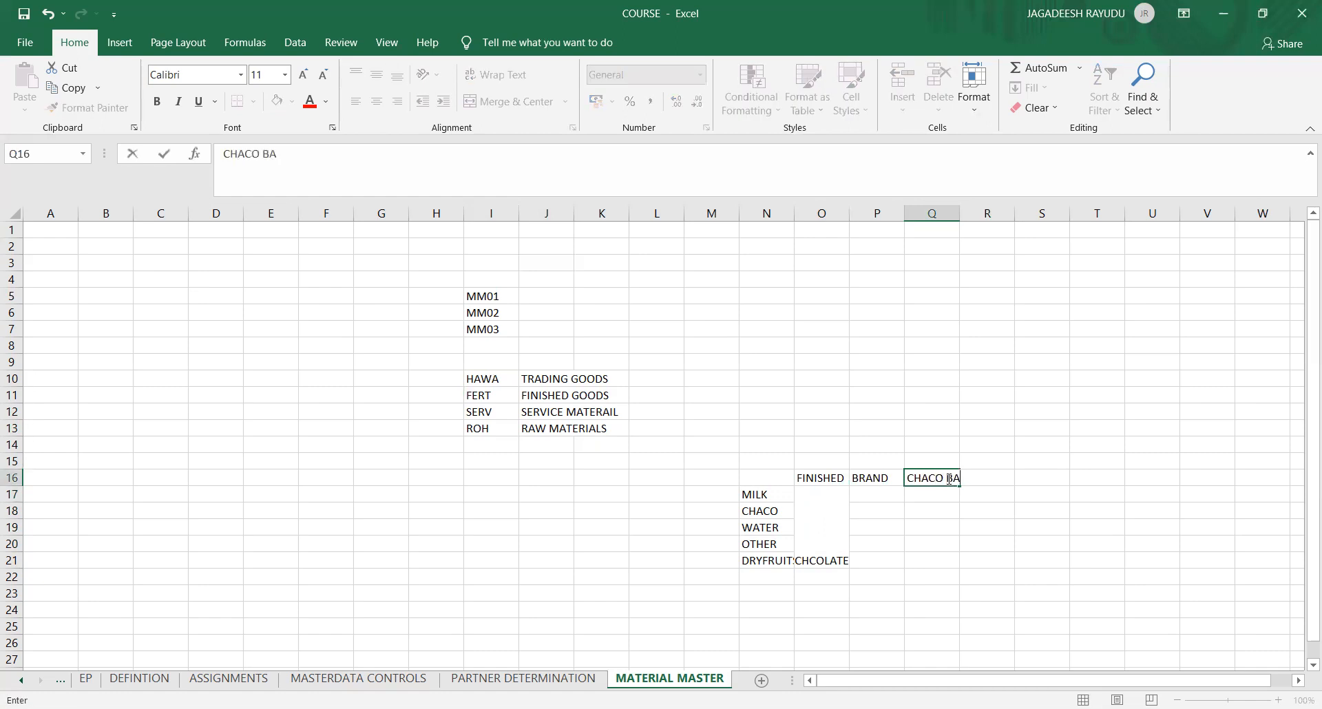
text(R G1)
click(939, 502)
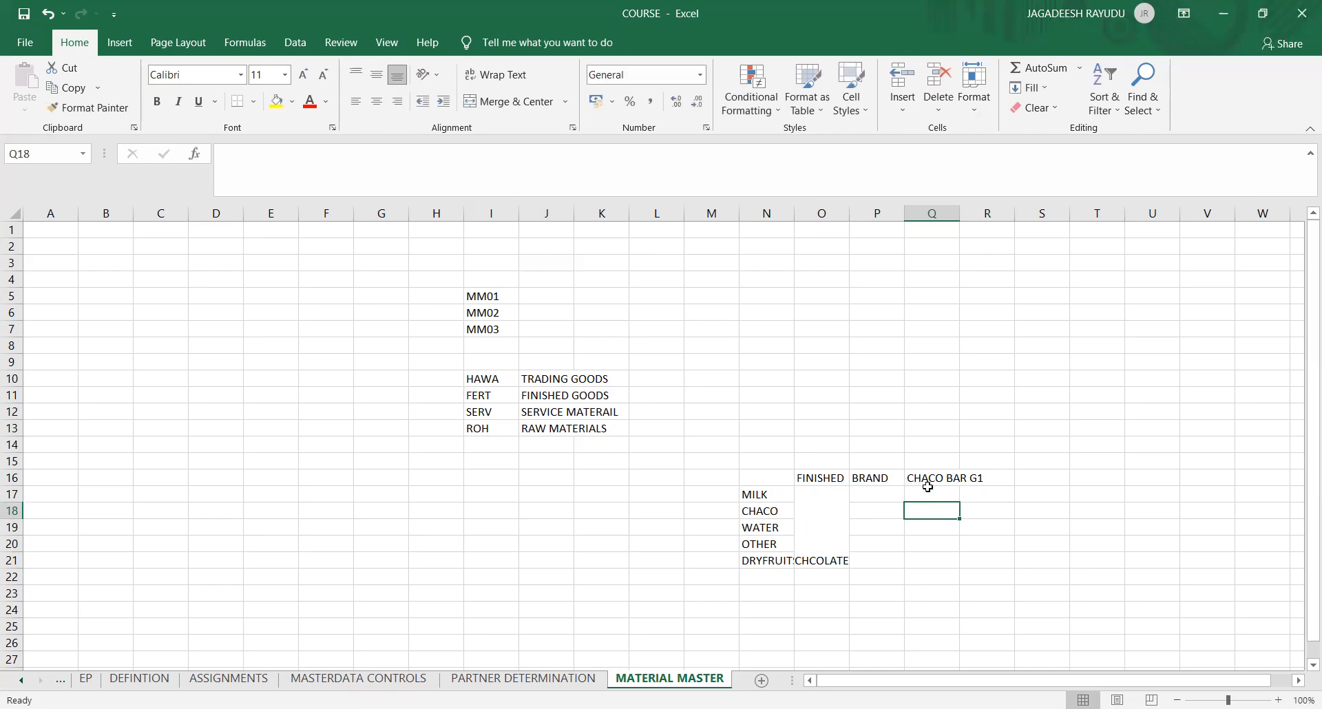
- Enter TRADING in Q17, beneath the CHACO BAR G1 example
click(922, 493)
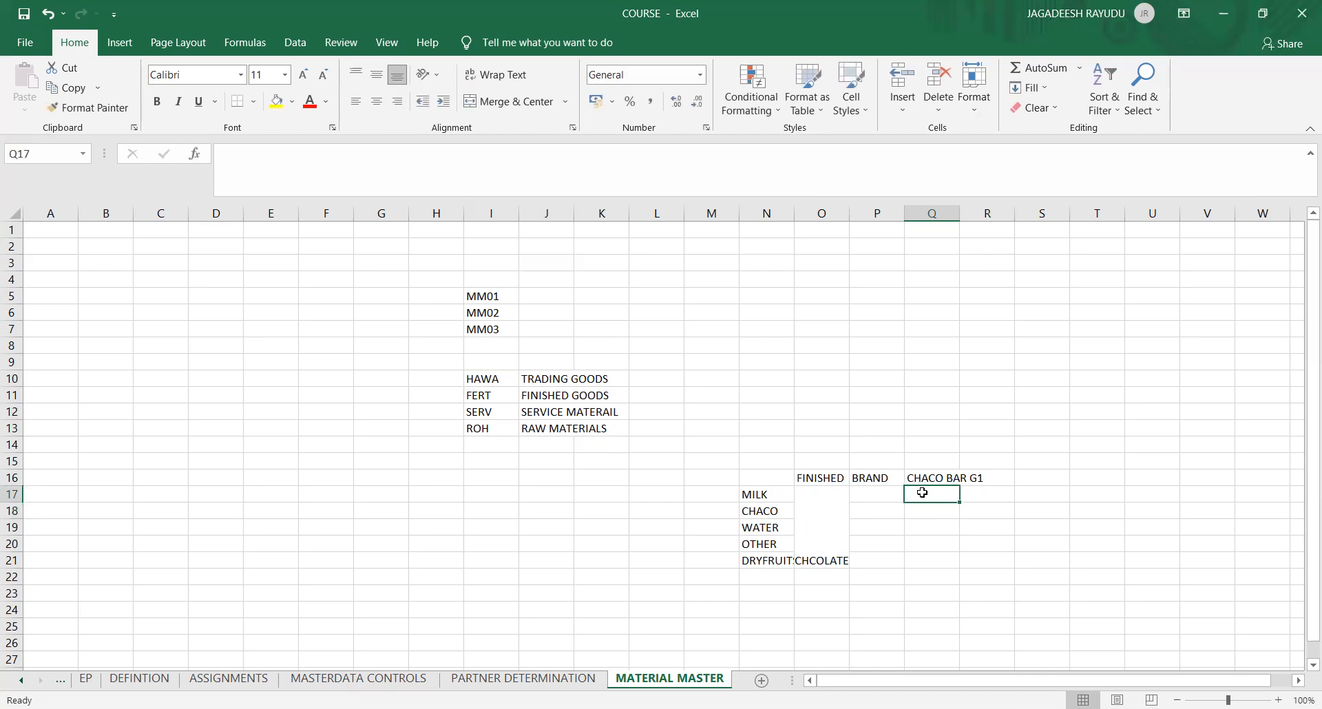
text(TRADING)
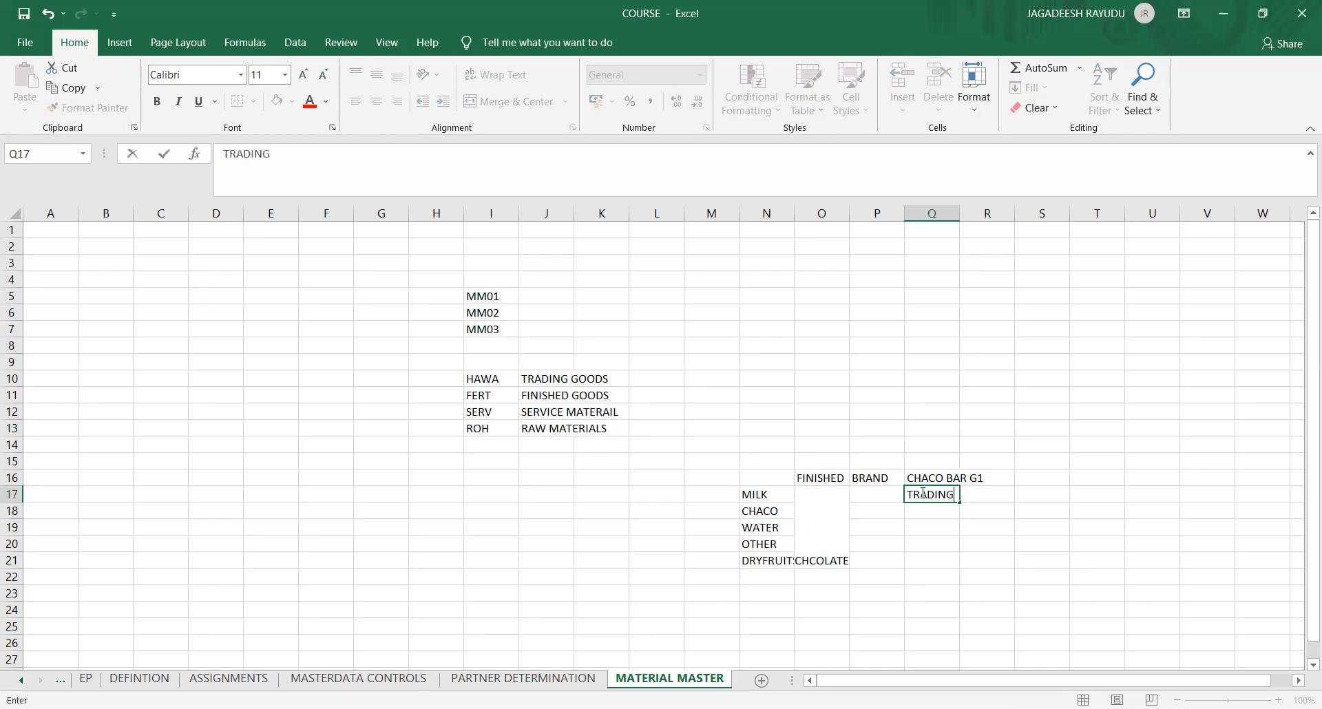
click(615, 463)
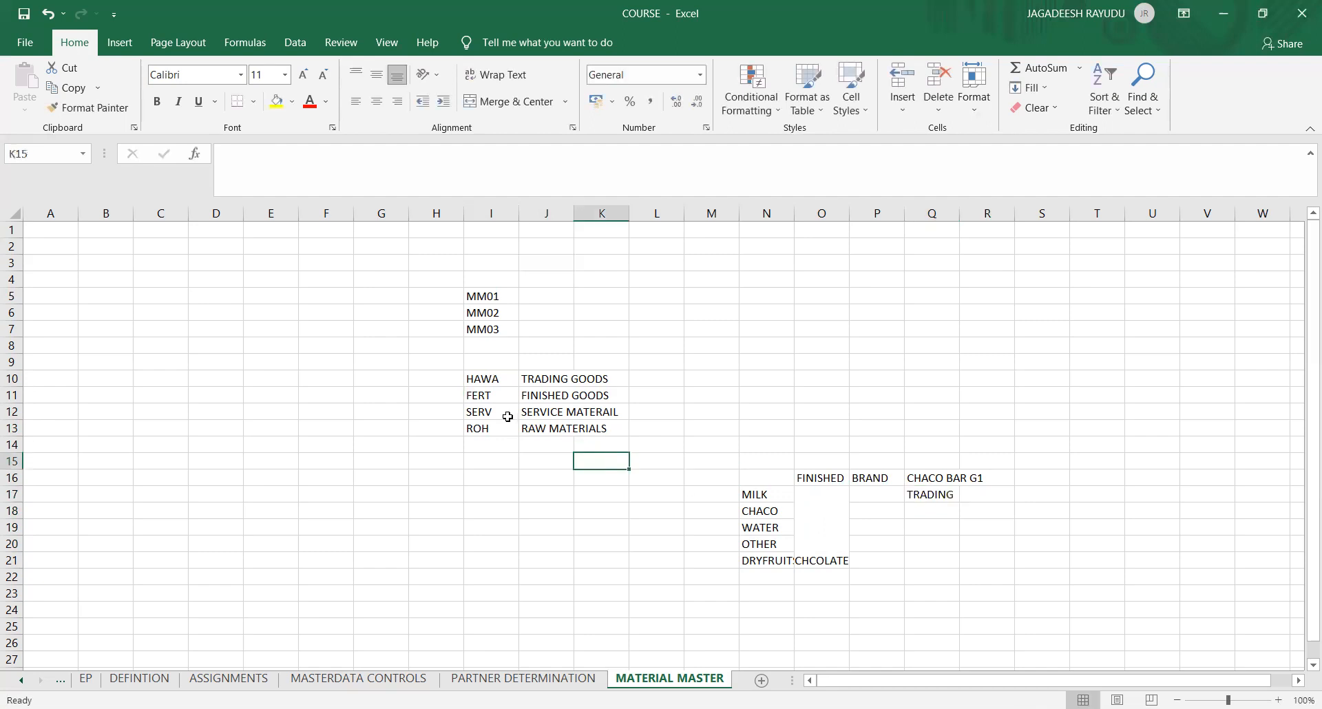
- Review the HAWA code against its TRADING GOODS description in row 10, and look at the SERV material type
click(490, 384)
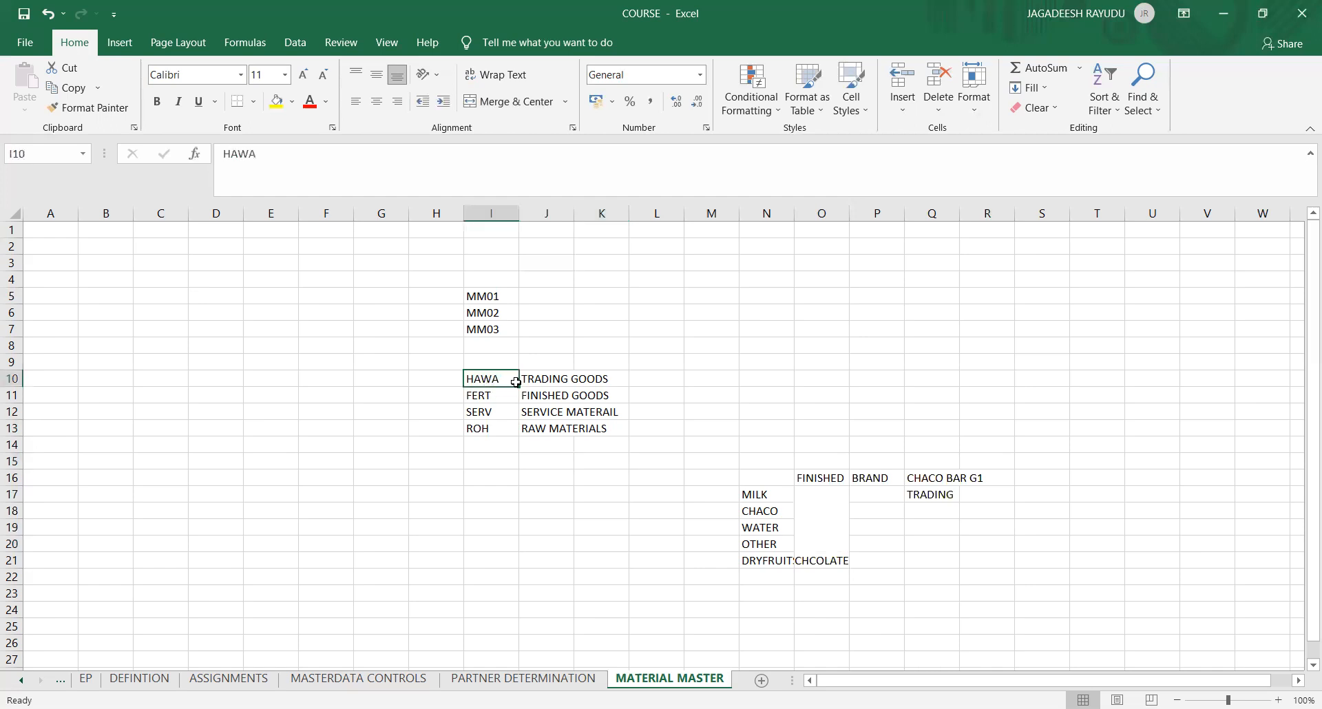
click(523, 381)
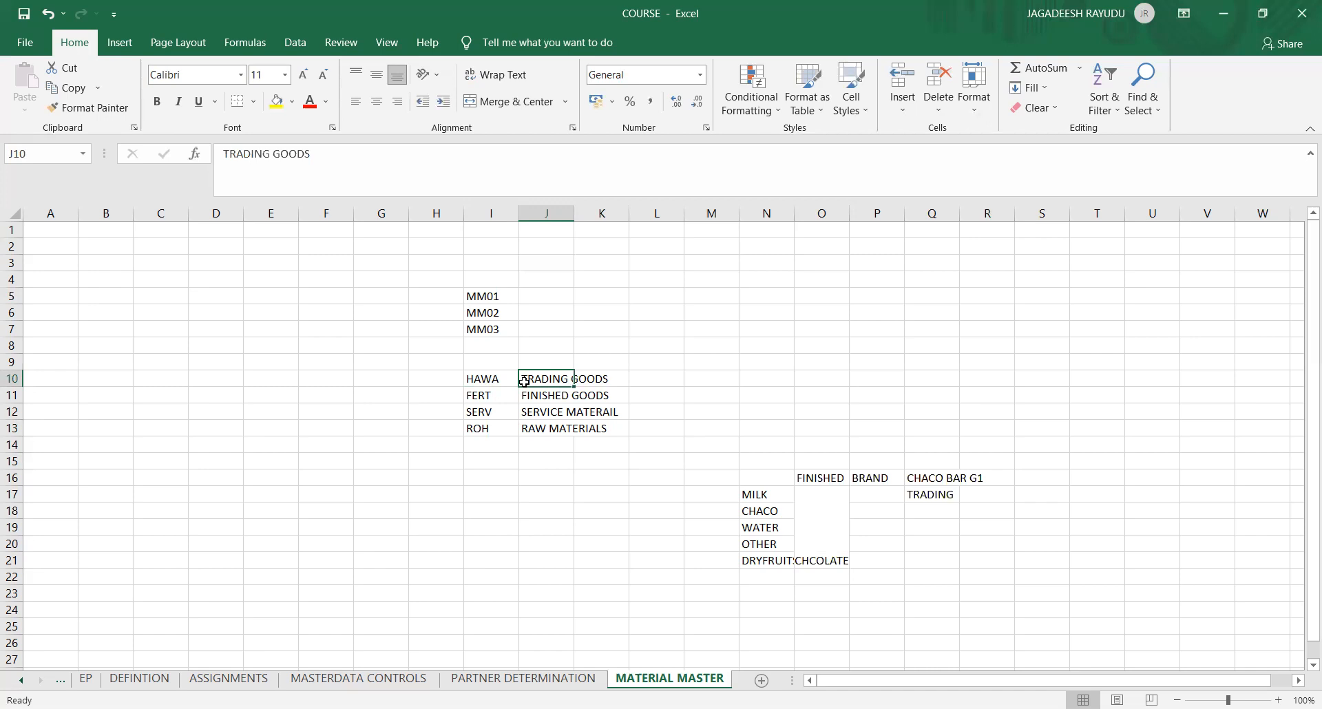
click(480, 386)
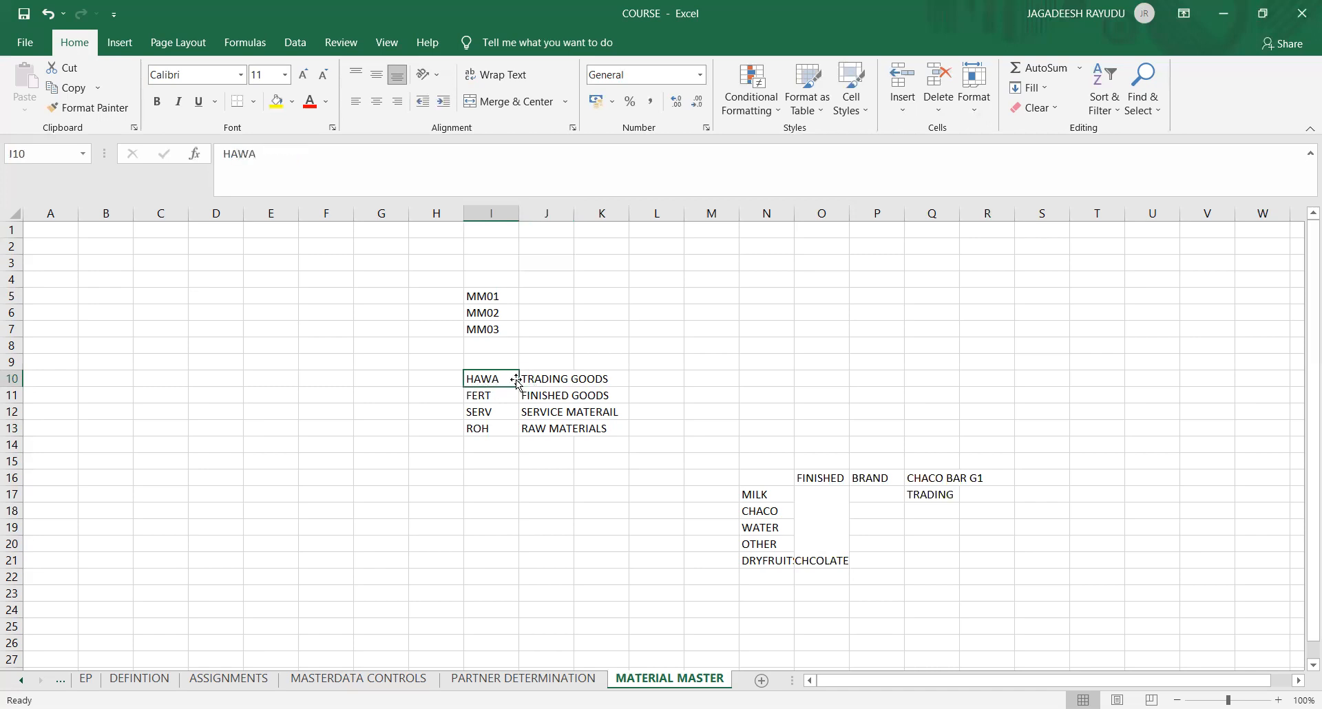
click(544, 381)
click(491, 384)
click(527, 384)
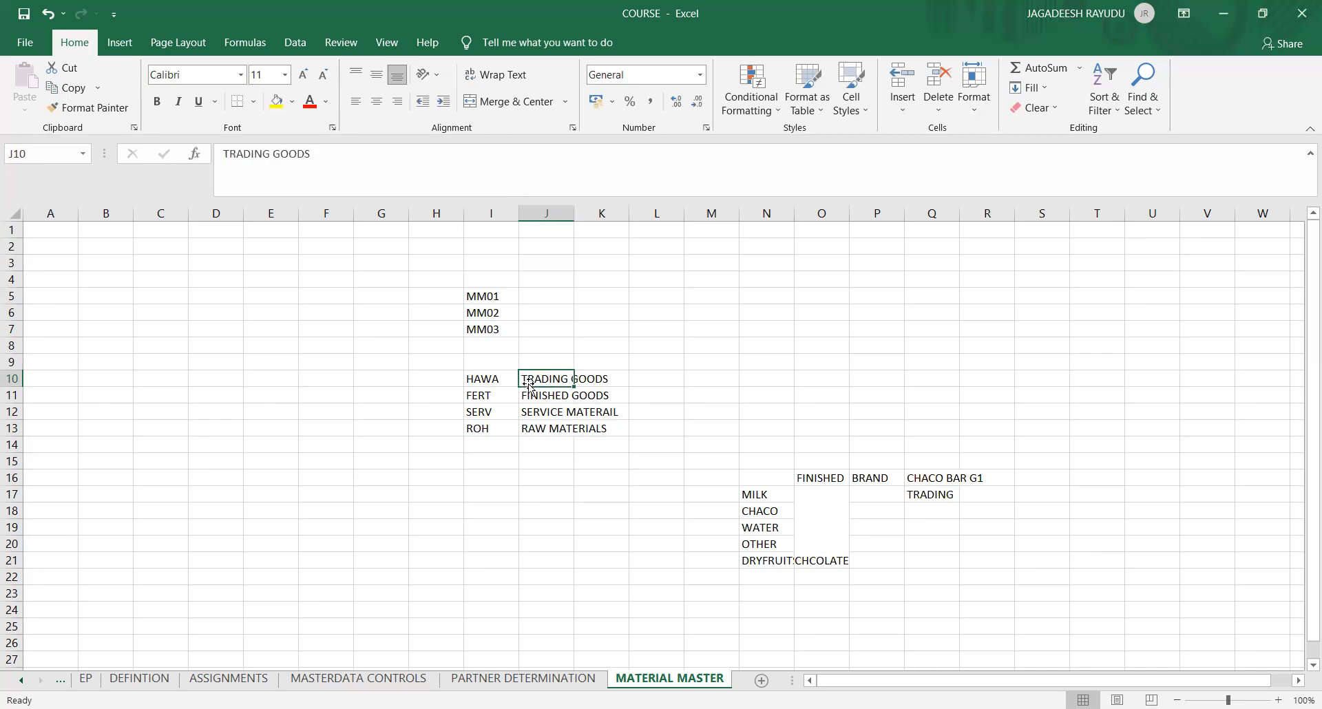
click(635, 380)
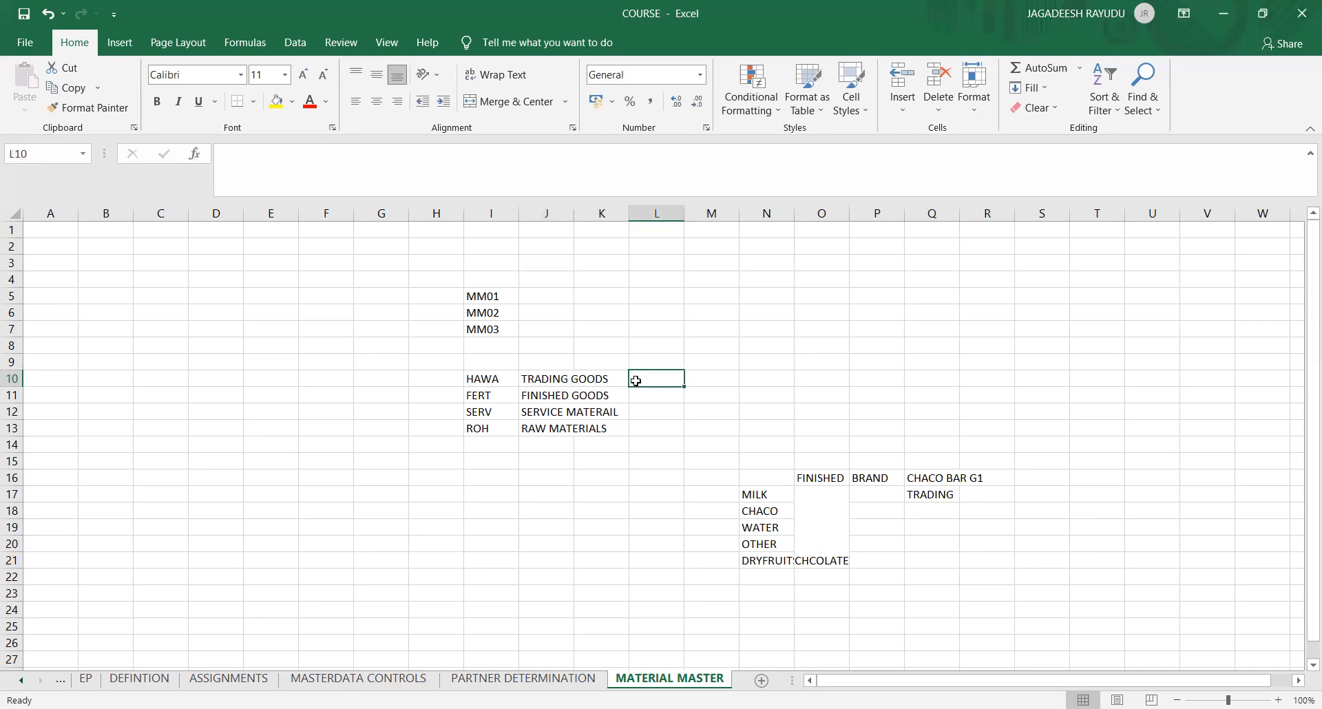
click(484, 380)
click(542, 381)
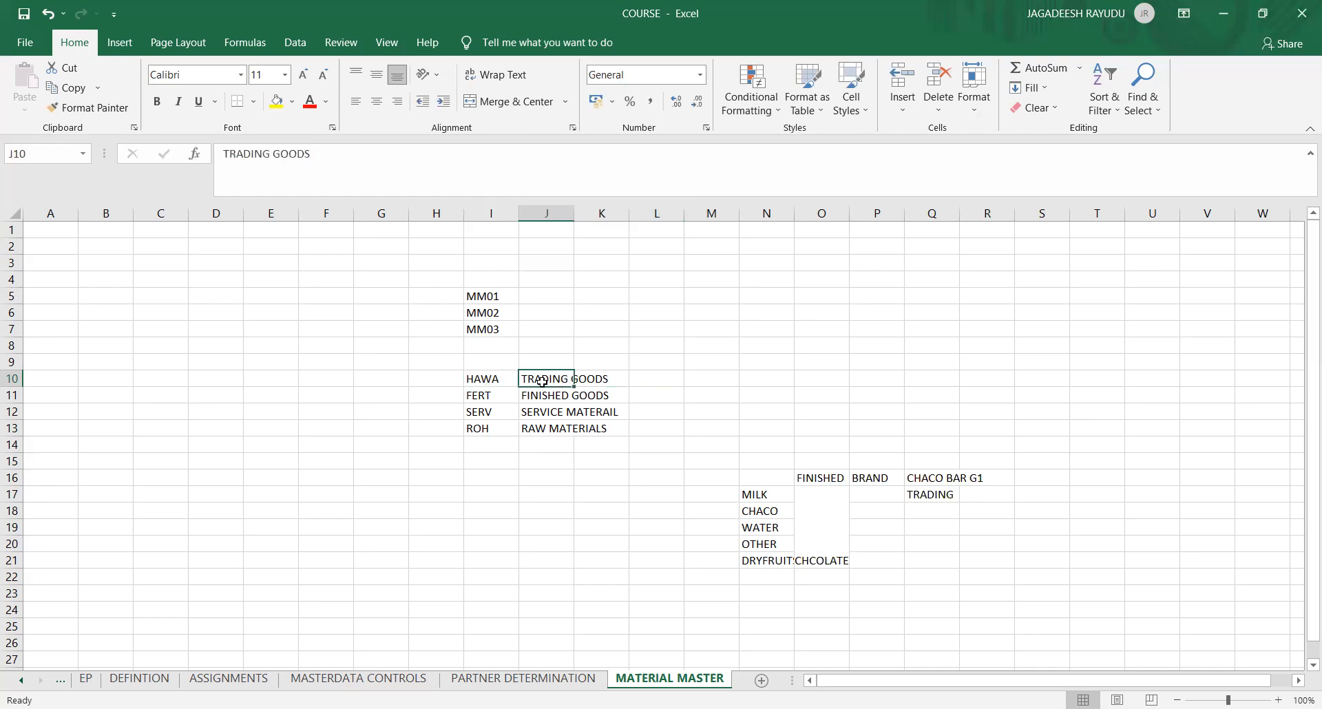
click(502, 381)
click(533, 380)
click(480, 413)
- Enter 10 HOURS in H16 as an example for the service material type
click(483, 480)
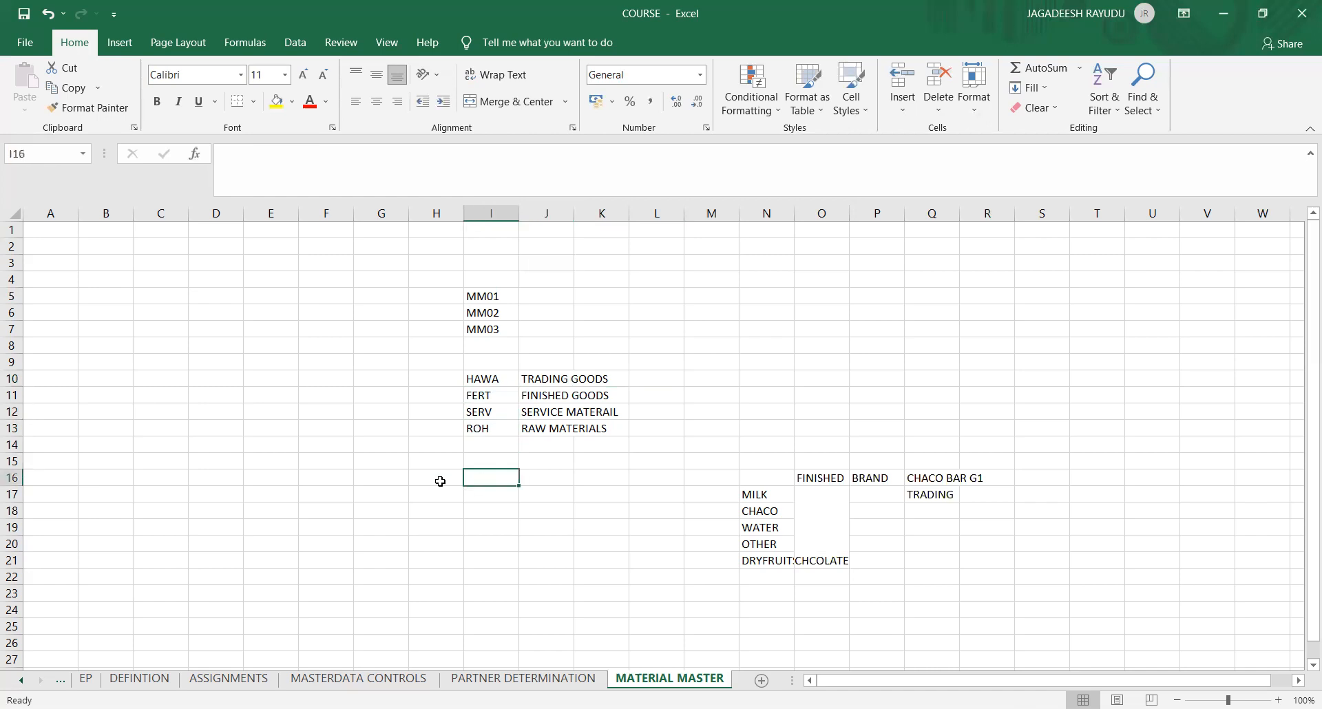
click(432, 480)
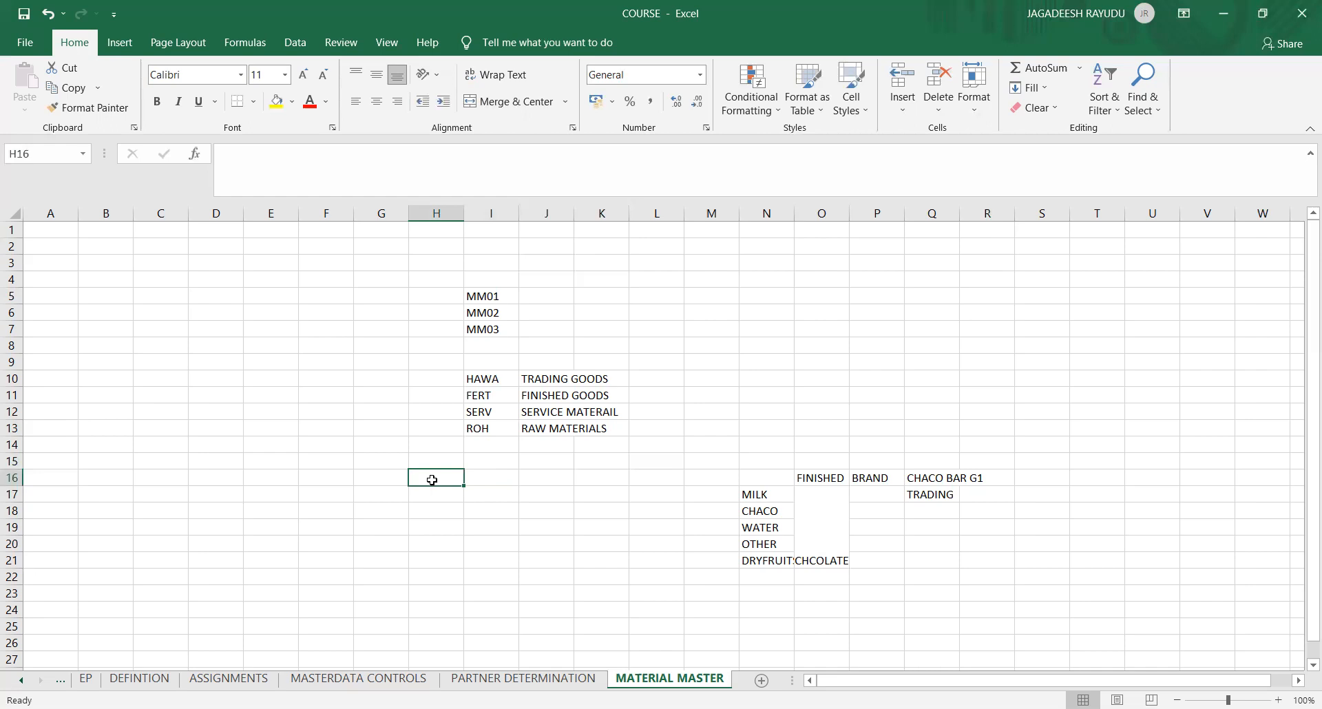
text(10 HOURS)
key(Right)
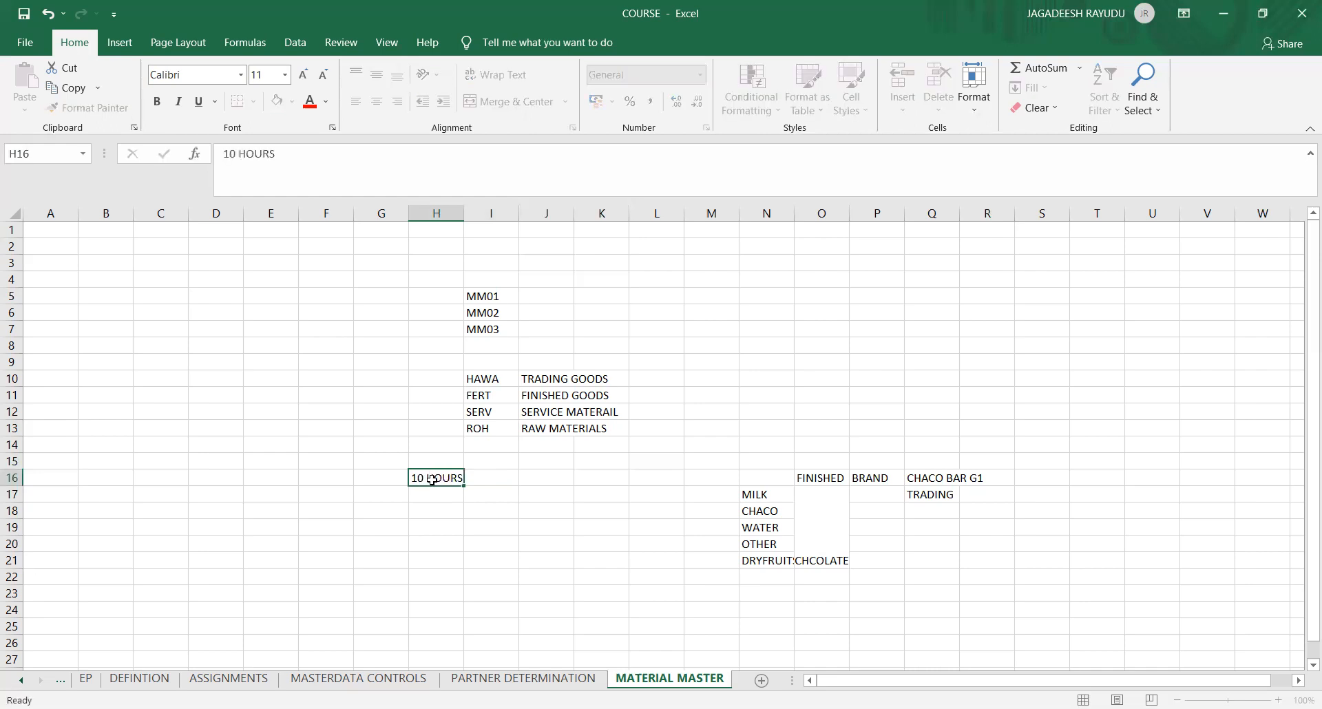
key(Left)
key(Right)
key(Left)
key(Right)
key(Left)
key(Right)
key(Left)
key(Right)
key(Left)
key(Up)
key(Down)
key(Right)
key(Left)
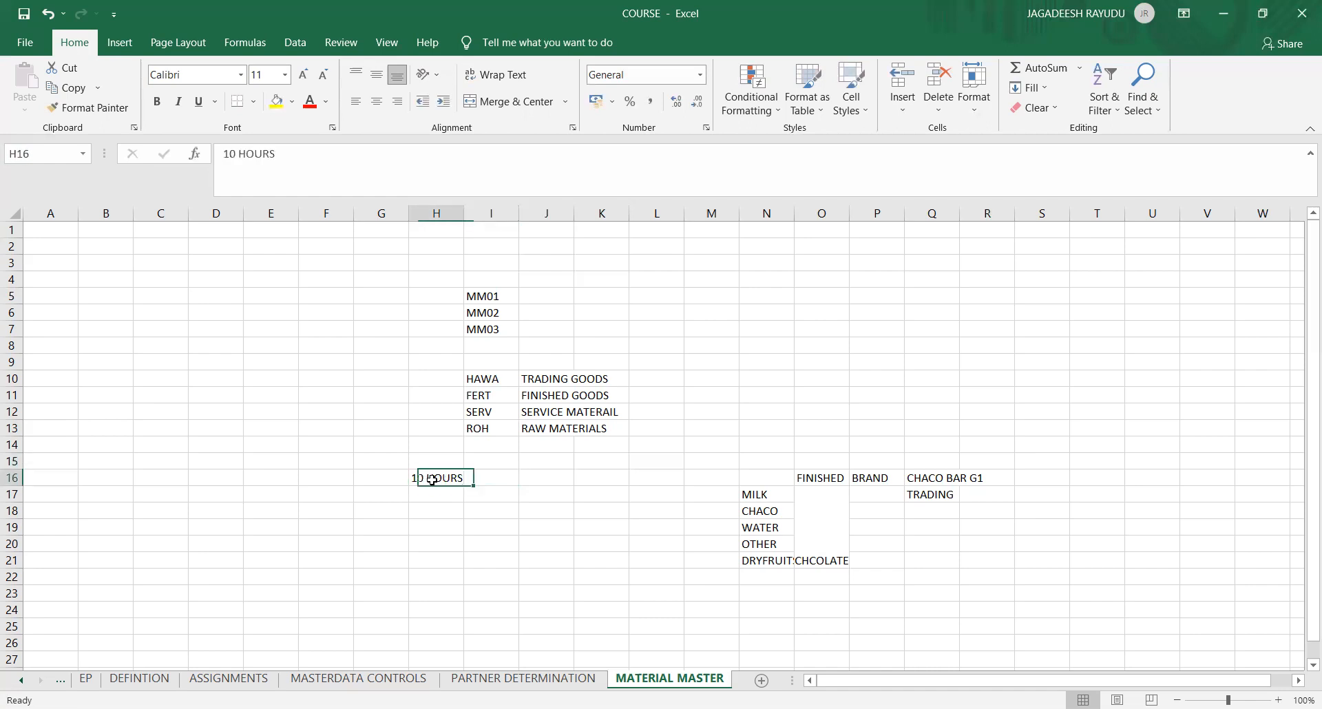
key(Right)
key(Left)
key(Left)
key(Right)
key(Right)
key(Up)
key(Up)
key(Up)
key(Up)
key(Up)
key(Down)
key(Down)
key(Up)
key(Down)
key(Down)
key(Down)
key(Down)
key(Left)
key(Left)
key(Right)
key(Right)
key(Left)
key(Down)
key(Down)
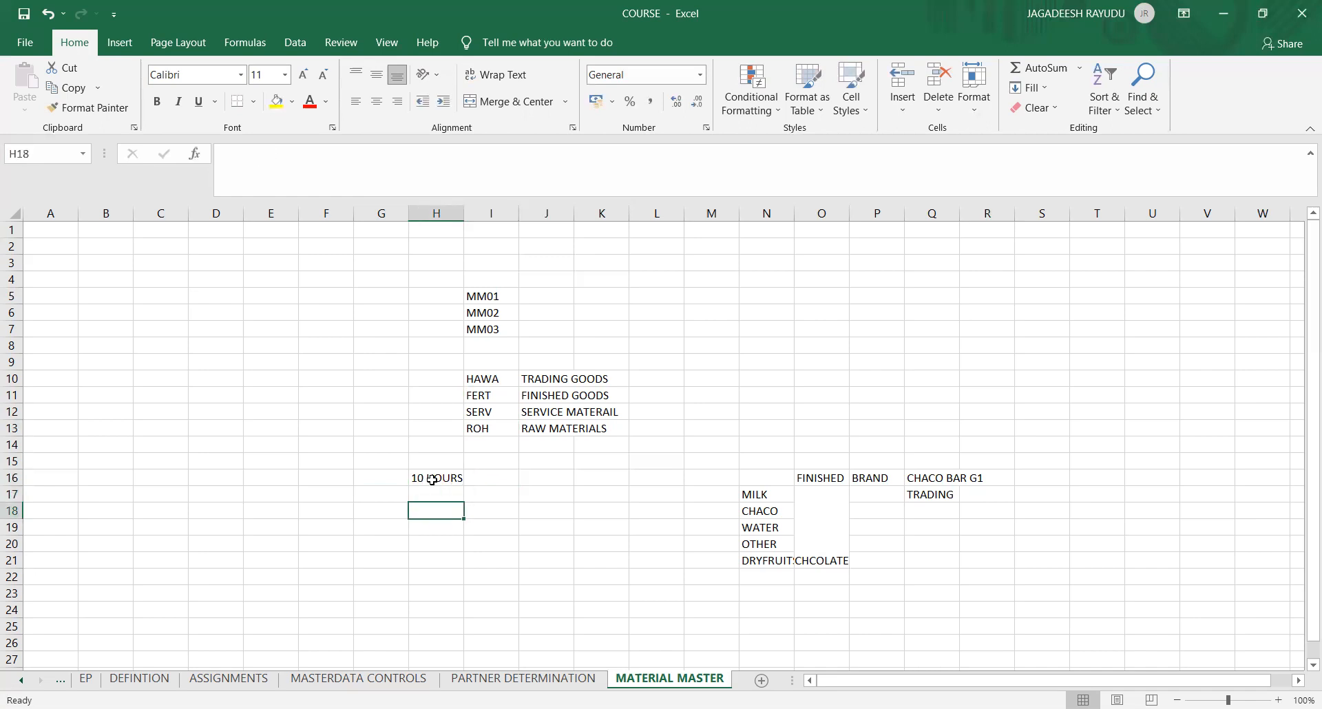
key(Up)
key(Up)
key(Right)
key(Left)
key(Right)
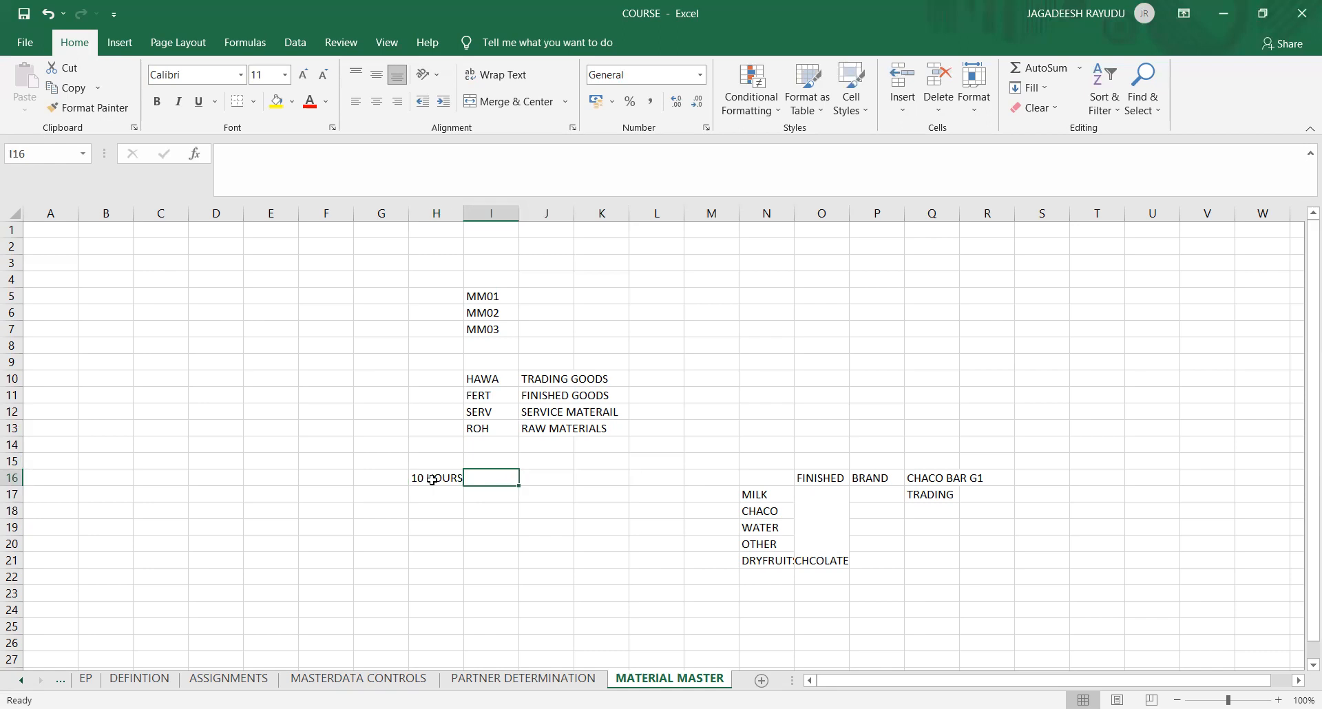
key(Left)
key(Down)
key(Down)
key(Down)
key(Up)
key(Right)
key(Left)
key(Right)
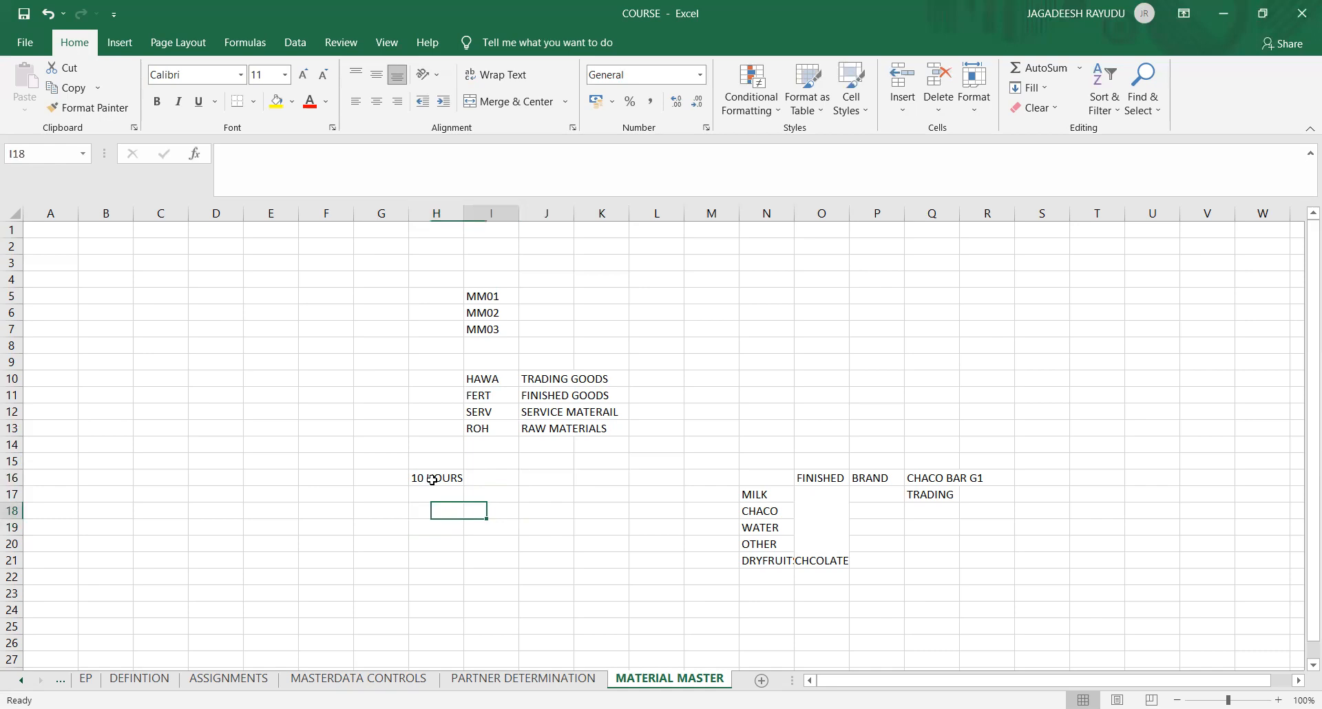
key(Left)
key(Right)
key(Left)
key(Right)
key(Up)
key(Up)
key(Up)
key(Up)
key(Up)
key(Up)
key(Up)
key(Up)
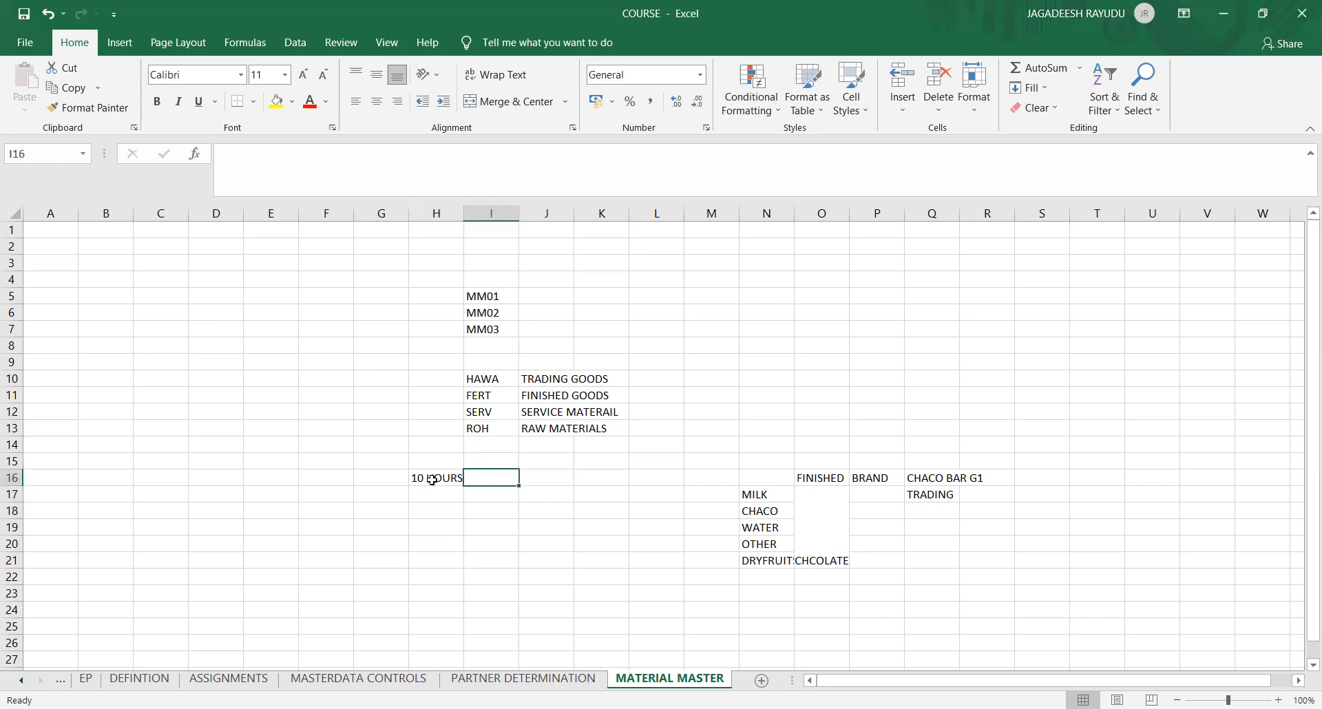
key(Right)
key(Right)
key(Down)
key(Down)
key(Left)
key(Down)
key(Up)
key(Up)
key(Right)
key(Right)
key(Left)
key(Left)
key(Left)
key(Up)
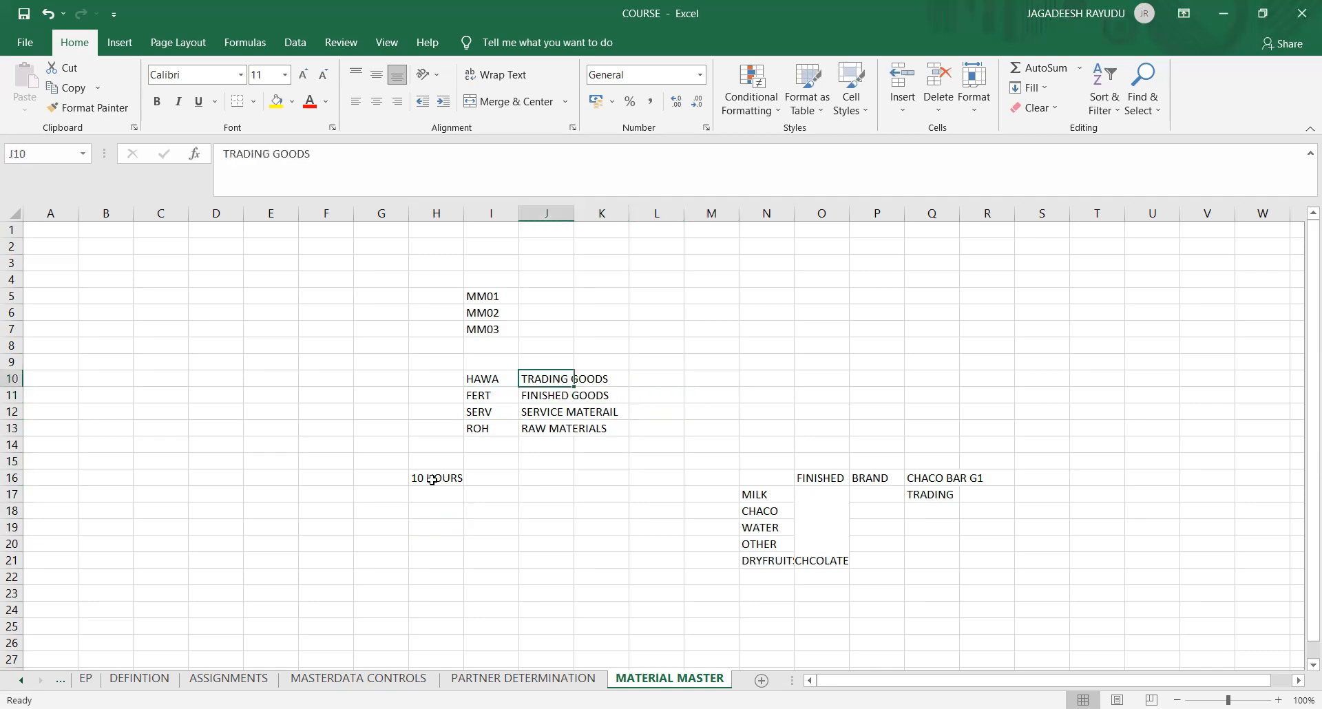
key(Left)
key(Left)
key(Down)
key(Down)
click(432, 479)
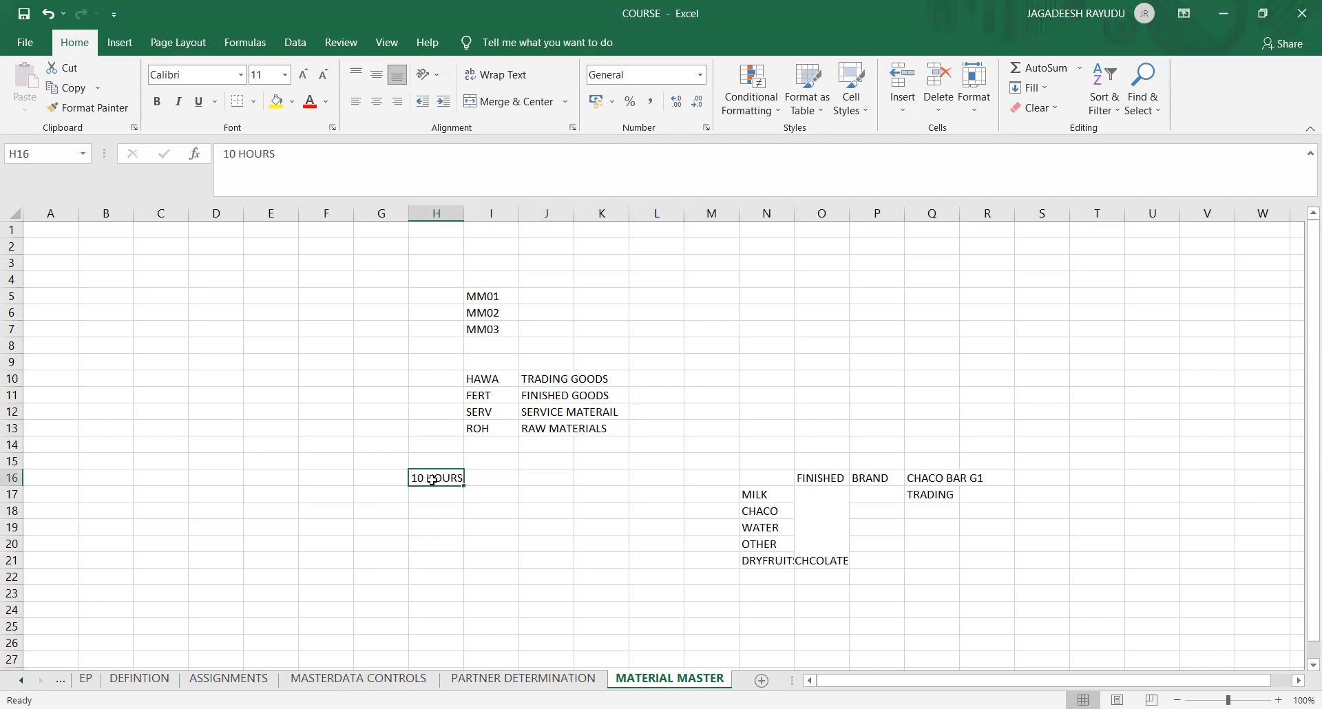
- Add PACK in I14 as a further material type code below ROH
click(496, 449)
text(PACK)
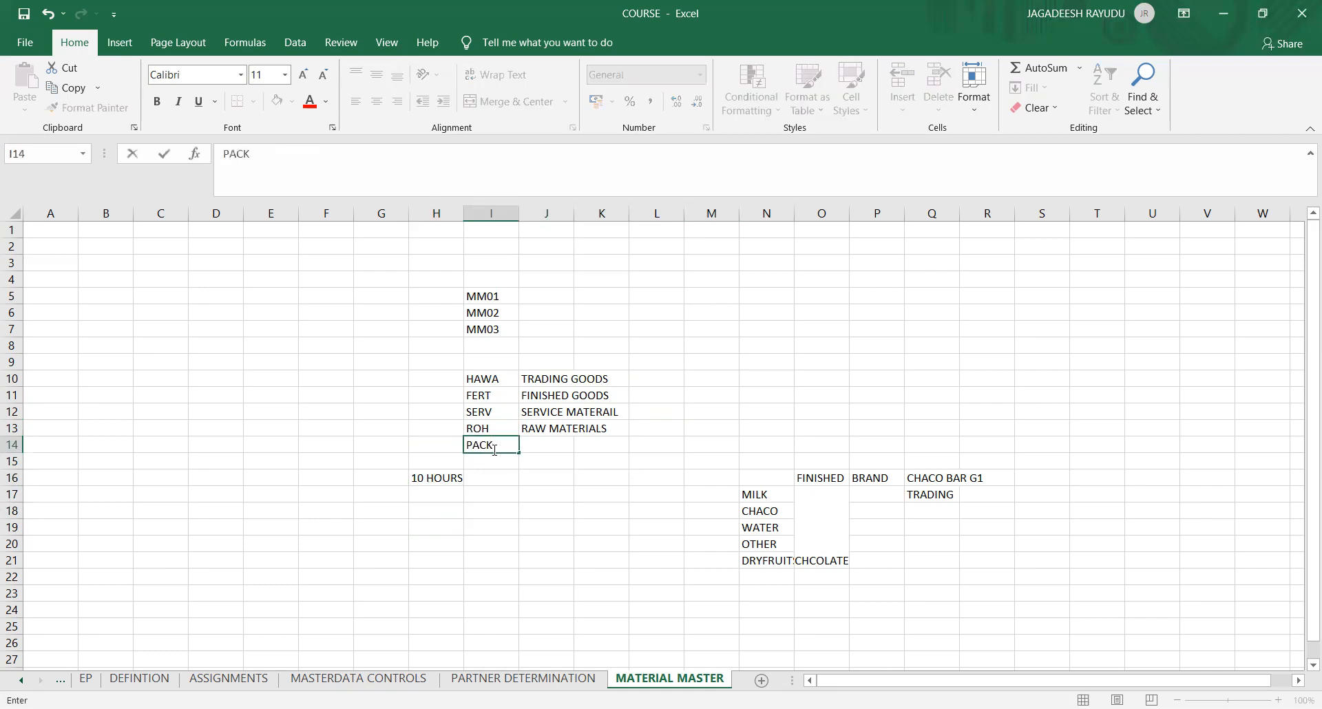
key(Return)
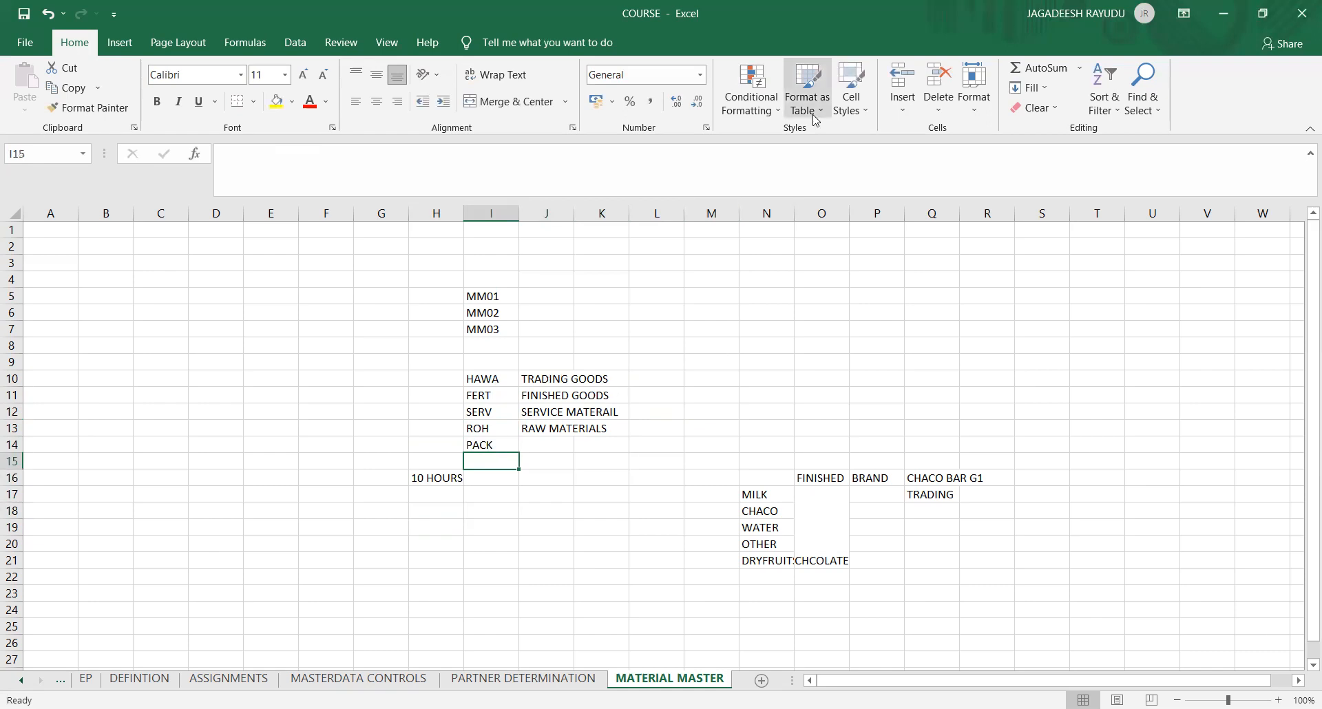
click(947, 14)
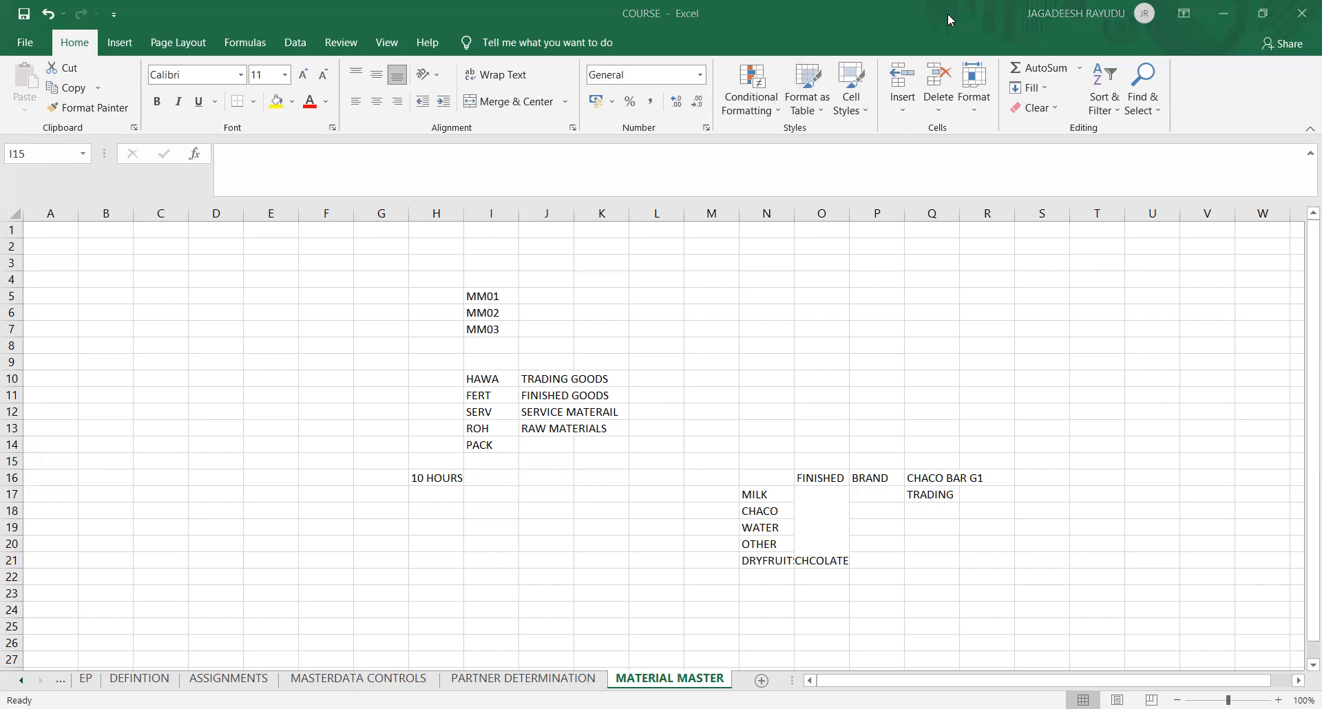
- Switch to SAP's Create Material screen and review the industry sector options and the material type, keeping Retail and HAWA Trading goods
key(alt+Tab)
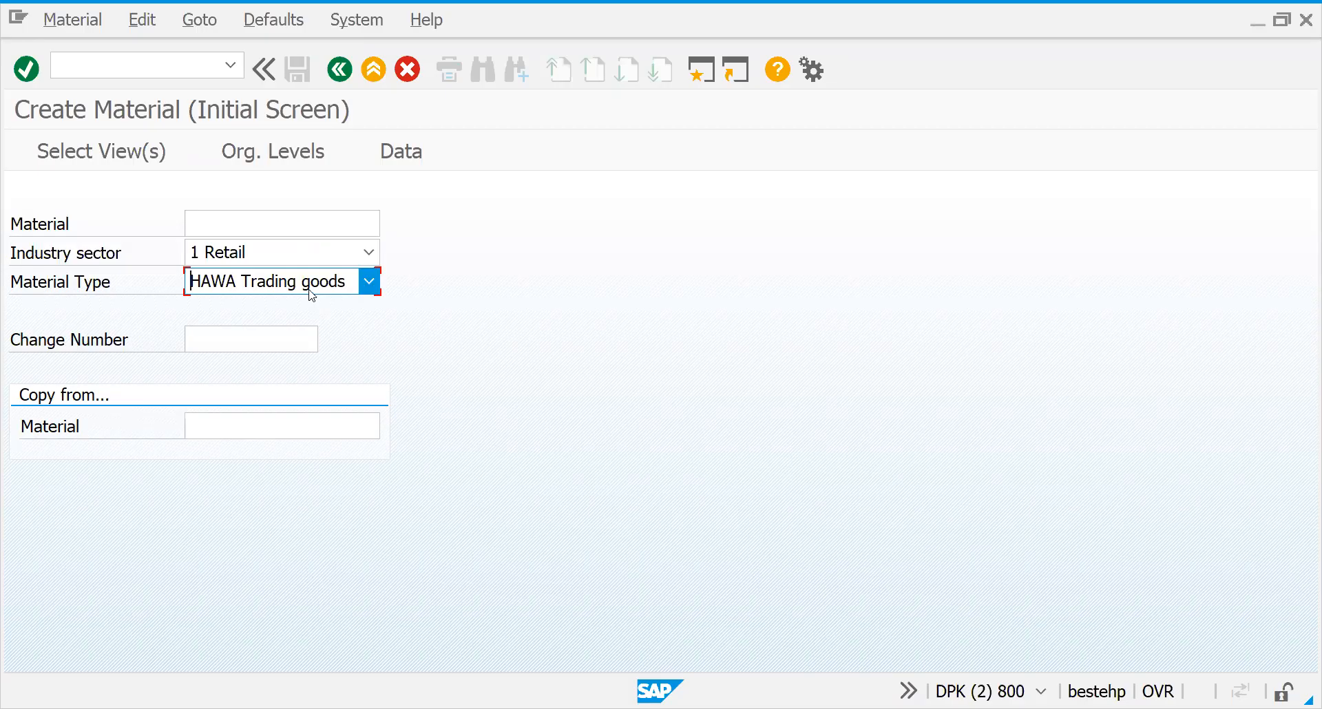
click(238, 258)
click(238, 259)
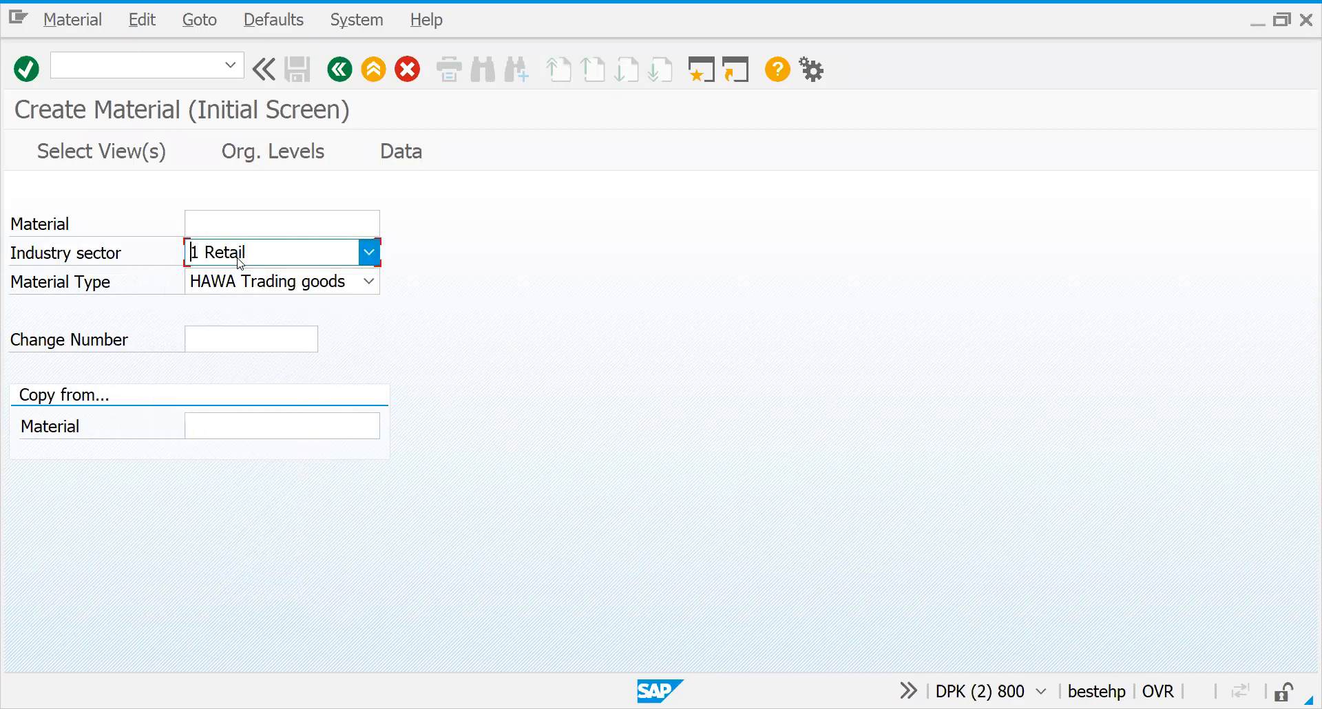
click(238, 259)
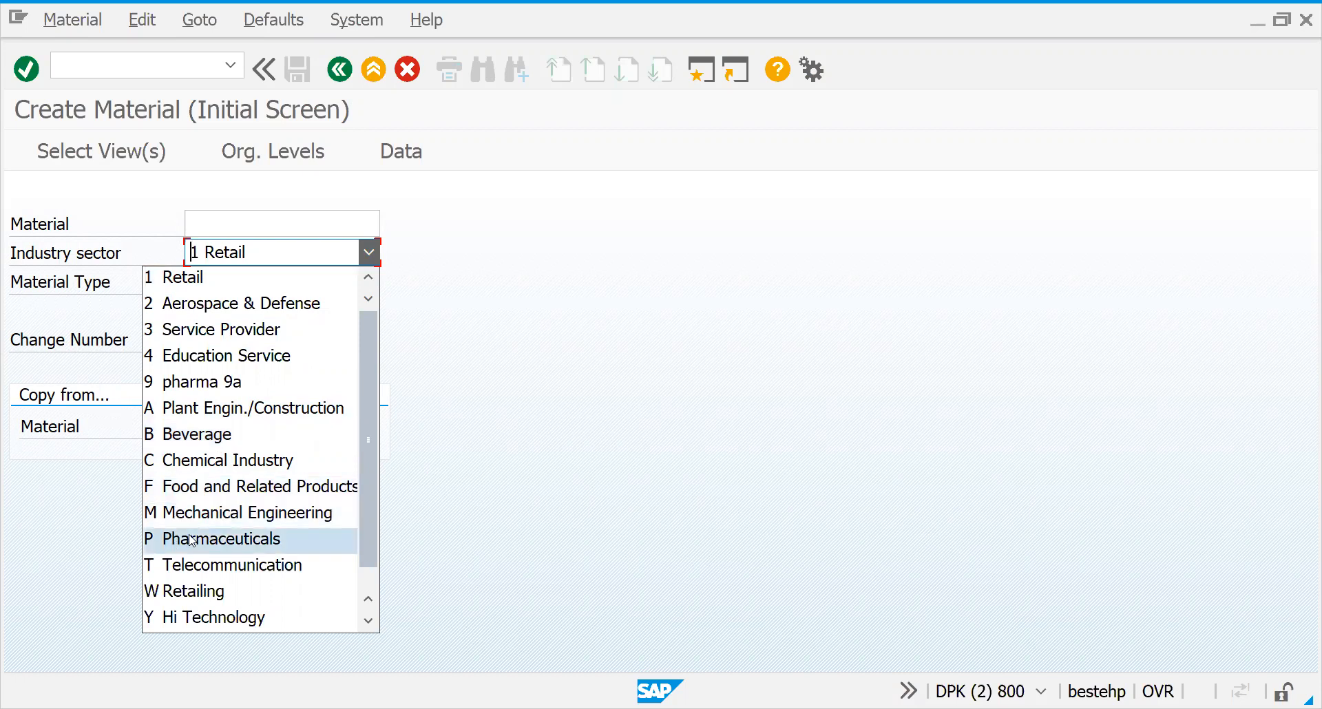
mouse_move(365, 440)
mouse_down()
mouse_move(360, 494)
mouse_move(379, 439)
mouse_up()
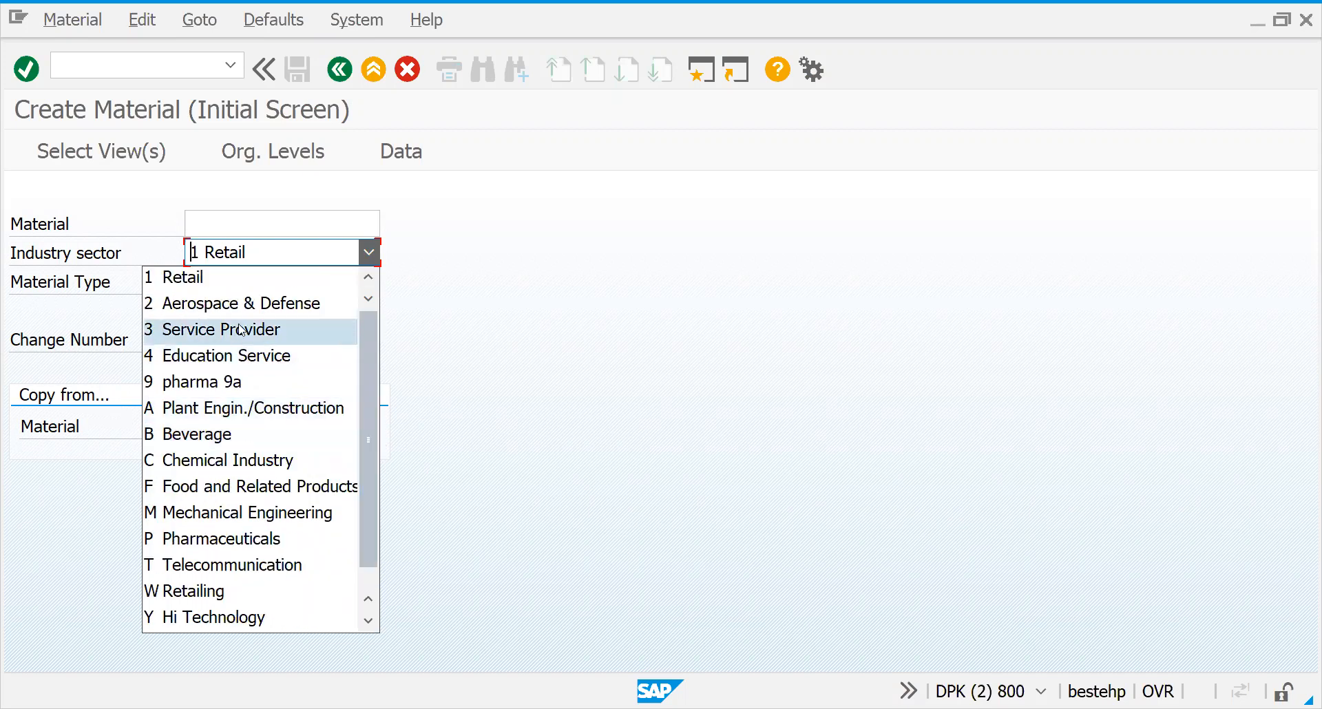
click(436, 277)
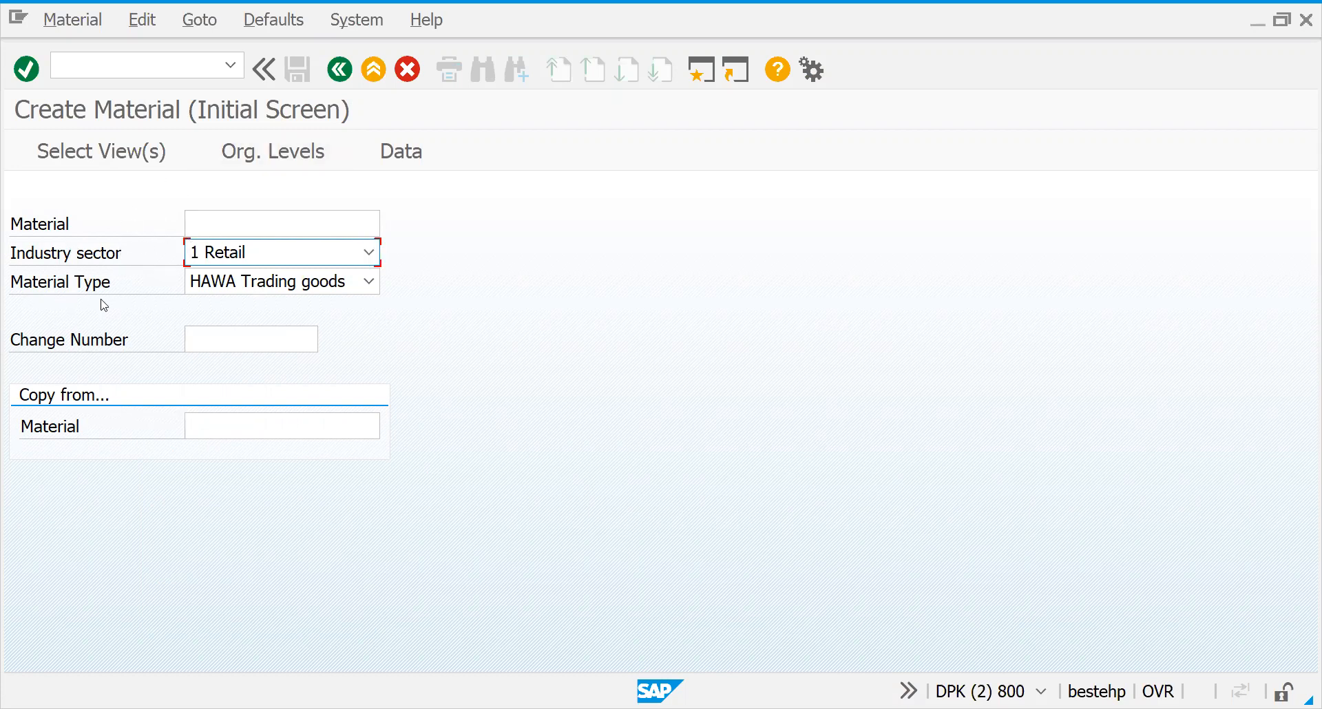
click(274, 283)
click(275, 283)
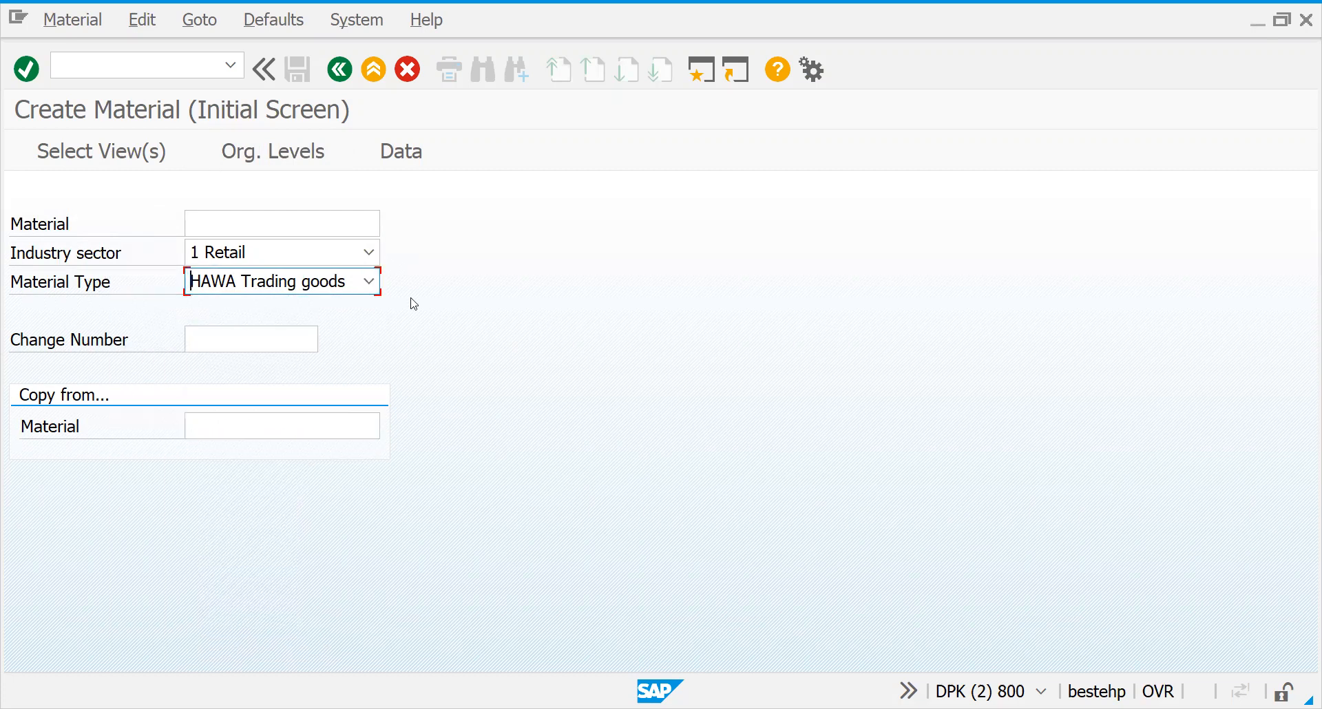
- Proceed to the view selection with the material number left blank, and select Basic Data 1, Basic Data 2 and Classification
click(280, 215)
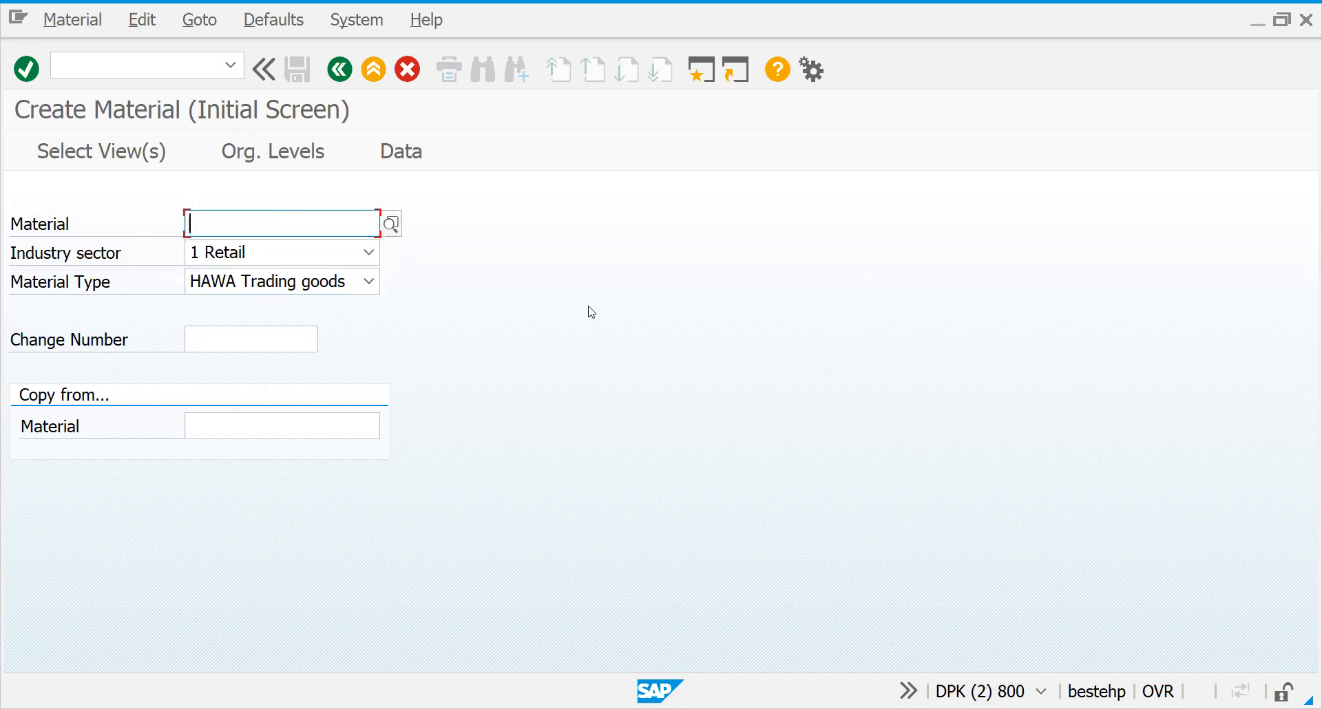
key(Return)
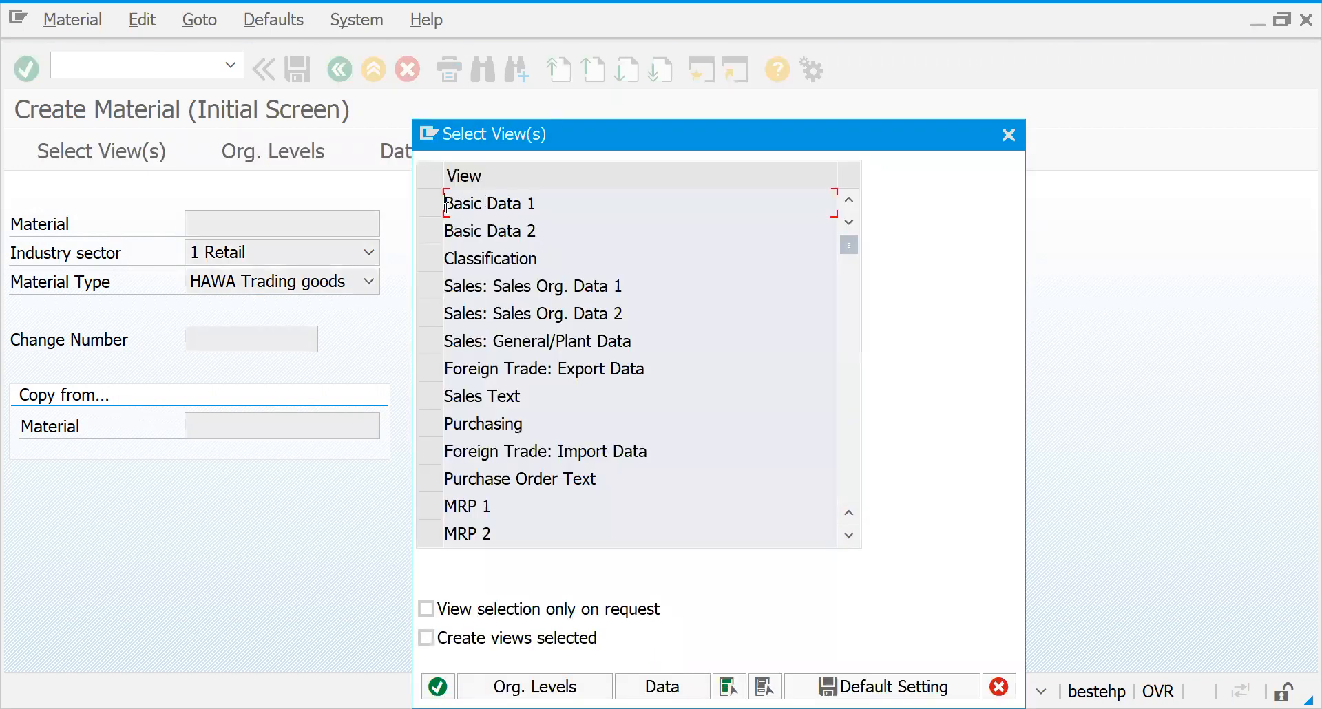
drag(427, 208, 427, 231)
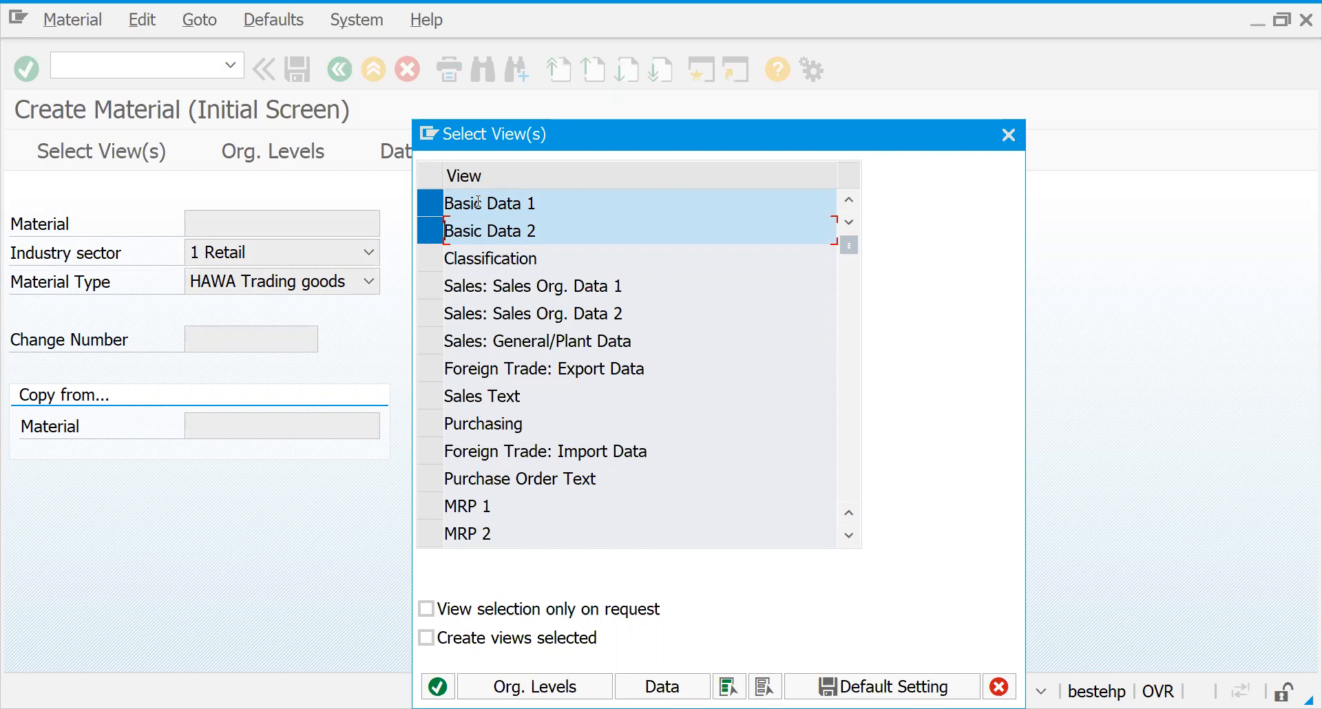
click(430, 265)
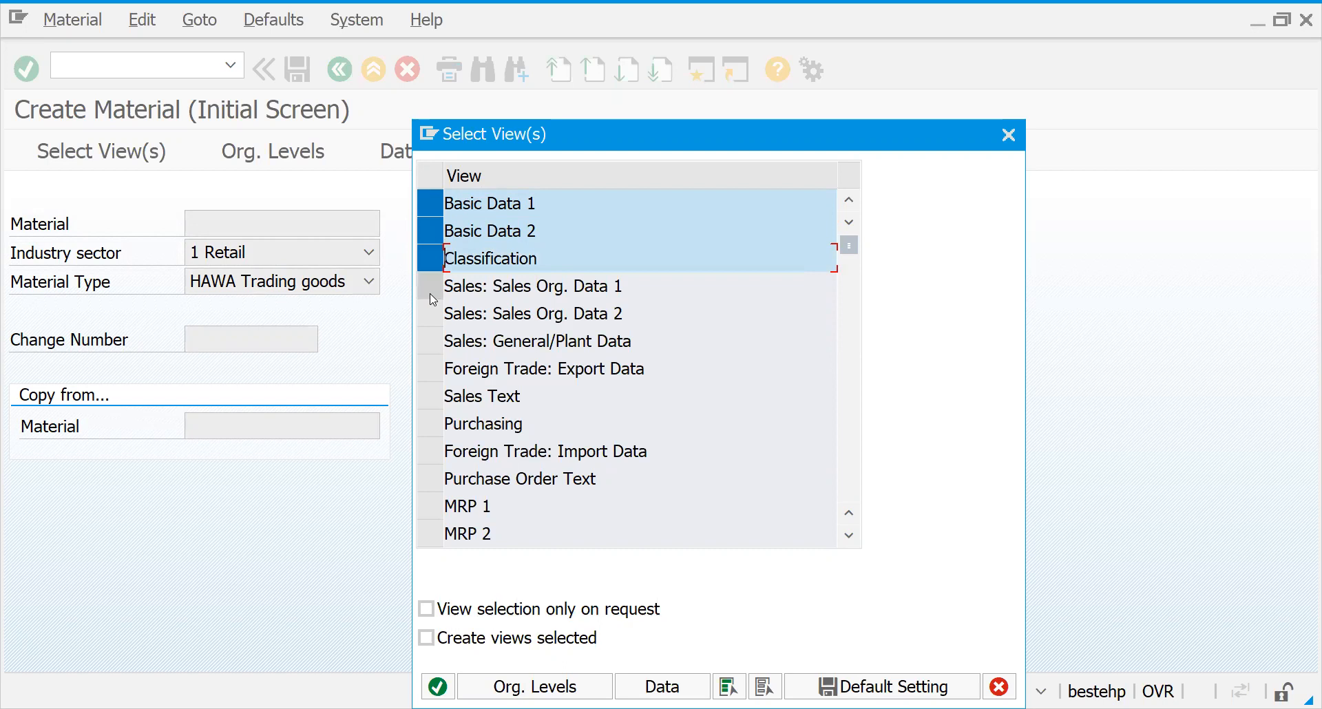
- Add the Sales Org. Data 1 and 2, General/Plant Data, Sales Text and Purchasing views, leaving Foreign Trade: Export Data unselected
click(474, 285)
click(428, 292)
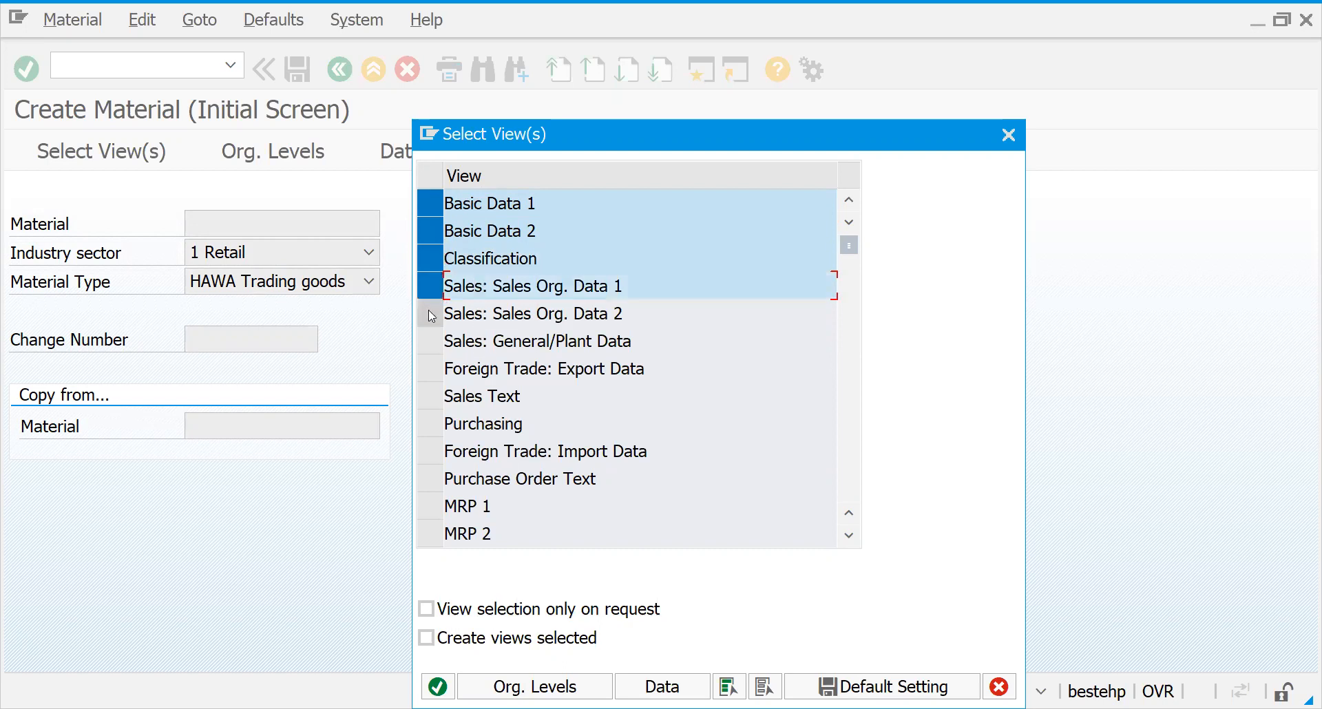
click(430, 315)
click(429, 339)
click(427, 370)
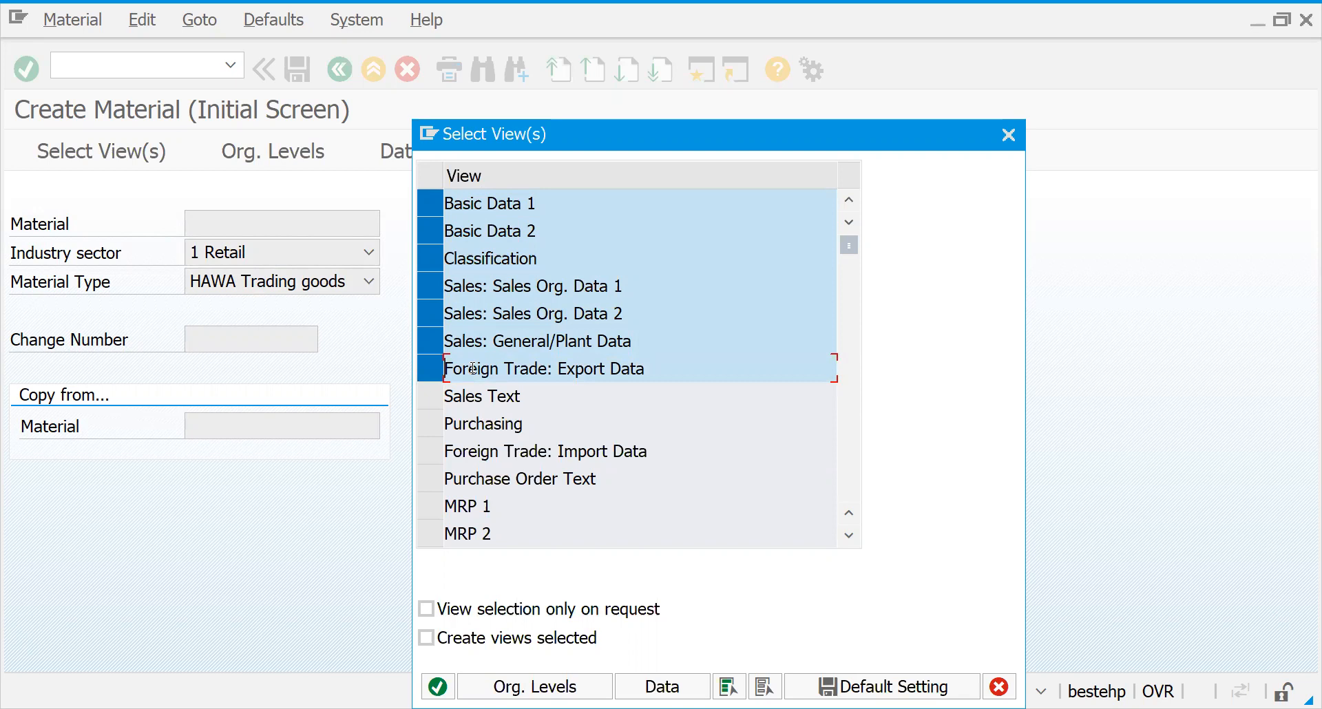
click(425, 394)
click(428, 421)
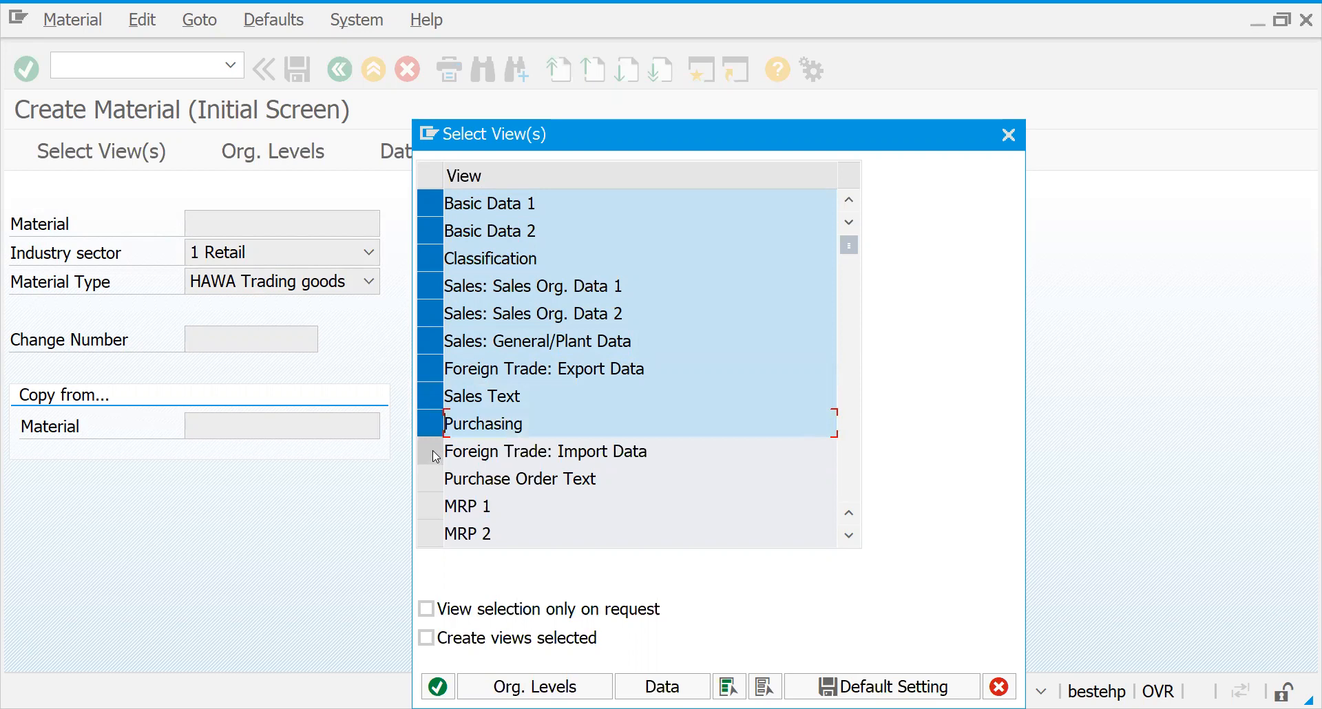
click(436, 372)
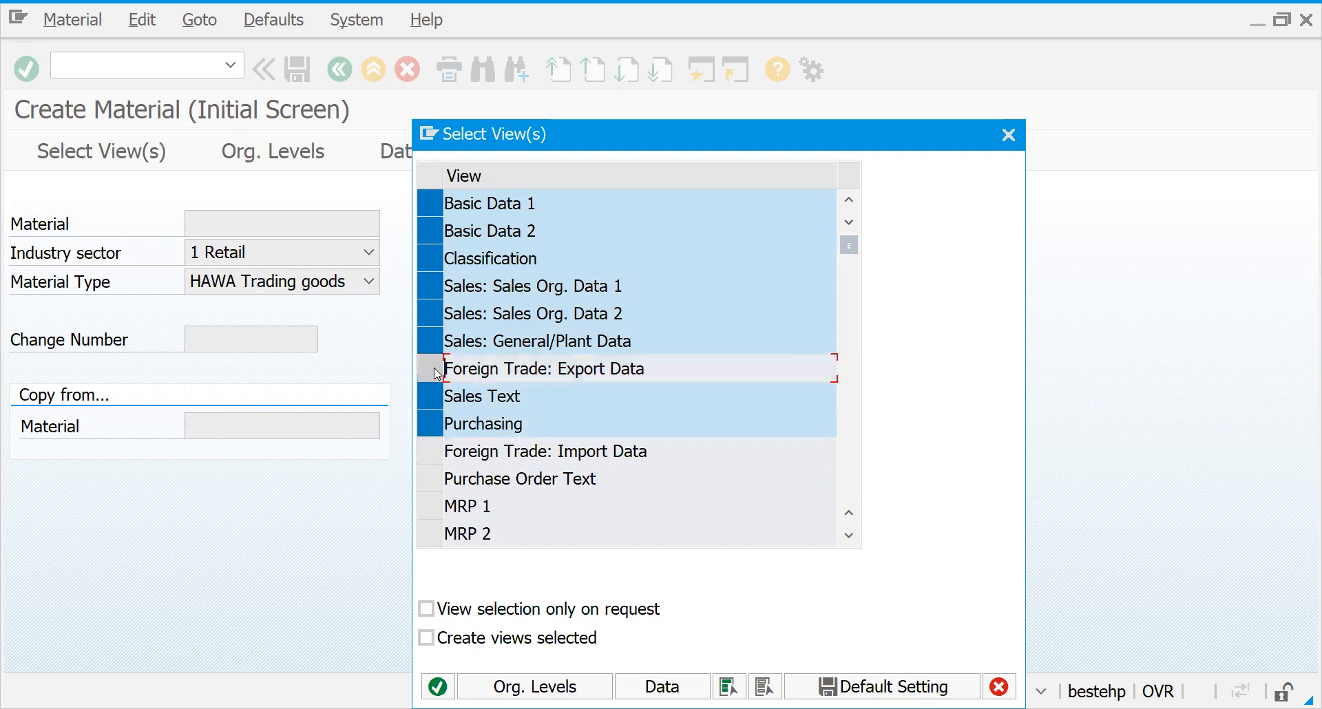
- Add the Purchase Order Text view and the MRP 1, MRP 2, MRP 3 and MRP 4 views to the selection
click(439, 480)
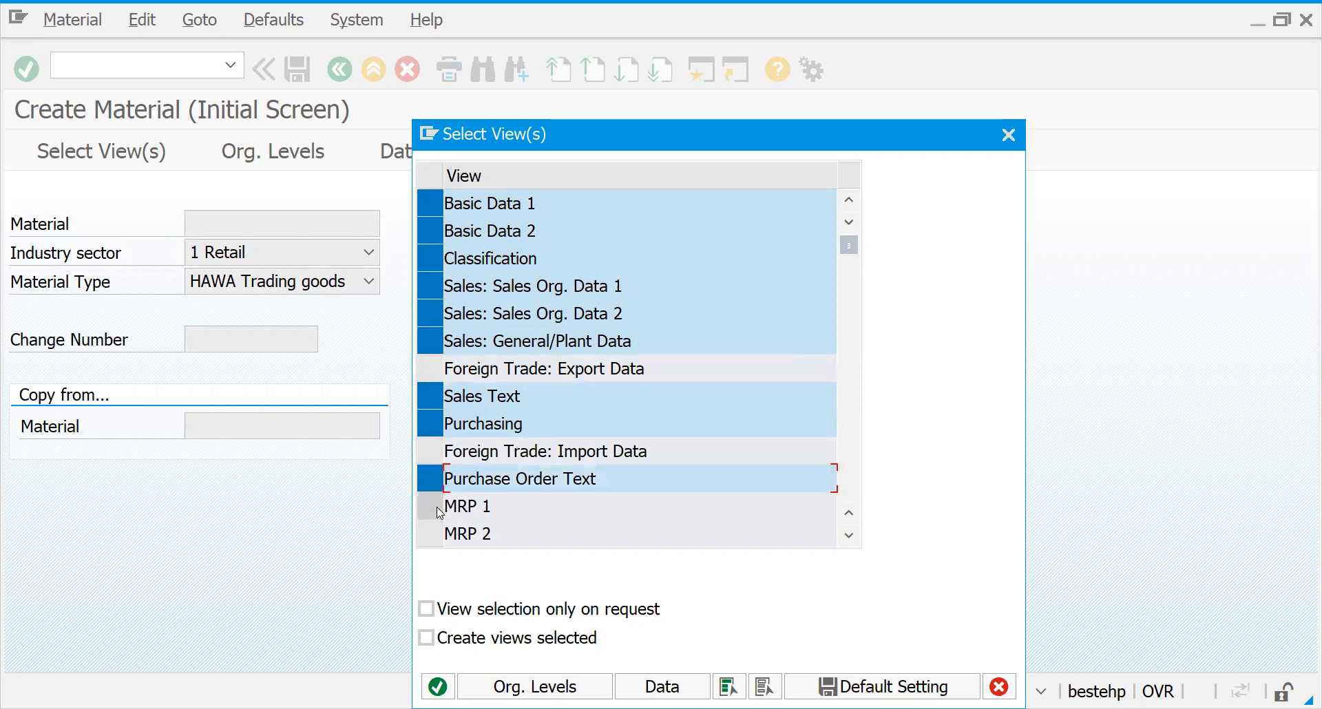
click(438, 508)
click(438, 535)
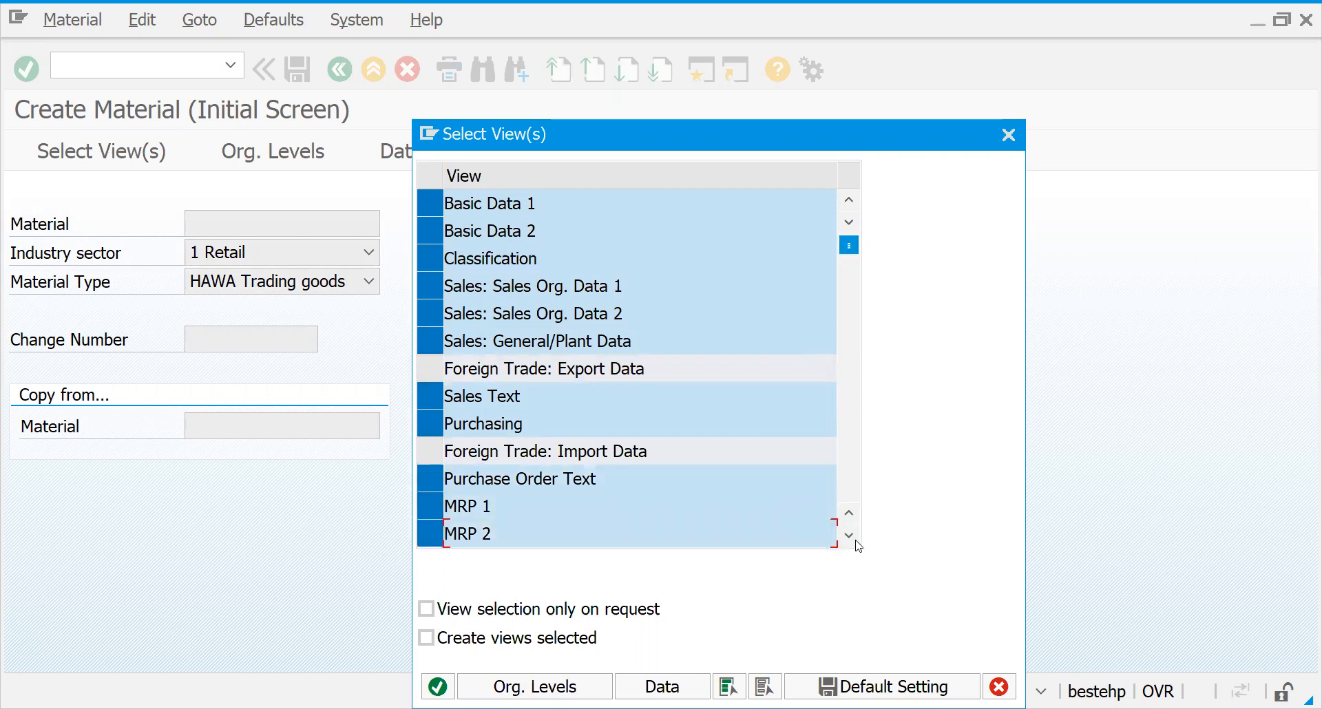
click(849, 535)
click(849, 535)
click(849, 535)
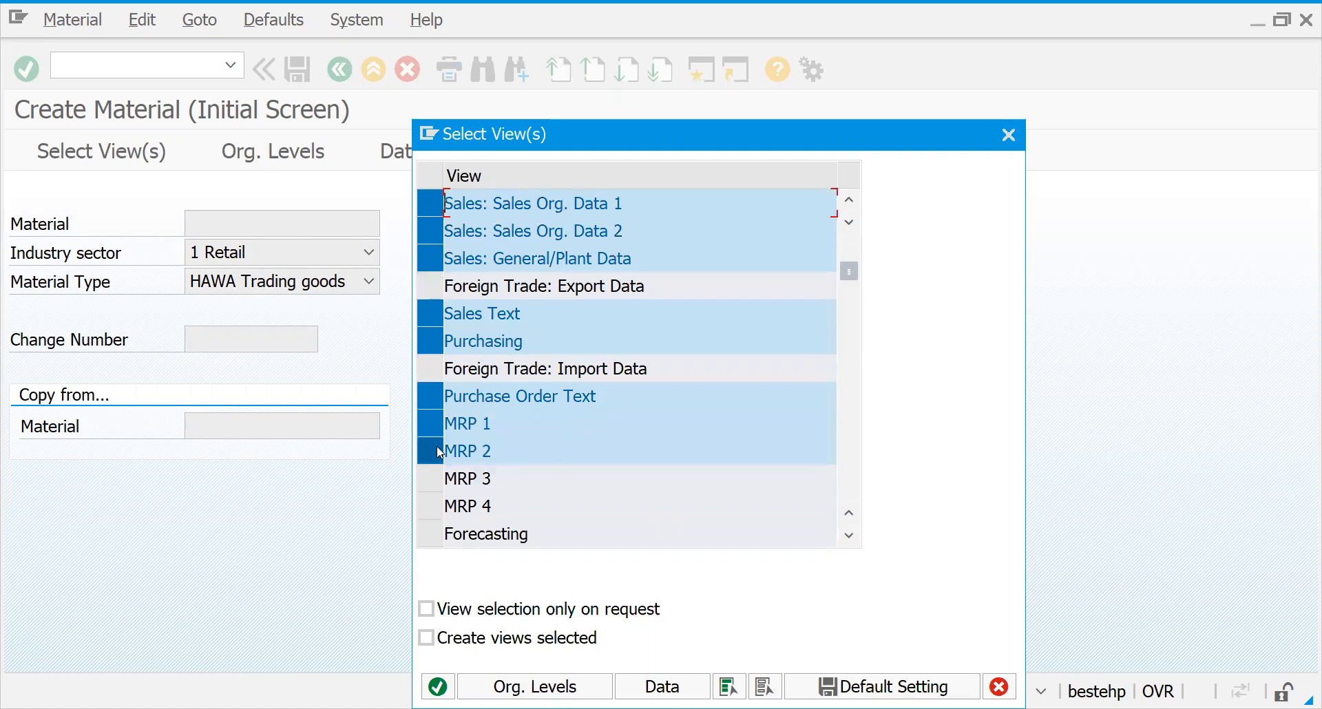
click(431, 479)
click(431, 505)
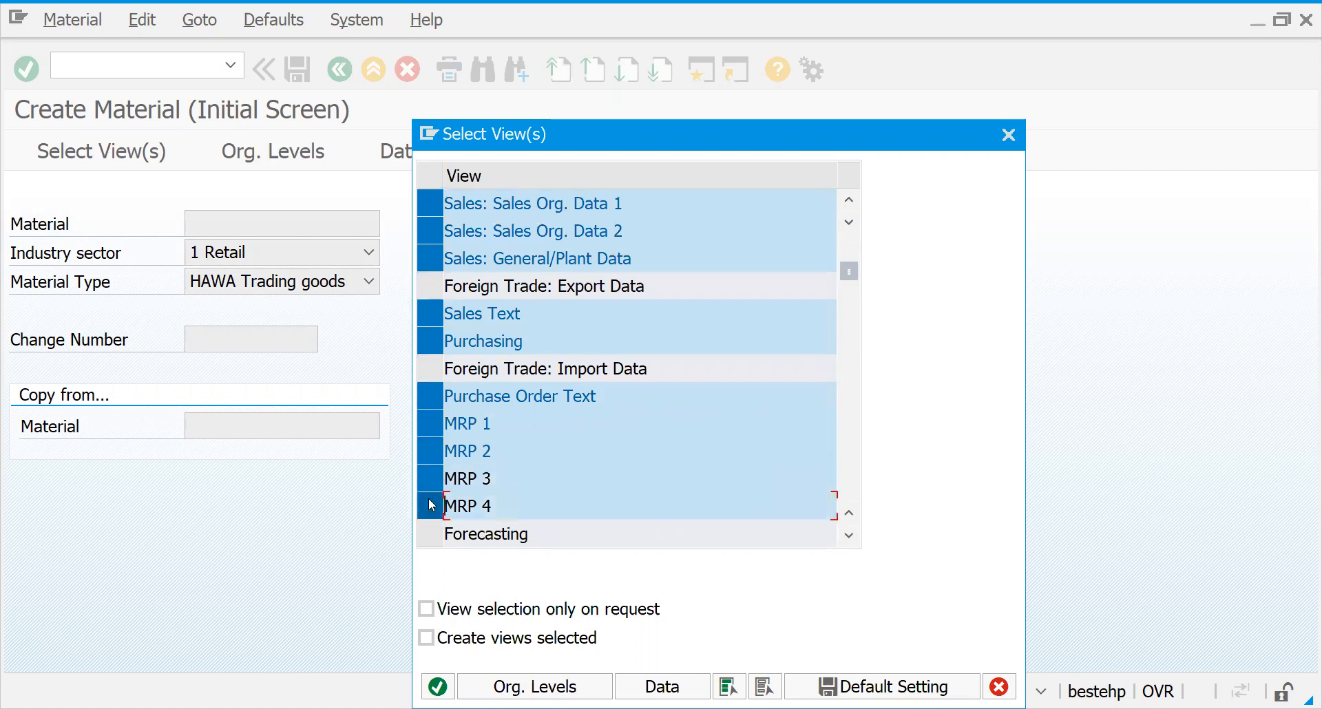
- Add the General Plant Data / Storage 1 and General Plant Data / Storage 2 views, skipping Forecasting
click(851, 537)
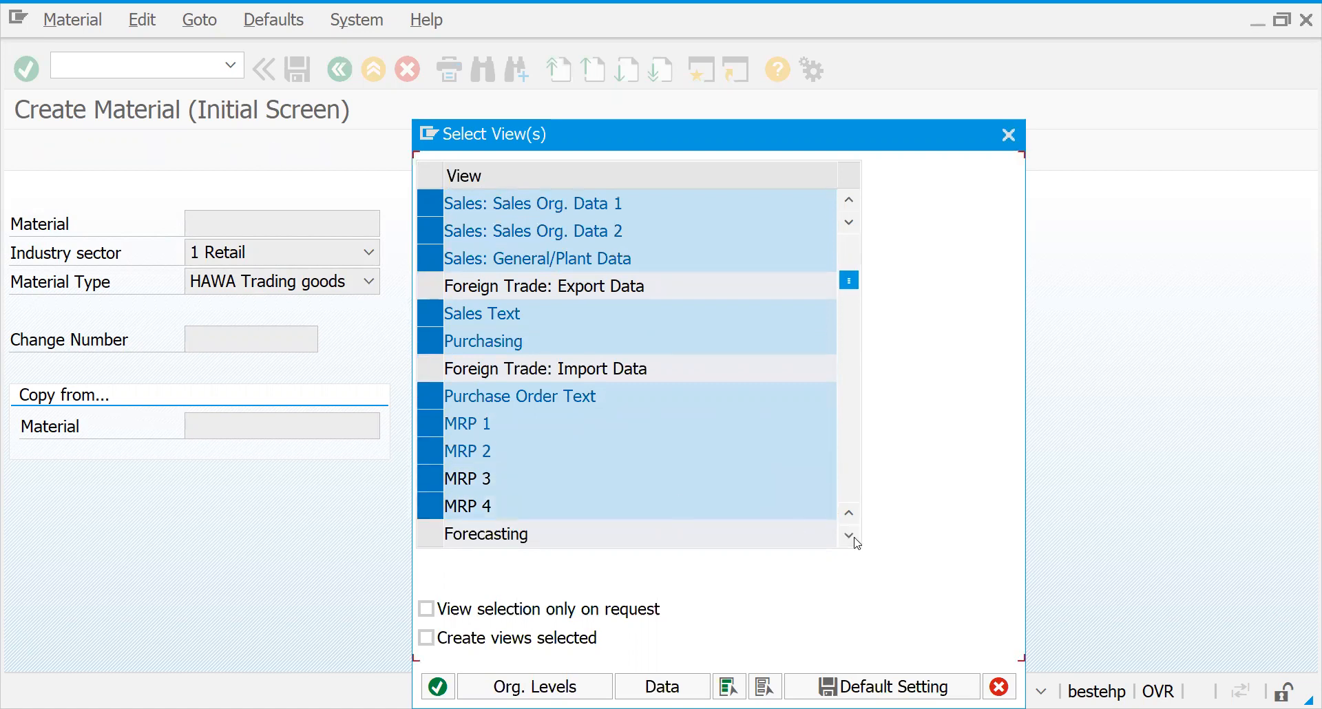
click(853, 537)
click(852, 537)
click(853, 537)
click(852, 537)
click(853, 537)
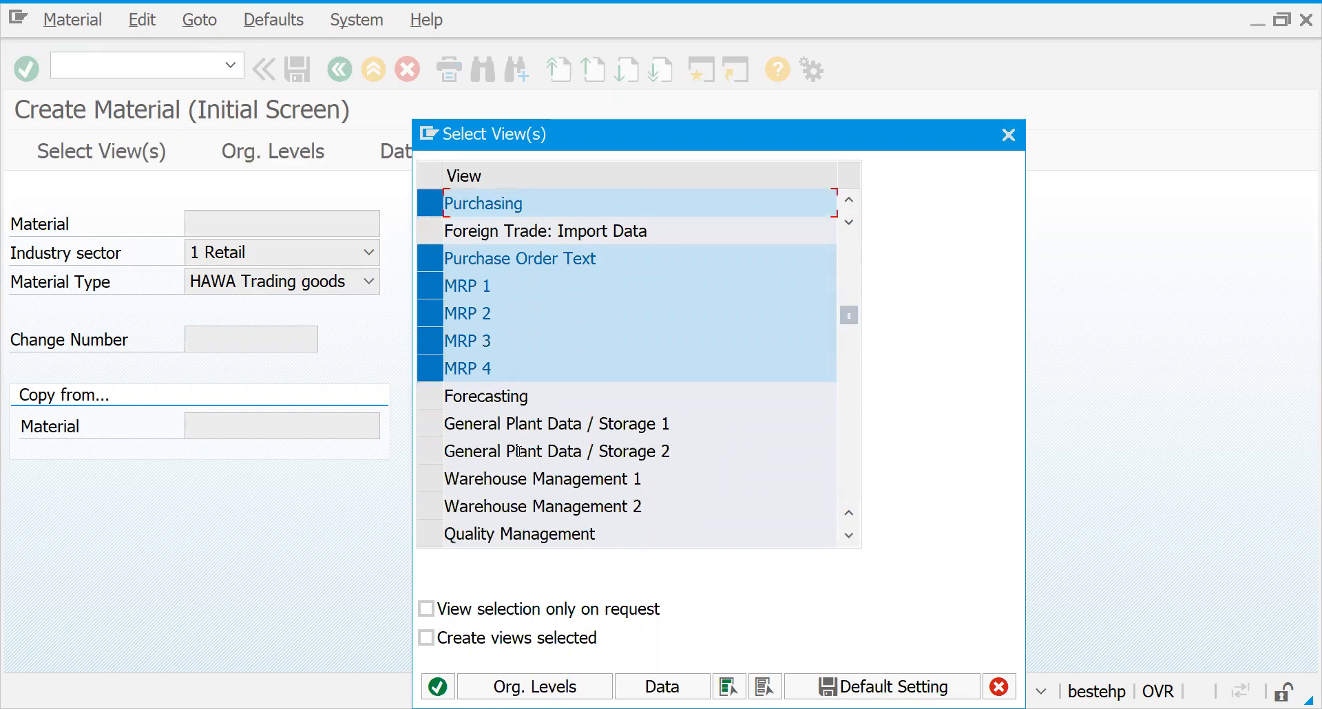
click(430, 427)
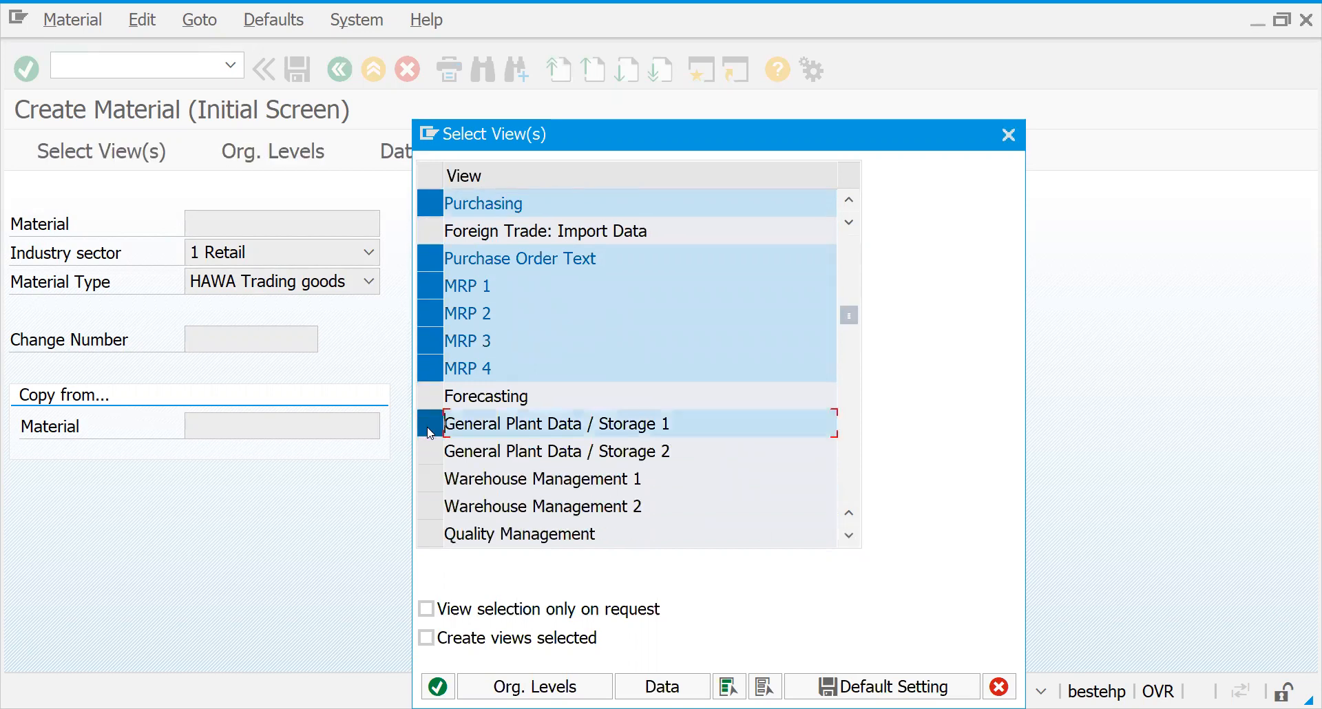
click(431, 452)
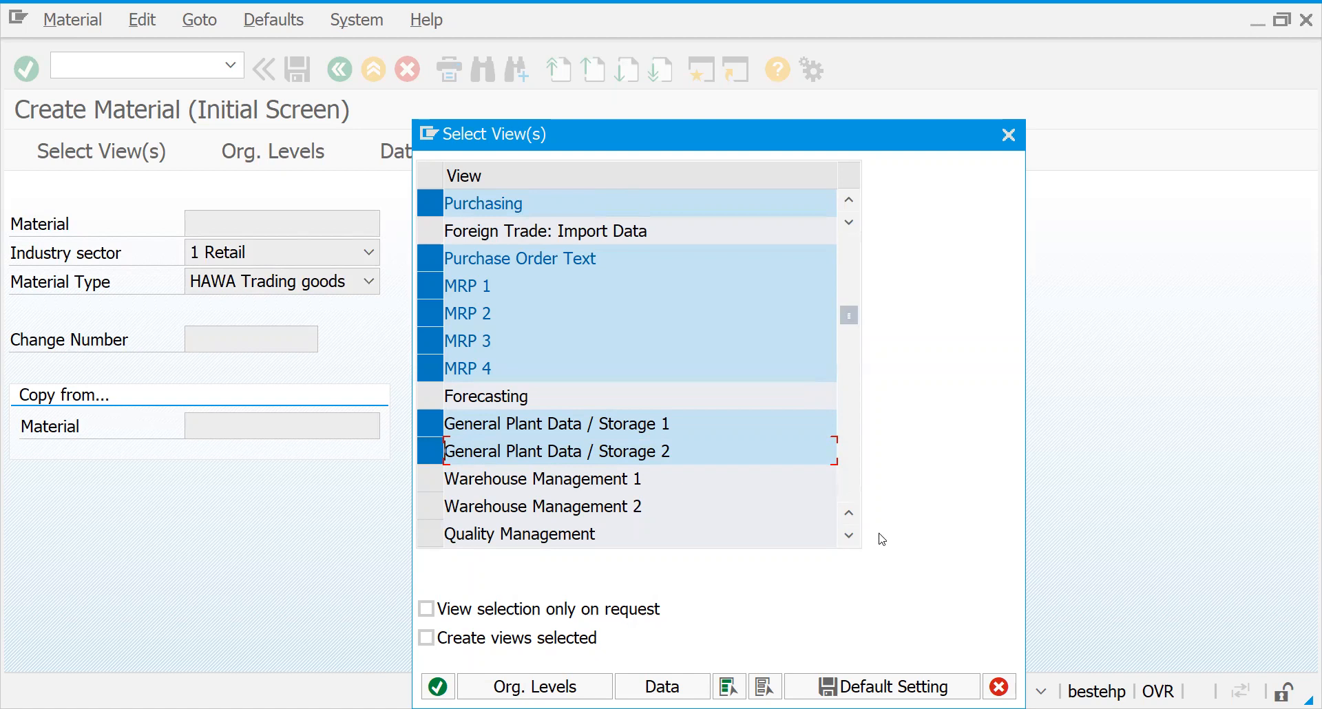
- Add the Accounting 1 view to the selection, skipping the Warehouse Management and Quality Management views
click(851, 537)
click(851, 537)
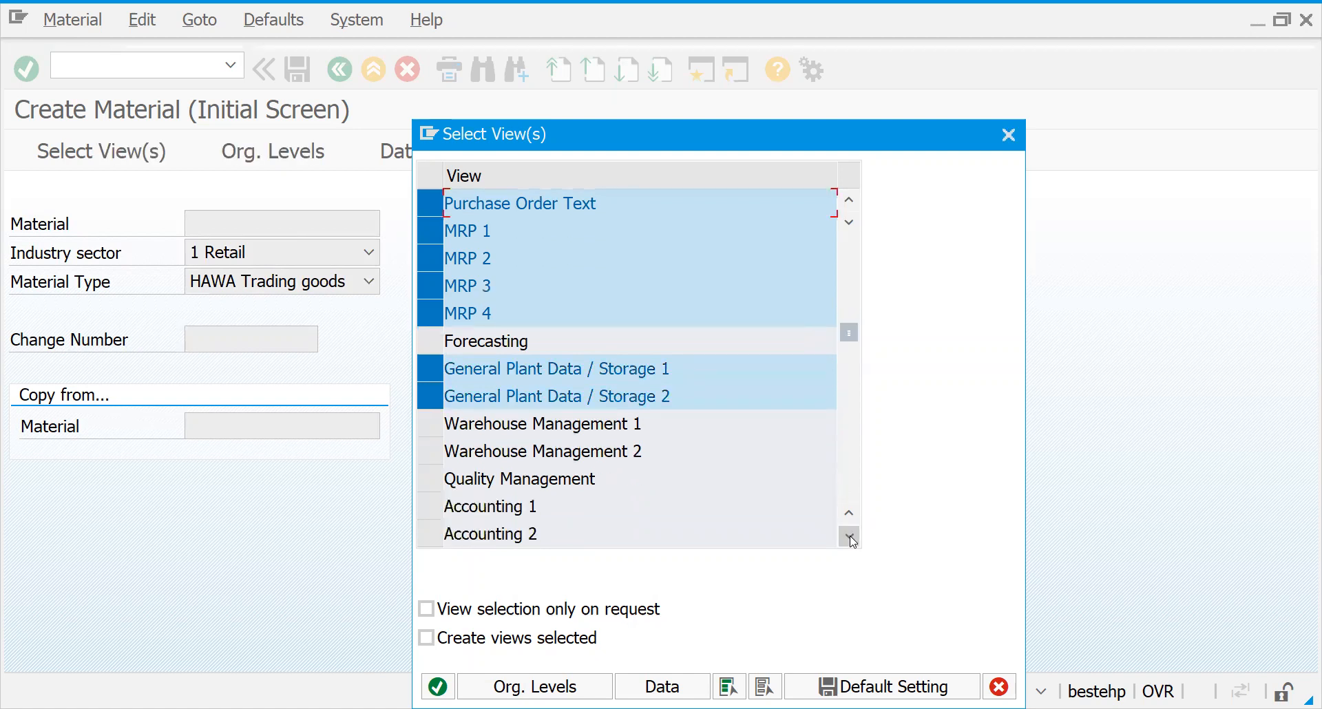
click(851, 536)
click(438, 480)
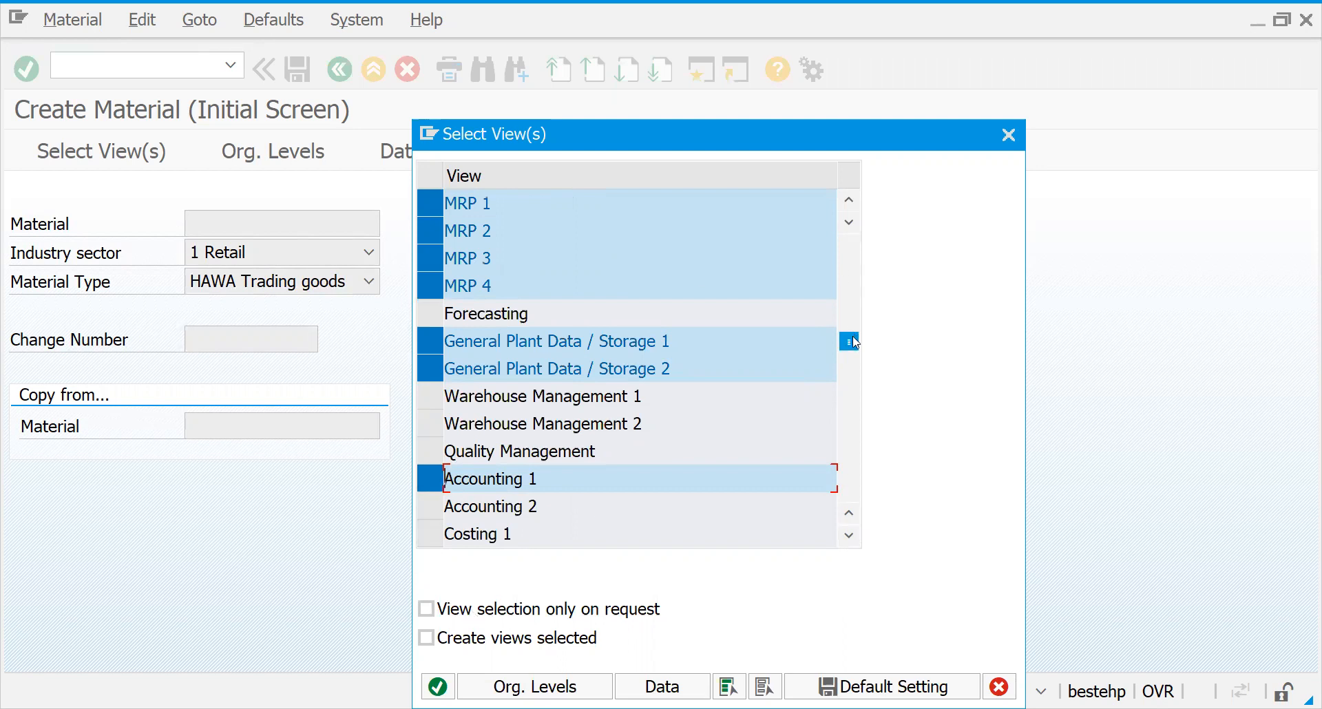
- Save the selected views as the default setting, then close and reopen the view selection to check them
drag(855, 330, 864, 245)
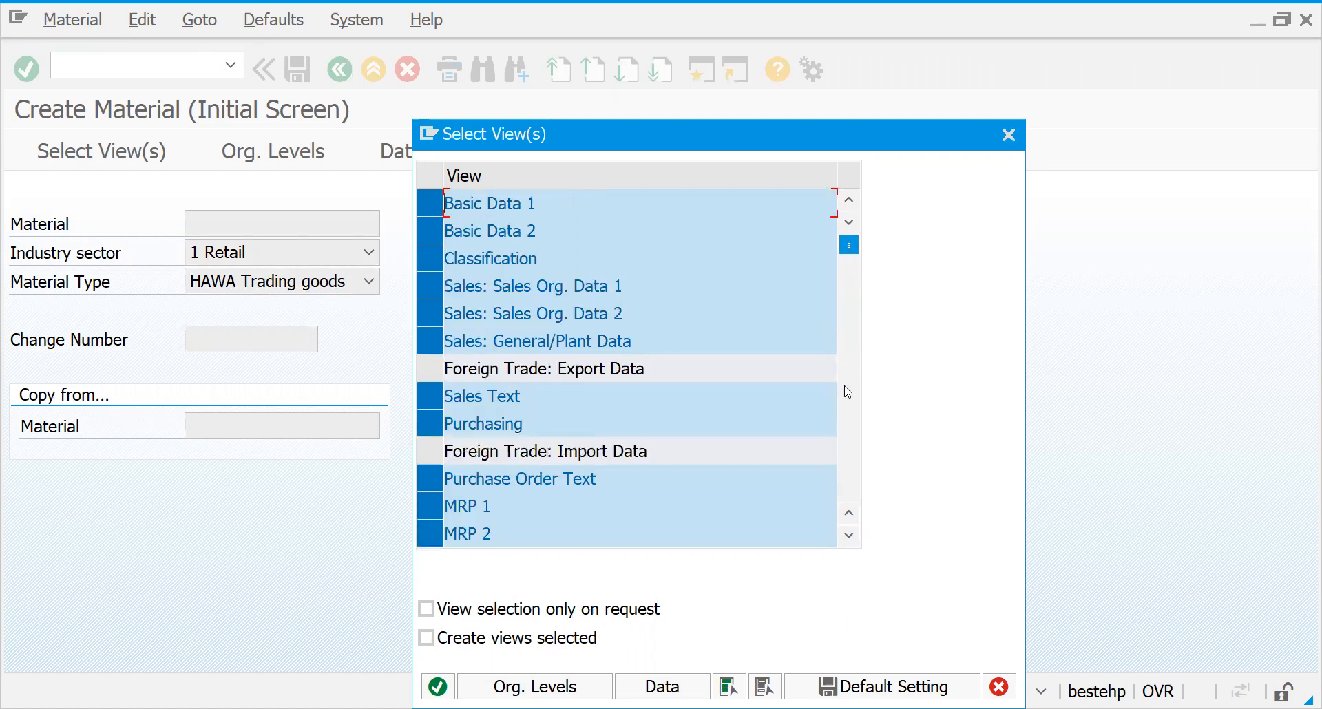
click(876, 685)
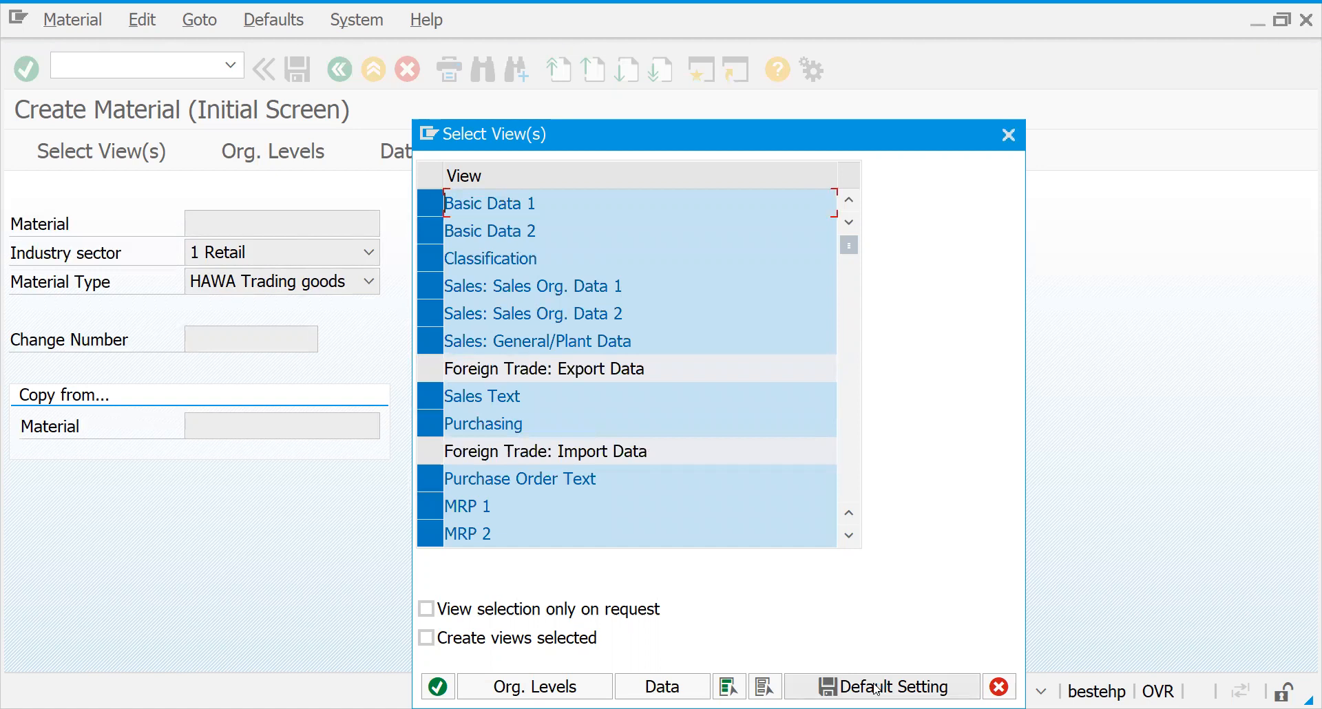
click(1009, 135)
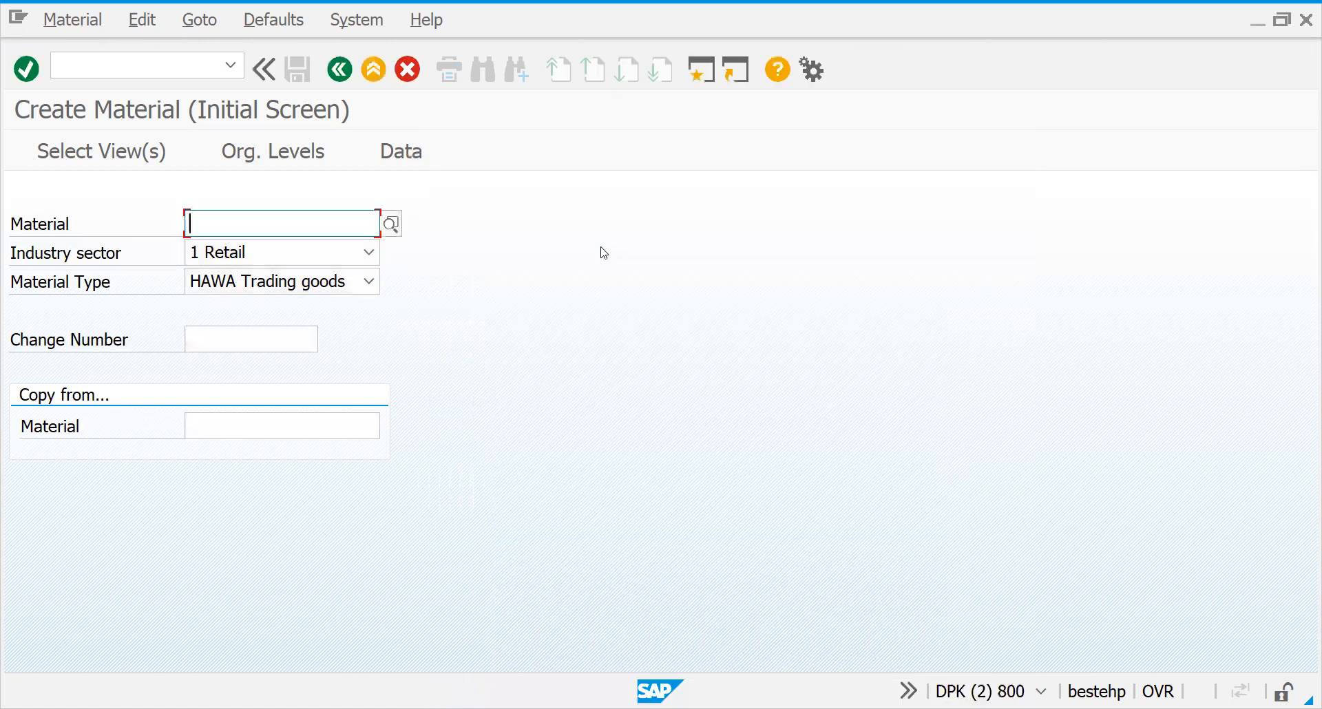
key(Return)
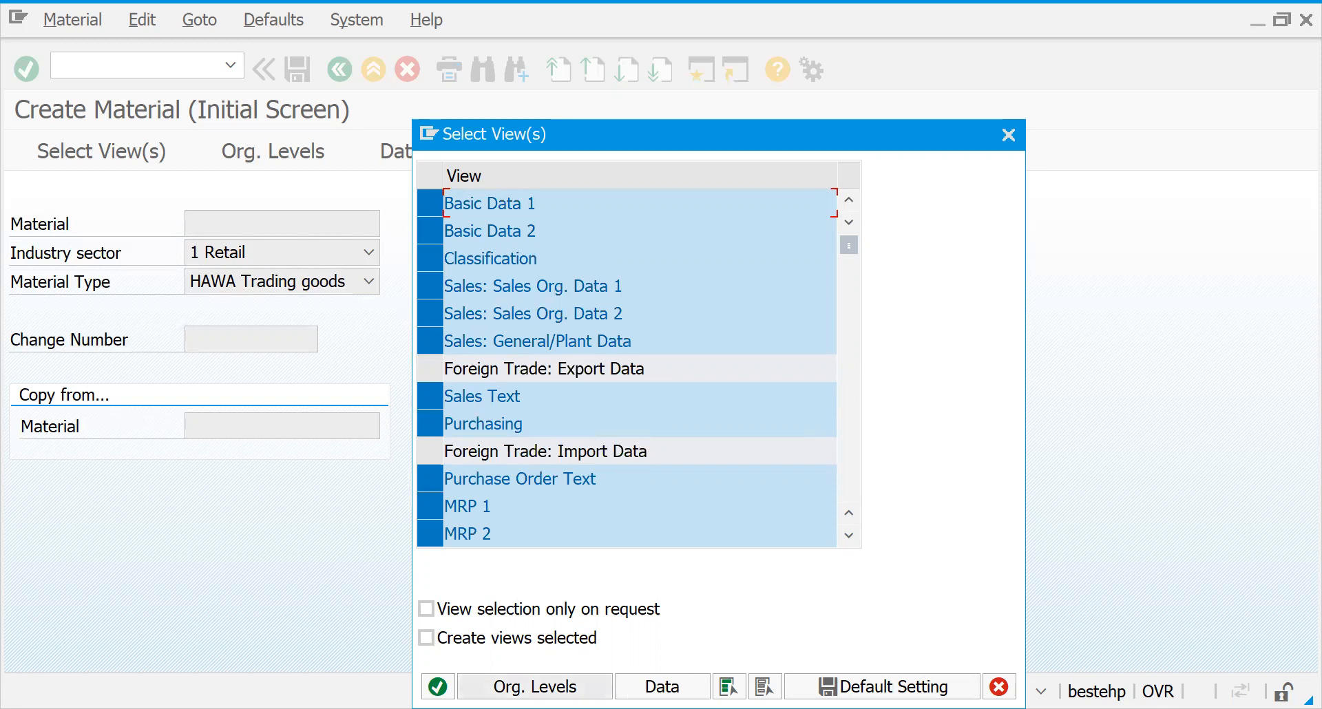
- Open the organizational levels for the new material and set the plant to GSF1
click(535, 687)
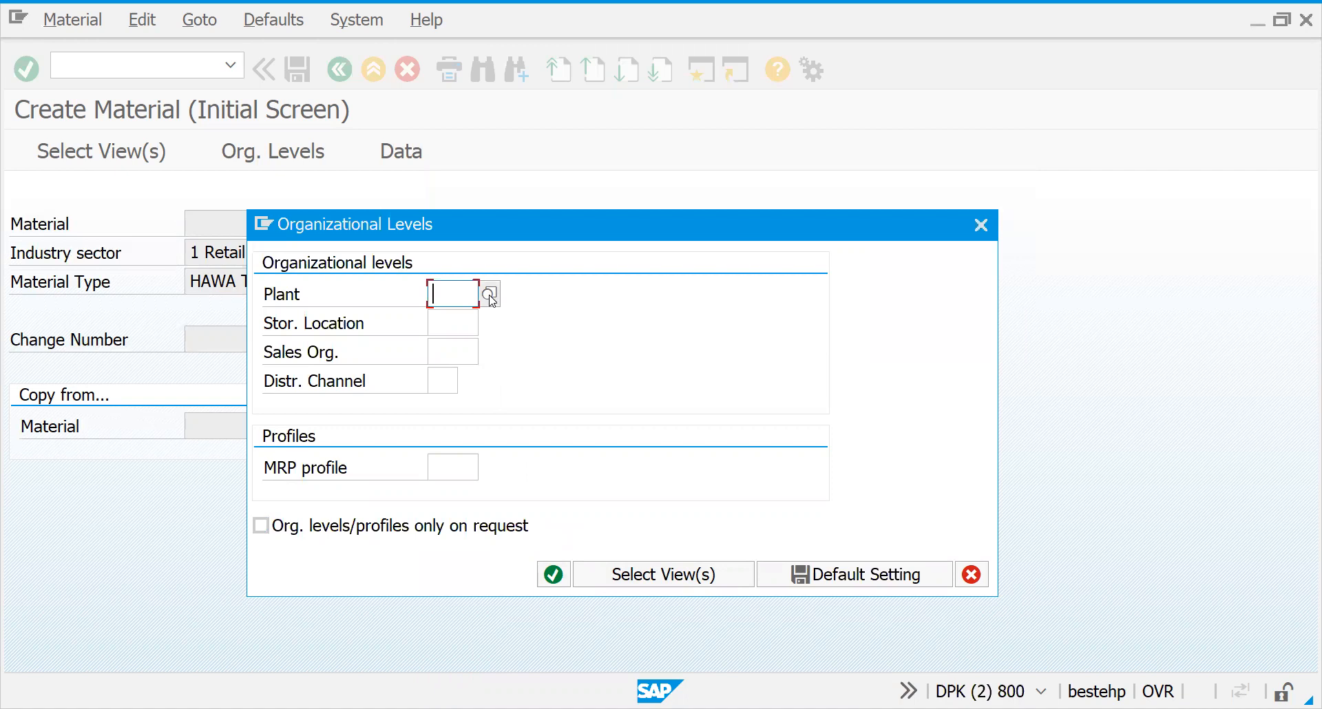
text(GS)
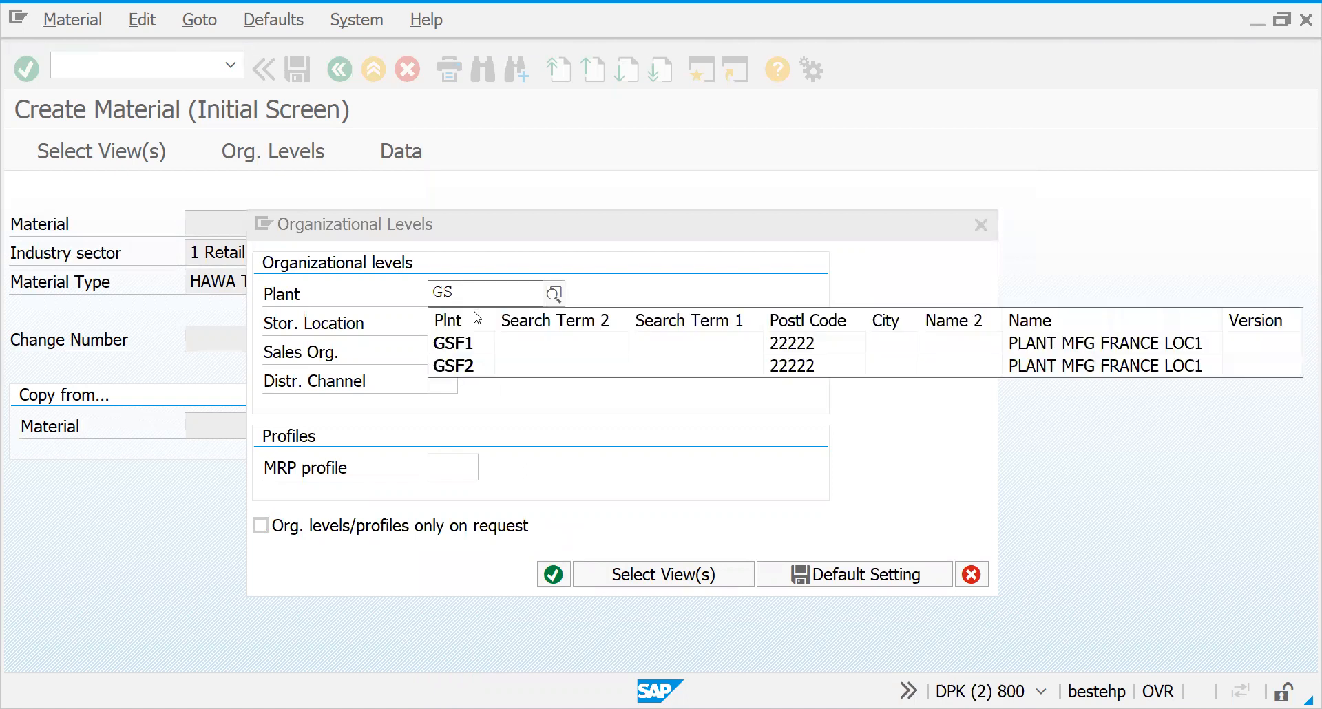
click(449, 344)
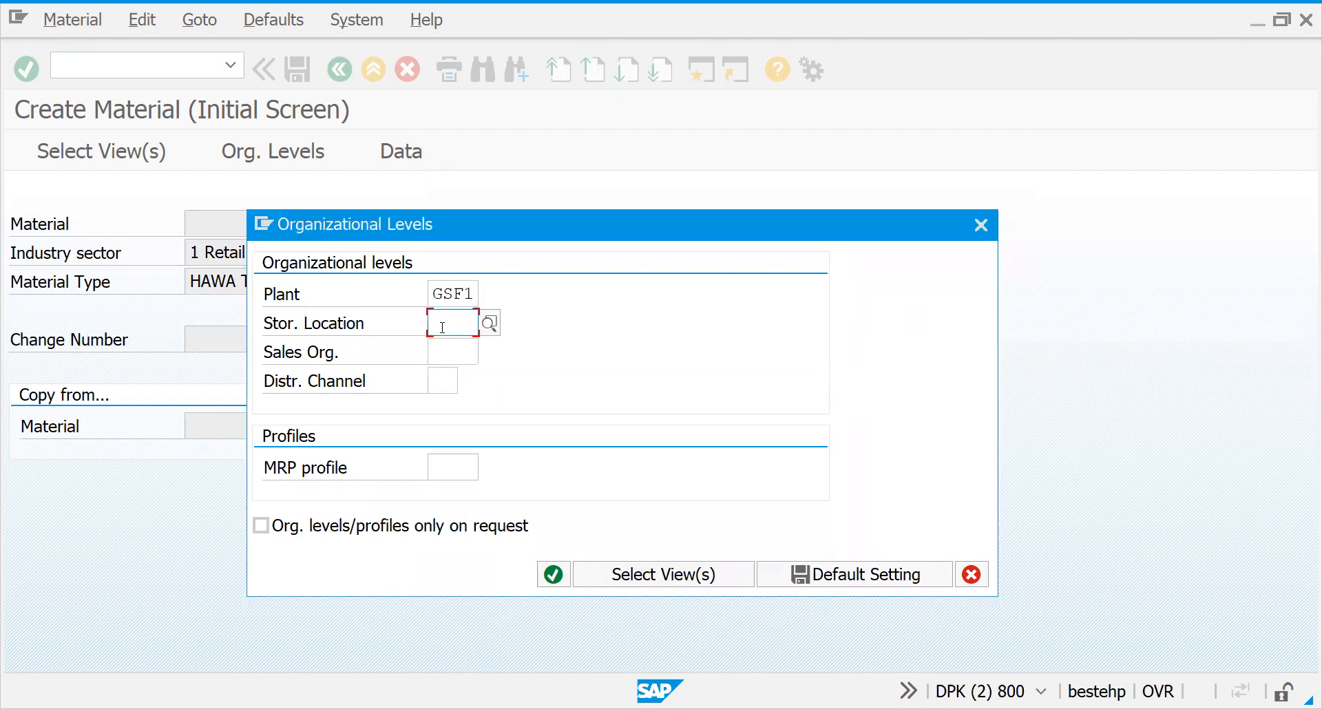
text(SA)
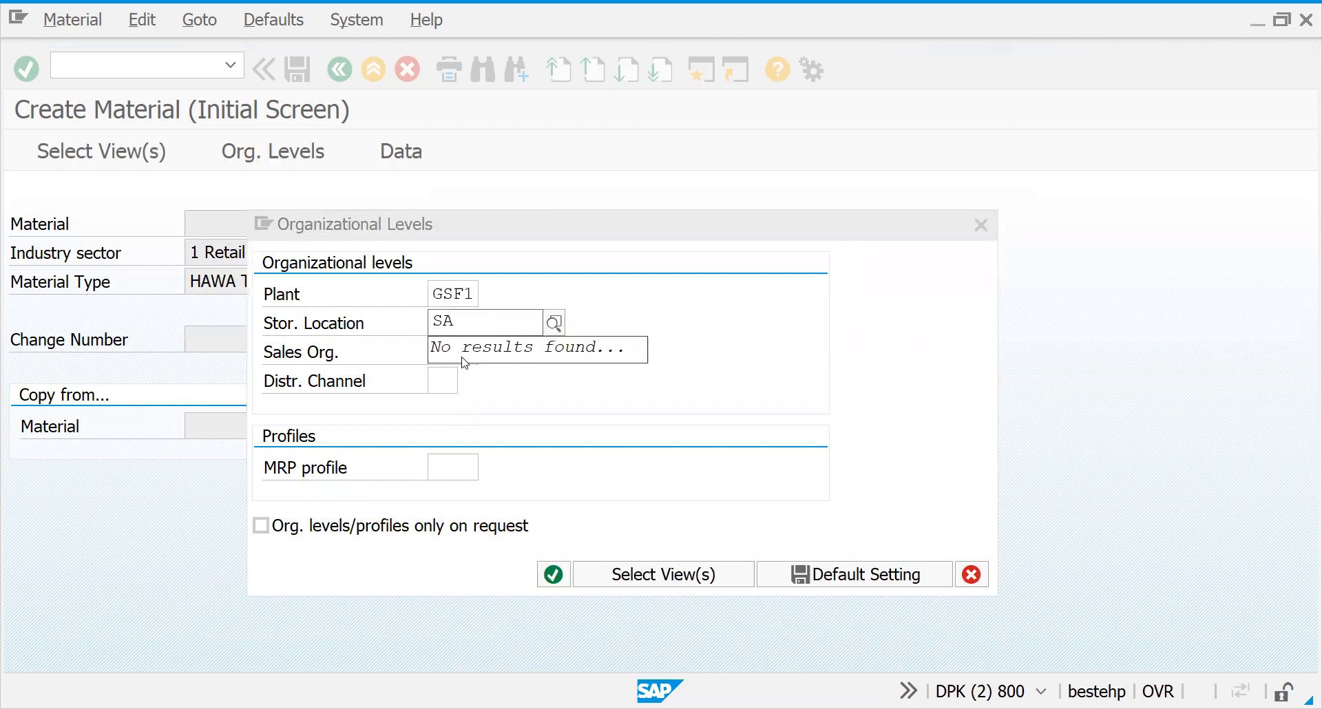
key(BackSpace)
key(BackSpace)
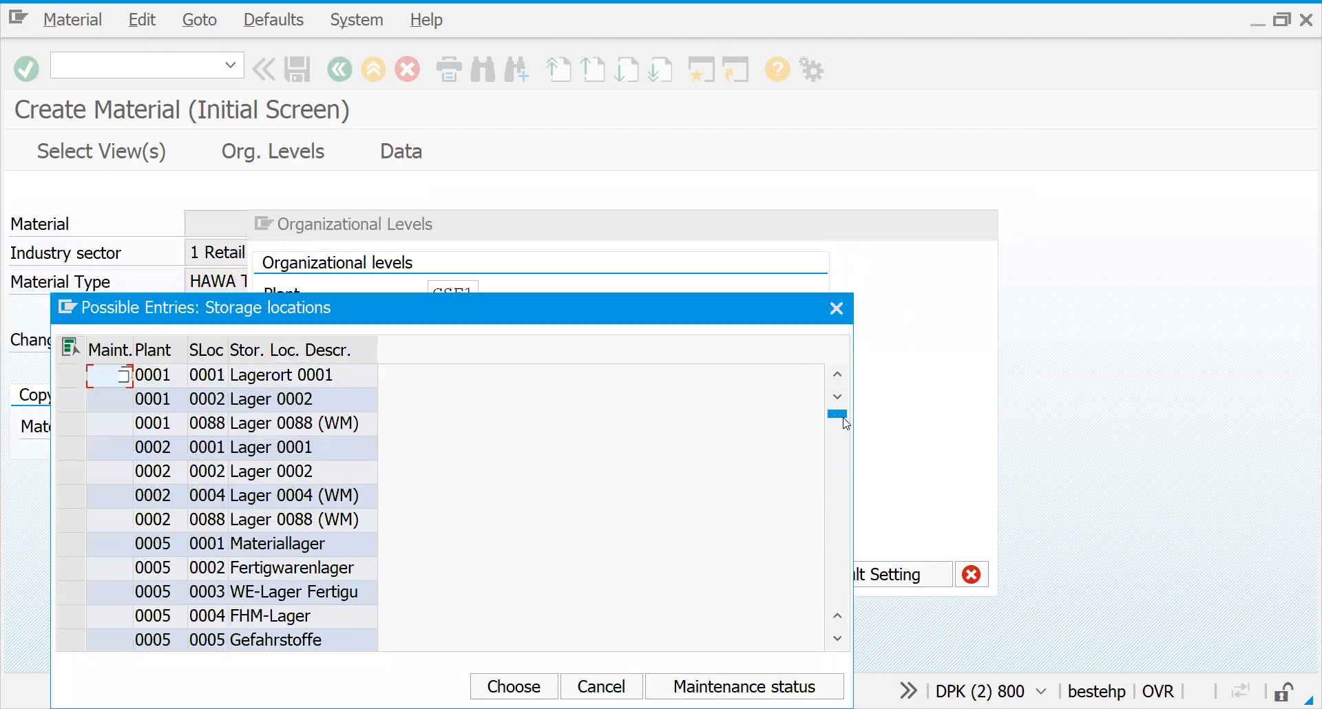
- Look through the possible storage location entries for plant GSF1, then close the list without choosing one
scroll(849, 420, down, 4)
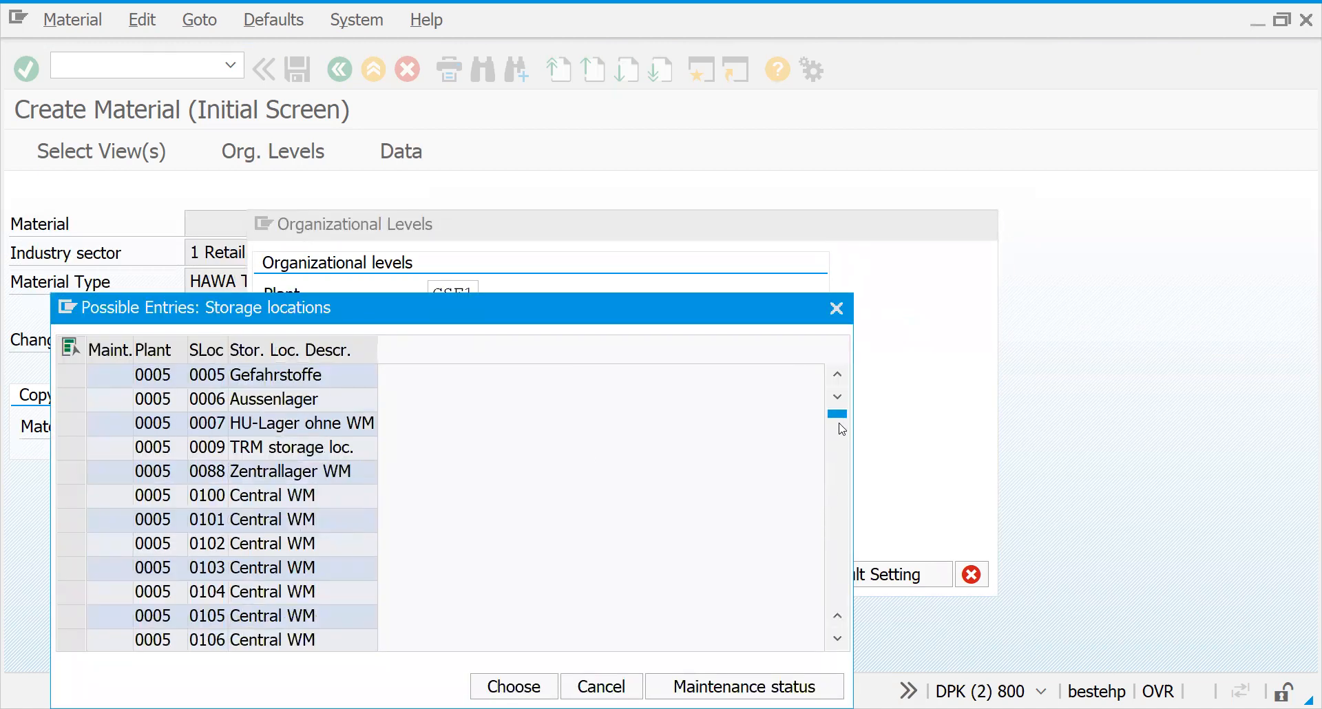
drag(842, 417, 837, 557)
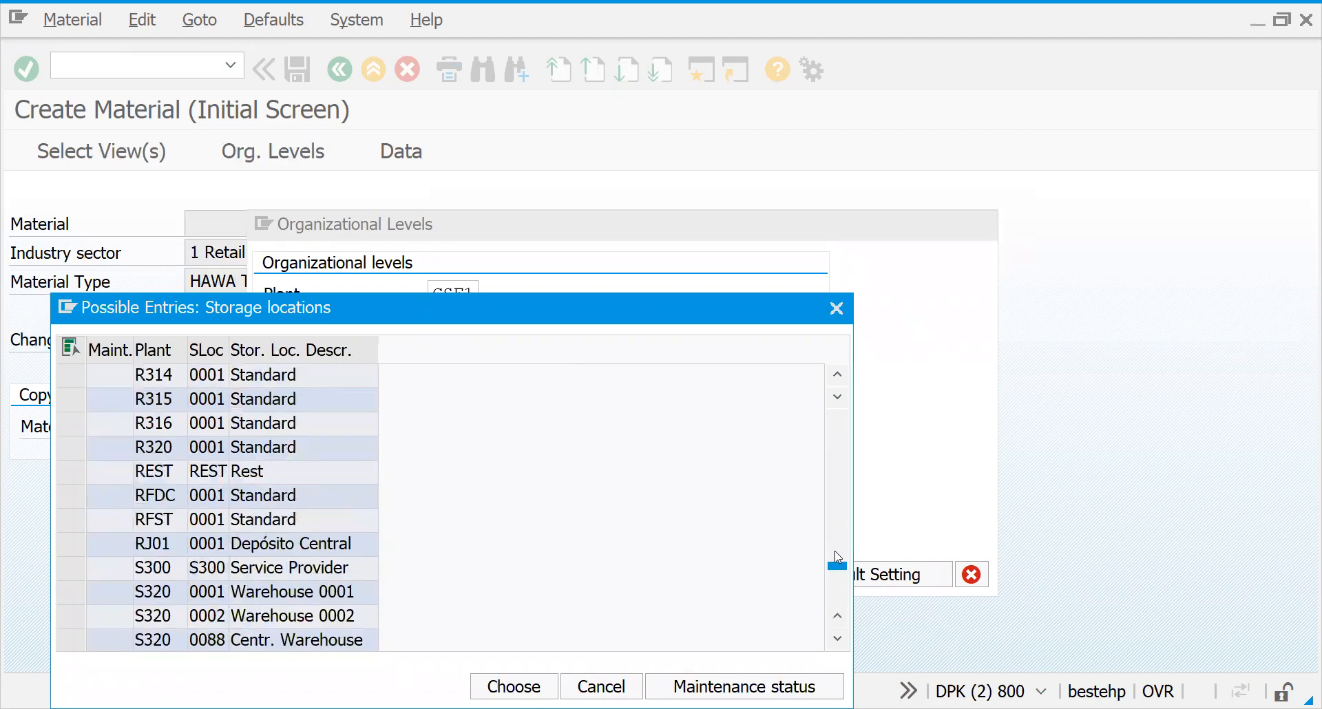
scroll(836, 557, up, 5)
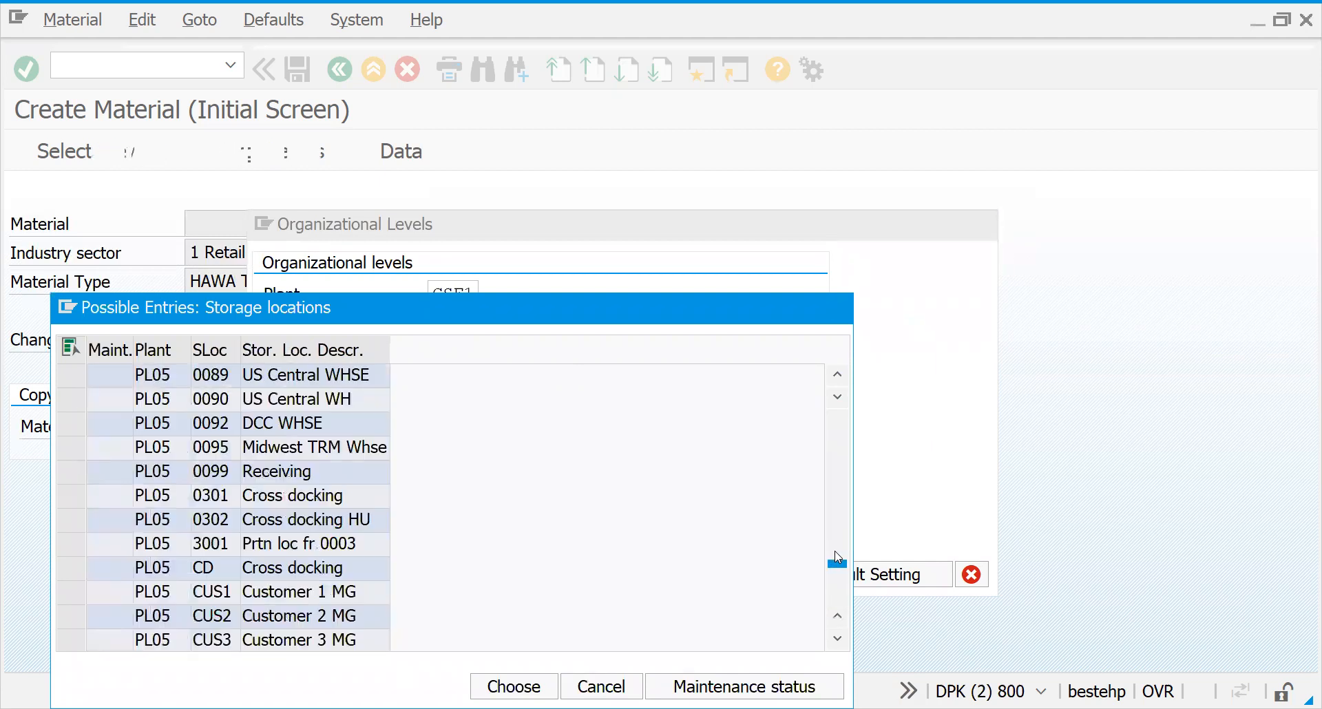
scroll(836, 557, up, 3)
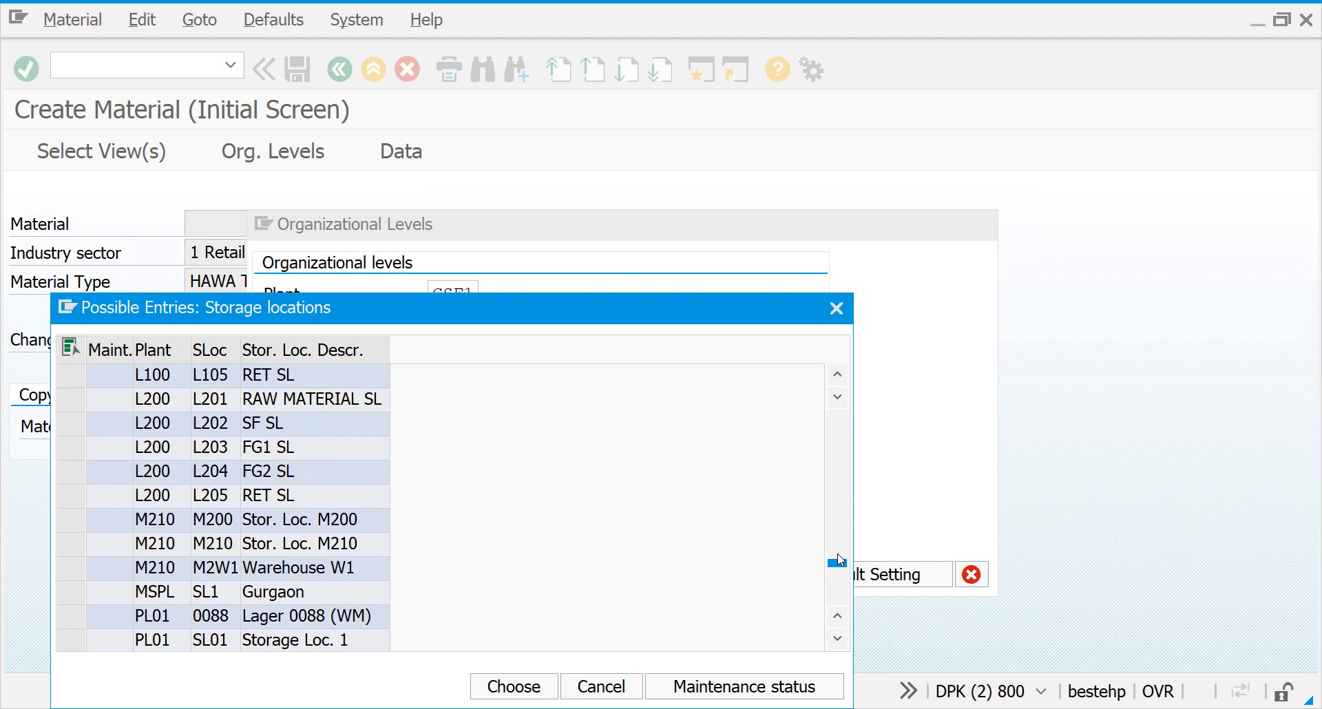
scroll(838, 555, up, 4)
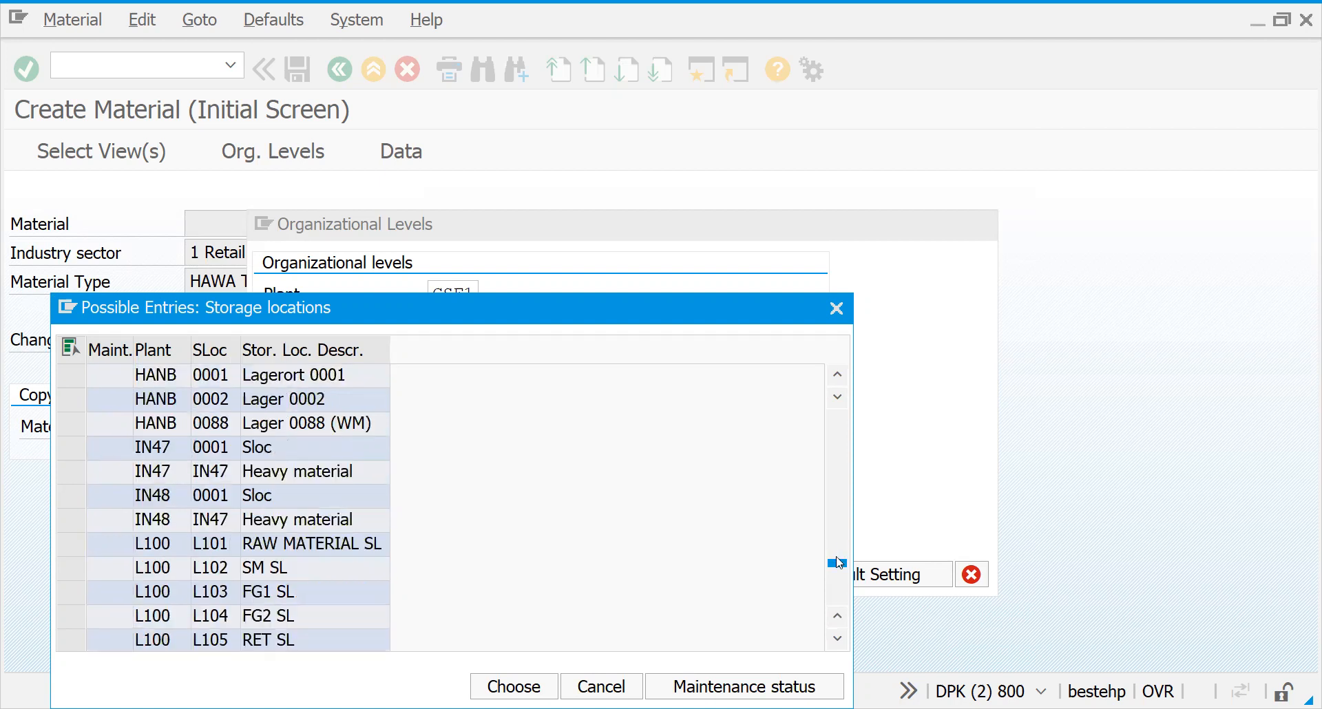
scroll(838, 563, up, 4)
scroll(837, 556, up, 4)
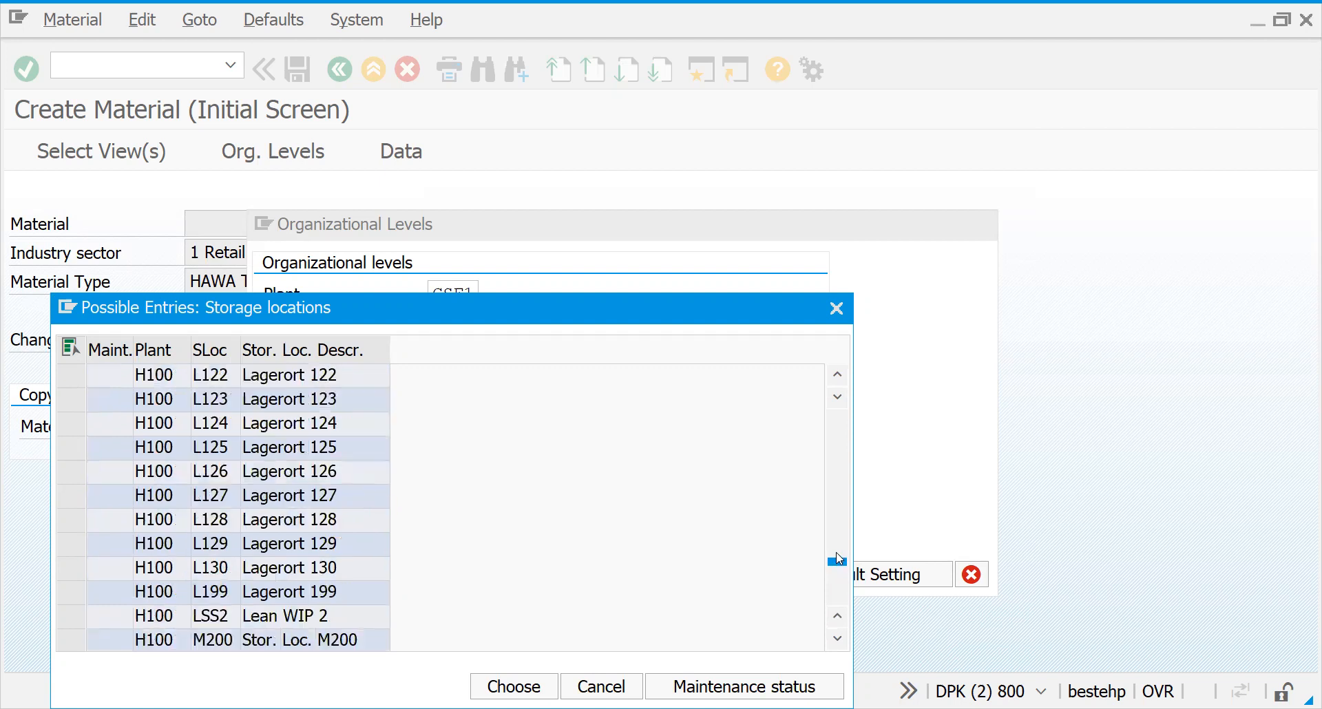
scroll(837, 552, up, 12)
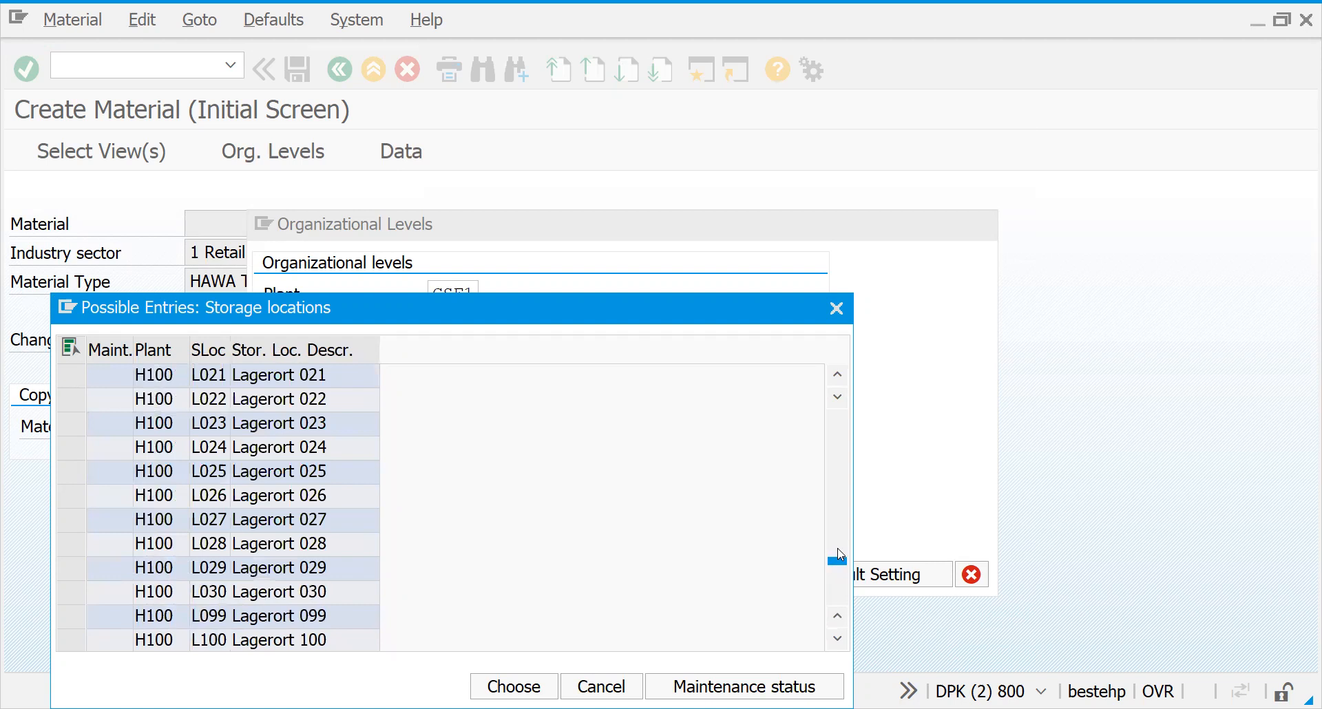
scroll(837, 553, up, 4)
scroll(839, 555, up, 8)
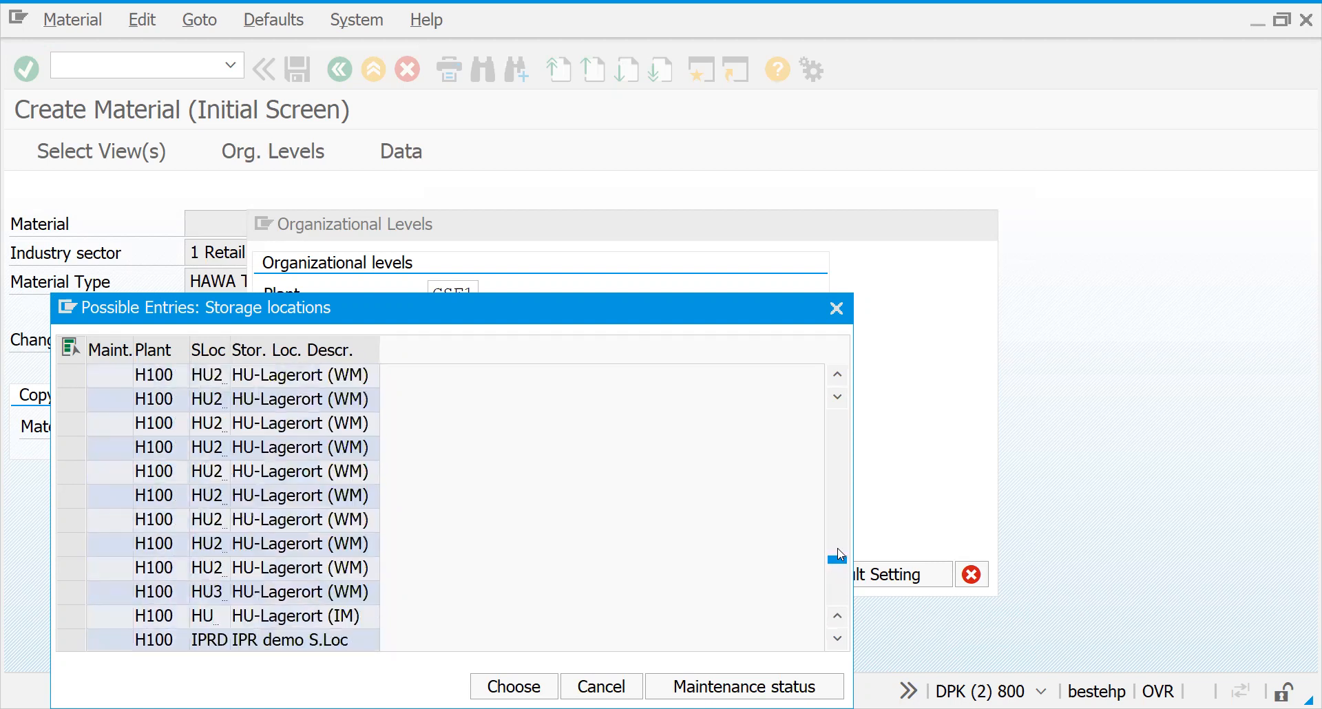
scroll(839, 554, up, 12)
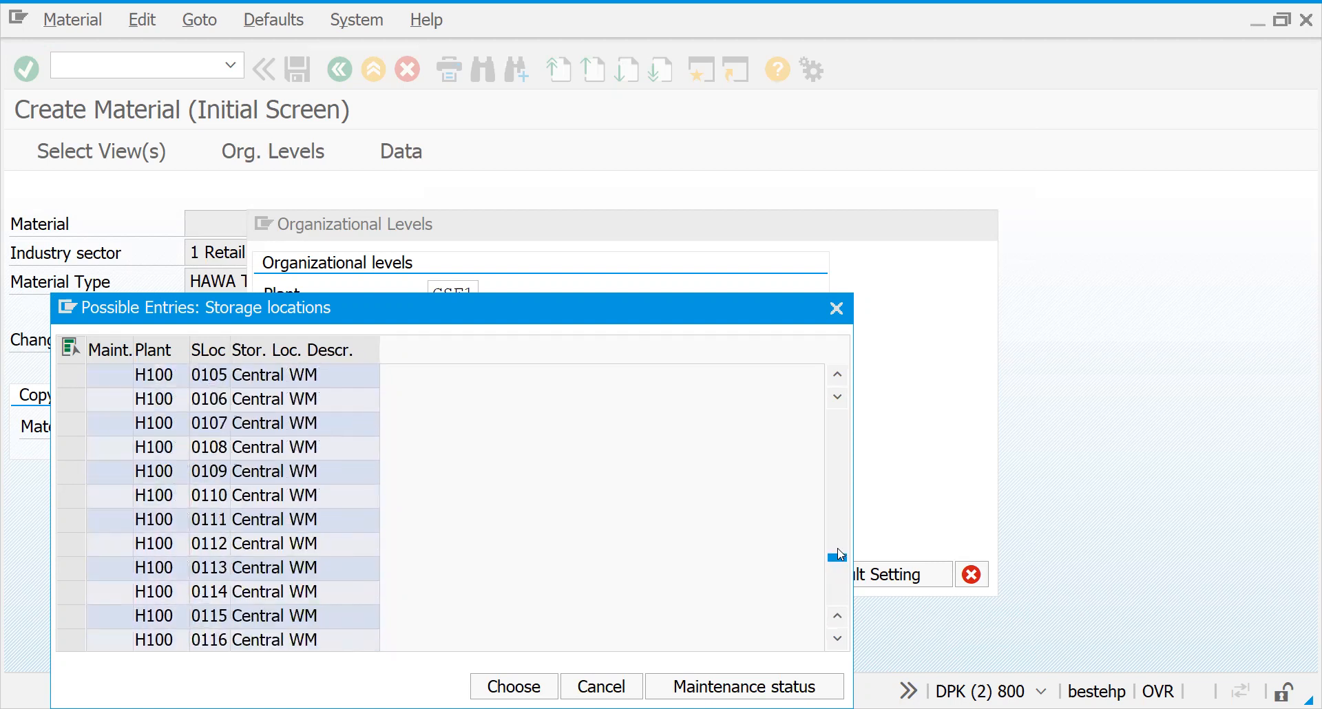
scroll(840, 548, up, 10)
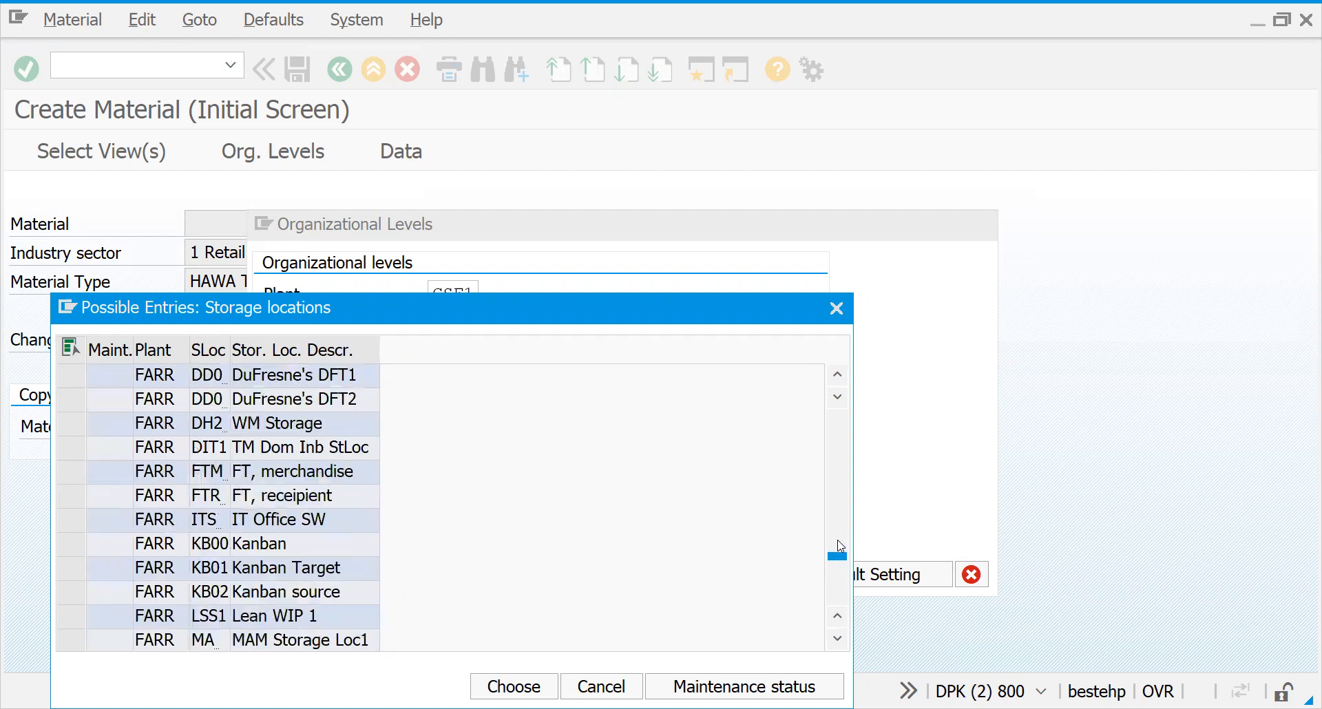
scroll(842, 541, up, 10)
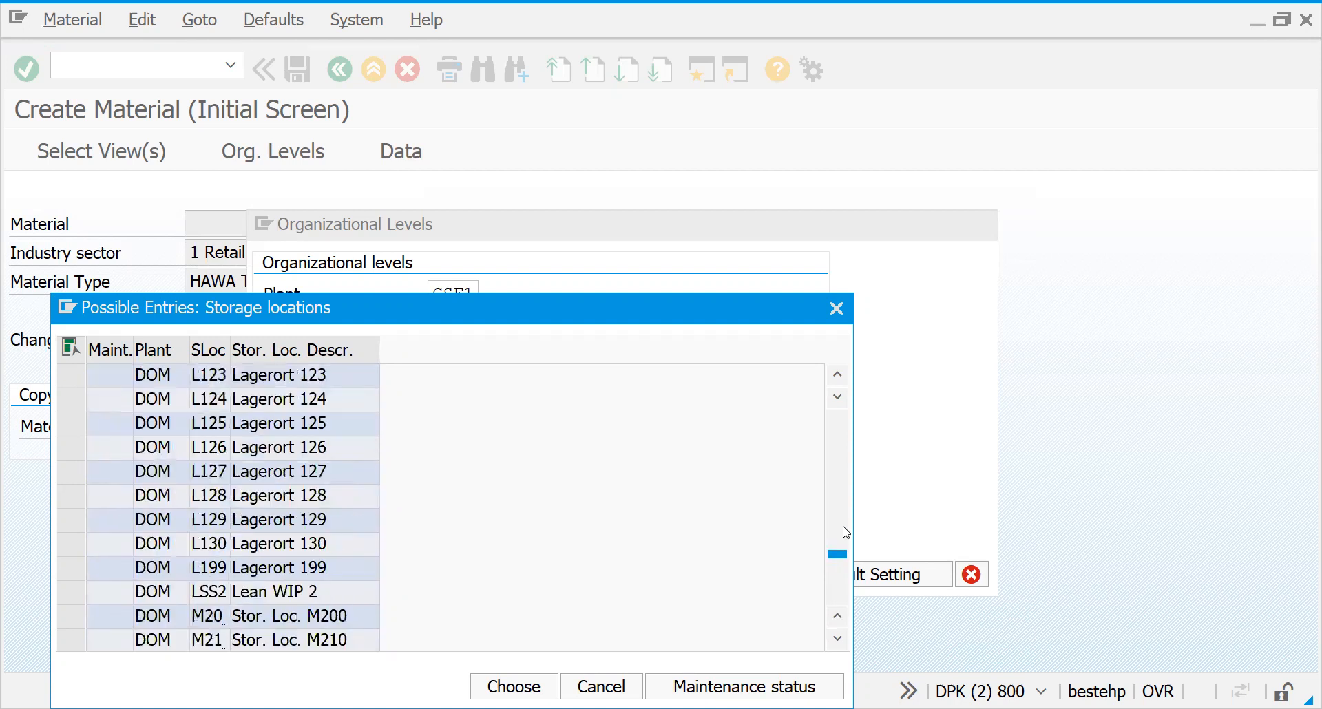
scroll(846, 532, up, 10)
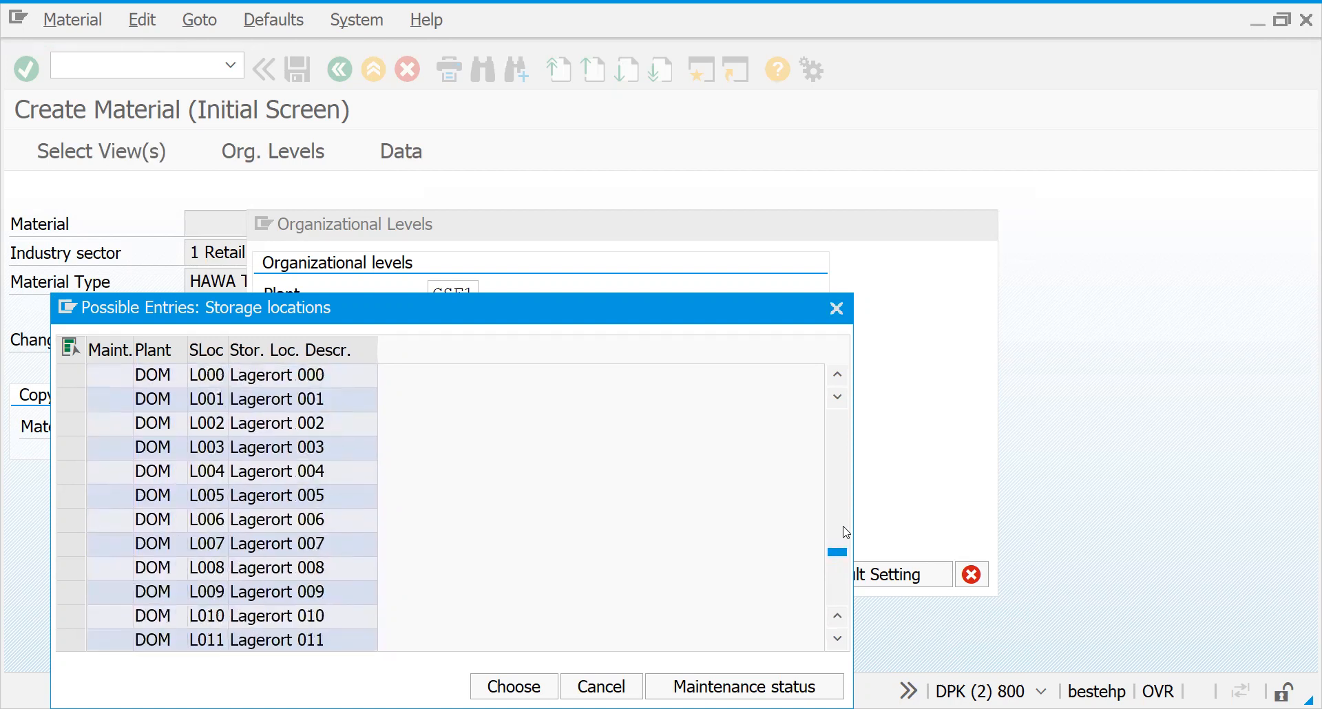
click(840, 310)
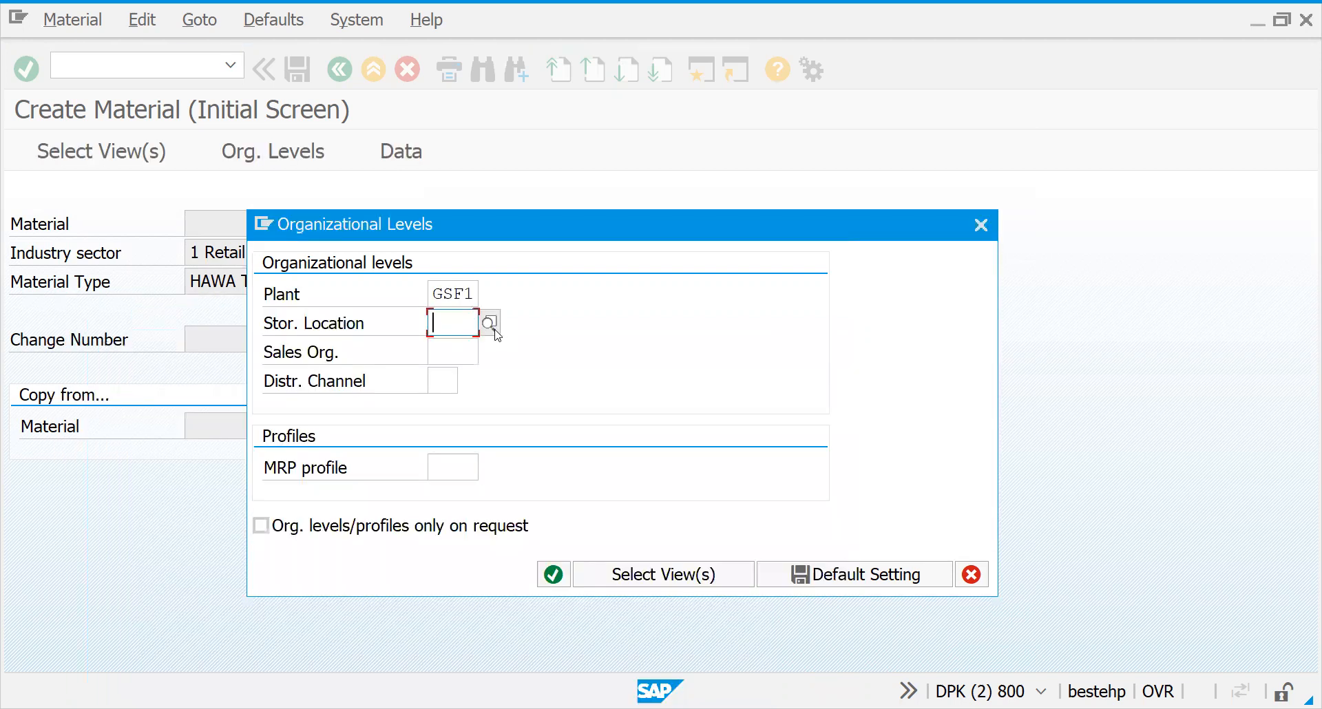
- Try SALE as the storage location, clear it, and cancel the organizational levels
text(SALE)
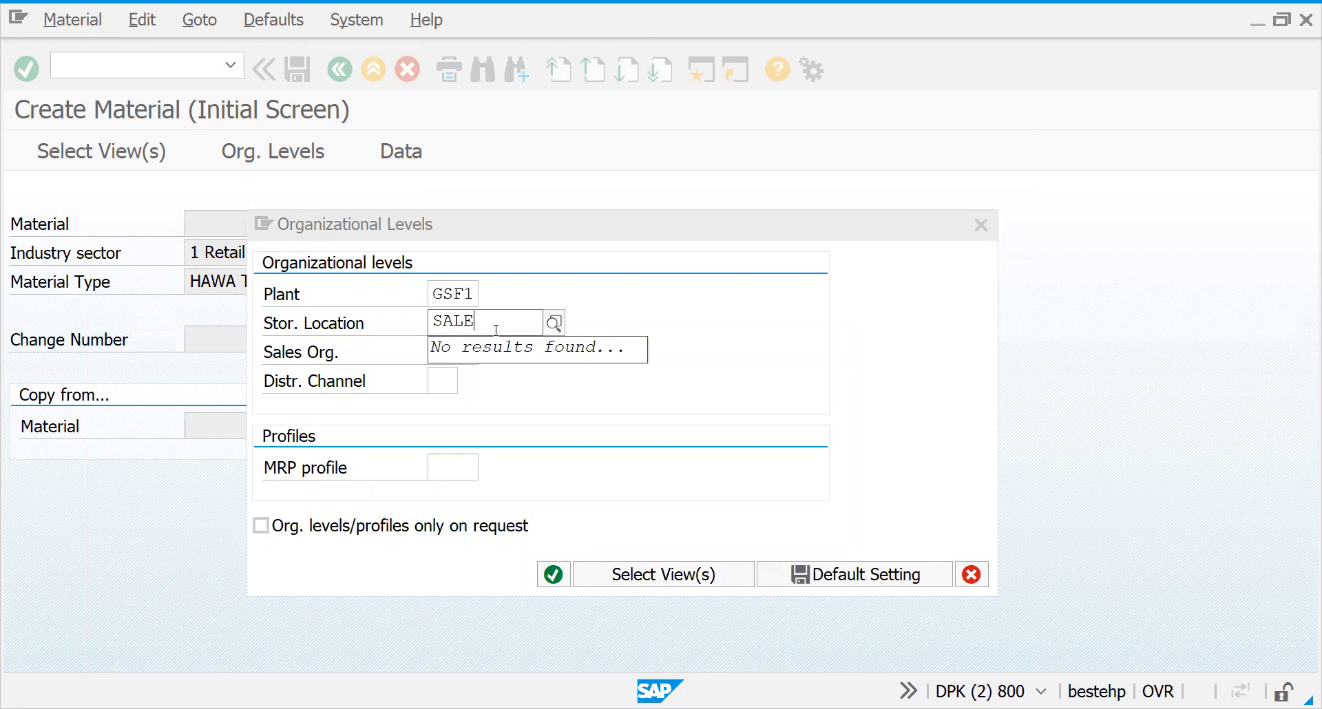
key(BackSpace)
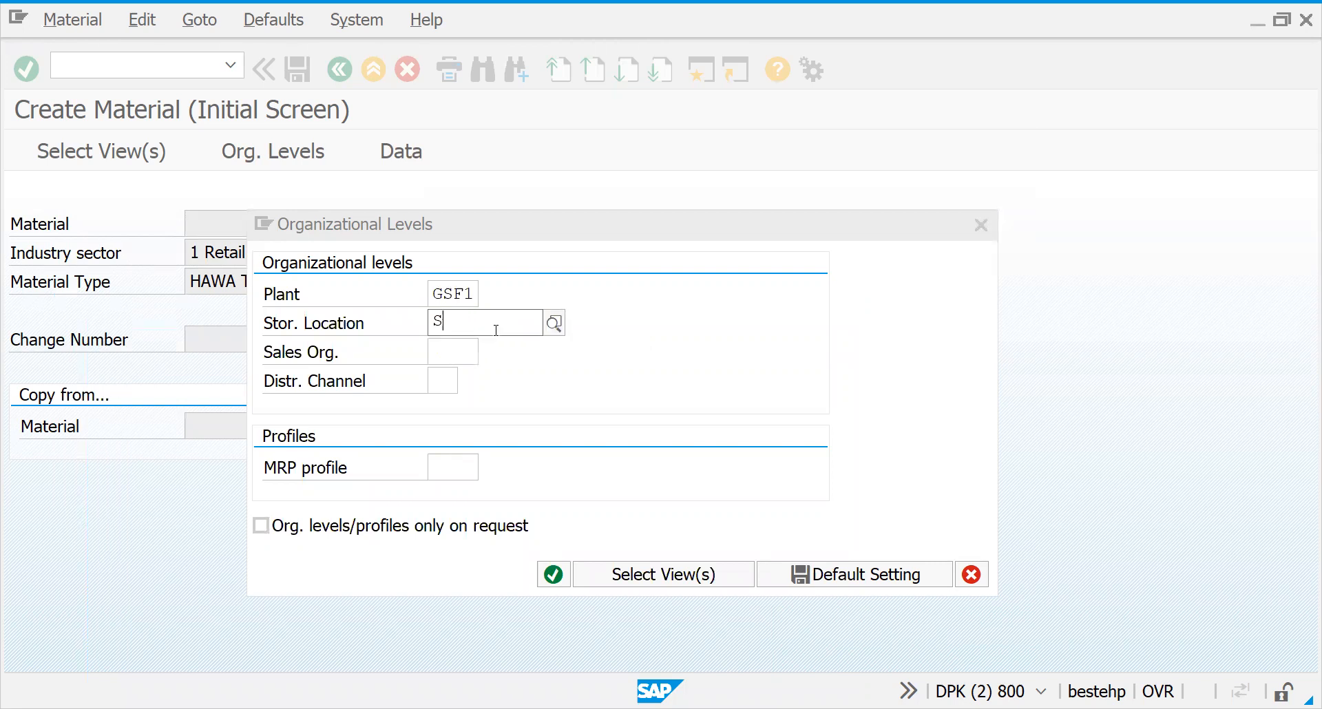
key(BackSpace)
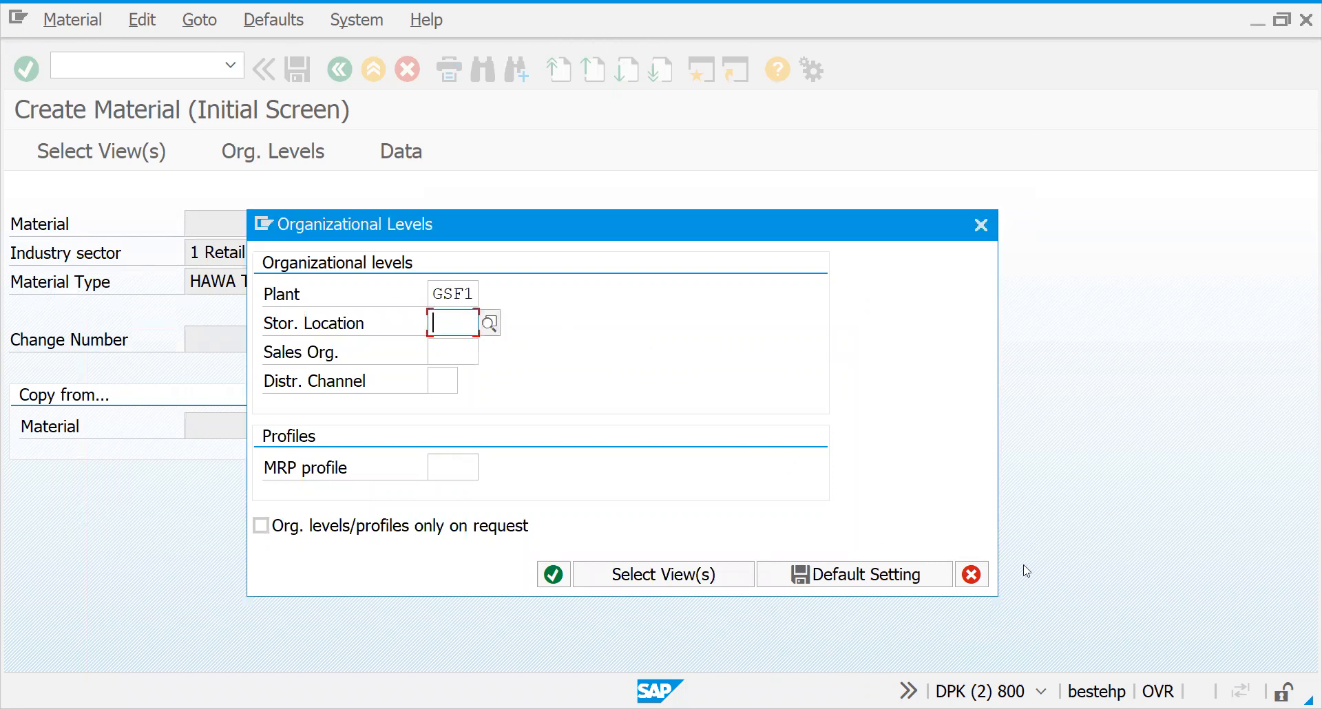
click(971, 581)
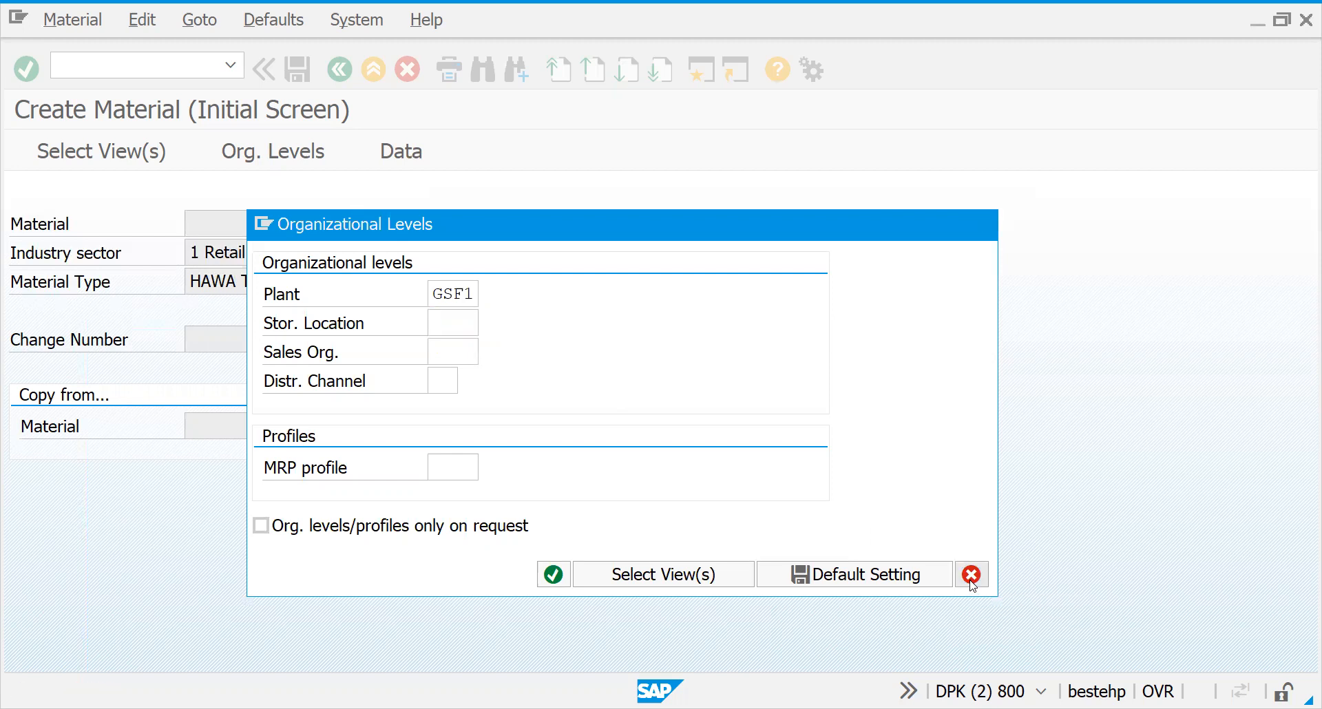
- Switch to the Excel course workbook, check the DEFINTION and ASSIGNMENTS sheets for the storage location, and return to SAP
click(193, 68)
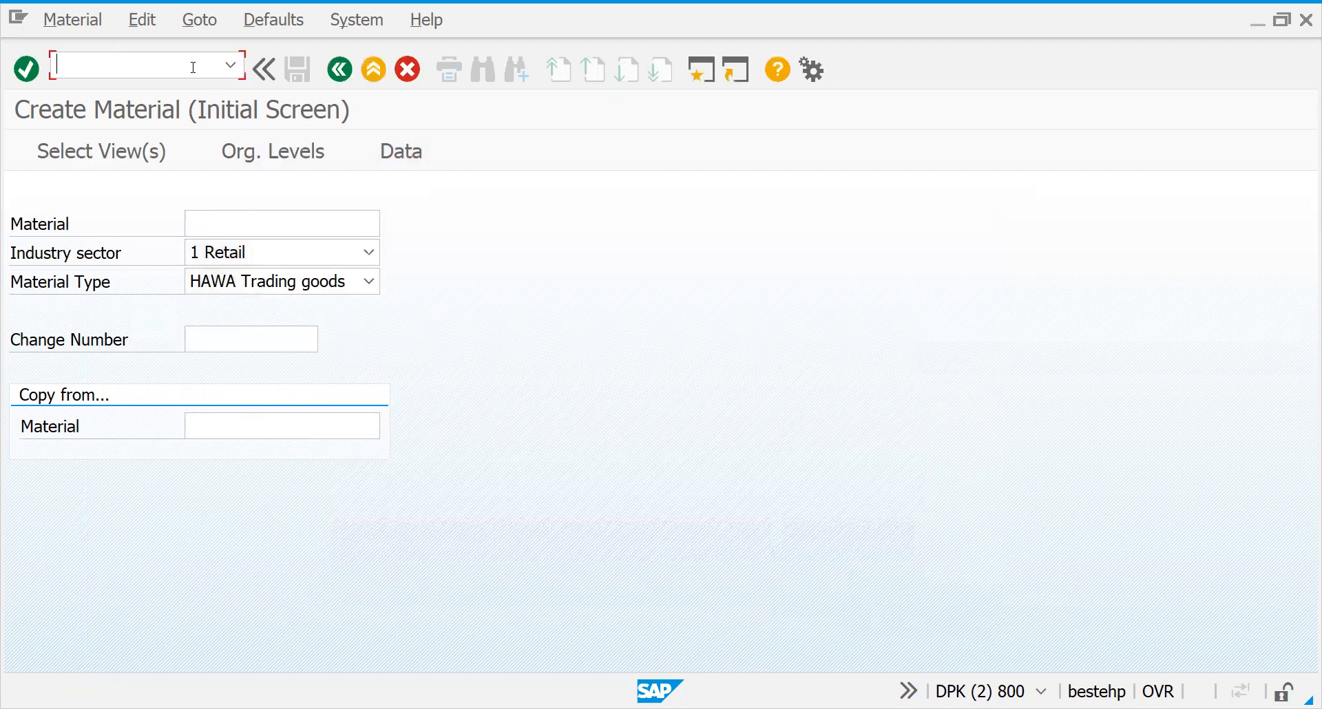
click(847, 115)
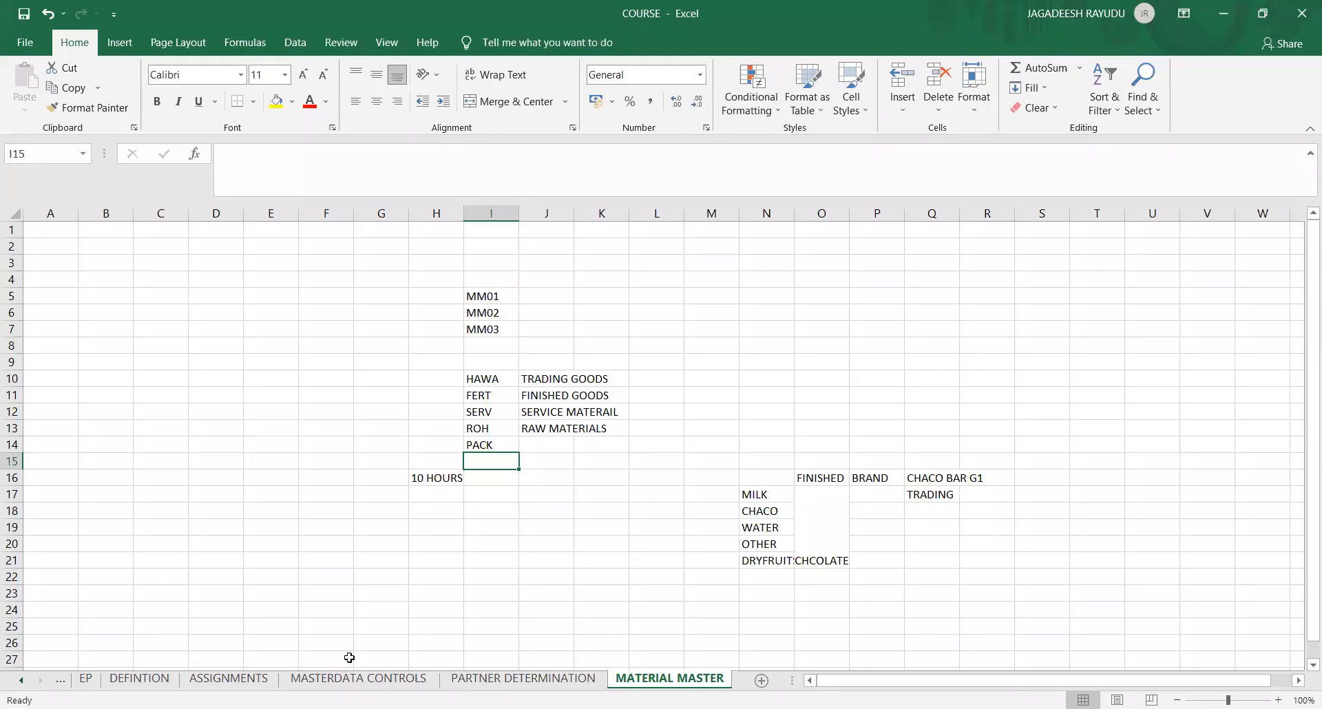
click(140, 679)
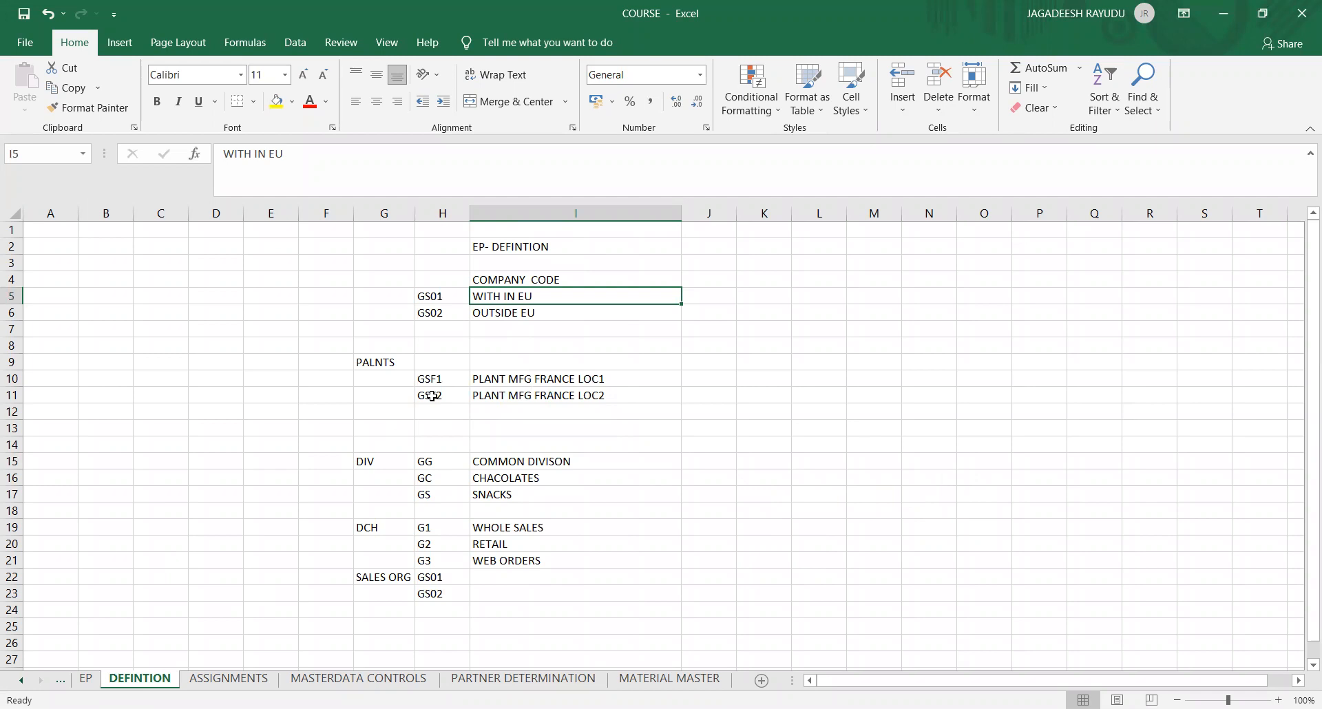
click(238, 681)
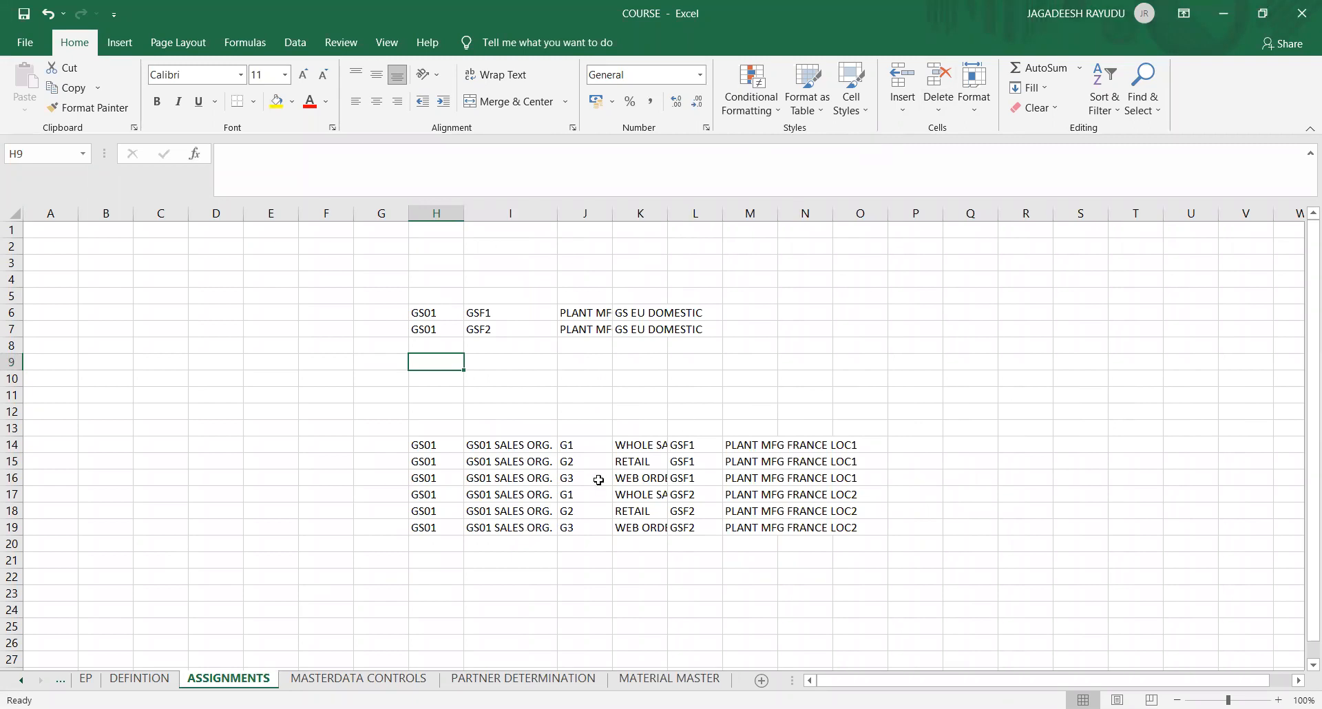
click(1046, 11)
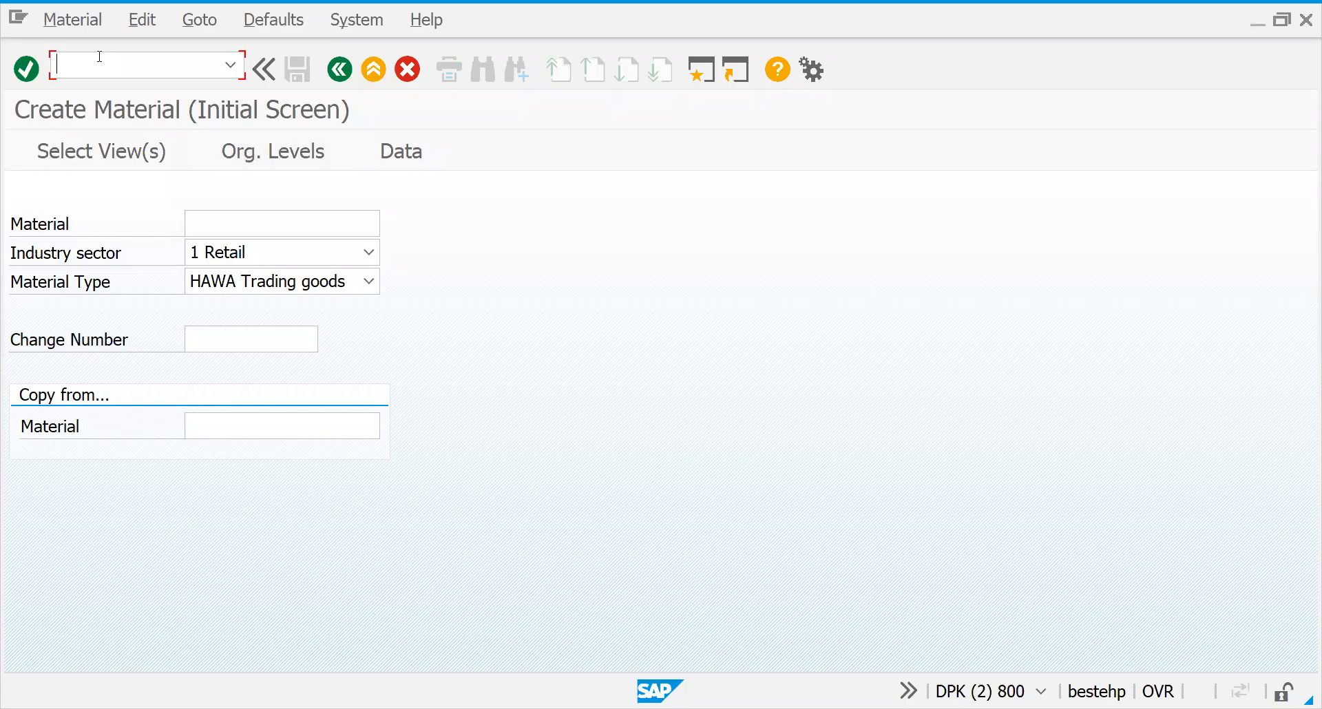
- Leave material creation for transaction SPRO and display the SAP Customizing Implementation Guide
text(/NSPRO)
key(Return)
click(156, 165)
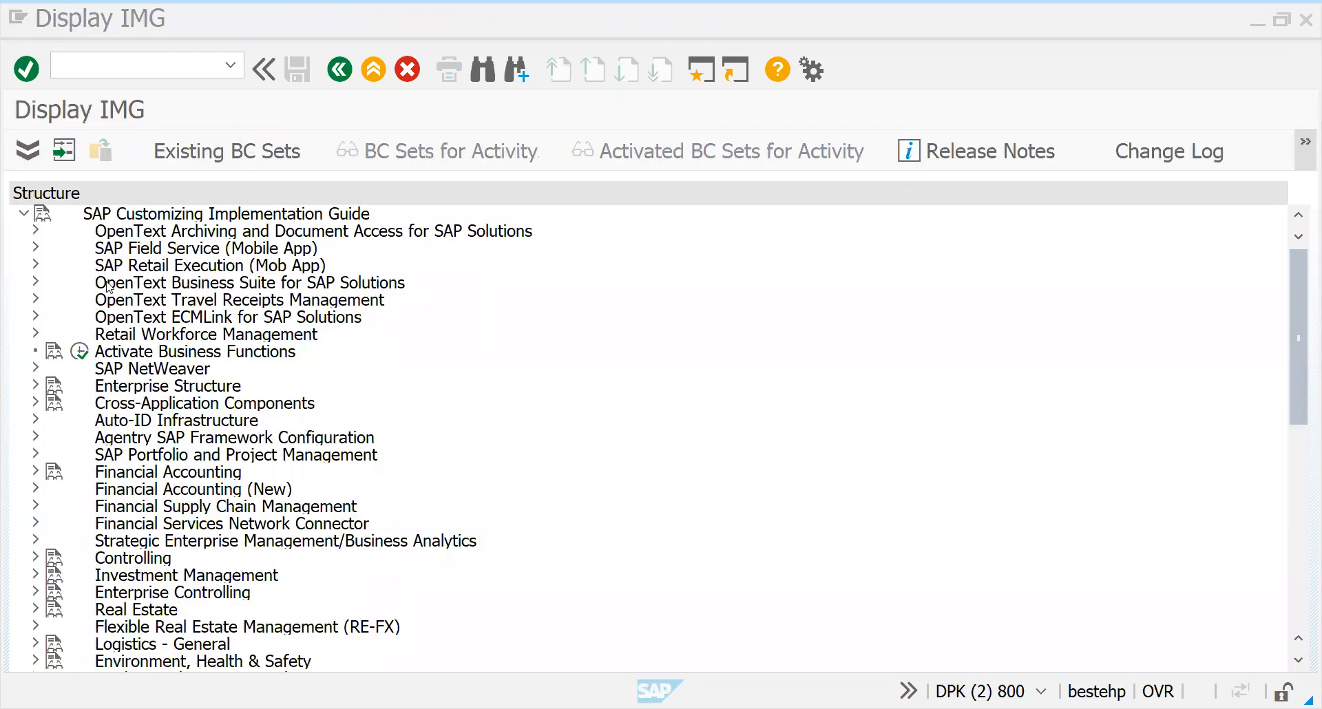
- Open Maintain storage location under Enterprise Structure, Definition, Materials Management for plant GSF1 to view its storage locations
click(35, 385)
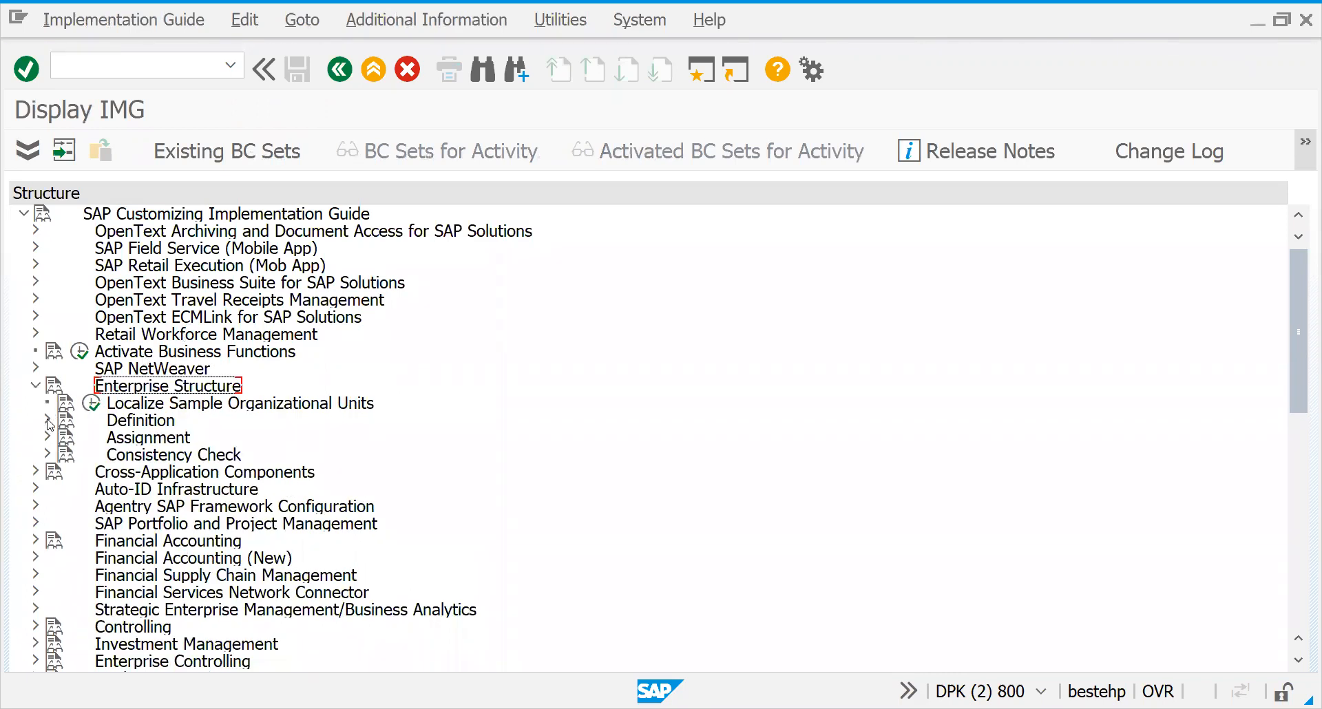
click(48, 422)
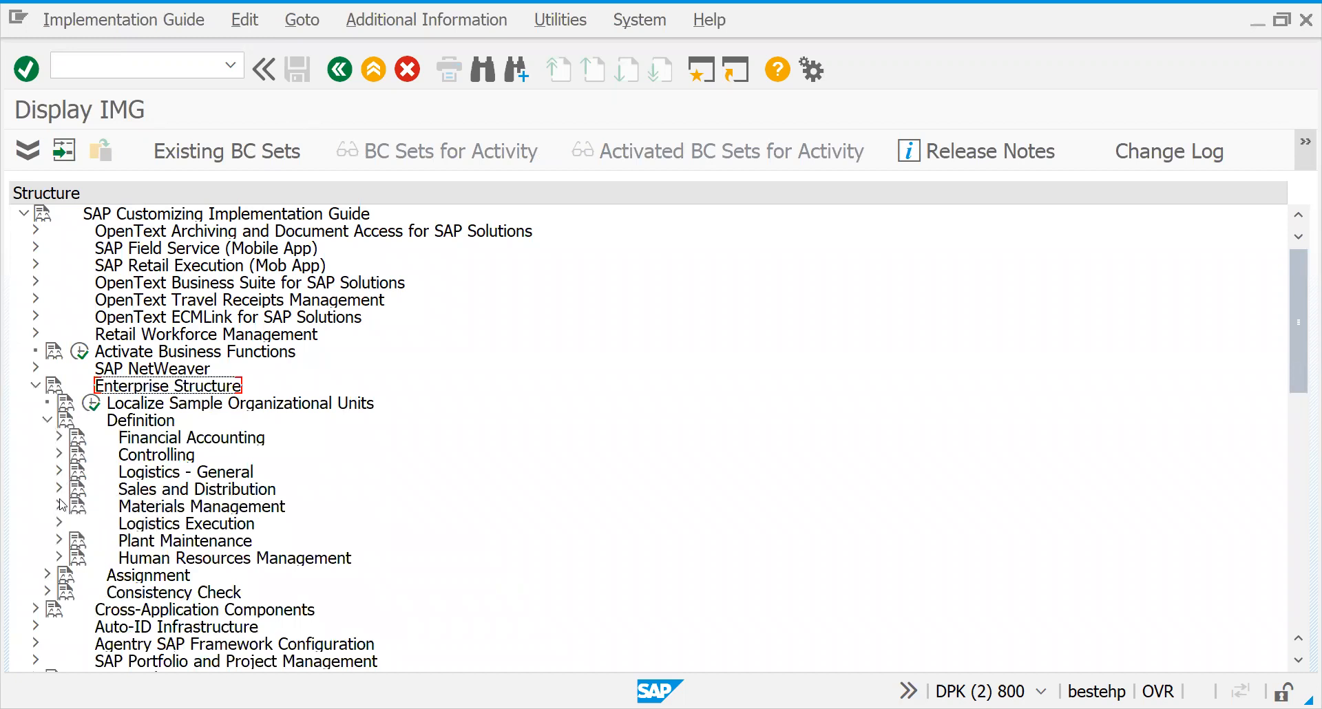
click(59, 471)
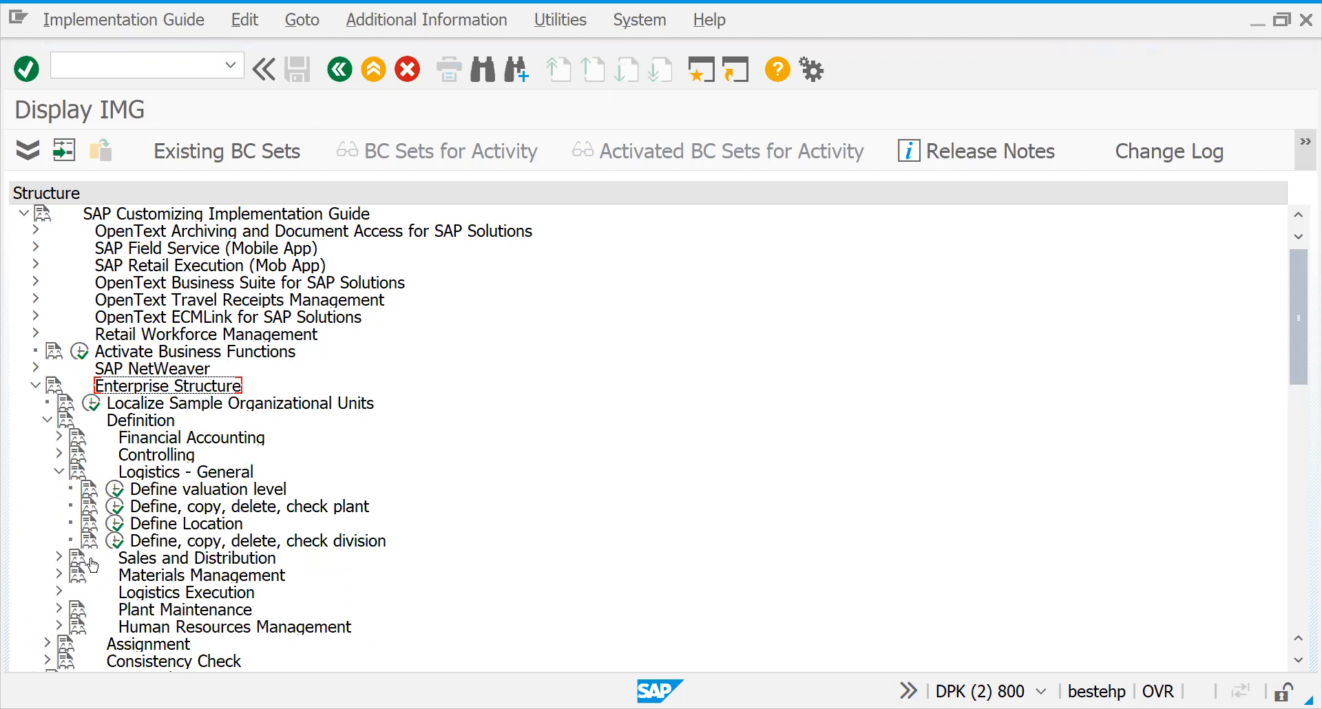
click(58, 575)
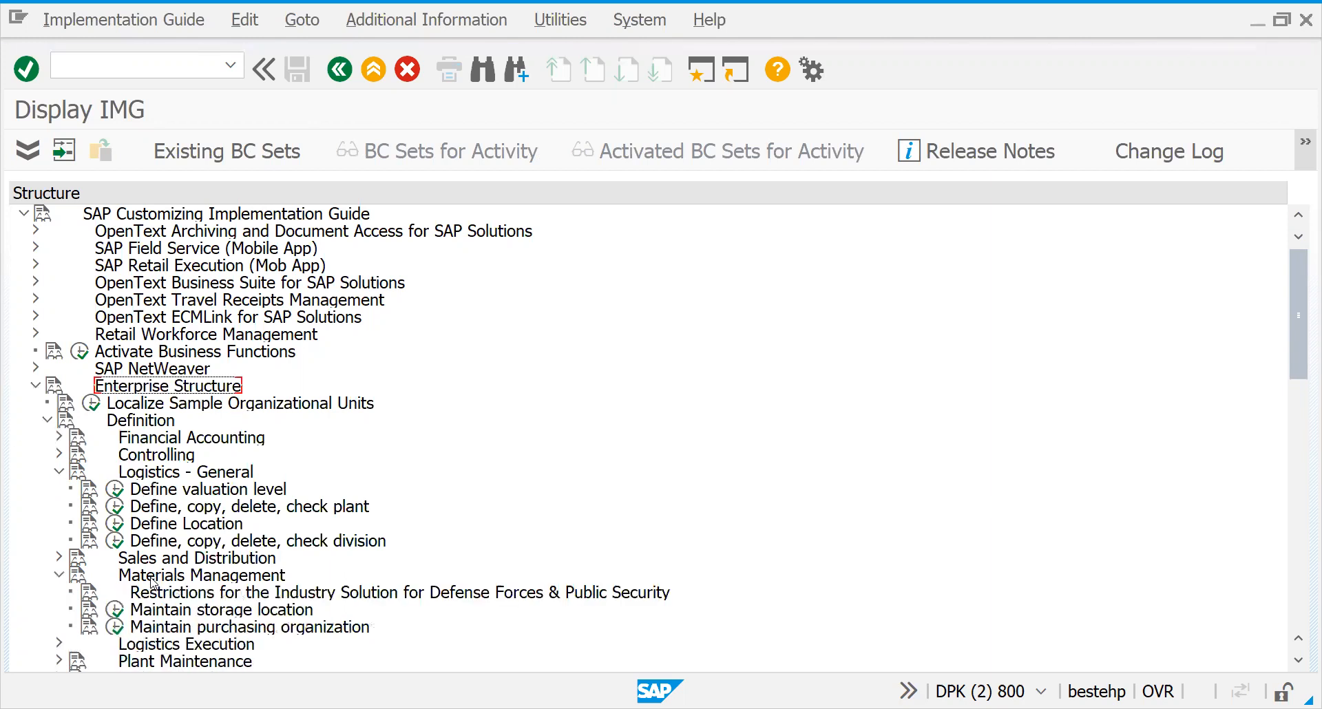
click(118, 611)
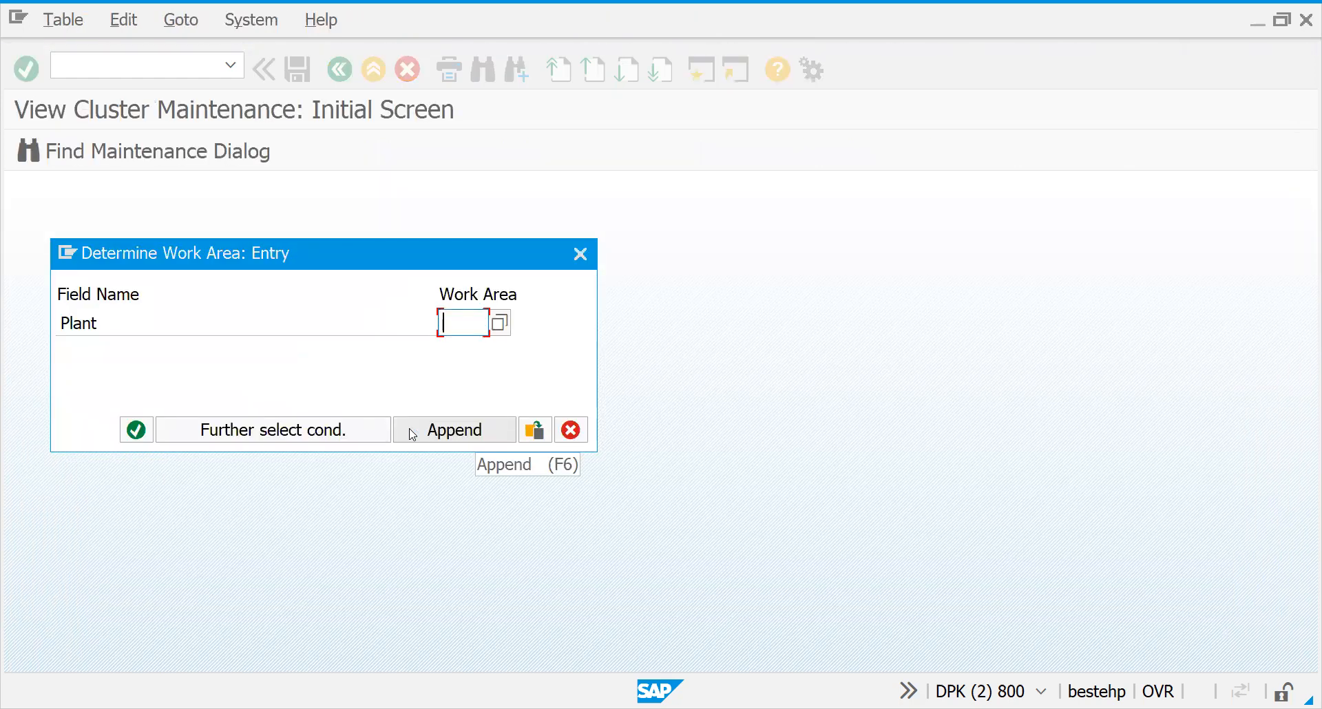
text(GSF1)
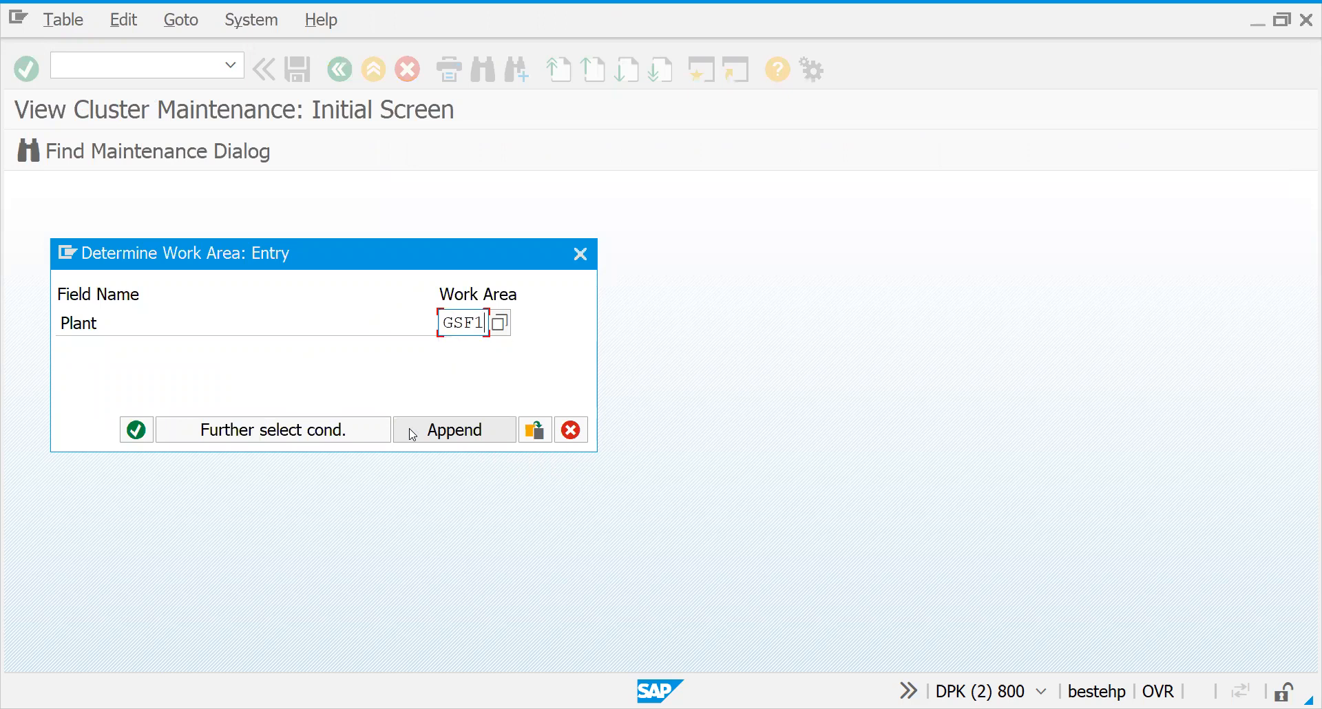
key(Return)
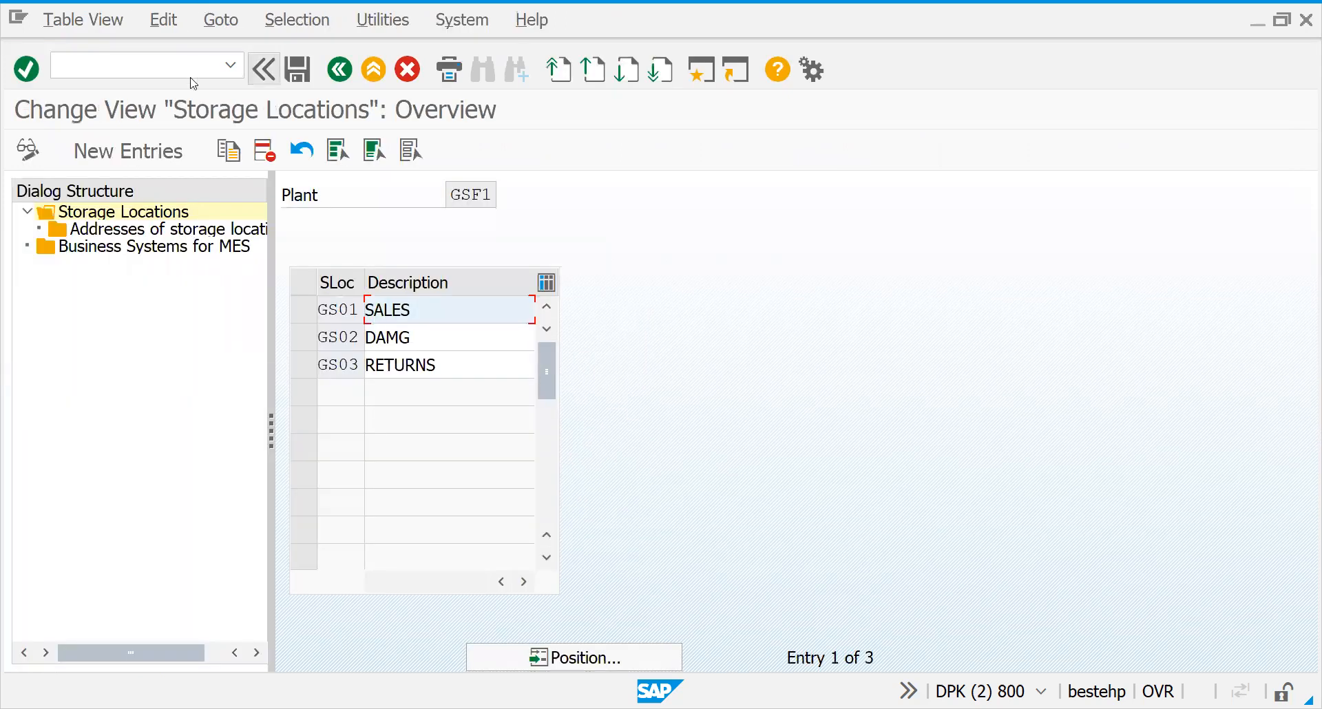
- Start MM01 in a new session and open the organizational levels for the trading goods material with its default views
click(147, 68)
text(/OMM01)
key(Return)
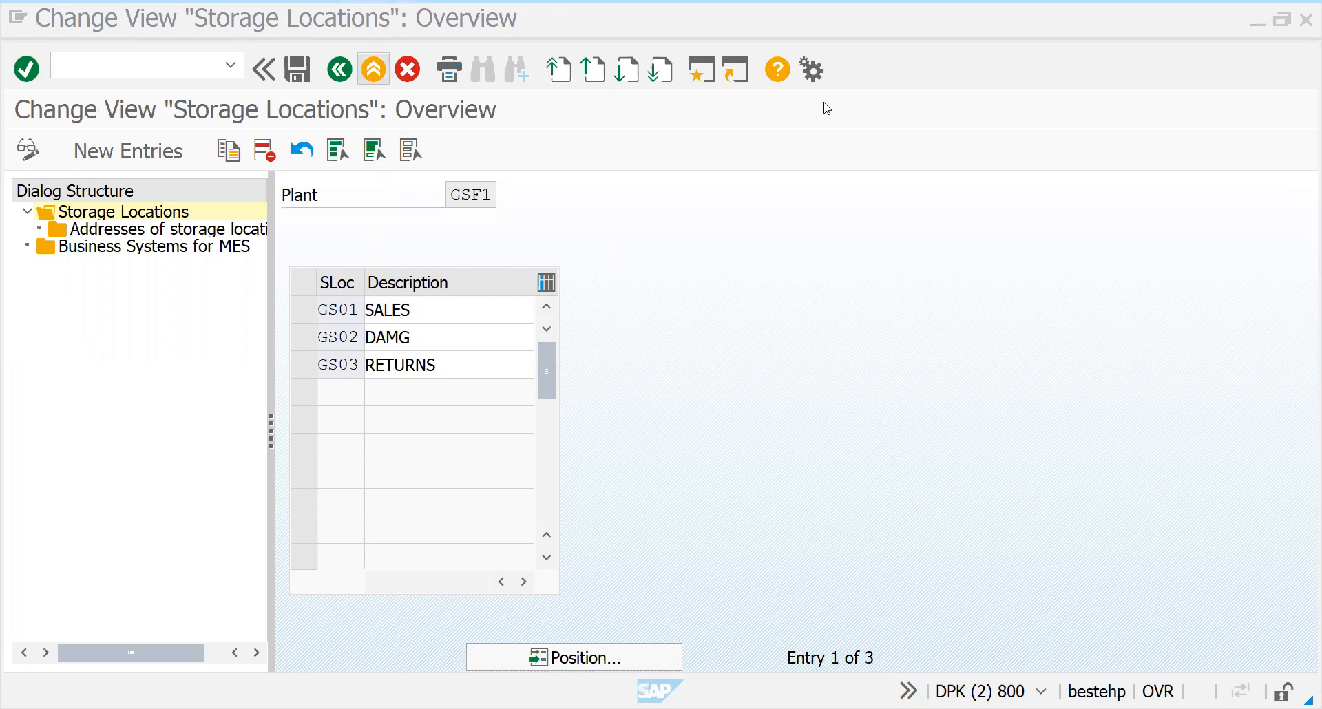
click(146, 159)
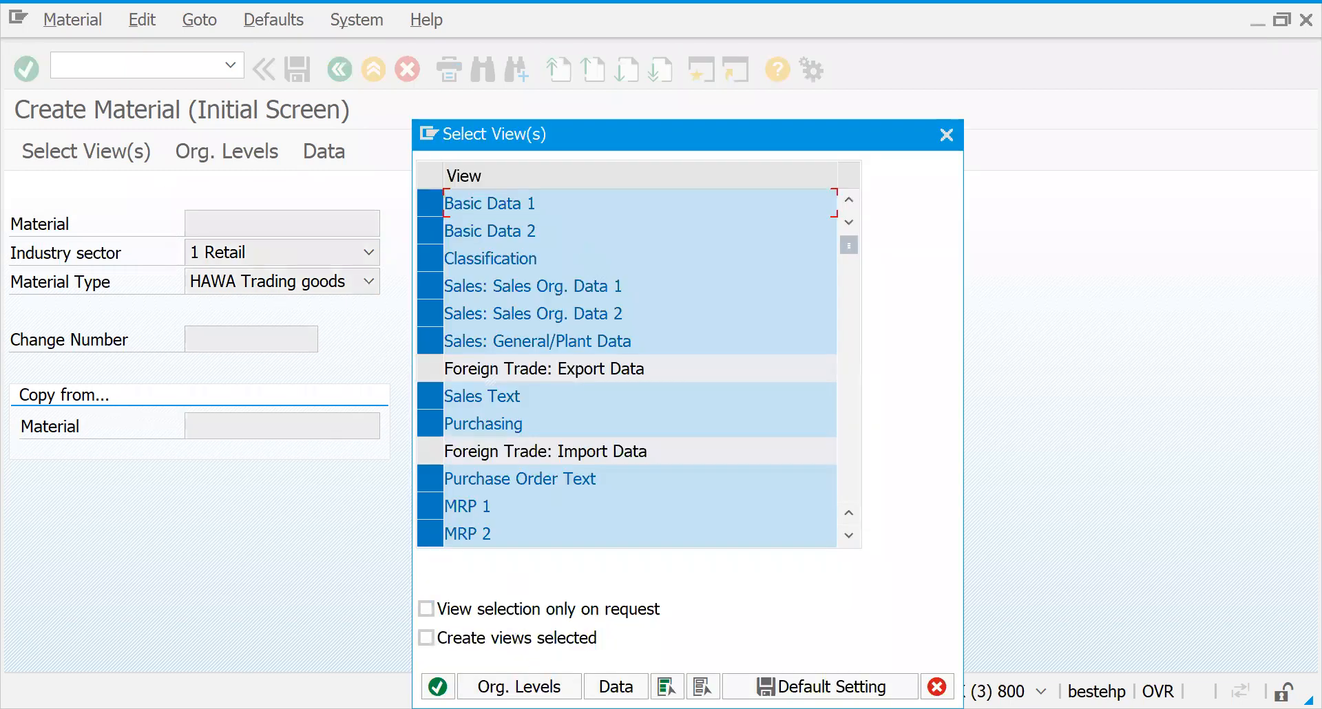
click(519, 686)
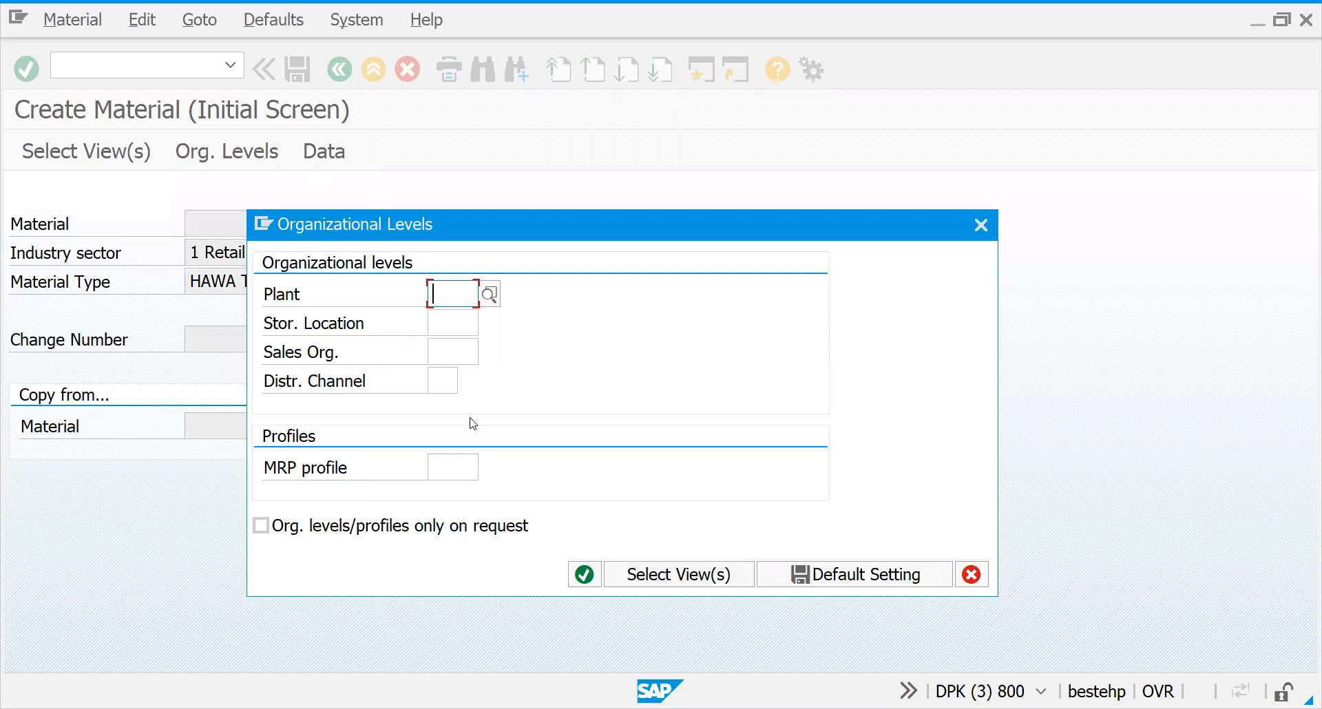
- Enter plant GSF1 and storage location GS01 in the organizational levels
text(G)
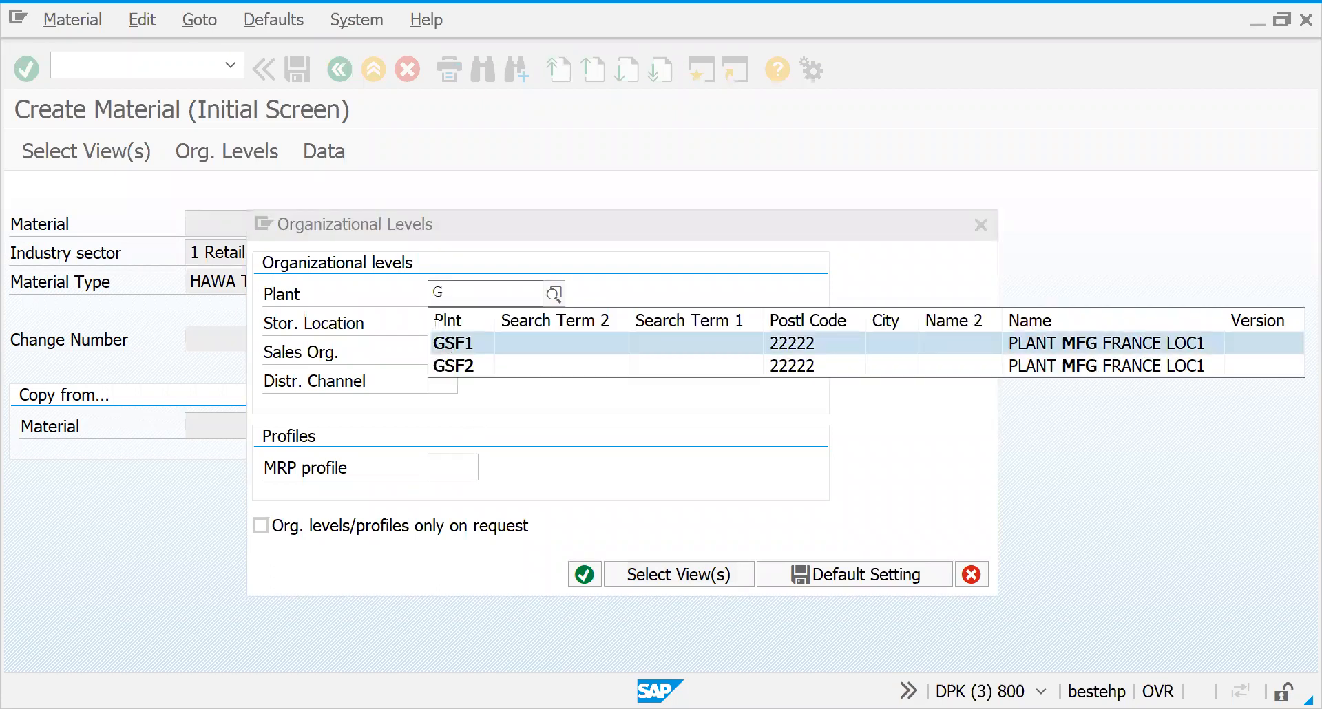
key(Tab)
text(GS)
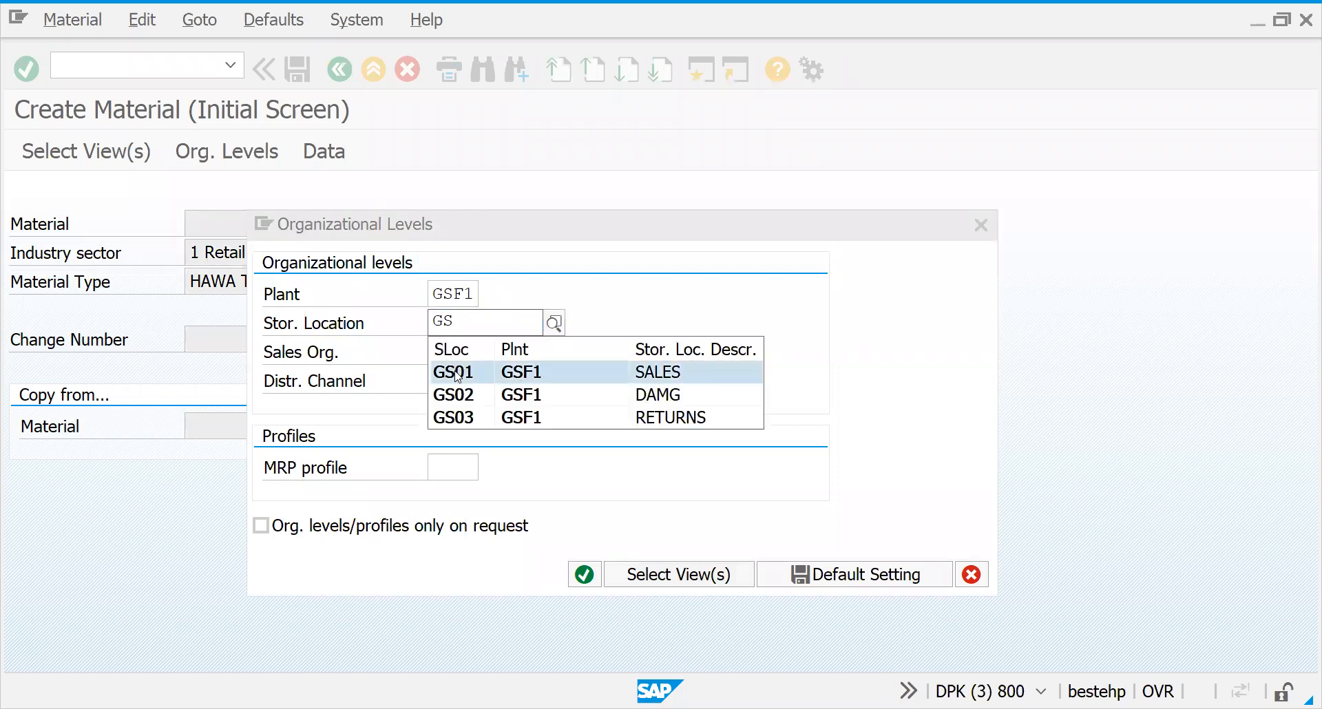
click(457, 375)
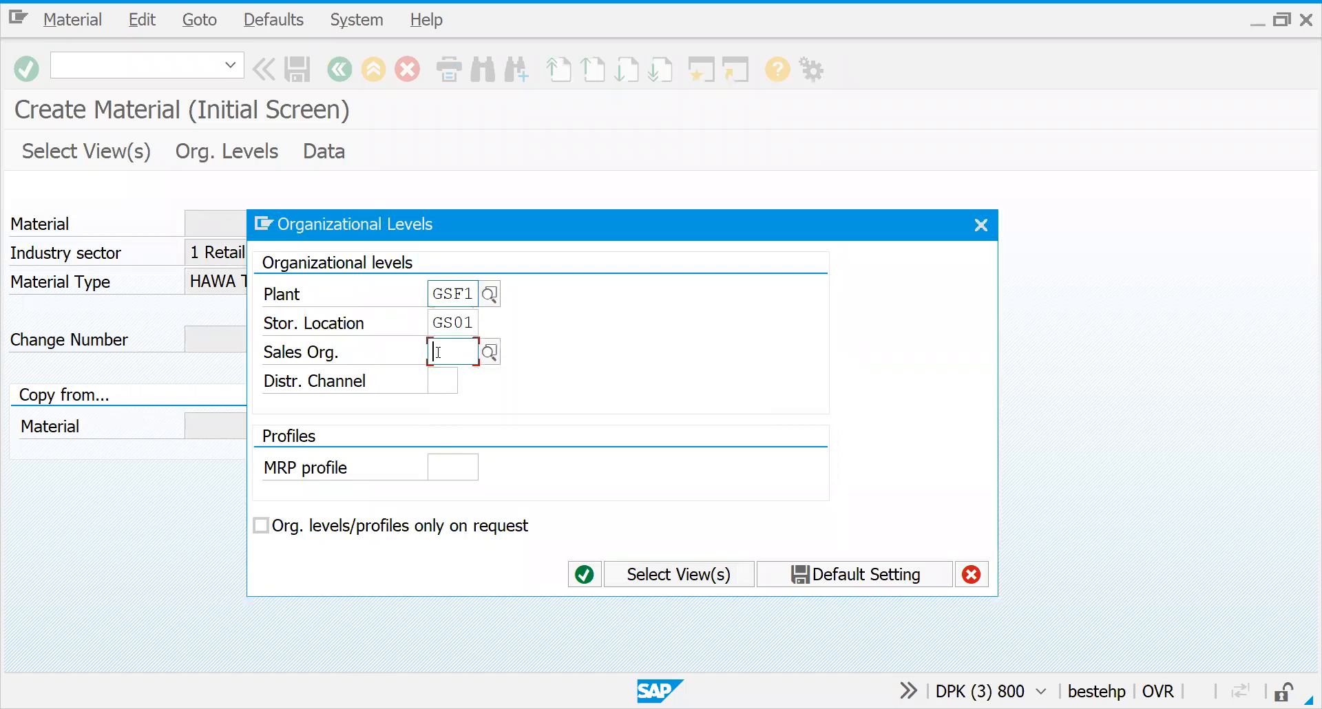
- Enter sales organization GS01 and distribution channel G1, then save the organizational levels as the default setting and continue to Basic data 1
text(GS01)
click(482, 351)
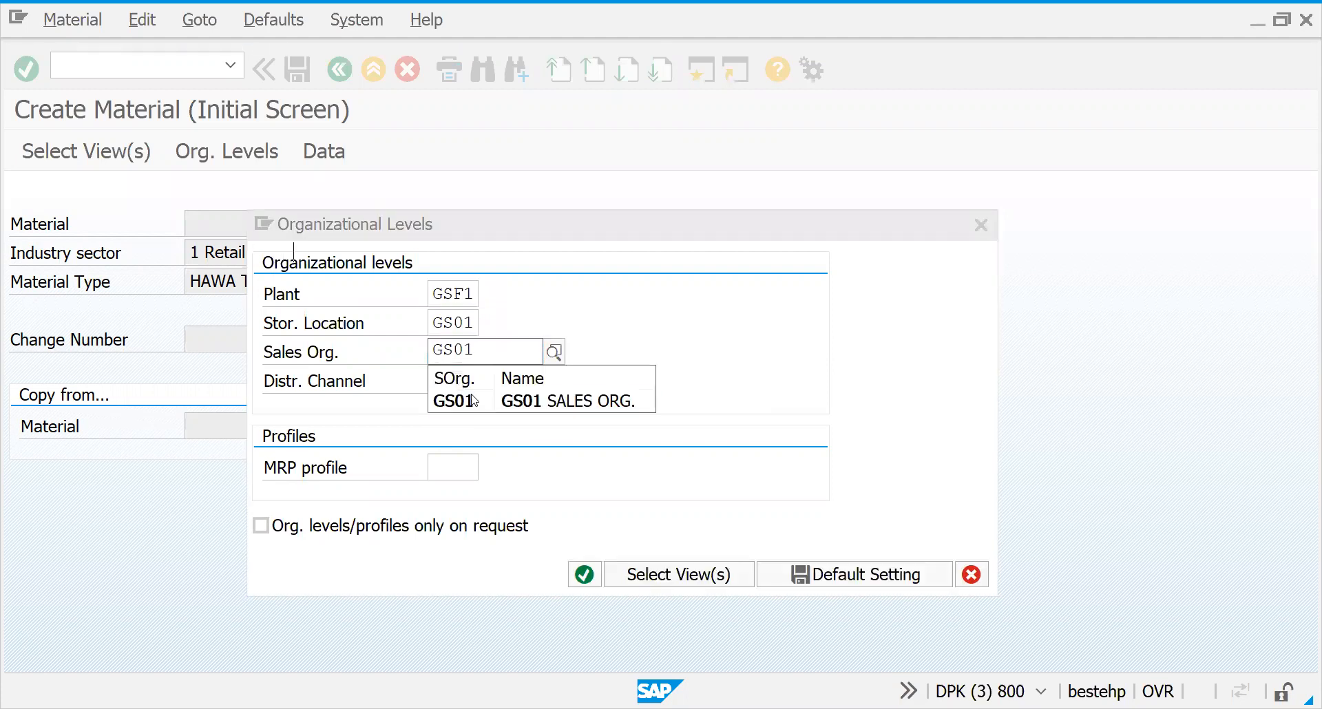
click(484, 404)
click(441, 380)
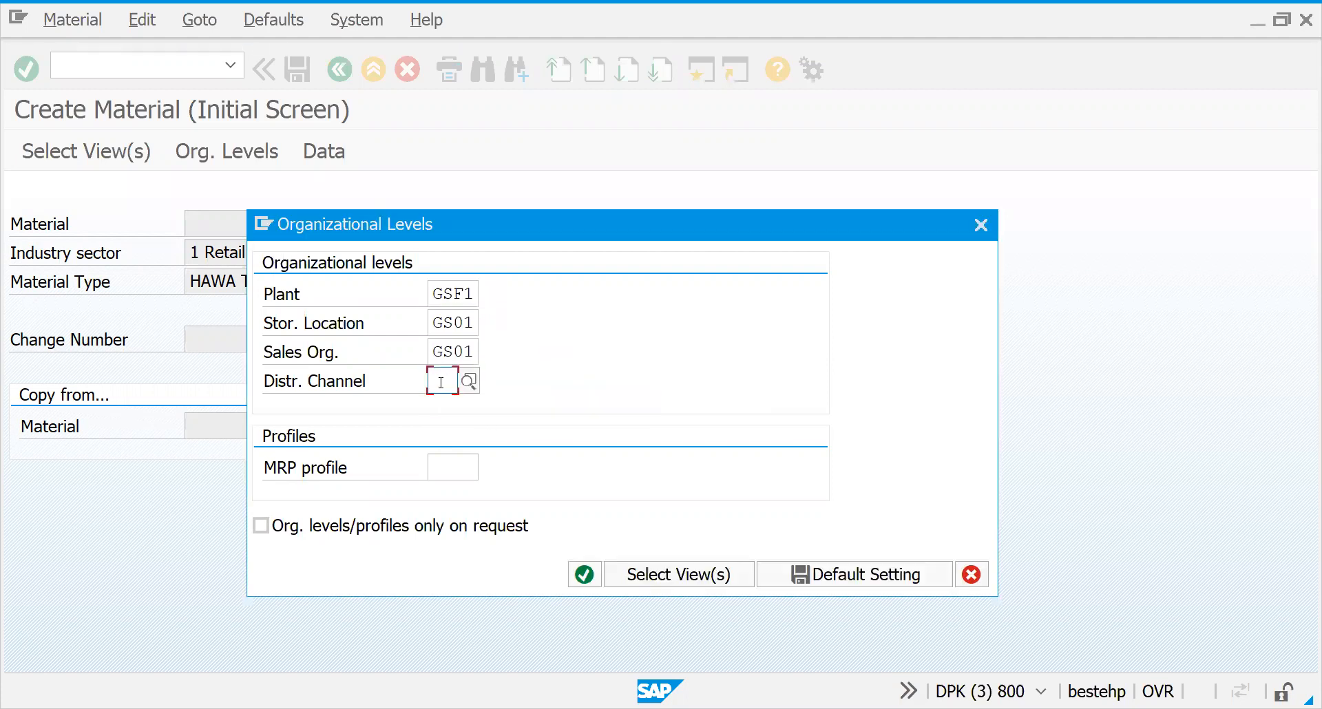
text(G)
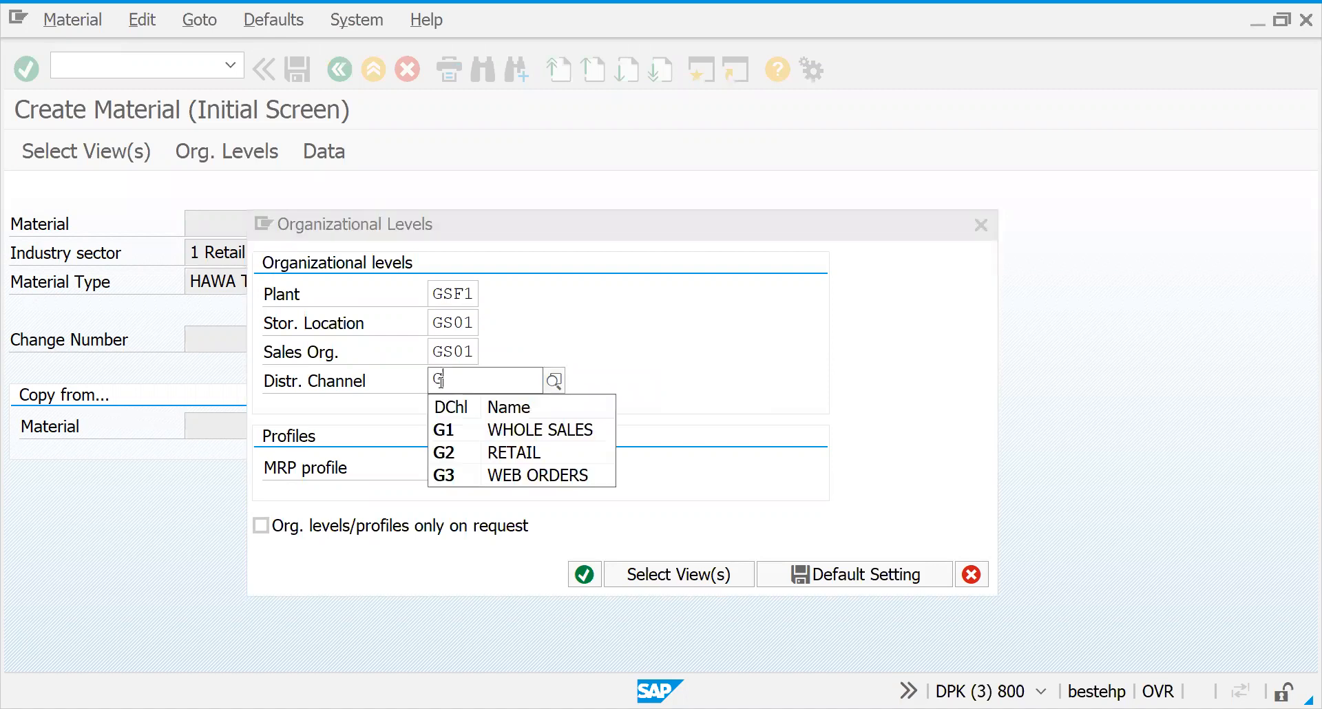
click(453, 431)
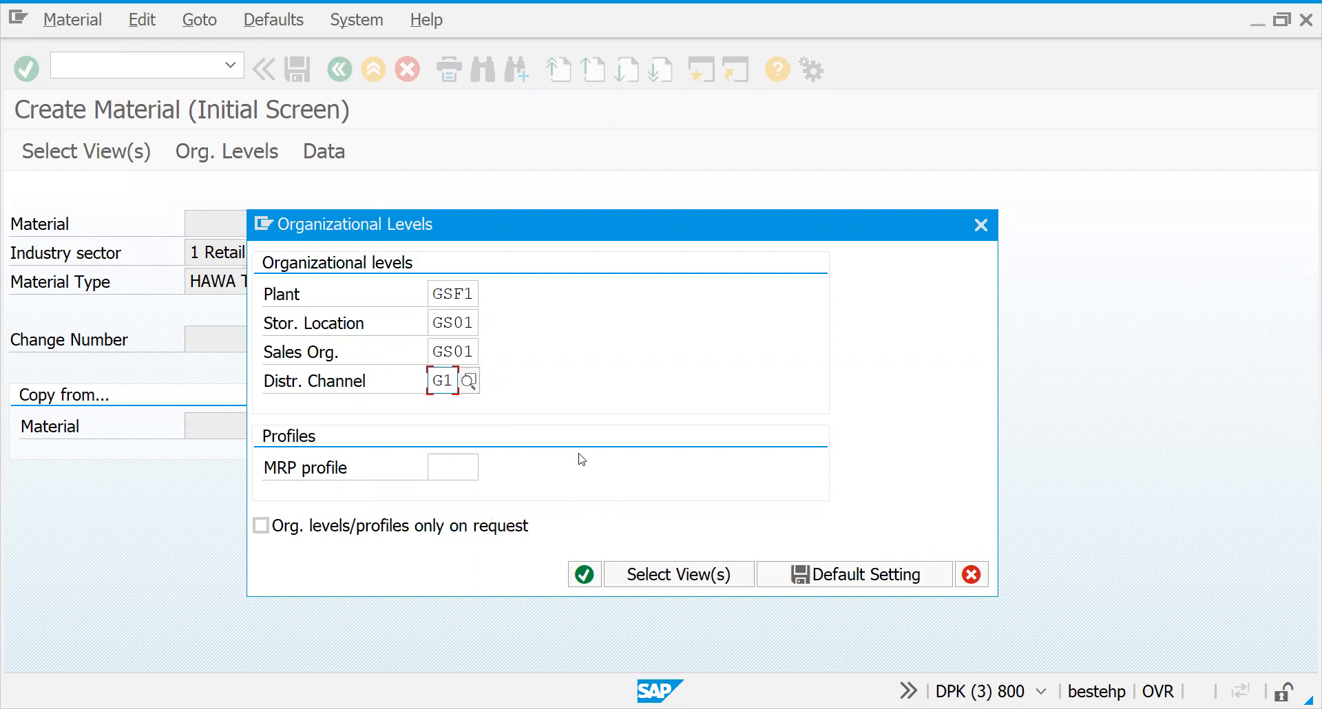
click(819, 573)
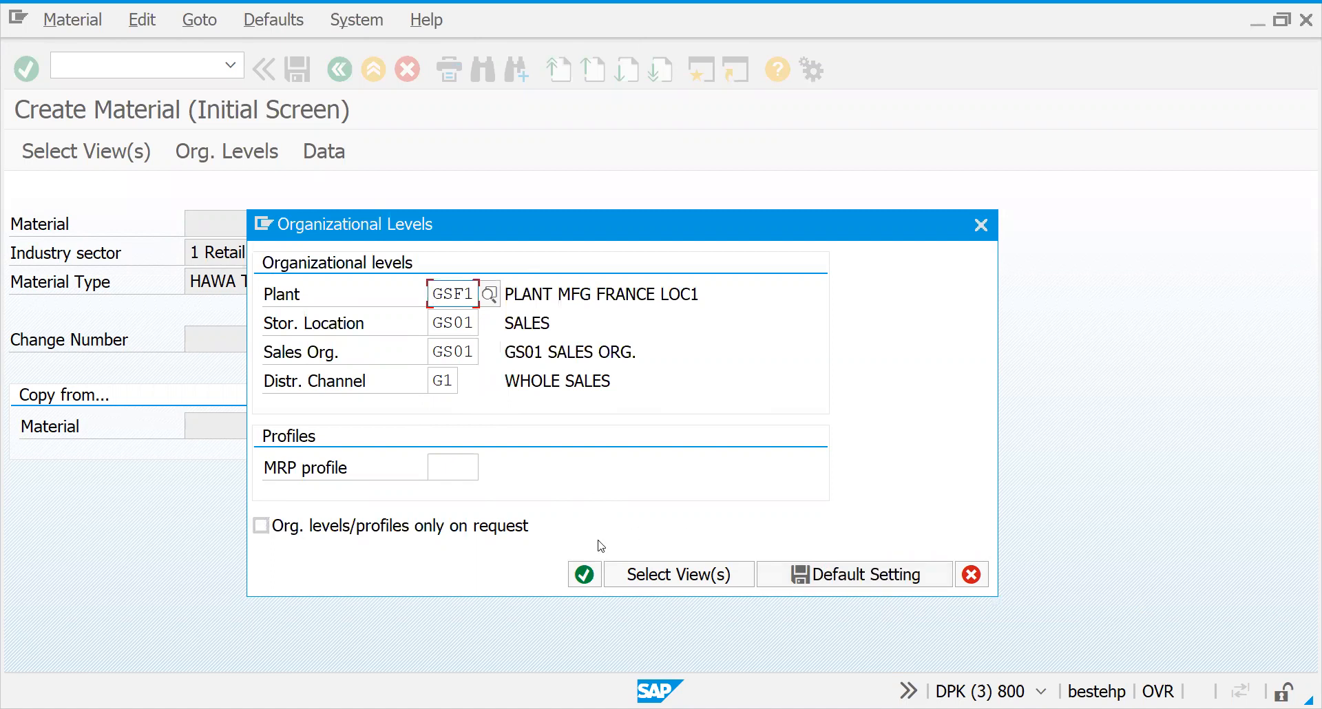
click(583, 576)
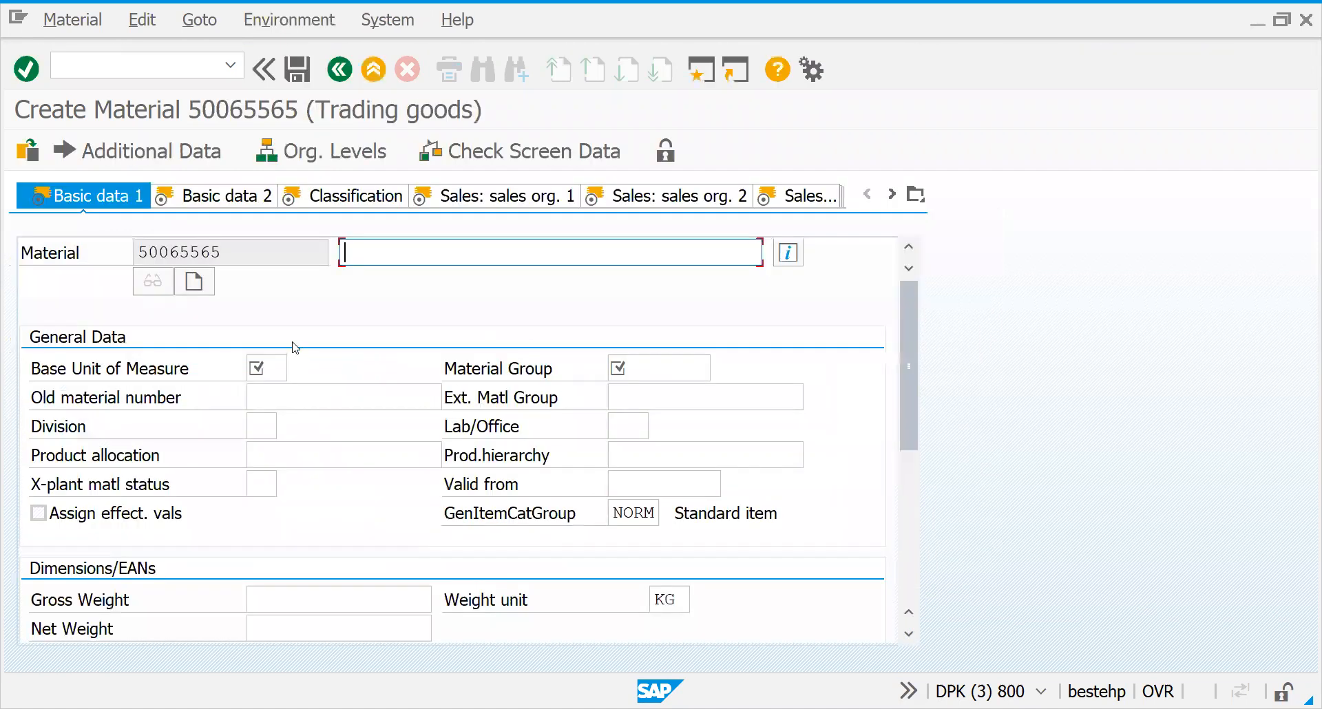
- Enter CHACO BAR 100G as the description of the new trading goods material
double_click(216, 253)
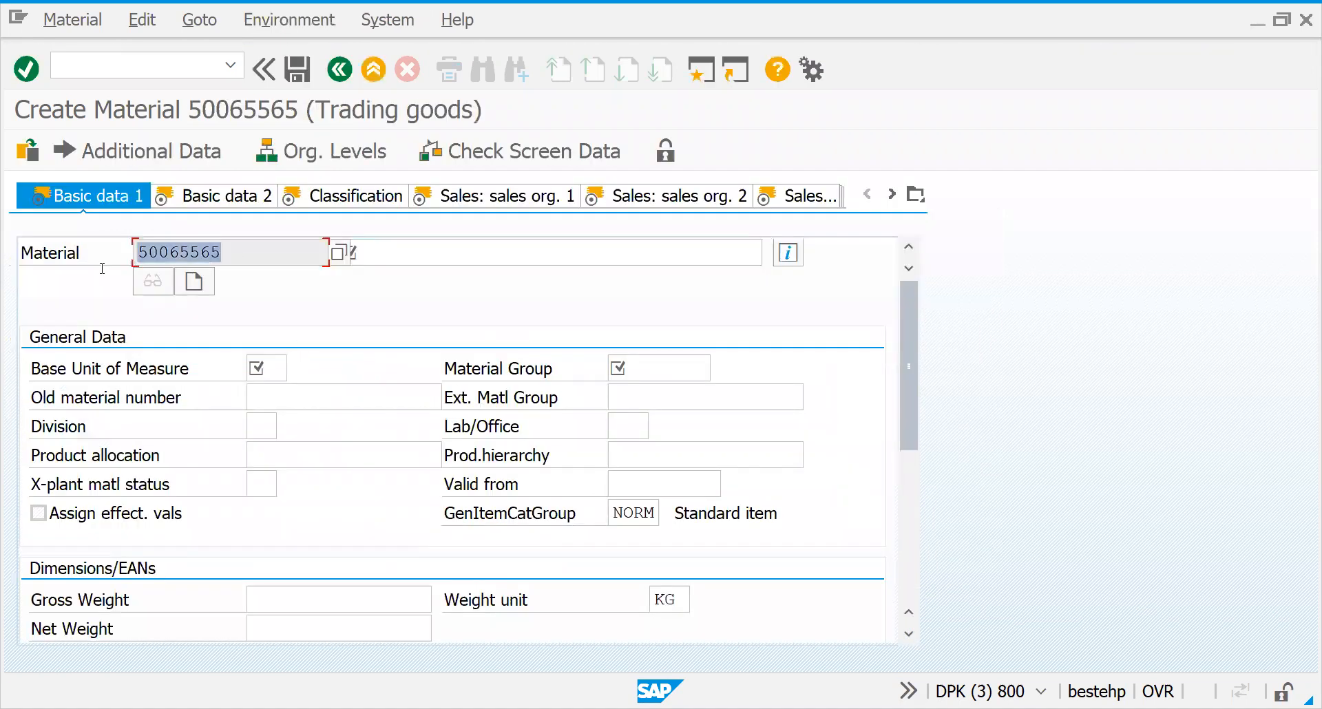
click(396, 256)
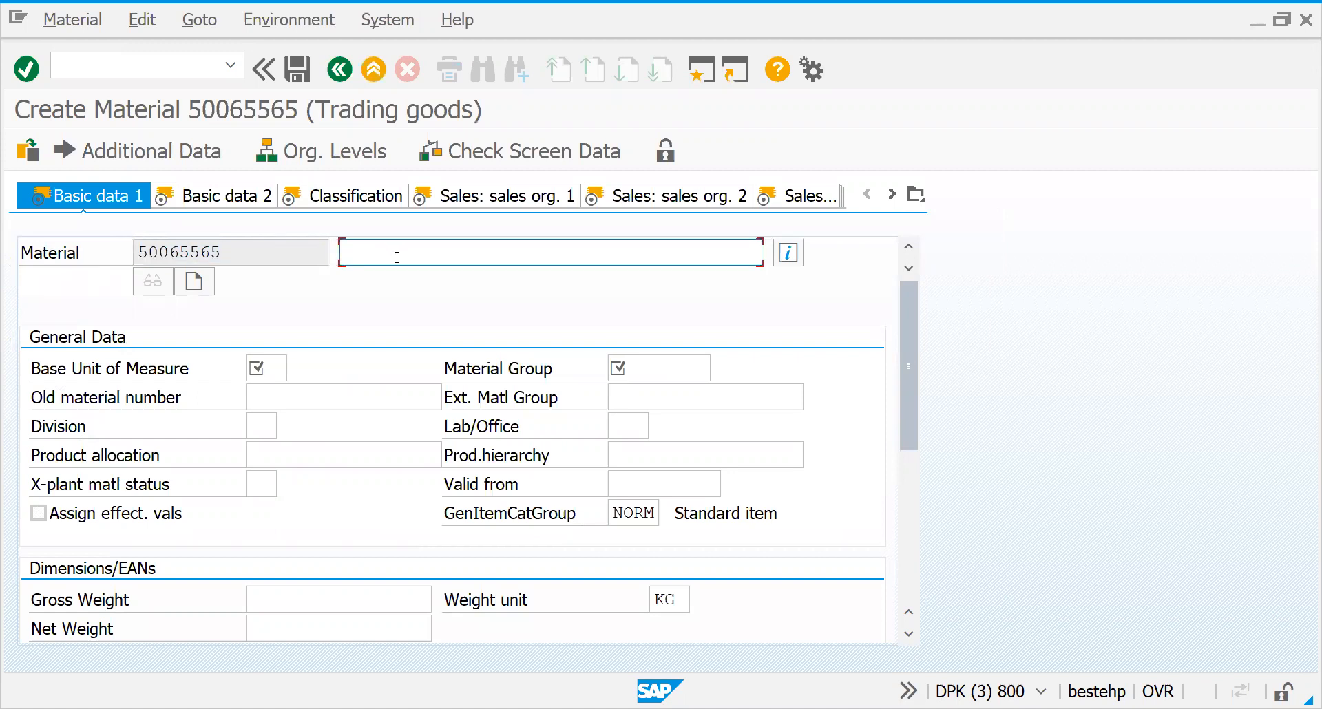
text(CHACO BAR 100)
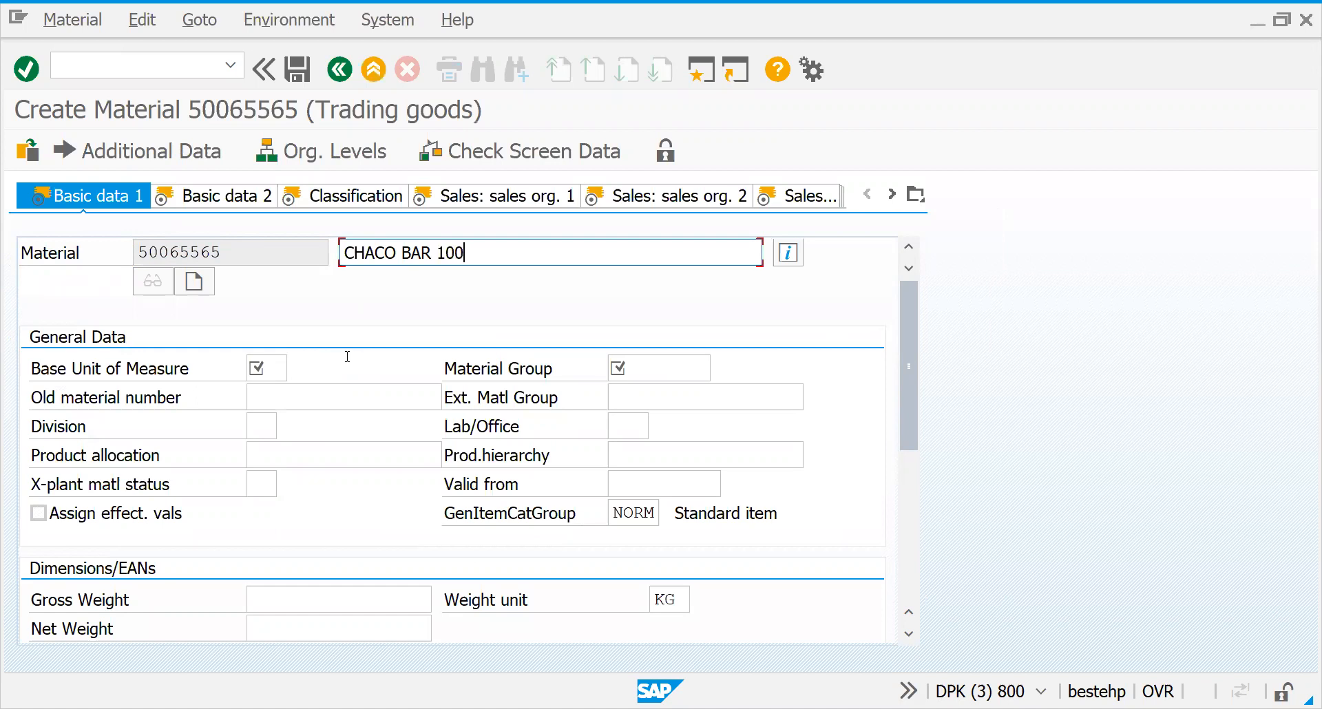
text(G)
- Set the material's base unit of measure to G
click(265, 372)
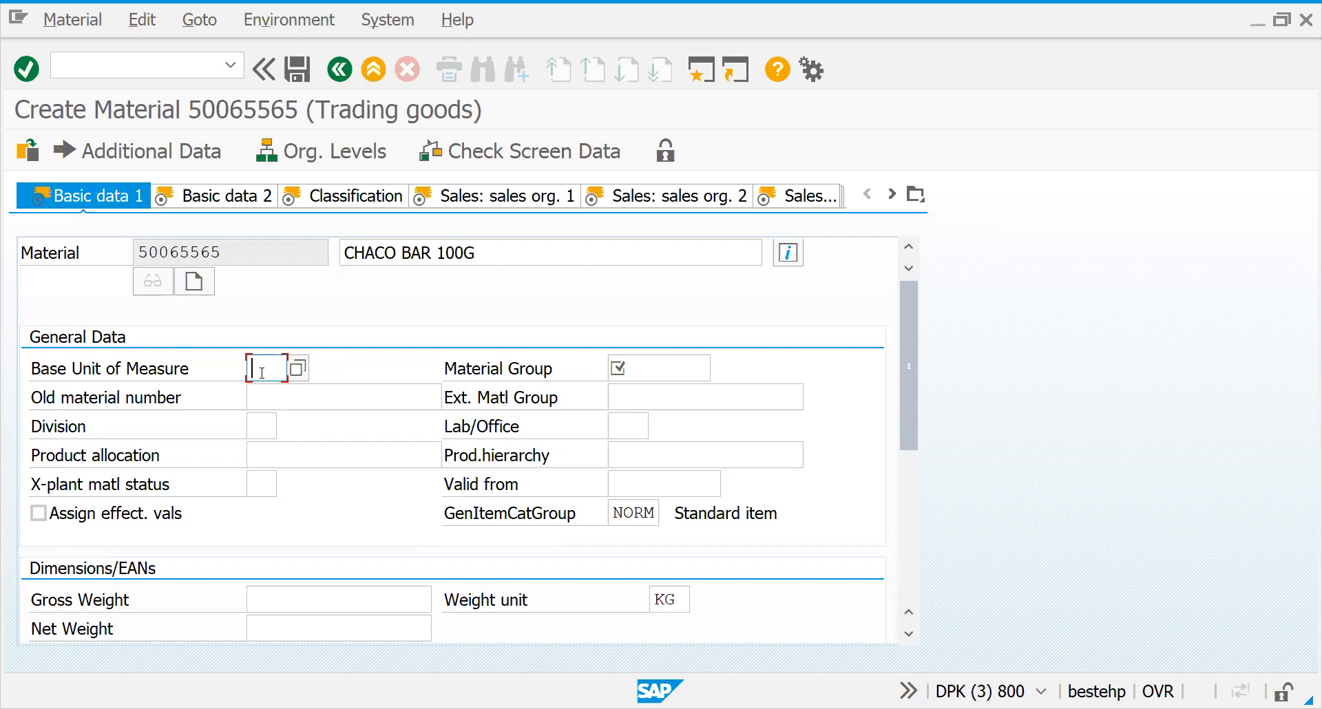
text(PA)
key(BackSpace)
key(BackSpace)
text(G)
key(Return)
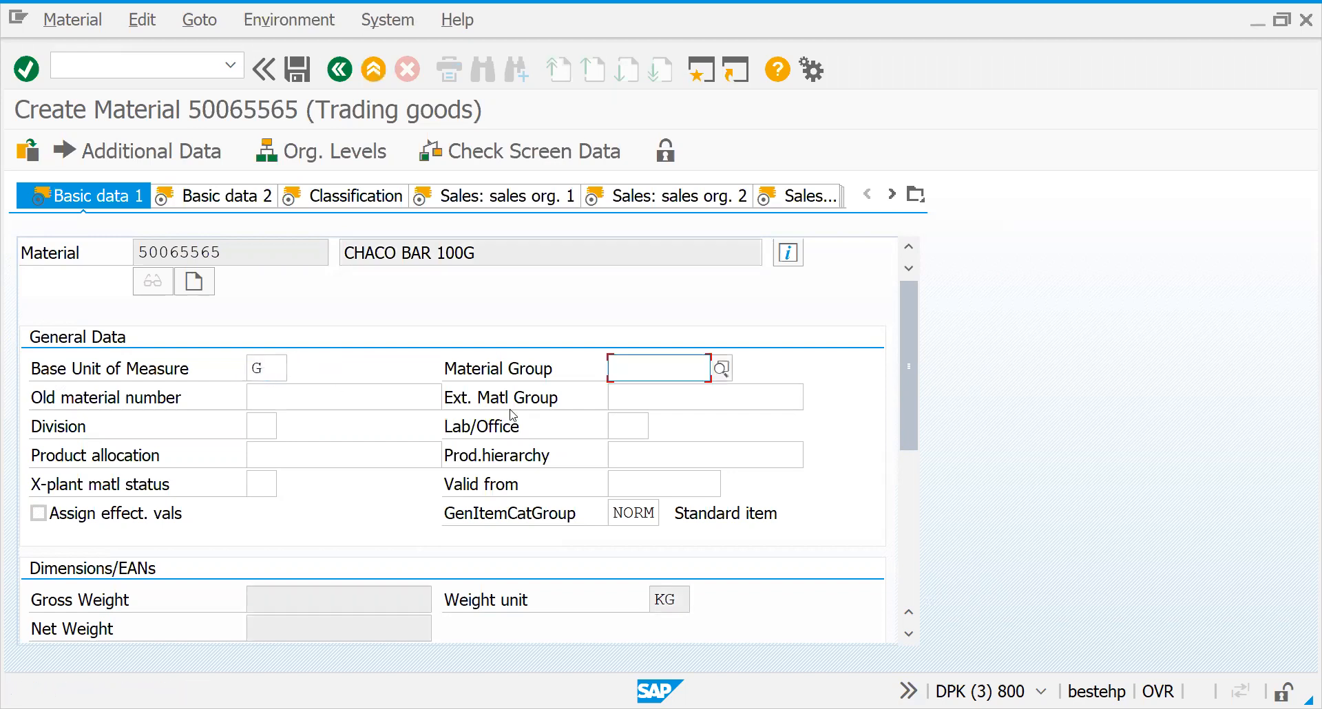
- Open the possible values for the material group and examine the entries around 010 Consumables for a suitable group
click(722, 370)
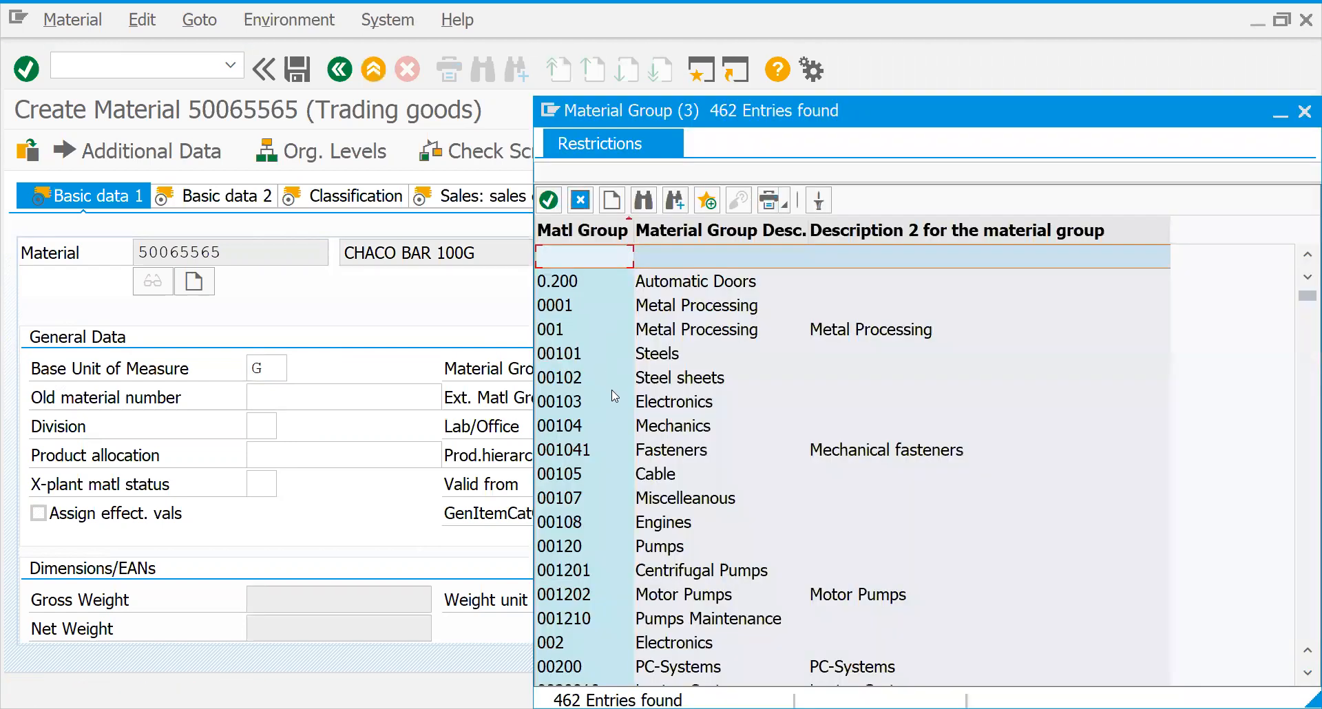
click(612, 391)
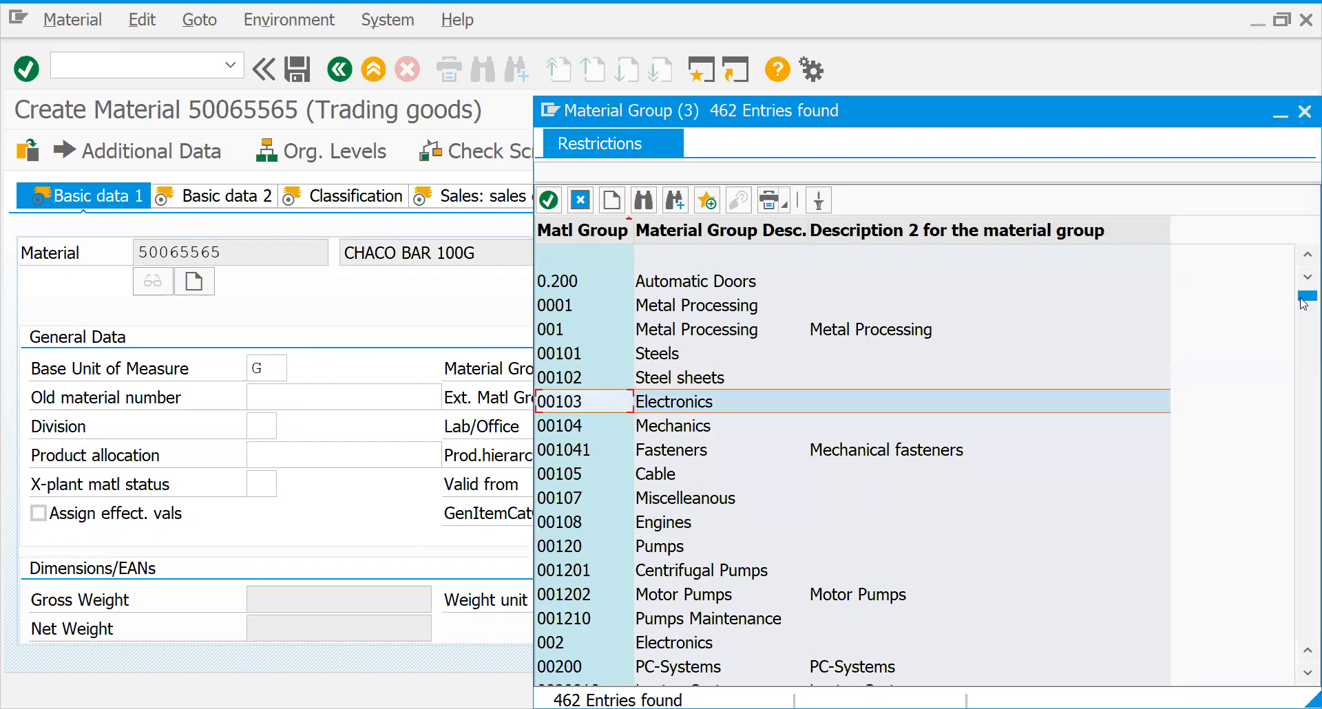
drag(1304, 303, 1286, 380)
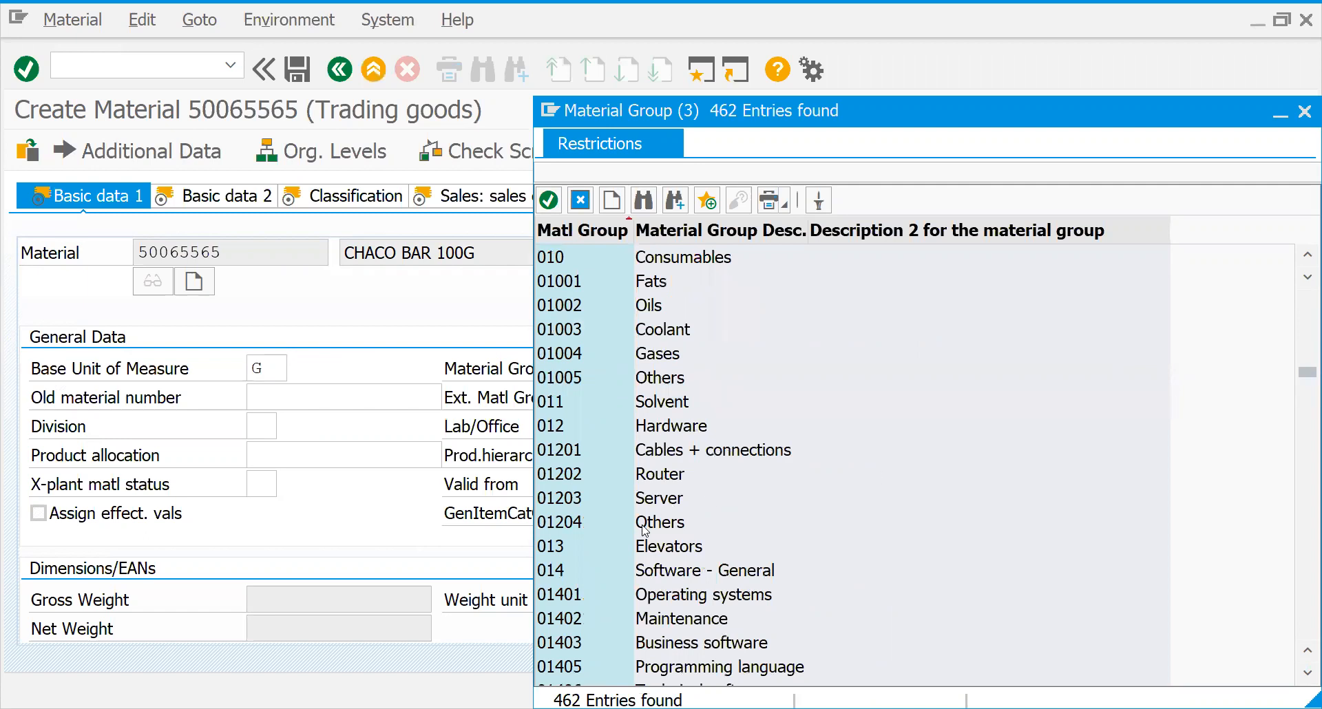
click(644, 551)
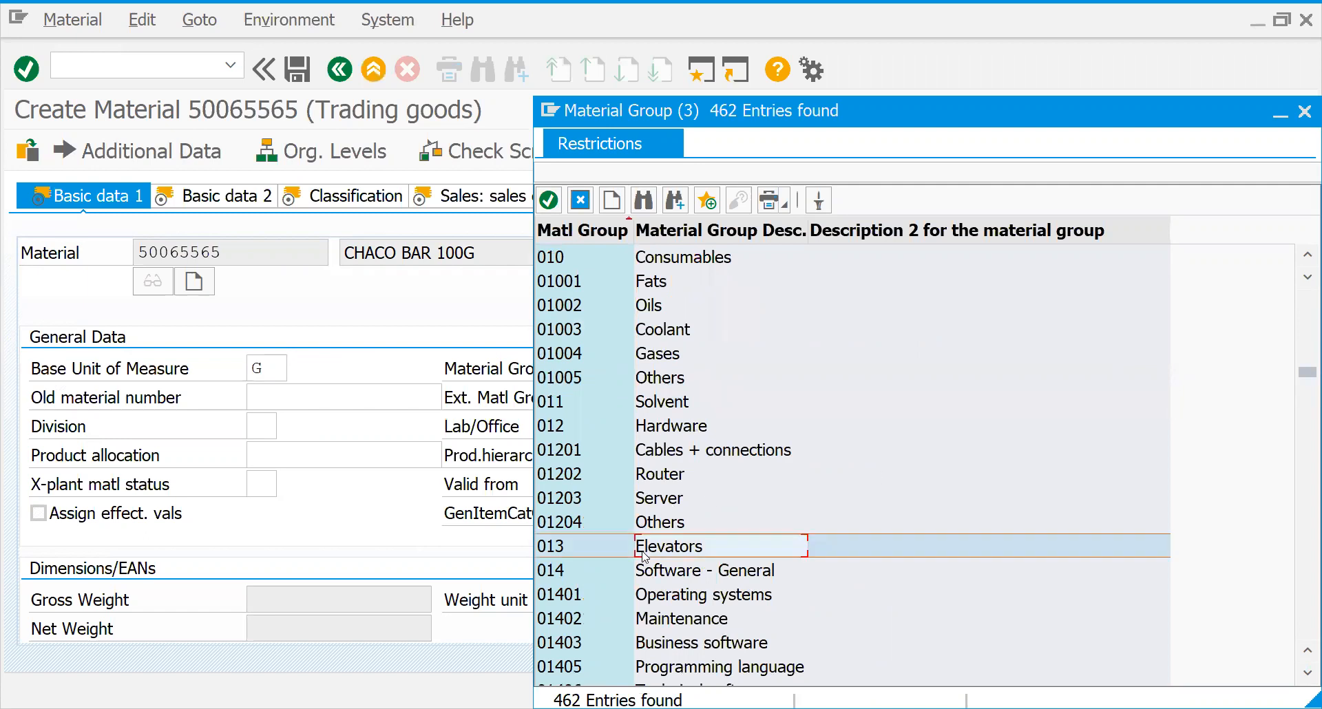
click(626, 404)
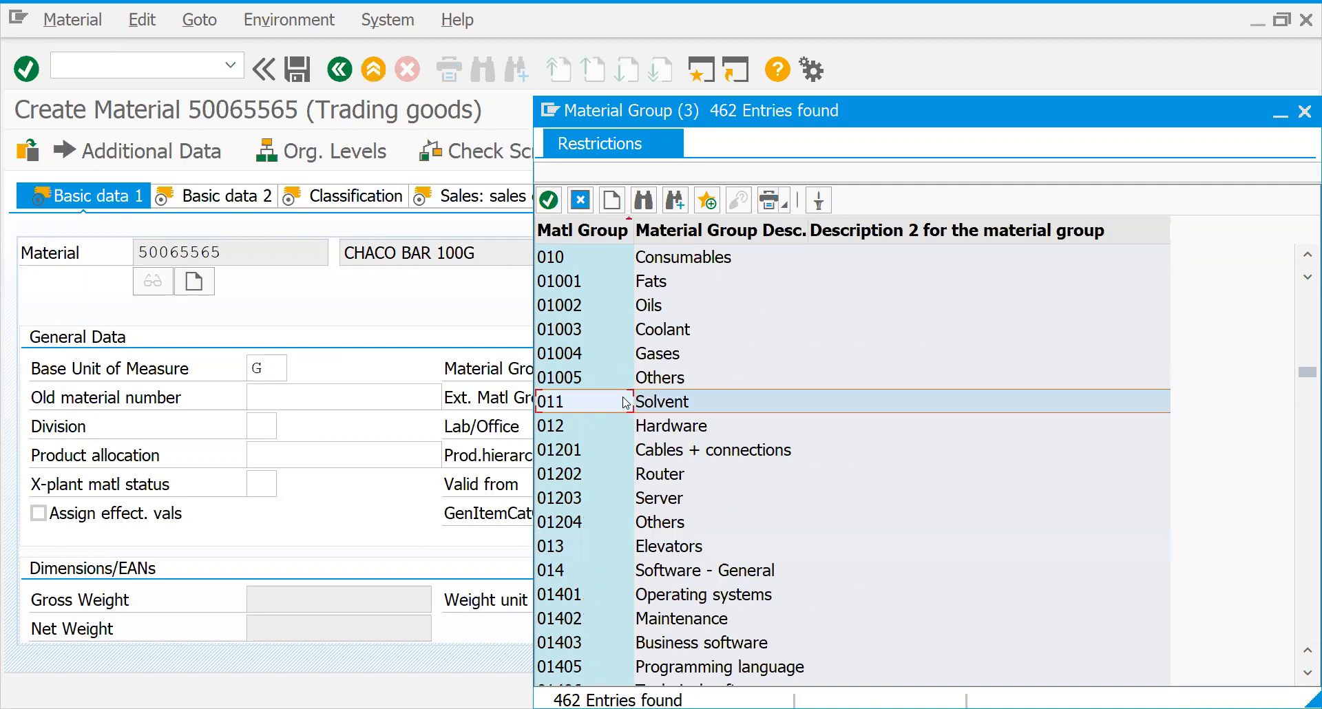
click(635, 306)
click(639, 282)
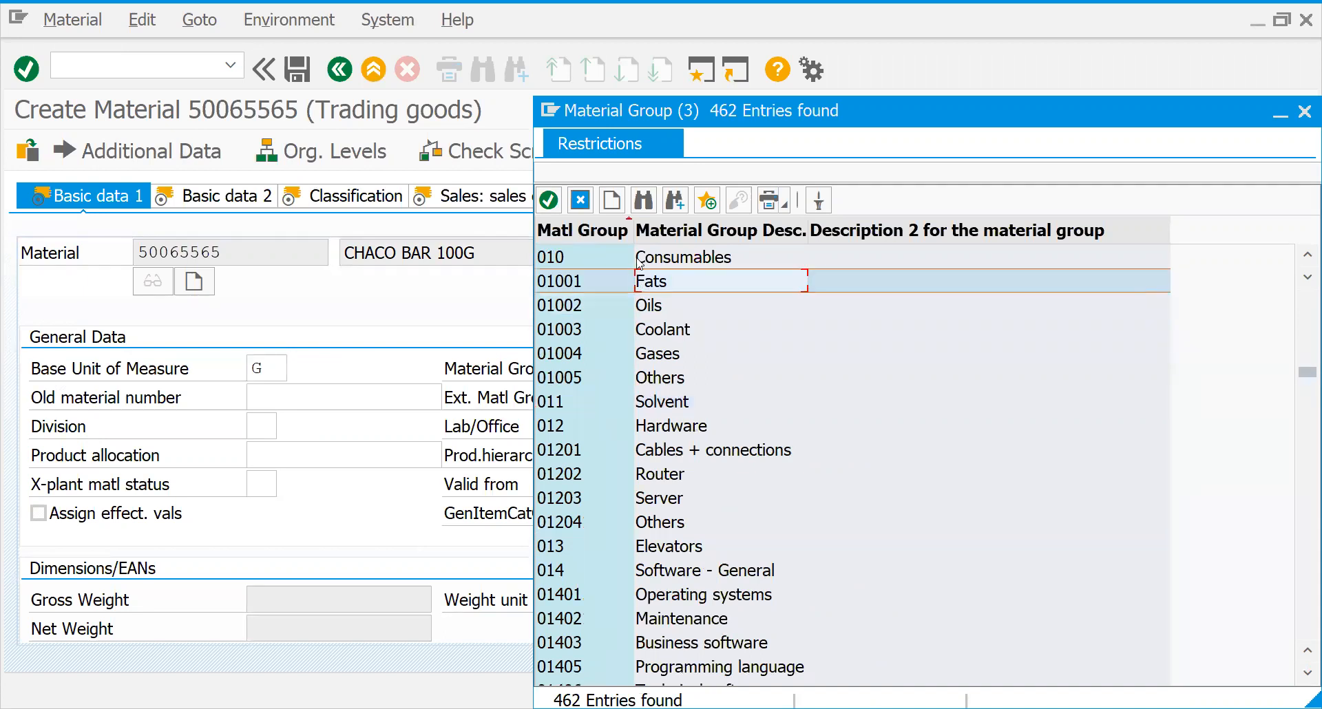
click(639, 259)
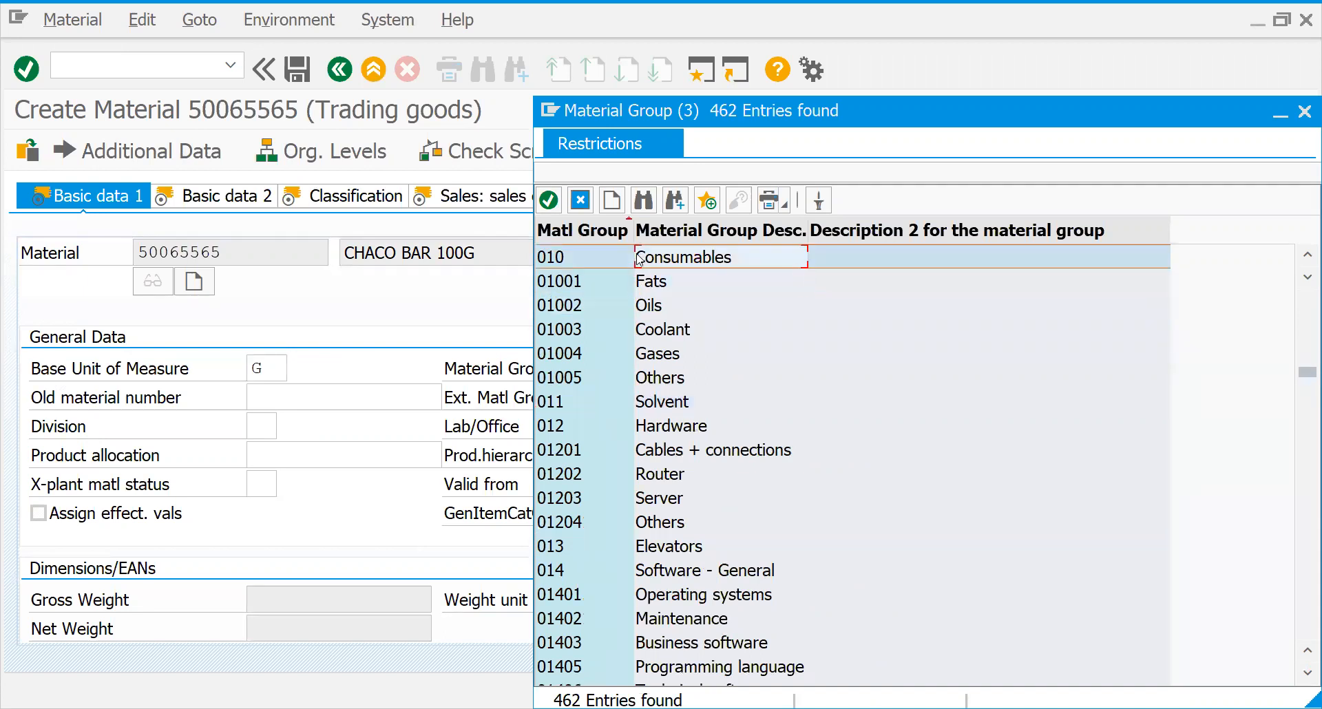
- Look through the remaining material groups, including Food cans, Frozen foods and Dairy, to the end of the list and return to its start
click(1304, 513)
click(1303, 513)
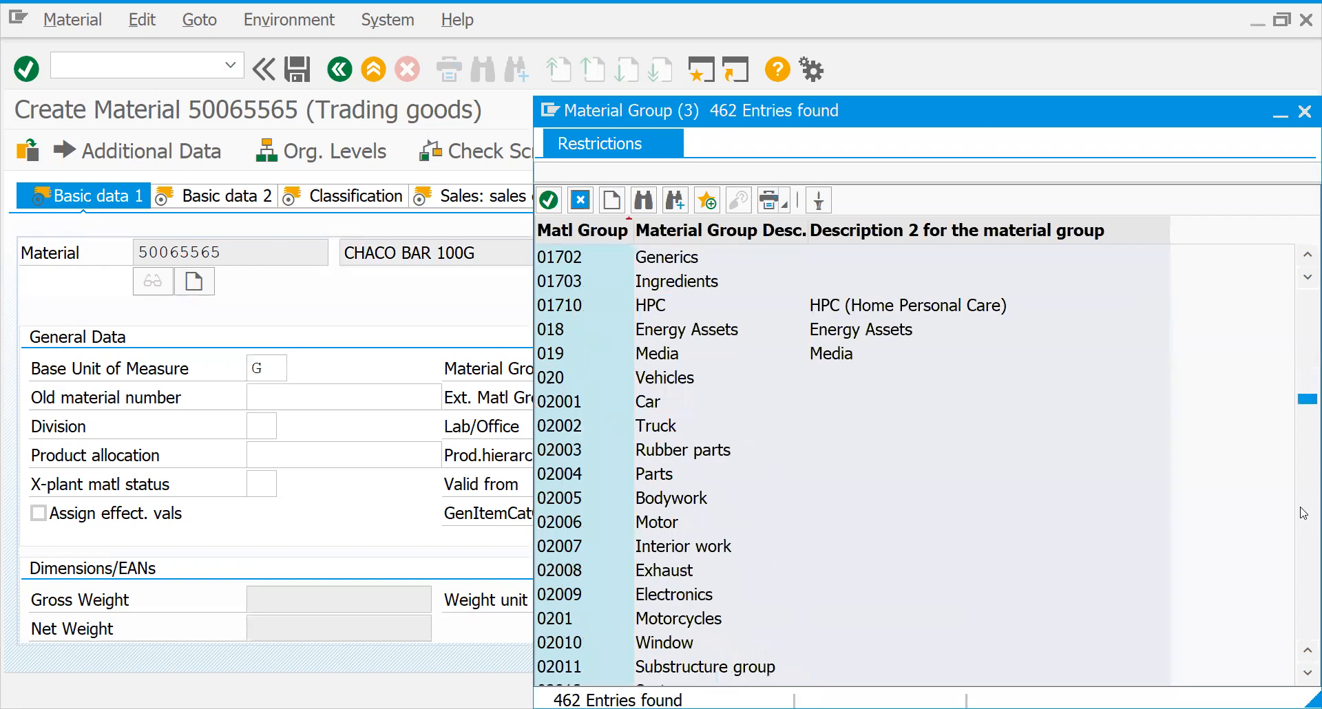
click(1304, 513)
click(1304, 513)
click(1303, 513)
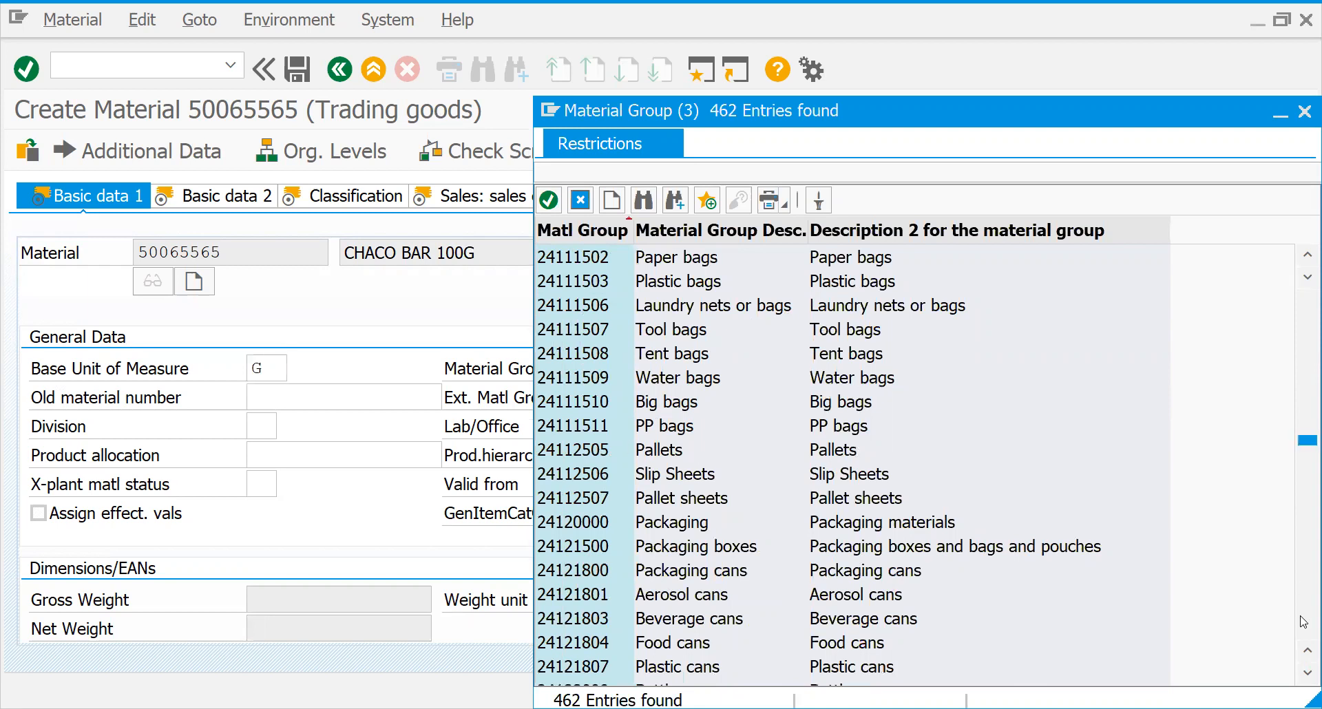
click(676, 645)
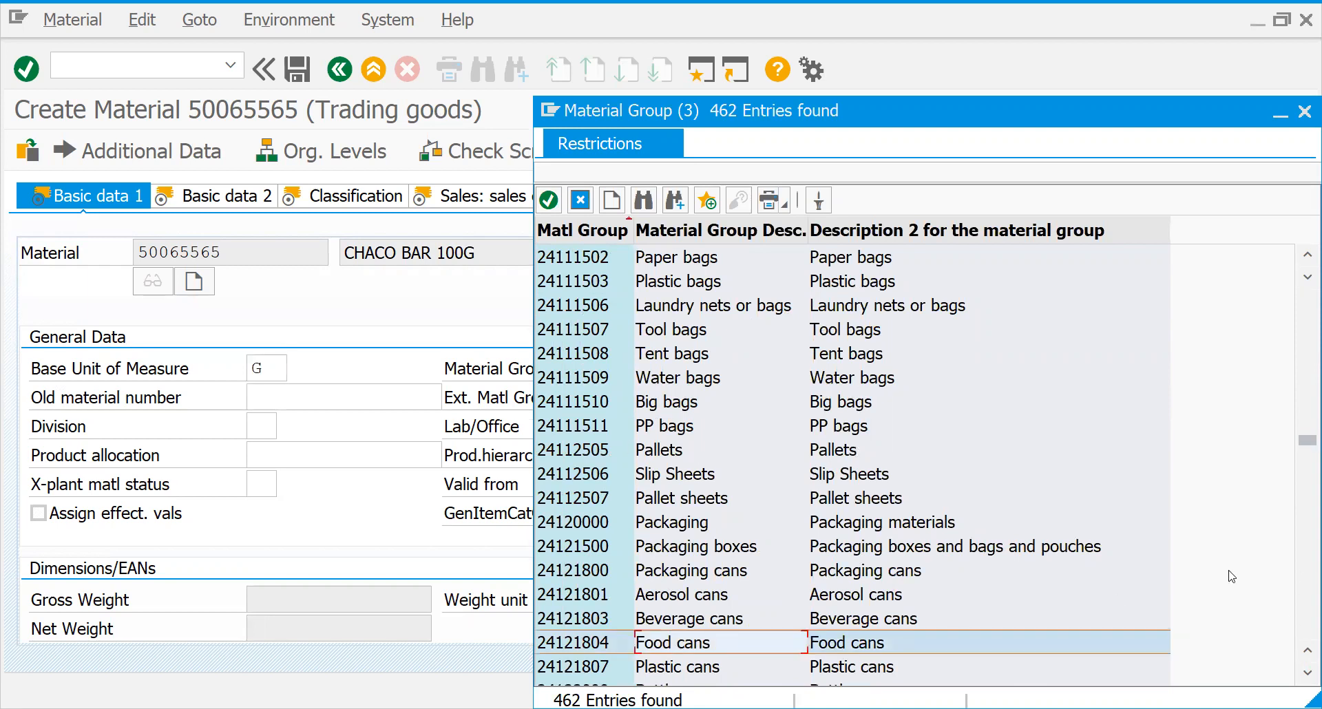
click(1304, 628)
drag(1304, 628, 1303, 628)
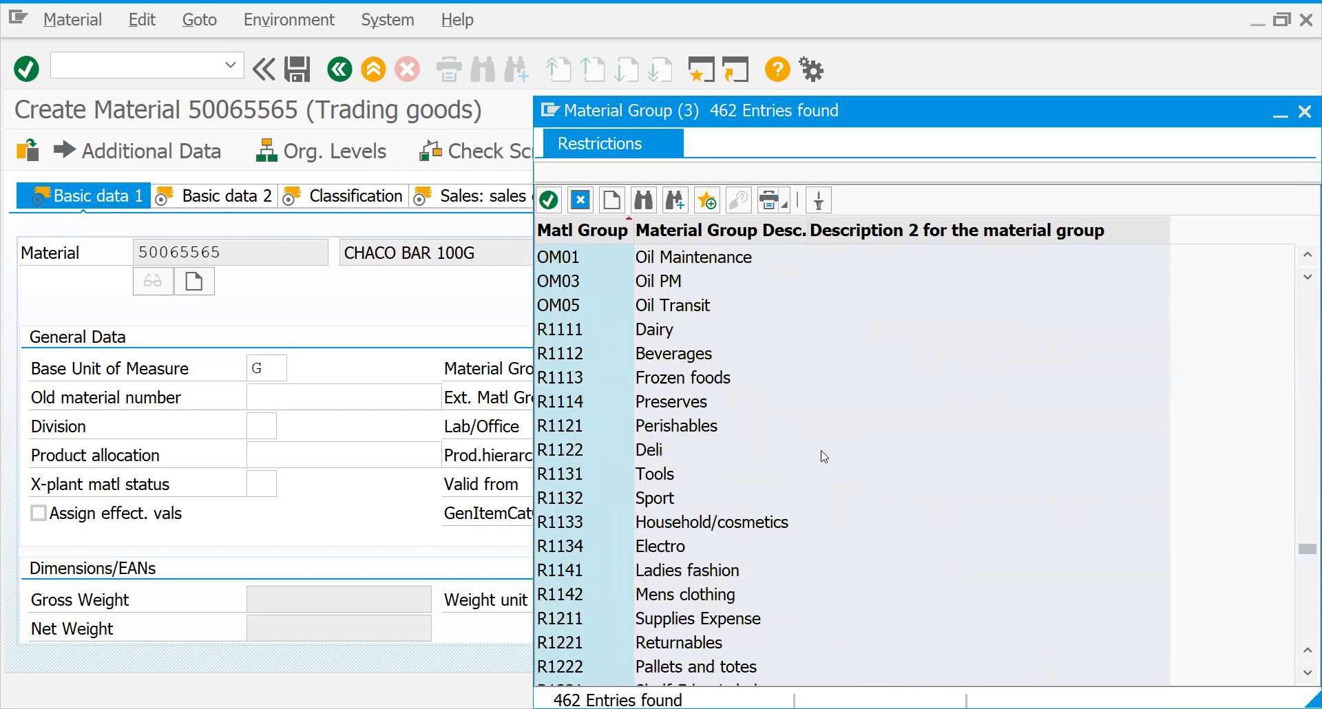
click(655, 383)
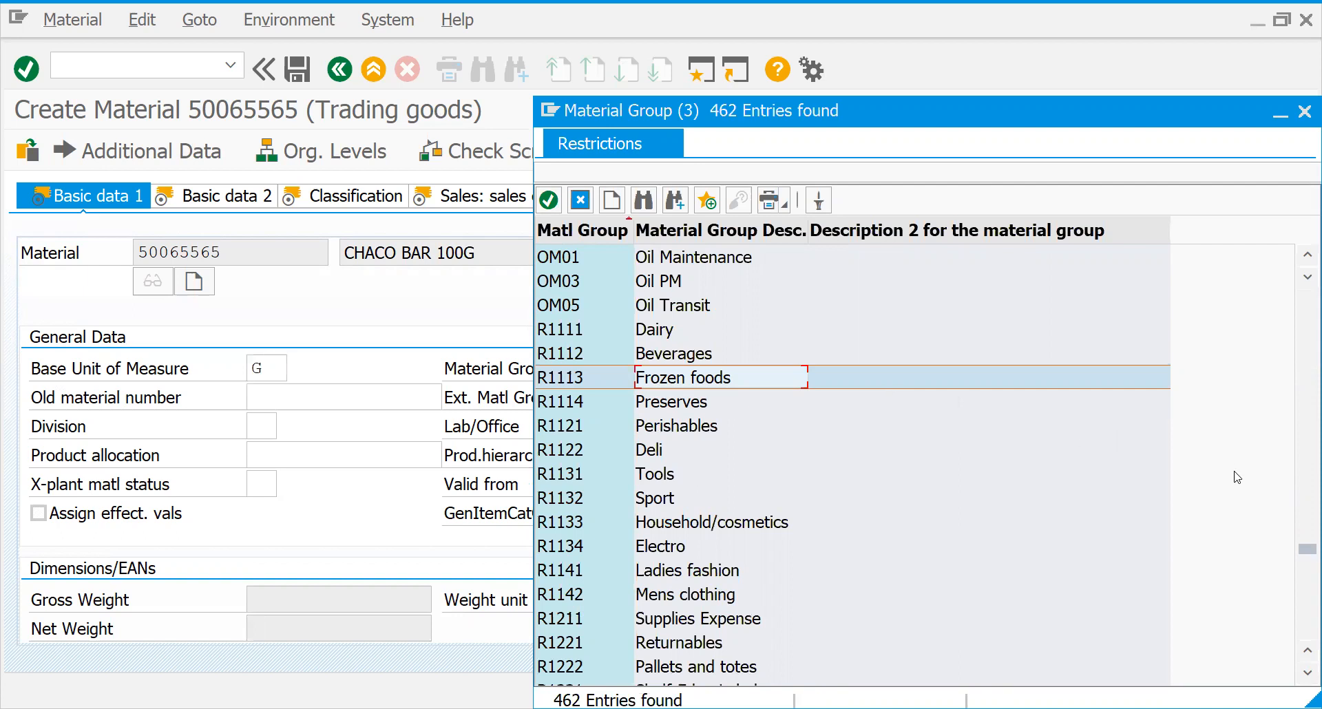
click(623, 329)
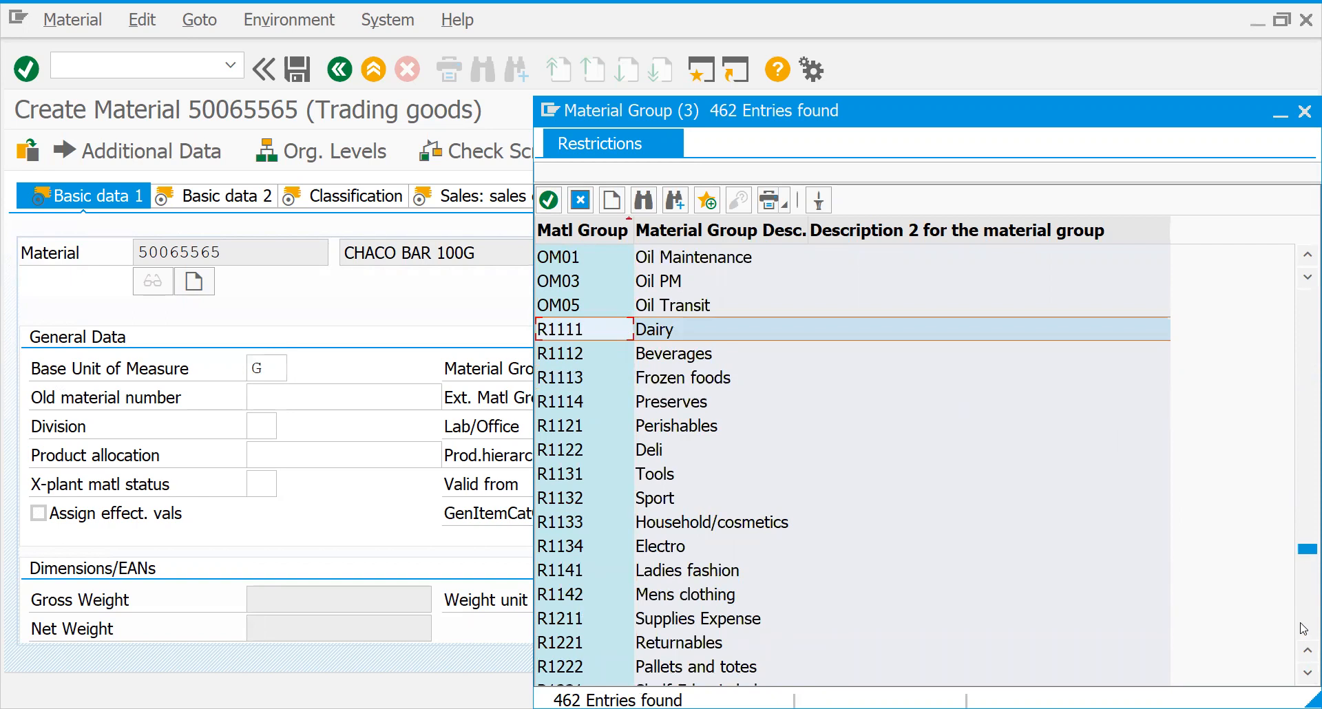
scroll(1304, 629, down, 10)
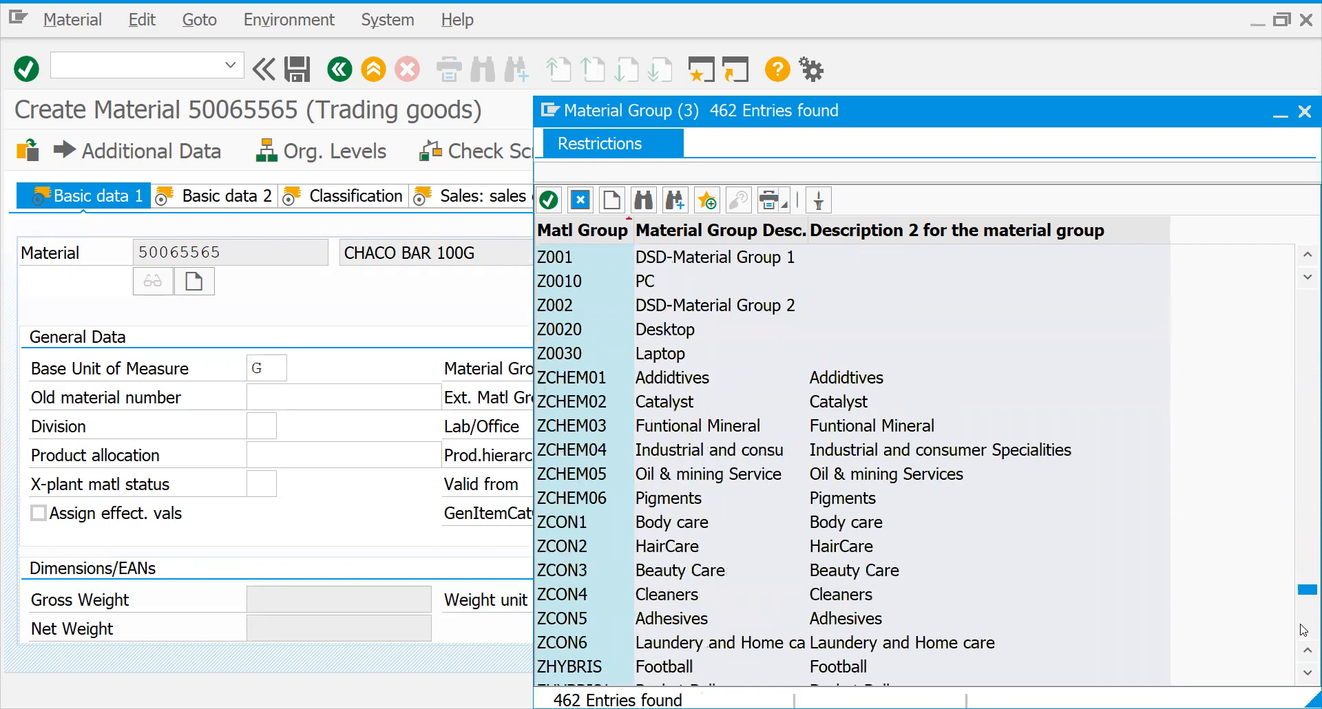
drag(1301, 593, 1301, 639)
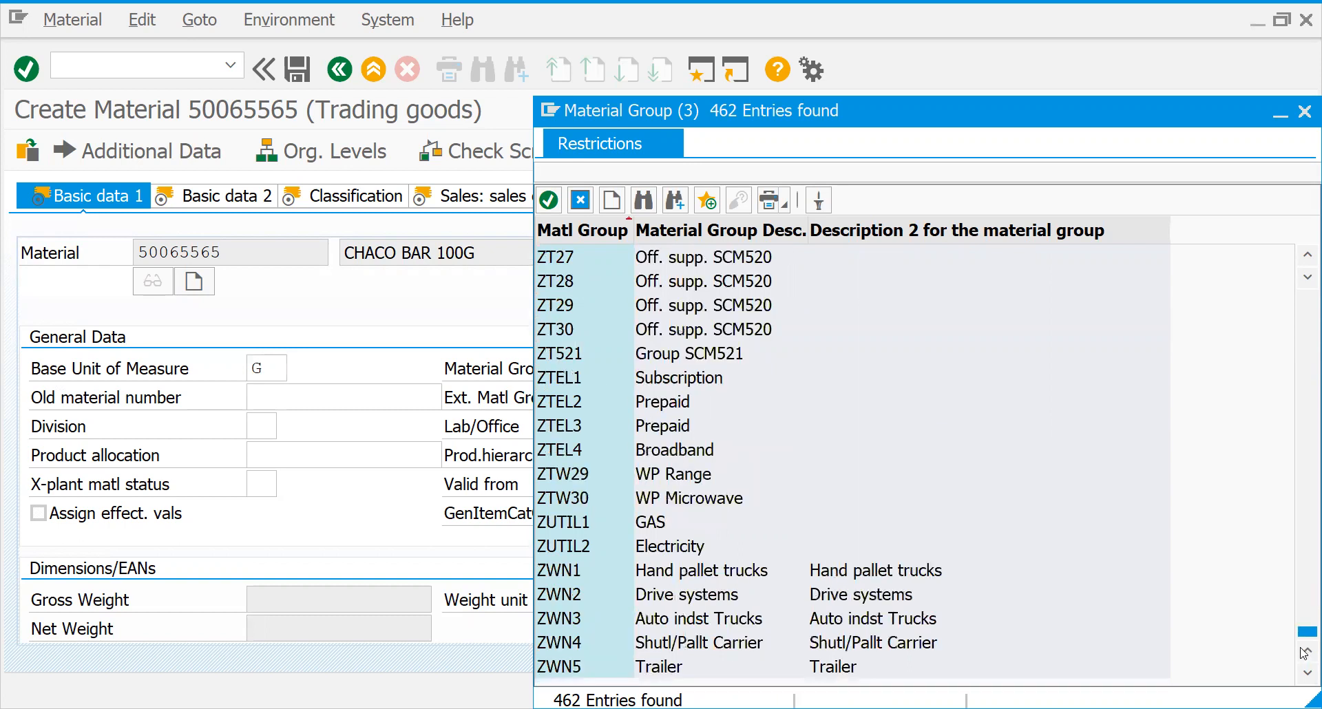
drag(1303, 632, 1302, 298)
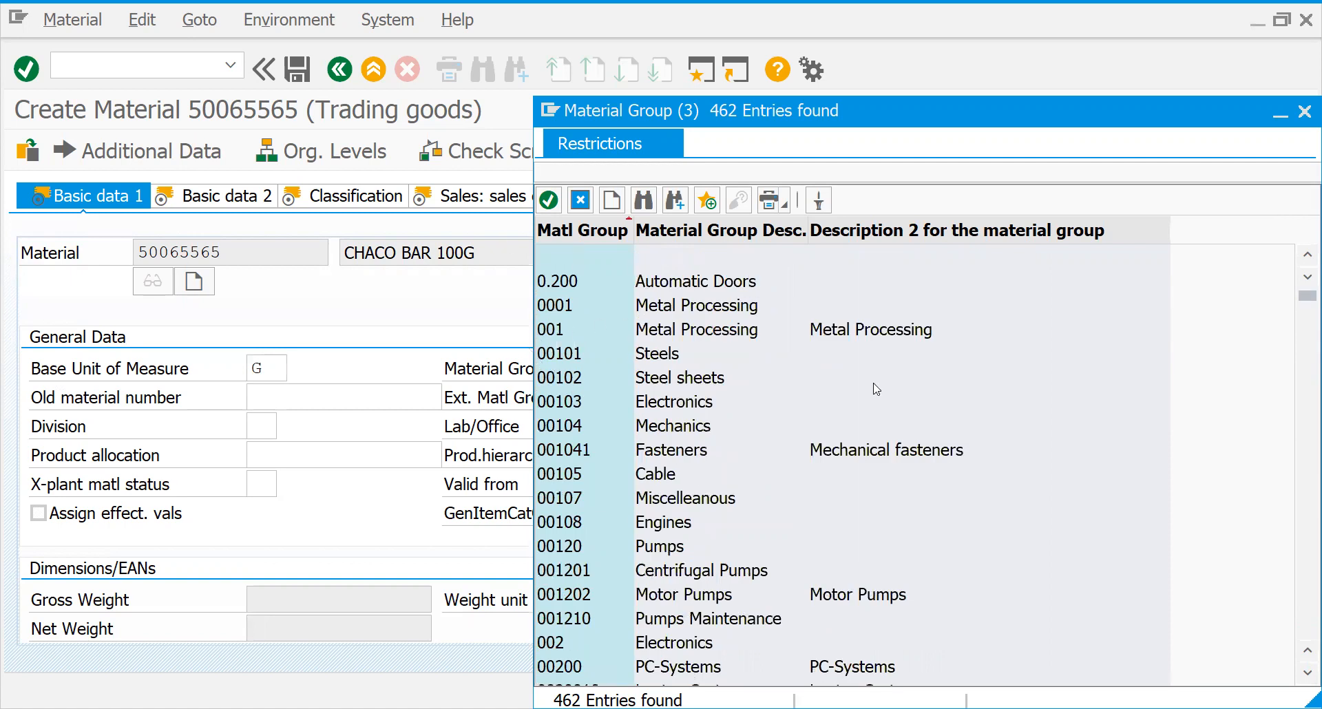
- Assign material group 01005 (Others) to the material from the list of possible values
click(1303, 410)
click(1303, 410)
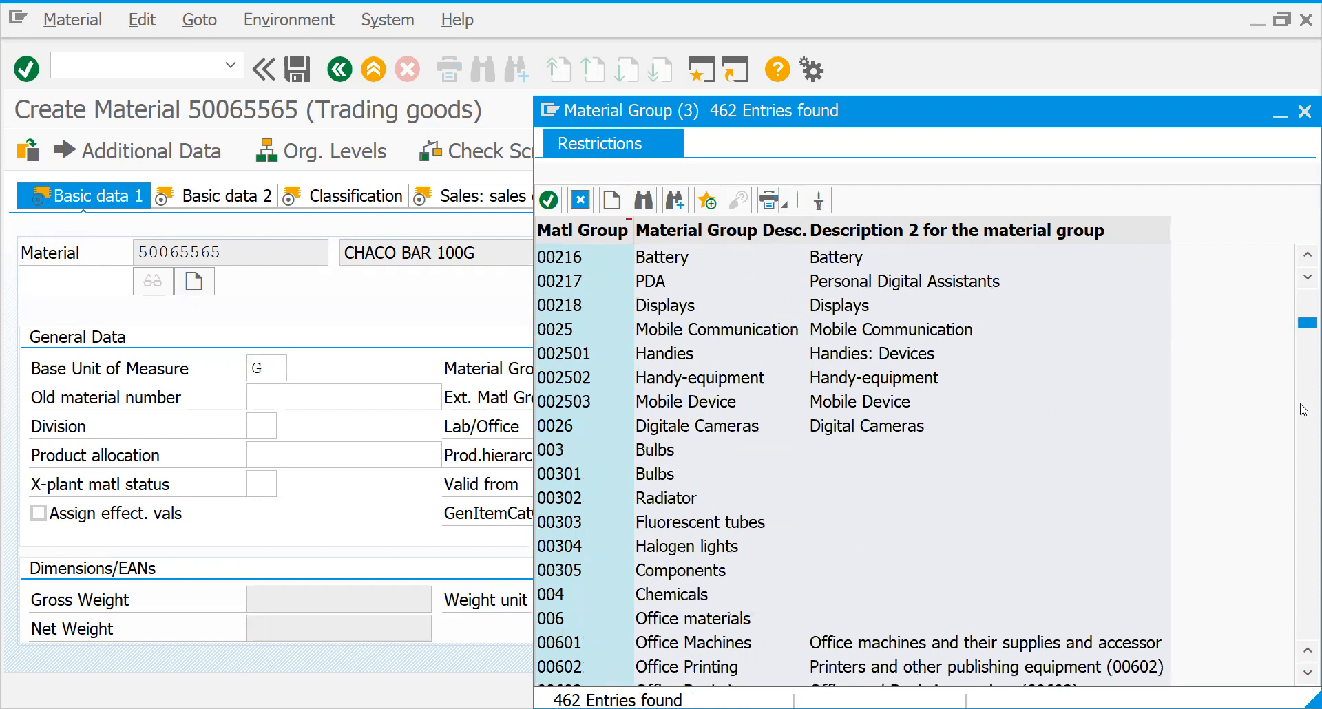
click(1303, 496)
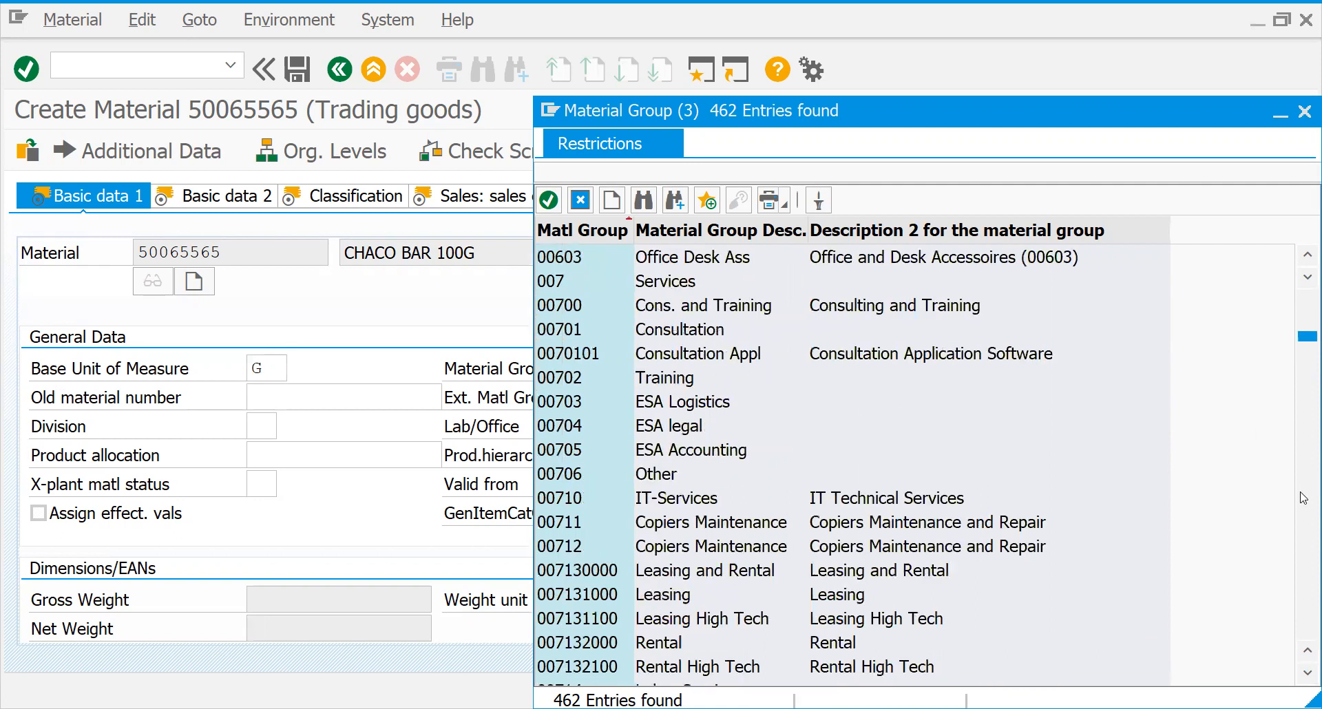
click(1303, 497)
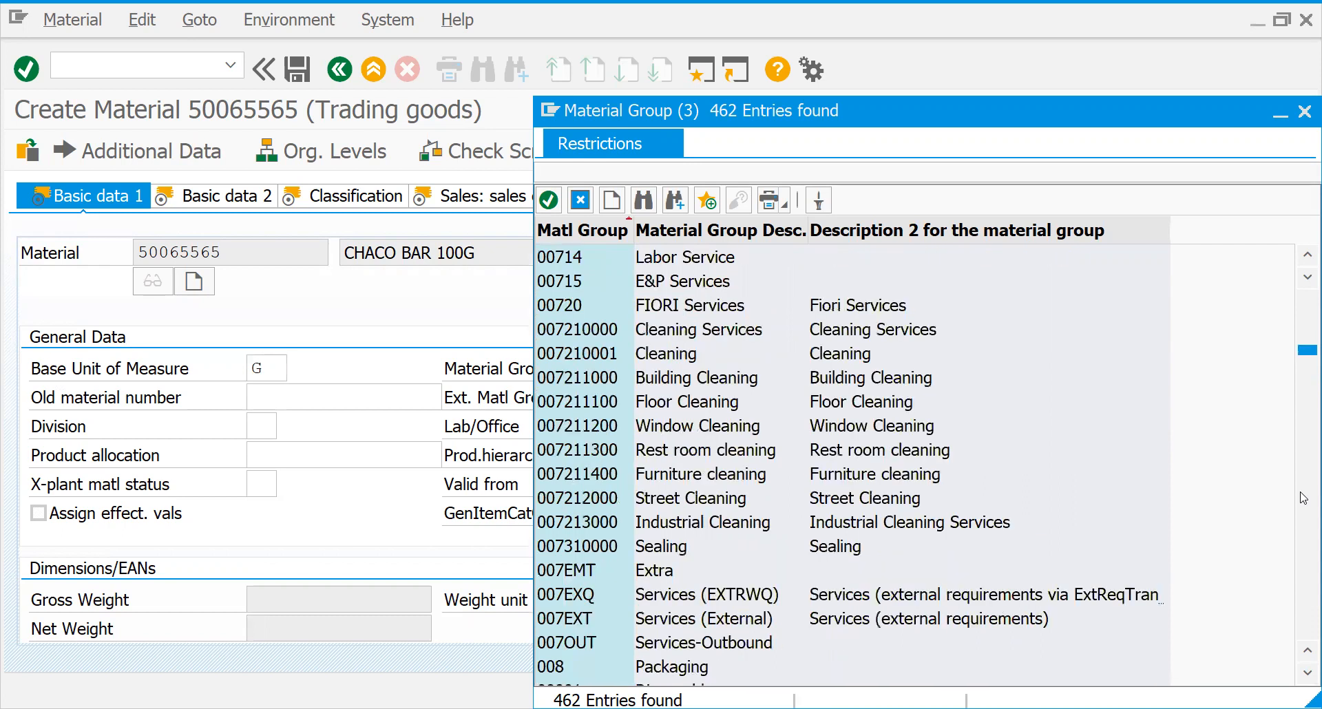
click(1303, 497)
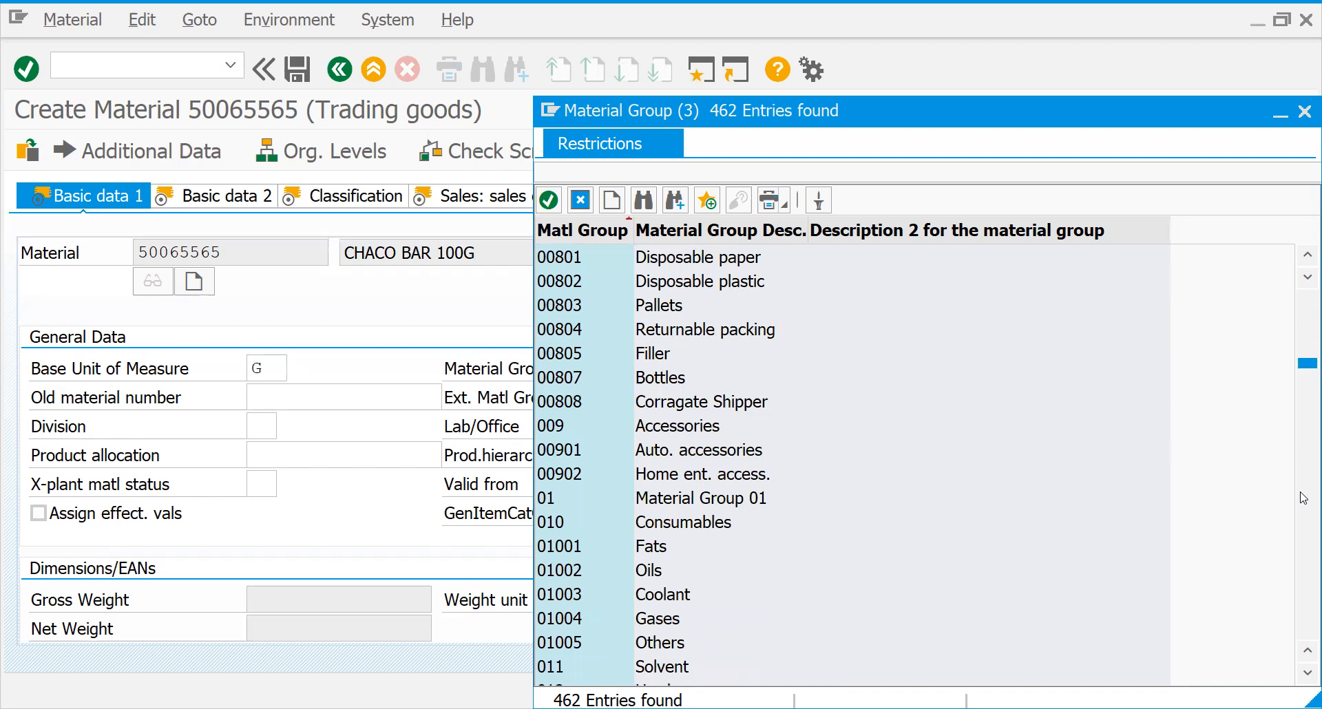
click(639, 651)
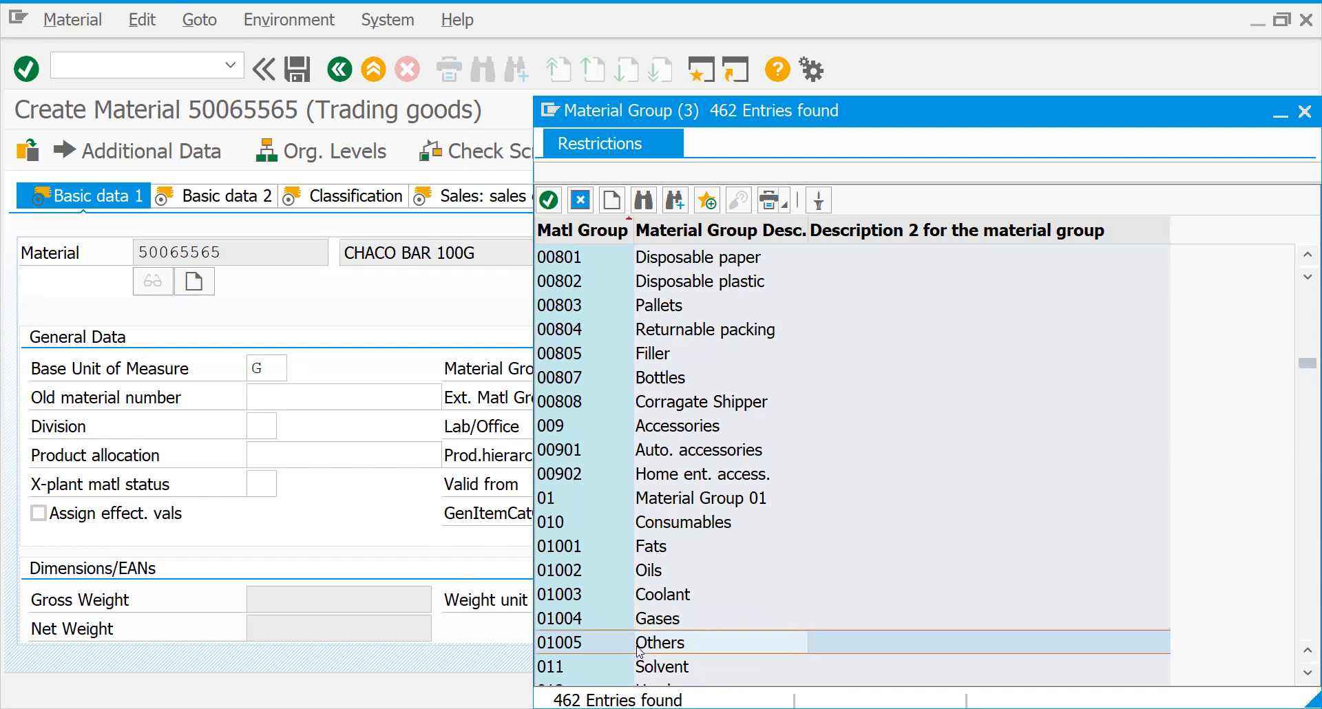
double_click(640, 651)
key(Return)
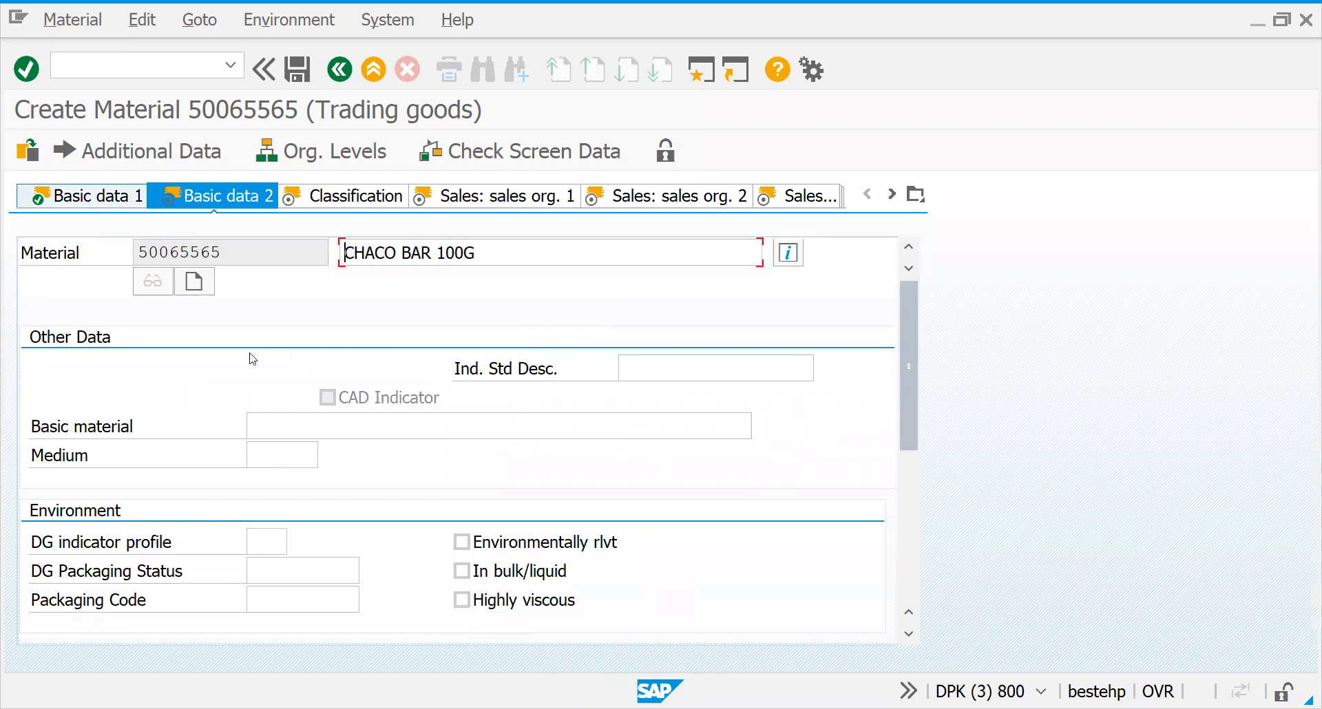
- Enter CHACO1 as the old material number in the general data of Basic data 1
click(263, 373)
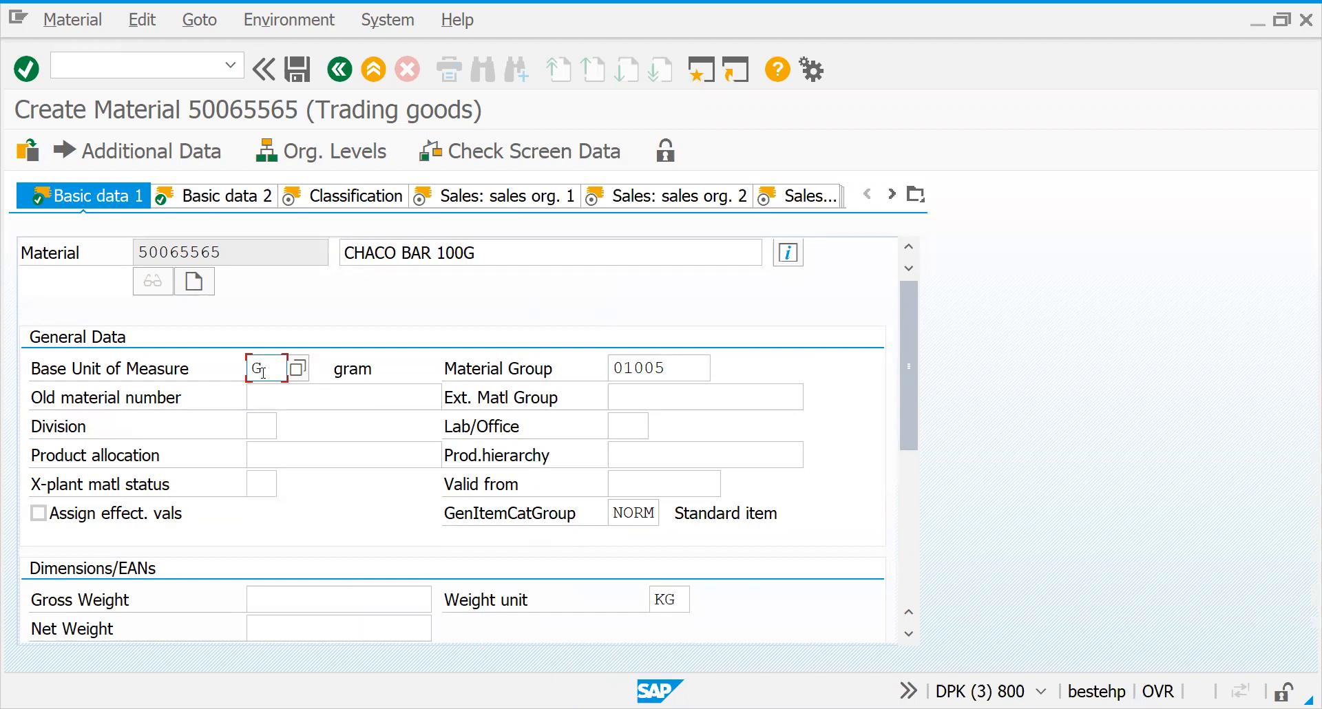
click(304, 389)
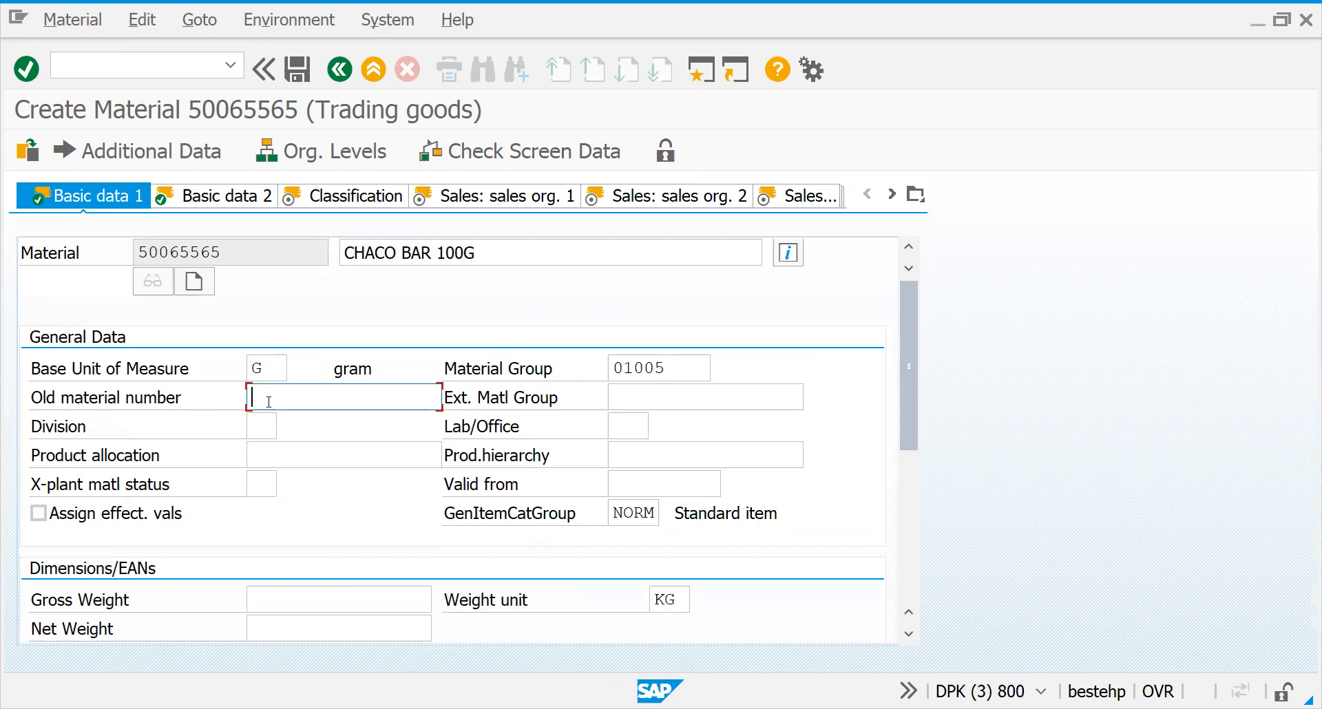
text(CHACO1)
- Set the material's division to GC (CHACOLATES) from the list of possible divisions
click(270, 424)
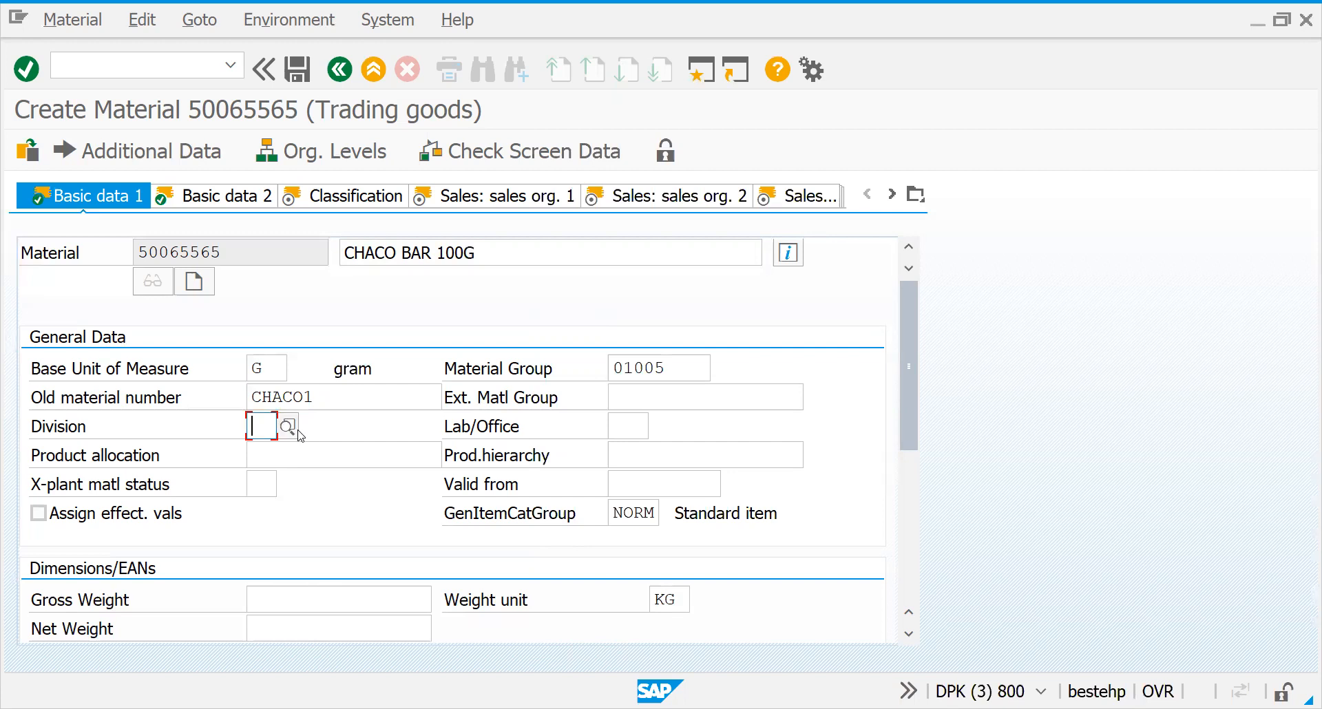
click(288, 429)
click(732, 535)
click(732, 535)
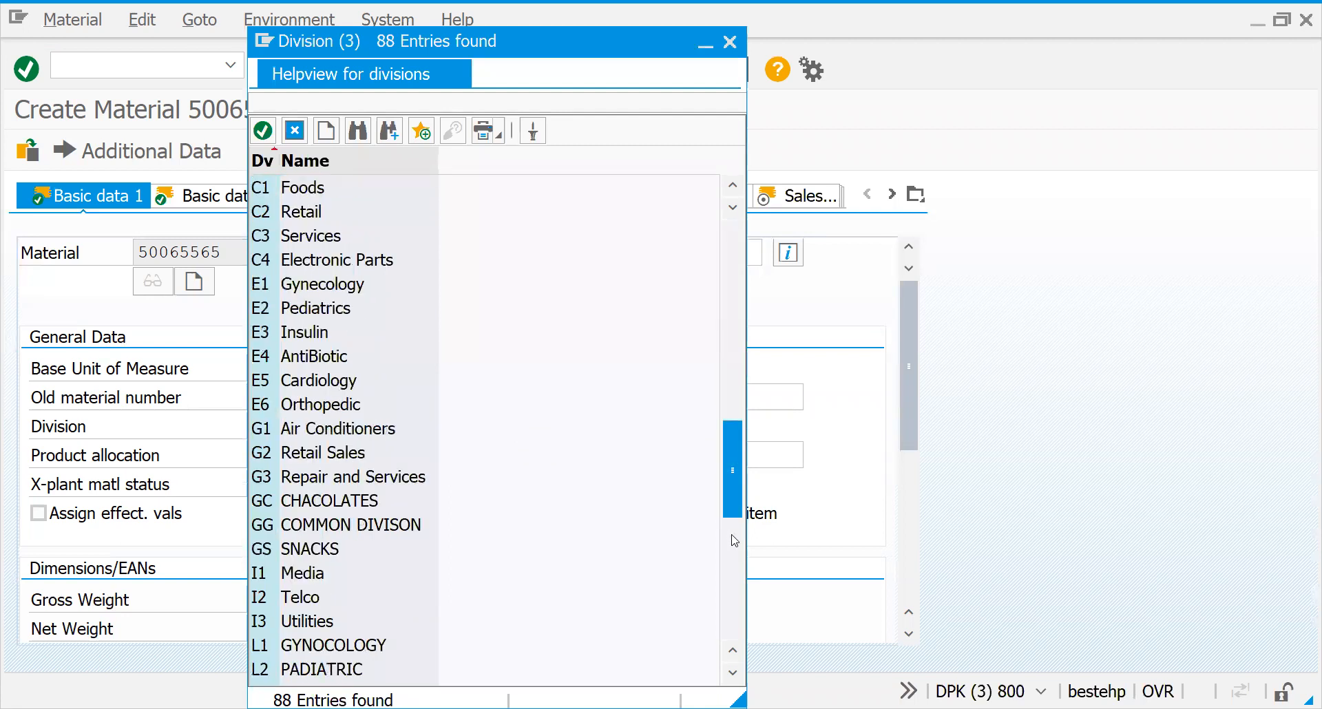
click(265, 501)
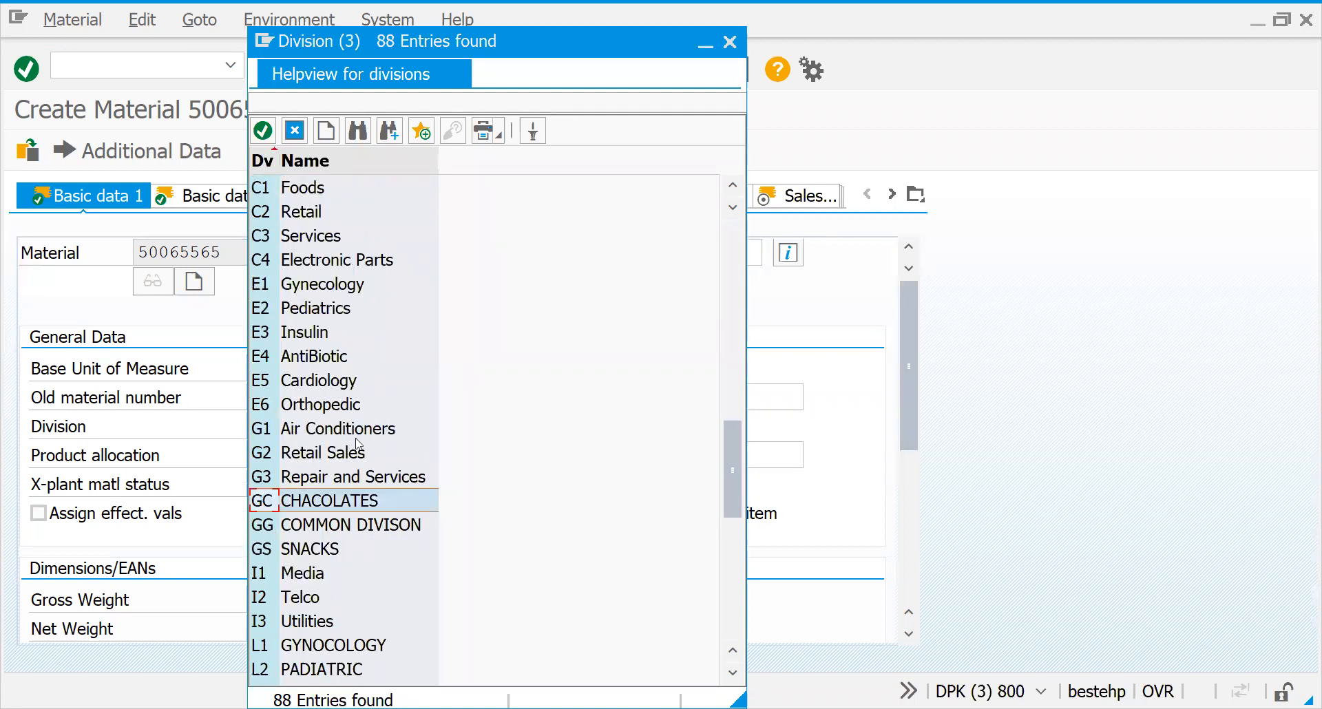
key(Return)
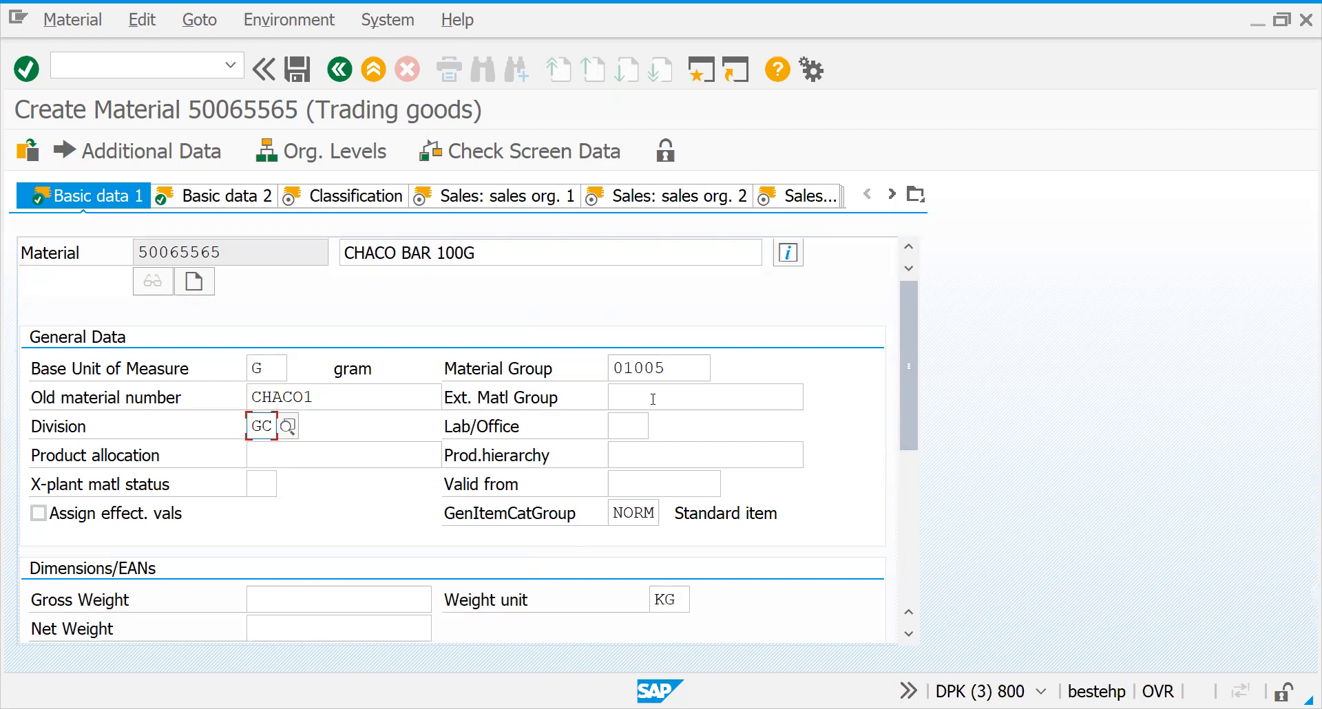
click(653, 399)
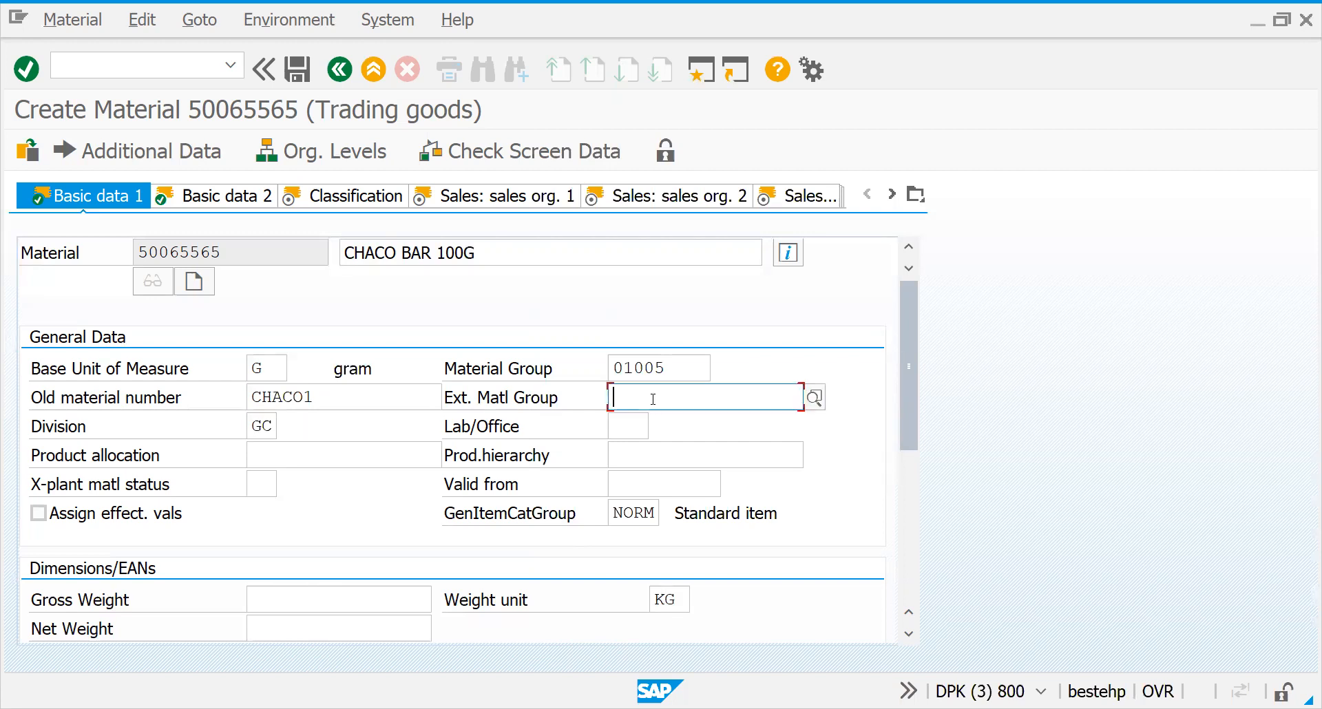
click(354, 392)
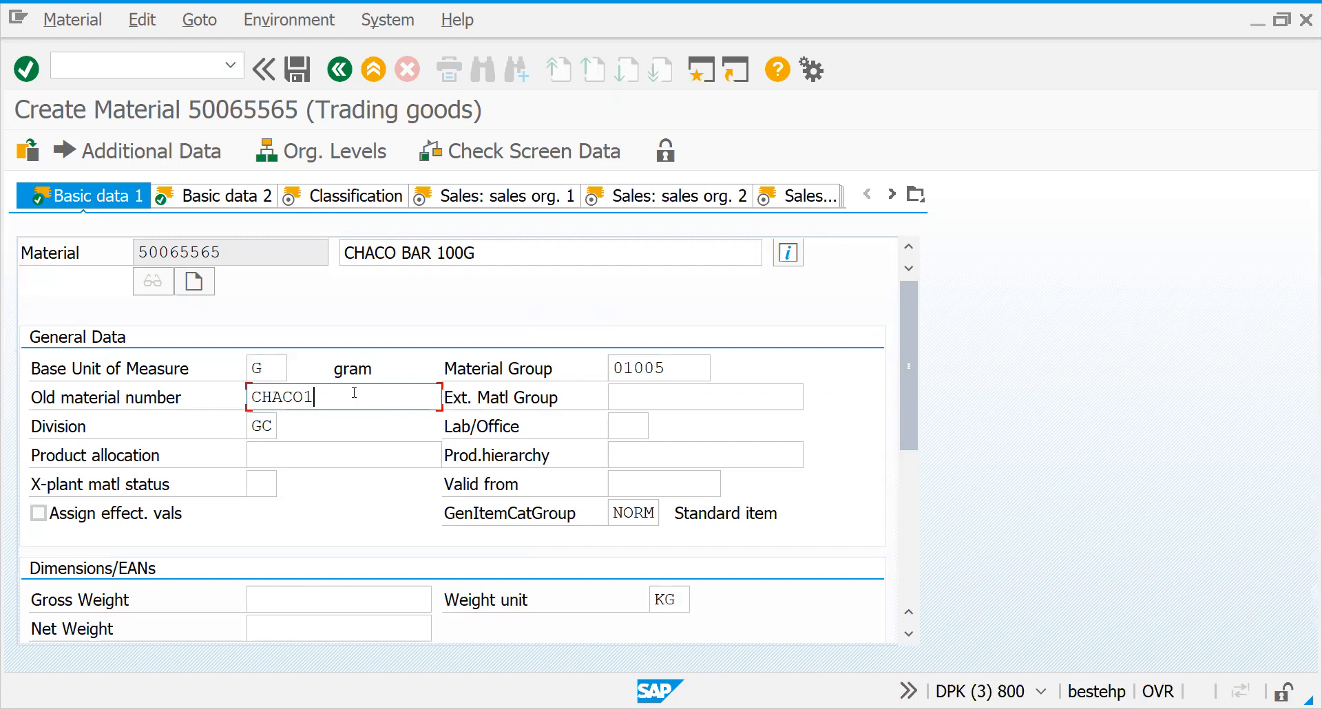
click(647, 404)
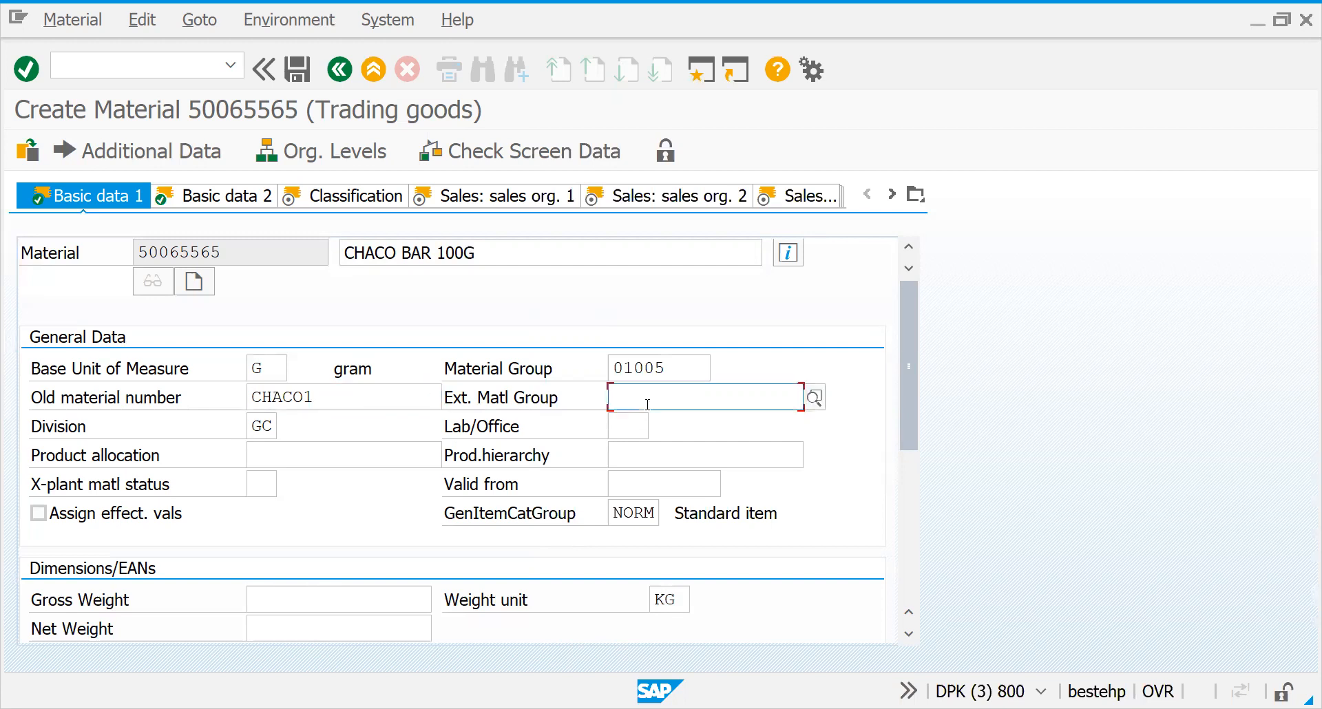
click(620, 431)
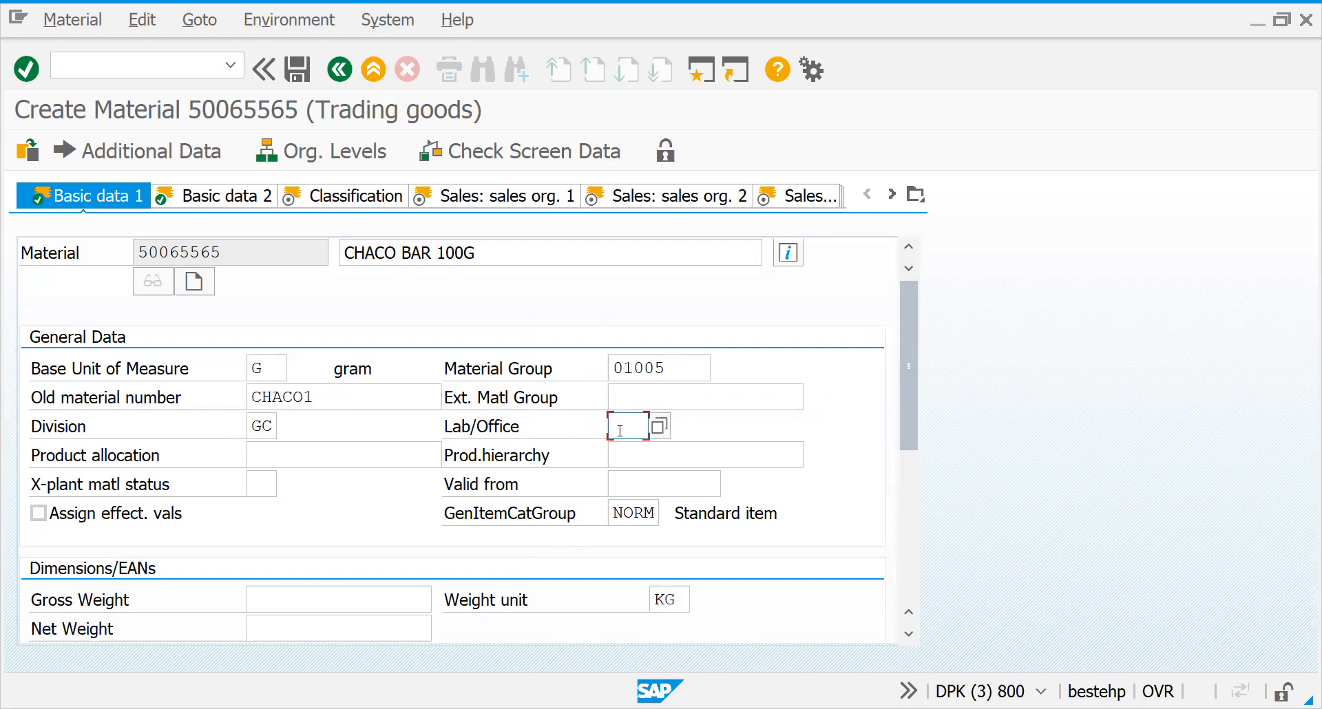
click(299, 455)
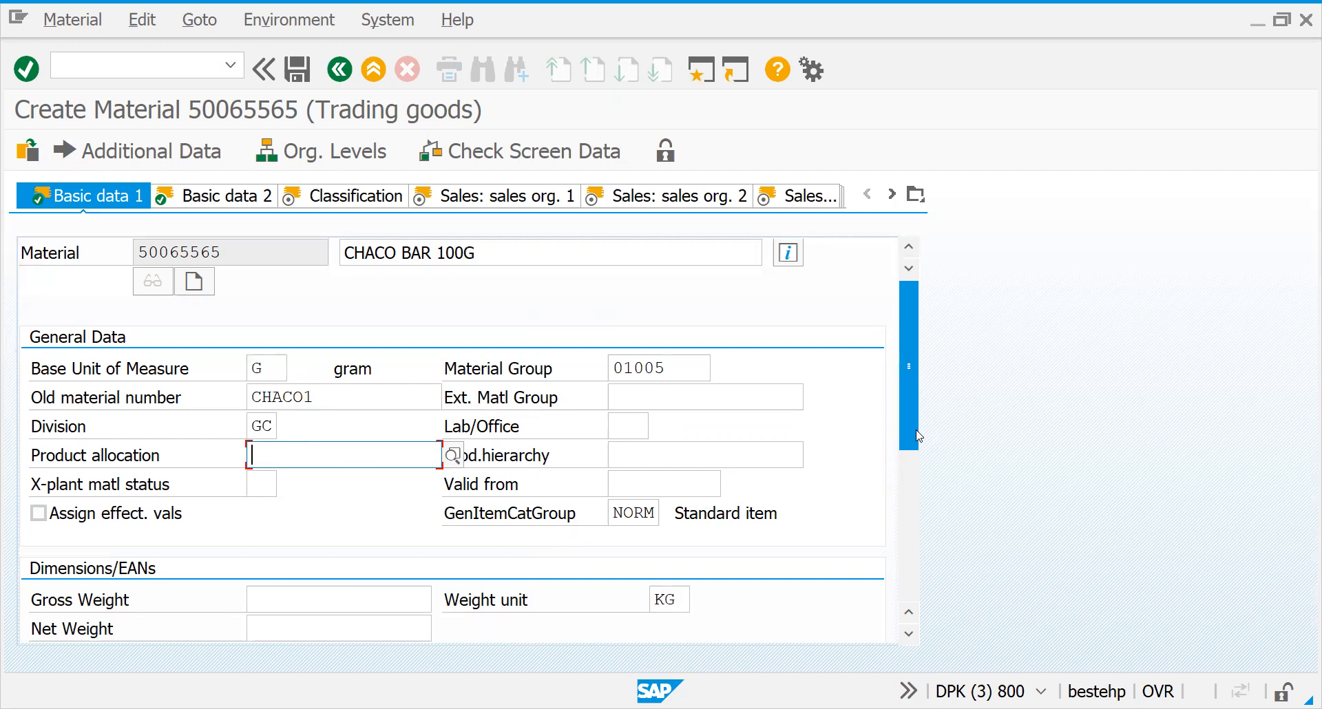
scroll(906, 451, down, 1)
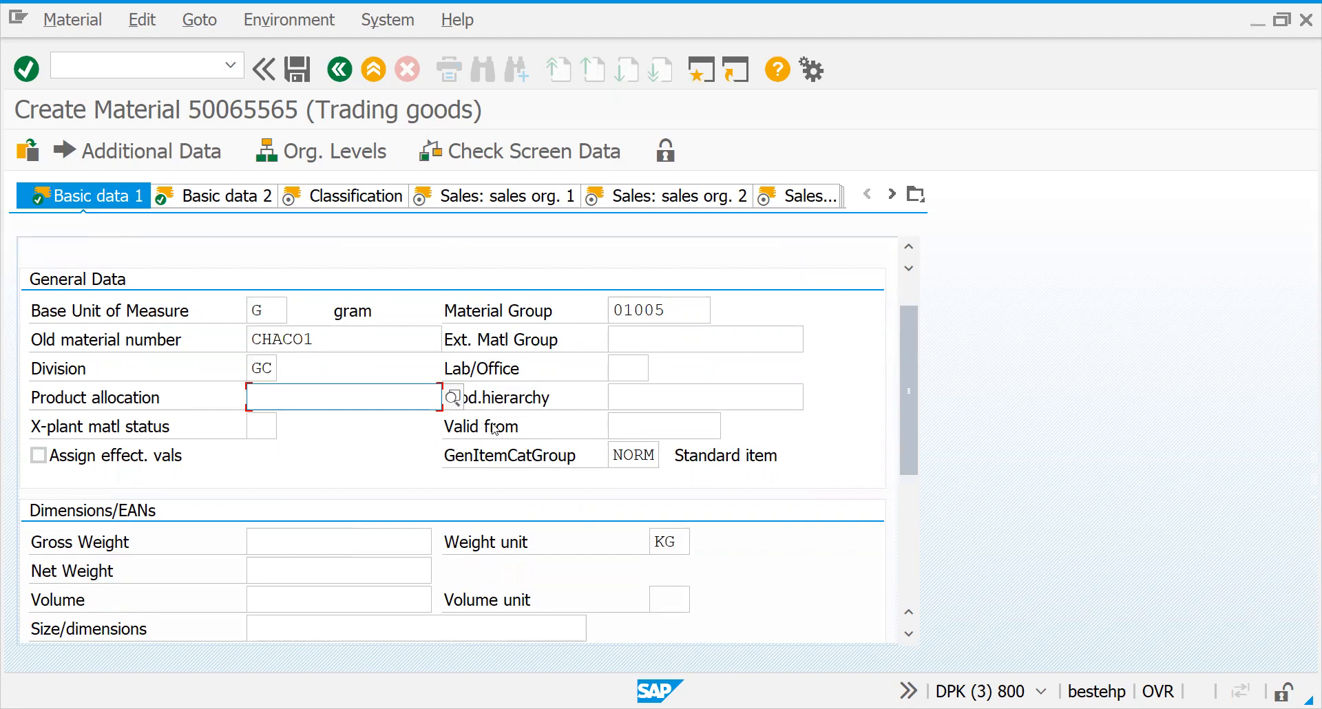
click(632, 402)
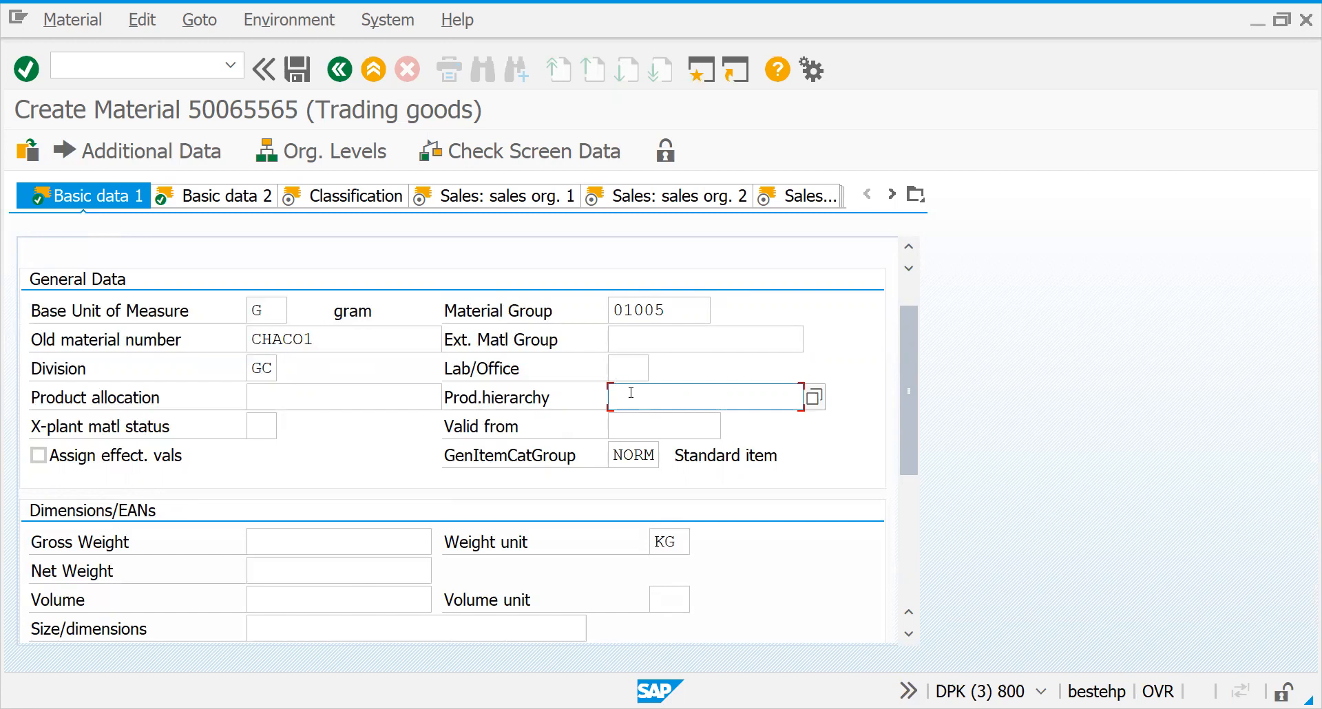
- Examine the possible cross-plant material statuses, such as For Approval, Obsolete and Blocked for Purchasing, and close the list without choosing one
click(262, 427)
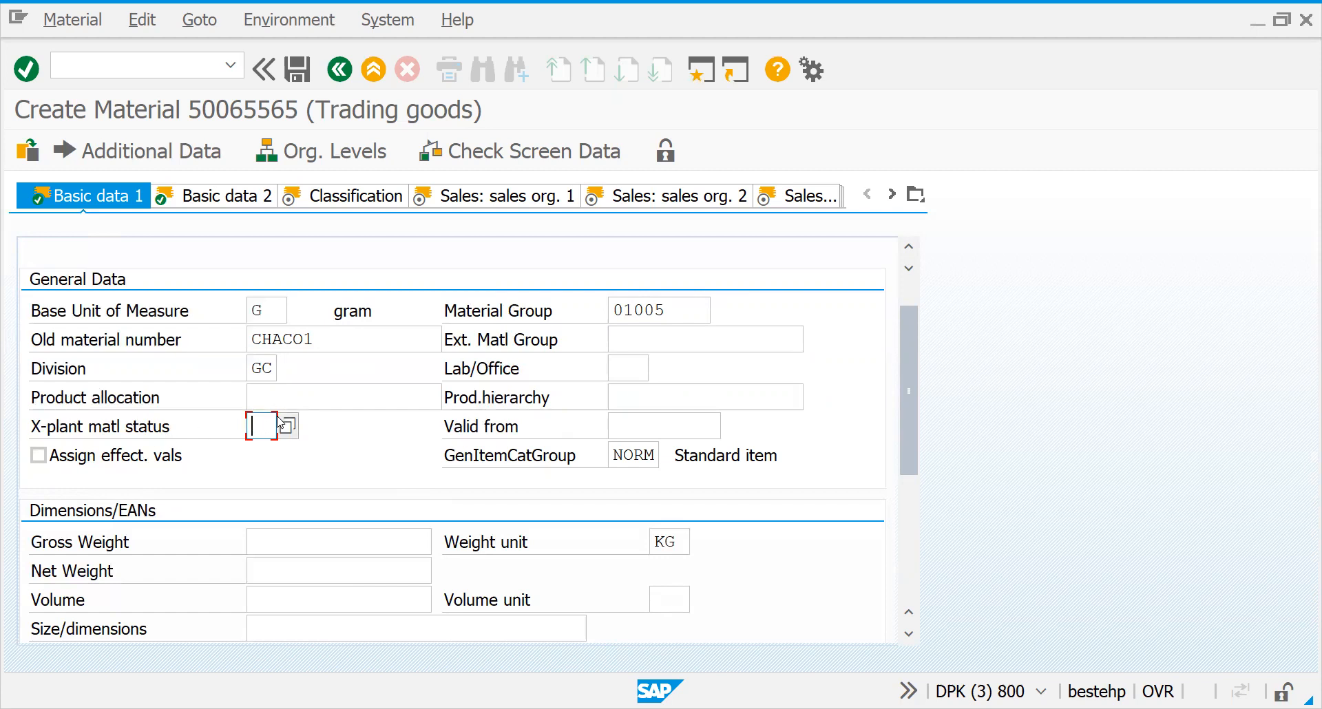
click(286, 425)
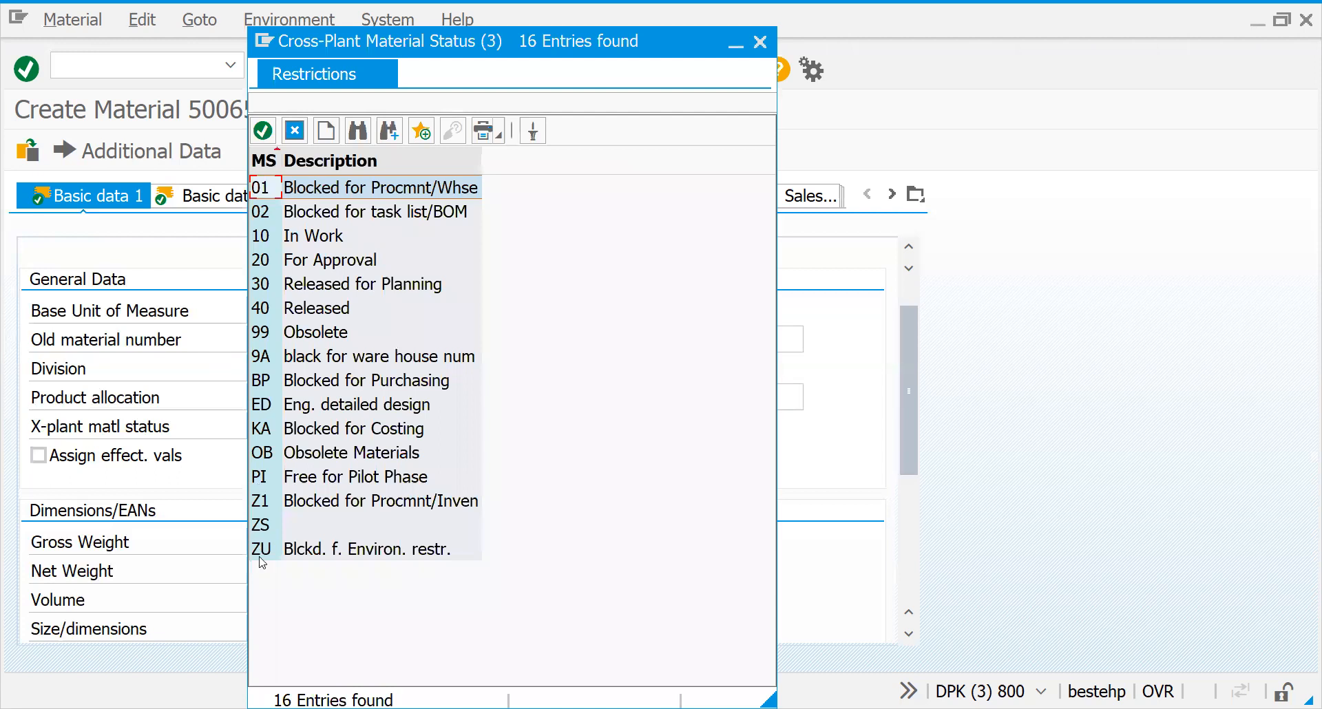
click(267, 559)
click(318, 453)
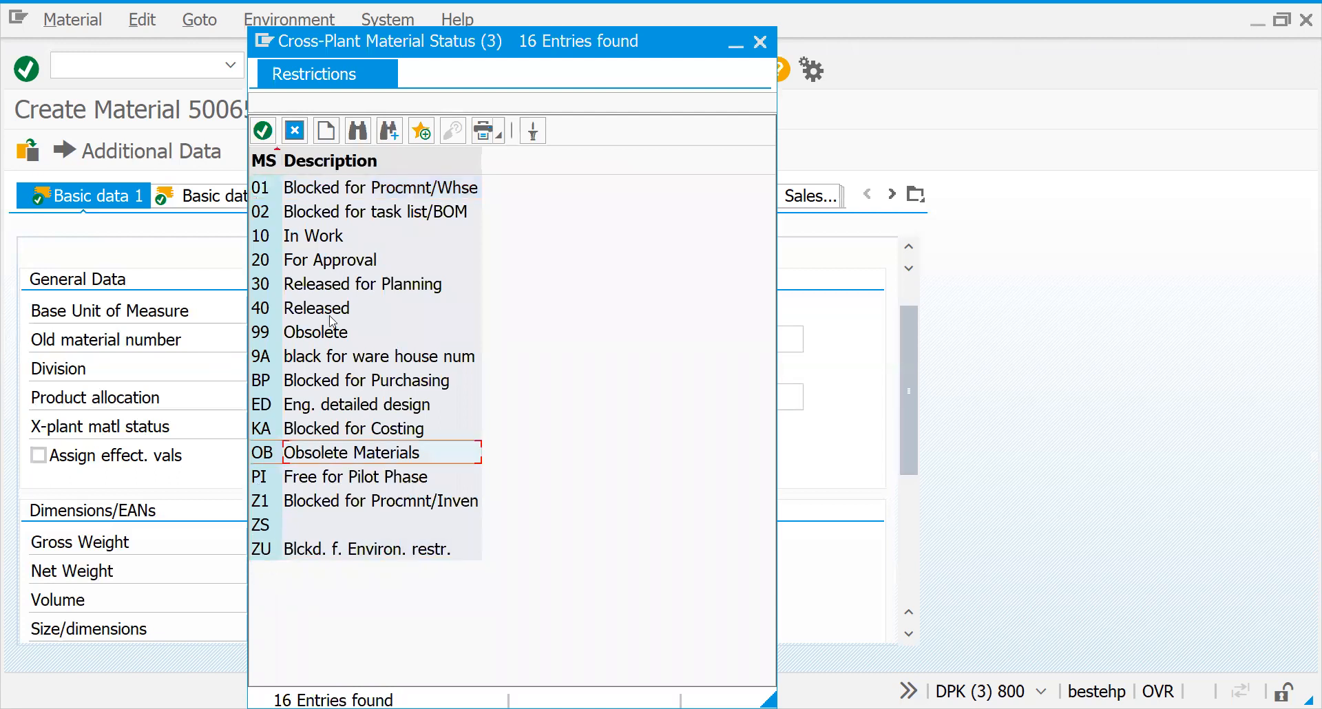
click(333, 264)
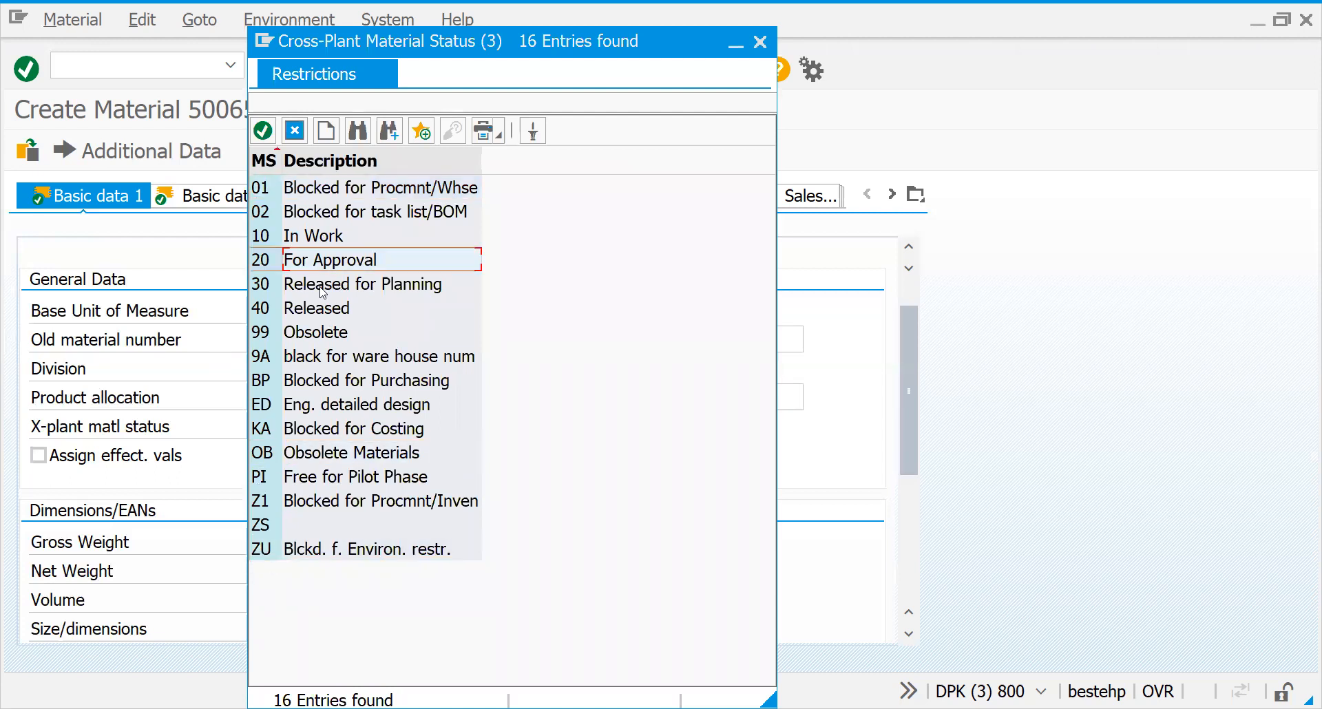
click(323, 310)
click(317, 334)
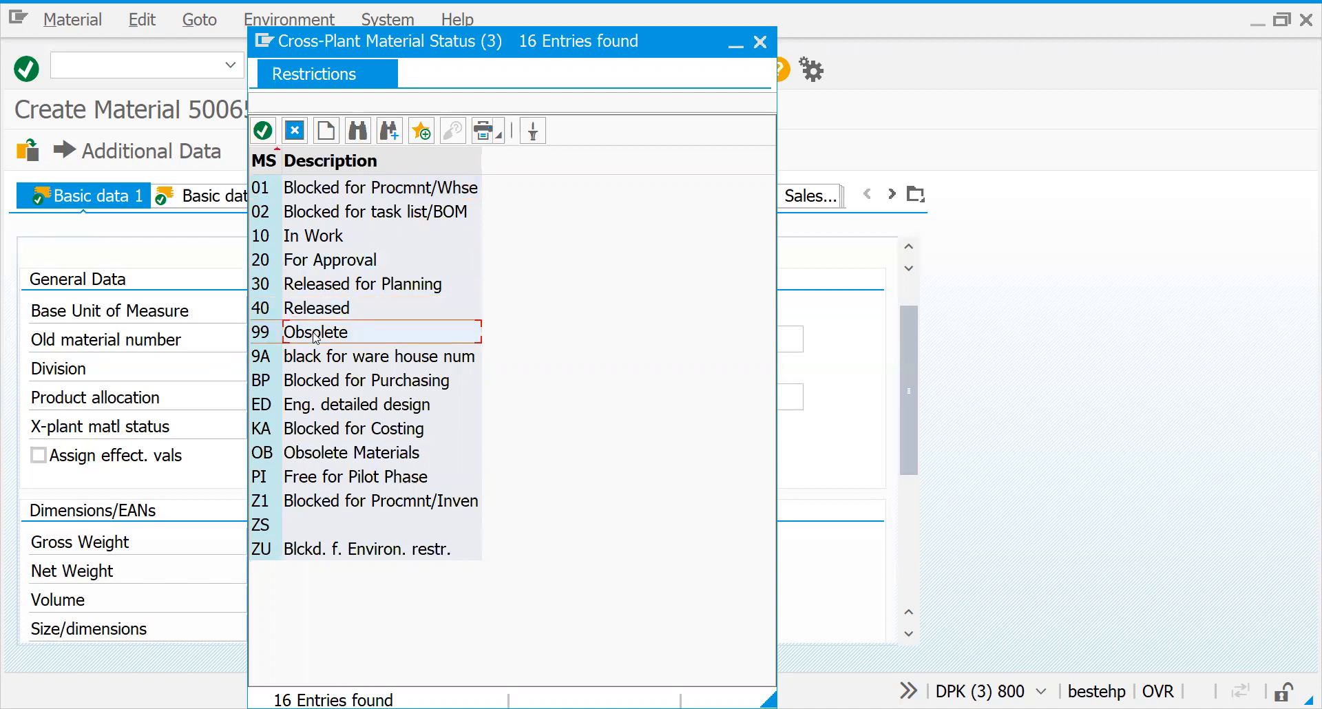
click(322, 389)
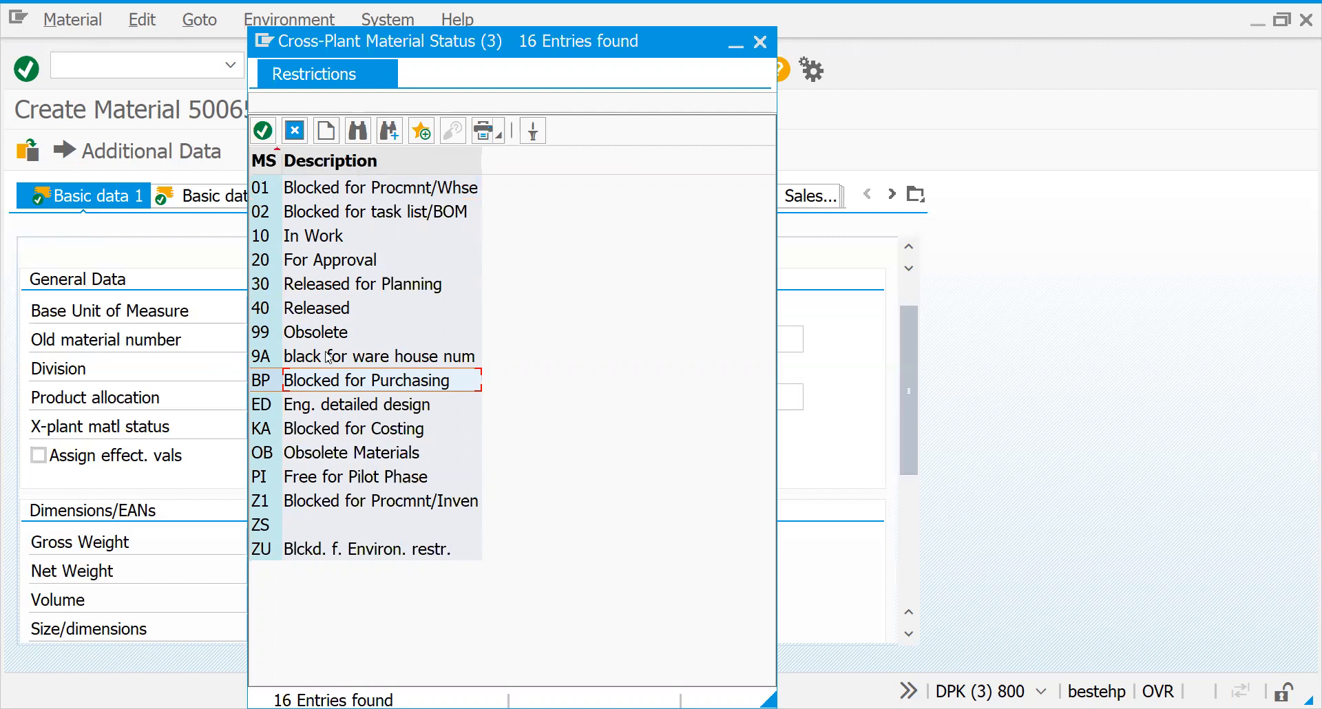
key(Escape)
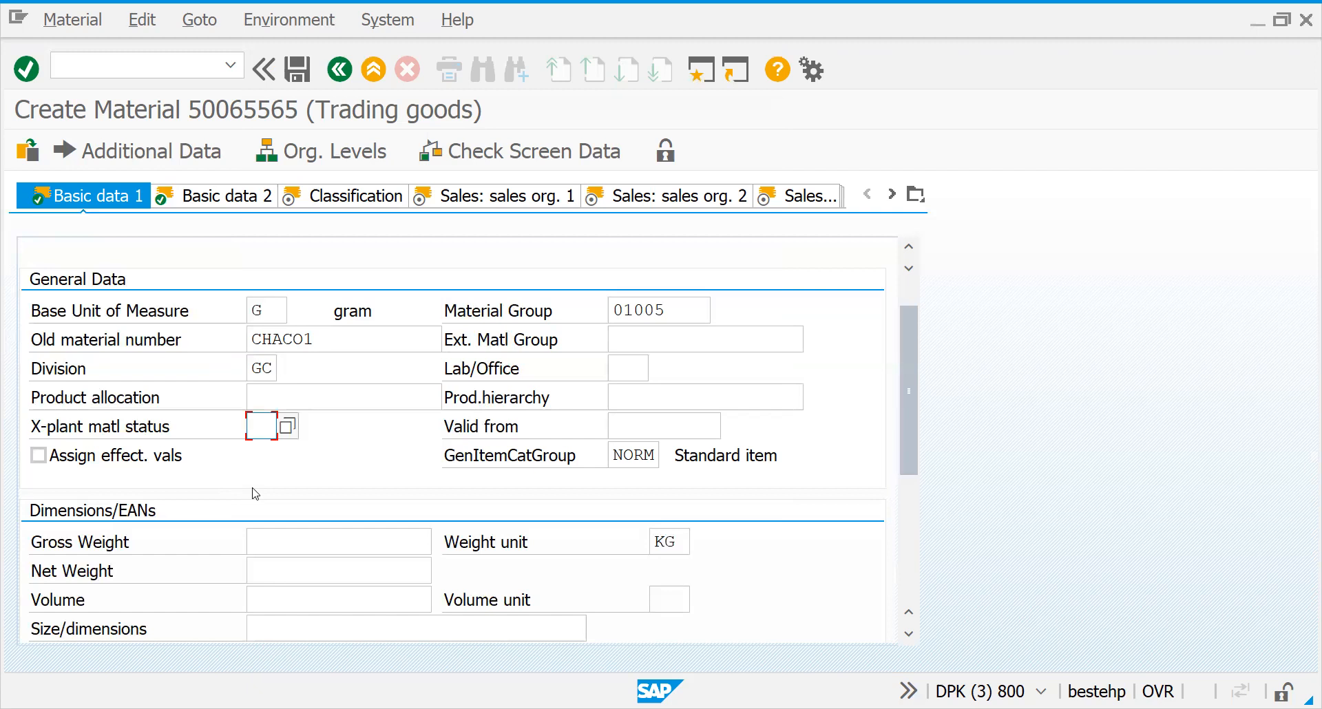
- Set the material's gross weight to 100 and net weight to 90, with G as the weight unit
click(634, 427)
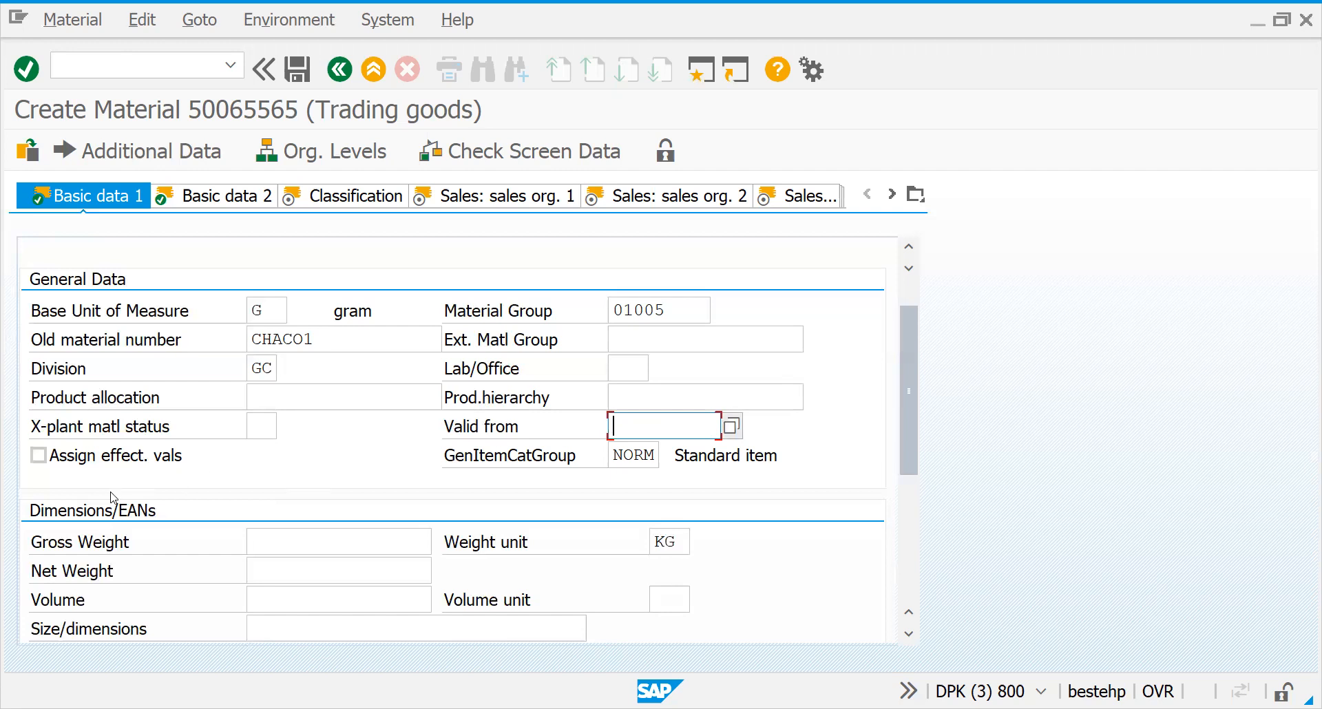
click(282, 546)
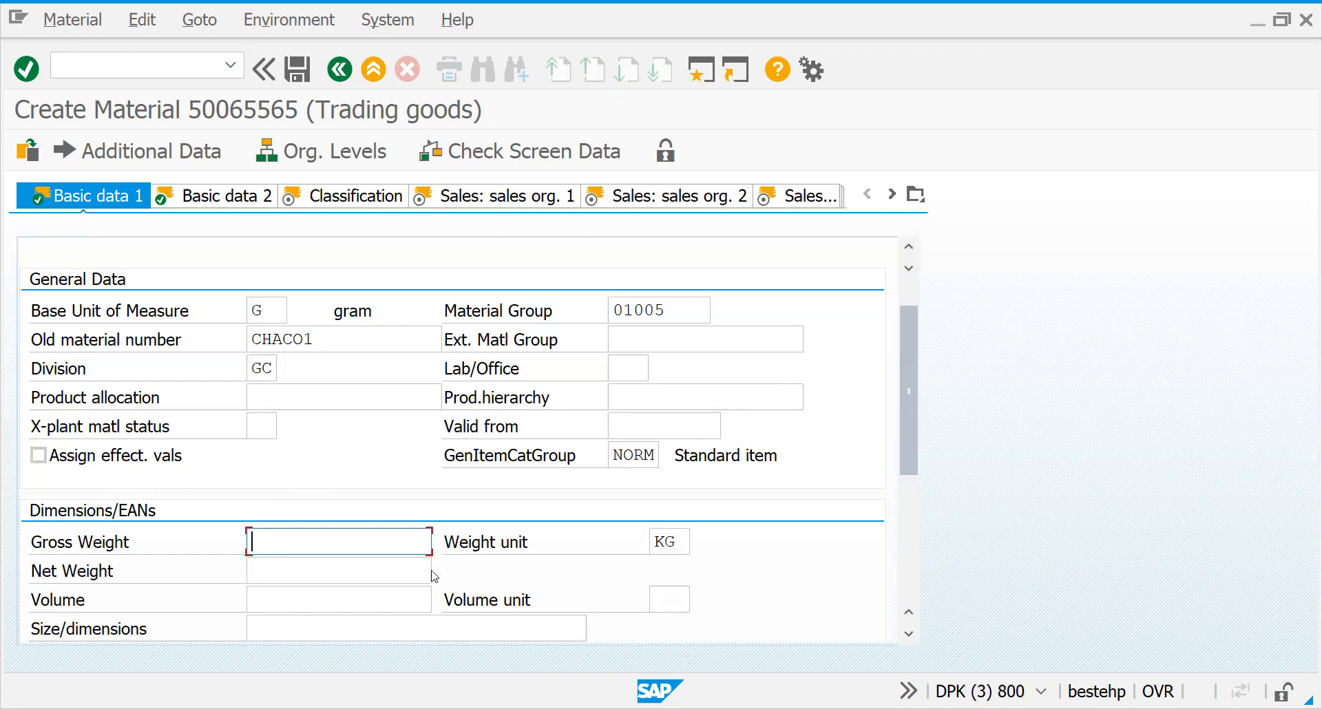
text(100)
click(671, 542)
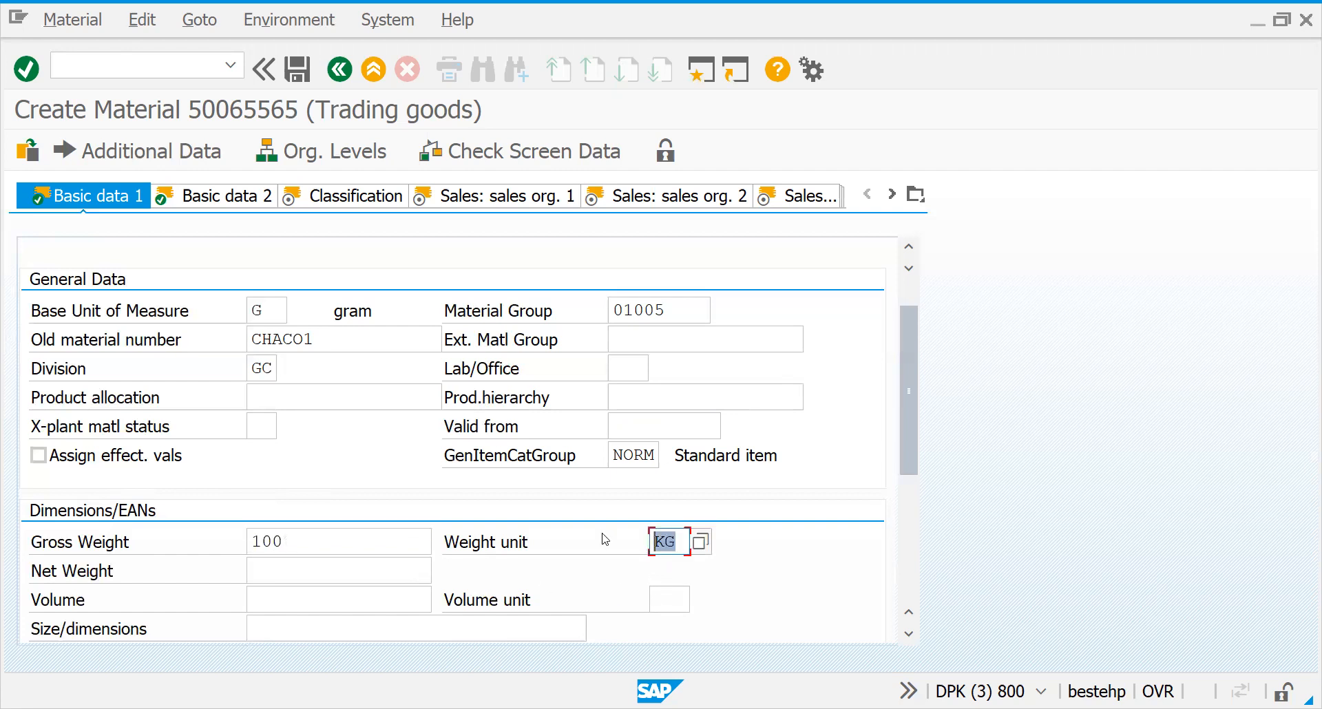
text(G)
click(296, 574)
text(90)
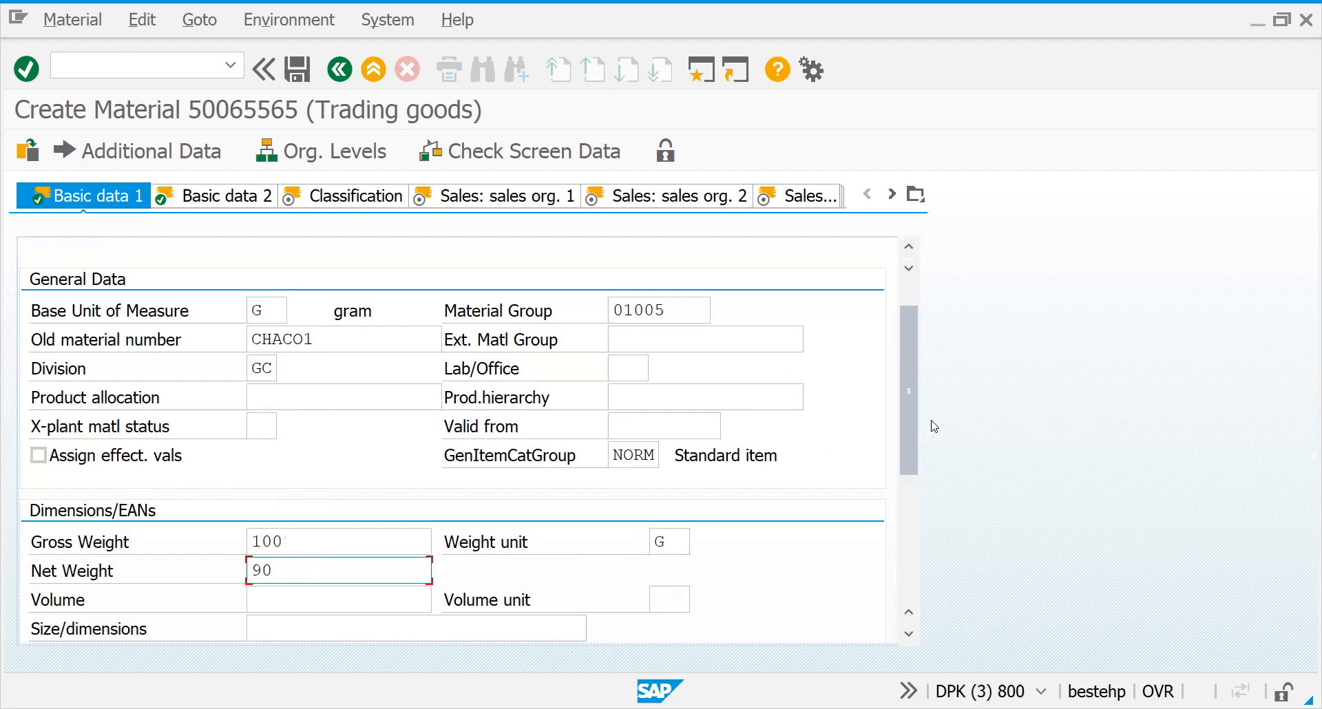
drag(911, 443, 903, 506)
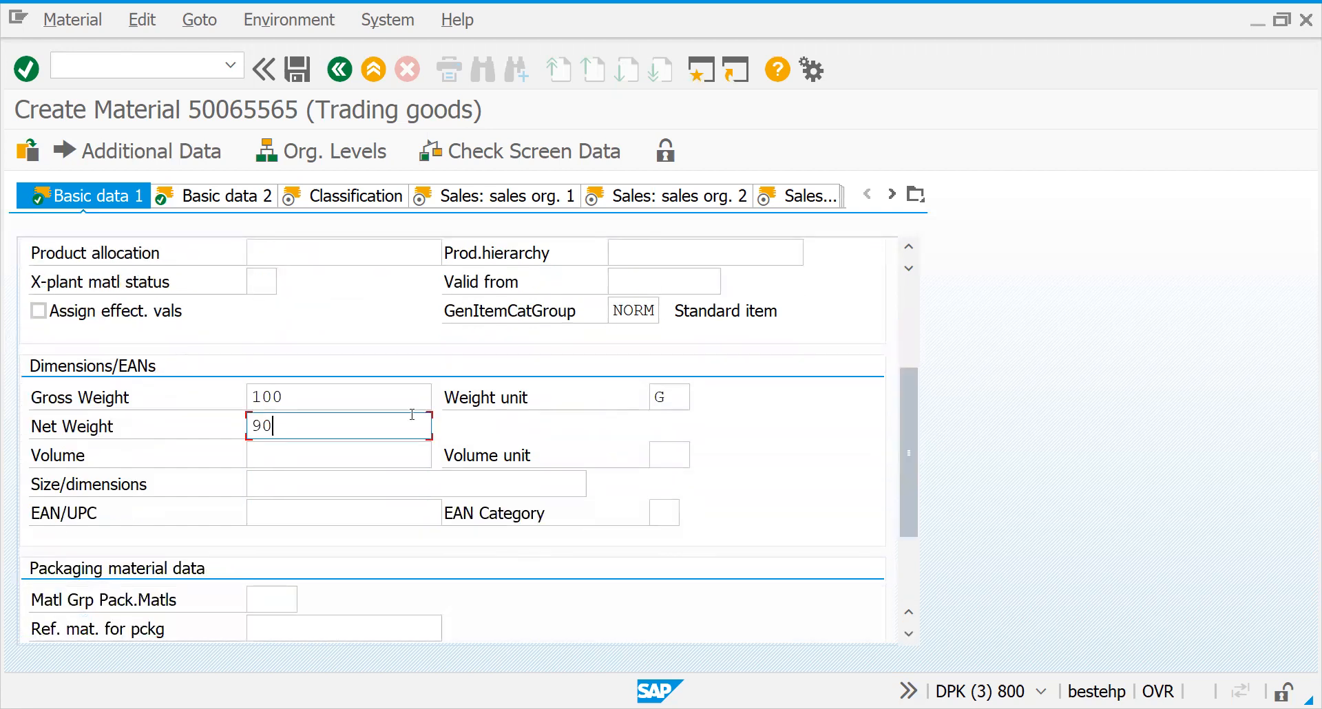
click(330, 454)
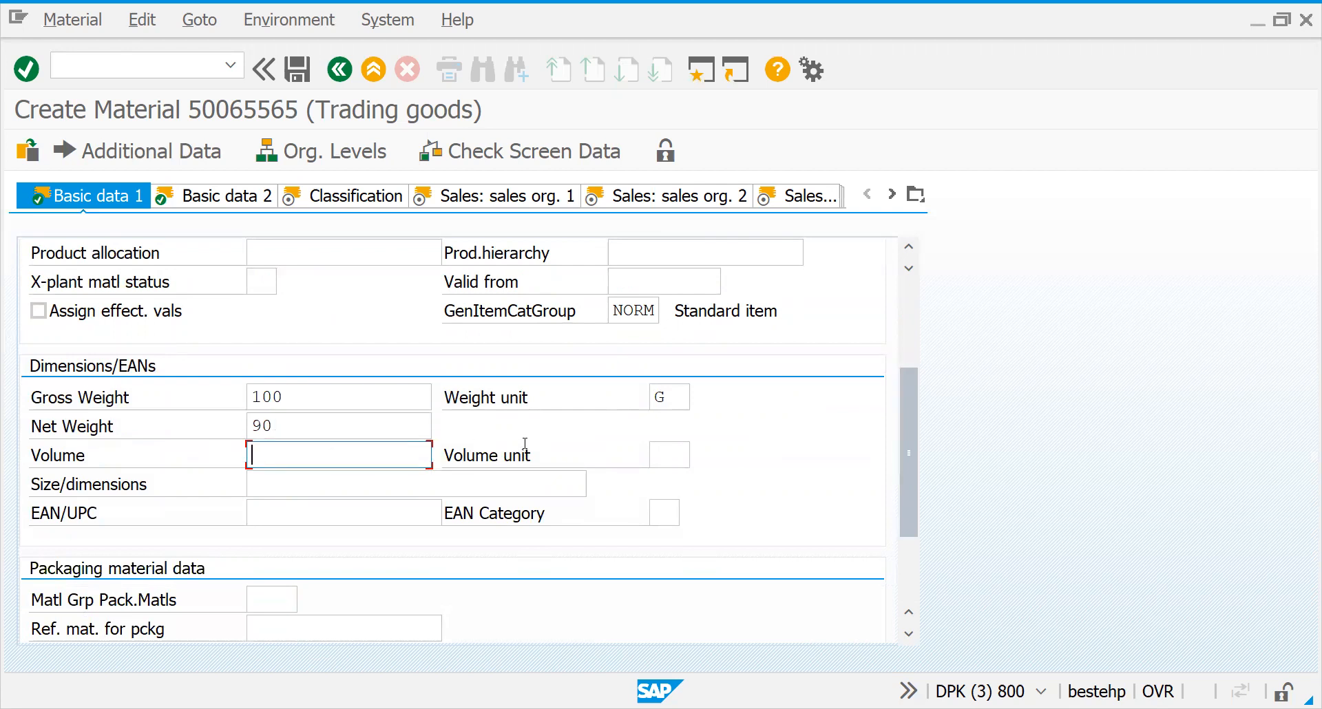
click(663, 445)
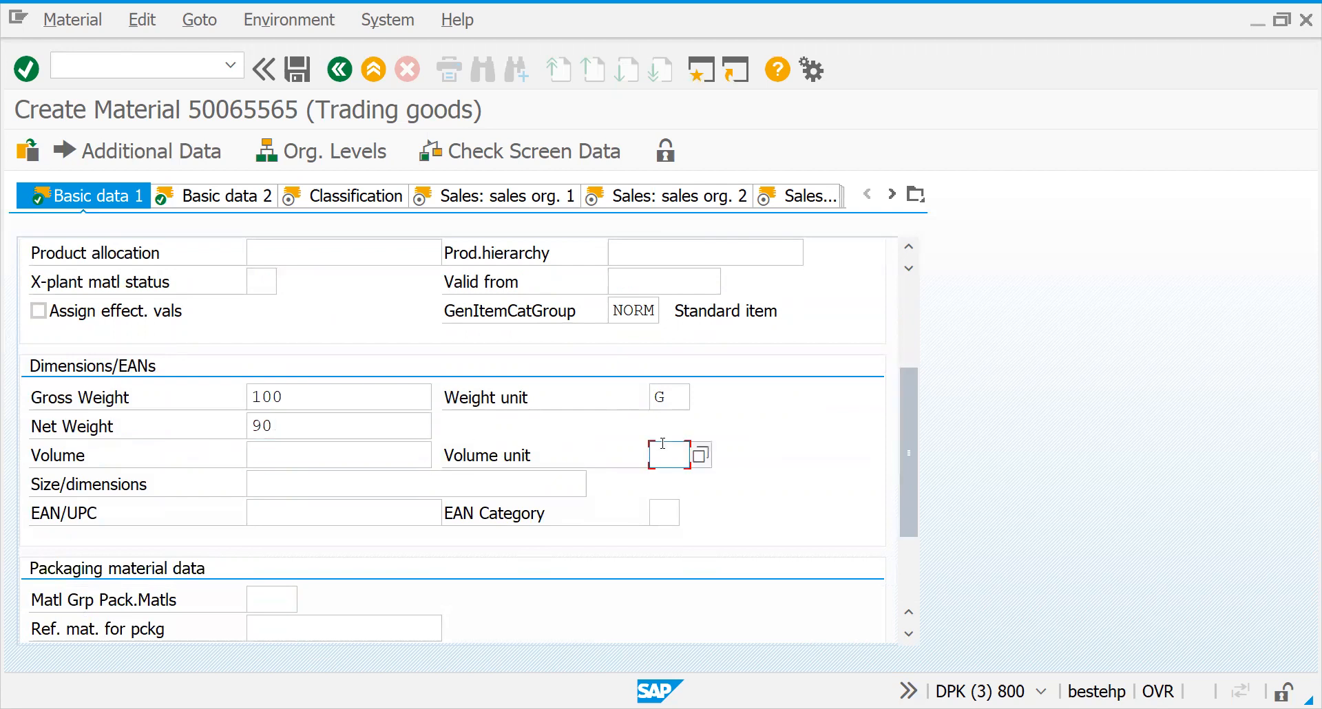
click(479, 488)
click(347, 509)
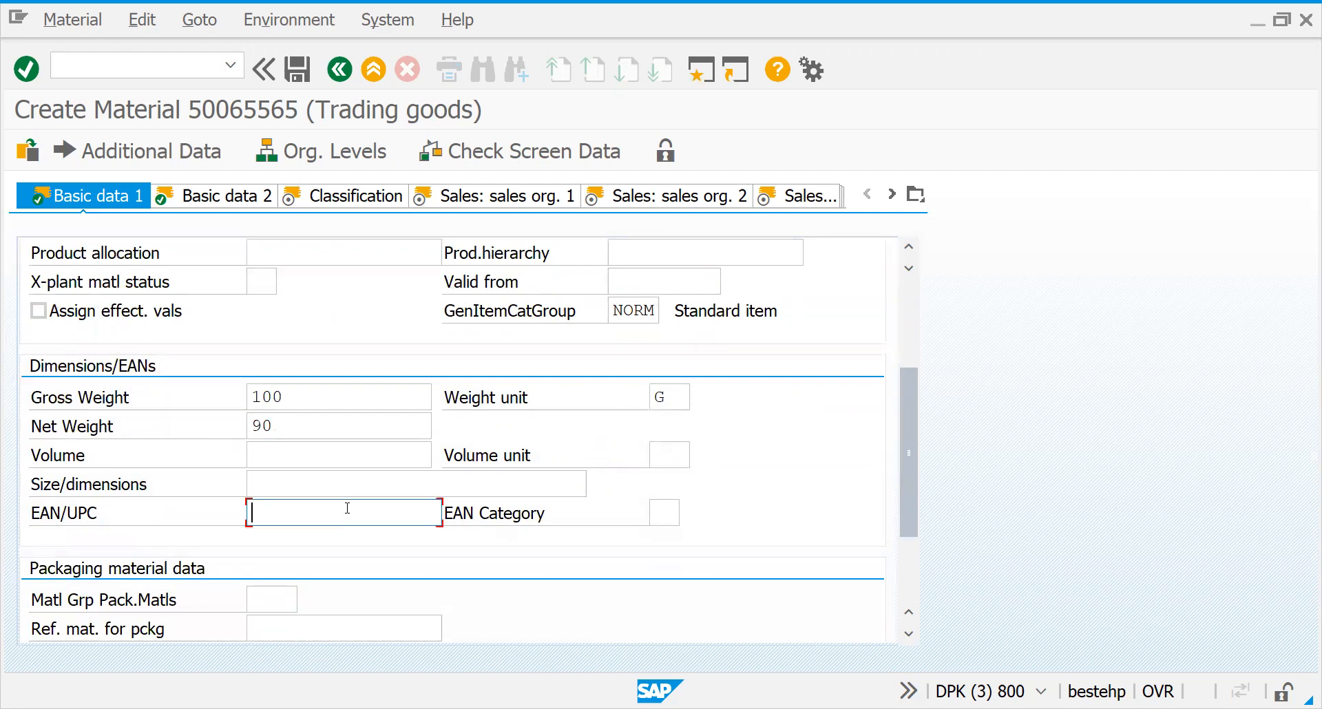
click(346, 482)
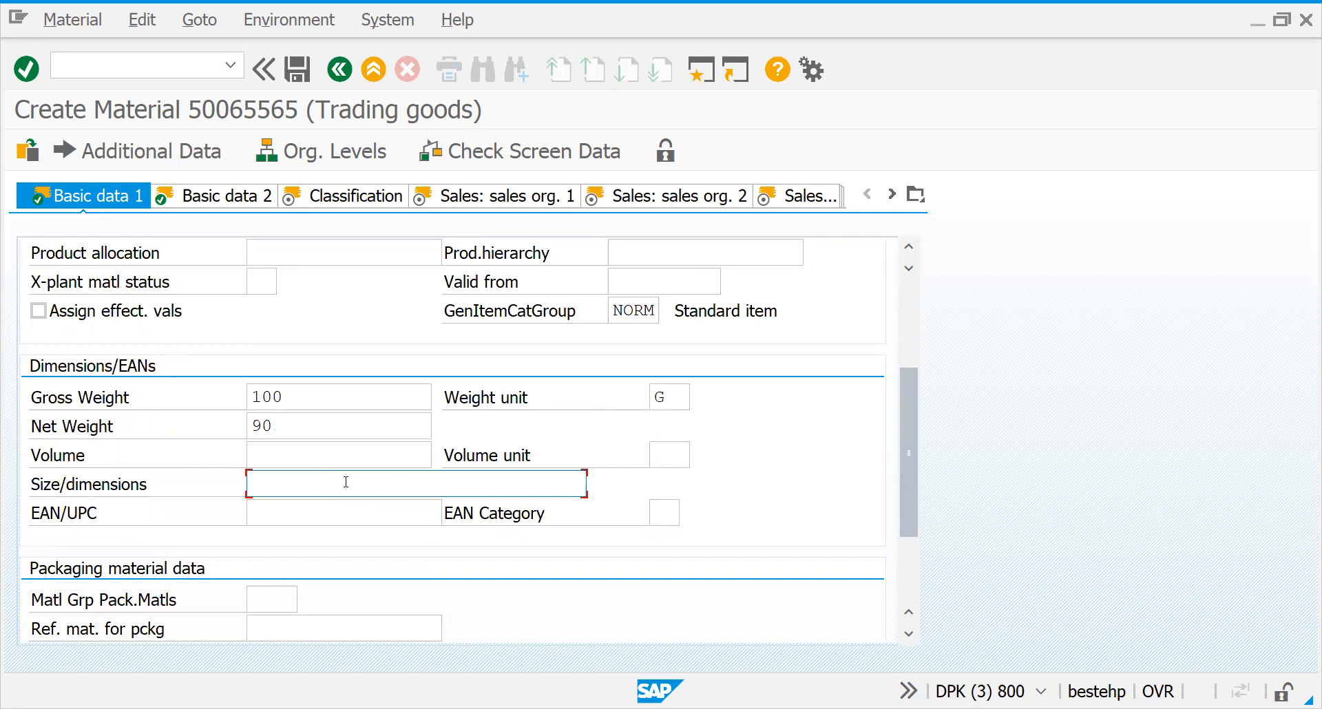
- Review the EAN and packaging material fields at the end of Basic data 1 without entering any values
click(288, 517)
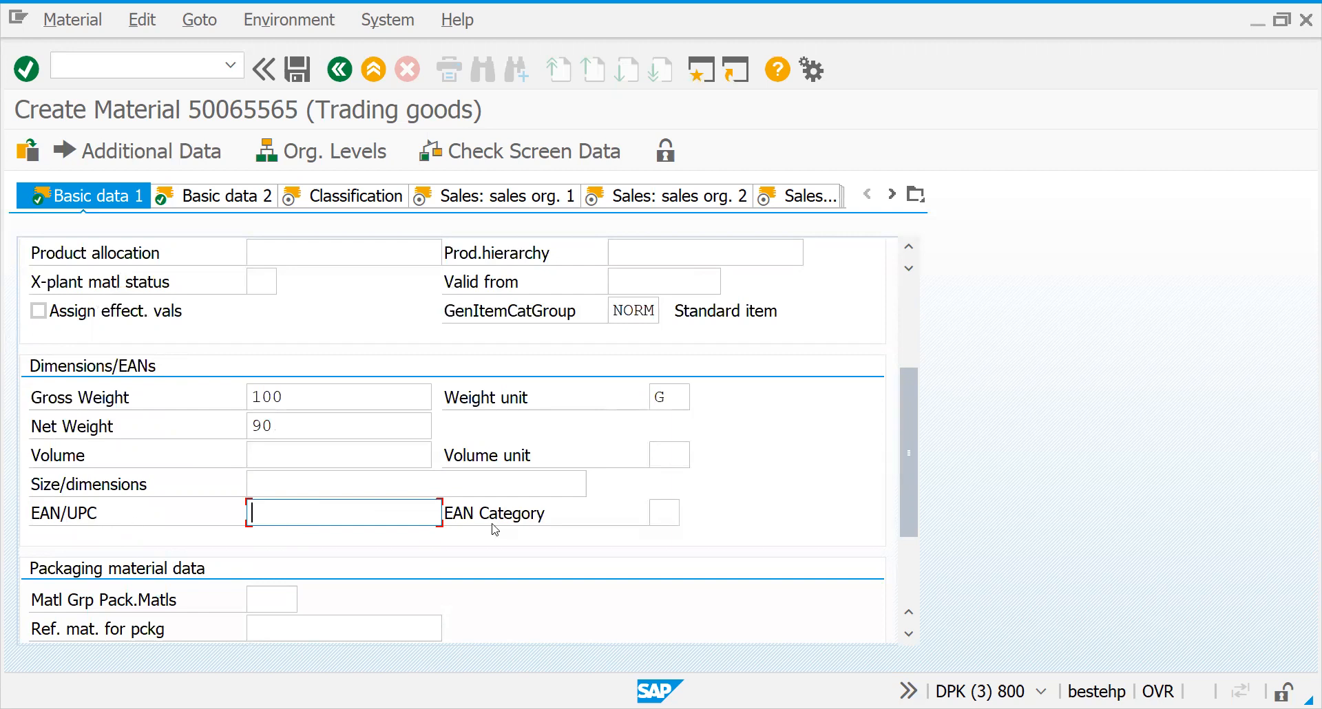
click(656, 513)
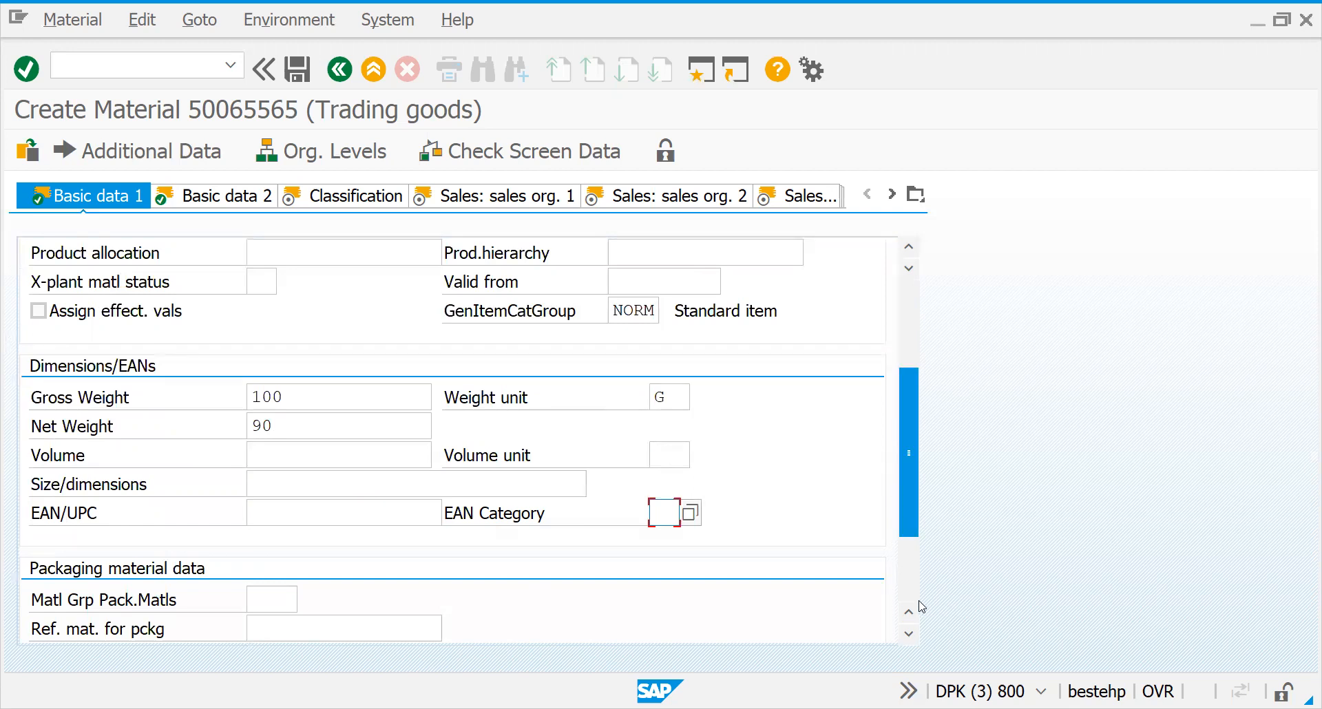
scroll(921, 606, down, 2)
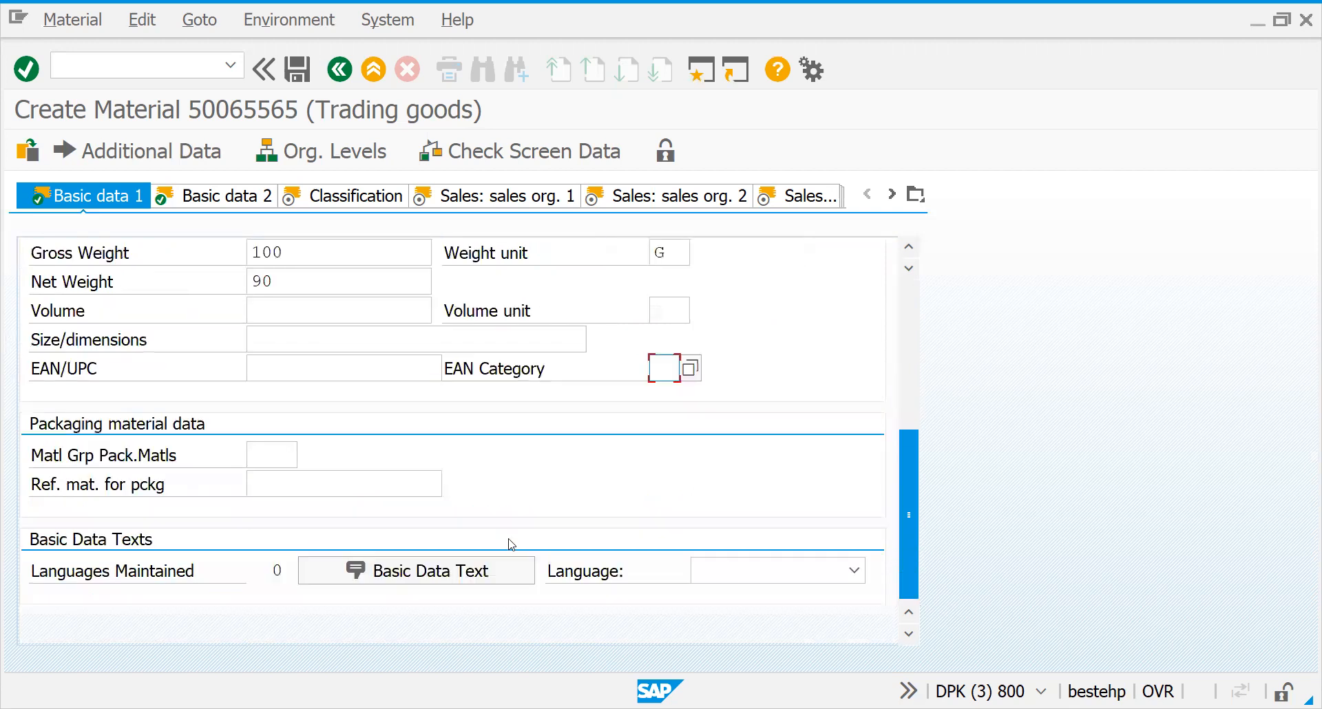
click(263, 458)
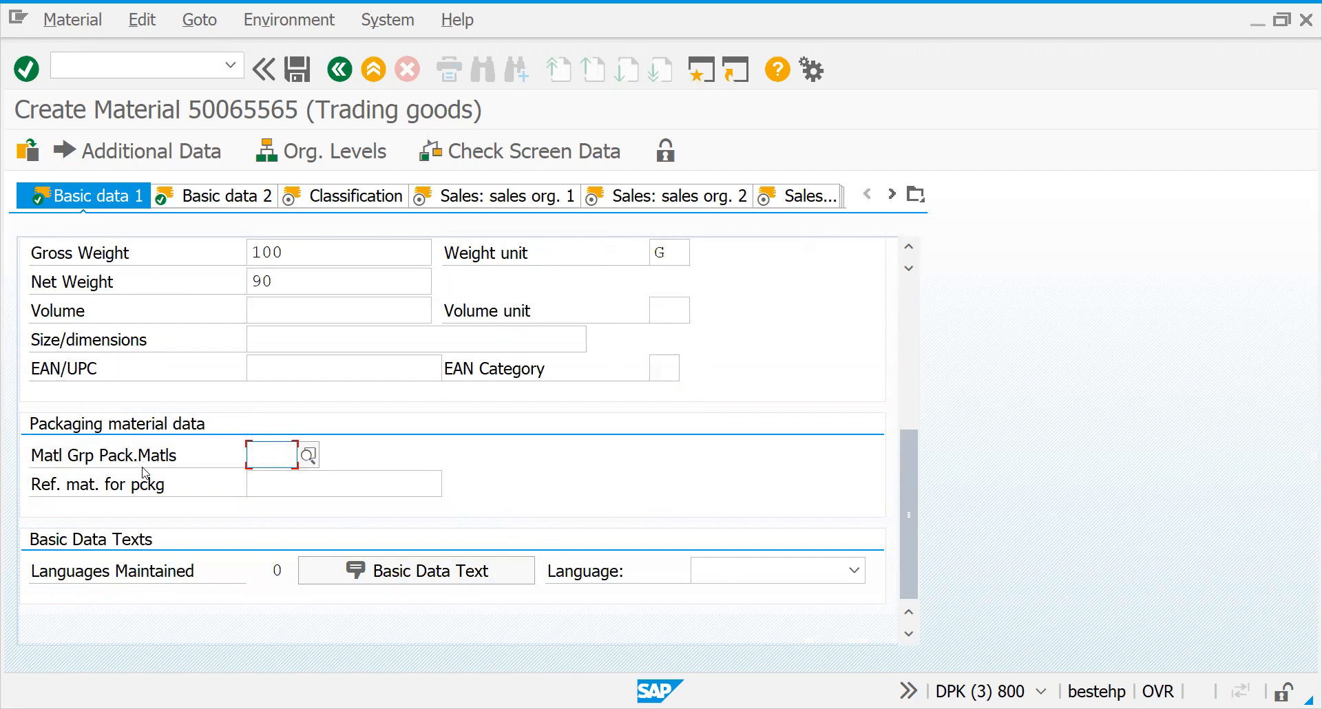
click(270, 487)
click(262, 453)
- Review the Basic data 2 view down to its design drawing and configuration sections, and go on past Classification to Sales: sales org. 1
click(196, 205)
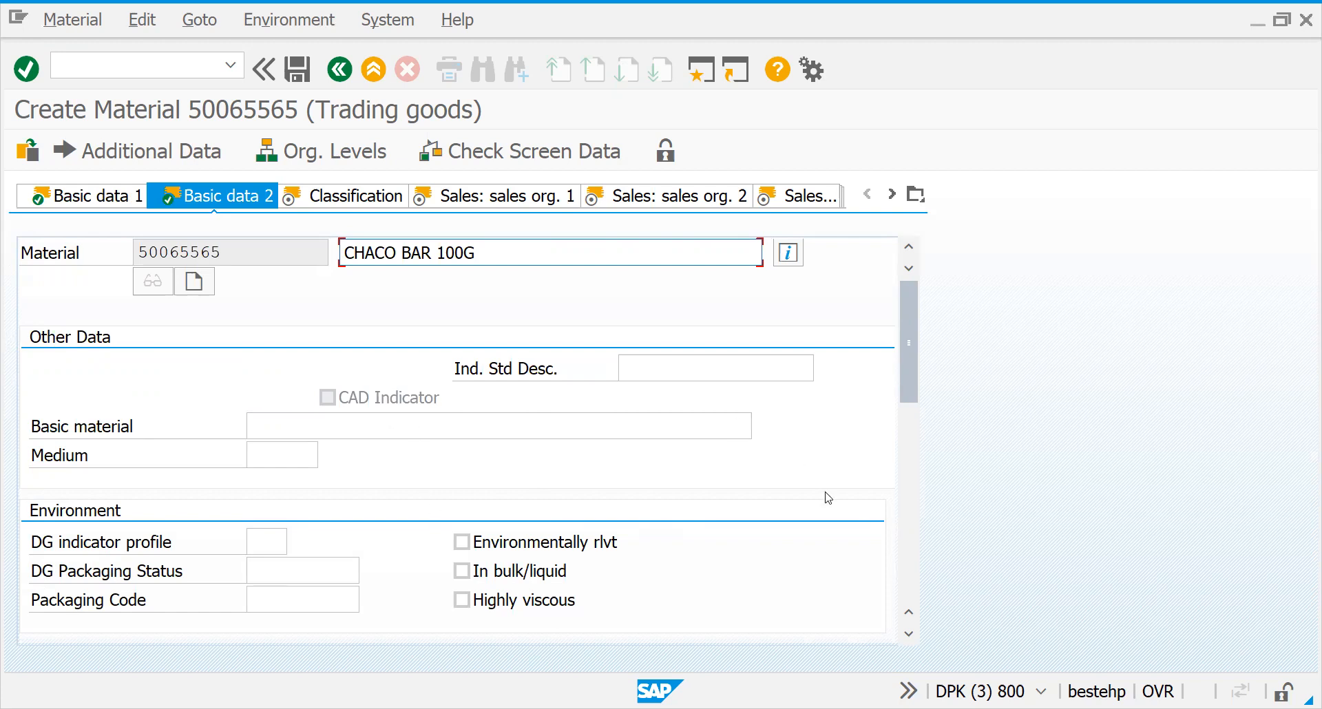
click(909, 568)
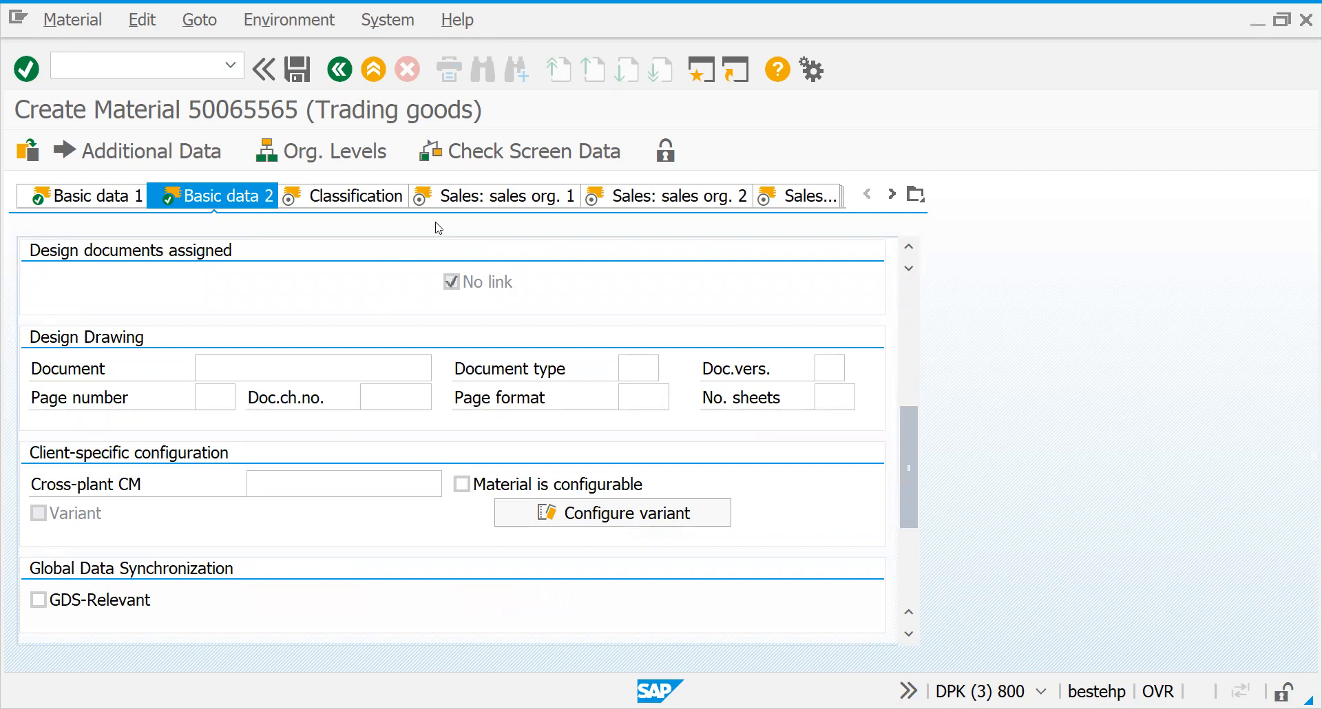
click(318, 199)
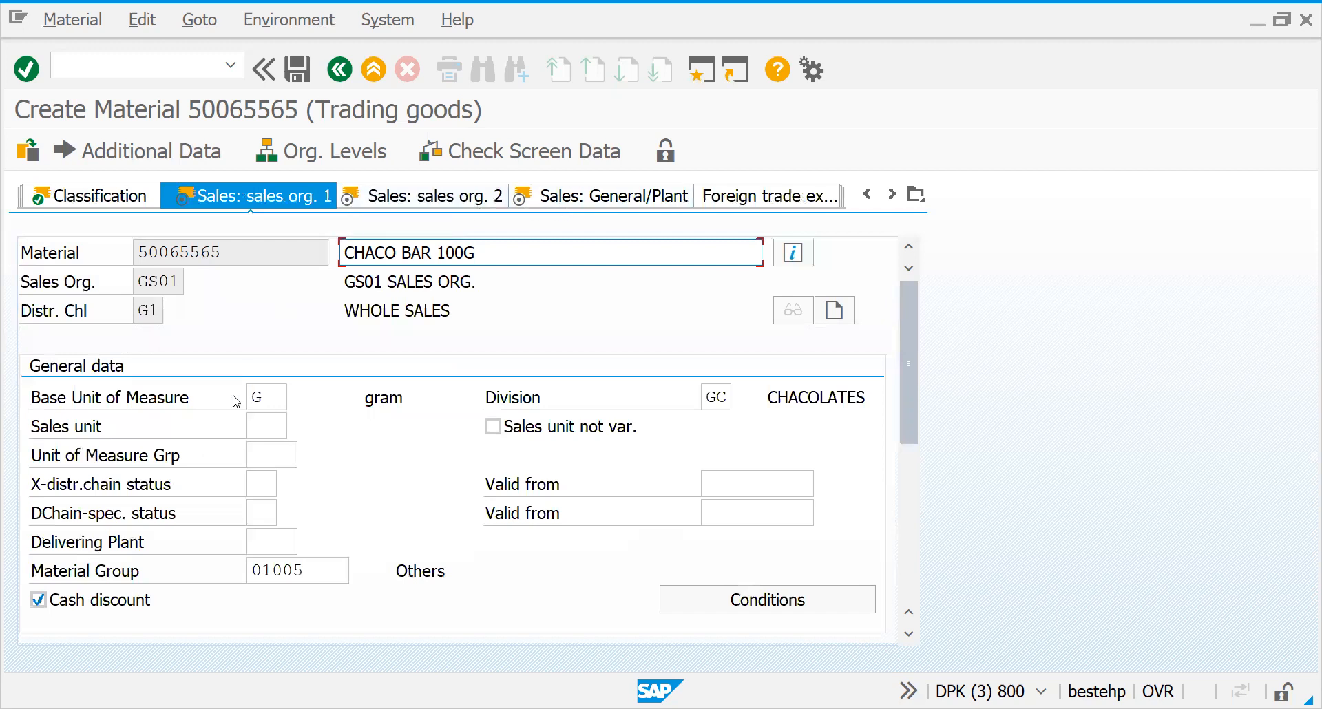
- Set the material's sales unit to PAC (Pack) from the list of possible units in Sales: sales org. 1
click(274, 397)
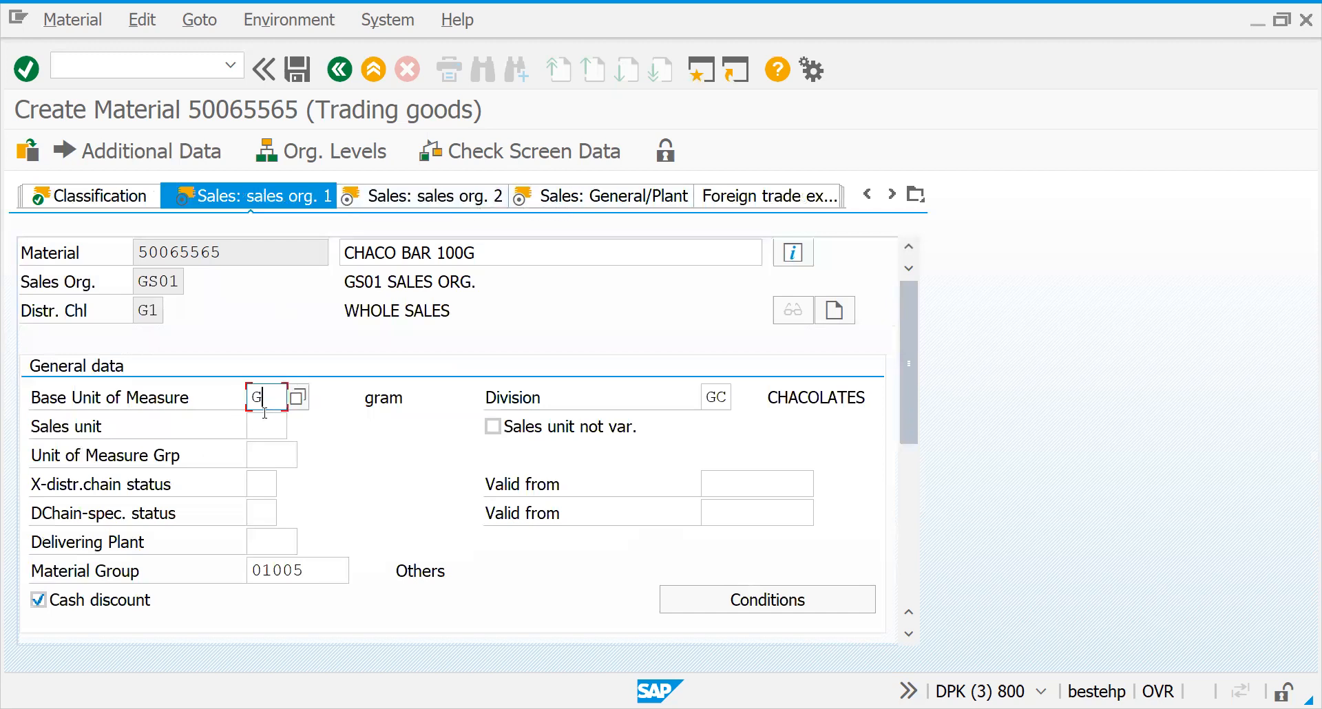
click(272, 423)
click(298, 427)
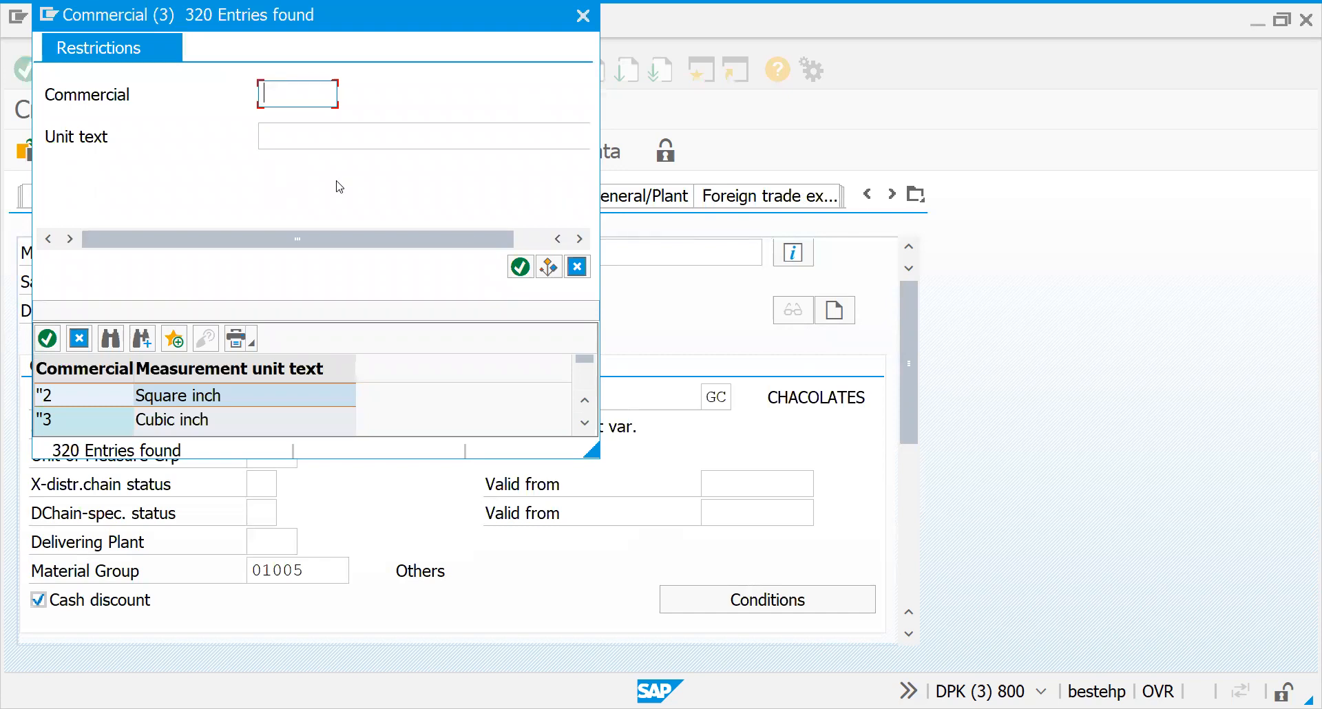
key(Escape)
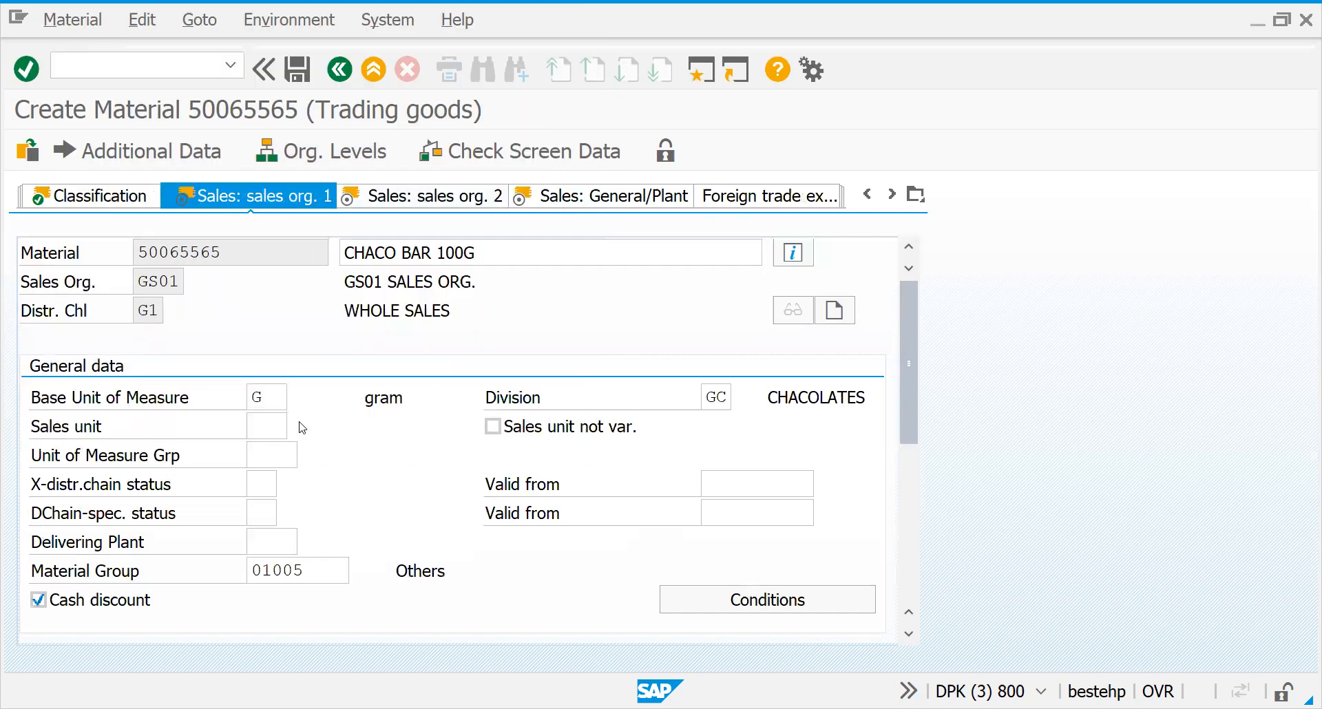
key(F4)
click(581, 346)
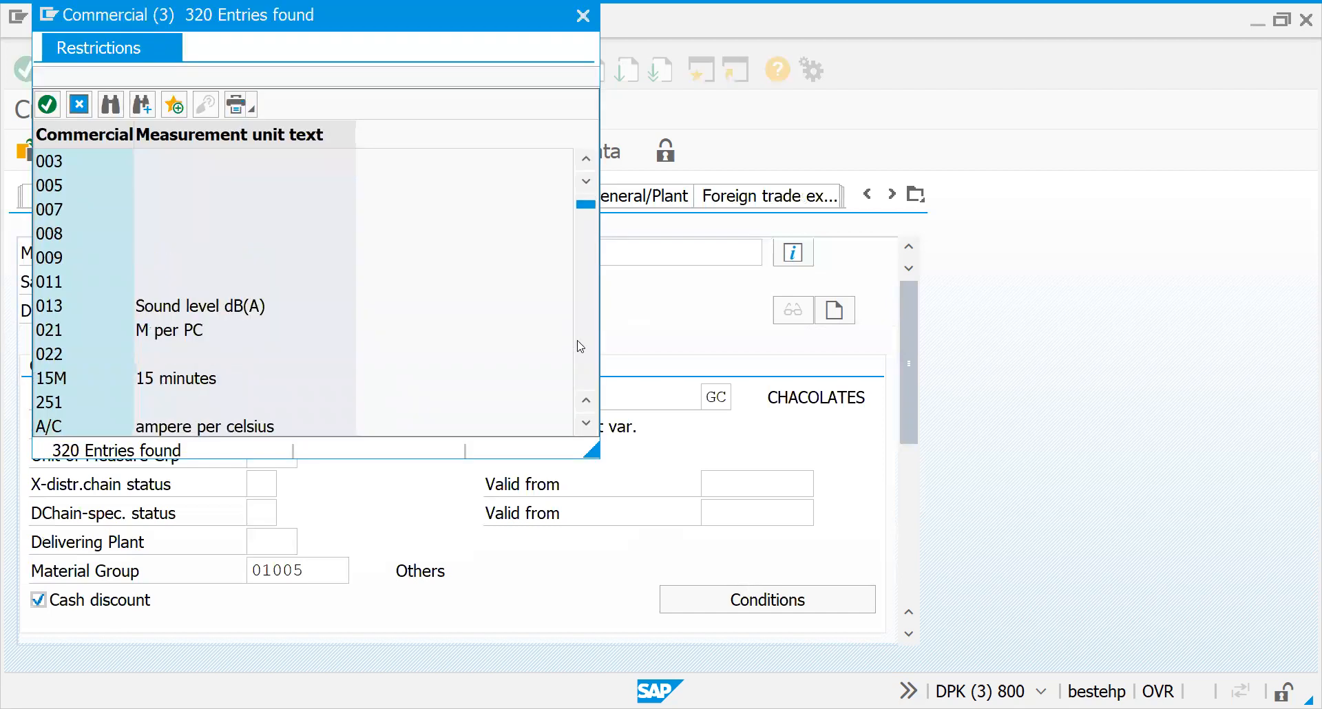
click(580, 346)
click(581, 346)
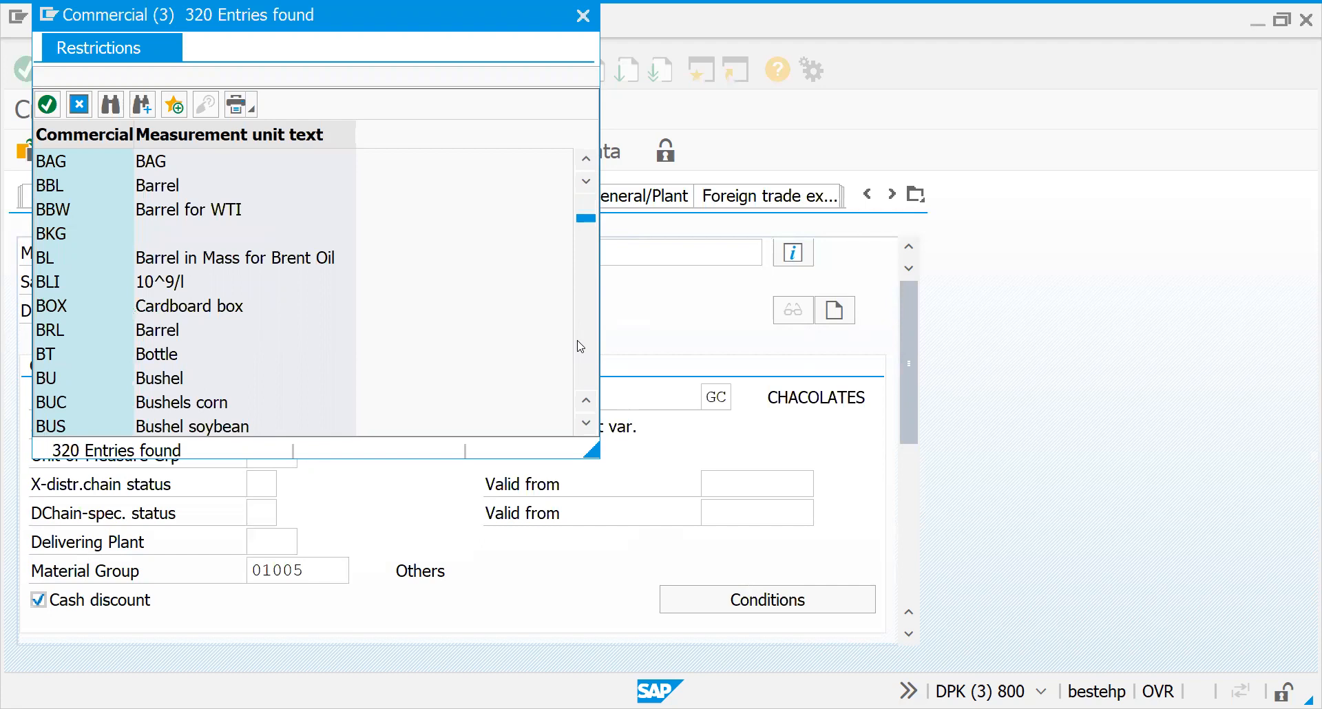
click(580, 347)
click(580, 347)
click(580, 347)
click(581, 347)
click(581, 347)
click(581, 346)
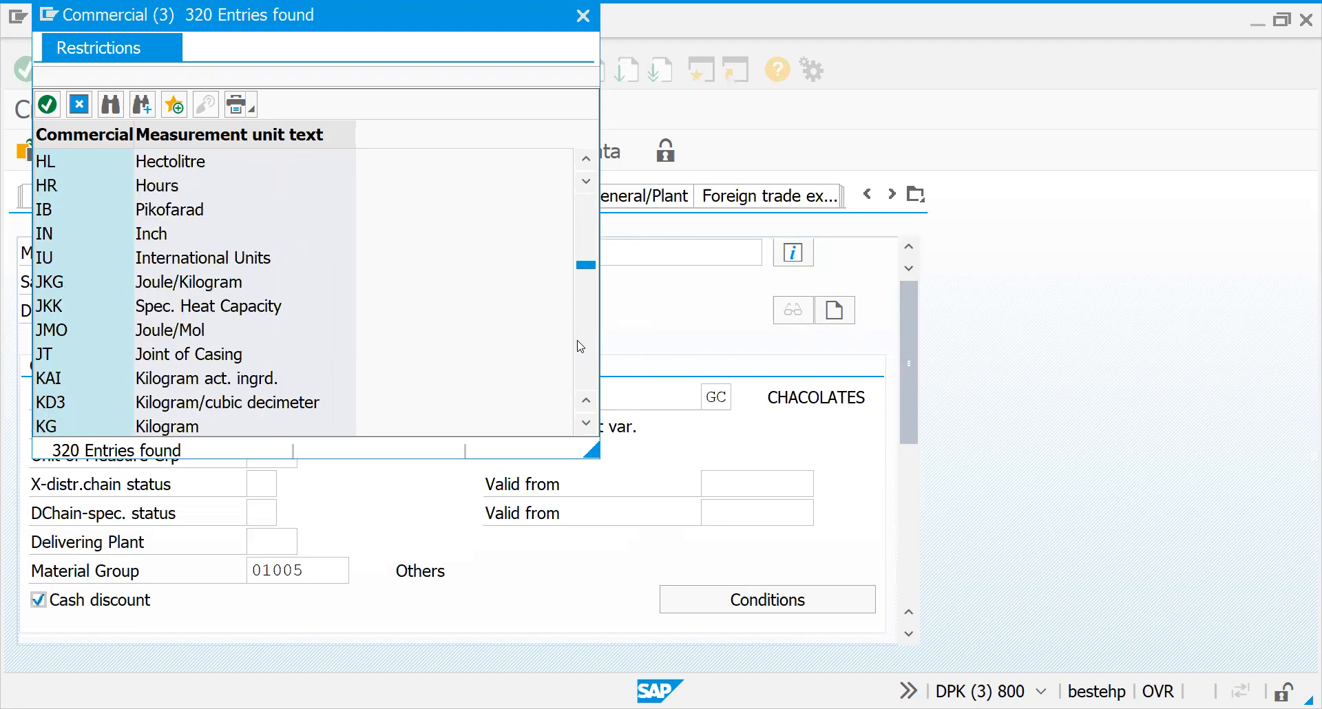
click(580, 347)
click(580, 346)
click(581, 346)
click(580, 346)
click(580, 346)
click(580, 346)
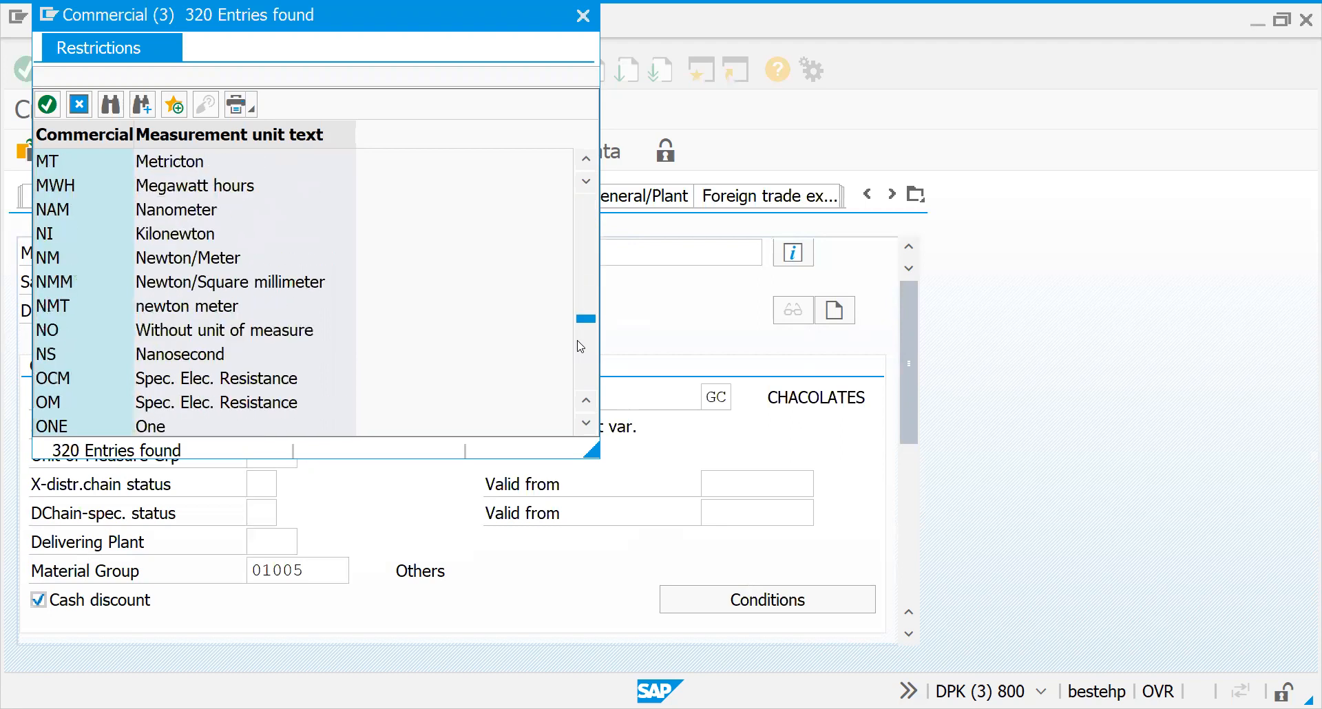
click(587, 388)
click(587, 388)
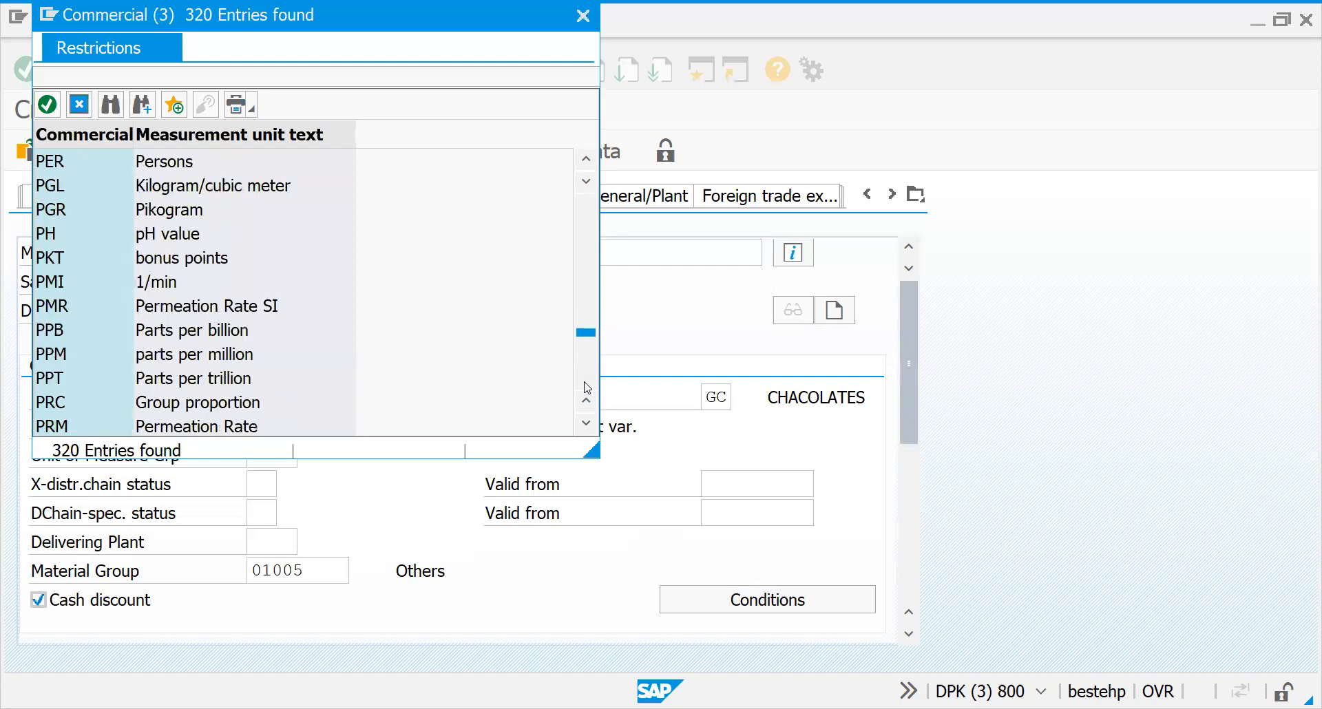
click(587, 234)
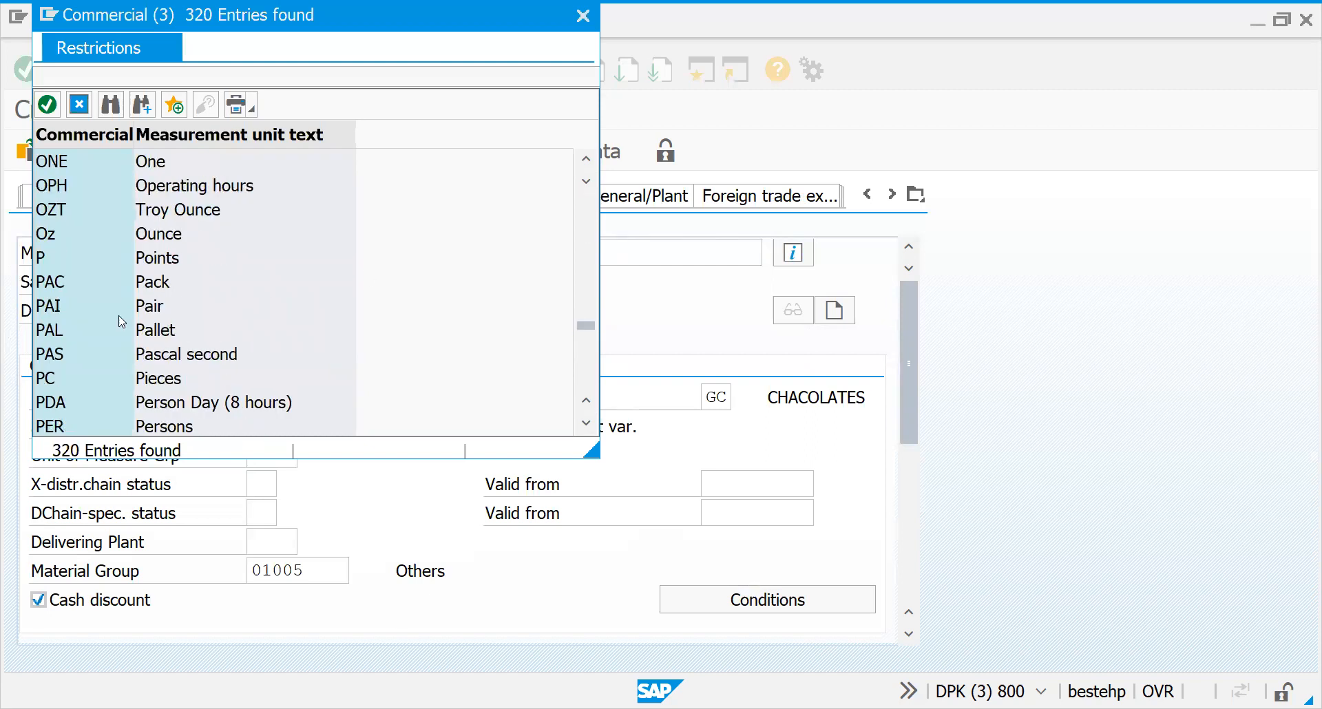
click(69, 283)
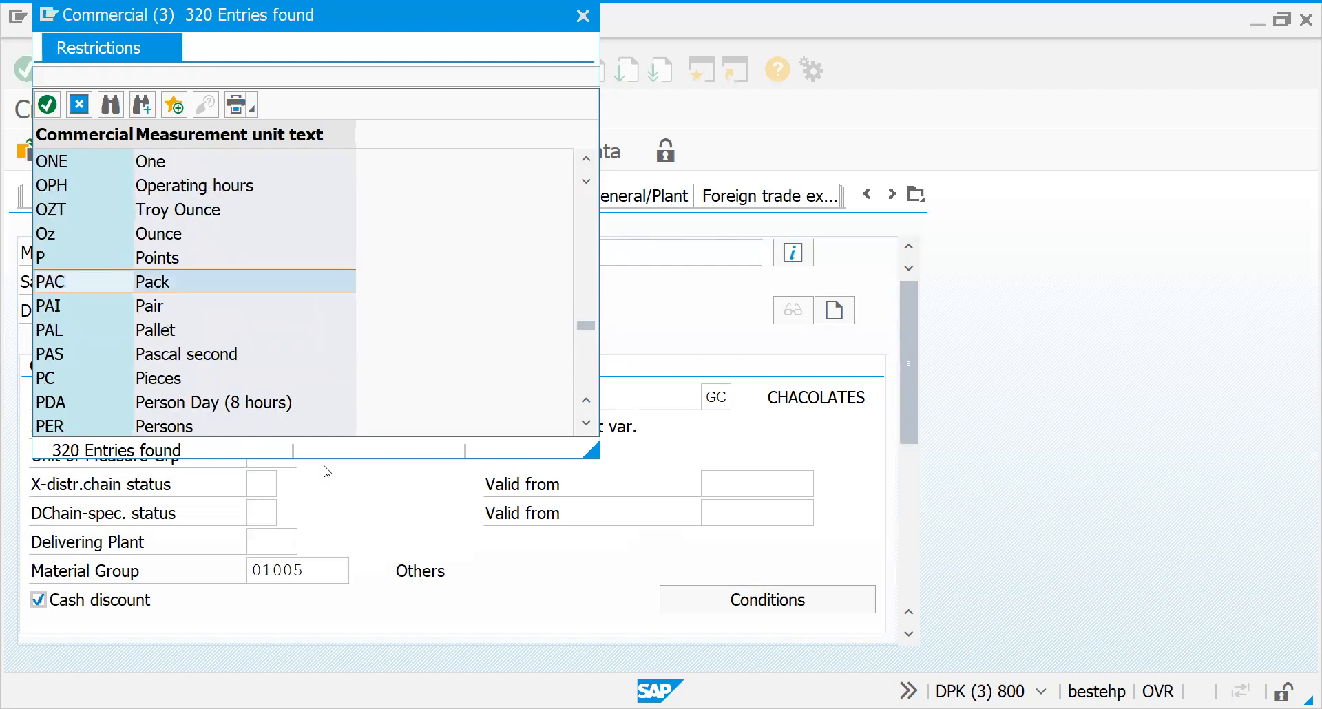
key(Return)
- Enter the unit of measure conversion for the sales unit as 1 PAC equal to 1000 G
click(280, 398)
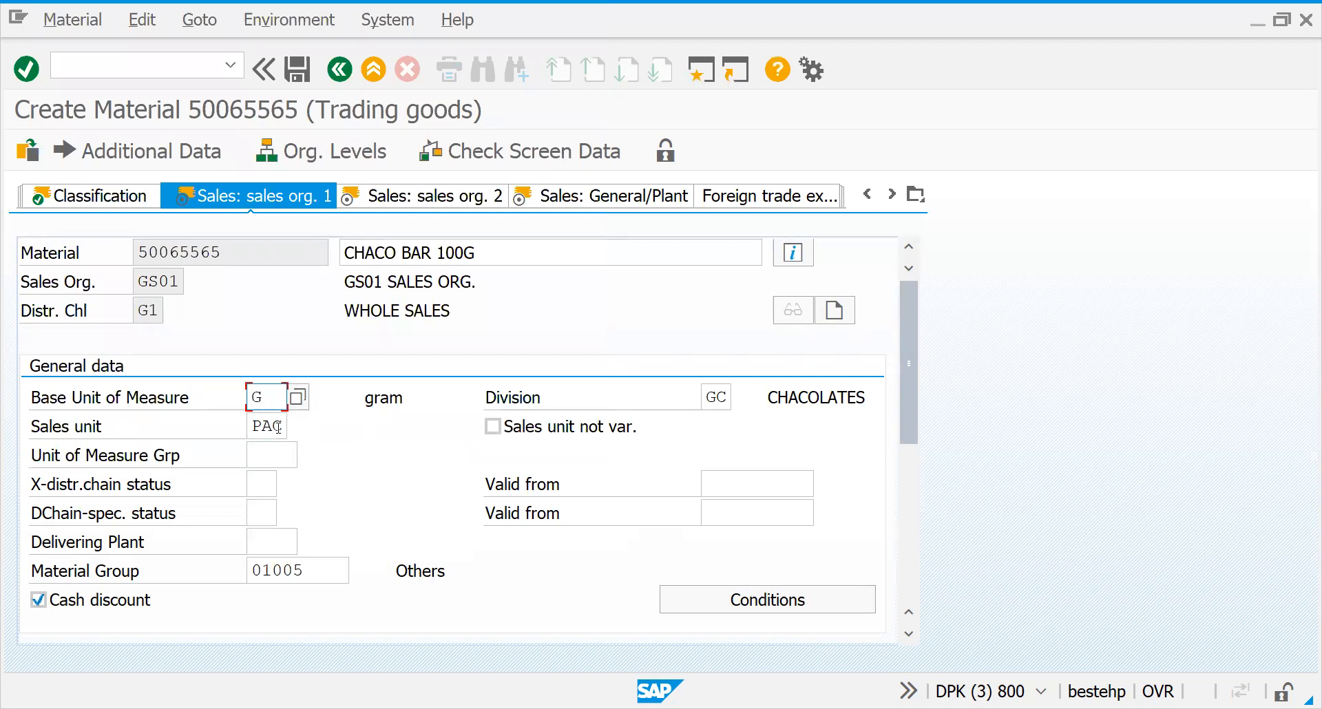
click(279, 426)
key(Return)
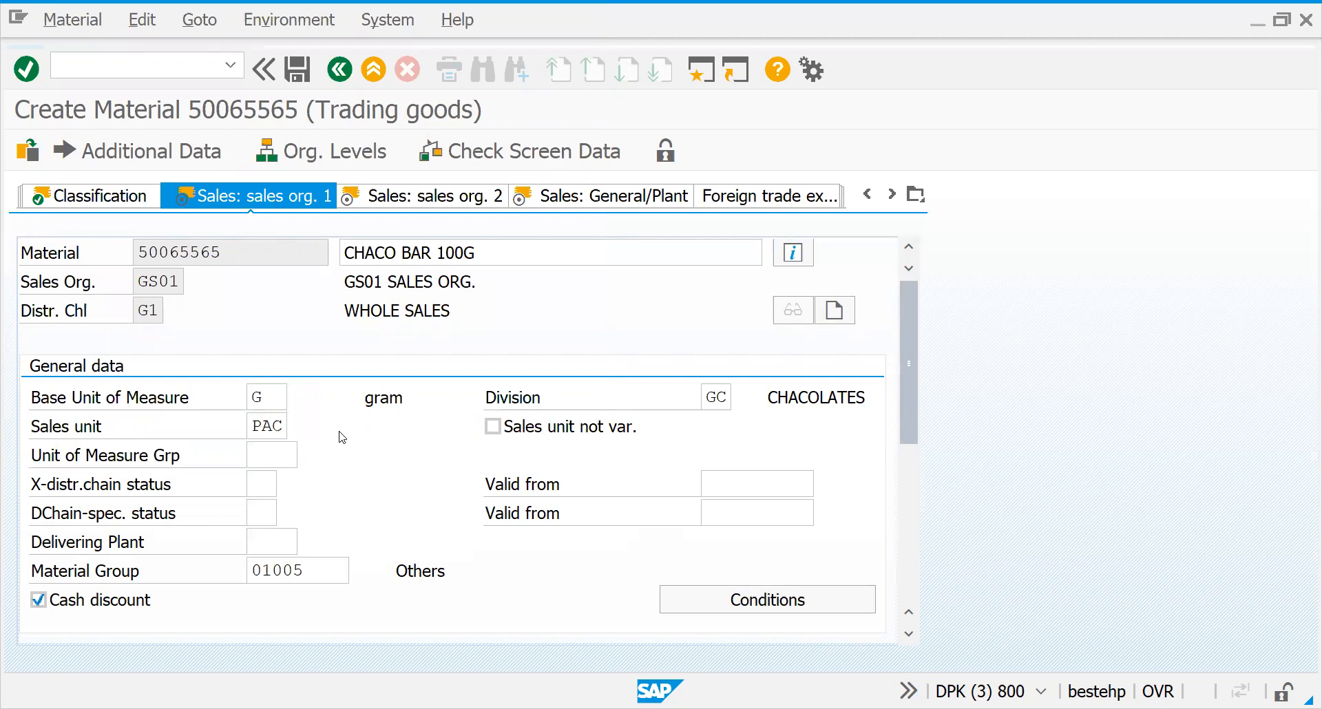
text(1)
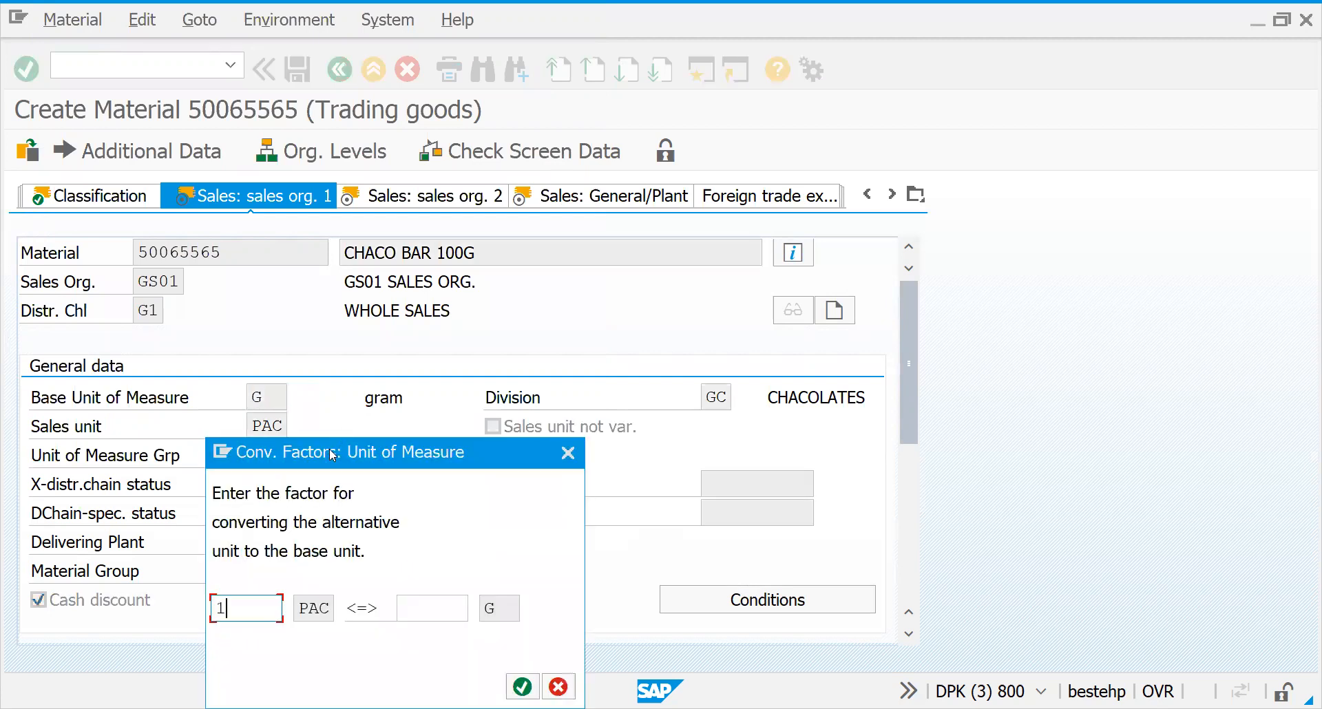
click(416, 608)
text(10)
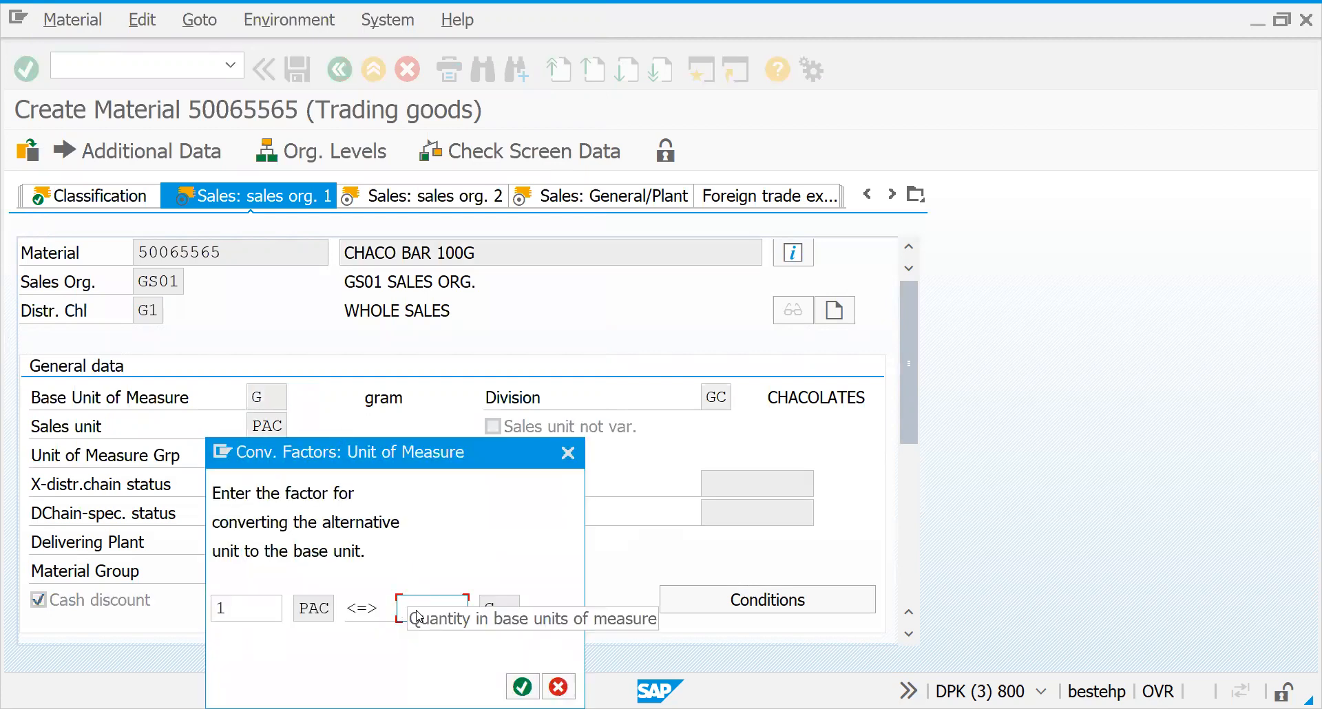
text(00)
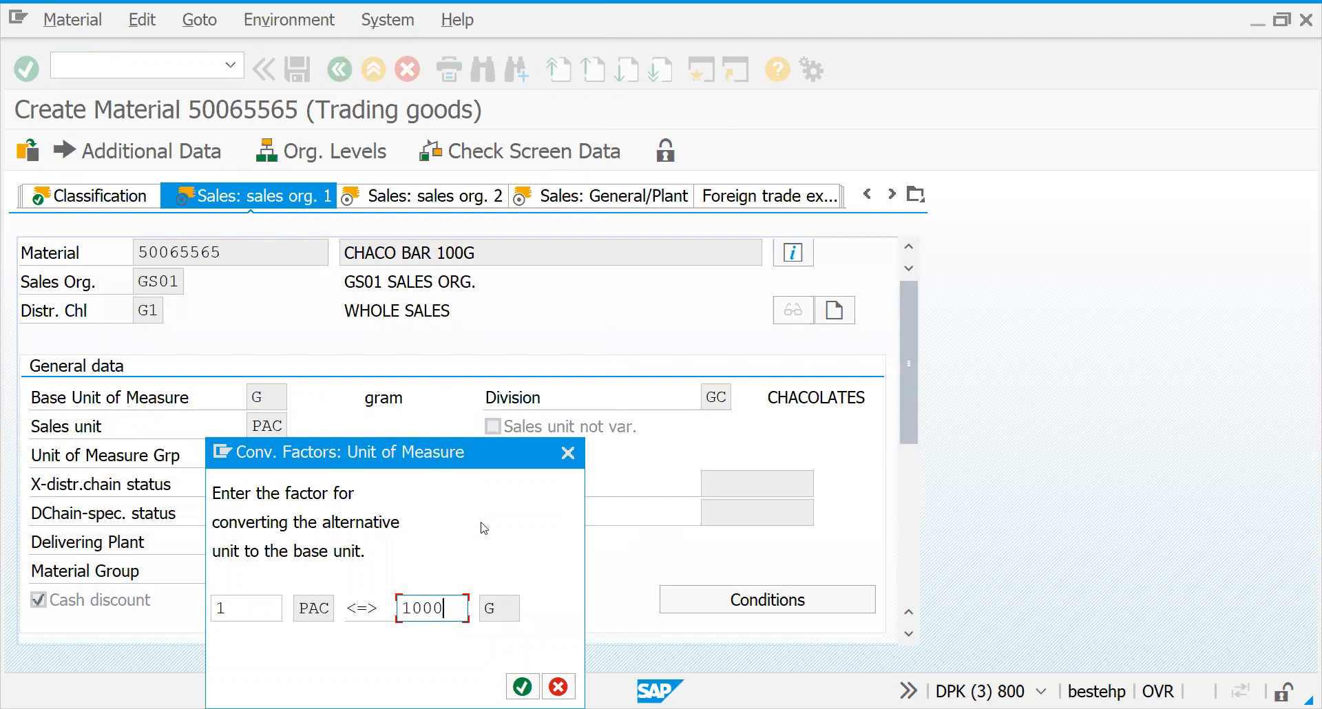
- Confirm the sales unit conversion factor of 1 PAC to 1000 G
click(522, 686)
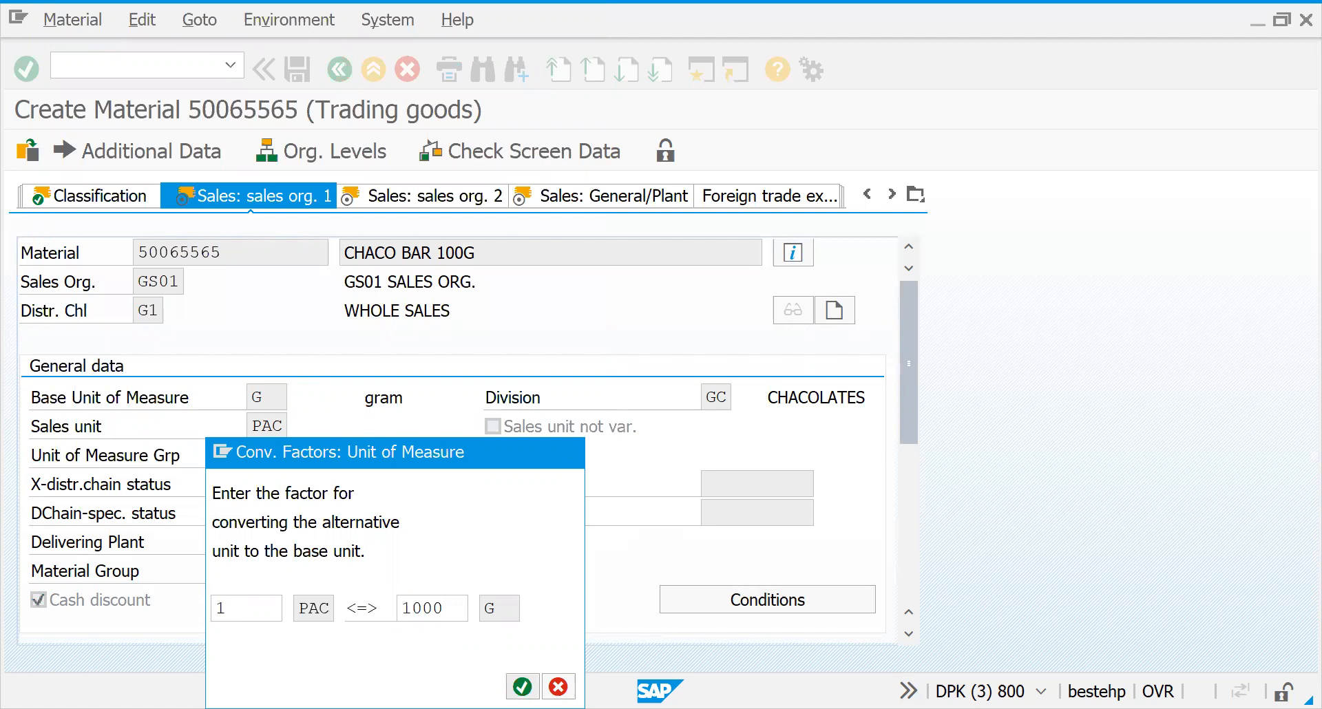
click(269, 427)
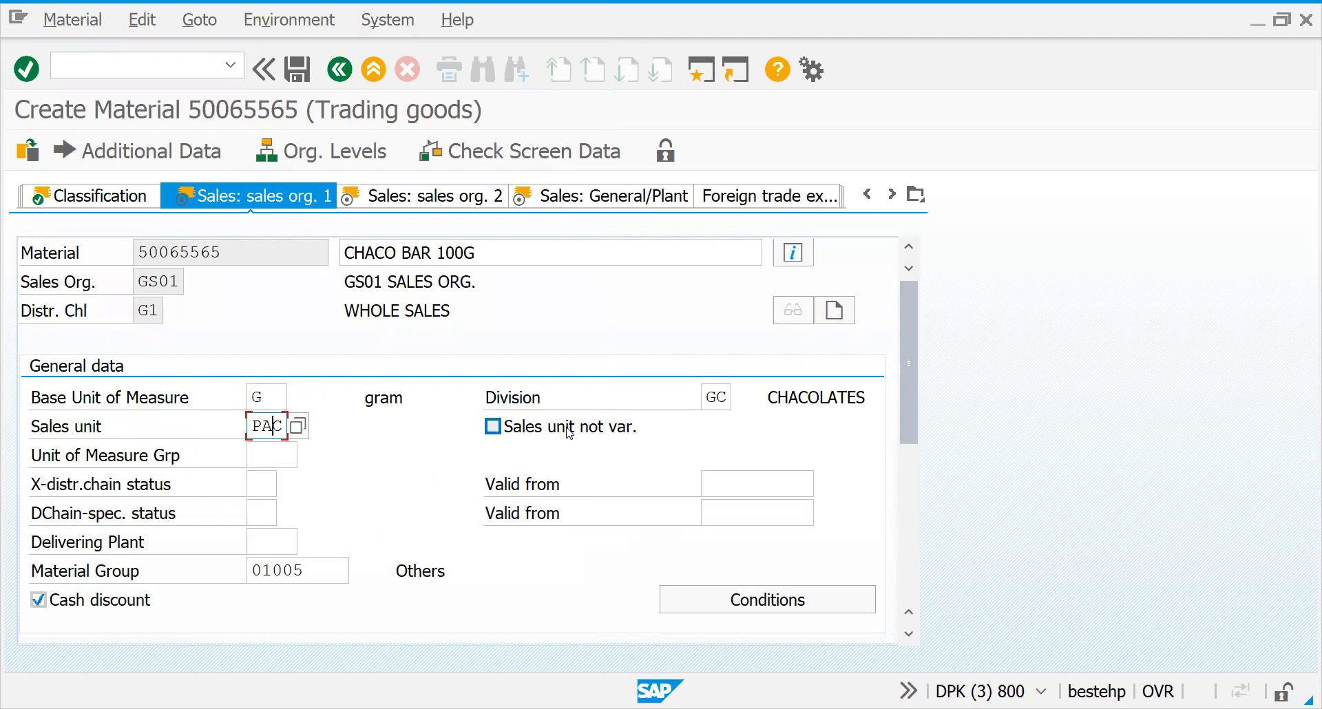
click(493, 427)
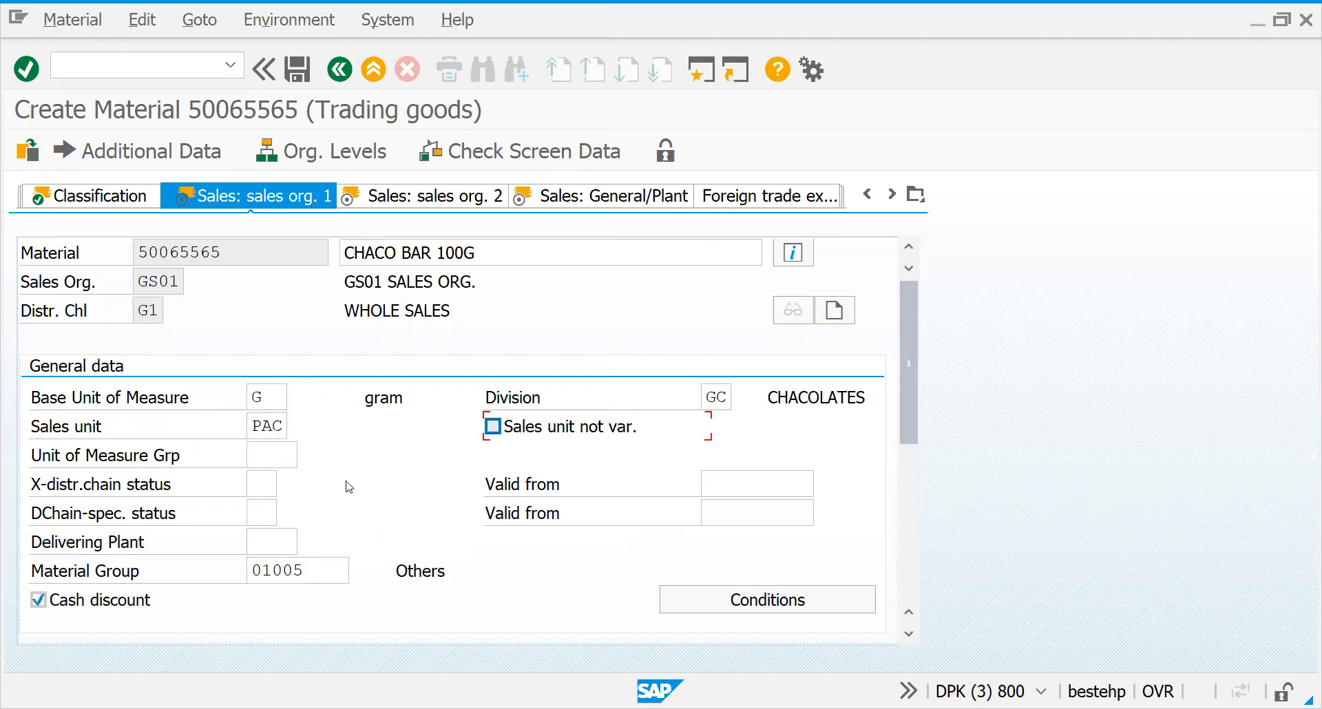
- Look through the possible entries for the unit of measure group and close the list without choosing one
click(252, 462)
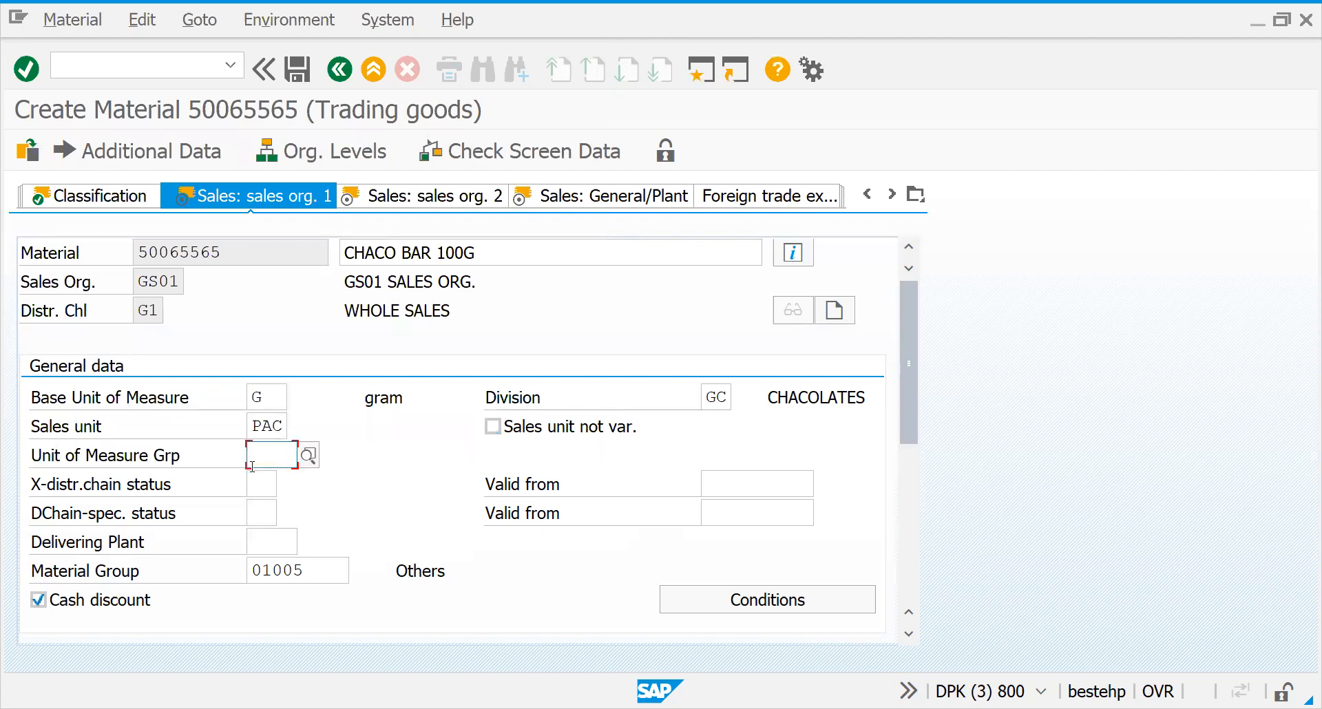
click(312, 458)
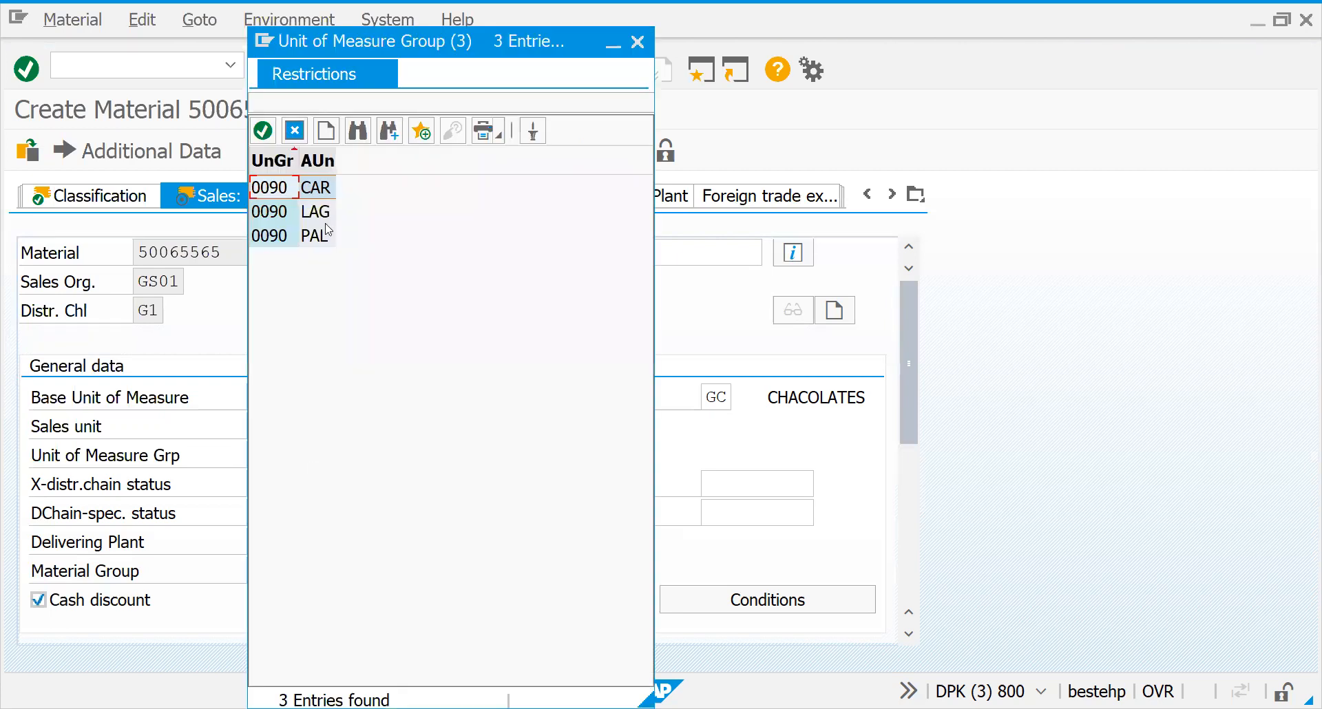
click(311, 196)
click(311, 217)
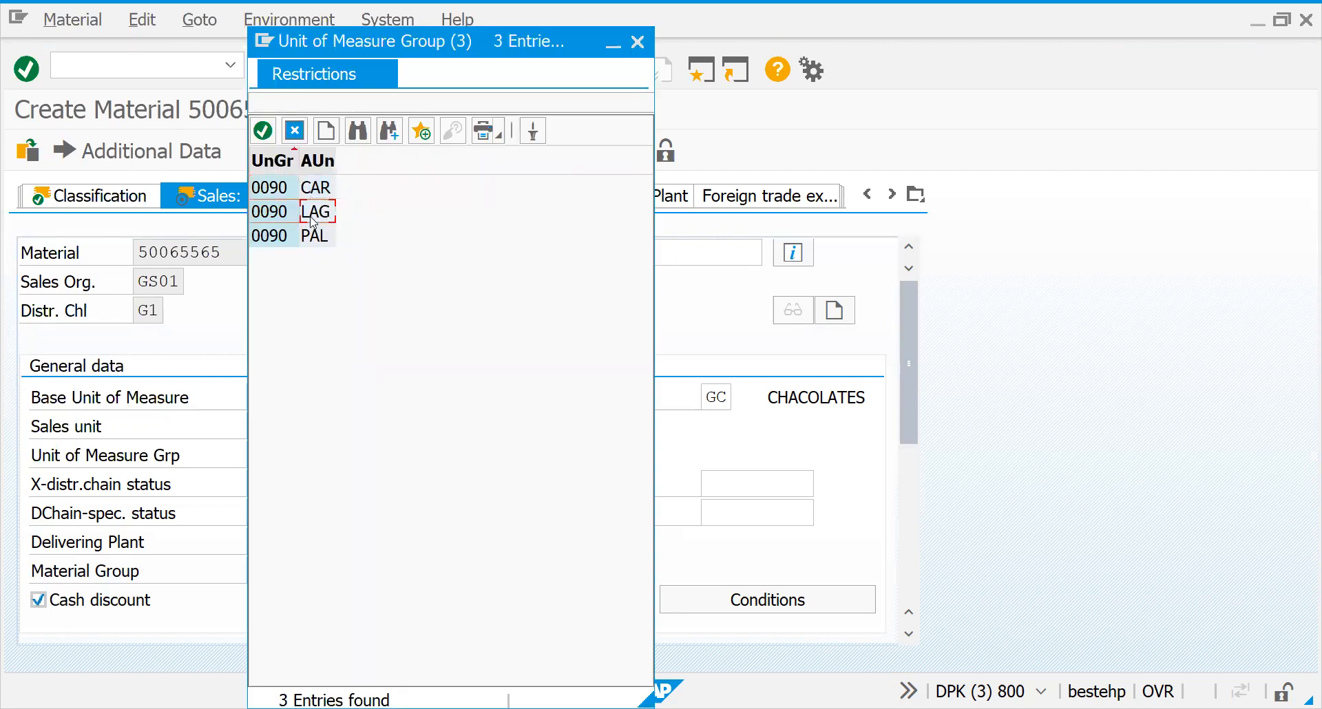
click(306, 242)
key(Escape)
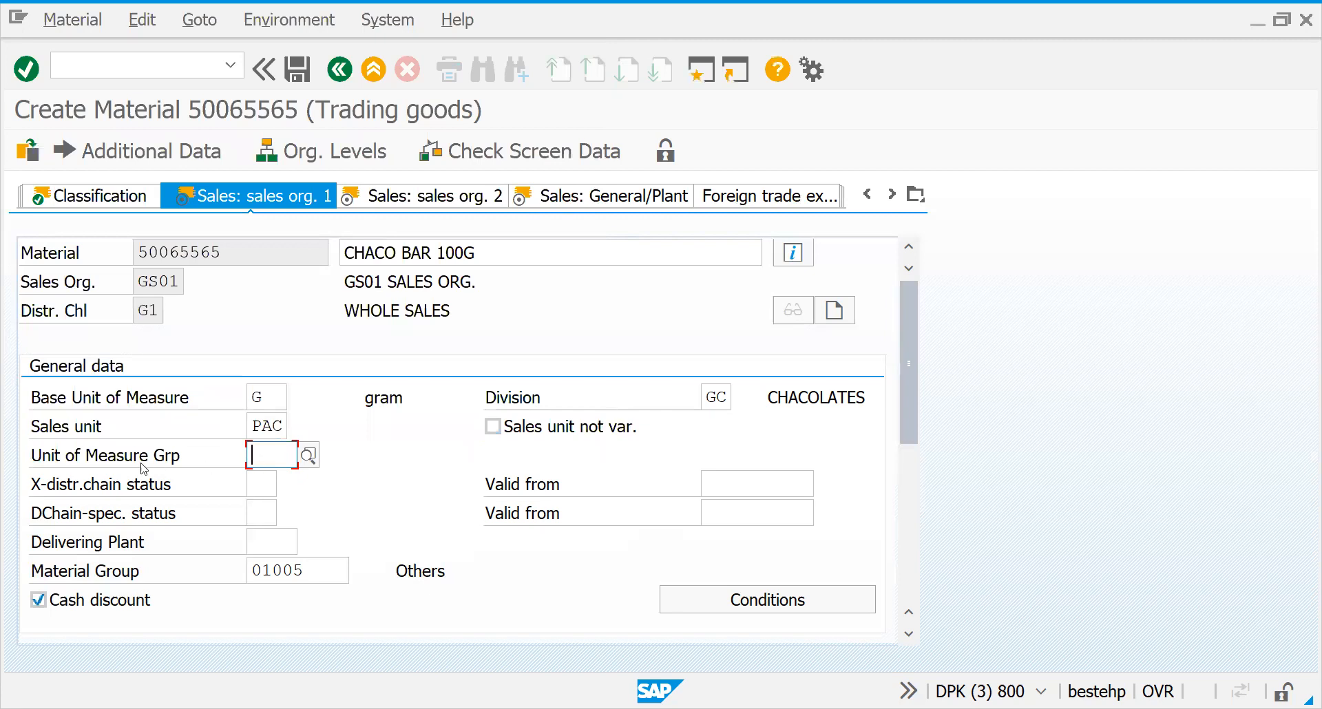
- View the possible cross-distribution-chain material statuses and close the list without choosing one
click(253, 489)
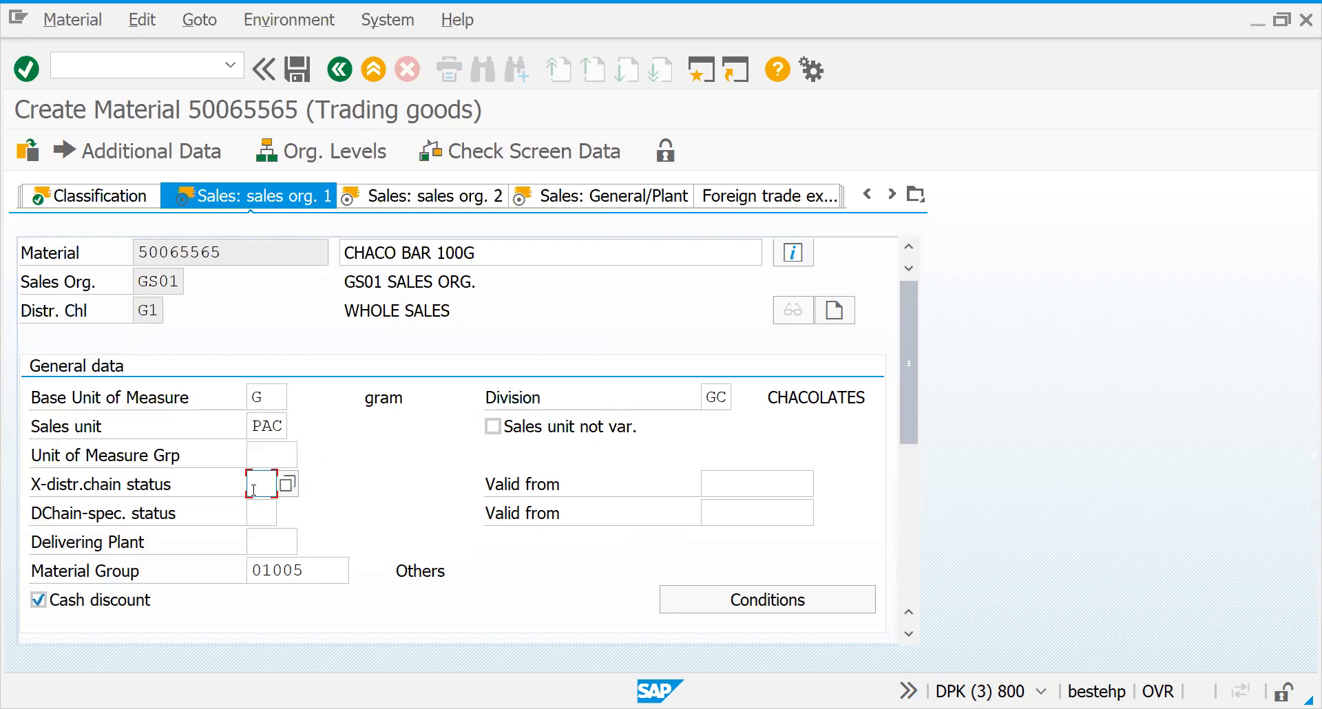
click(287, 485)
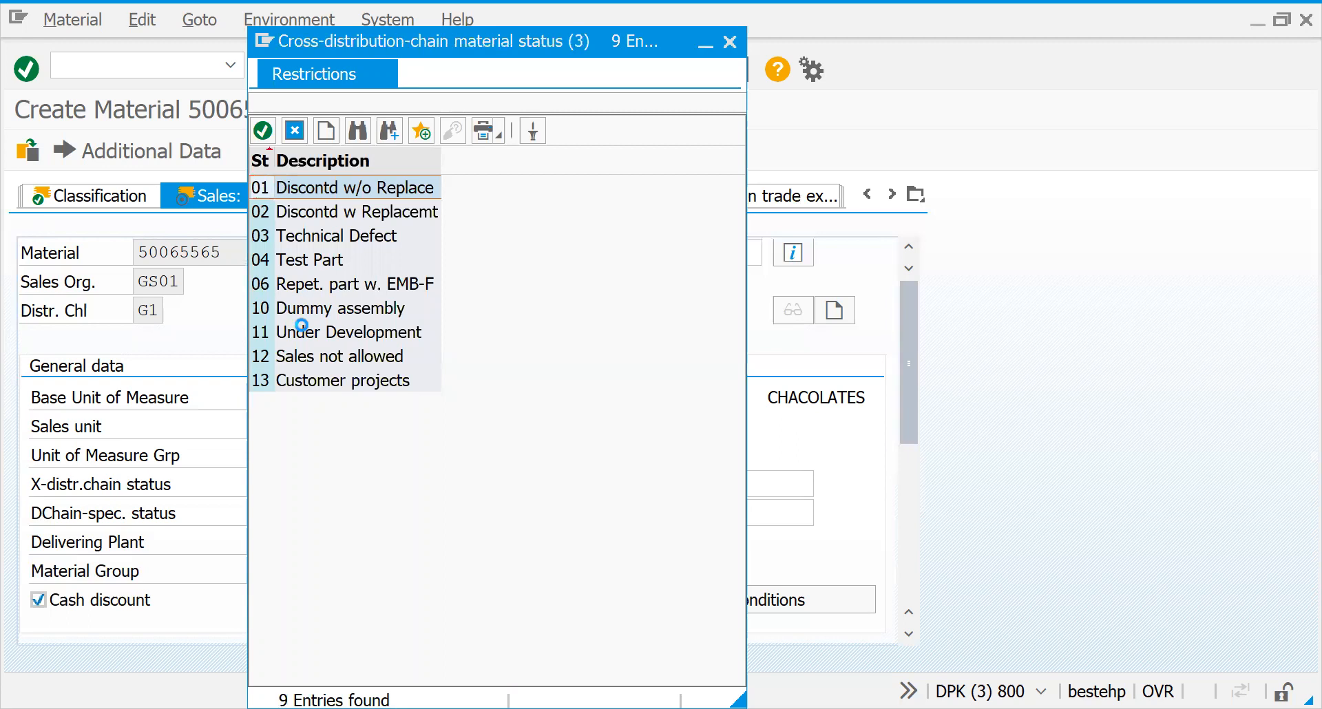
key(Escape)
- Examine the cross-distribution-chain and distribution-chain-specific status fields together with their valid-from dates
click(270, 507)
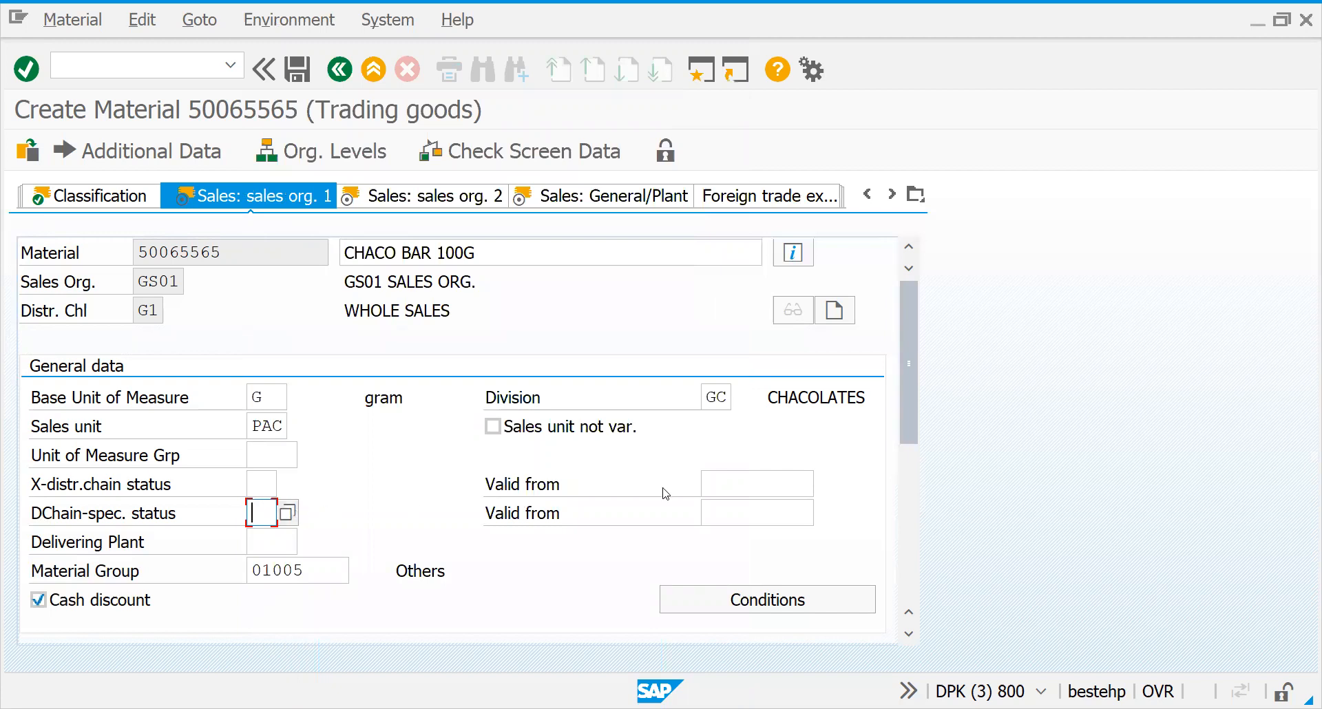
click(710, 487)
click(718, 516)
click(717, 486)
click(718, 514)
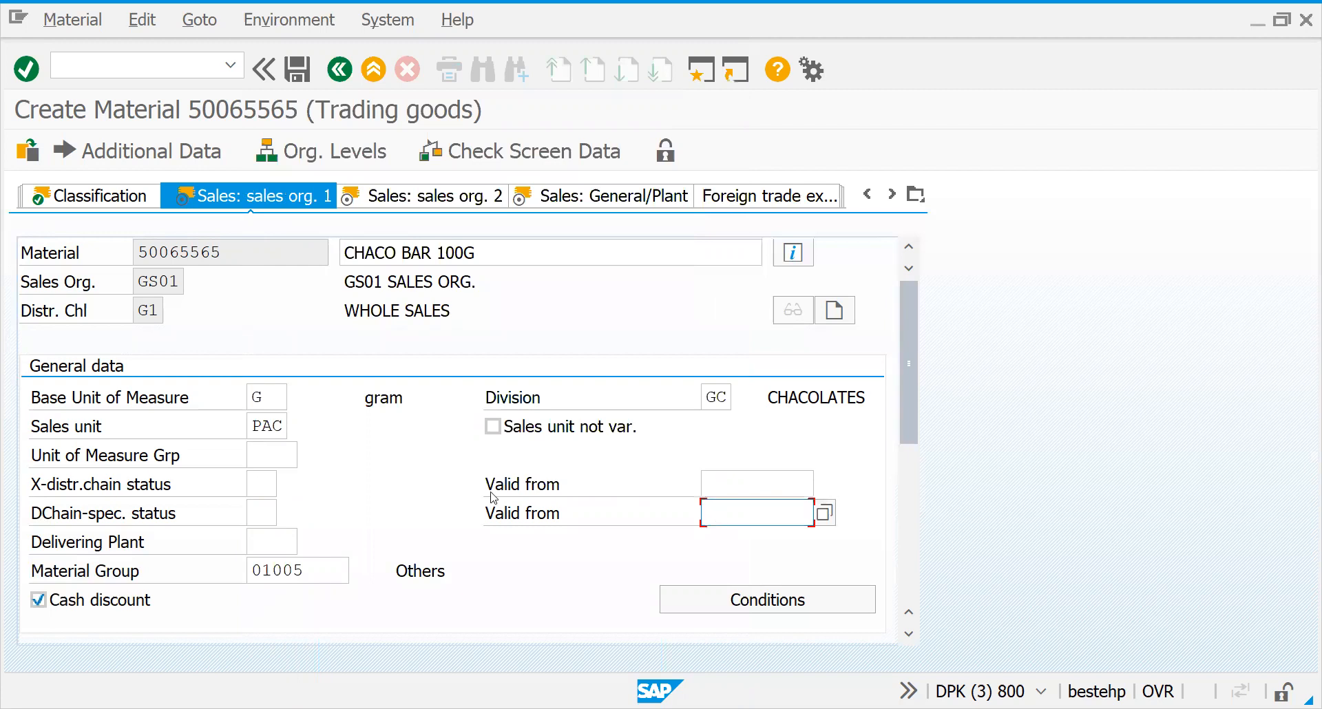
click(251, 481)
click(252, 511)
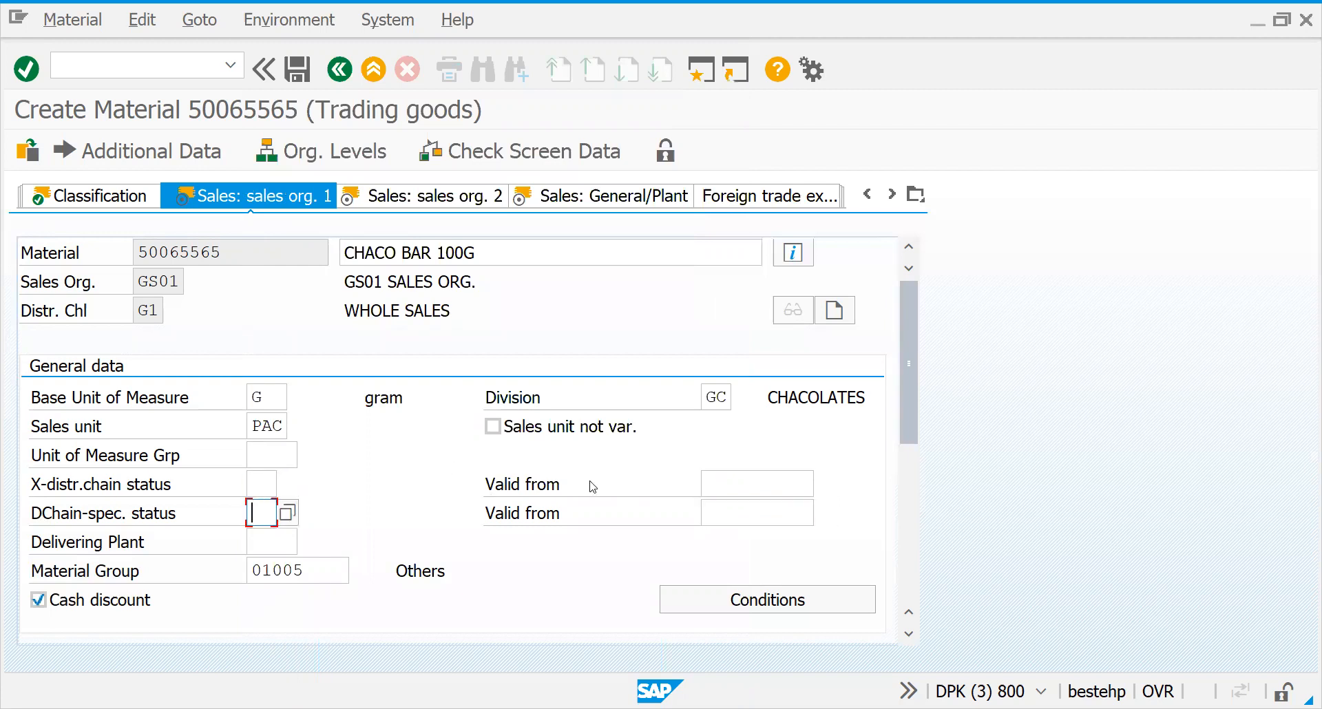
click(727, 478)
click(727, 507)
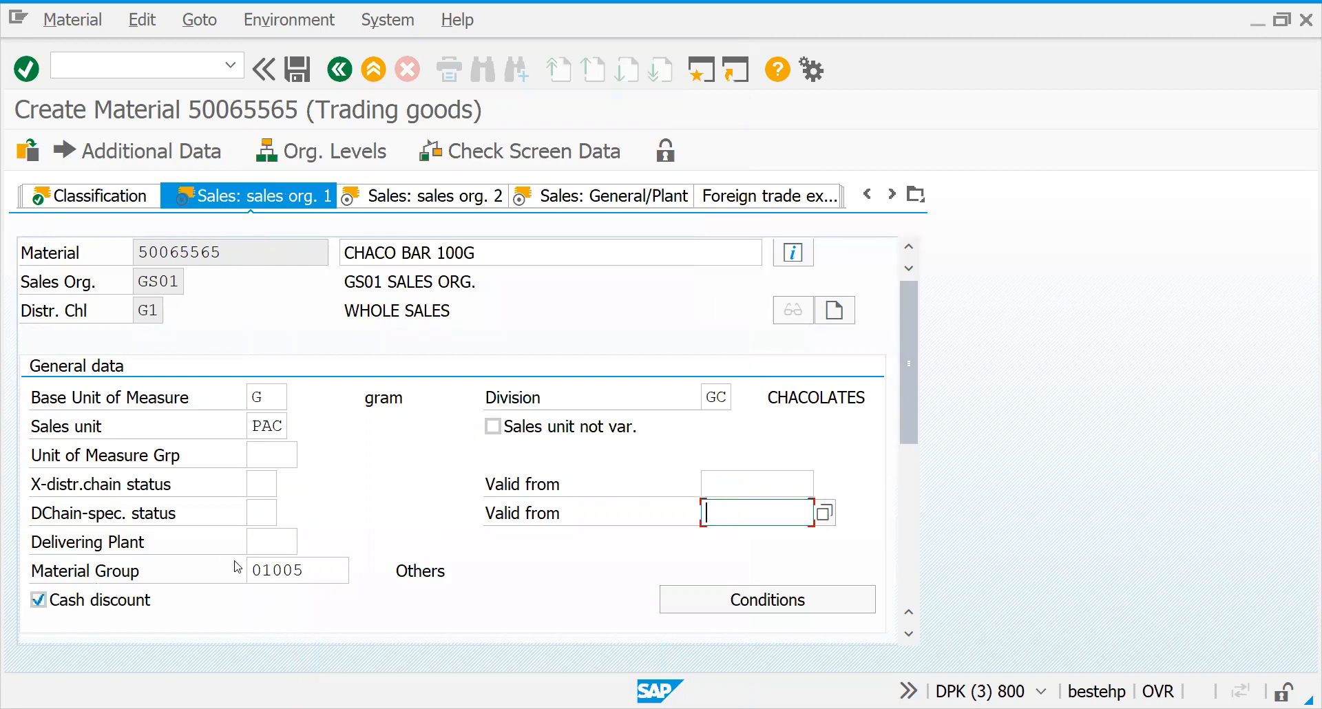
- Set the delivering plant to GSF1, PLANT MFG FRANCE LOC1, from the list of possible plants
click(292, 543)
click(311, 544)
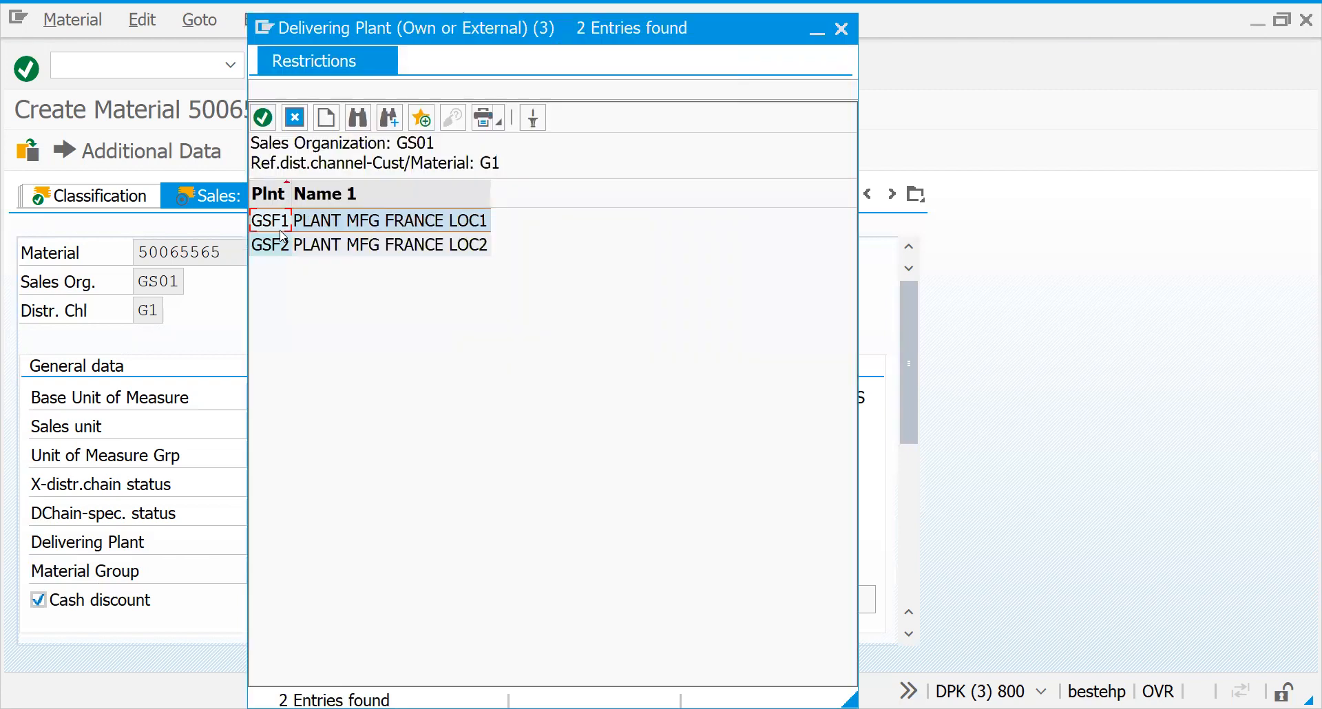
key(Return)
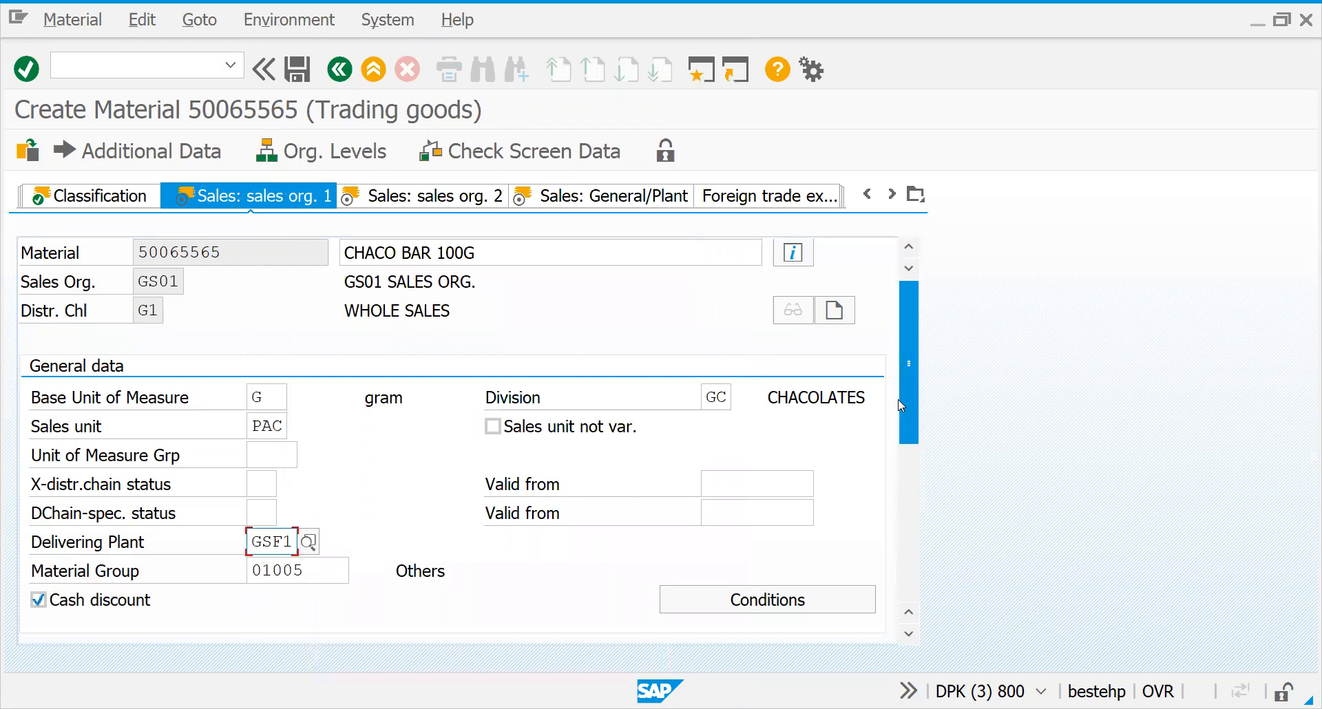
- Set the output tax classification to 1 (Full Tax) for Germany and France, and continue to the Sales: sales org. 2 view
drag(907, 403, 899, 491)
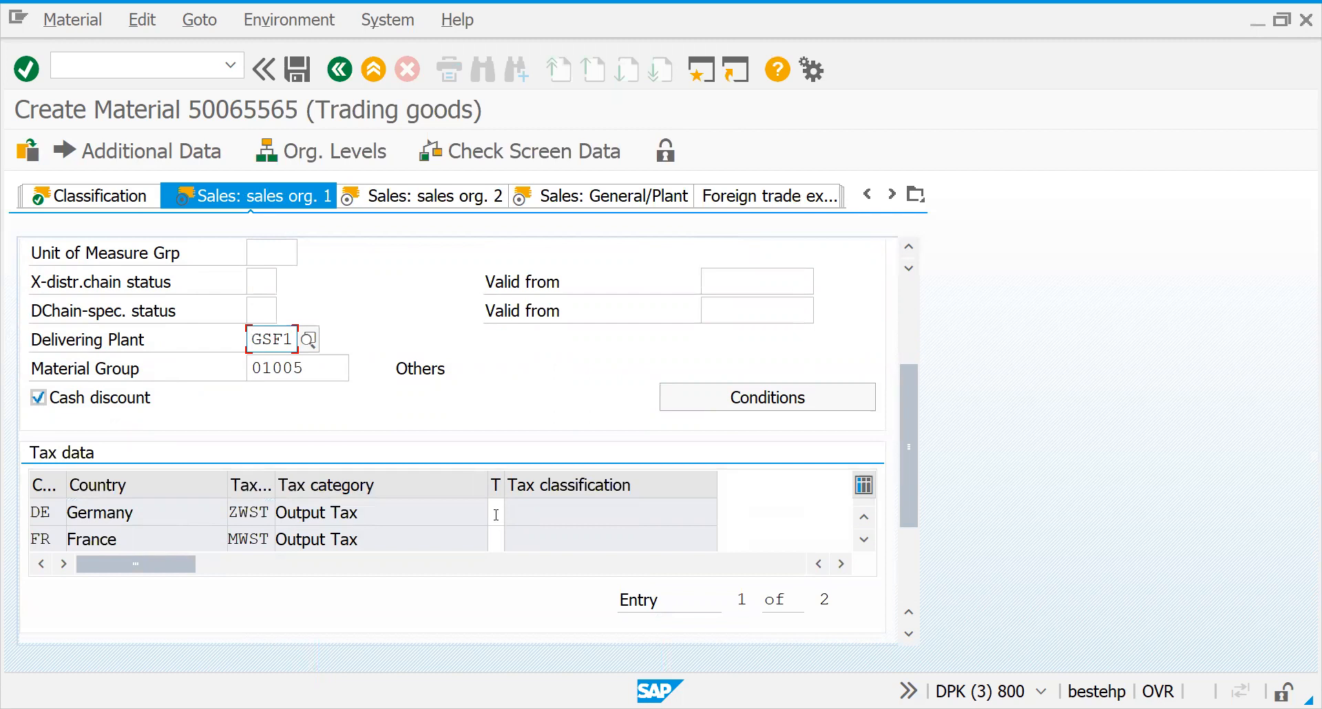
click(496, 515)
click(516, 515)
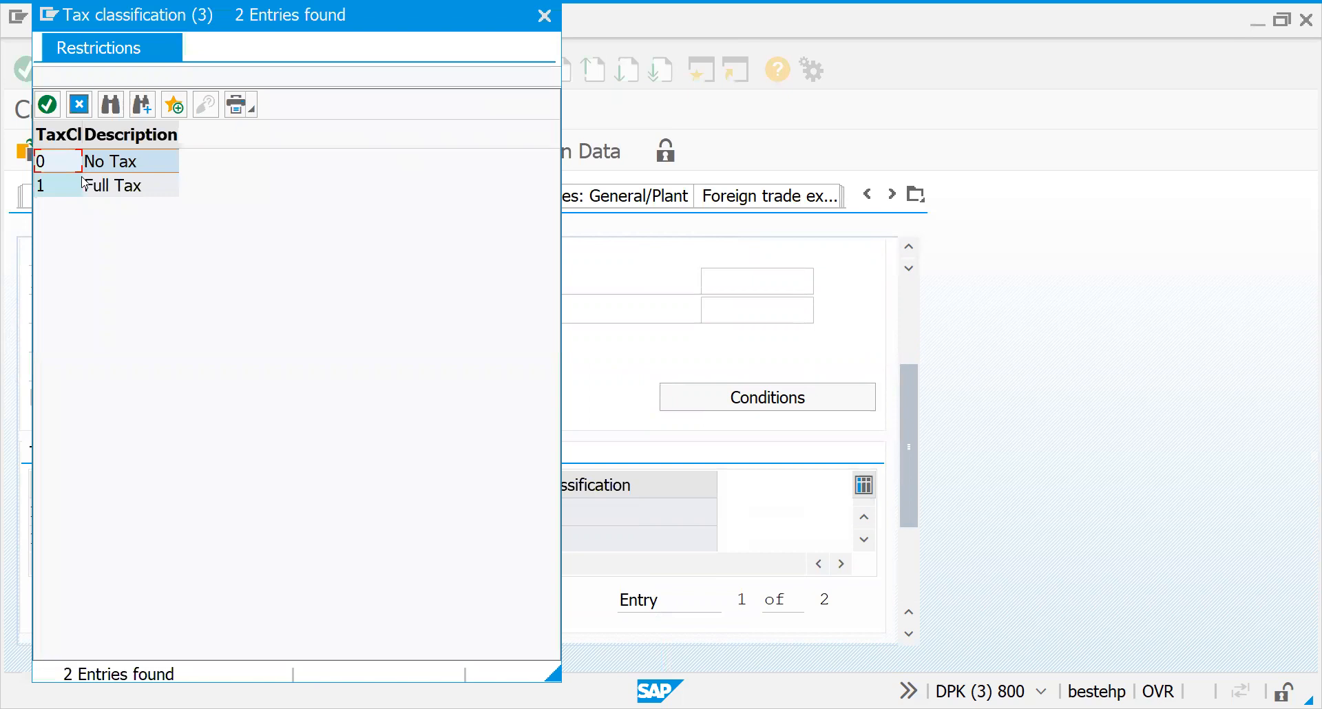
click(102, 193)
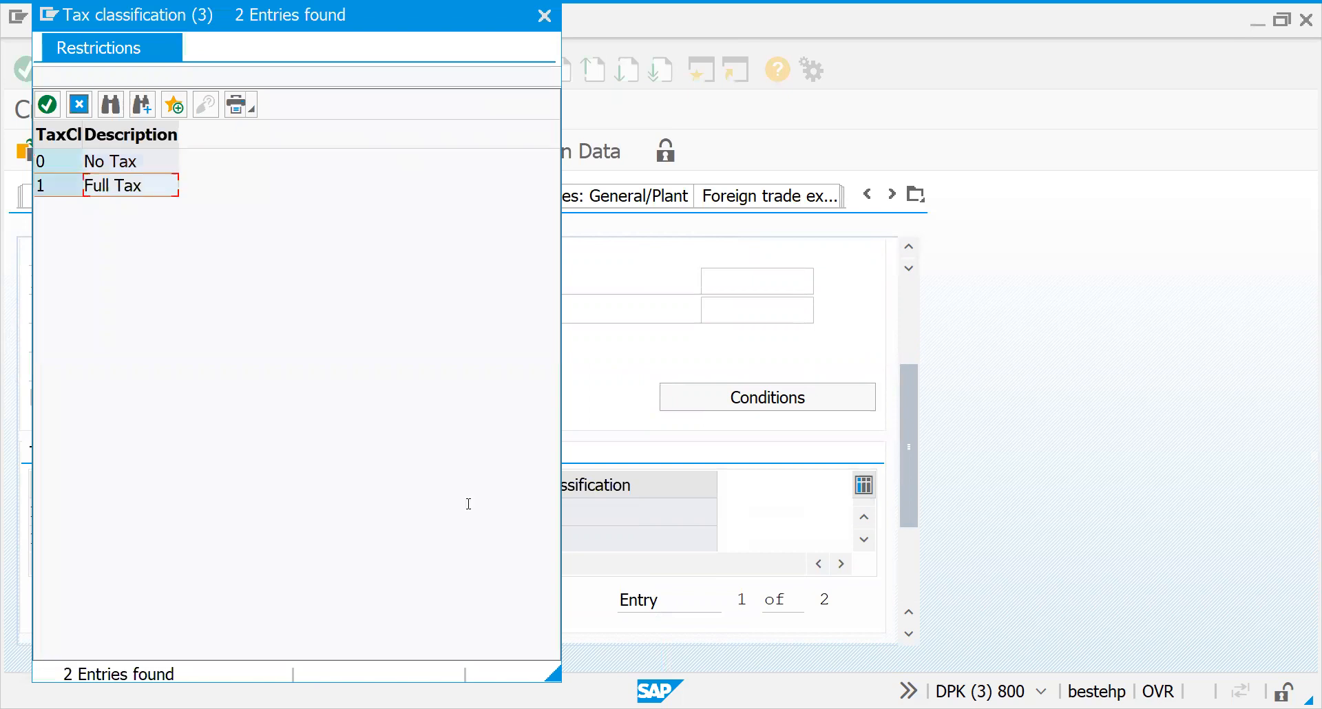
key(Return)
click(493, 541)
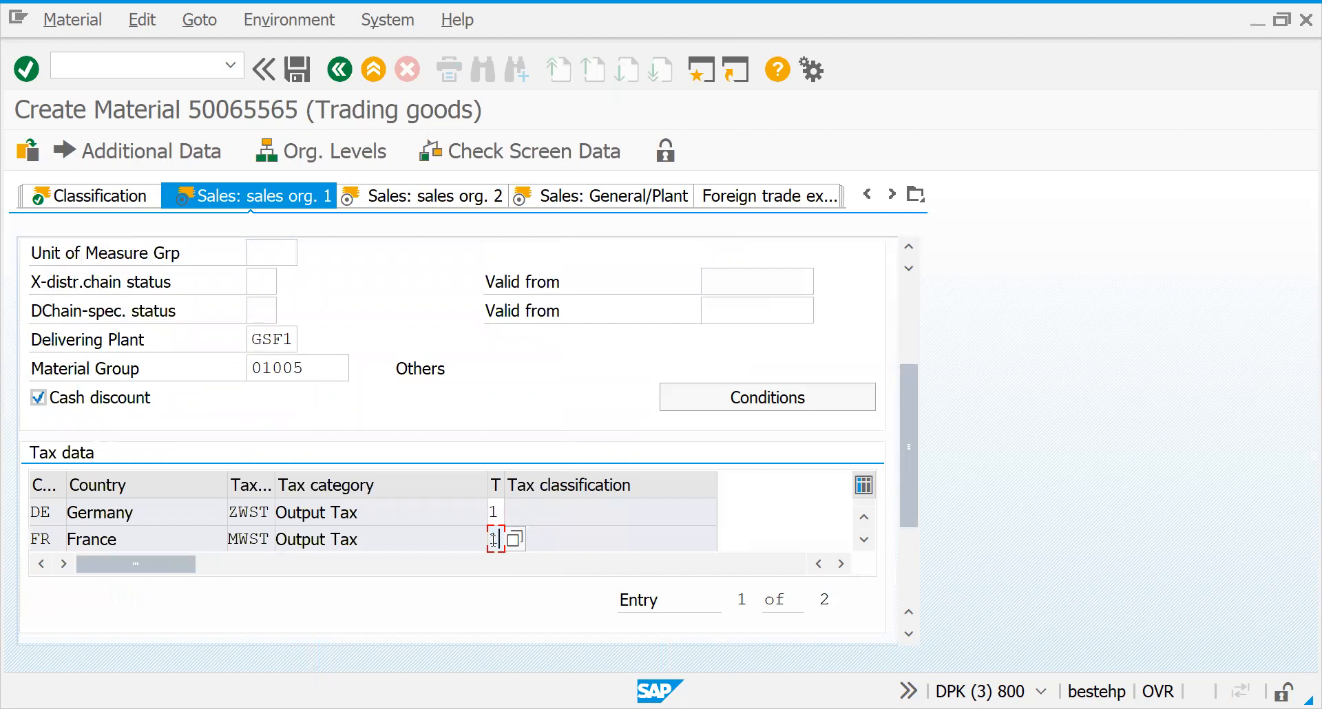
text(1)
key(Return)
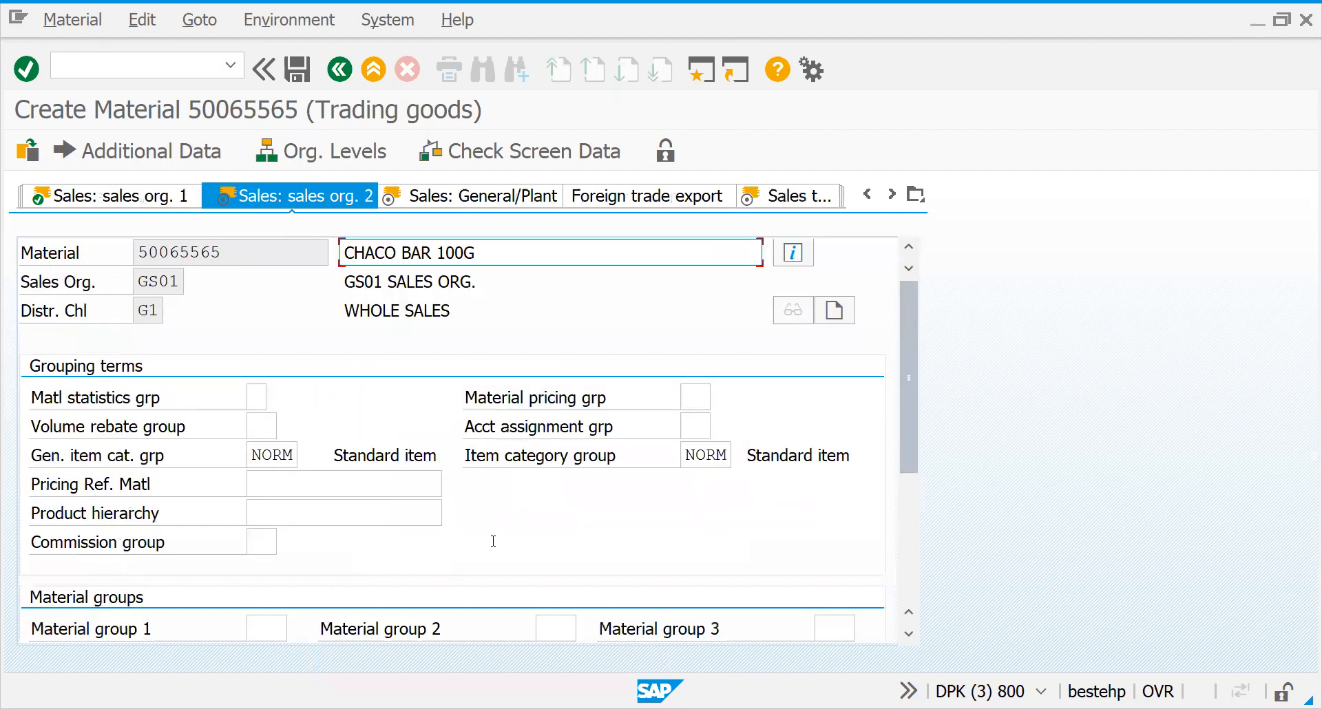
- Review the material statistics group field and the possible material pricing groups, closing the list without choosing one
drag(902, 331, 901, 373)
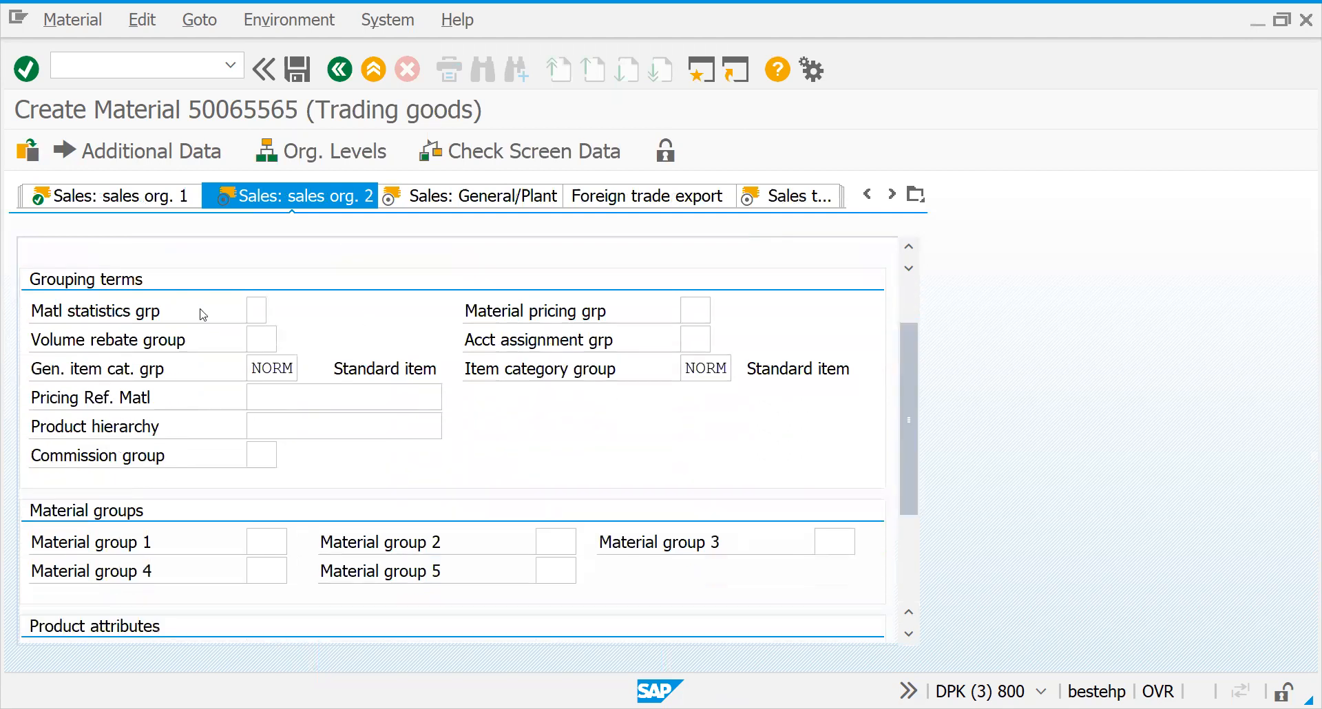
click(249, 317)
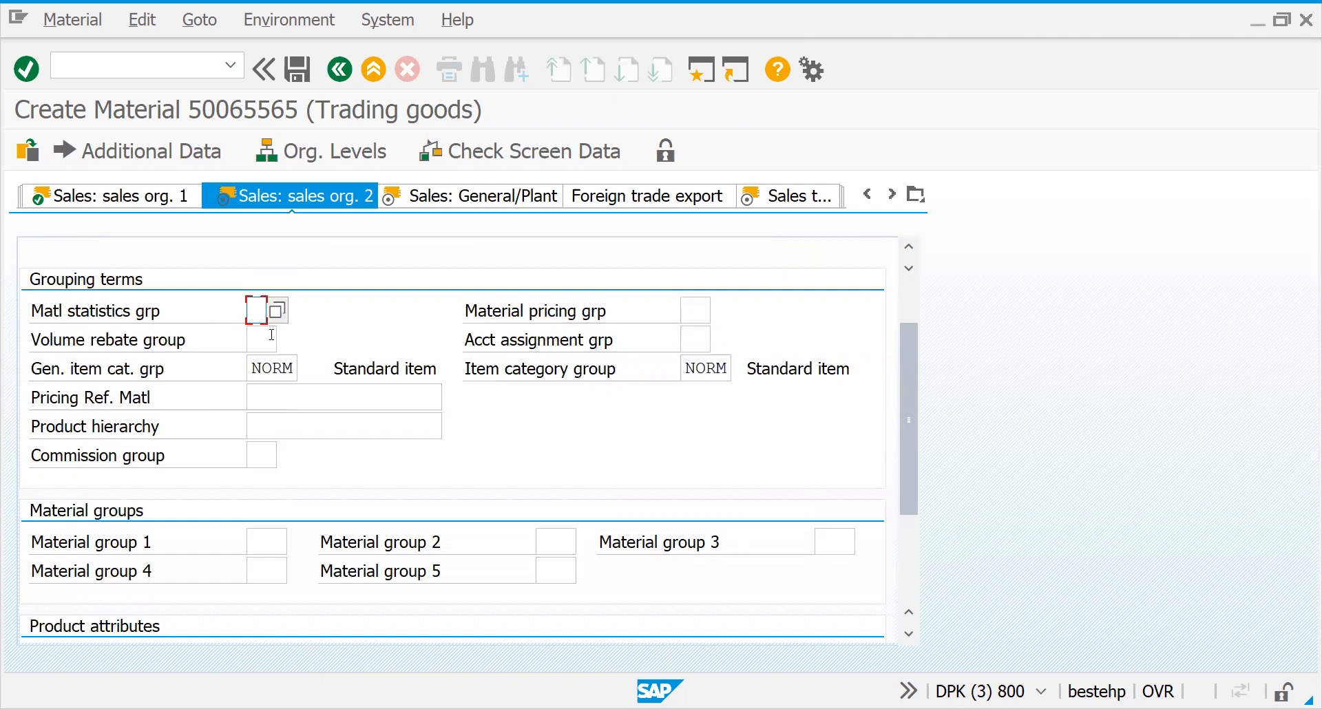
click(684, 310)
click(721, 312)
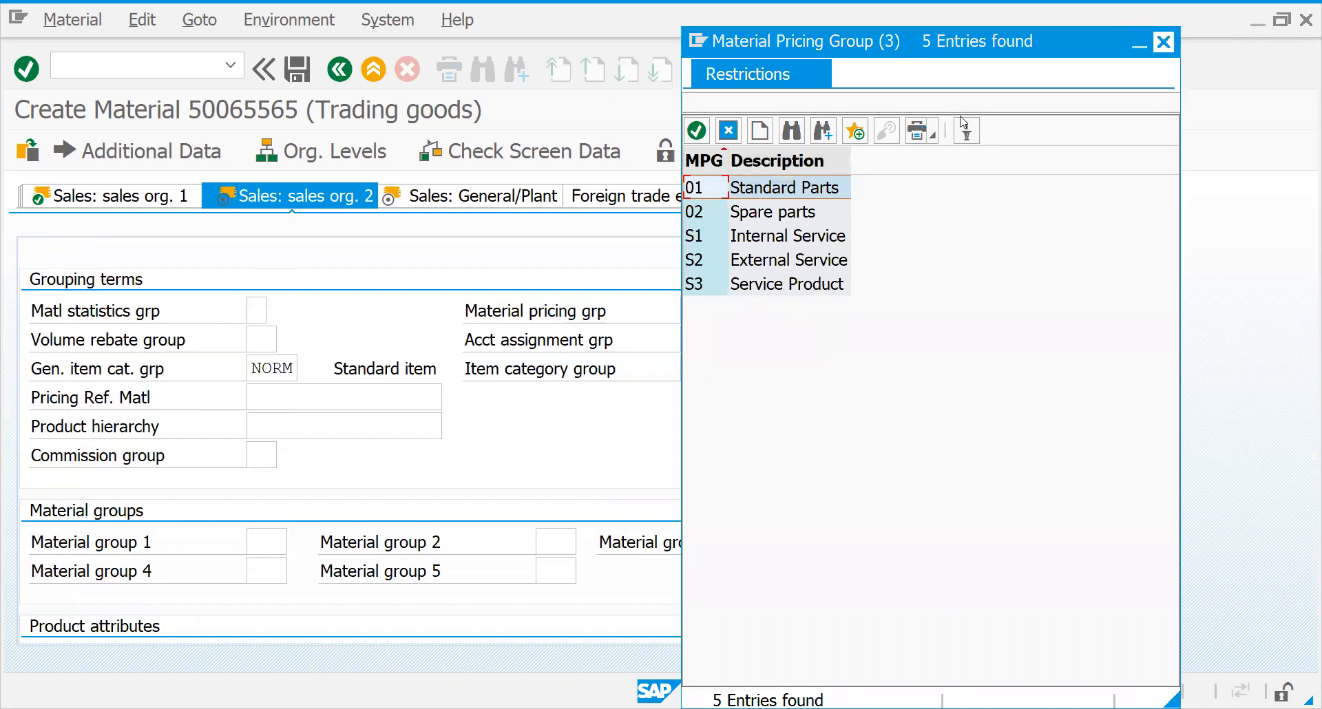
key(Escape)
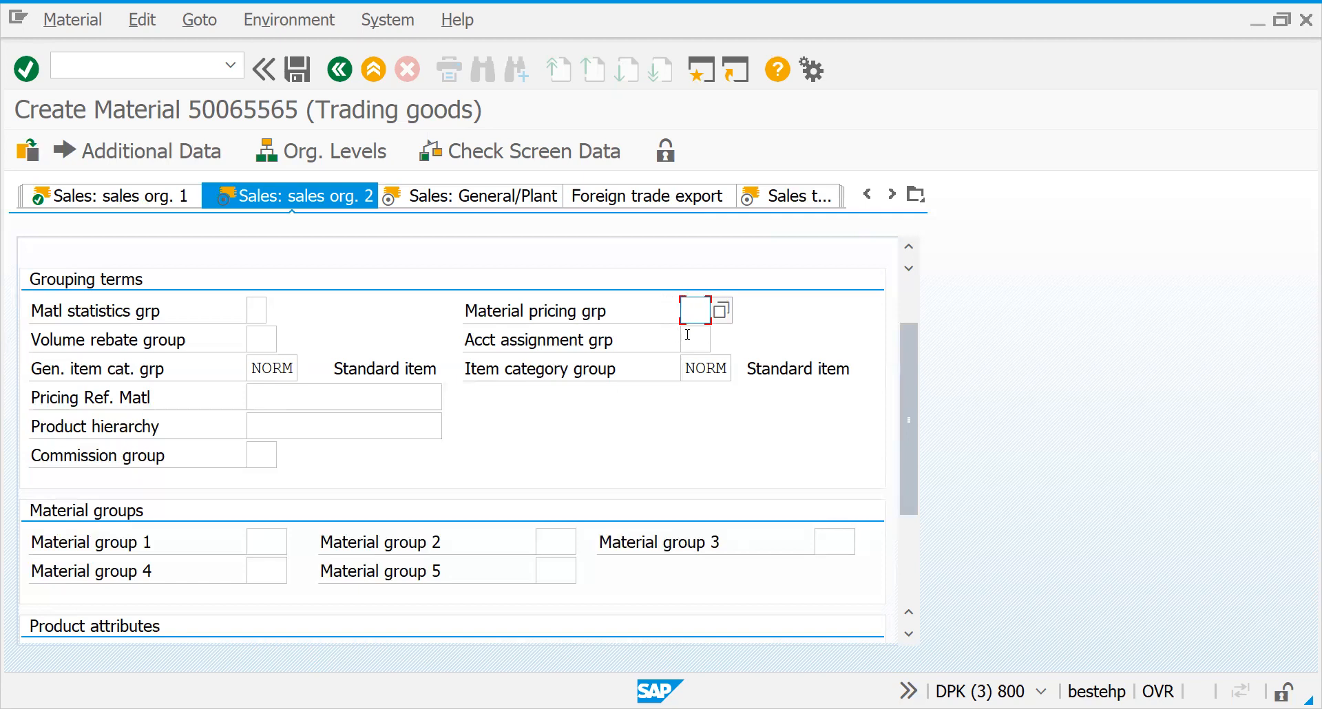
- Look through the possible account assignment groups for the material and close the list without choosing one
click(687, 336)
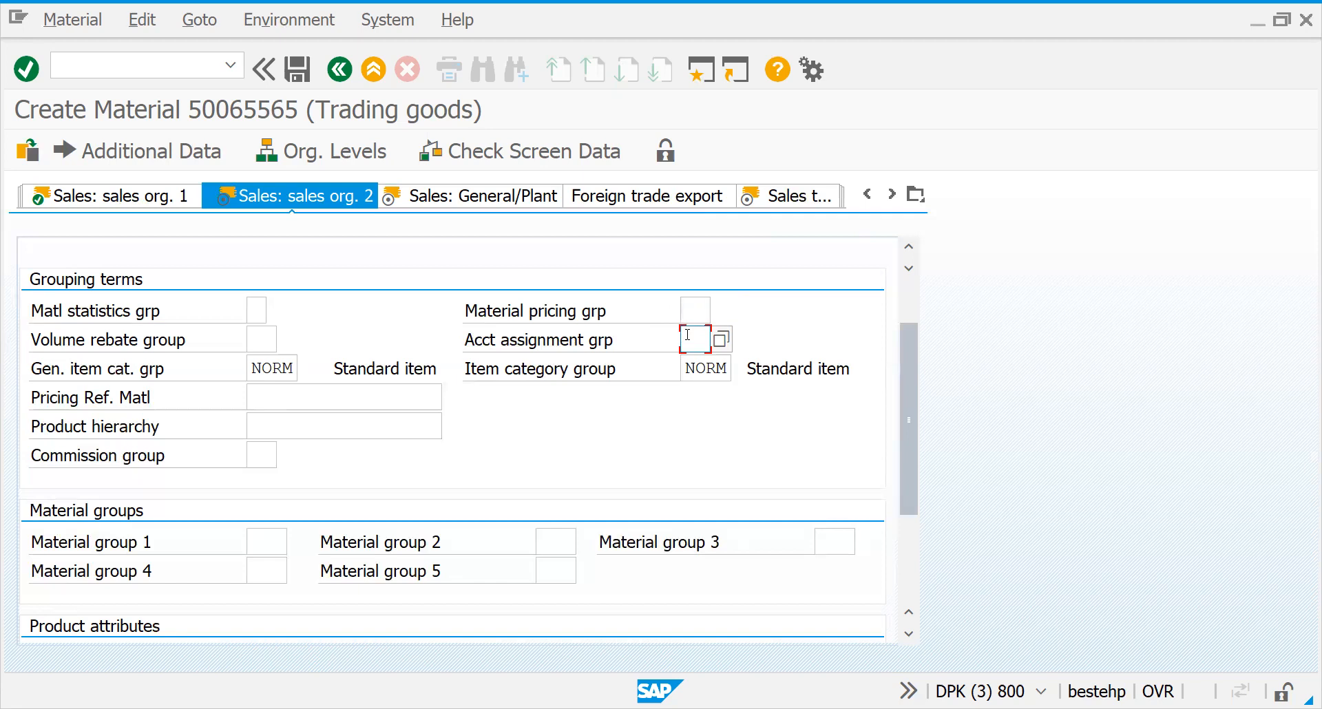
click(568, 339)
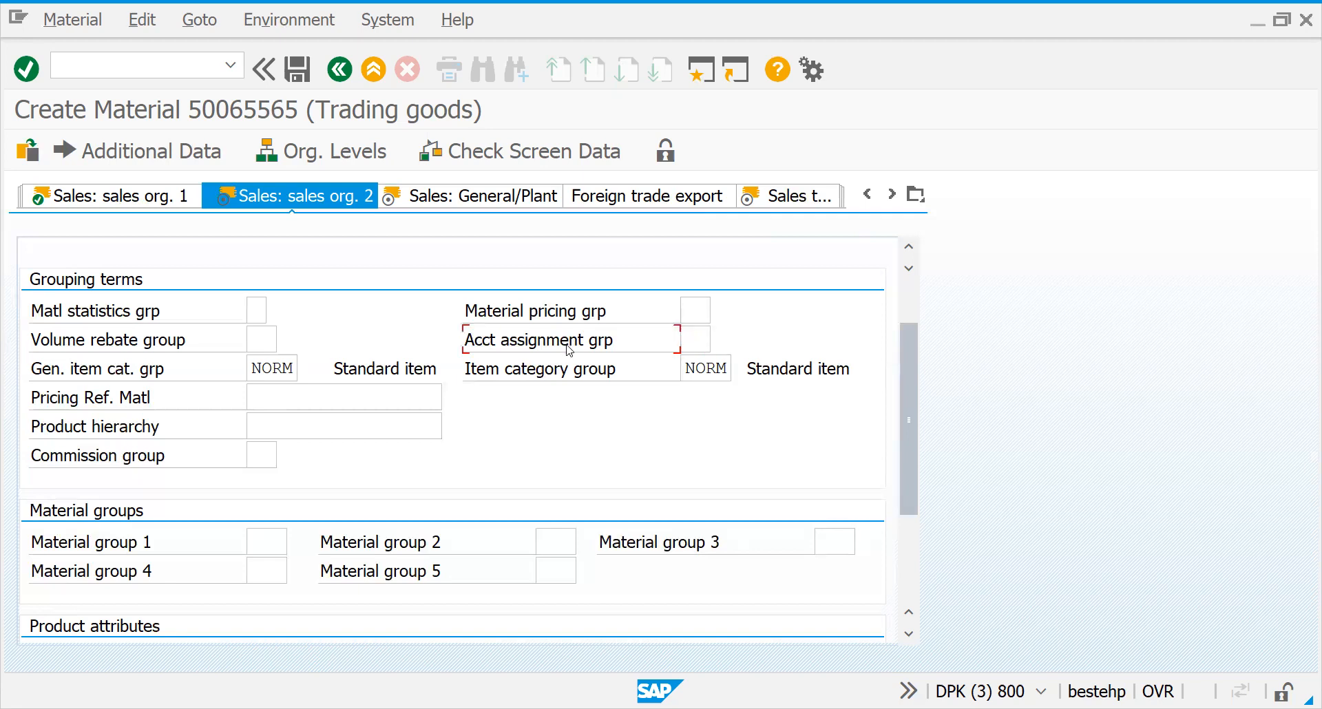
click(690, 342)
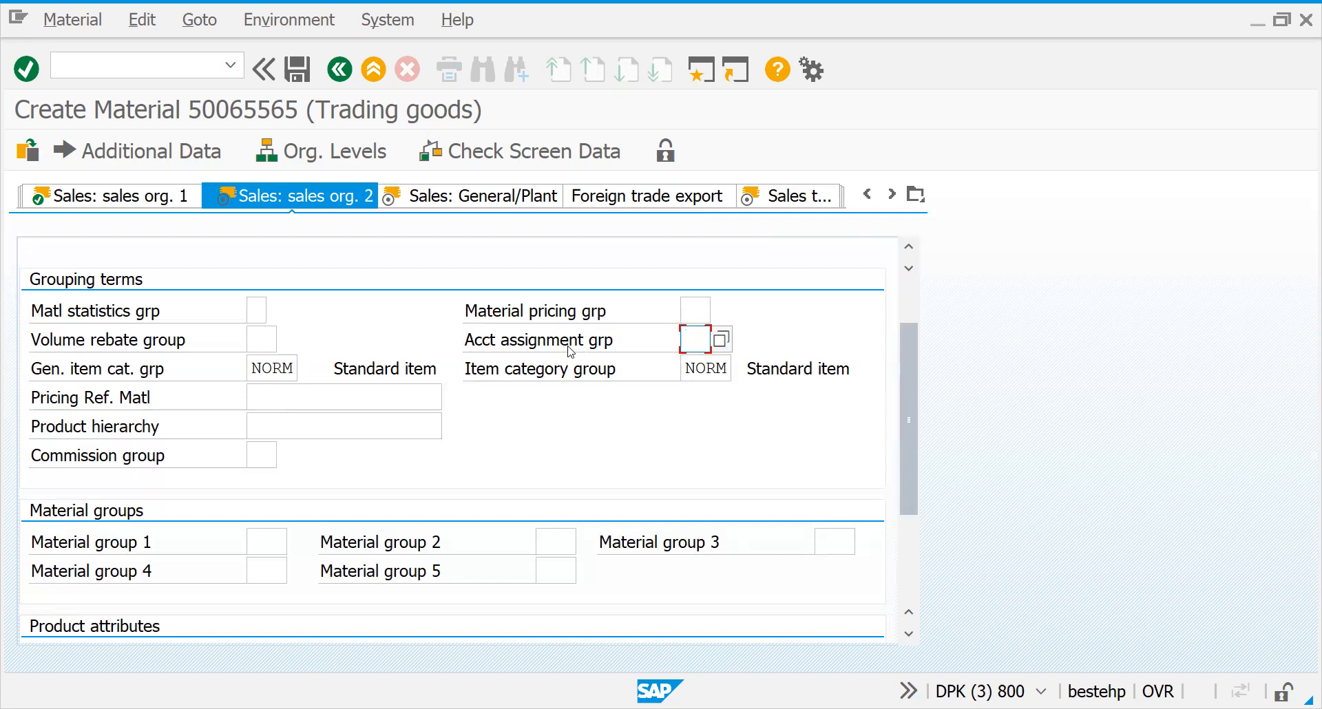
click(720, 344)
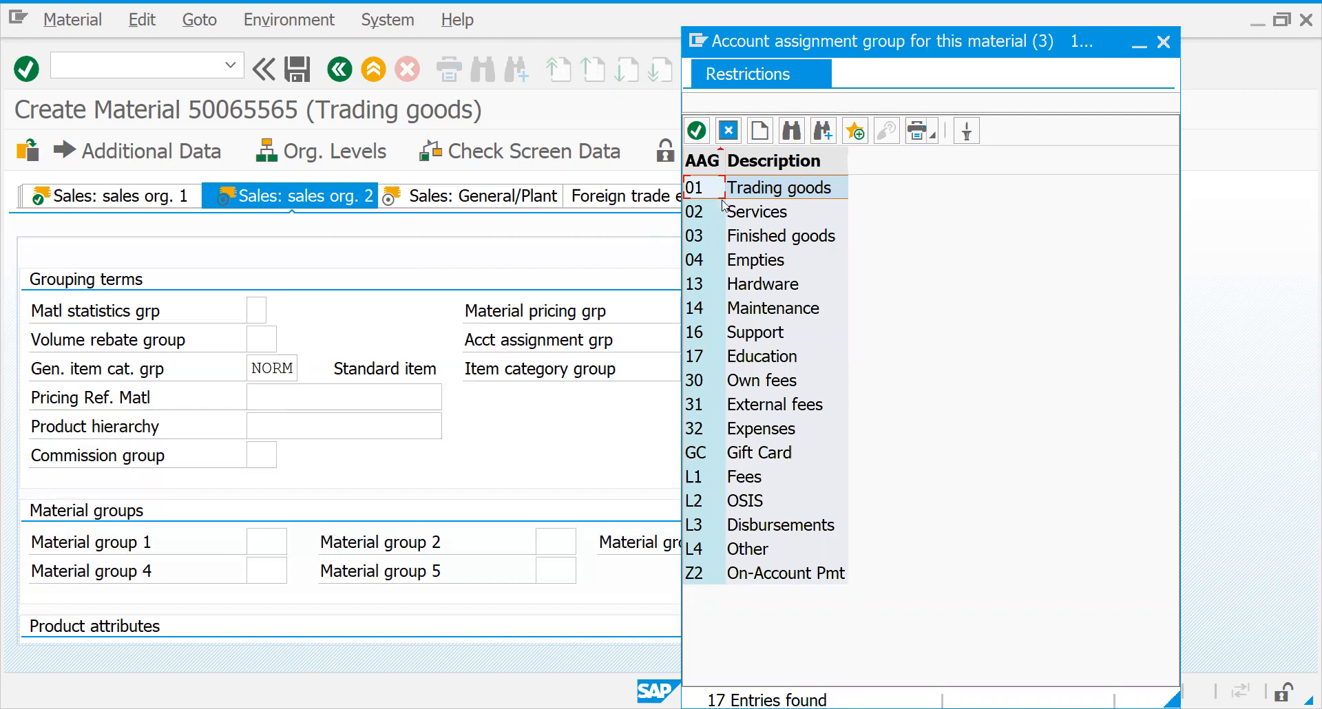
click(724, 216)
click(730, 237)
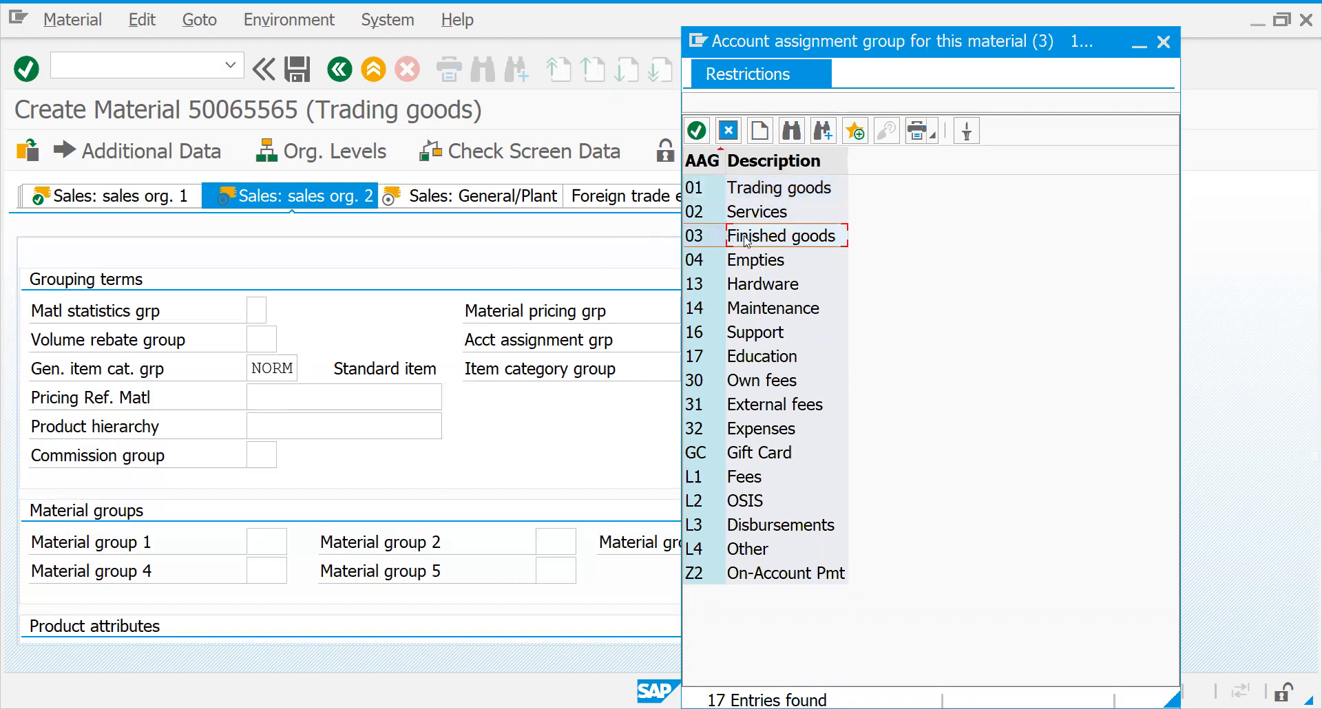
key(Escape)
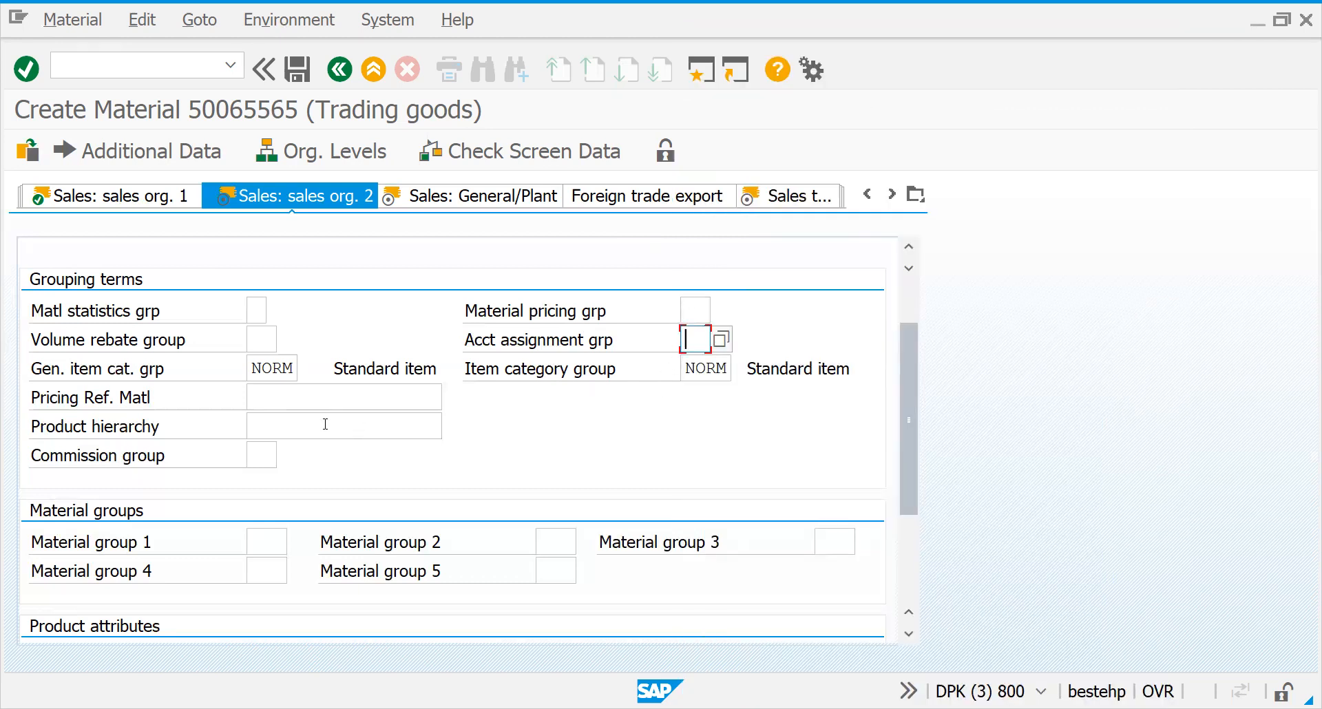
- Examine the pricing reference material and commission group fields and the Material groups section
click(259, 398)
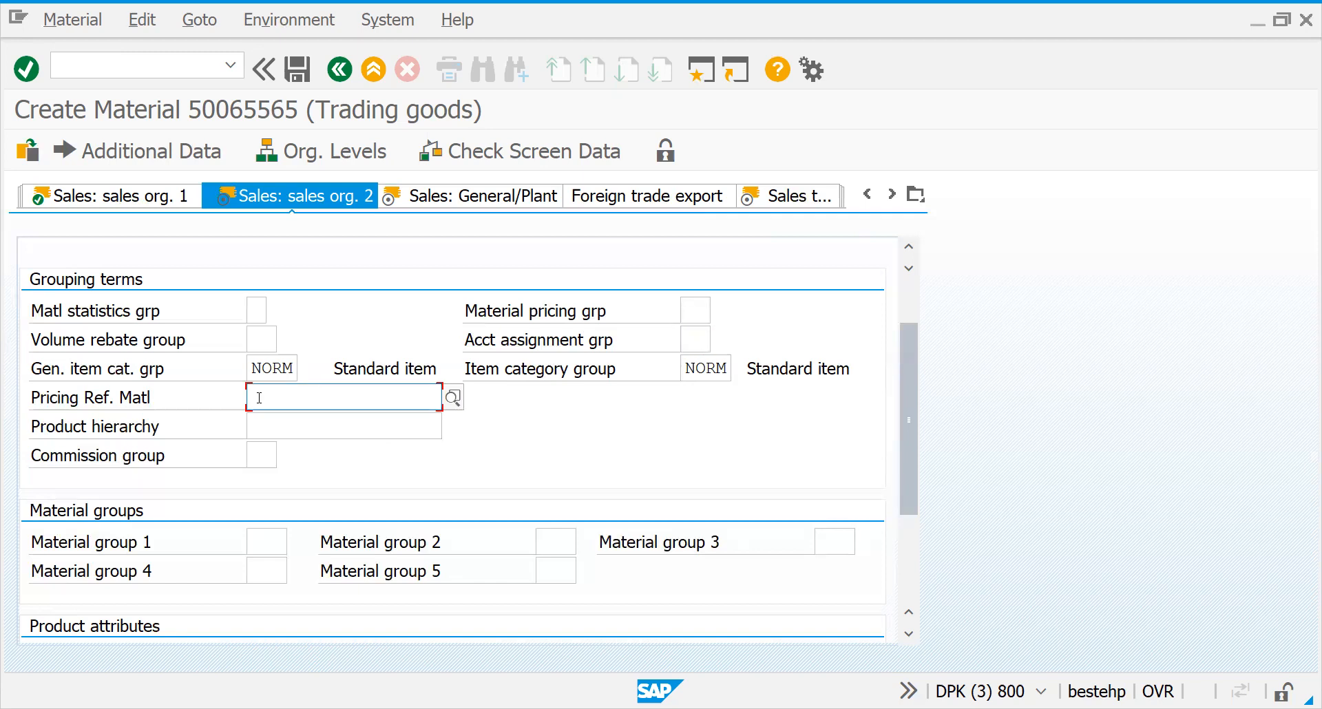
click(264, 467)
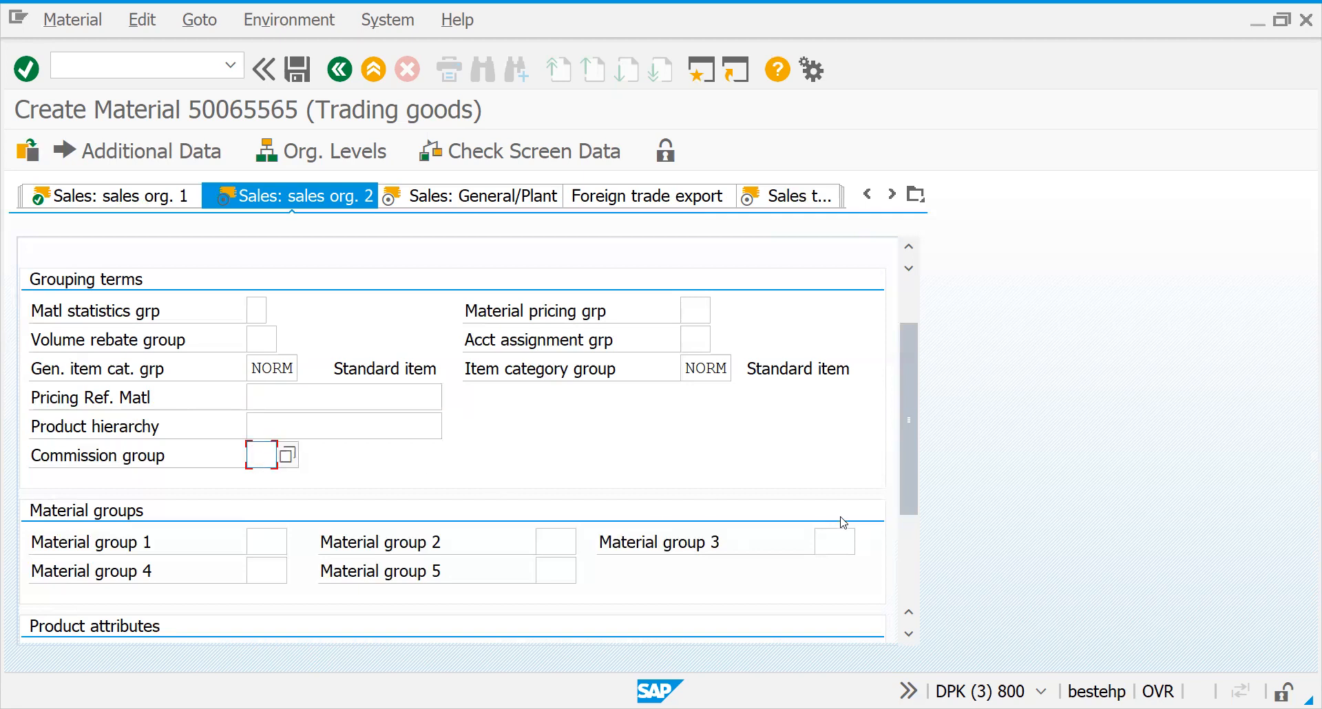
drag(909, 504, 902, 538)
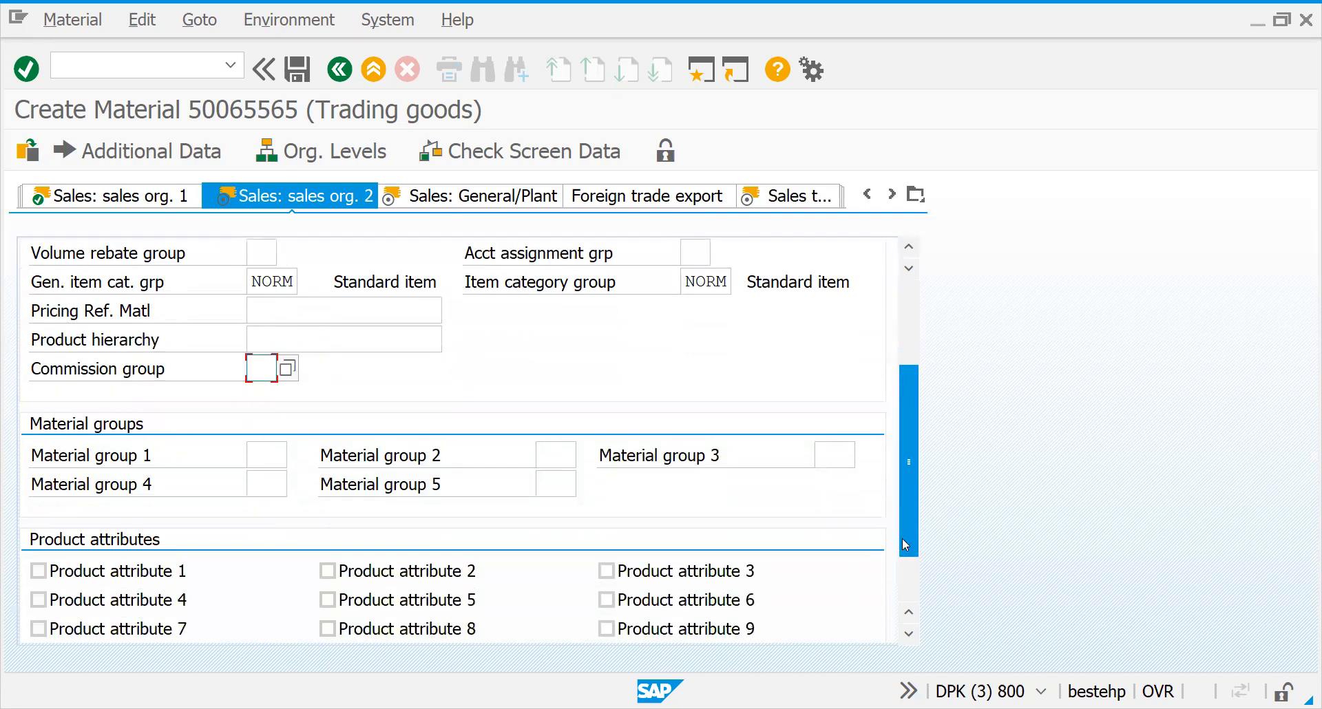
click(261, 482)
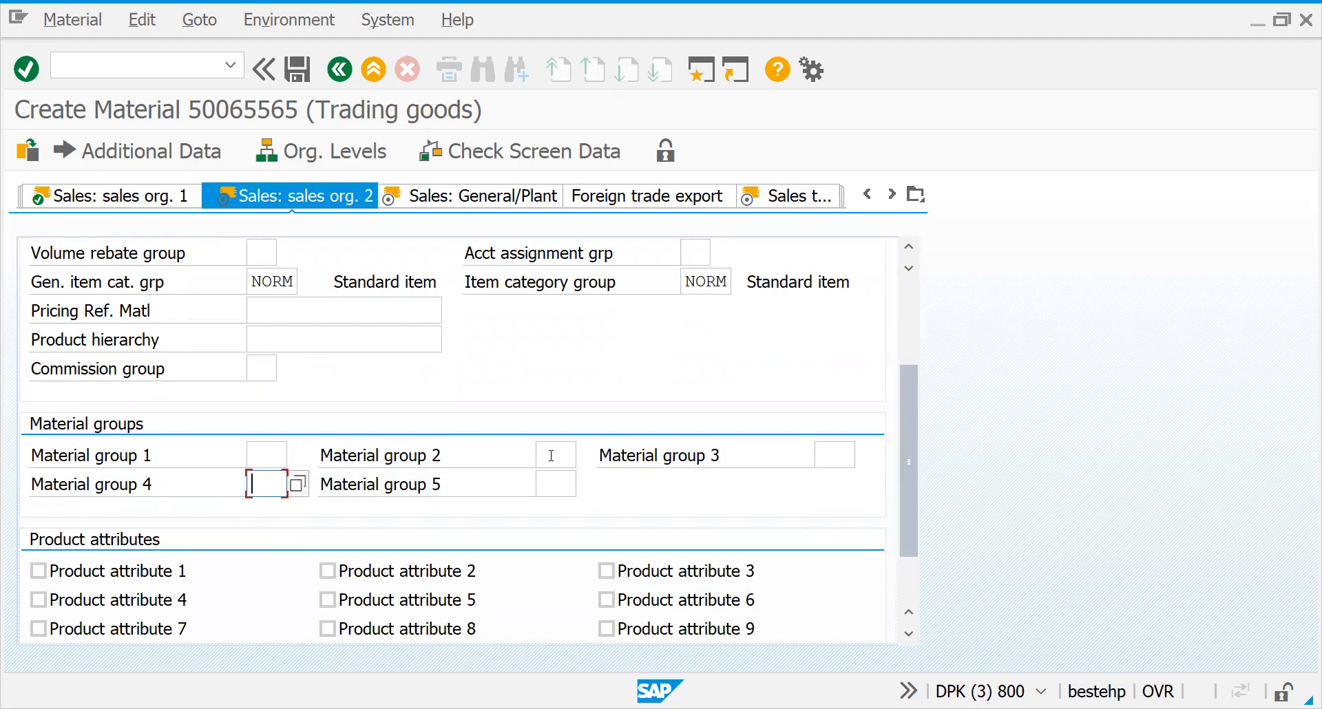
click(552, 455)
click(261, 457)
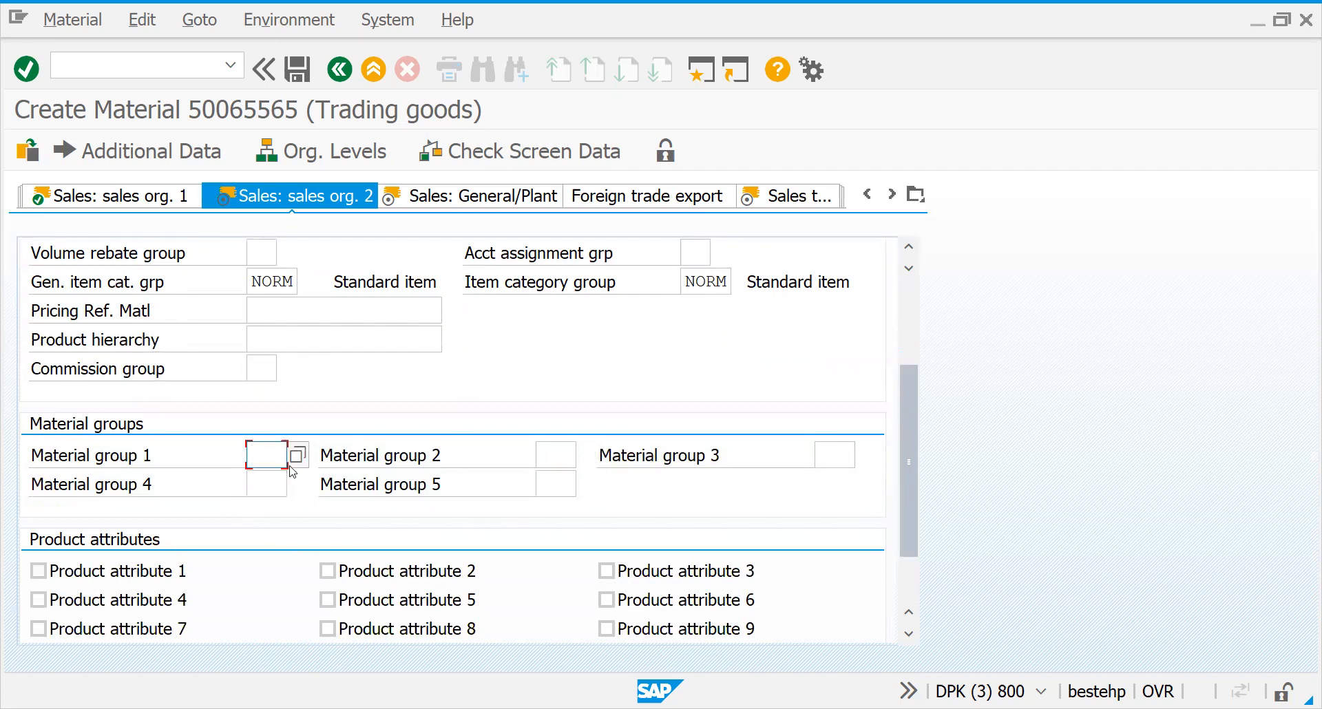
- Look through the possible values for Material group 1 without choosing one, and continue to the Sales: General/Plant view
click(296, 466)
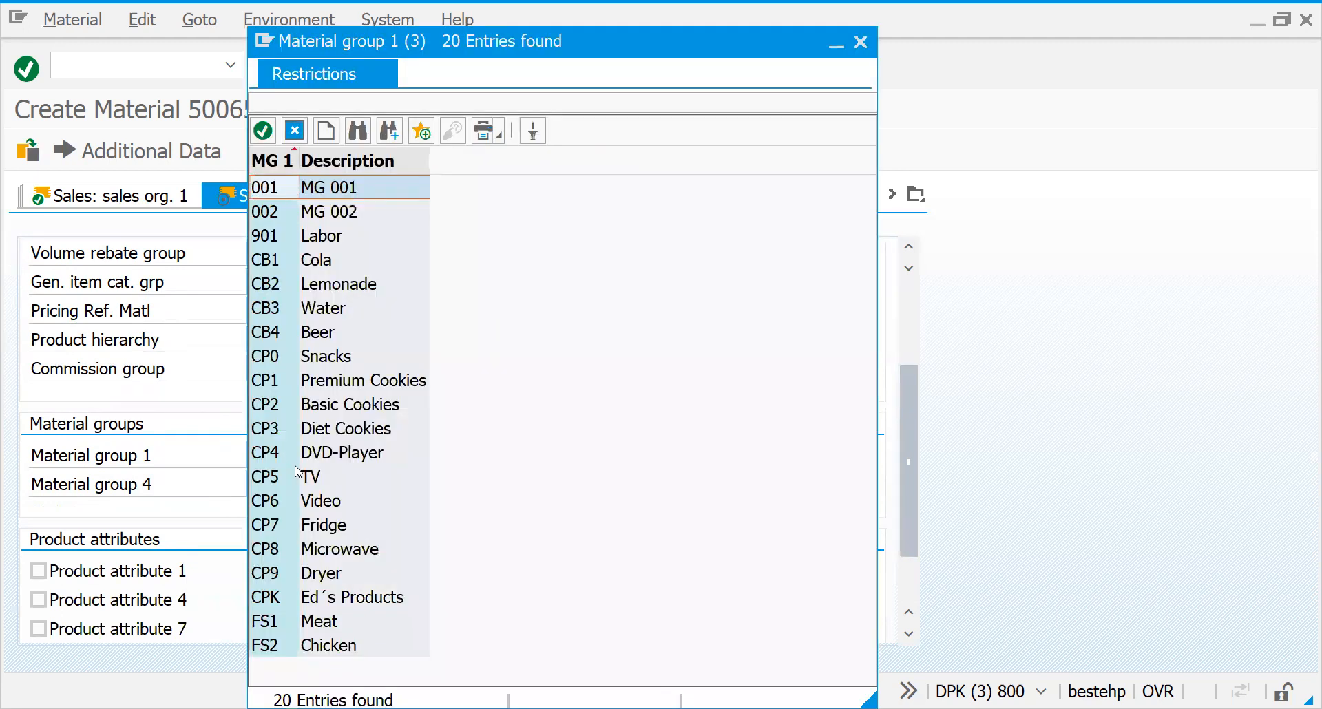
key(Escape)
drag(910, 512, 953, 432)
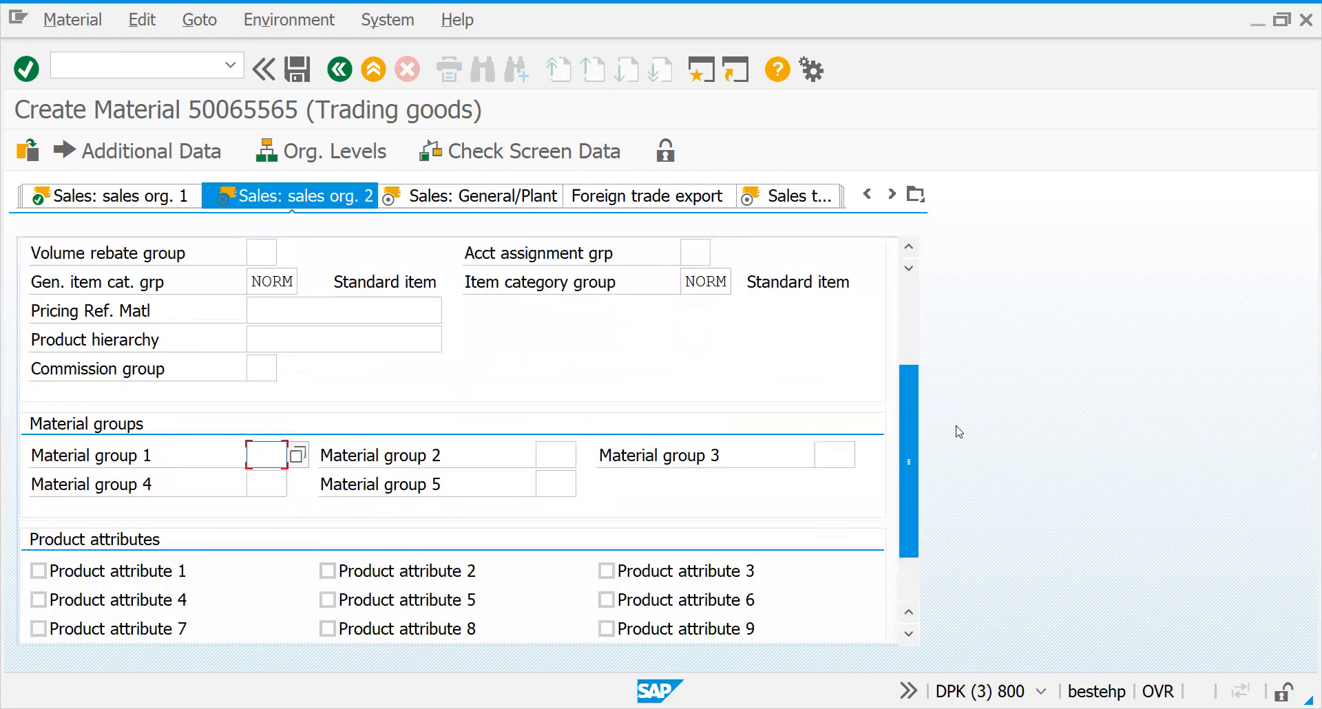
key(Return)
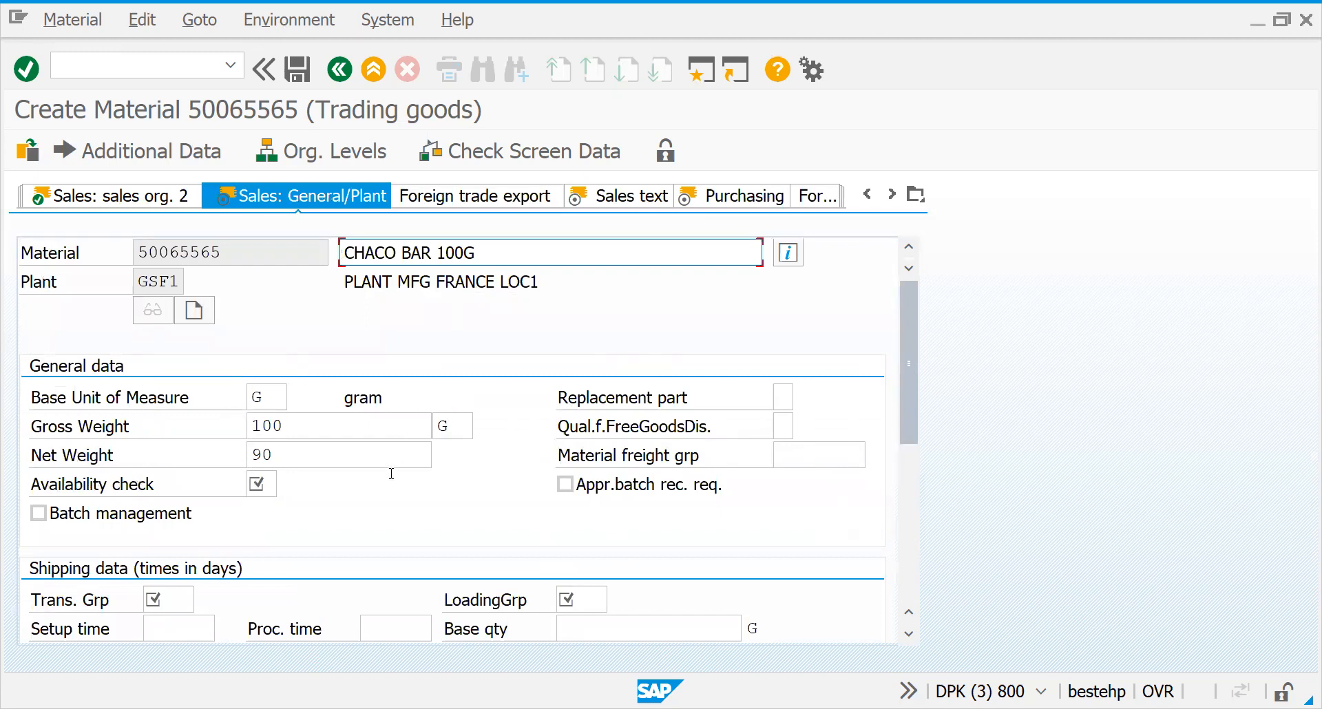
- Review the possible checking groups for the availability check, including Daily requirements, Individual reqmt, Batches and No check, and close the list without choosing one
click(259, 480)
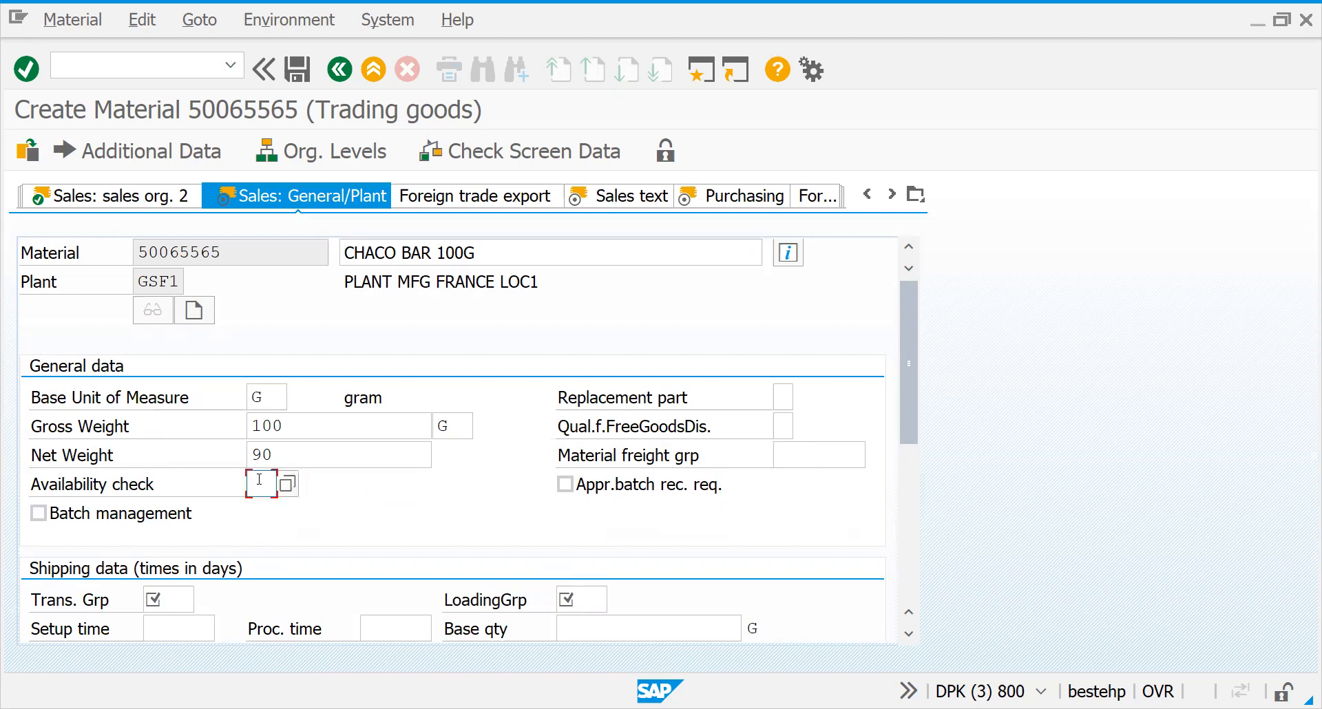
click(284, 485)
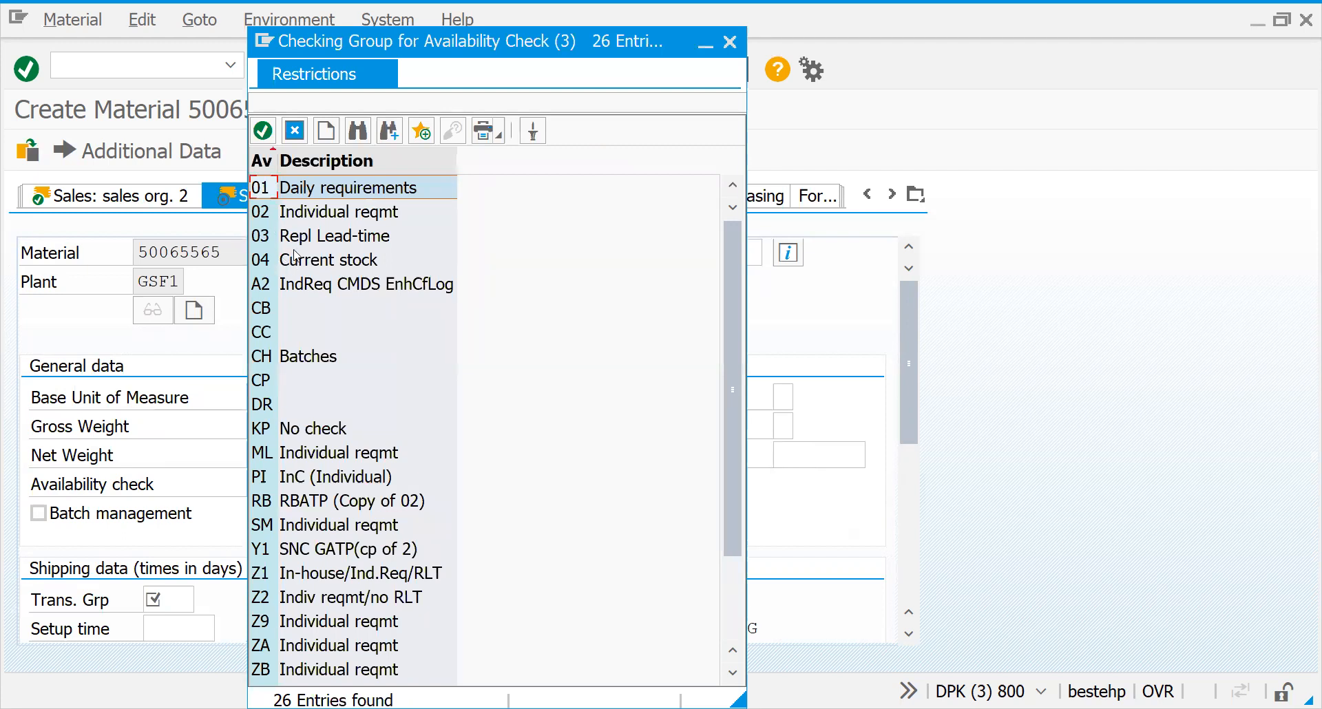
click(306, 219)
click(309, 200)
click(310, 219)
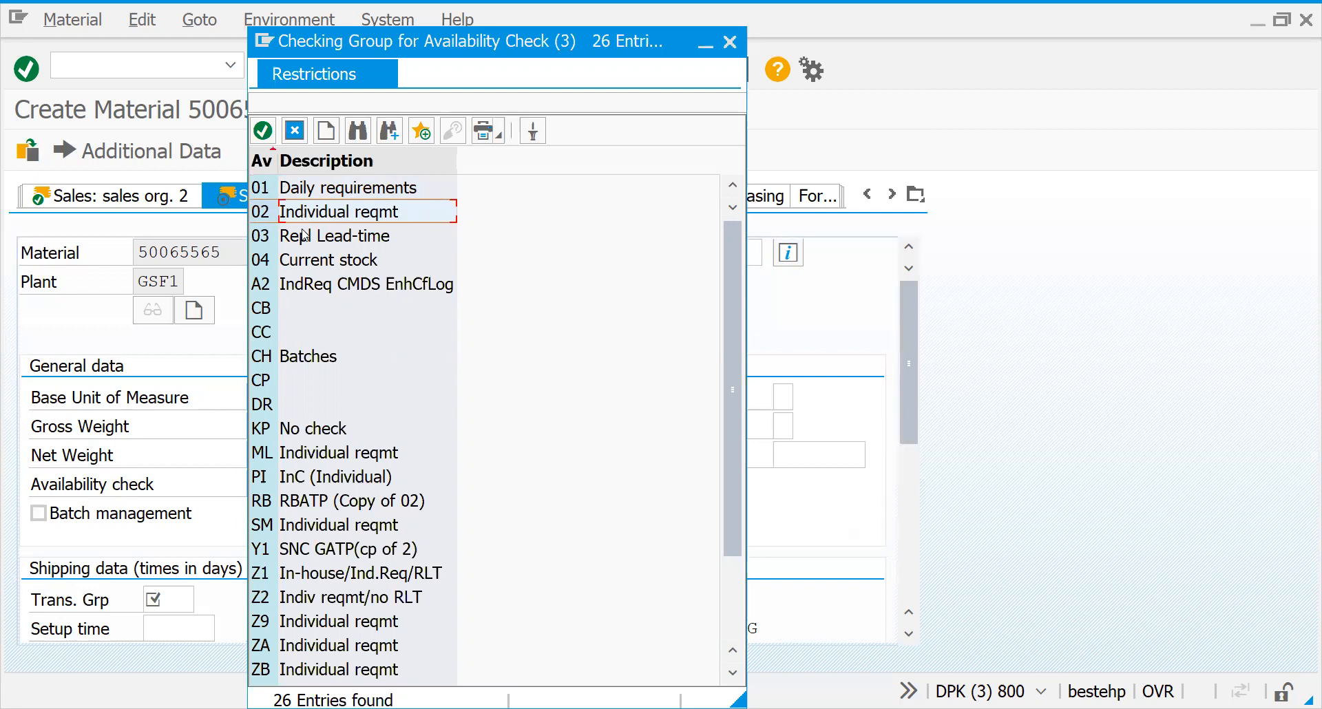
click(303, 199)
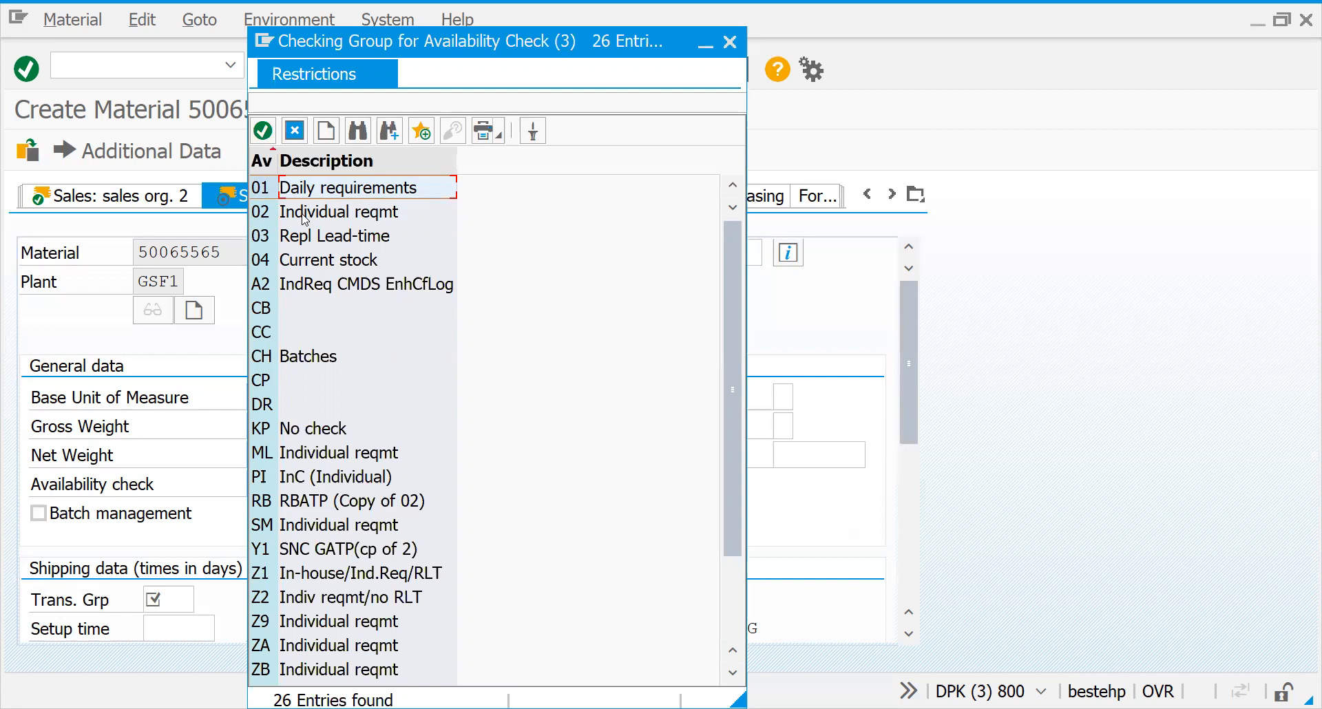
click(283, 356)
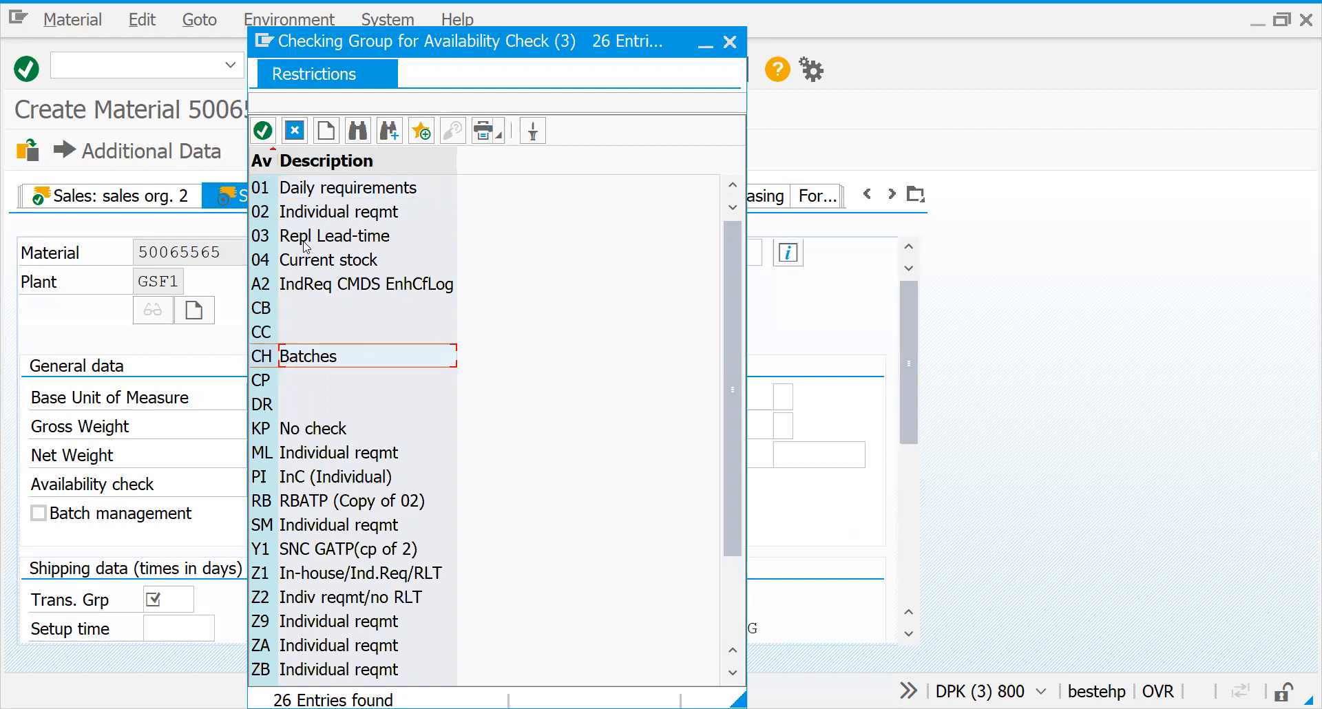
click(288, 427)
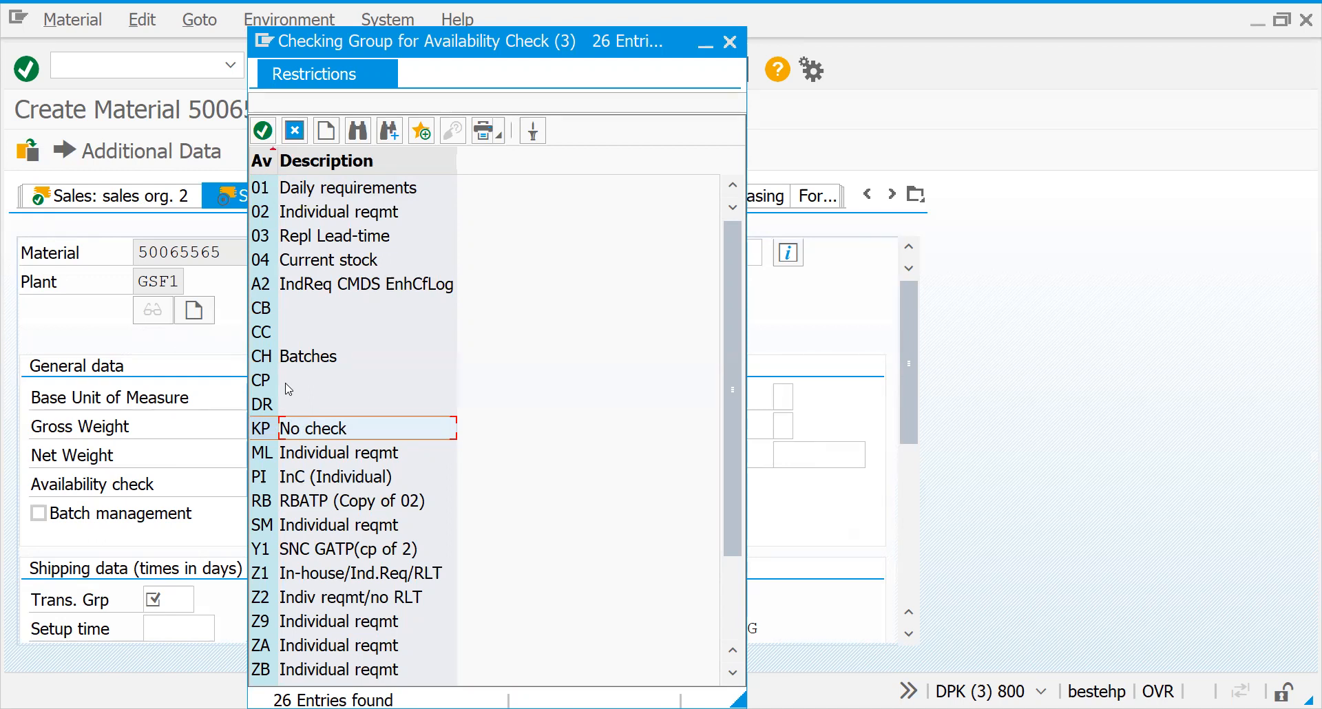
click(297, 192)
click(297, 217)
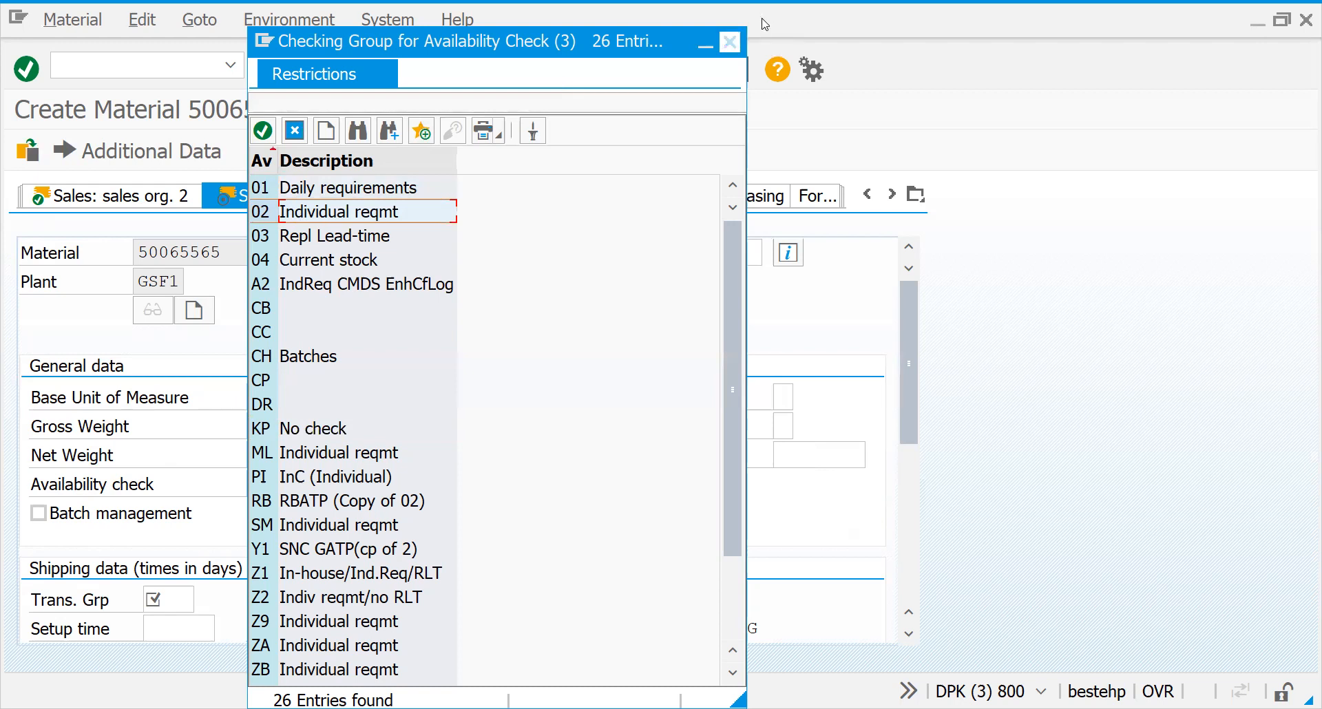
key(Escape)
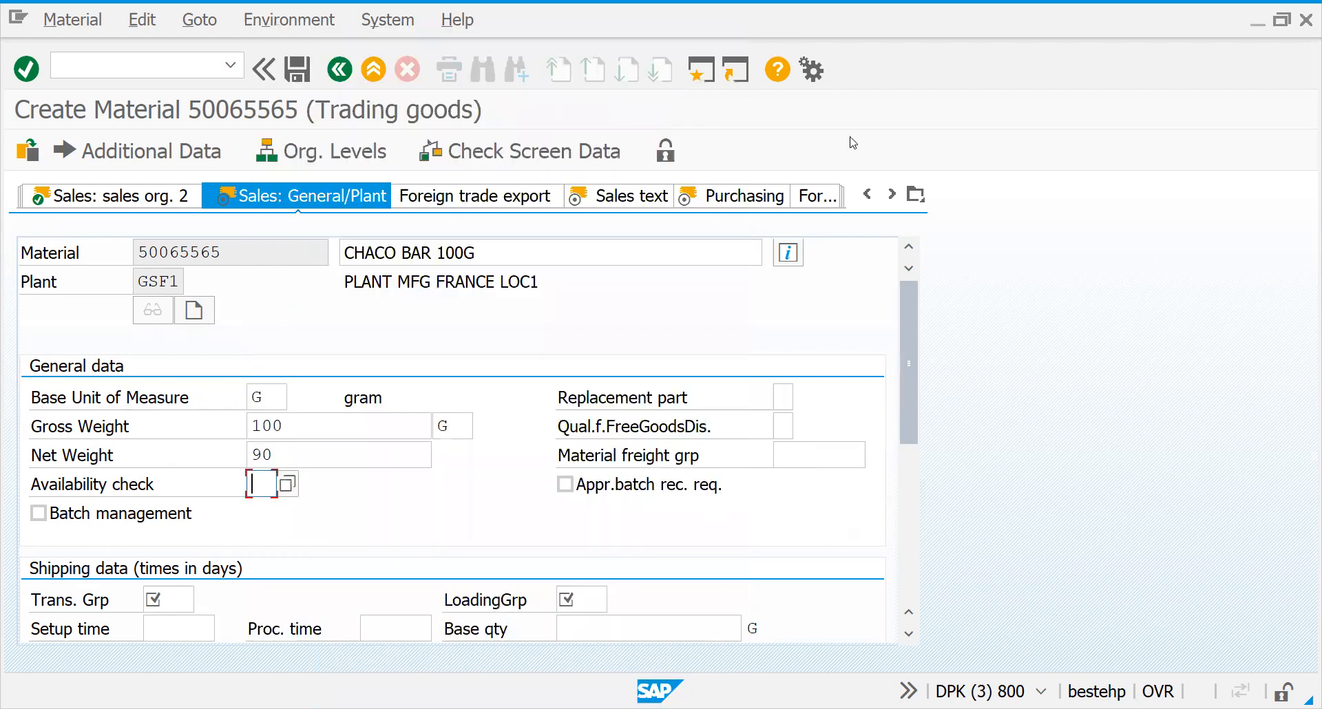
- Switch to the COURSE workbook in Excel and enter 101 in cell G25 of the MATERIAL MASTER sheet
key(alt+Tab)
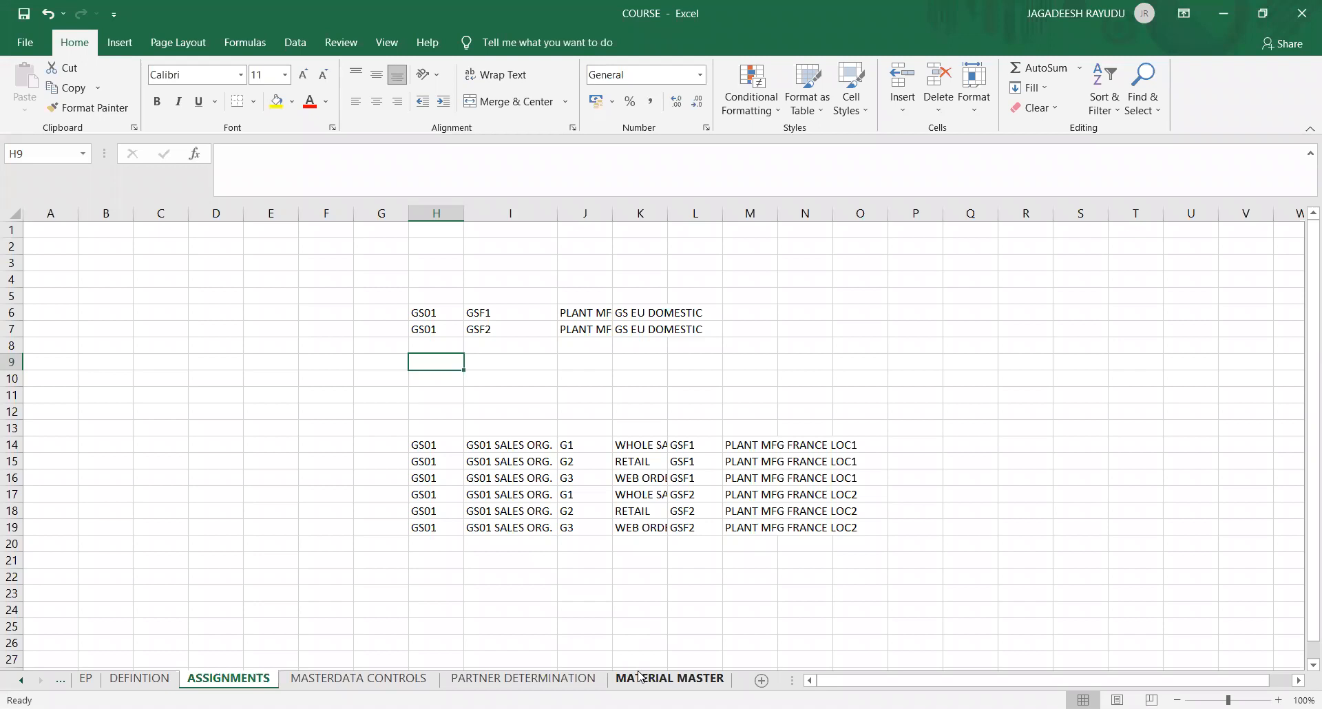
click(639, 677)
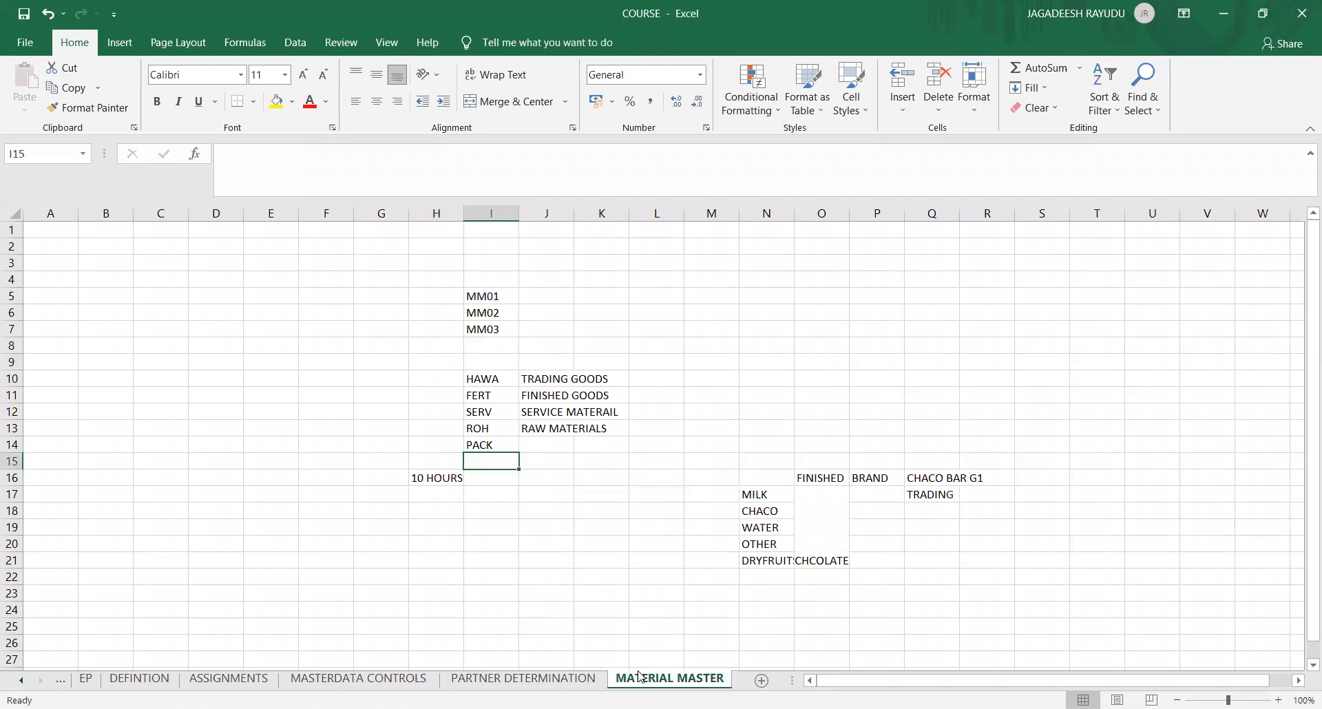
click(349, 566)
key(Down)
key(Down)
key(Down)
key(Down)
key(Down)
key(Down)
key(Down)
key(Down)
key(Down)
key(Down)
key(Down)
key(Down)
key(Down)
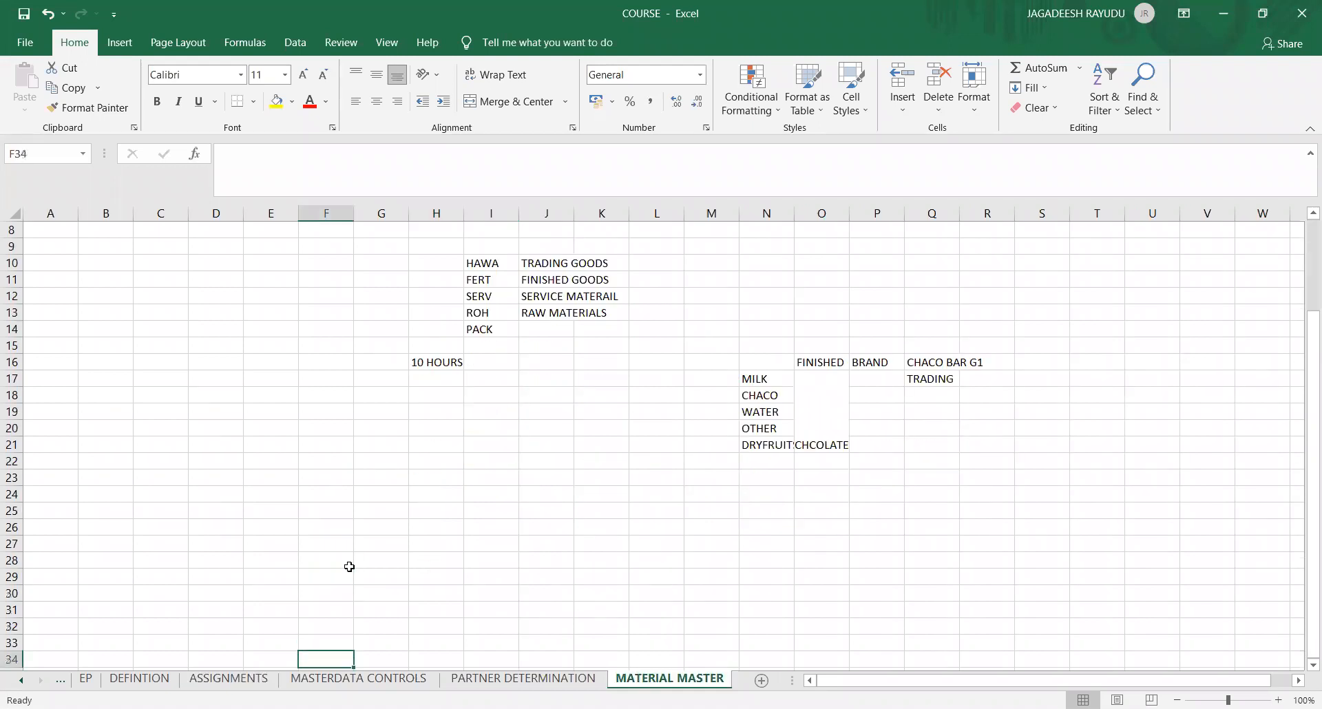
click(400, 511)
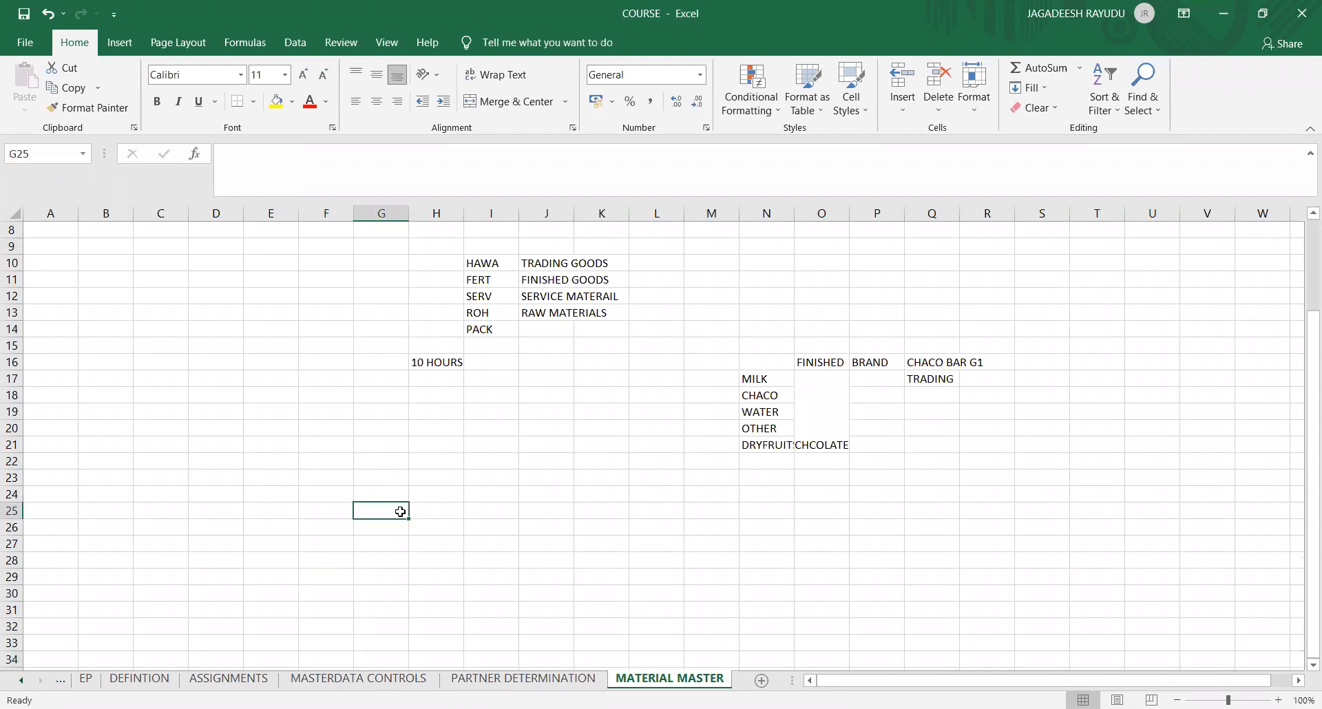
text(1)
text(01)
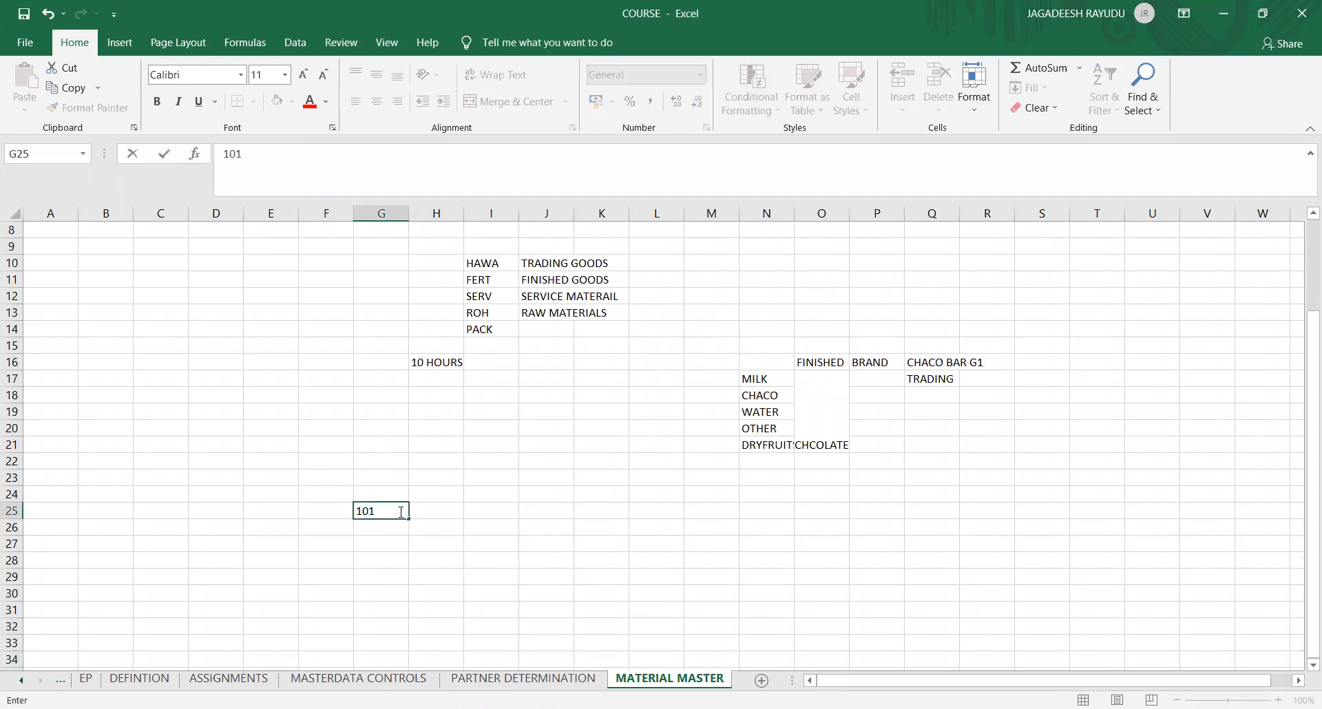
key(Return)
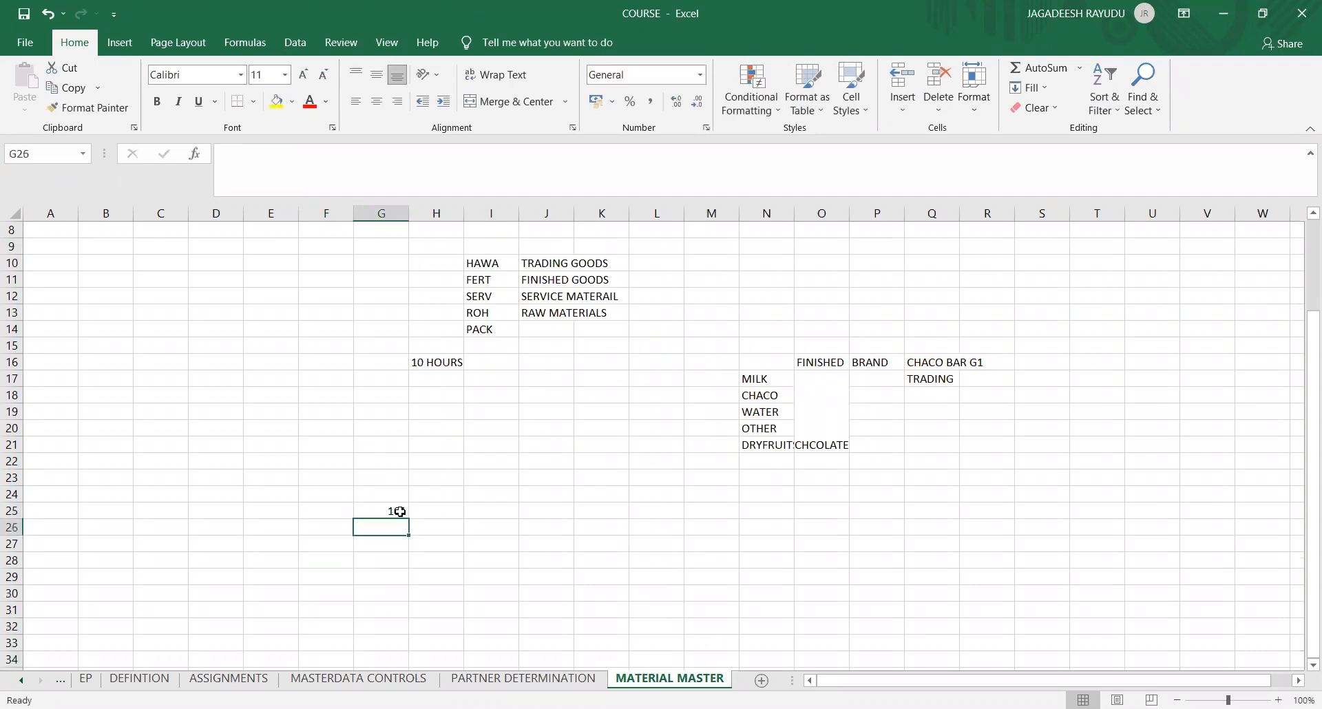
- Enter 102 in cell I27 and 103 in cell K29, stepping diagonally down from the 101 entry
key(Right)
key(Right)
key(Down)
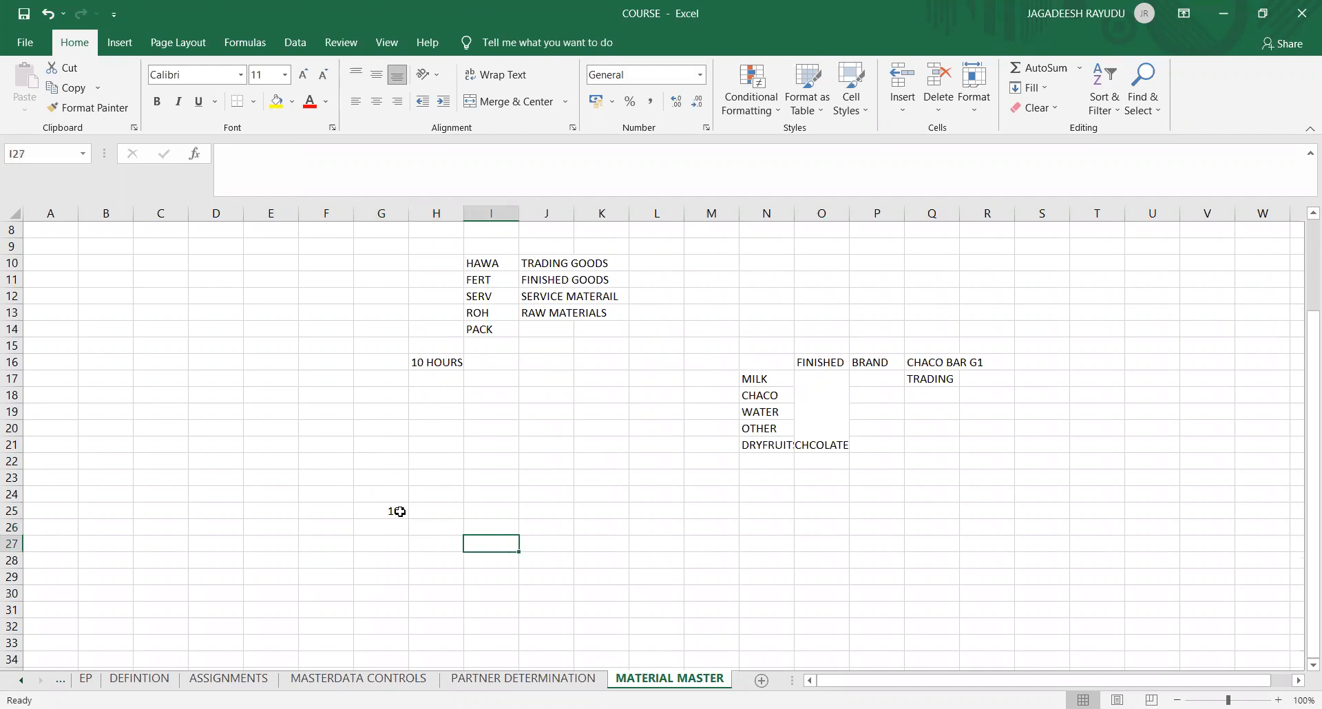
text(102)
key(Return)
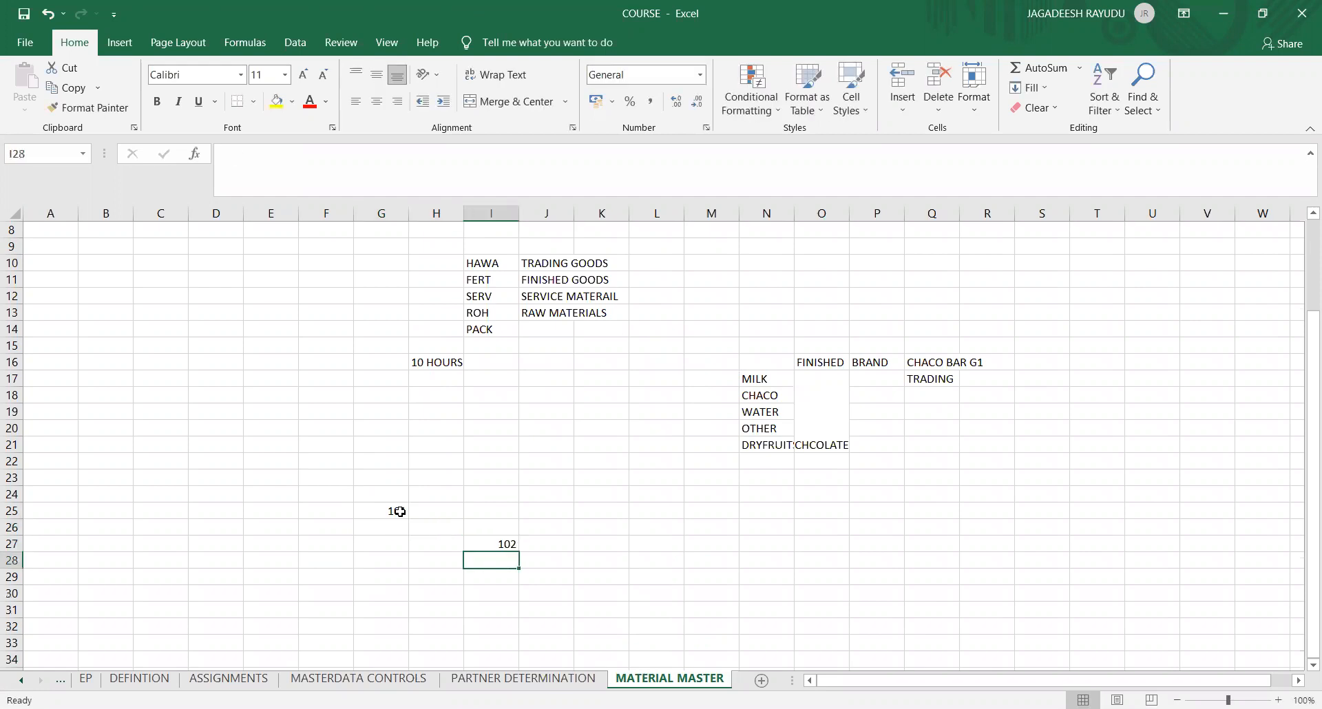
key(Right)
key(Right)
key(Down)
key(Down)
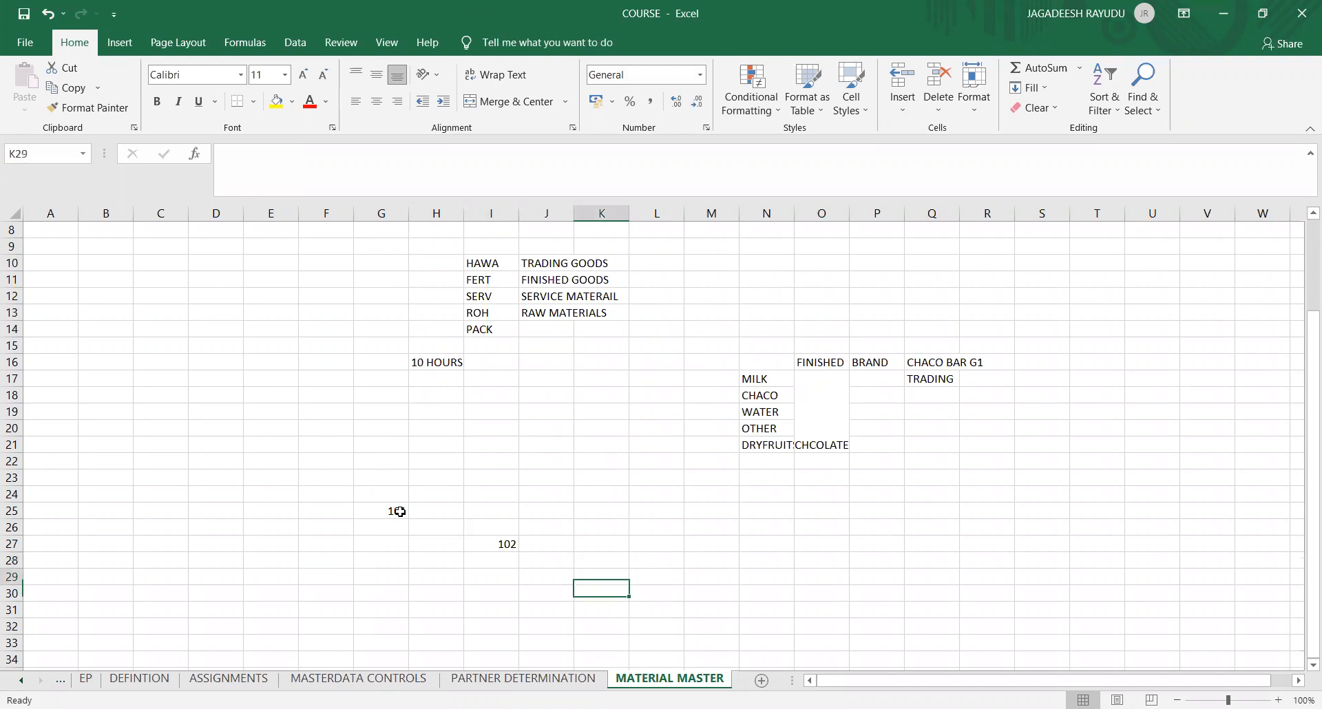
key(Up)
text(10)
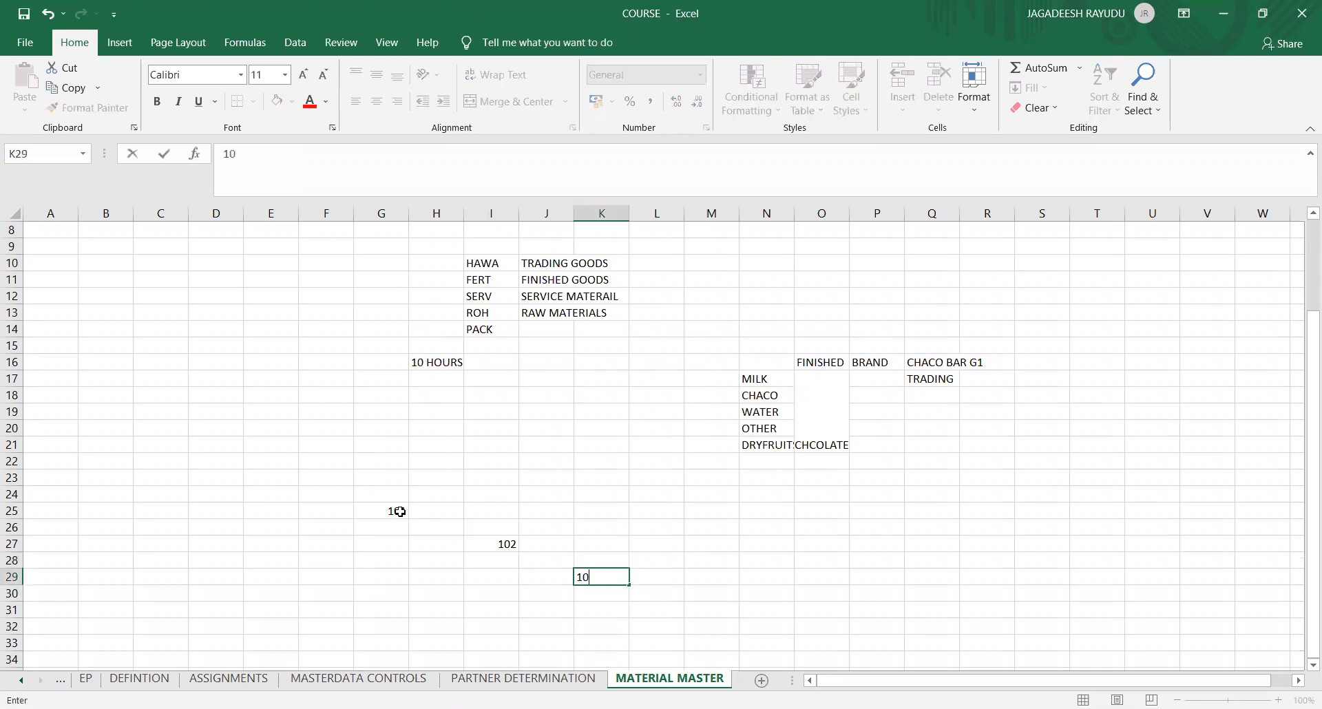
text(3)
- Enter the quantity 150 in cell N24 and the plant code GSF1 beside it in cell M24
click(787, 499)
text(150)
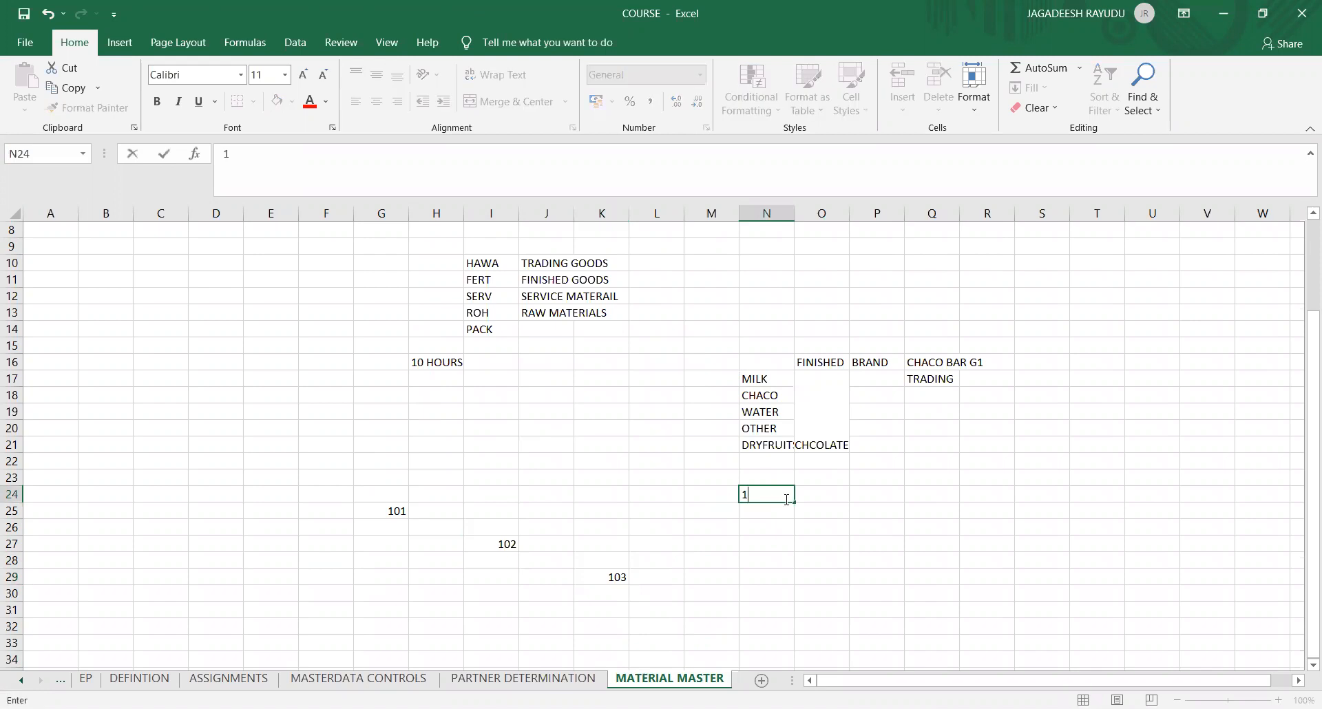
click(708, 508)
click(701, 496)
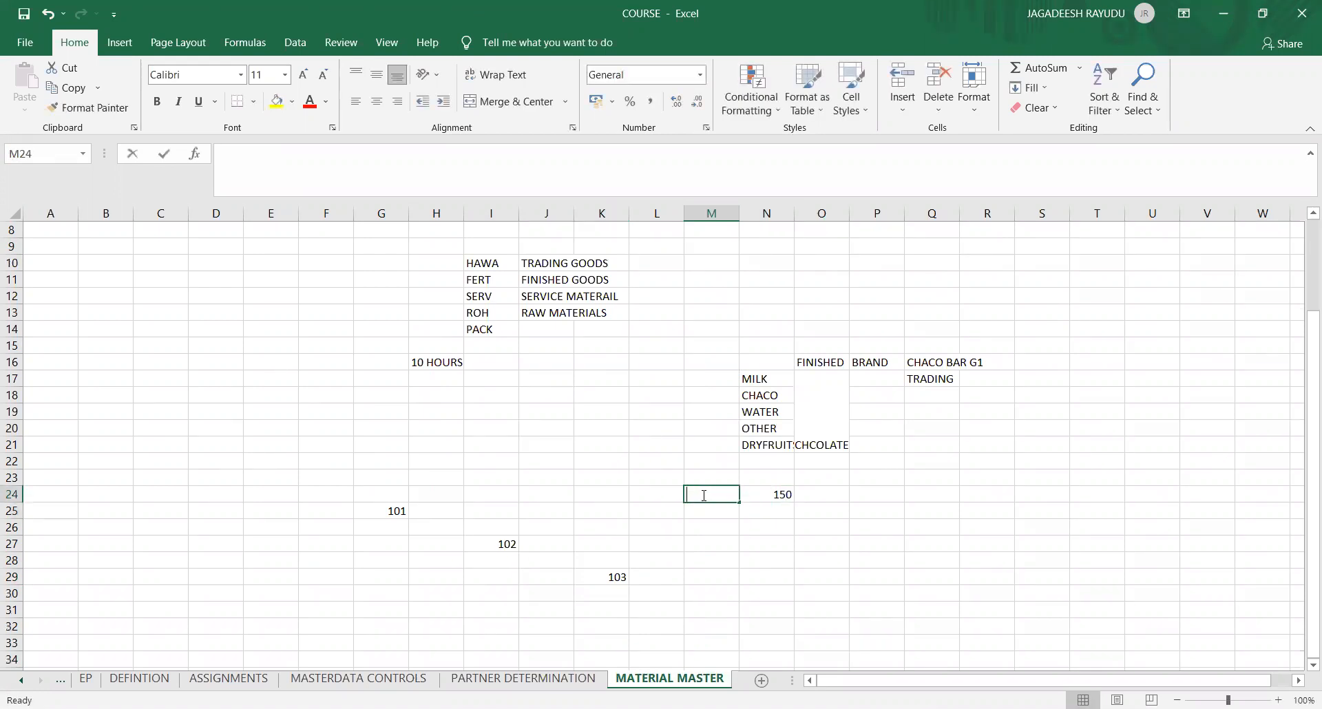
text(FSF1)
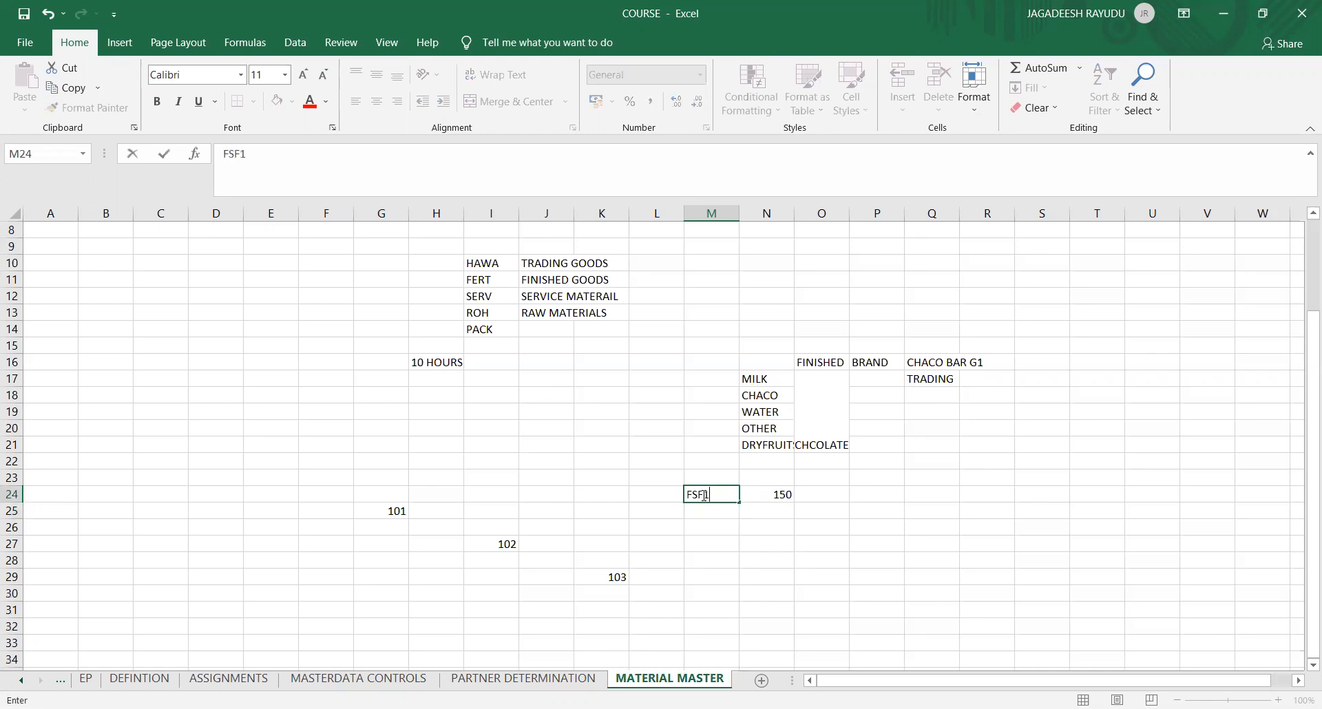
key(BackSpace)
key(BackSpace)
key(BackSpace)
key(BackSpace)
text(GSF1)
key(Return)
- Enter the quantity 20 in cell G26, directly below the 101 entry
key(Left)
key(Left)
key(Left)
key(Left)
key(Left)
key(Left)
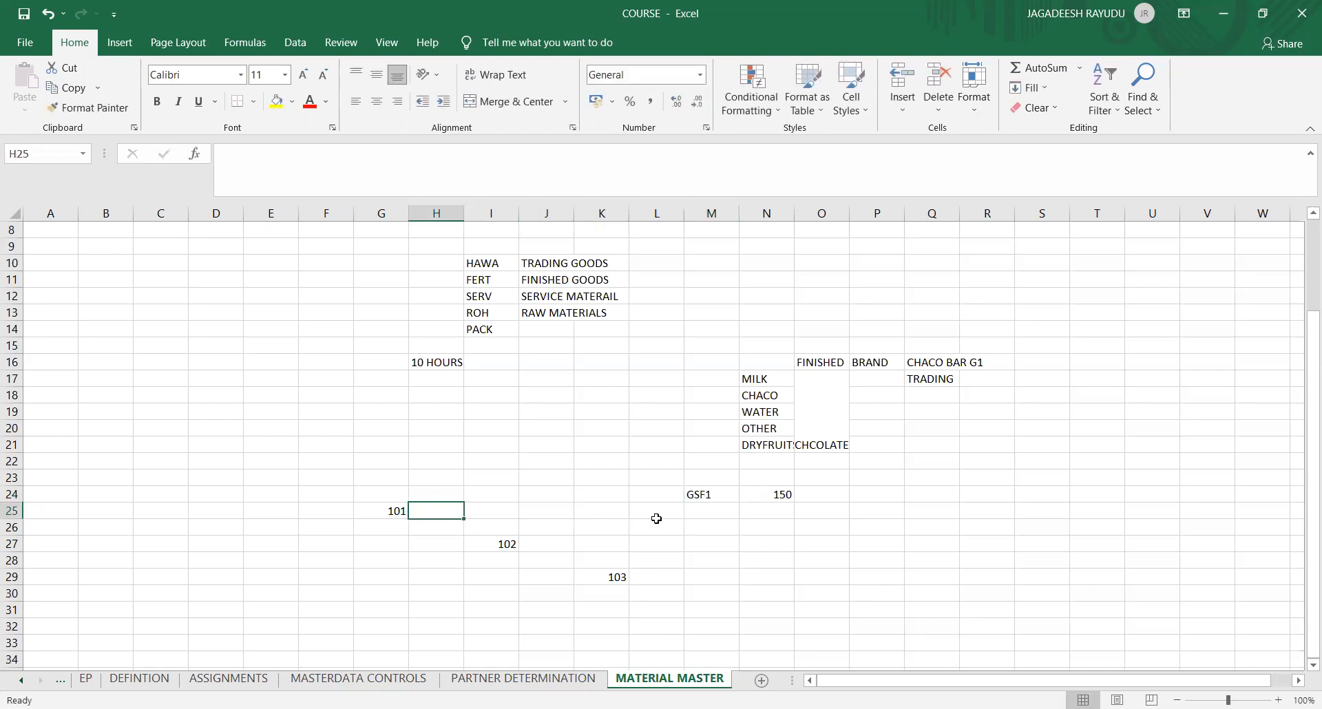
key(Down)
key(Down)
key(Up)
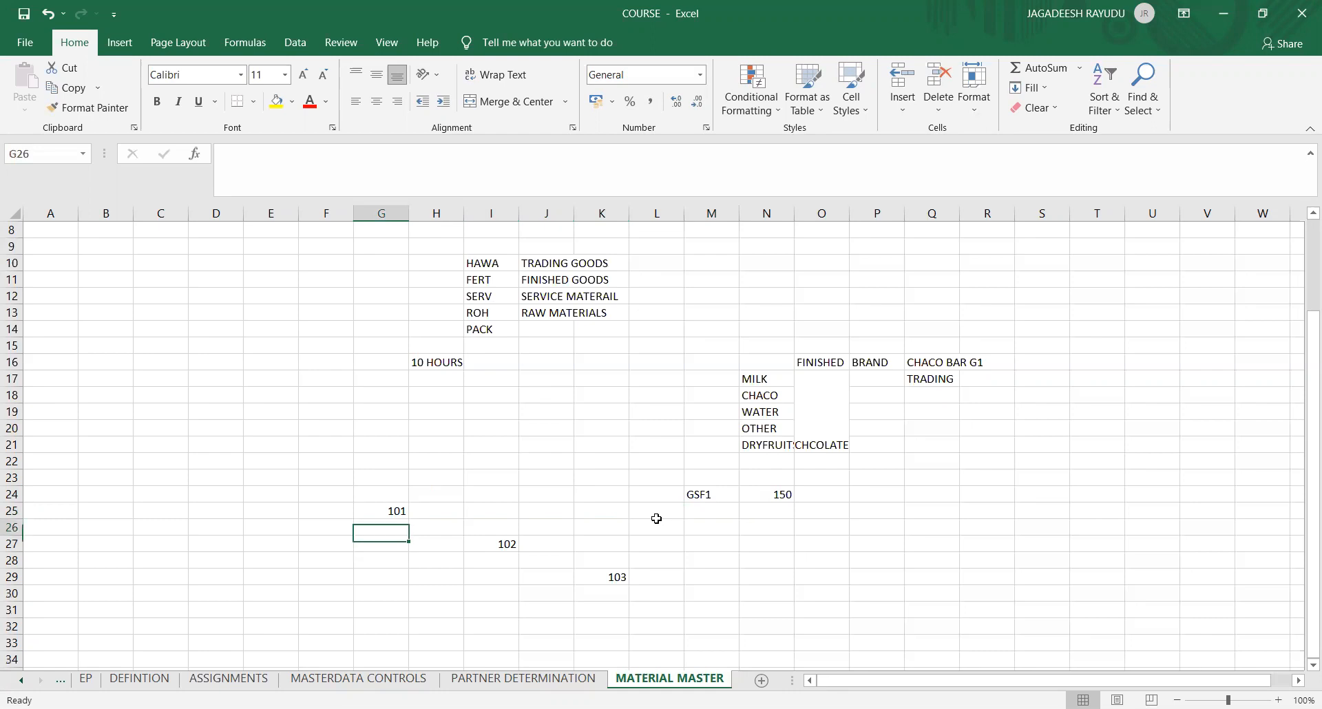
text(20)
key(Return)
- Enter the quantity 20 in cell I28, directly below the 102 entry
key(Right)
key(Right)
key(Down)
key(Down)
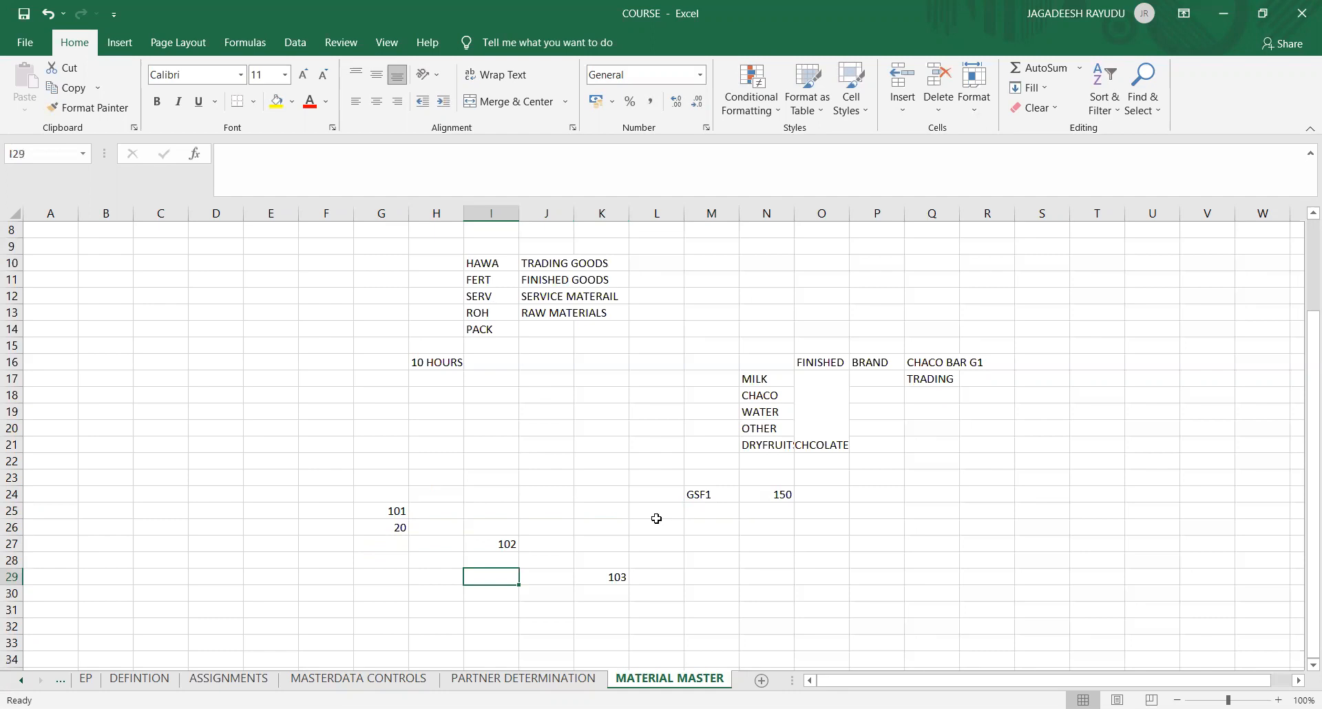
key(Up)
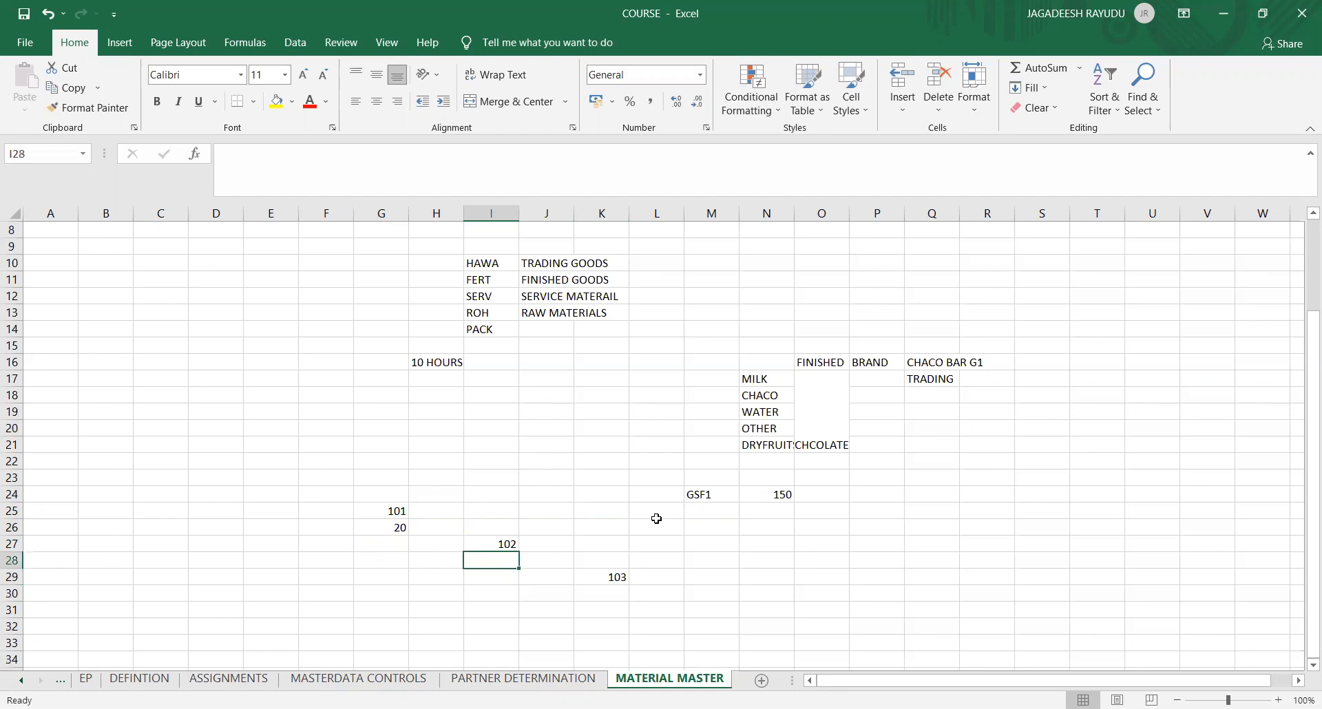
text(20)
key(Return)
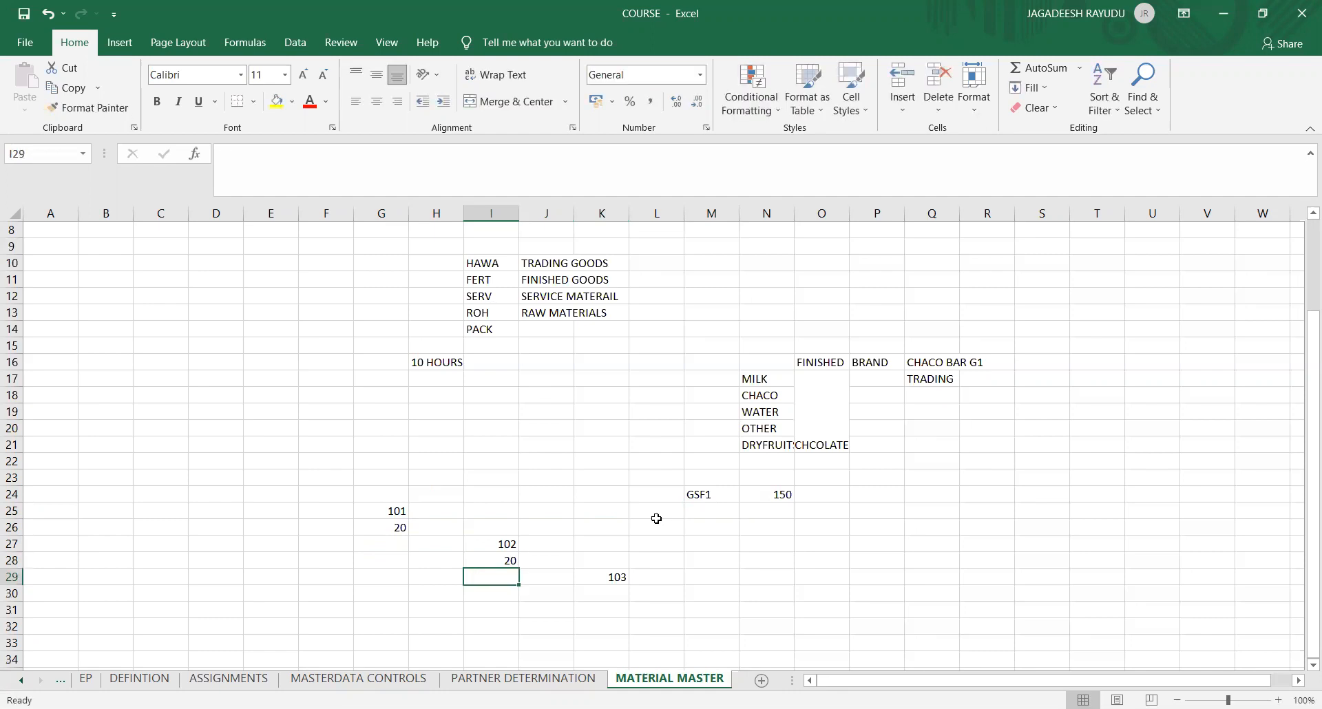
- Enter the quantity 10 in cell K30, directly below the 103 entry
key(Down)
key(Right)
key(Right)
key(Right)
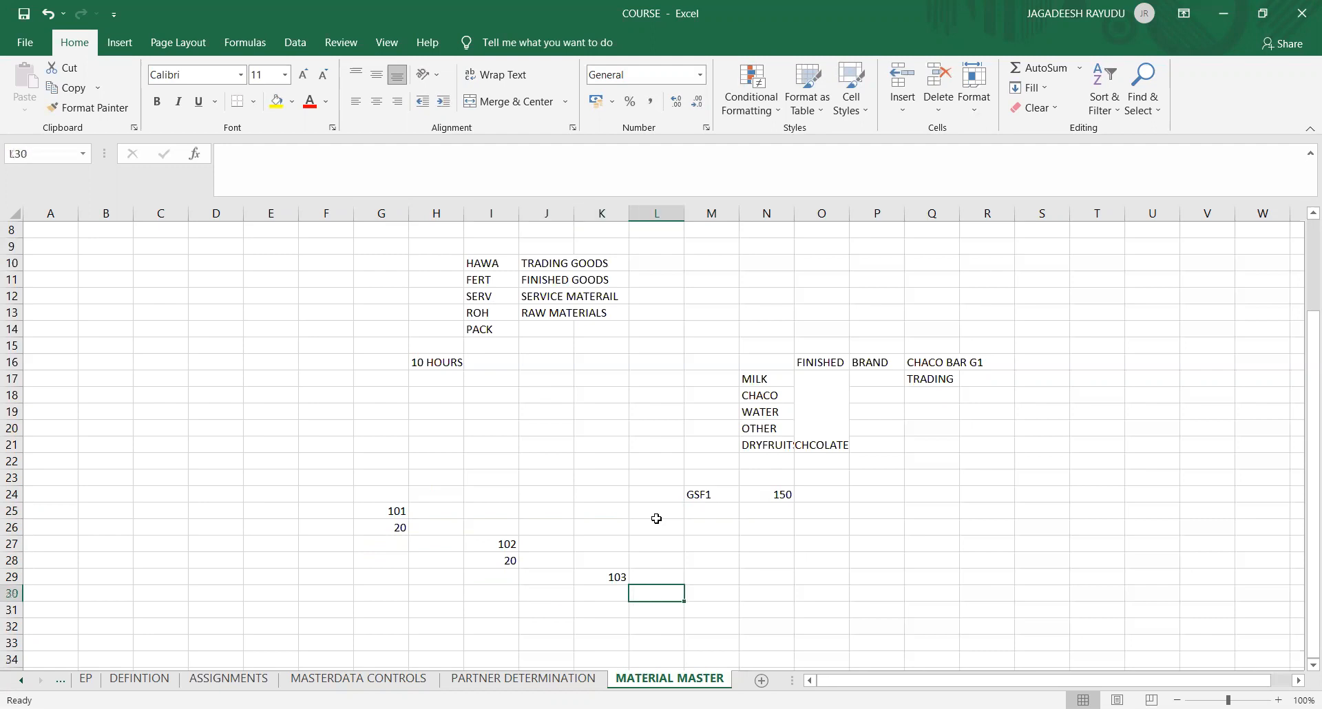
key(Left)
text(10)
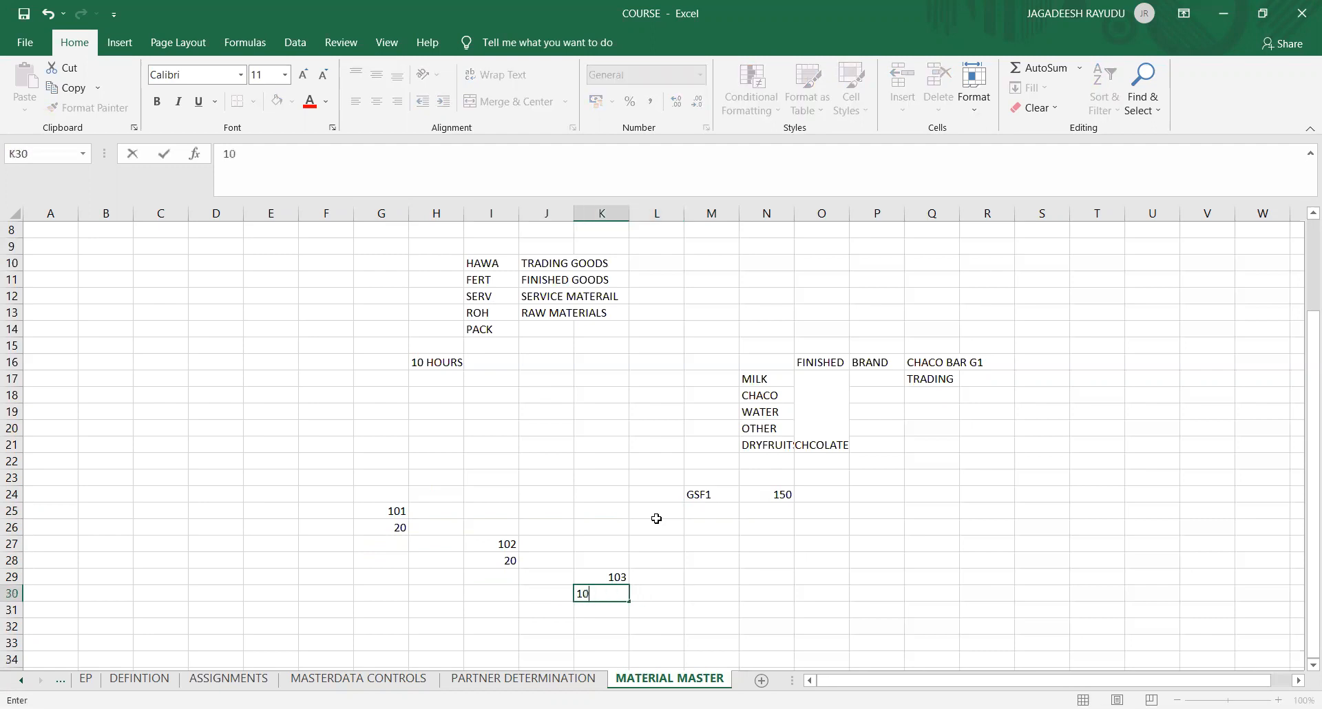
key(Return)
- Enter the quantity 50 in cell N25 and 100 in cell N26, directly below the 150 entry
key(Up)
key(Up)
key(Left)
key(Right)
key(Right)
key(Right)
key(Up)
key(Up)
key(Up)
key(Up)
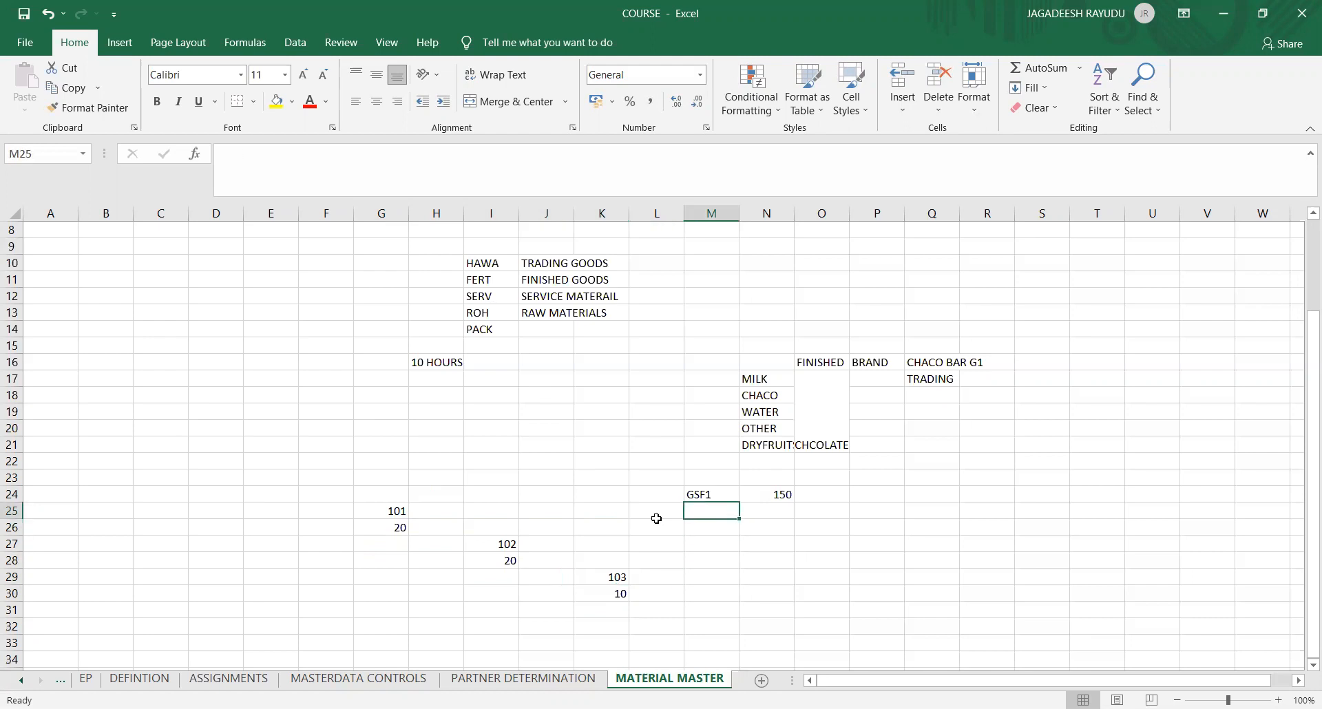
key(Right)
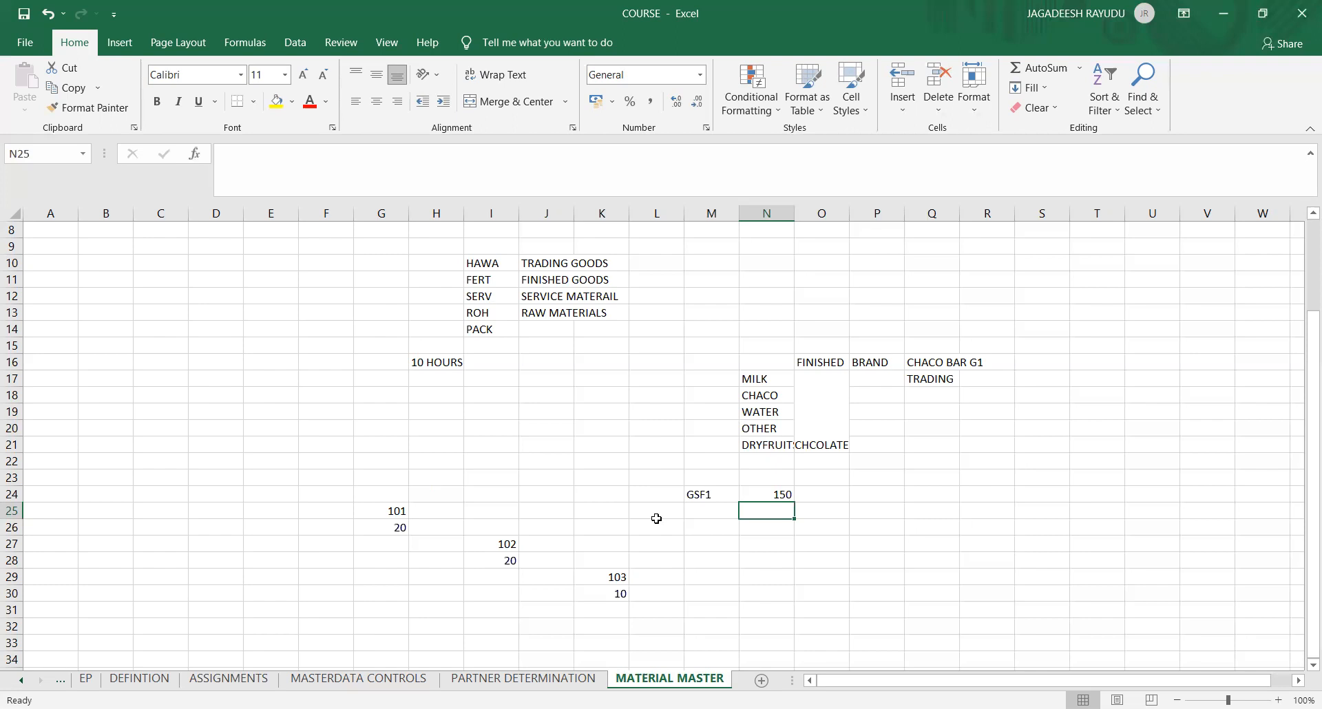
text(20)
key(BackSpace)
key(BackSpace)
text(50)
key(Return)
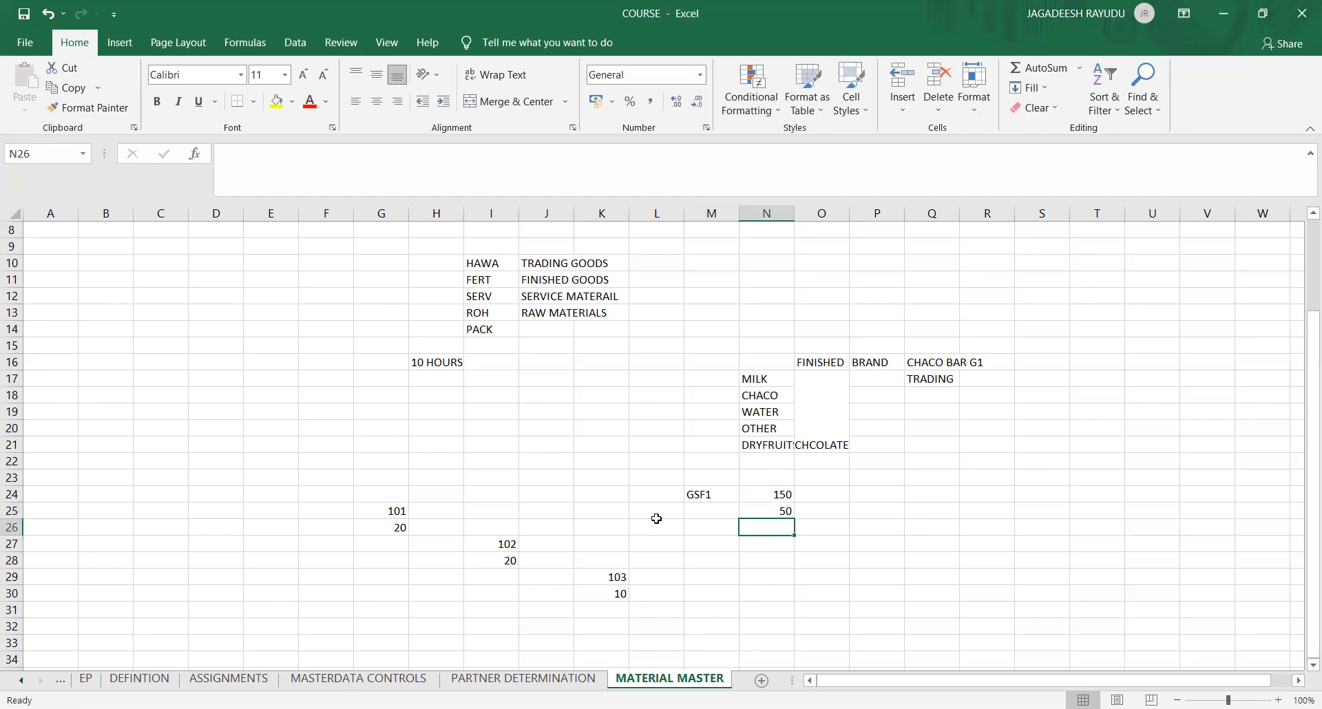
text(100)
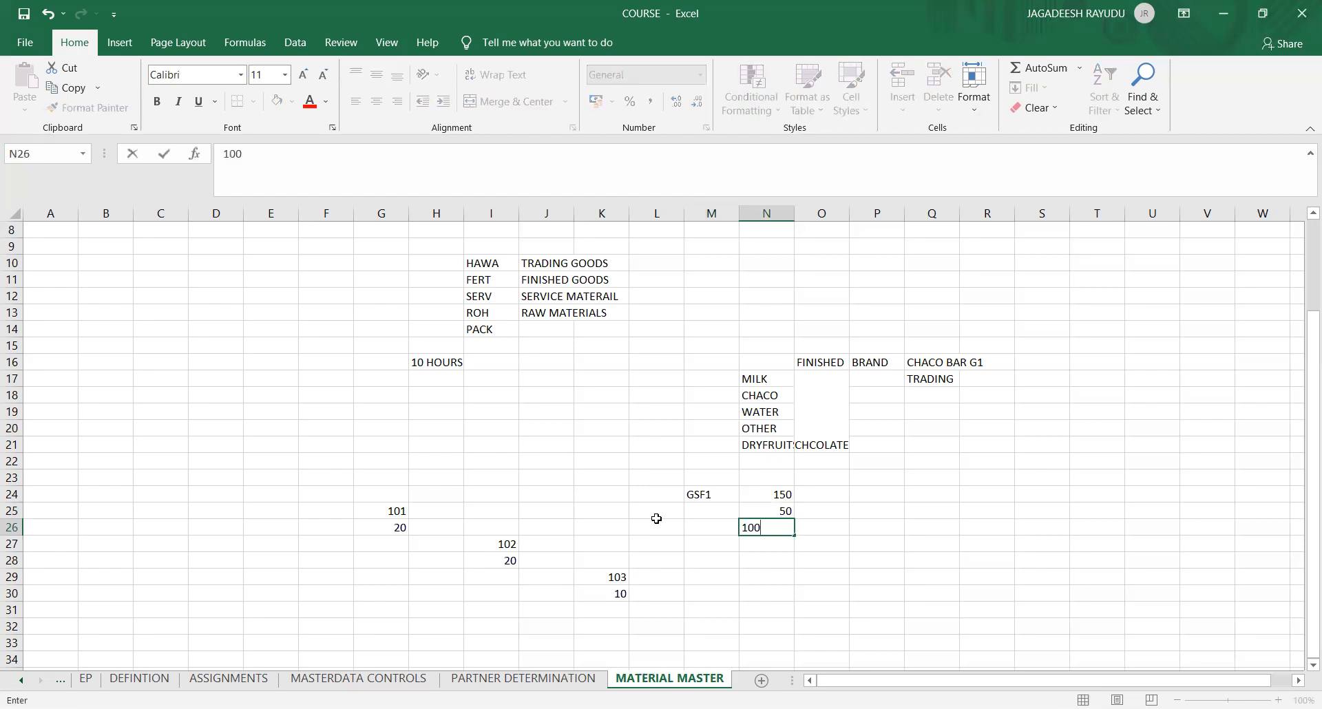
key(Up)
key(Up)
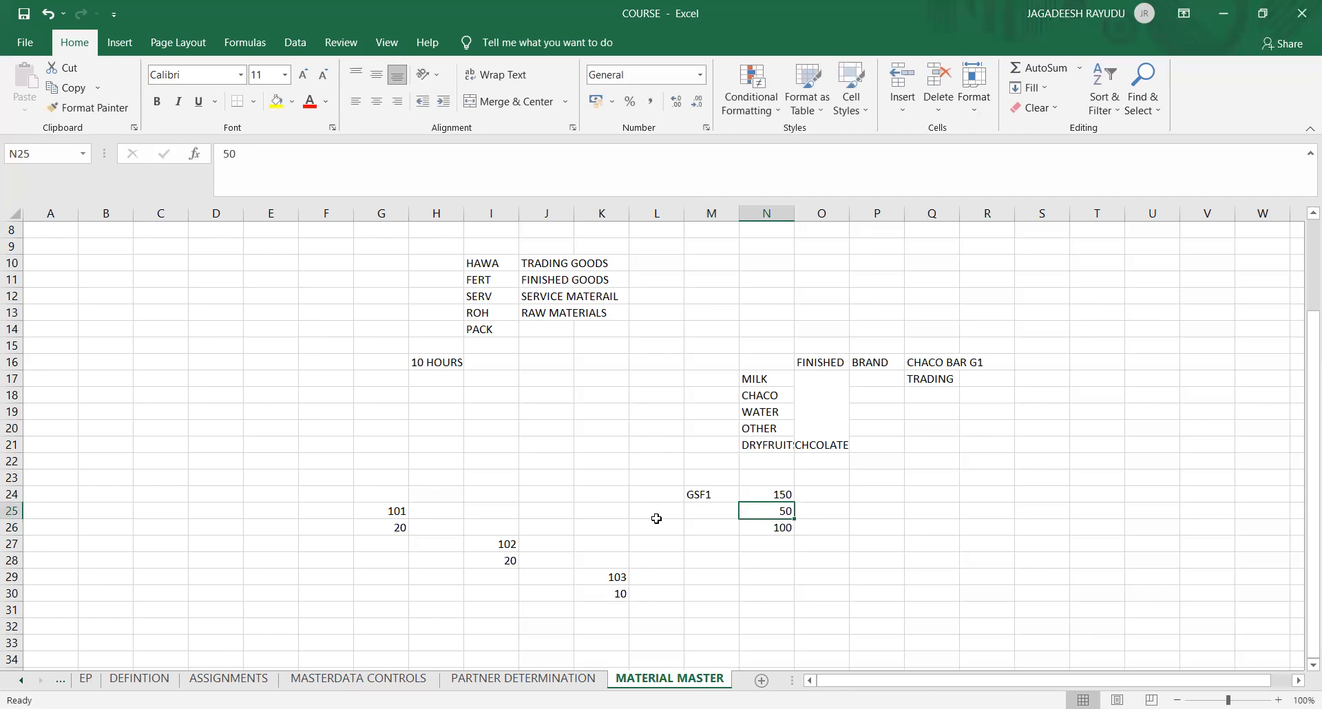
- Enter 1 in cell P24, in the same row as the GSF1 entry, and 02 in cell P28
key(Right)
key(Right)
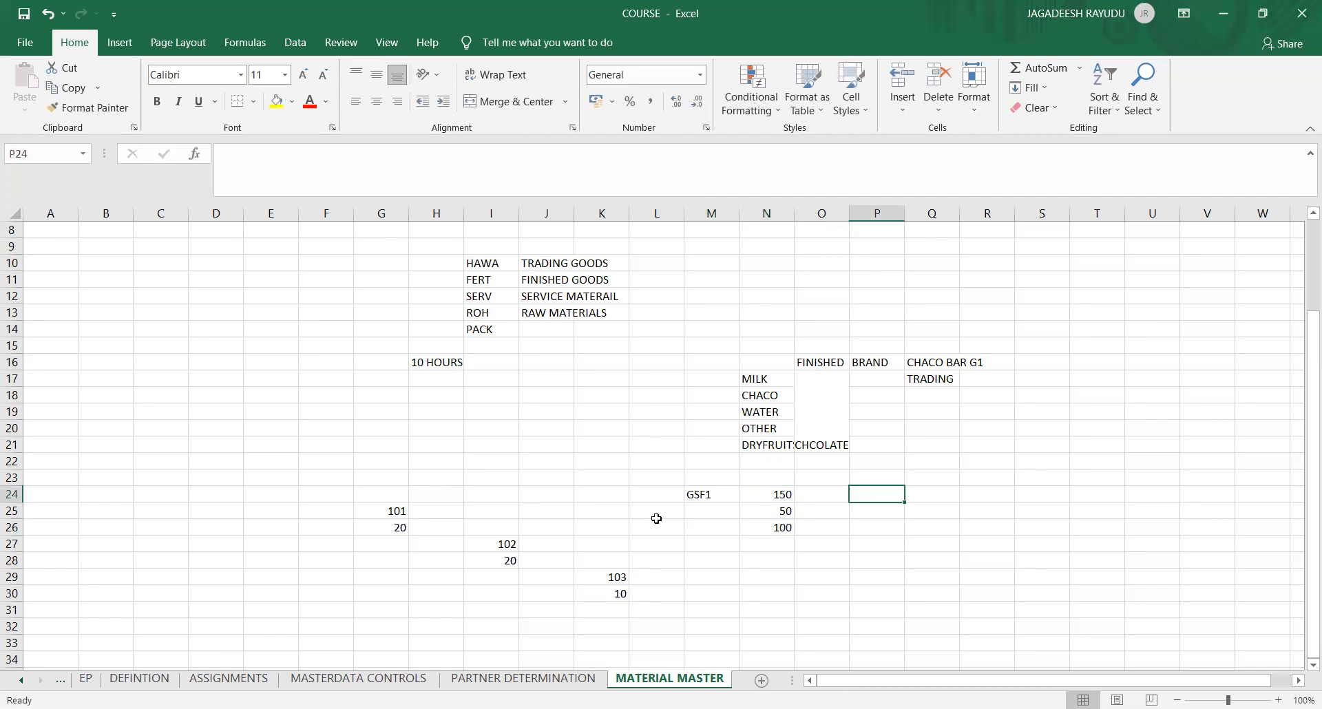
text(10)
key(BackSpace)
key(Right)
key(Left)
click(743, 574)
click(881, 555)
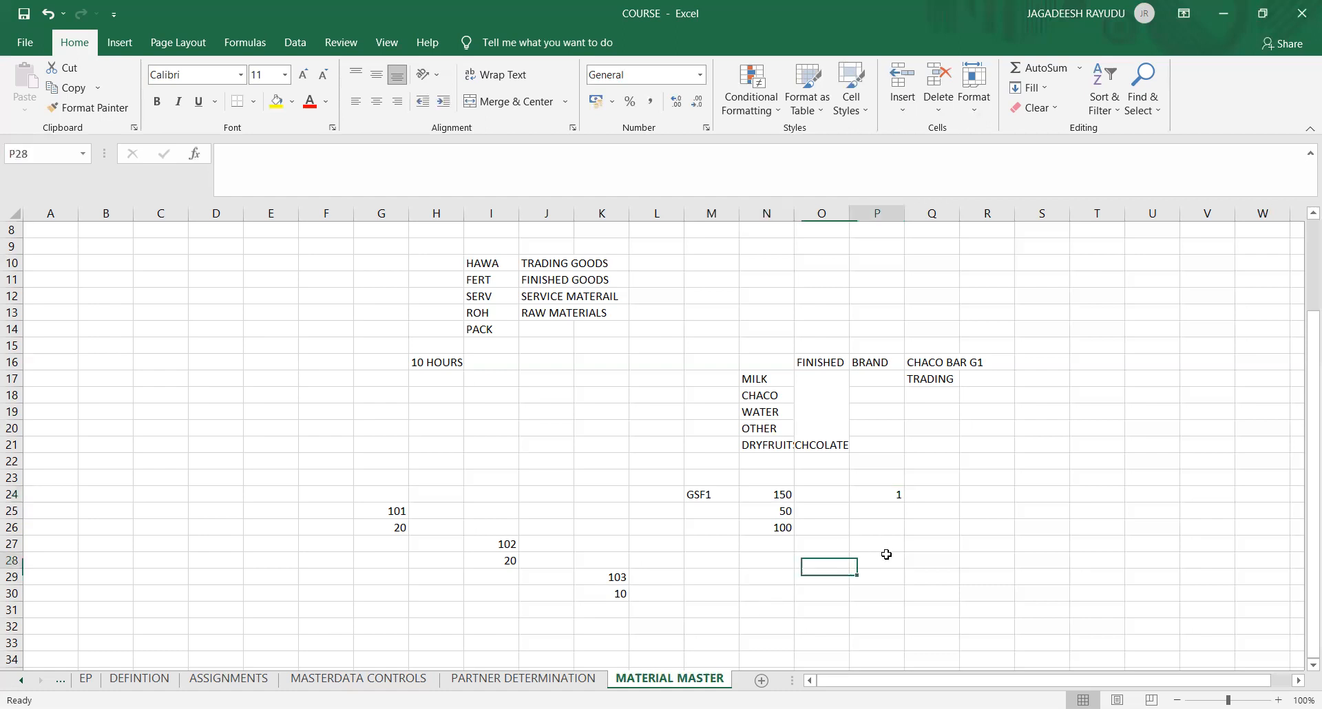
text(02)
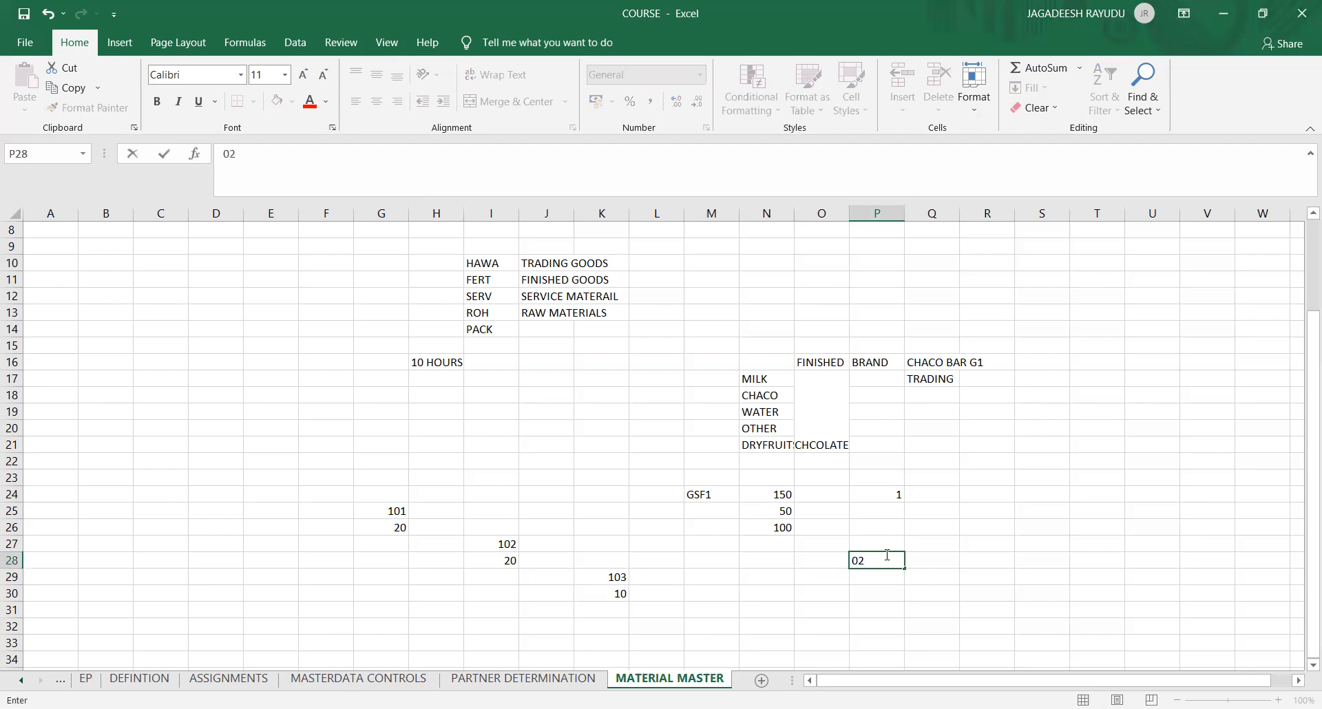
key(Return)
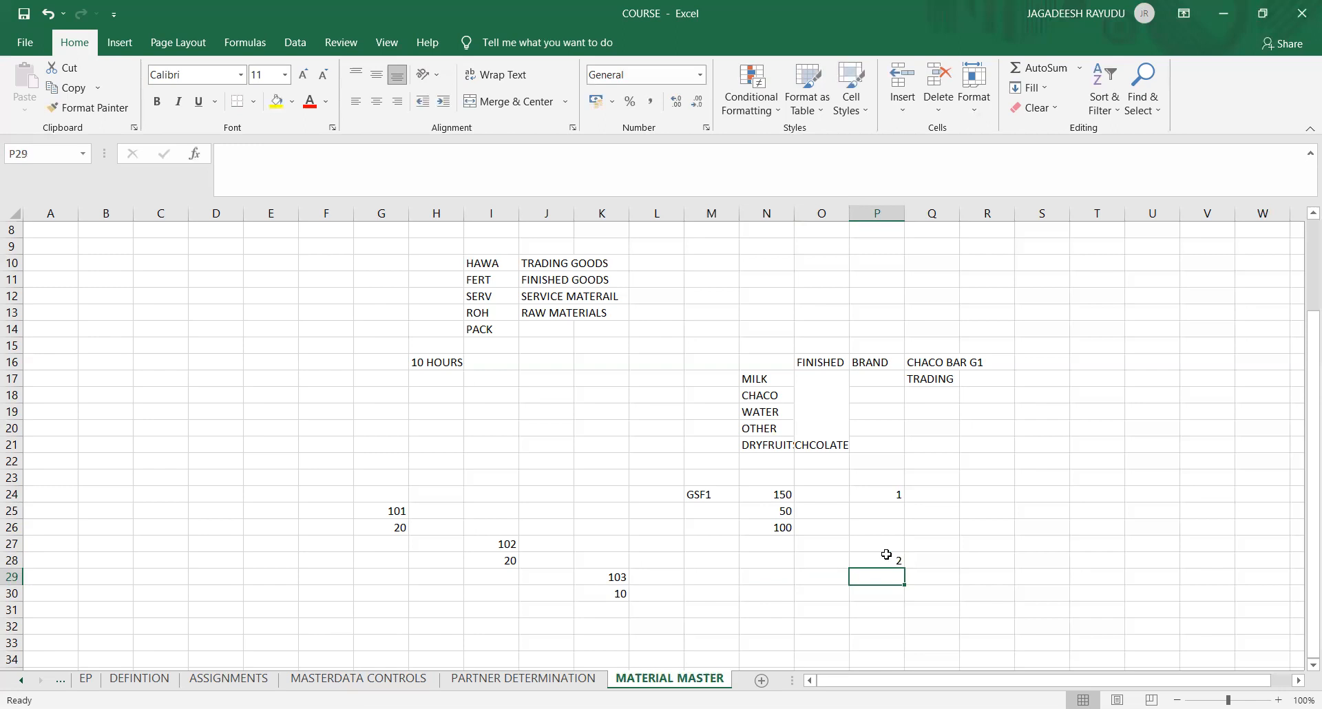
key(Left)
key(Left)
key(Left)
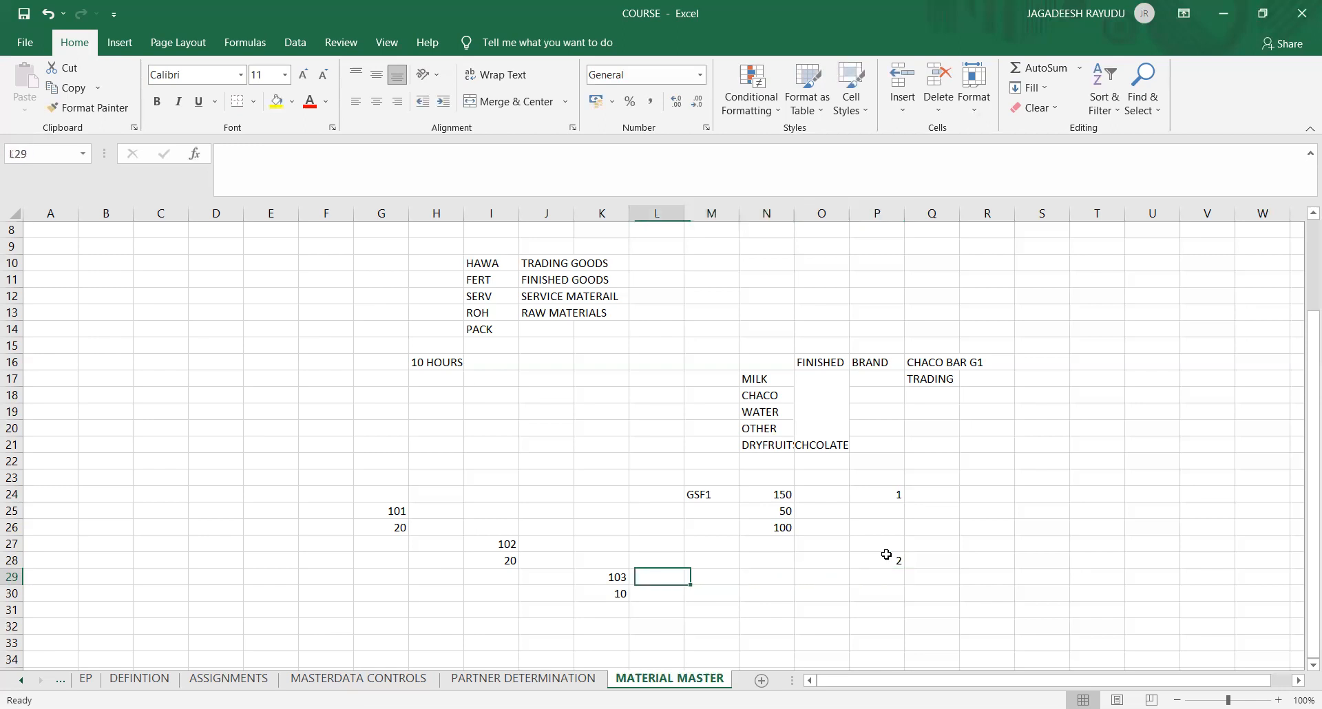
key(Right)
key(Right)
key(Up)
key(Up)
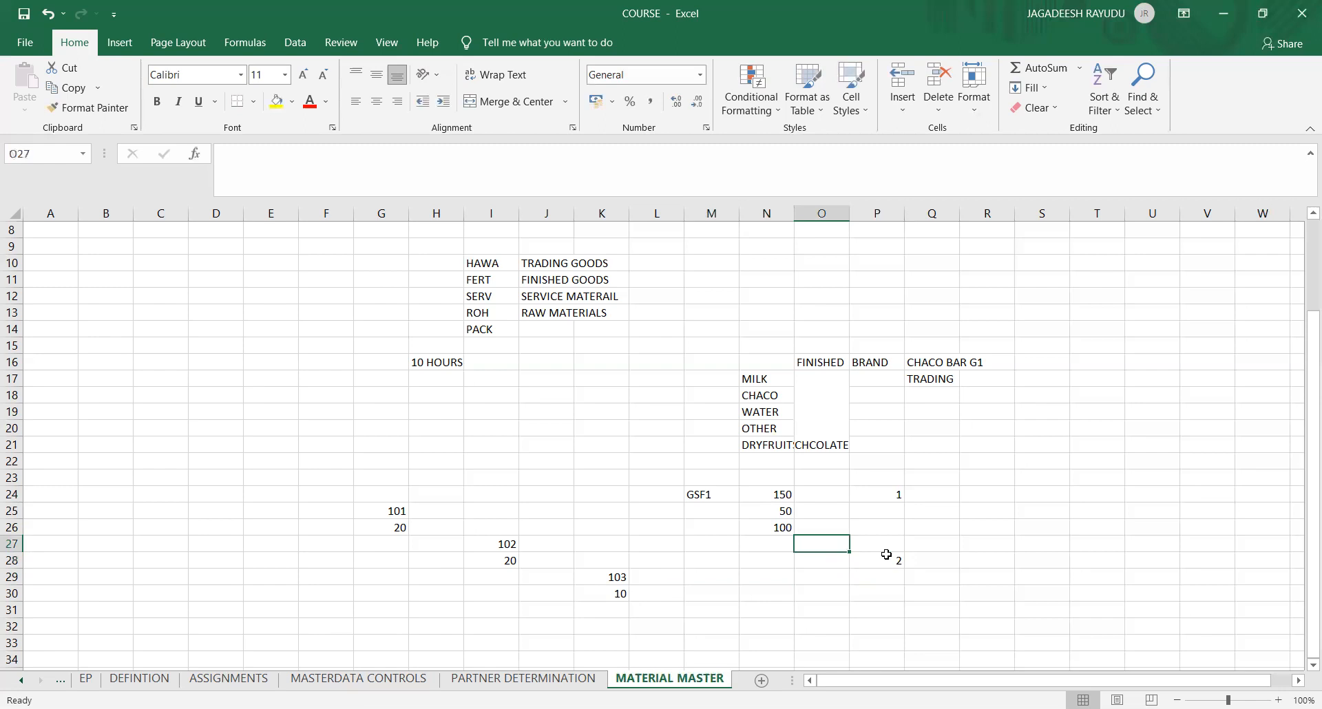
key(Left)
key(Up)
key(Up)
key(Up)
key(Down)
key(Down)
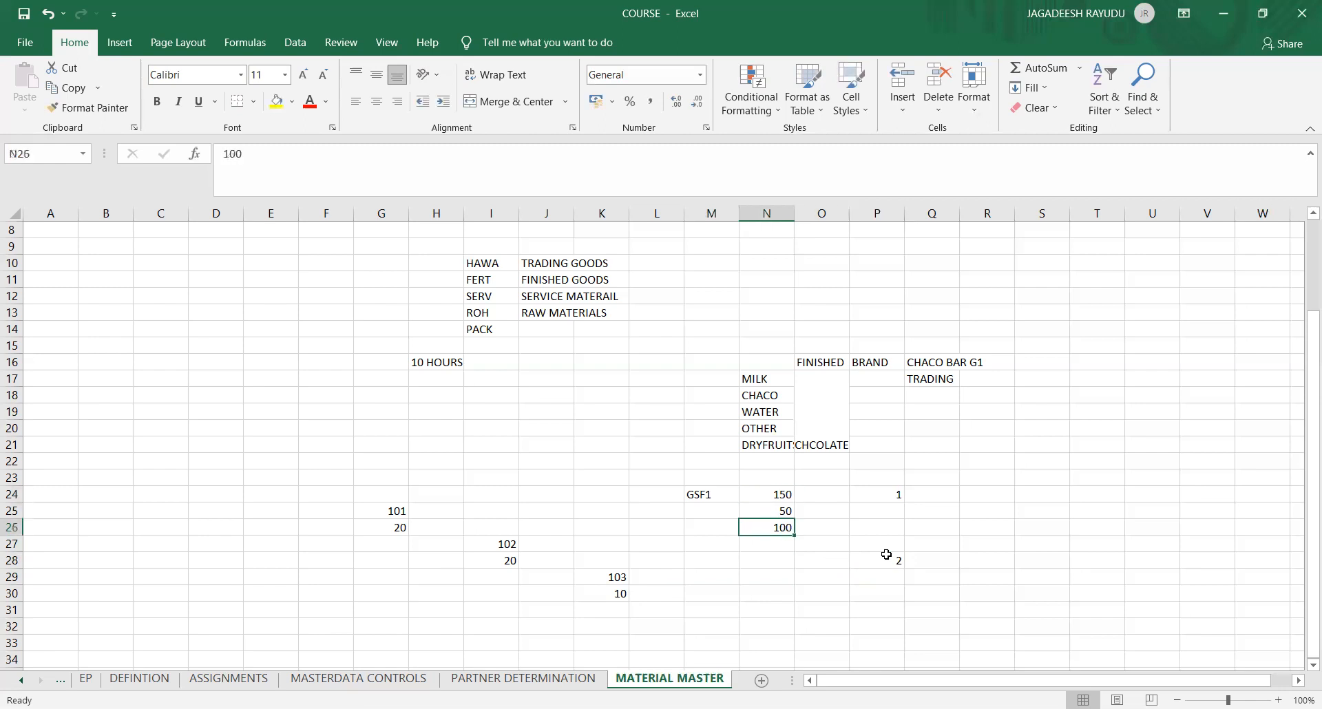
key(Up)
key(Down)
key(Down)
key(Down)
key(Down)
key(Down)
key(Down)
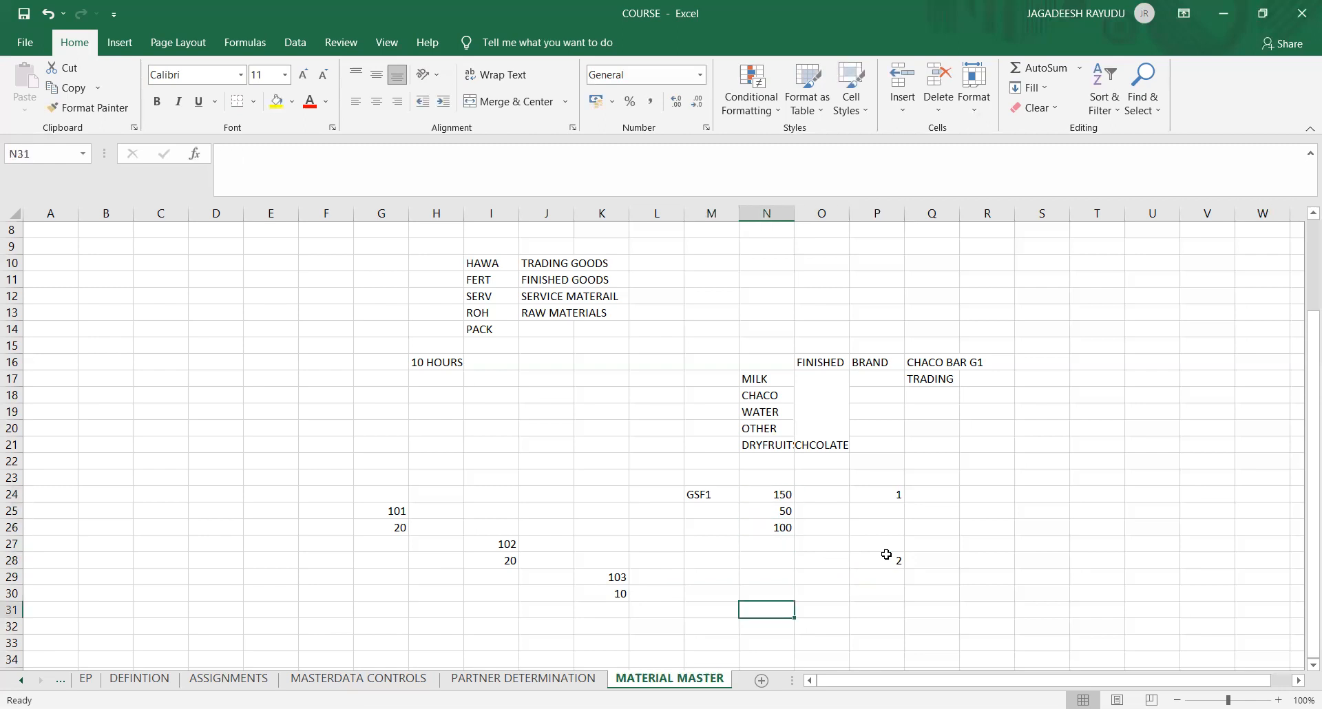
key(Left)
key(Up)
key(Right)
key(Right)
key(Right)
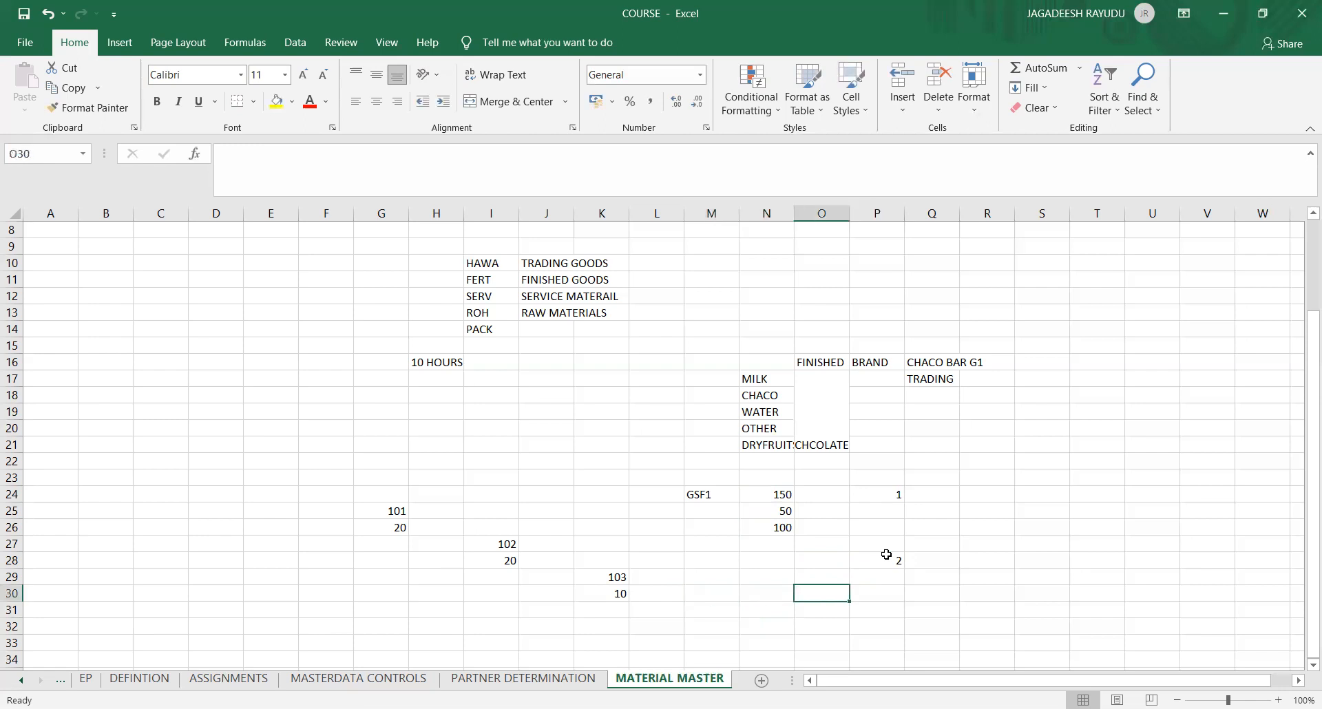
- Enter 100 in cell M28 and the quantity 20 beside it in cell N28
key(Up)
key(Up)
key(Left)
key(Left)
key(Left)
key(Left)
key(Left)
key(Right)
key(Right)
text(100)
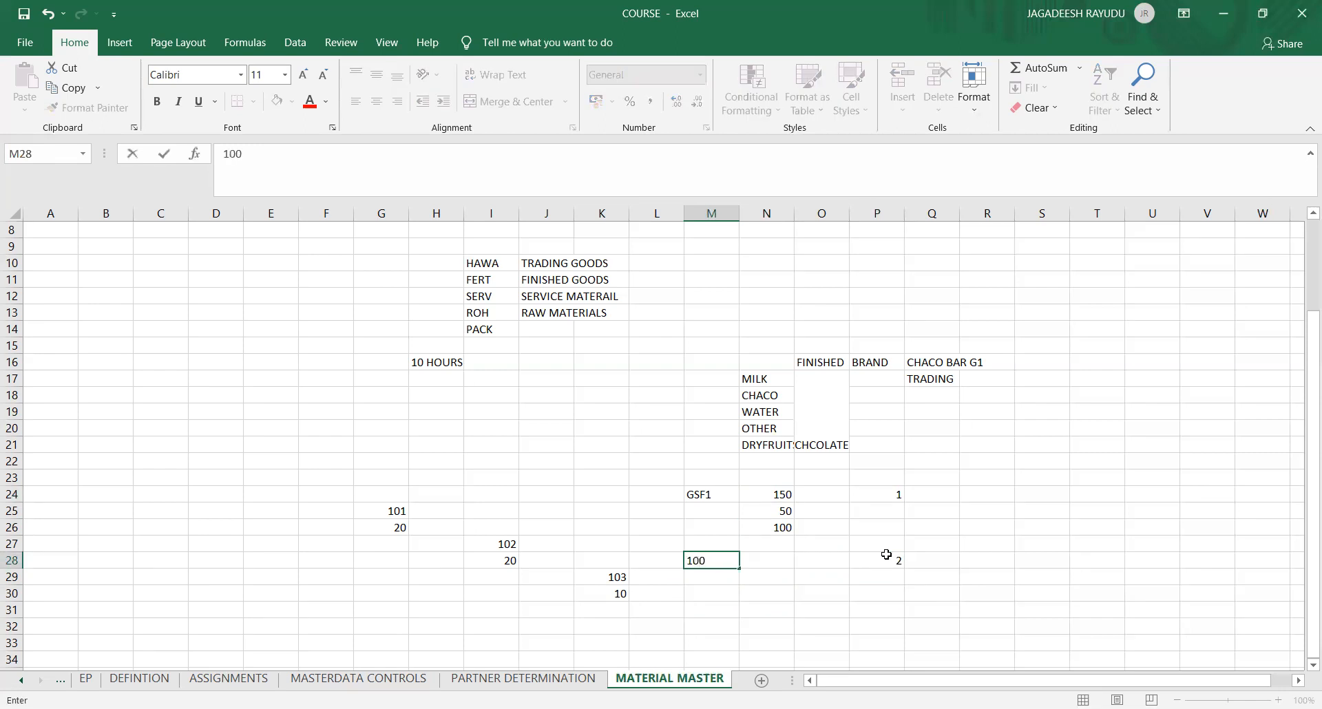
key(Right)
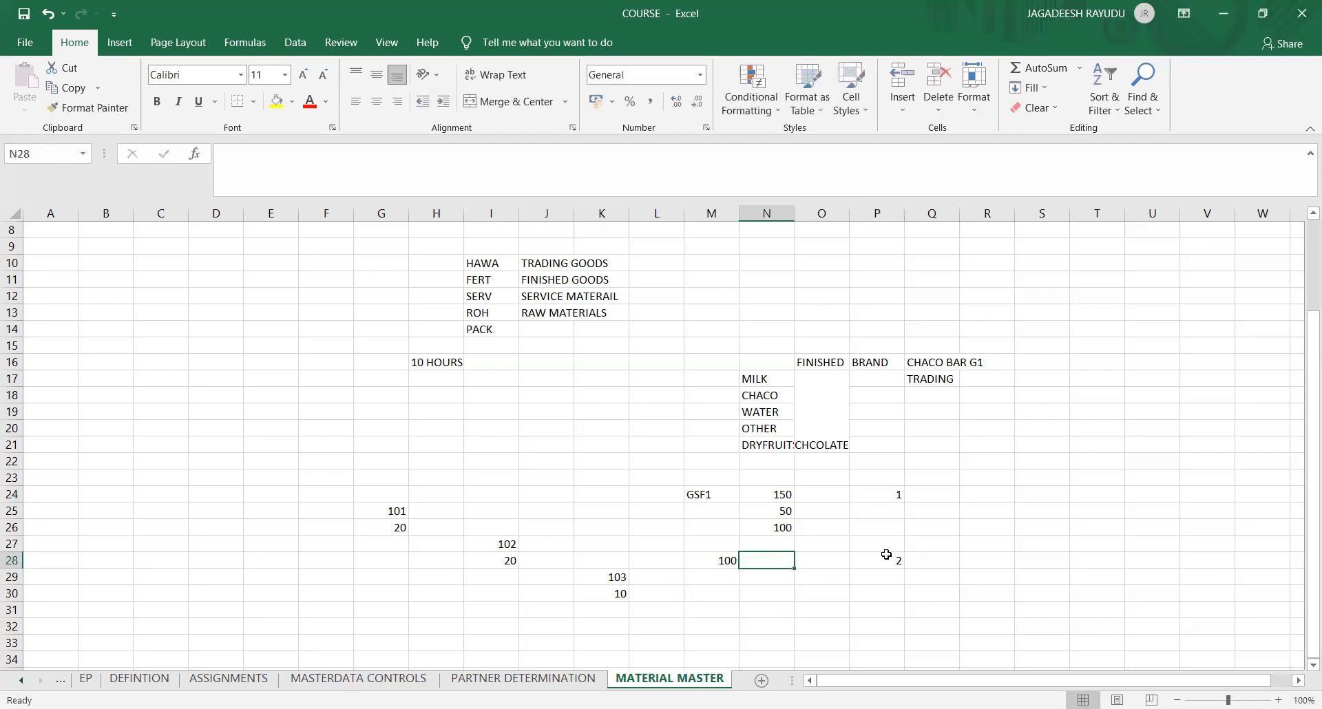
text(20)
key(Return)
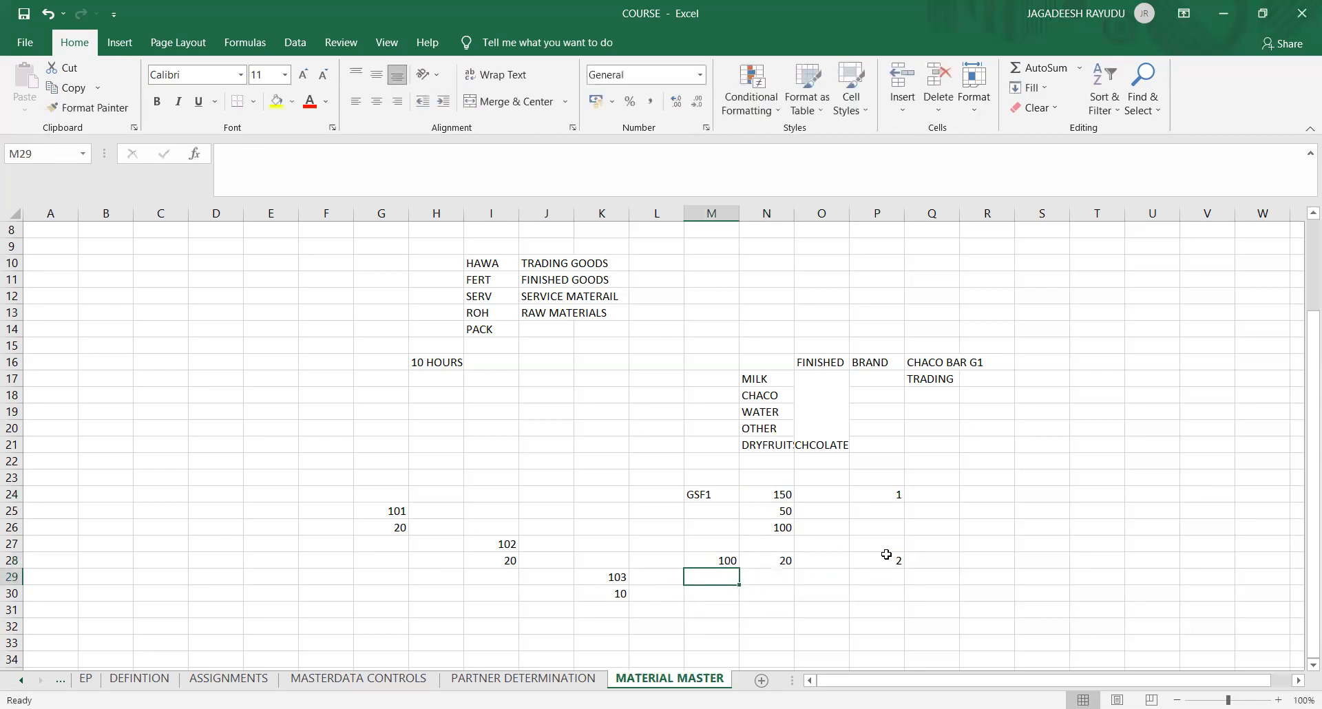
- Enter 102 in cell M29 and the quantity 20 beside it in cell N29
text(102)
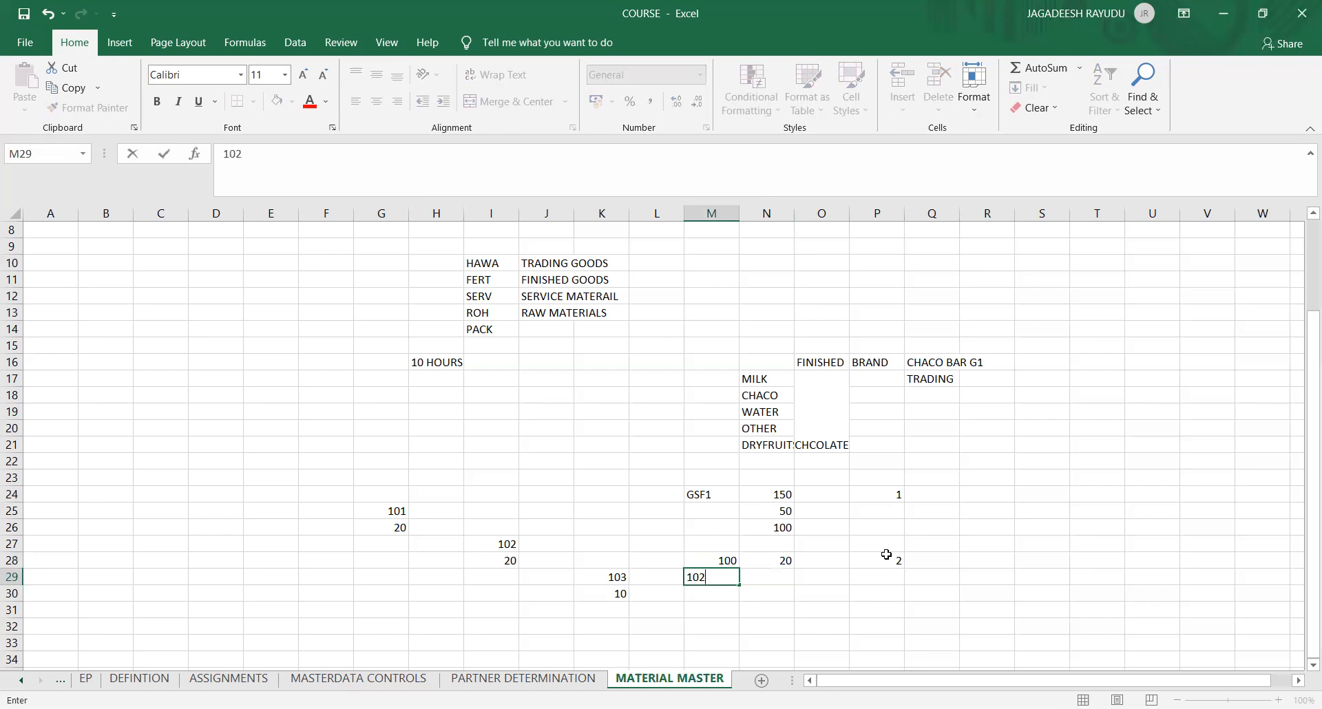
key(Right)
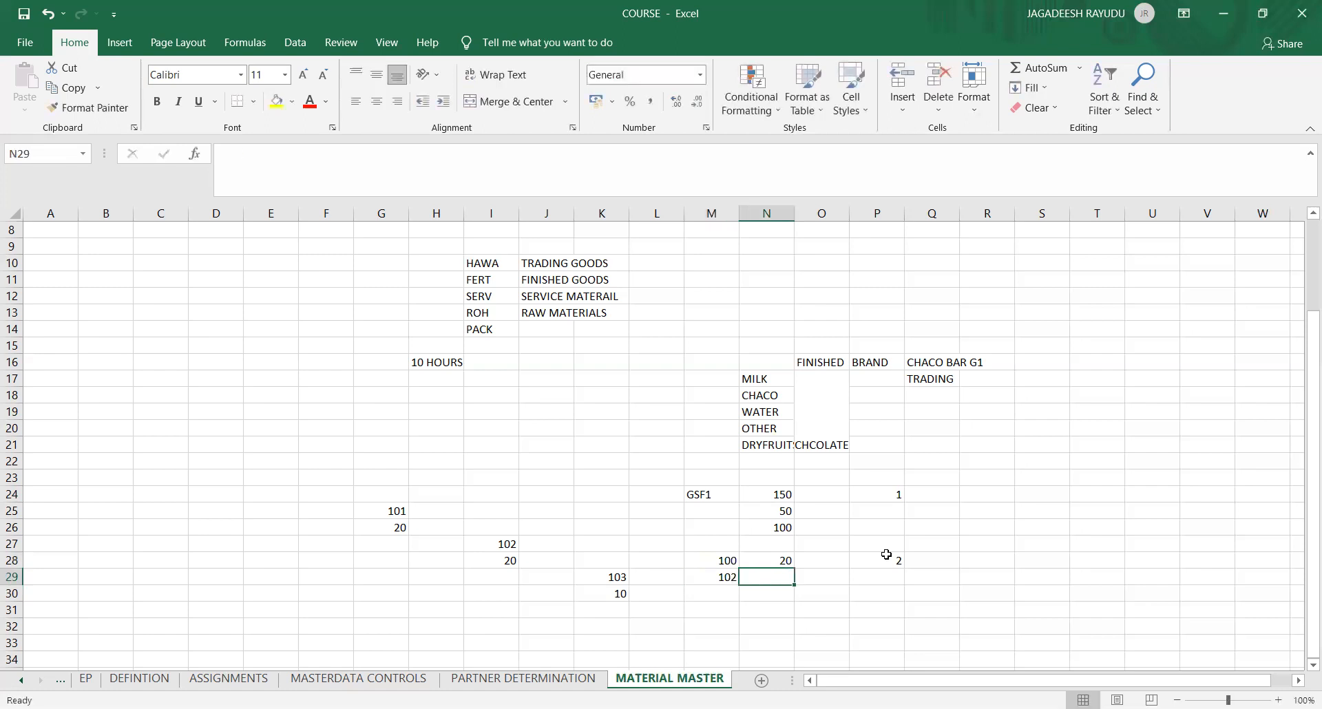
text(20)
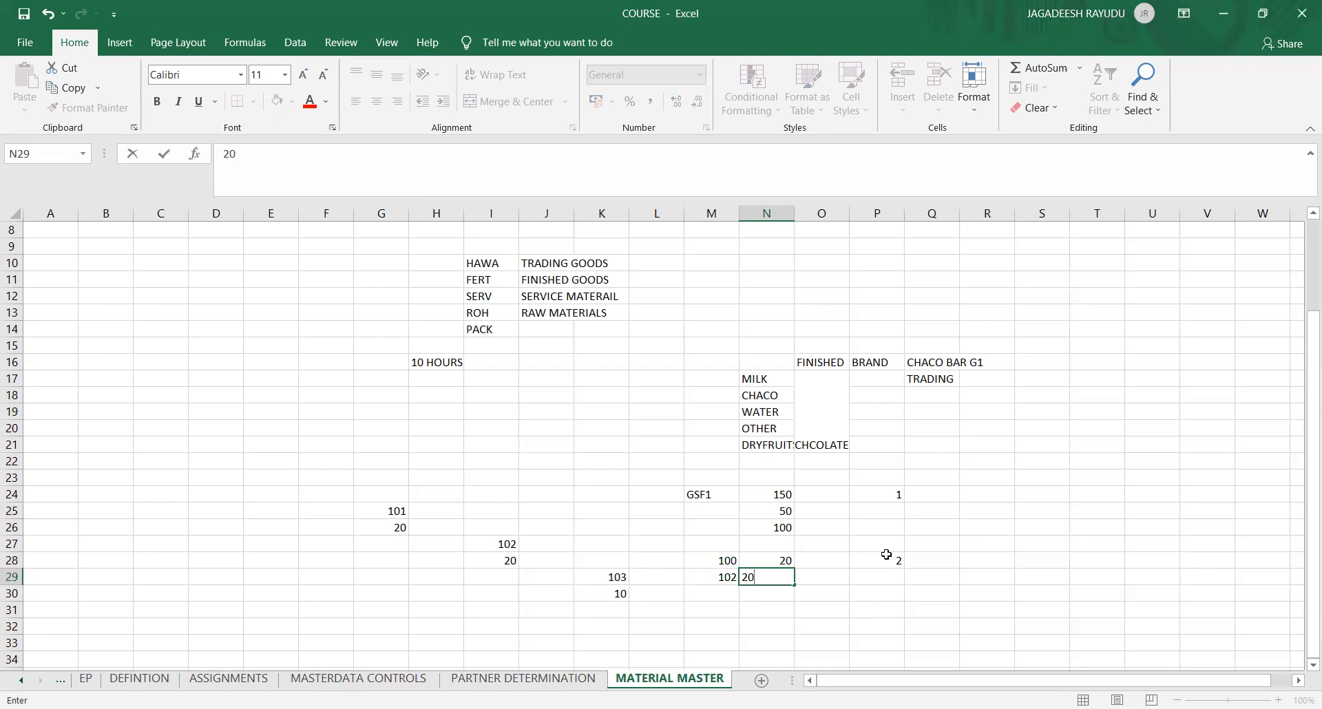
key(Return)
- Enter 103 in cell M30 and the quantity 10 beside it in cell N30
key(Left)
text(103)
key(Tab)
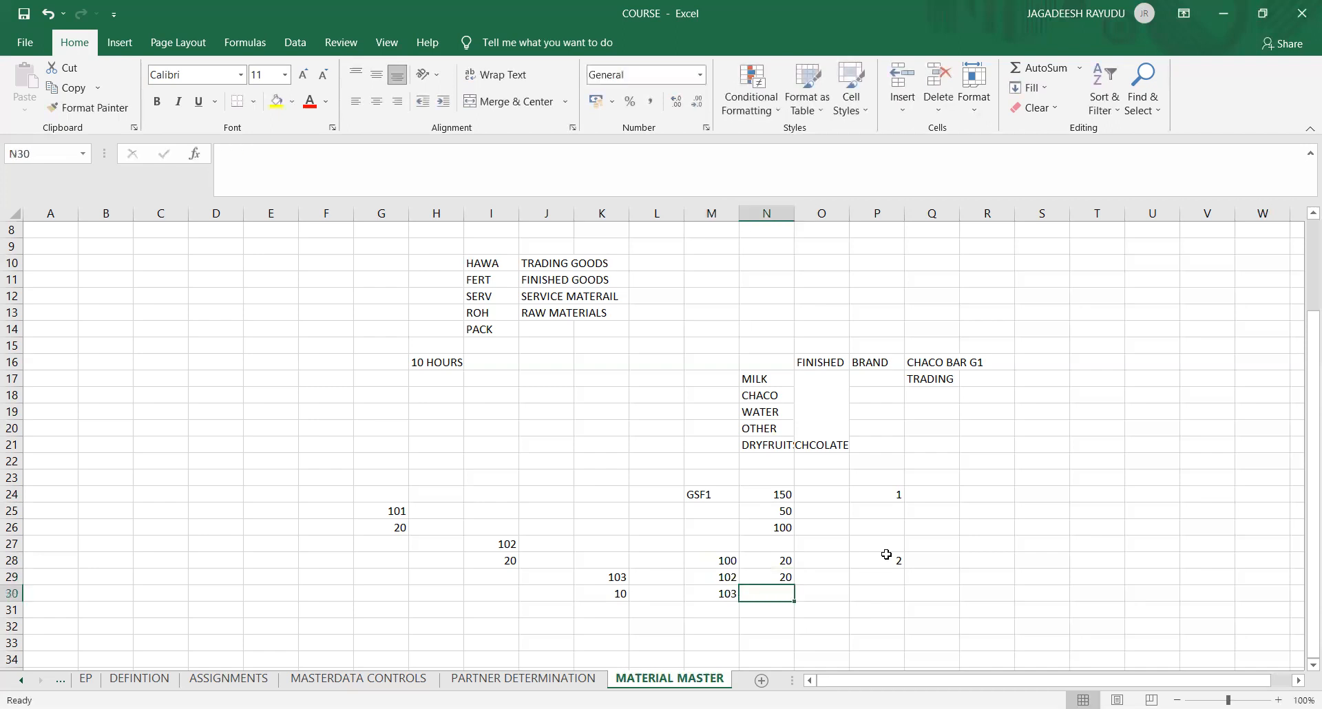
text(10)
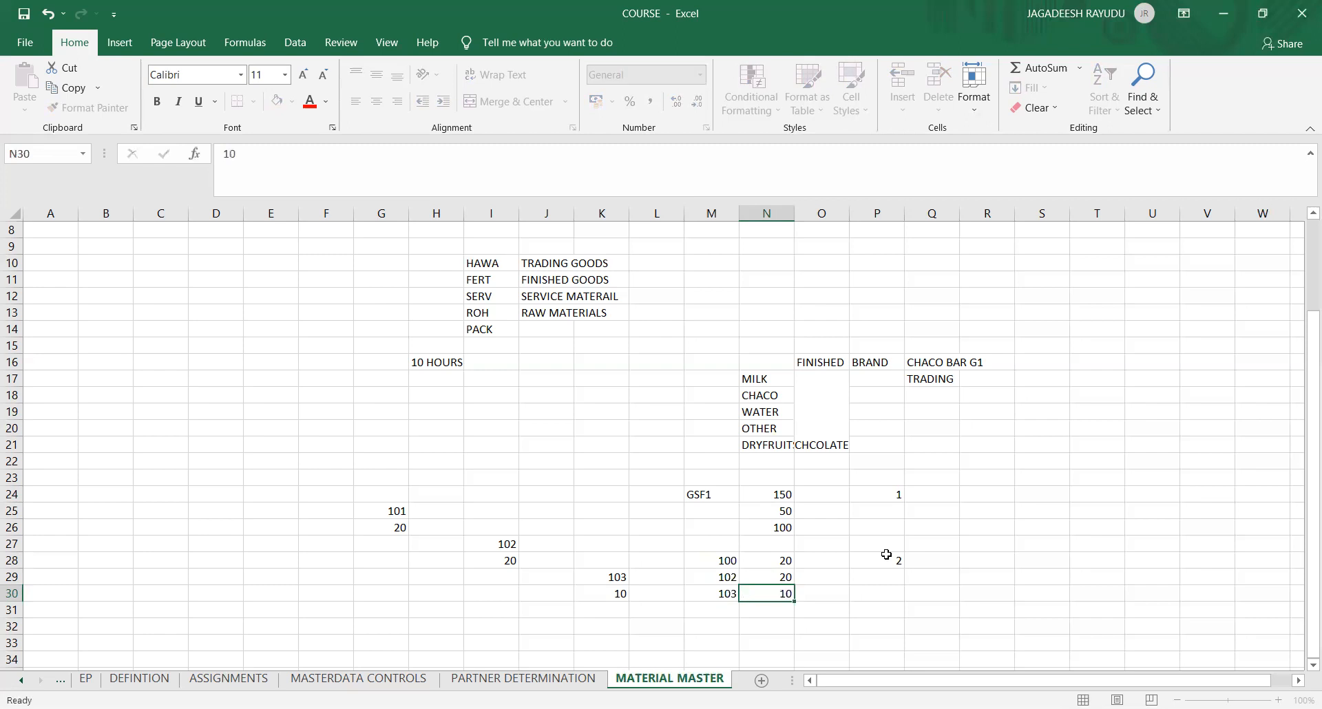
key(Return)
key(Up)
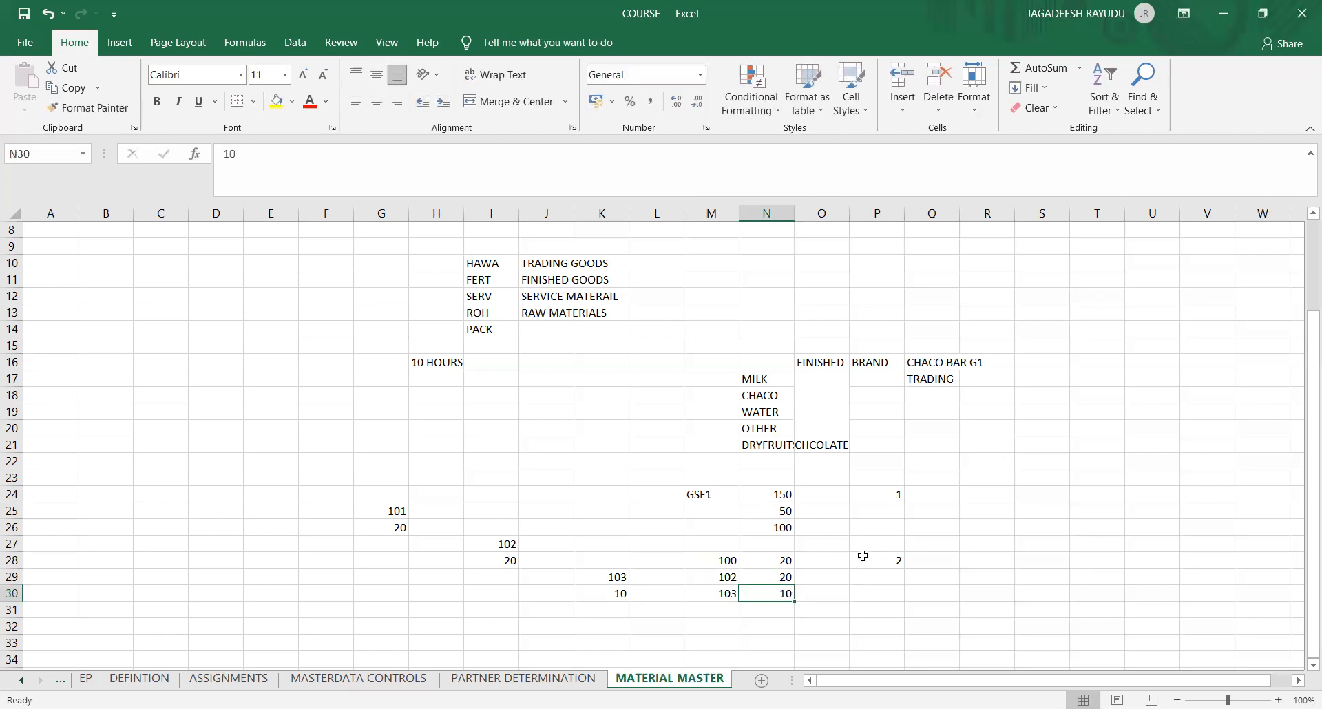
- Switch to SAP and set the material's availability check to 02 (Individual reqmt) in the general plant data
click(863, 556)
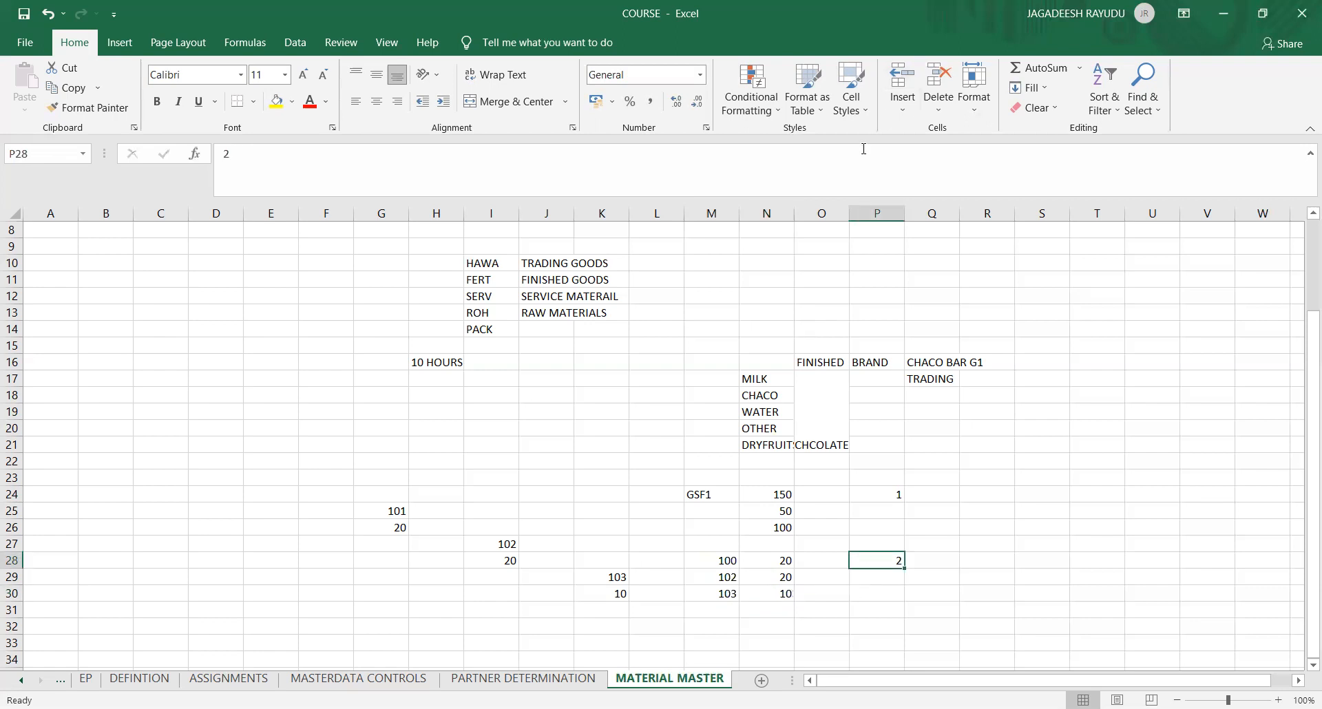
key(alt+Tab)
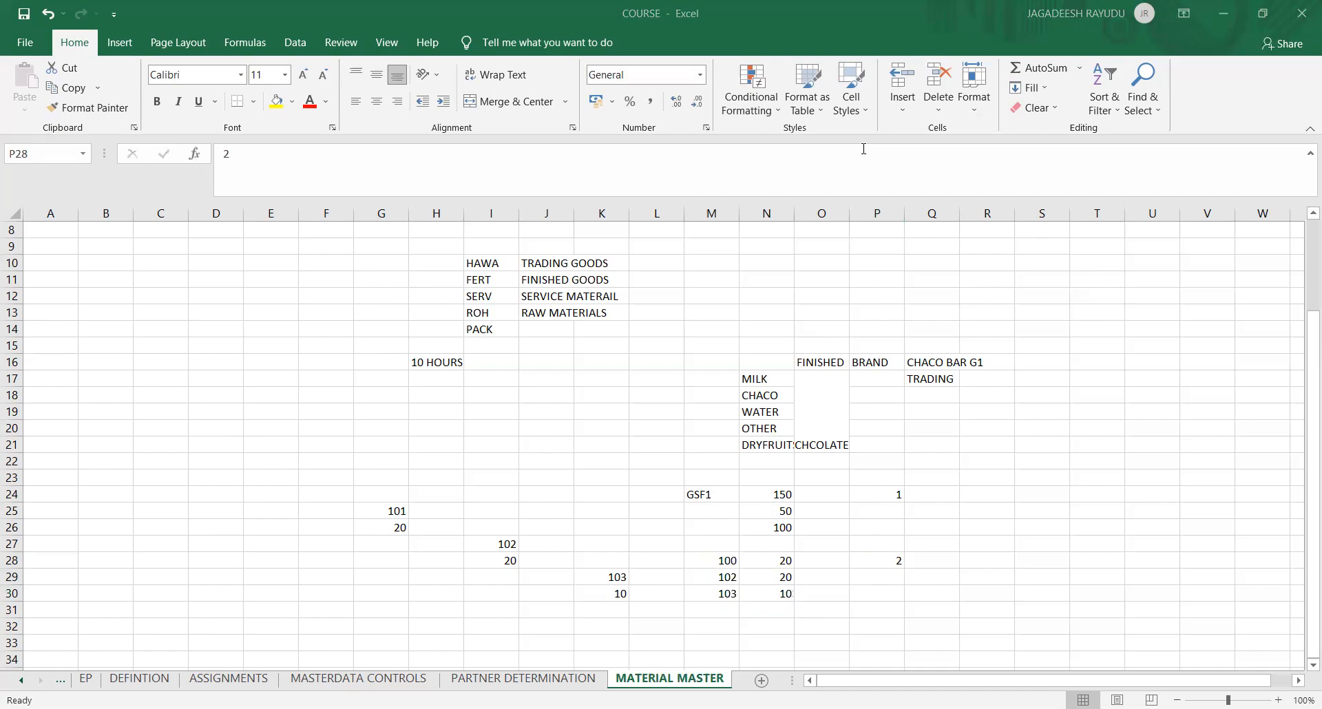
key(alt+Tab)
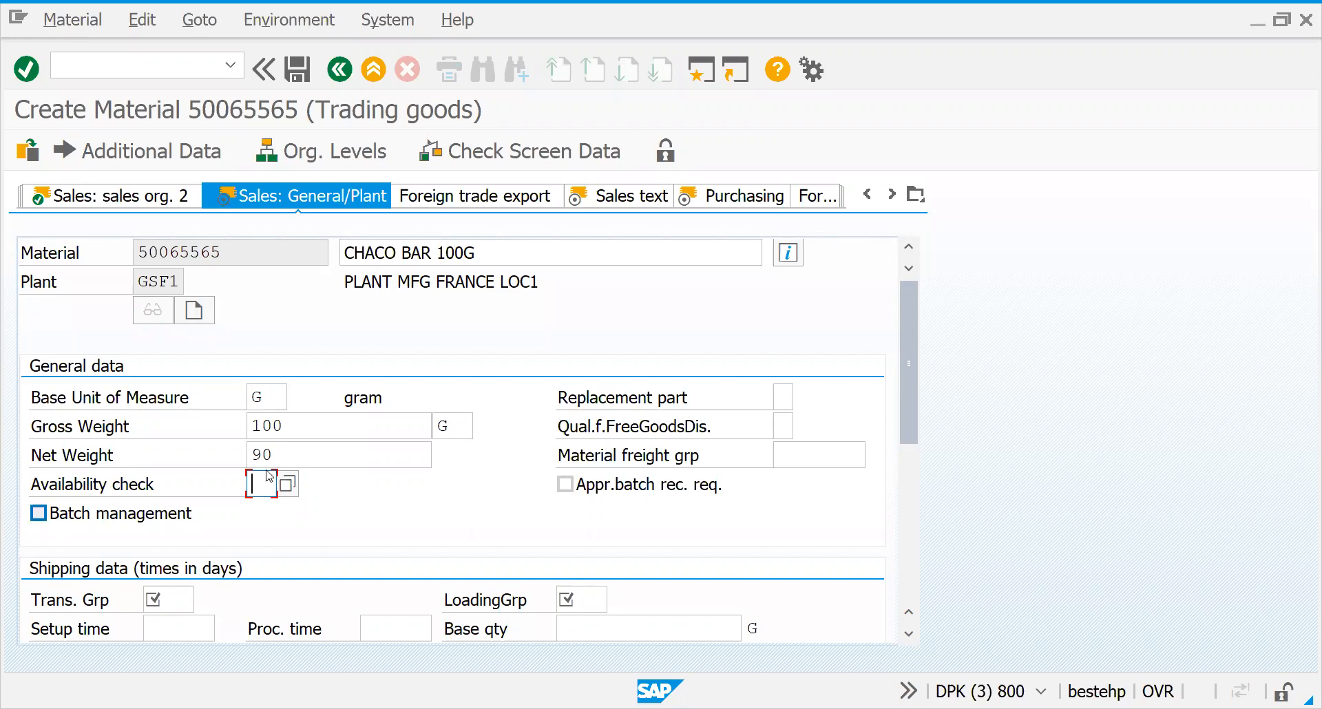
click(288, 484)
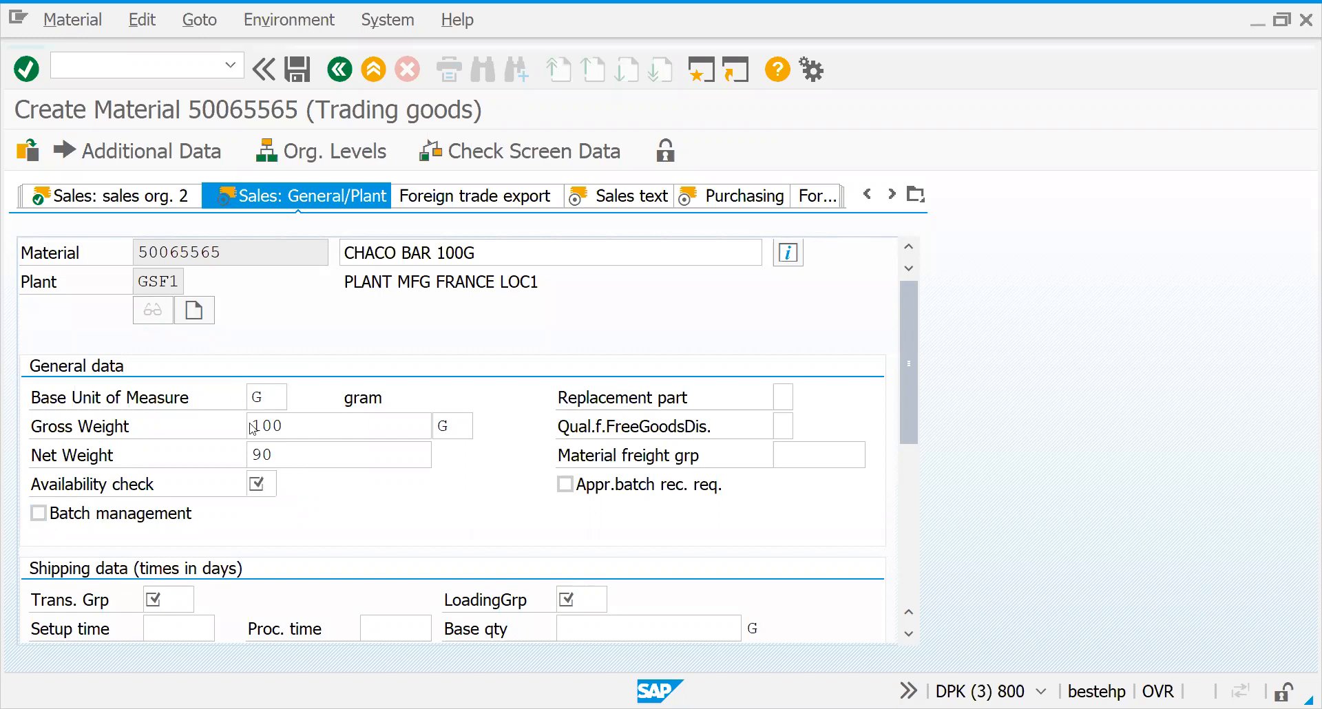
double_click(307, 213)
key(F4)
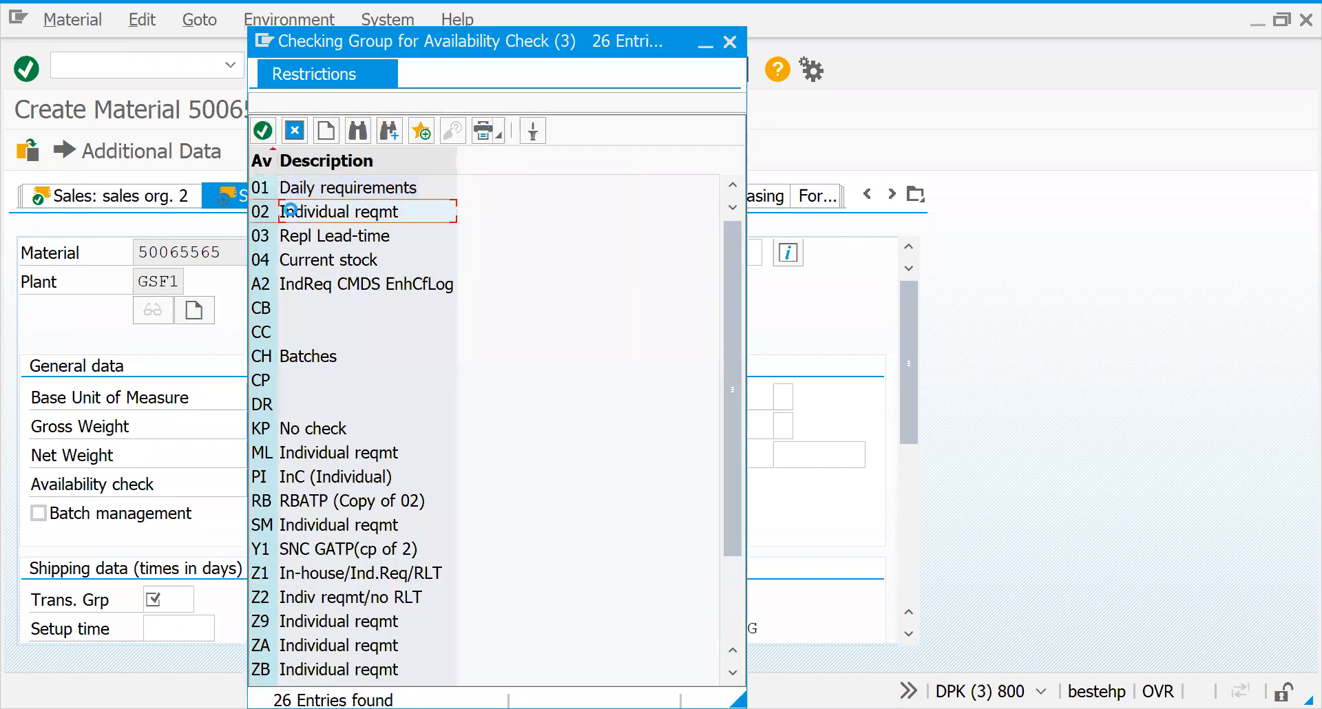
key(Escape)
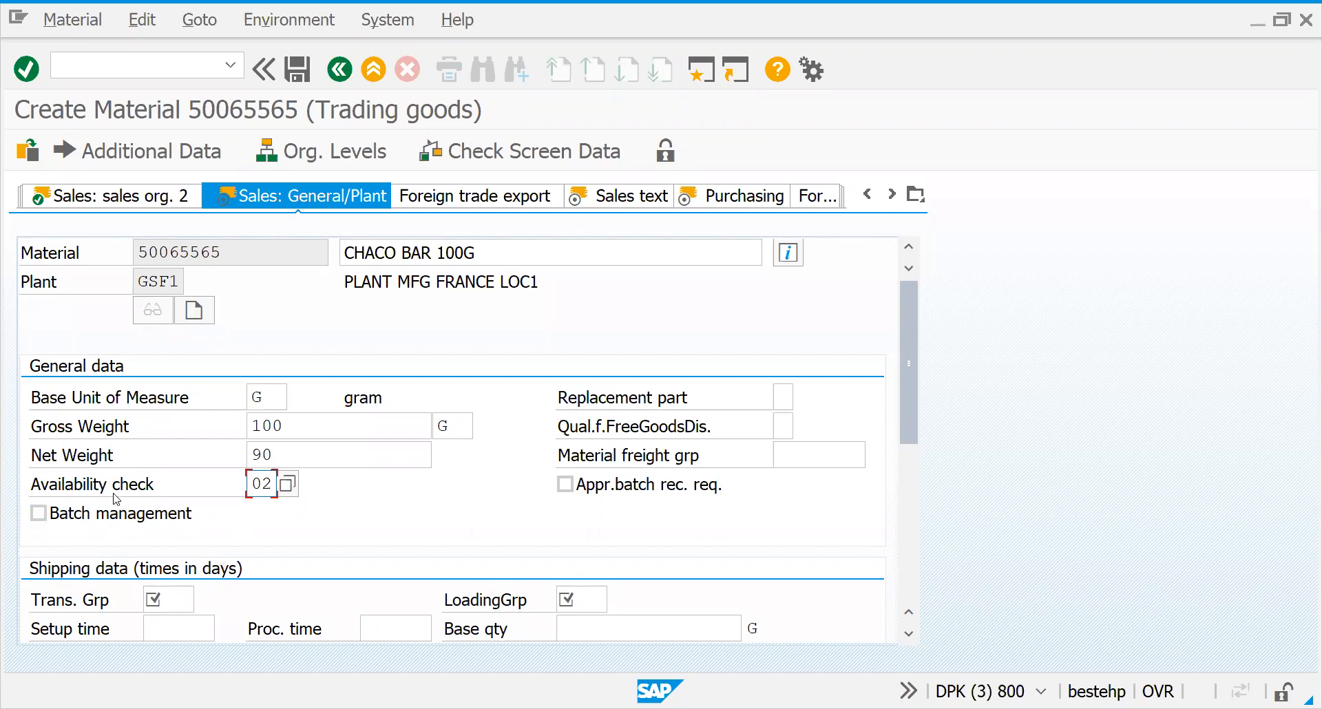
- Enable batch management for the material and disable it again
click(39, 513)
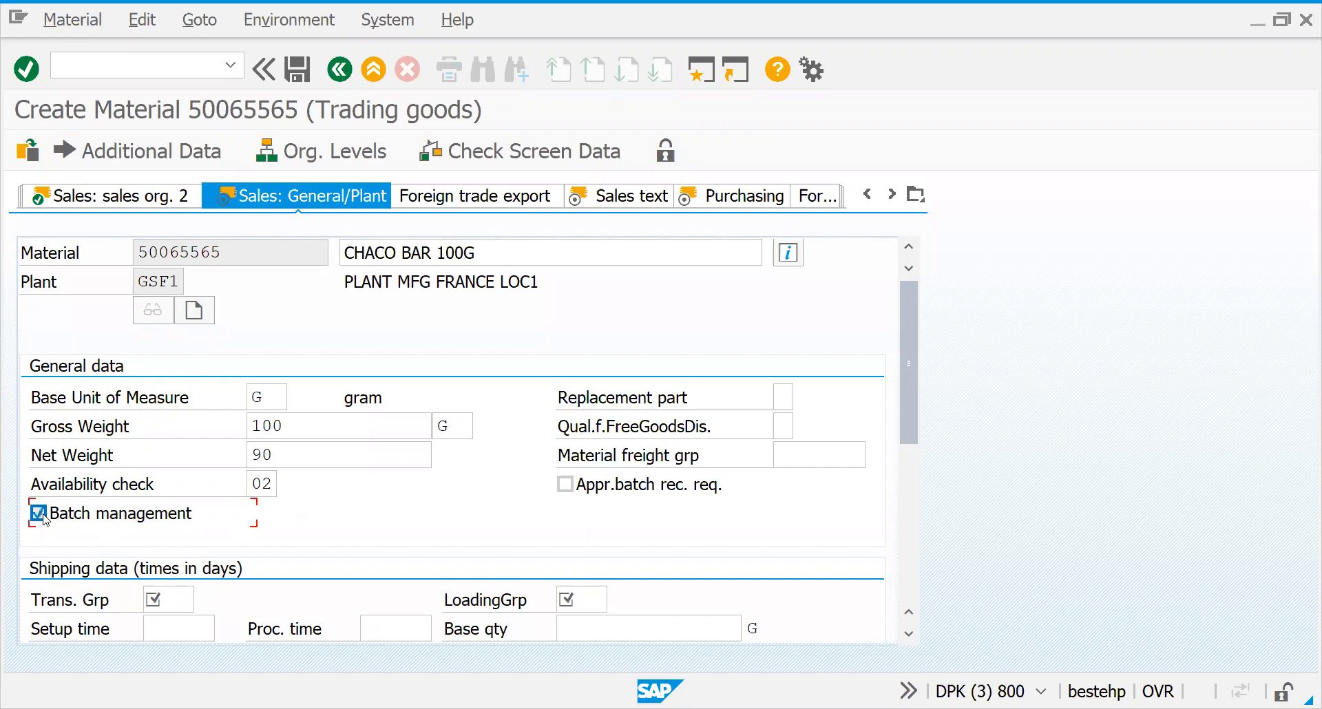
click(41, 514)
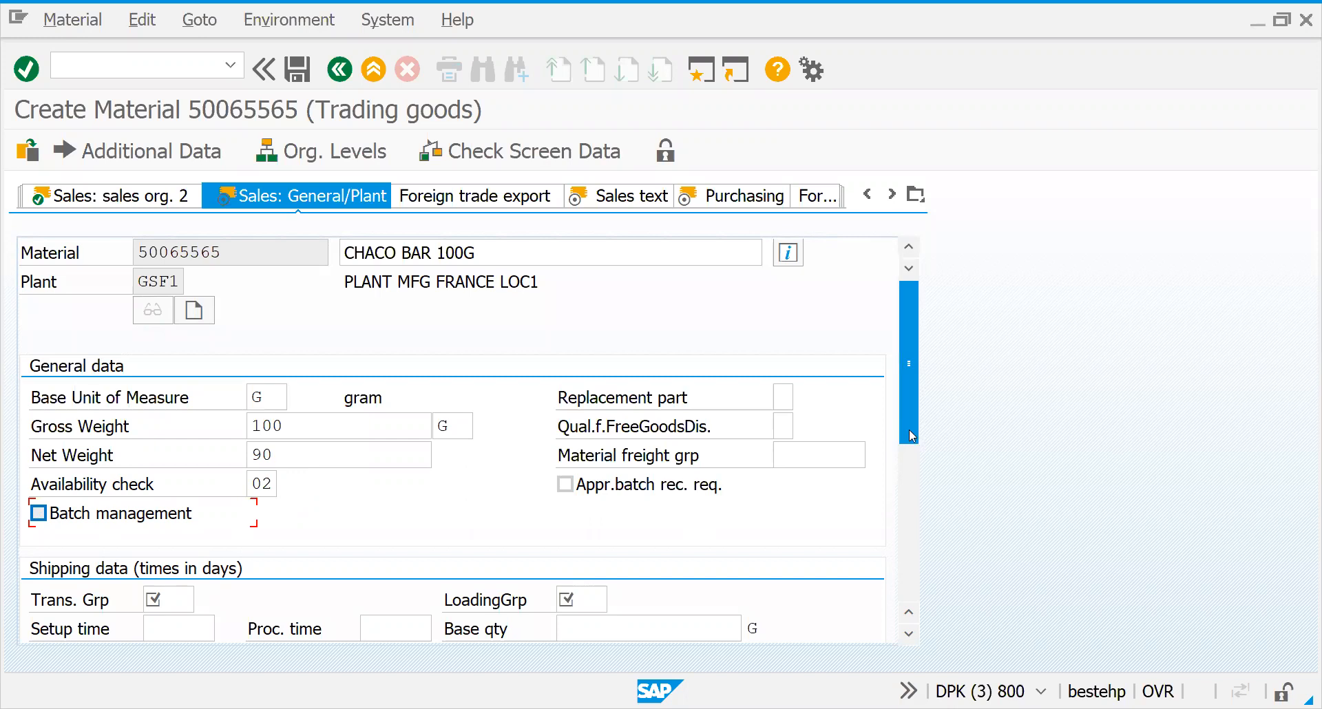
- Set the transportation group in the shipping data to 0001 (On palettes)
drag(906, 428, 909, 466)
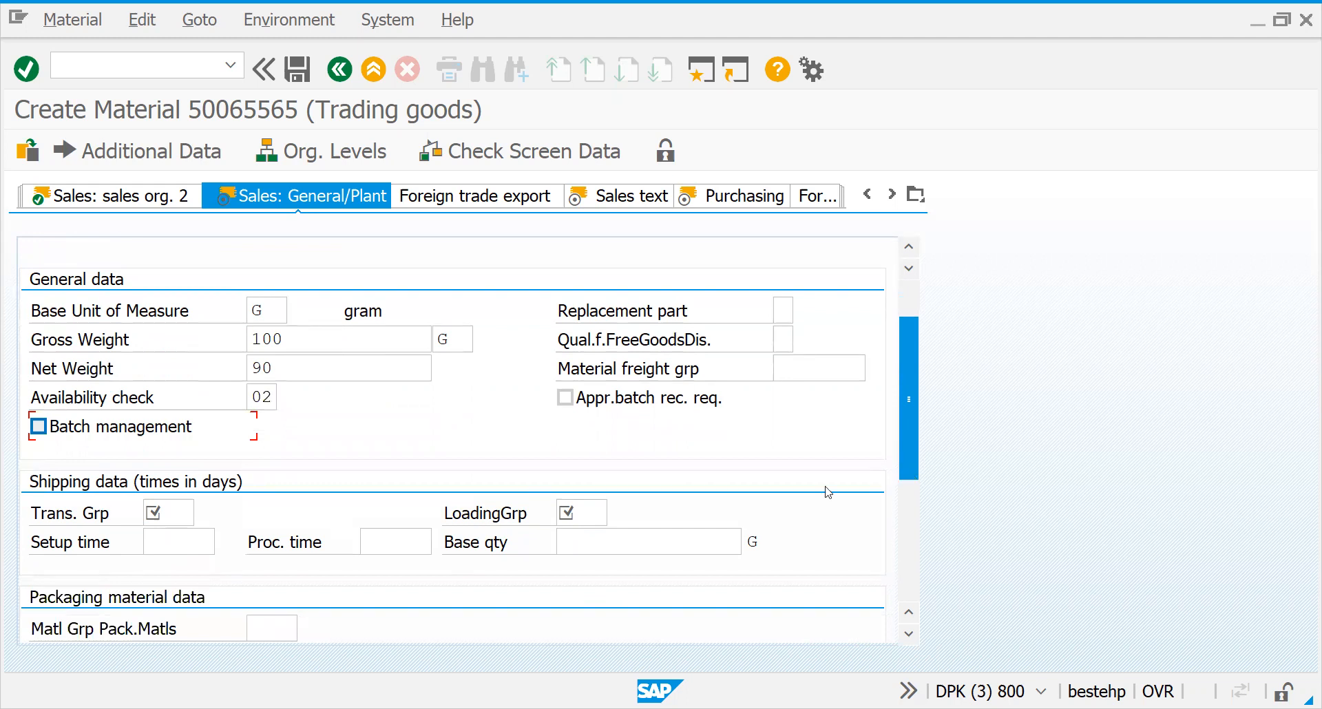
click(160, 510)
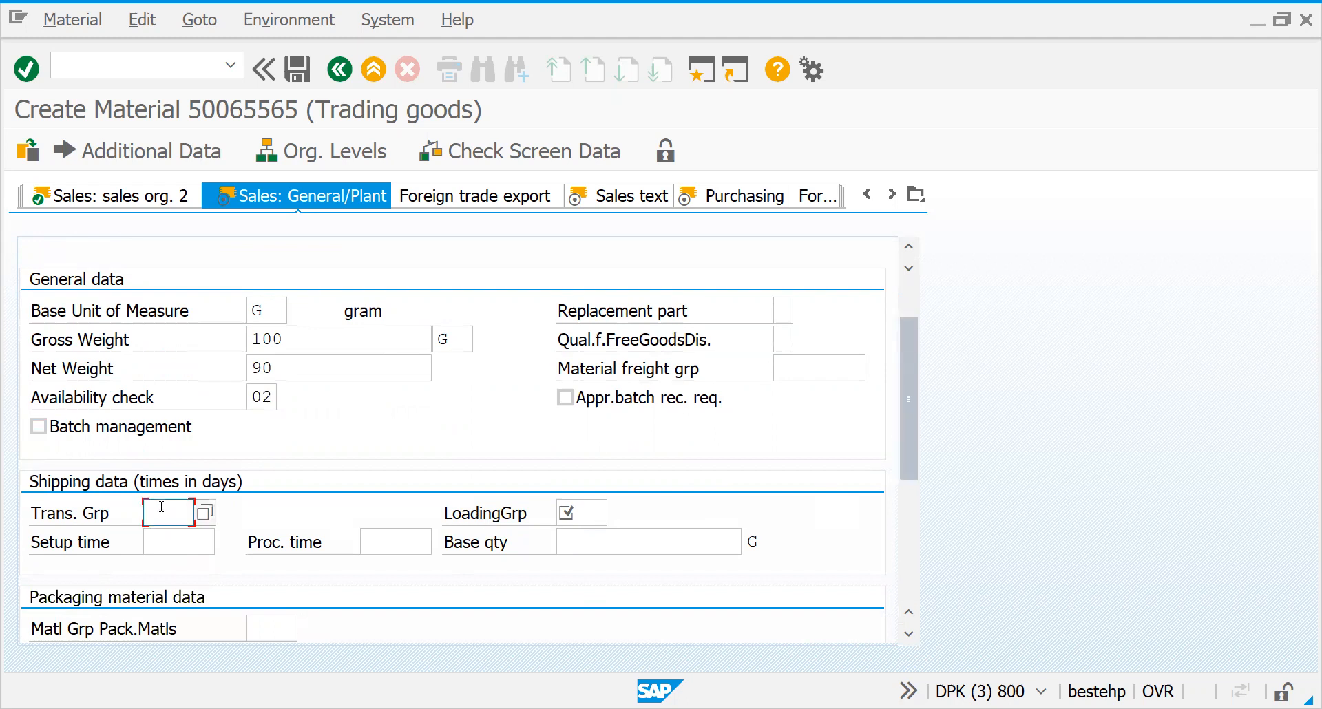
click(216, 512)
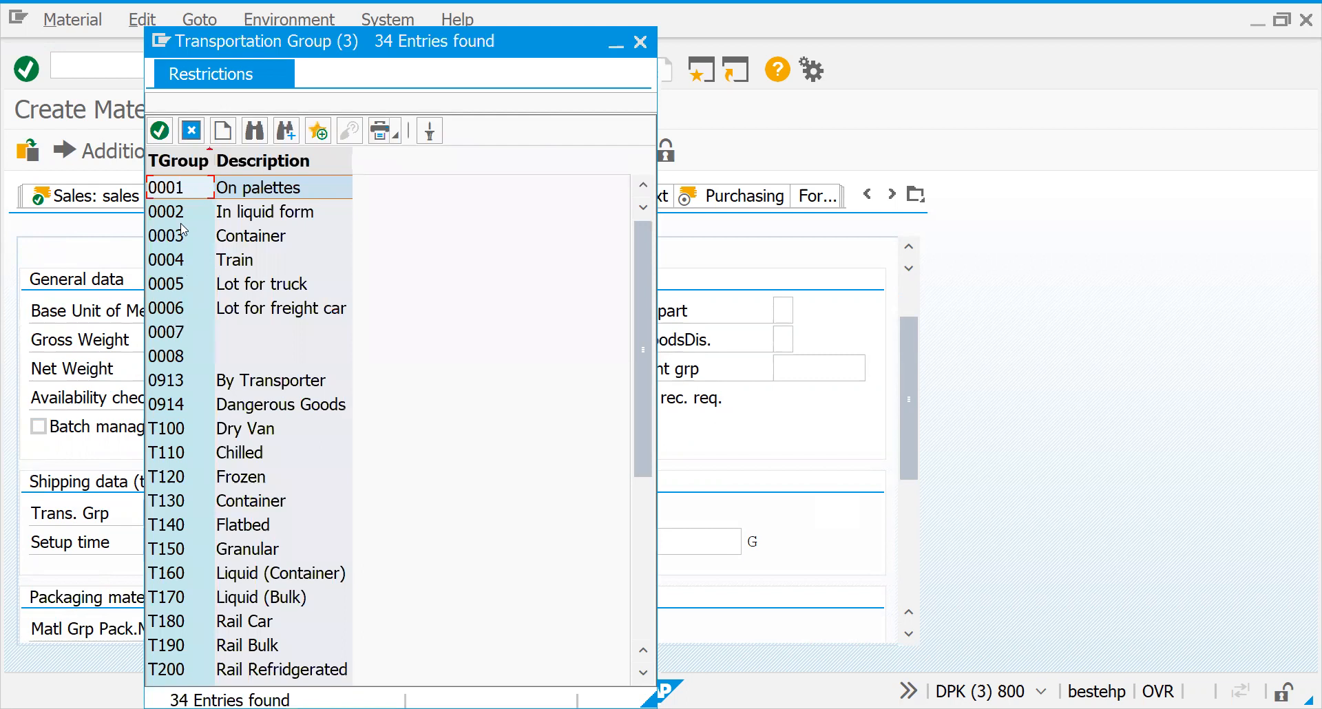
double_click(170, 190)
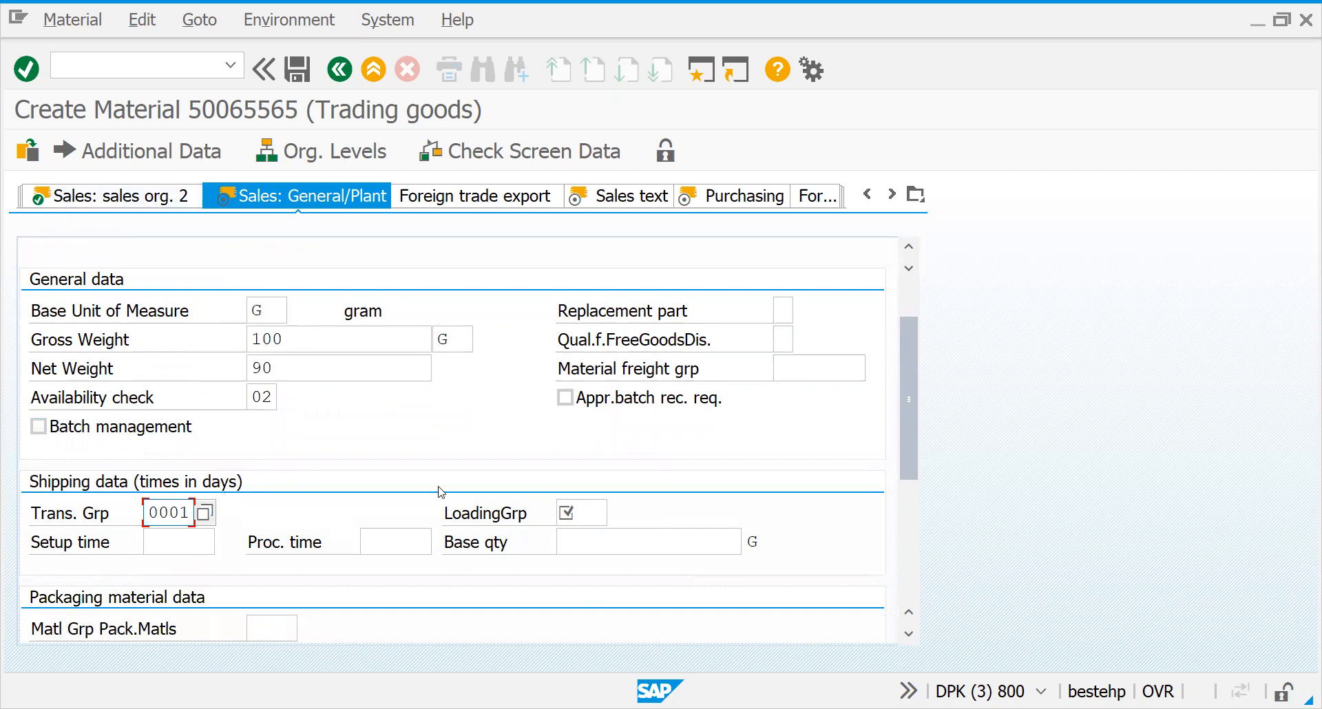
- Set the material's loading group in the shipping data to 0001 (Crane)
click(567, 511)
click(616, 515)
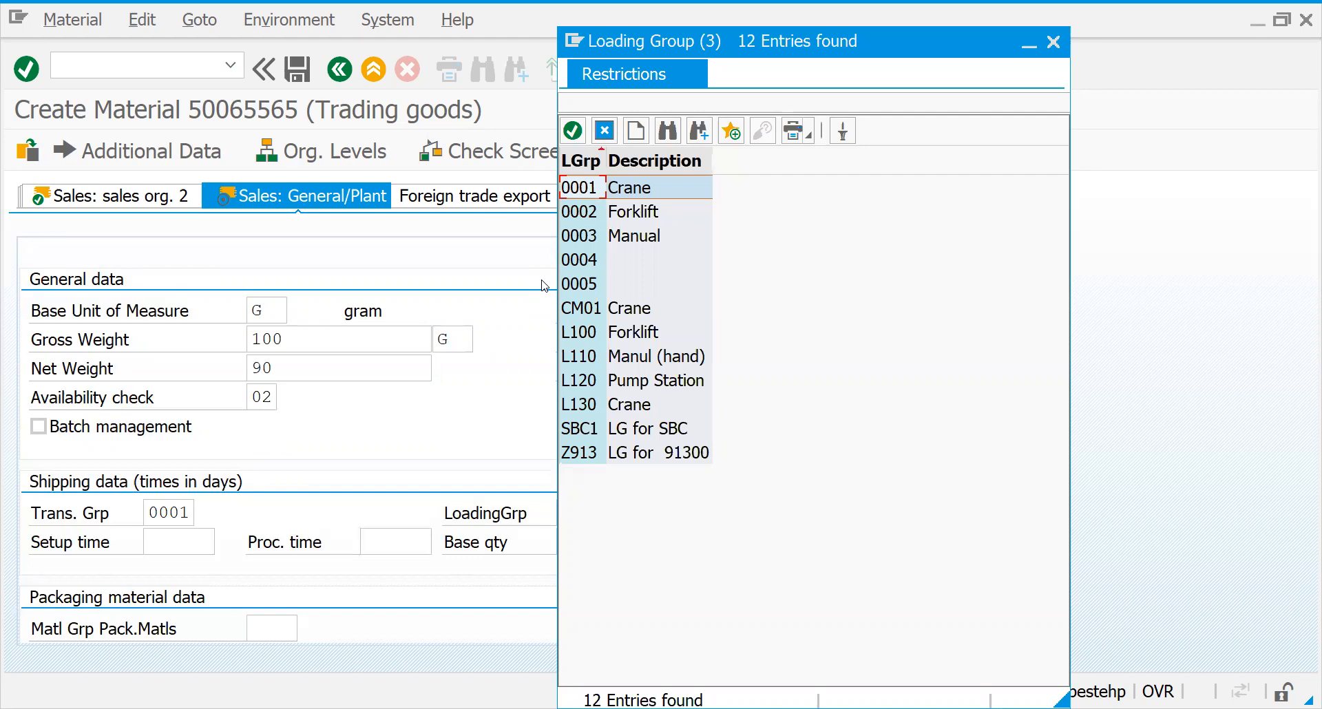
double_click(584, 190)
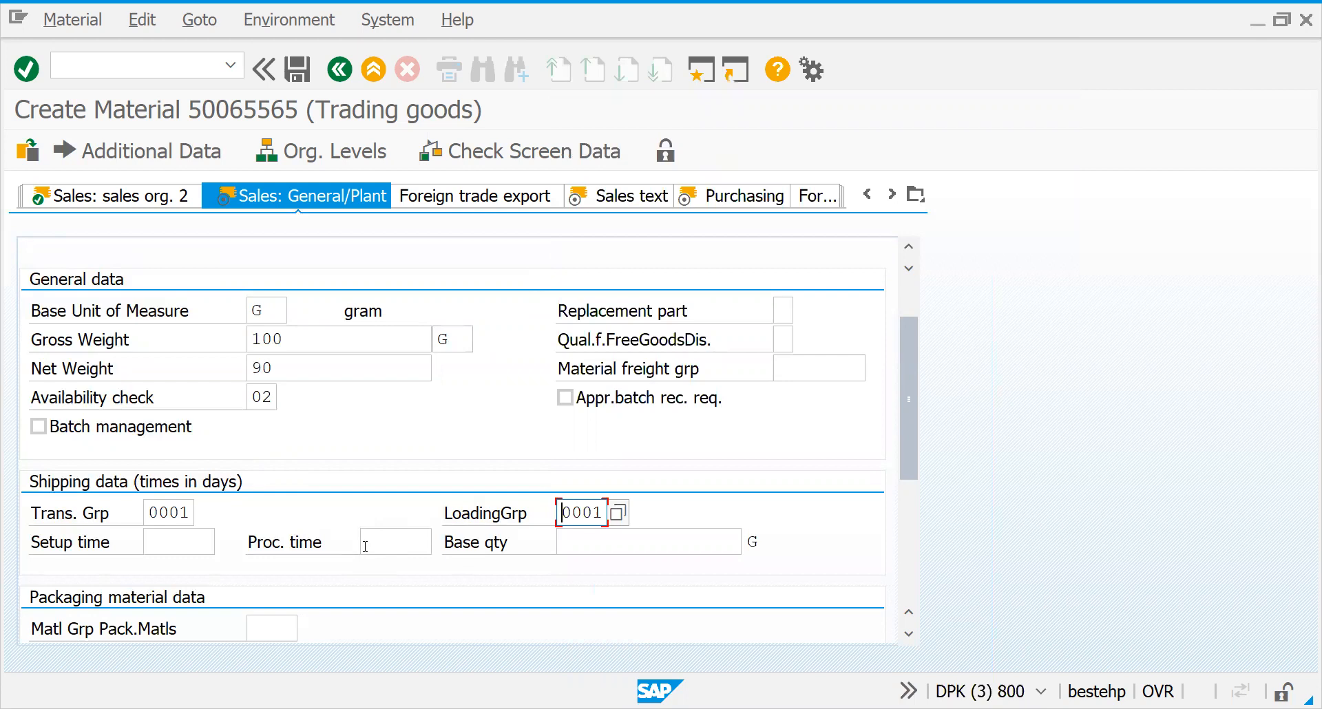
- Enter the English sales text "ITS PREMIUM PRODUCT" for the material
key(Return)
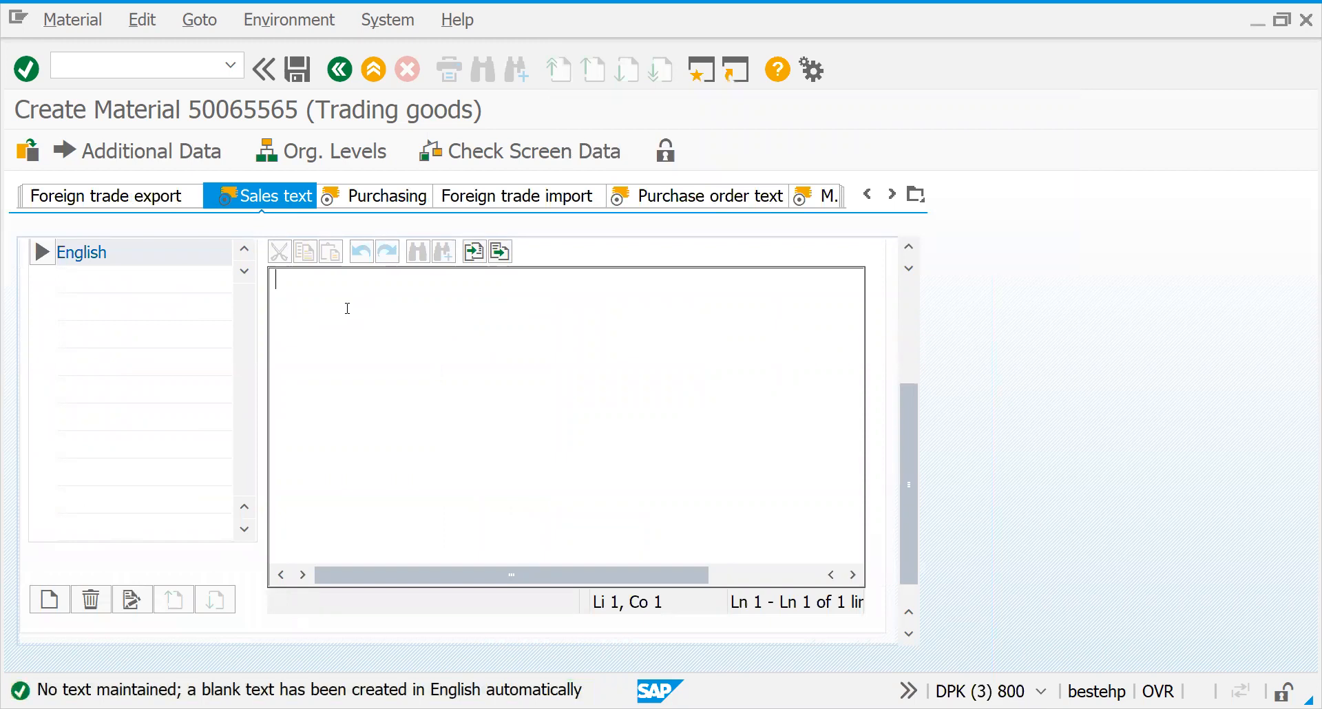
text(ITS P)
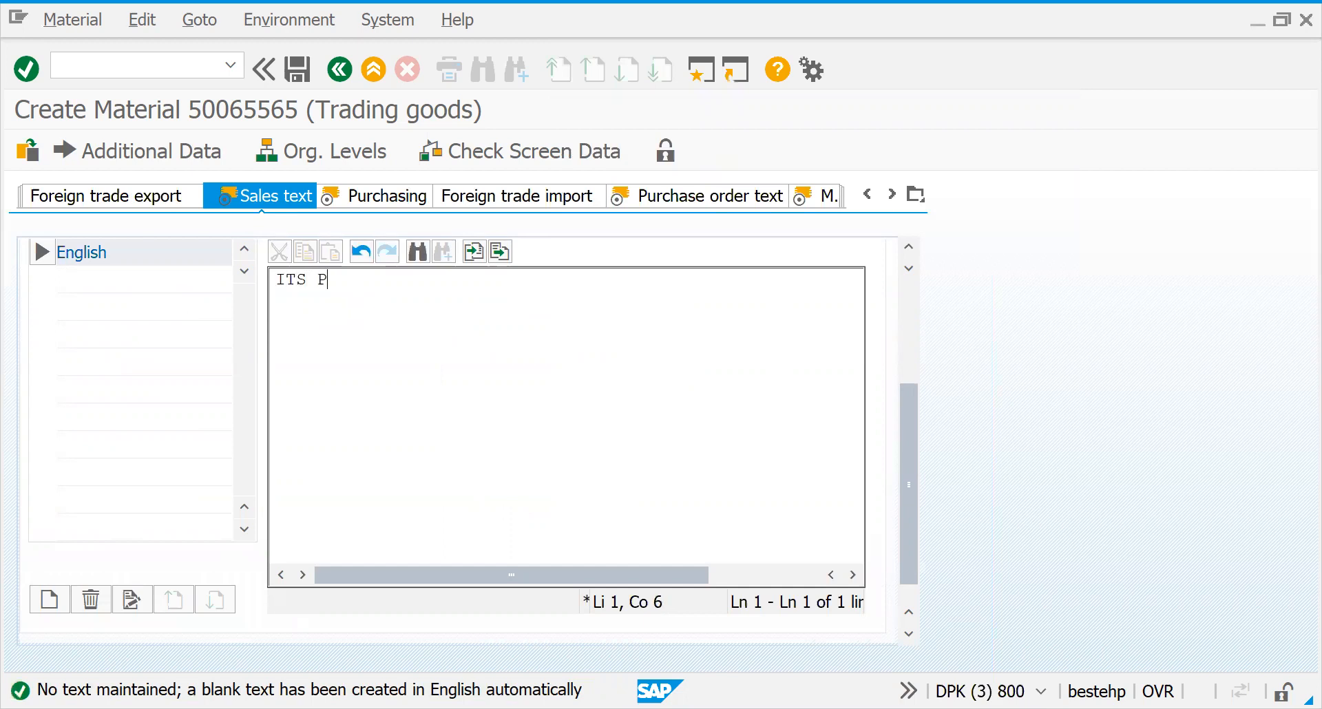
text(REMIU)
key(BackSpace)
text(M PRODUCT)
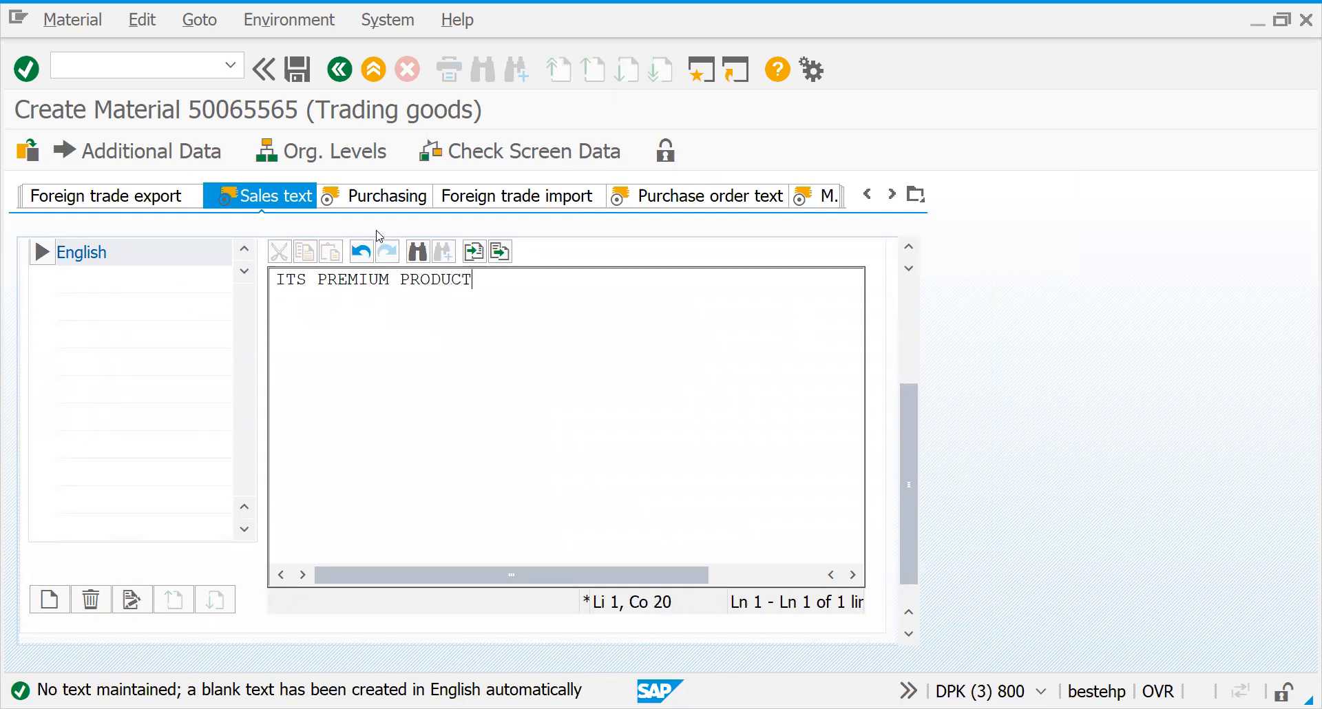
- Set the purchasing group in the material's purchasing data to 001
click(372, 200)
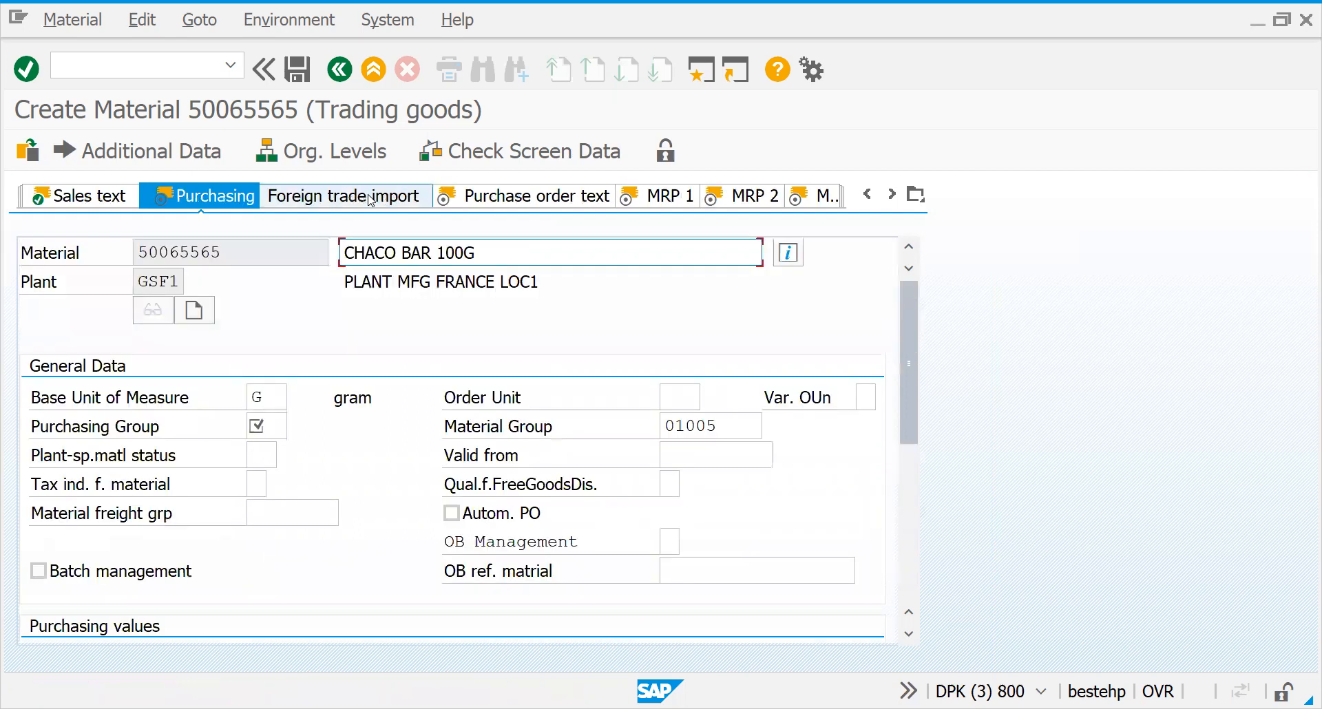
click(272, 421)
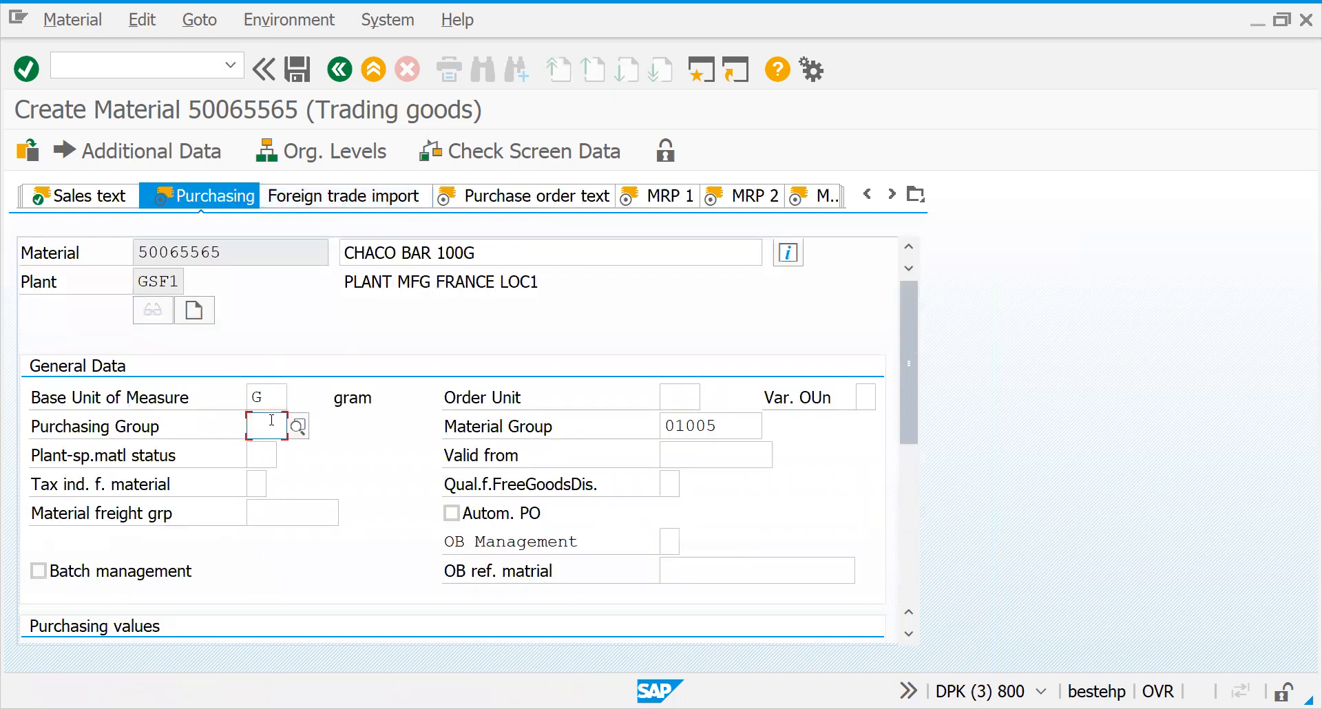
click(295, 427)
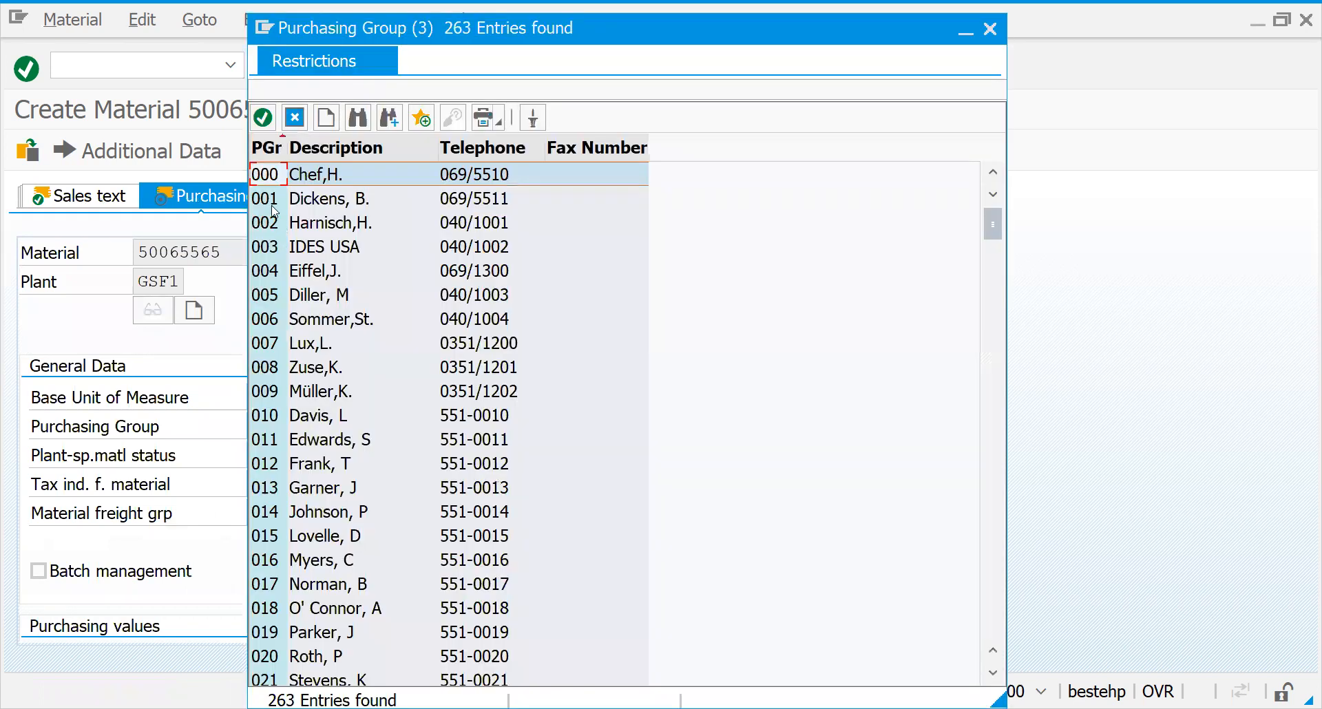
double_click(273, 207)
click(204, 432)
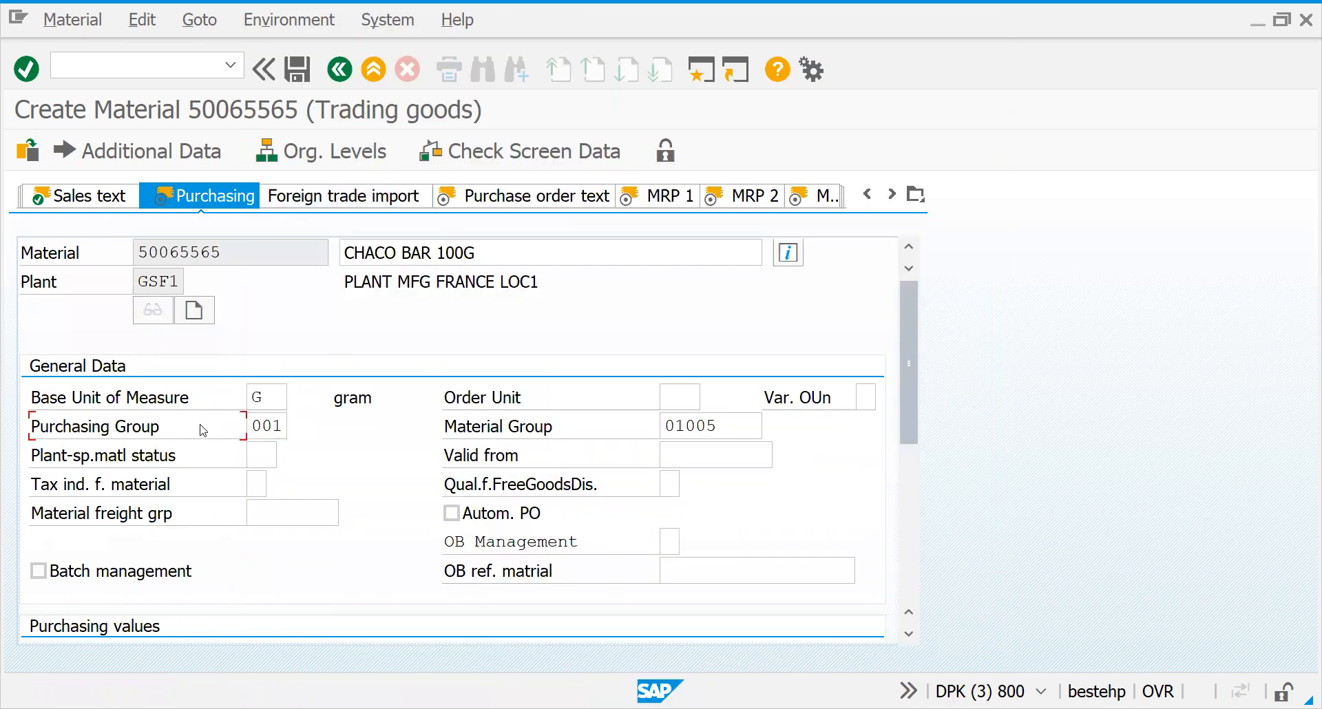
click(281, 430)
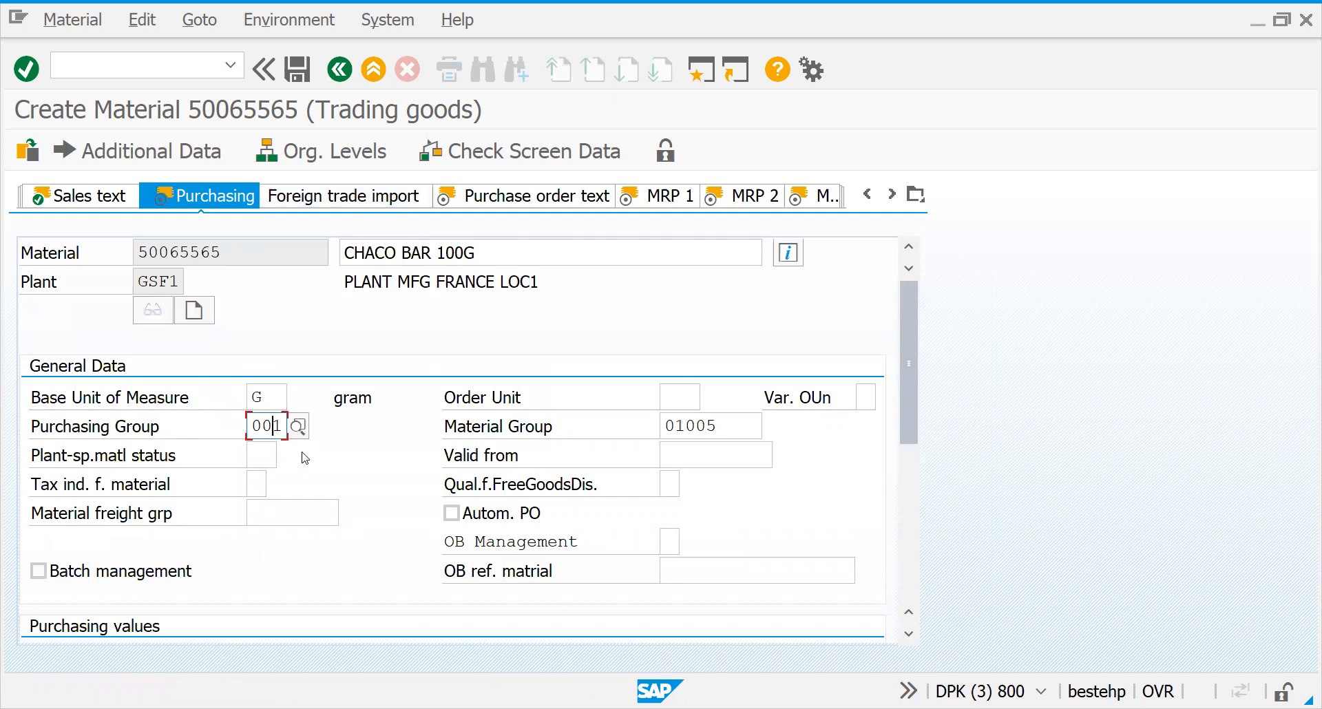
click(213, 430)
click(263, 426)
- Look through the available values for the order unit and the material's tax indicator in the purchasing data
click(672, 391)
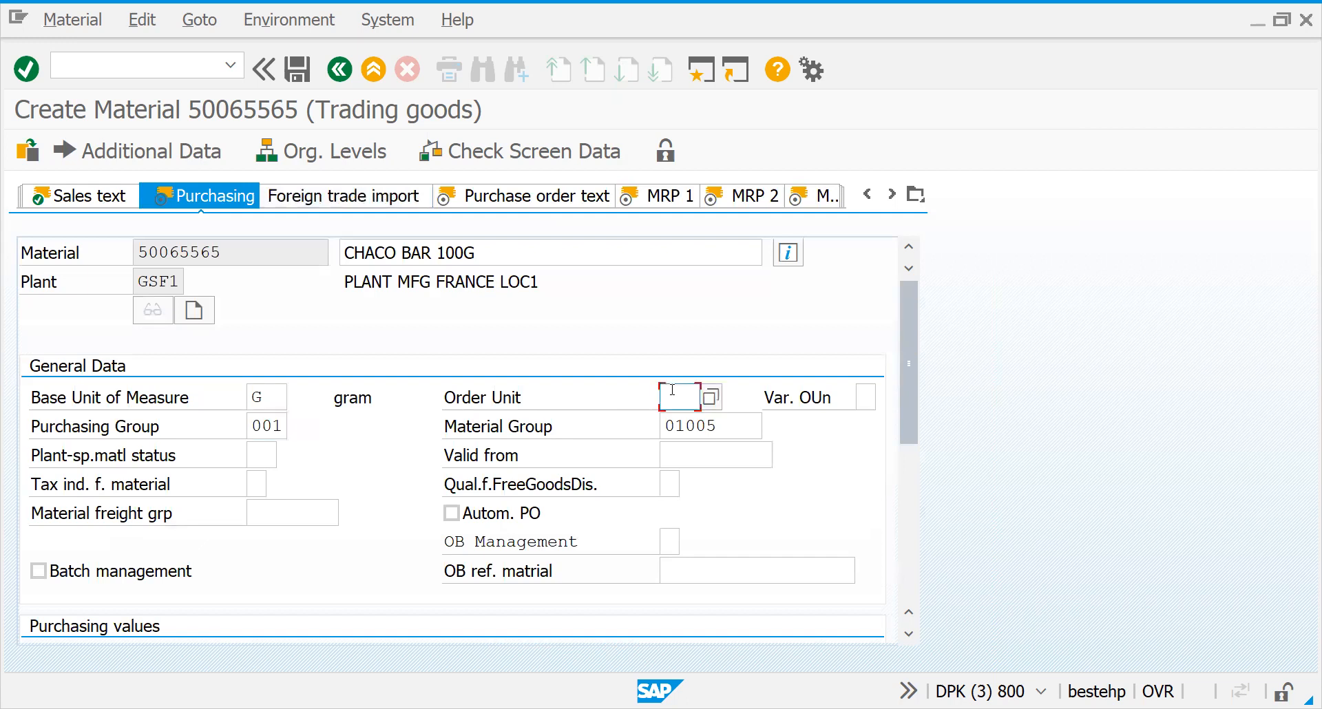
click(711, 397)
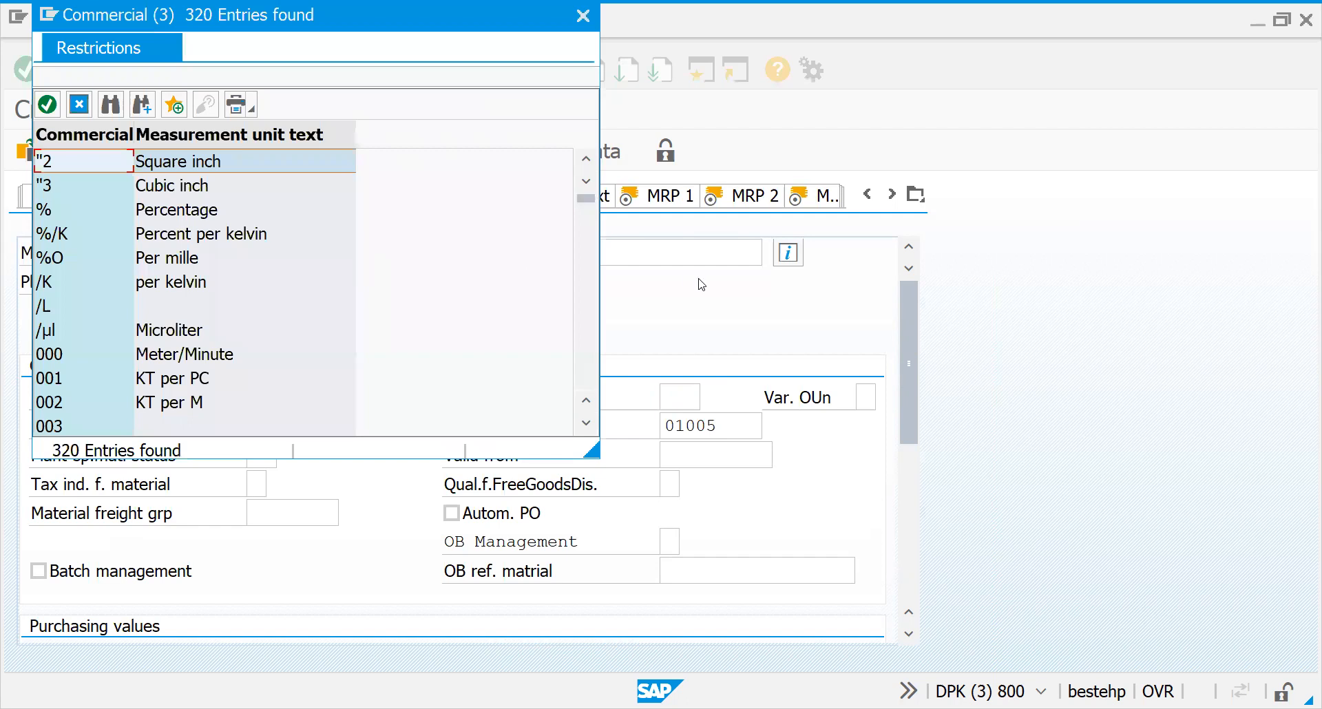
key(Escape)
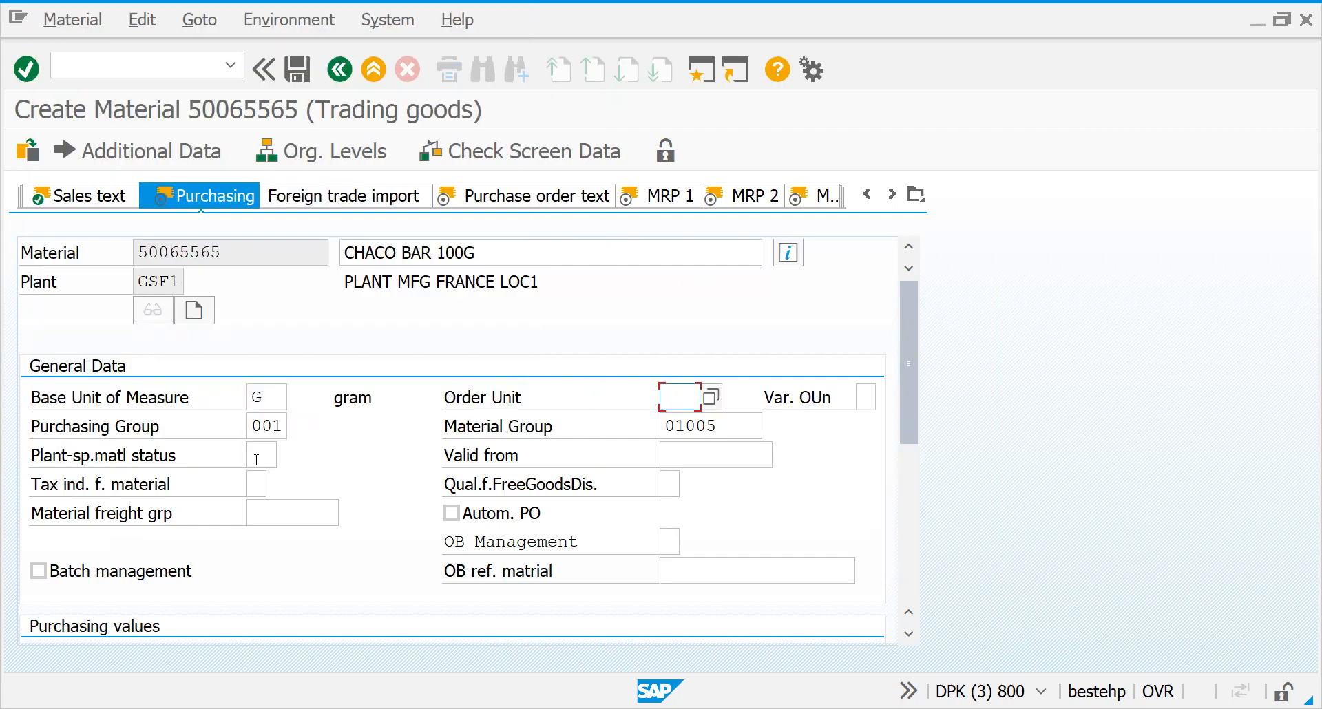
click(256, 459)
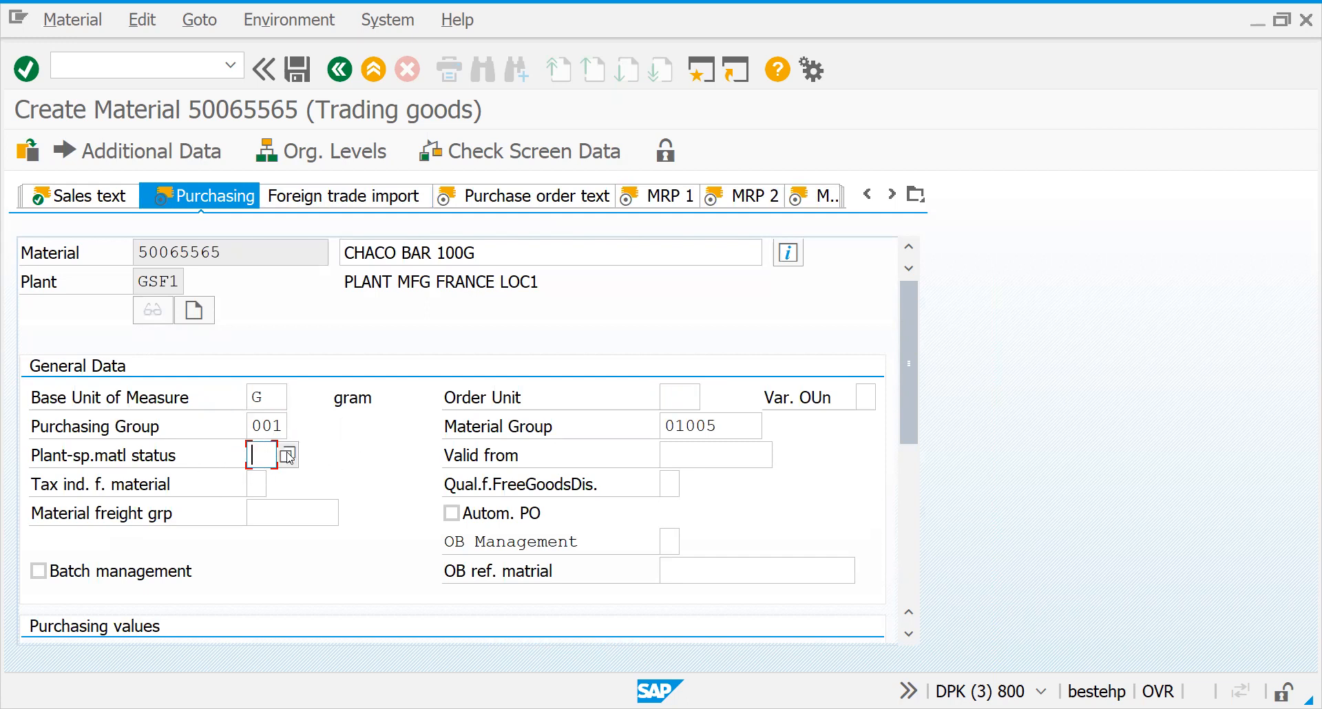
click(257, 484)
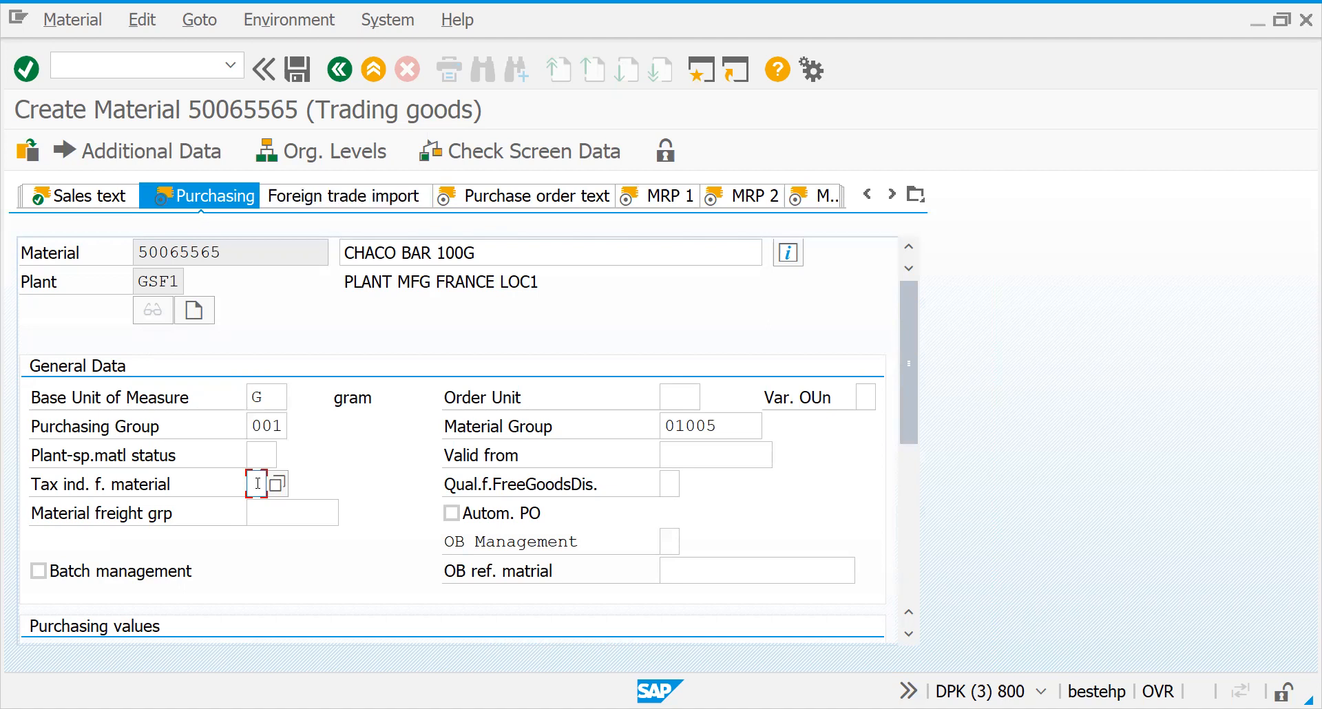
click(279, 485)
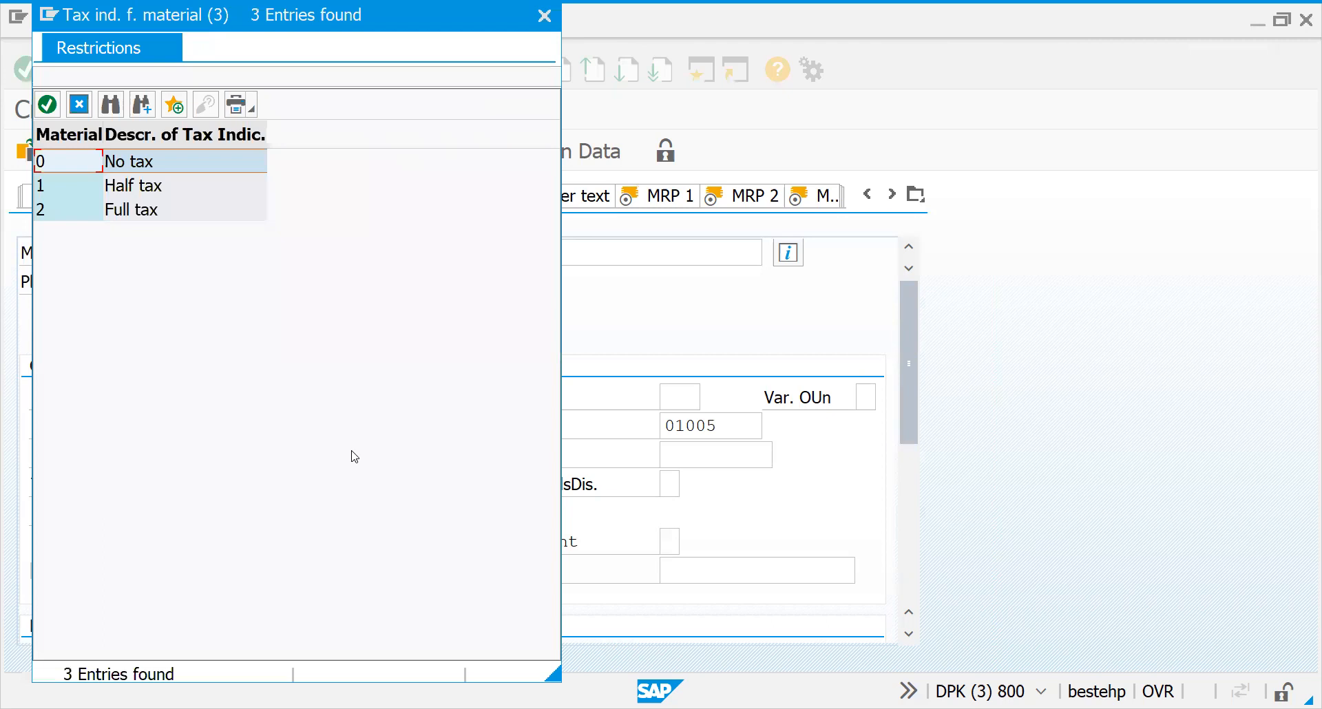
key(Escape)
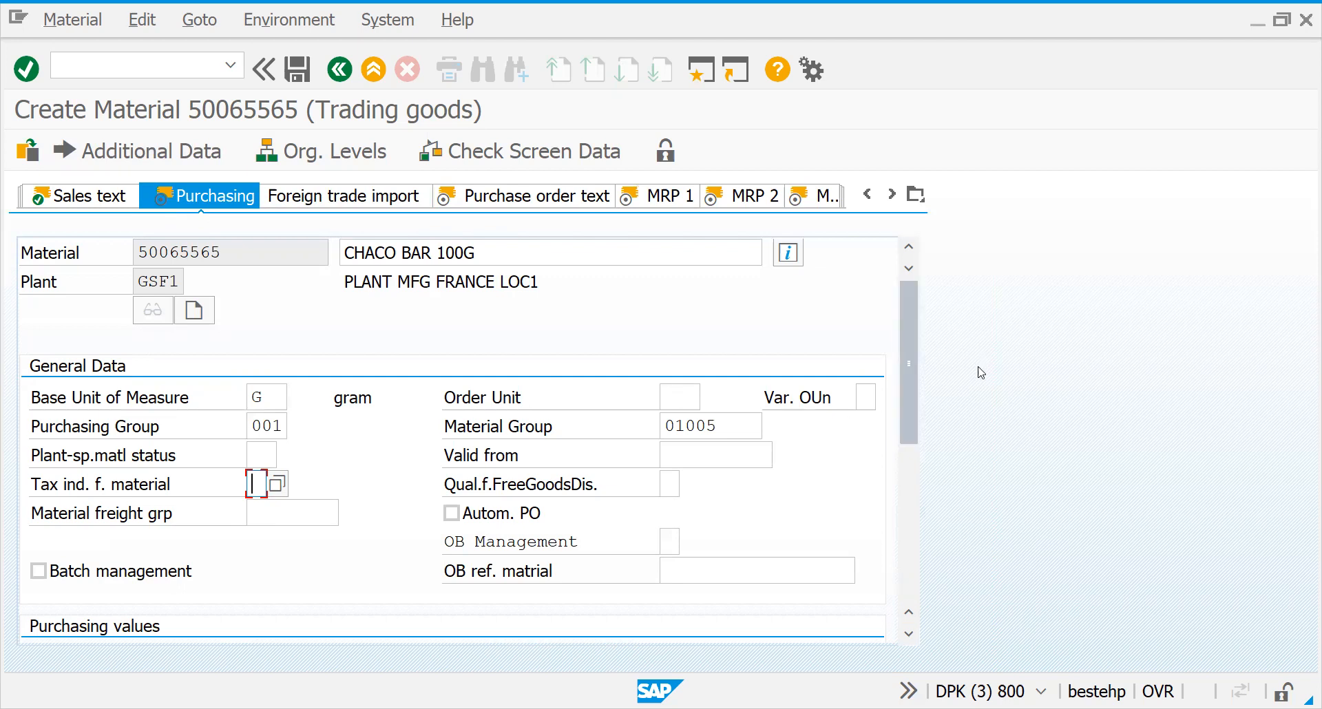
- Enable the automatic purchase order option in the purchasing data and disable it again
drag(915, 393, 897, 443)
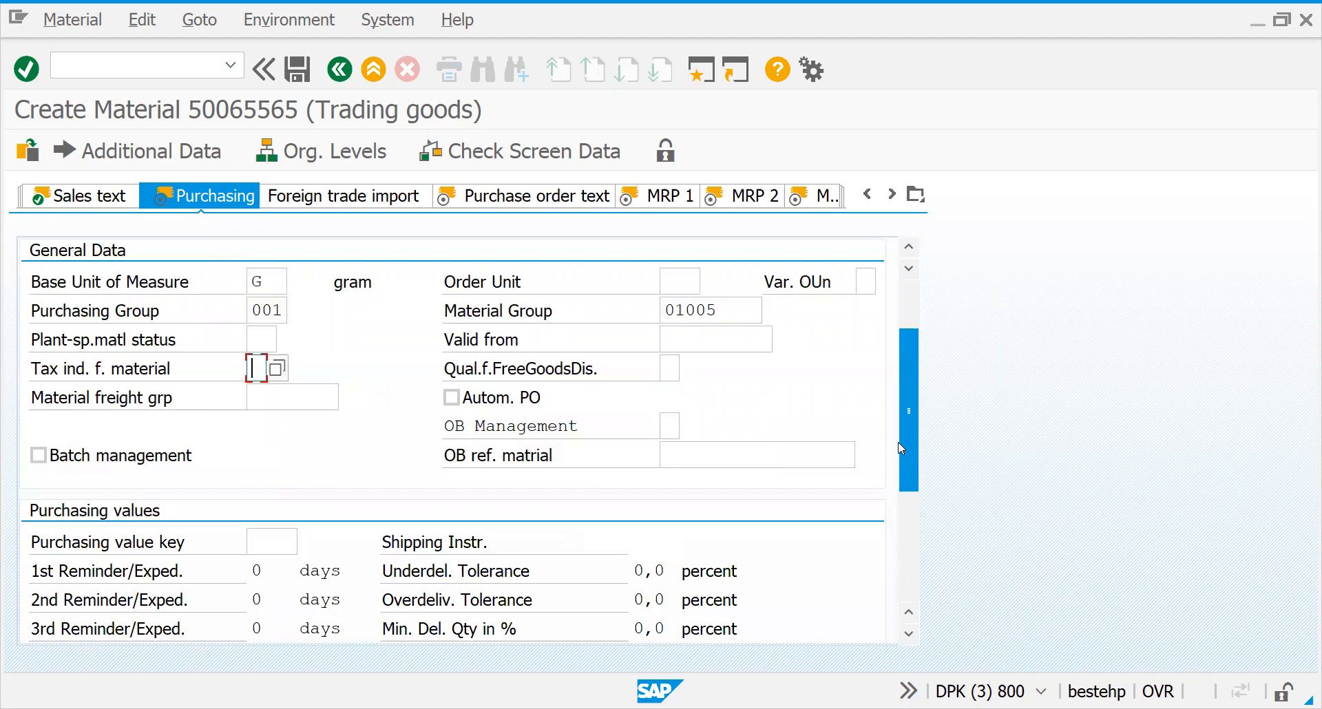
click(451, 398)
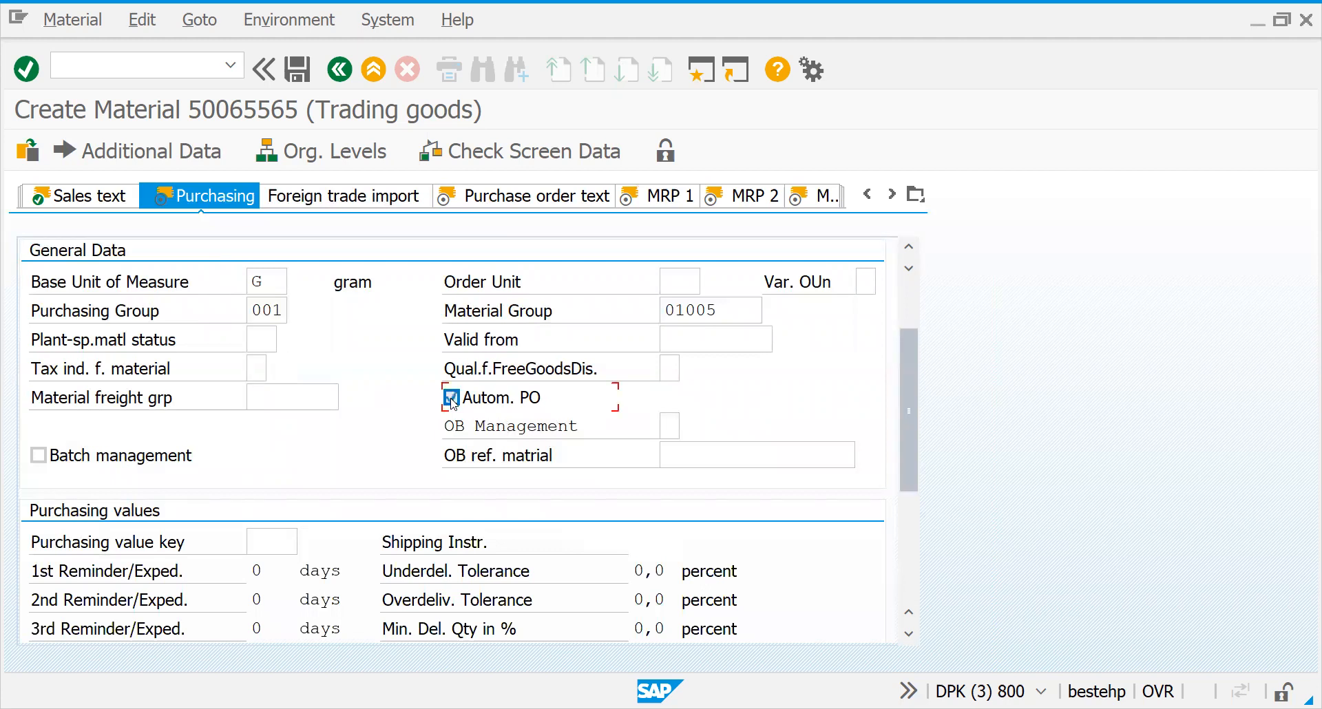
click(452, 398)
click(452, 398)
click(452, 398)
click(452, 398)
click(451, 398)
click(279, 547)
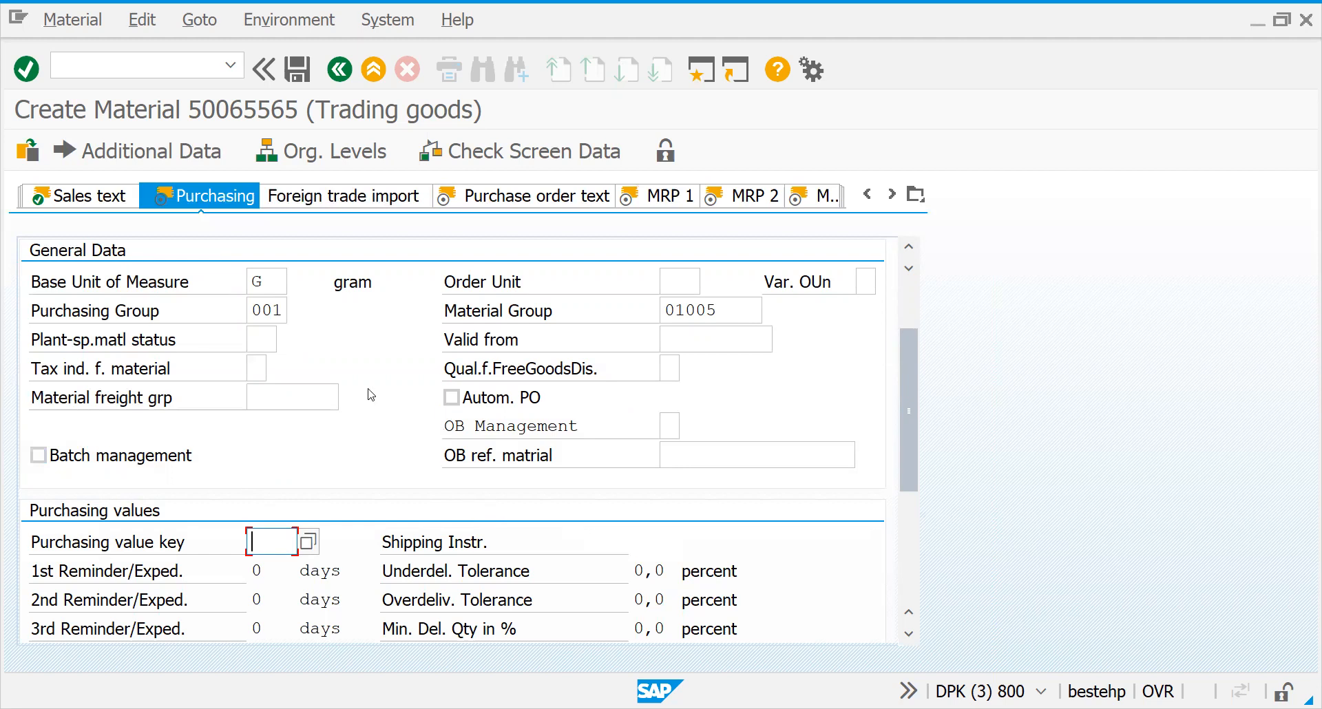
- Enter the English purchase order text "THIS MATERIAL IS FOR PURCHASE IN EU" for the material
key(Return)
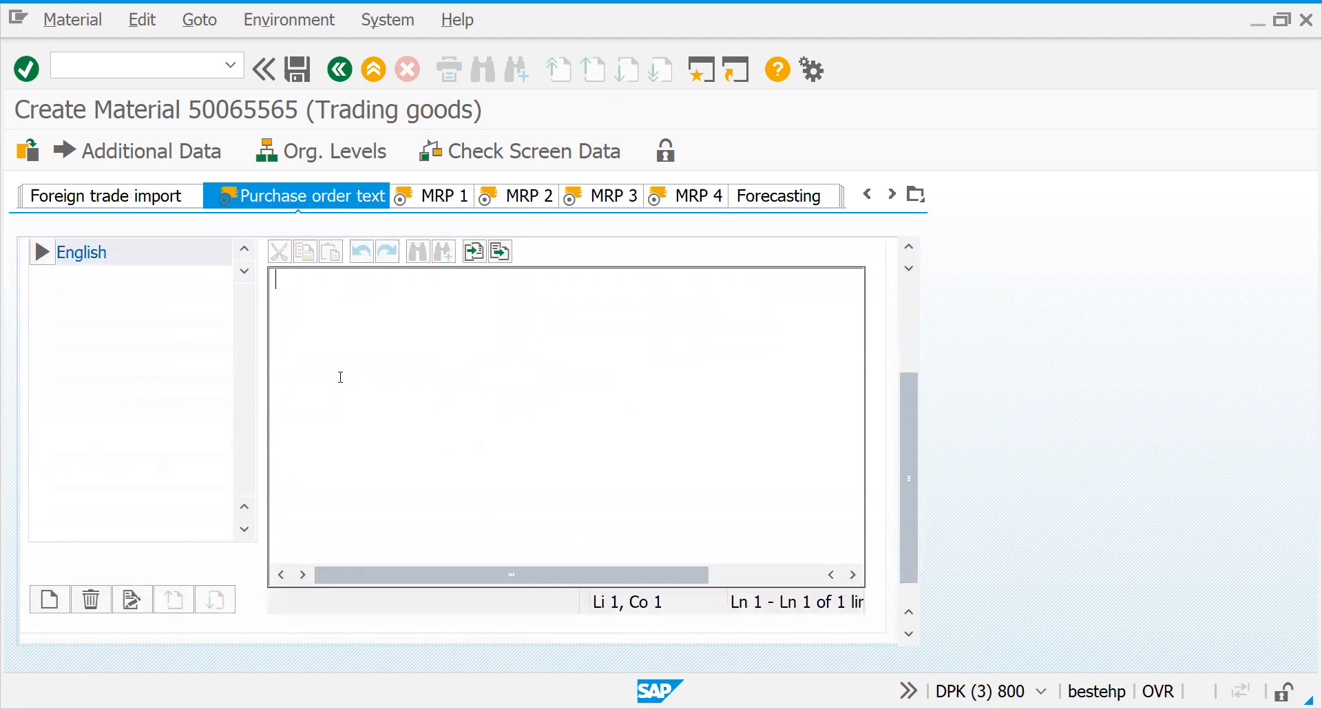
text(THIS MATE)
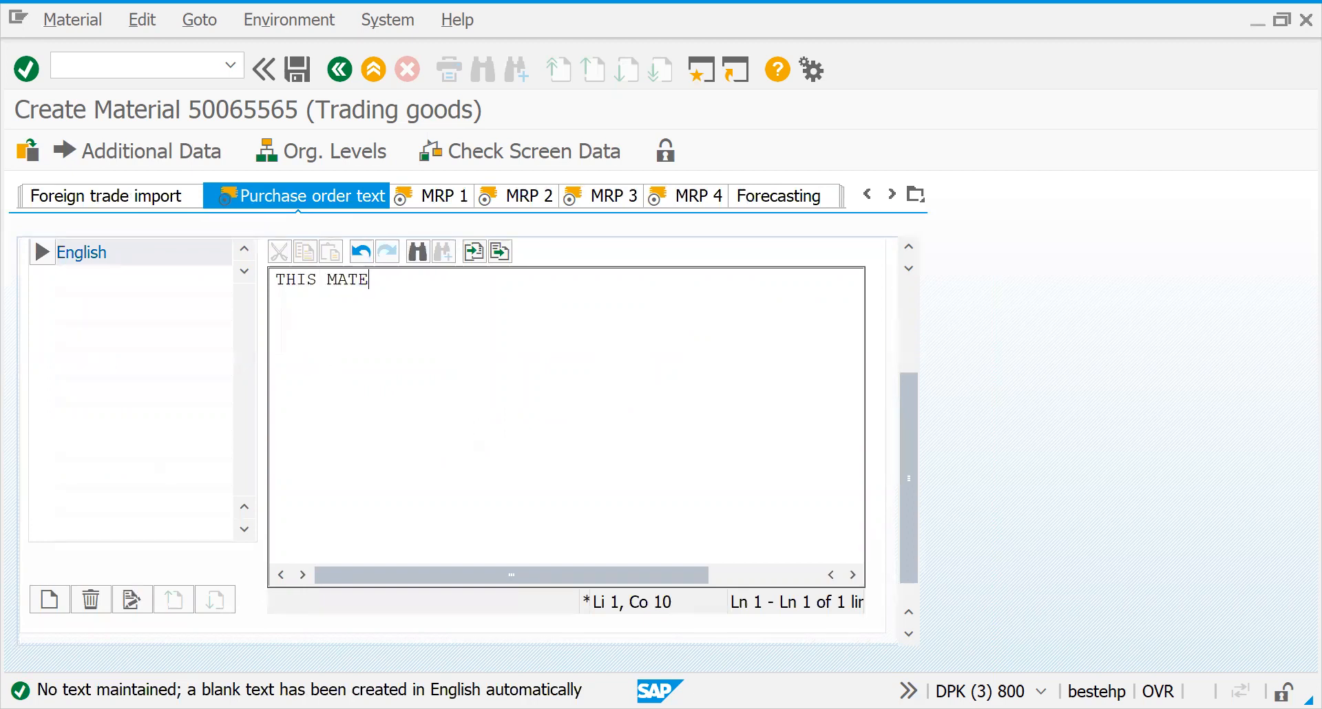
text(RIAL IS FOR P)
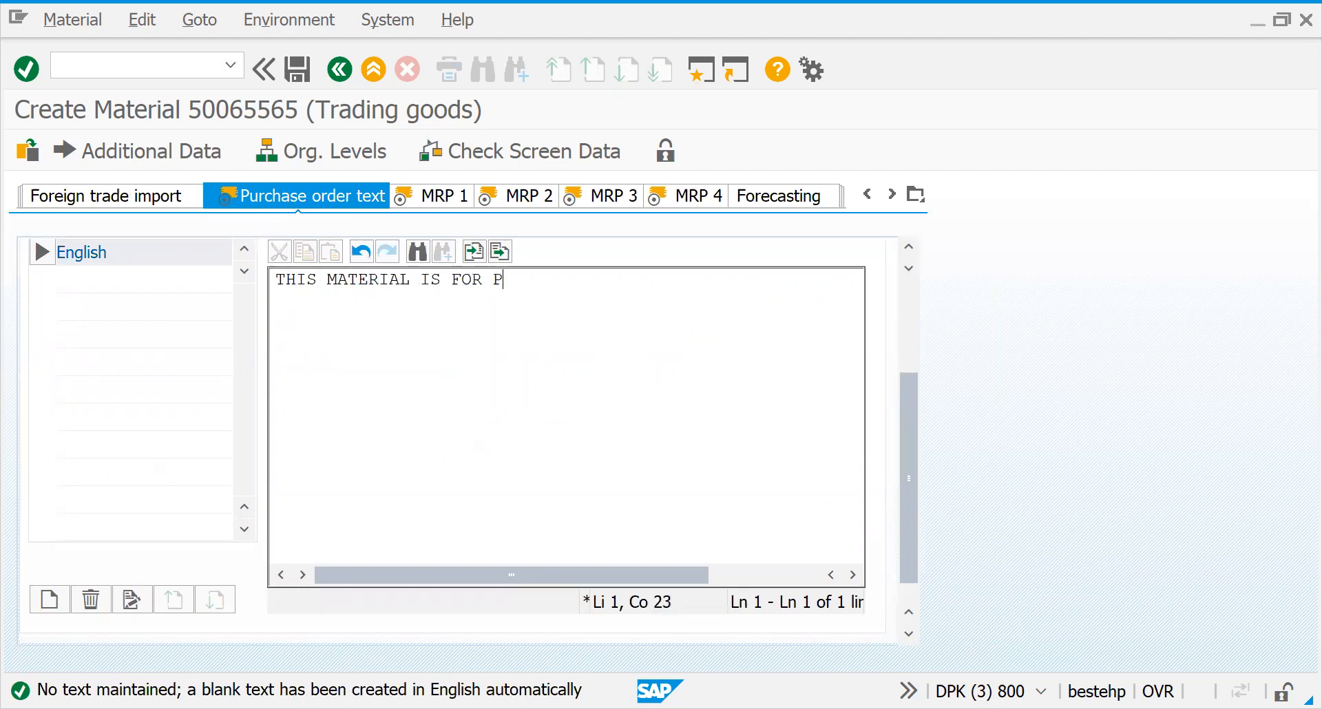
text(URCHASE IN EU)
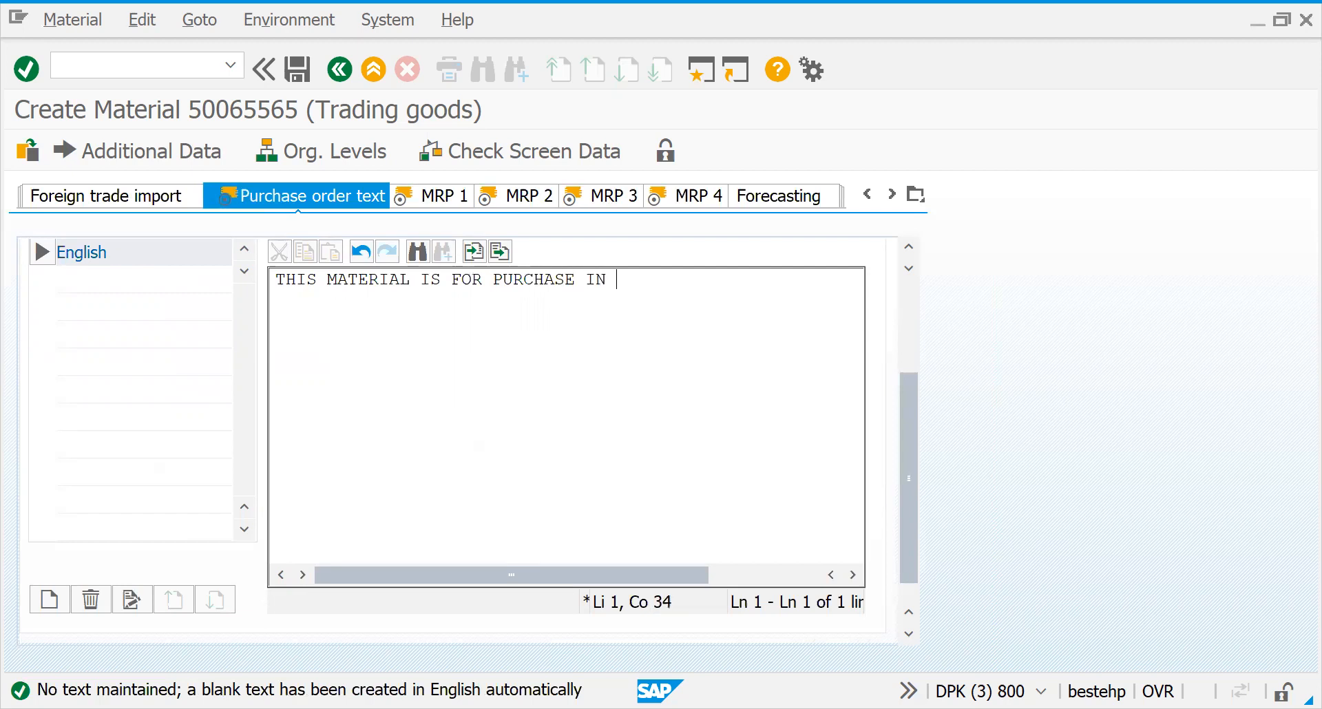
- In the material's MRP 1 data, set the MRP type to PD (MRP) and confirm the entry
click(459, 199)
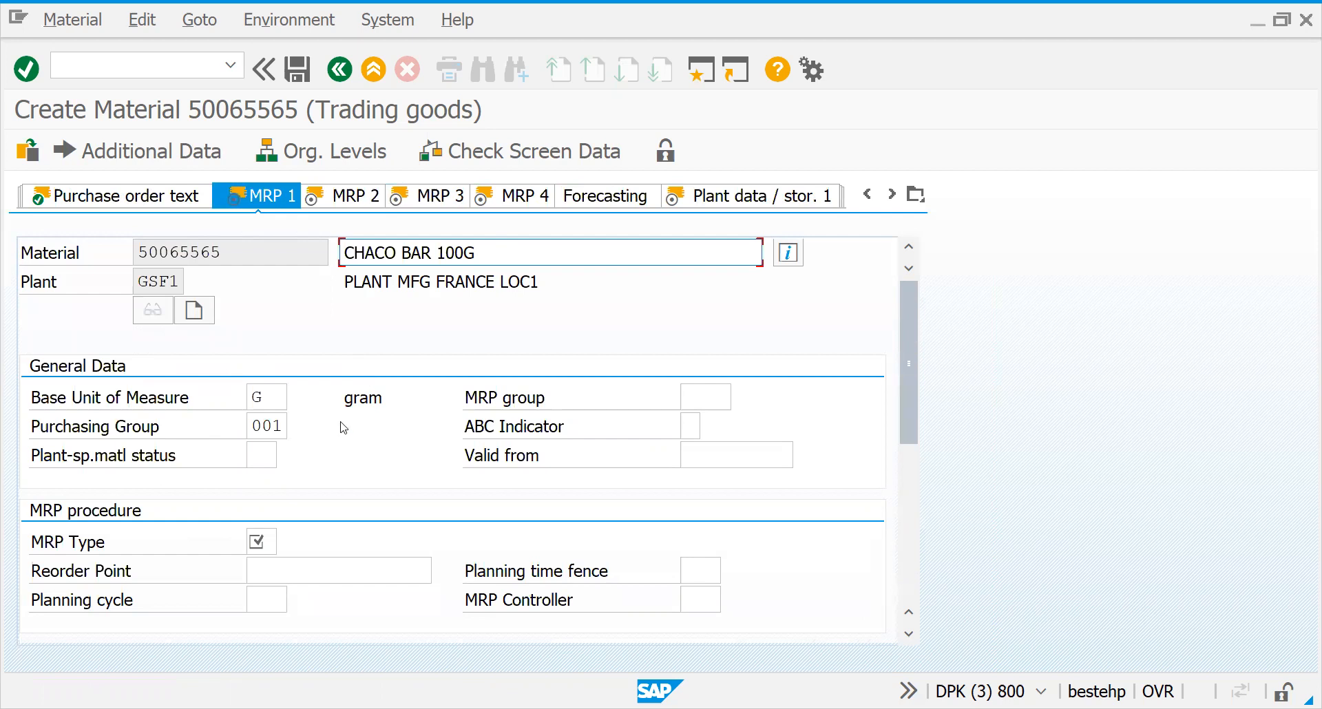
click(699, 396)
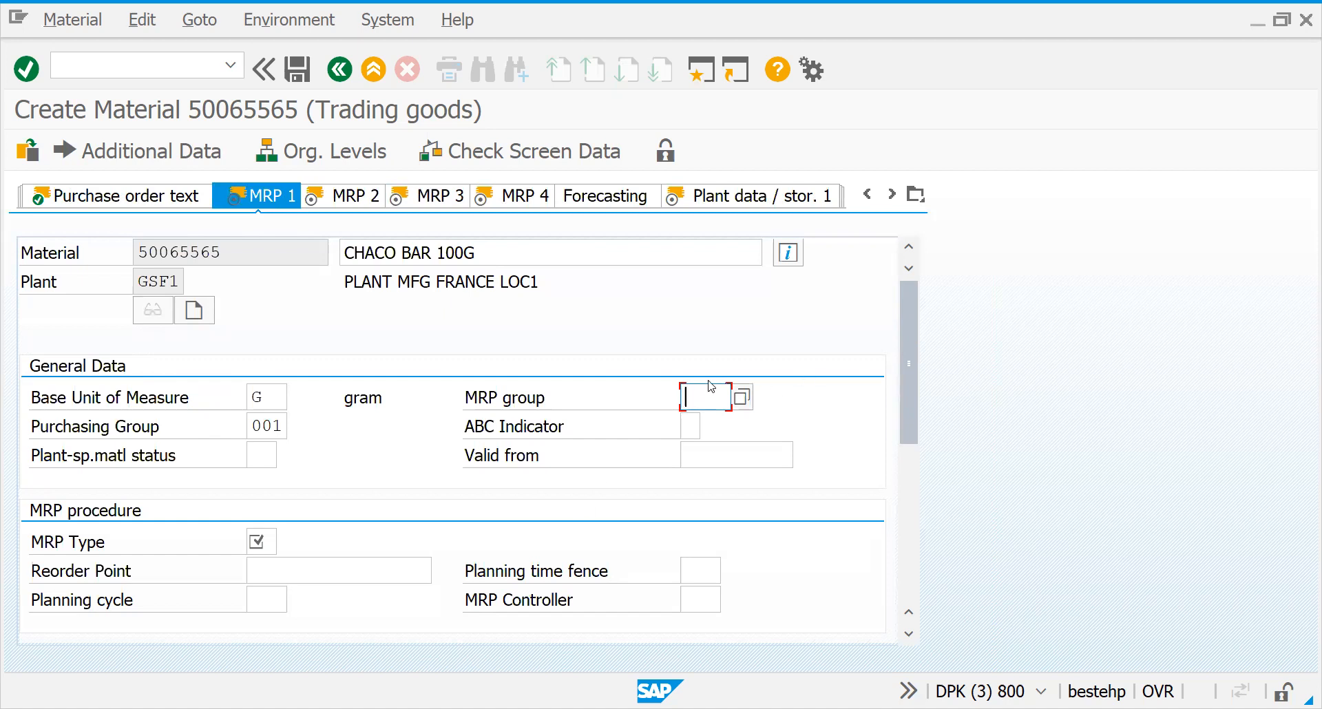
click(274, 425)
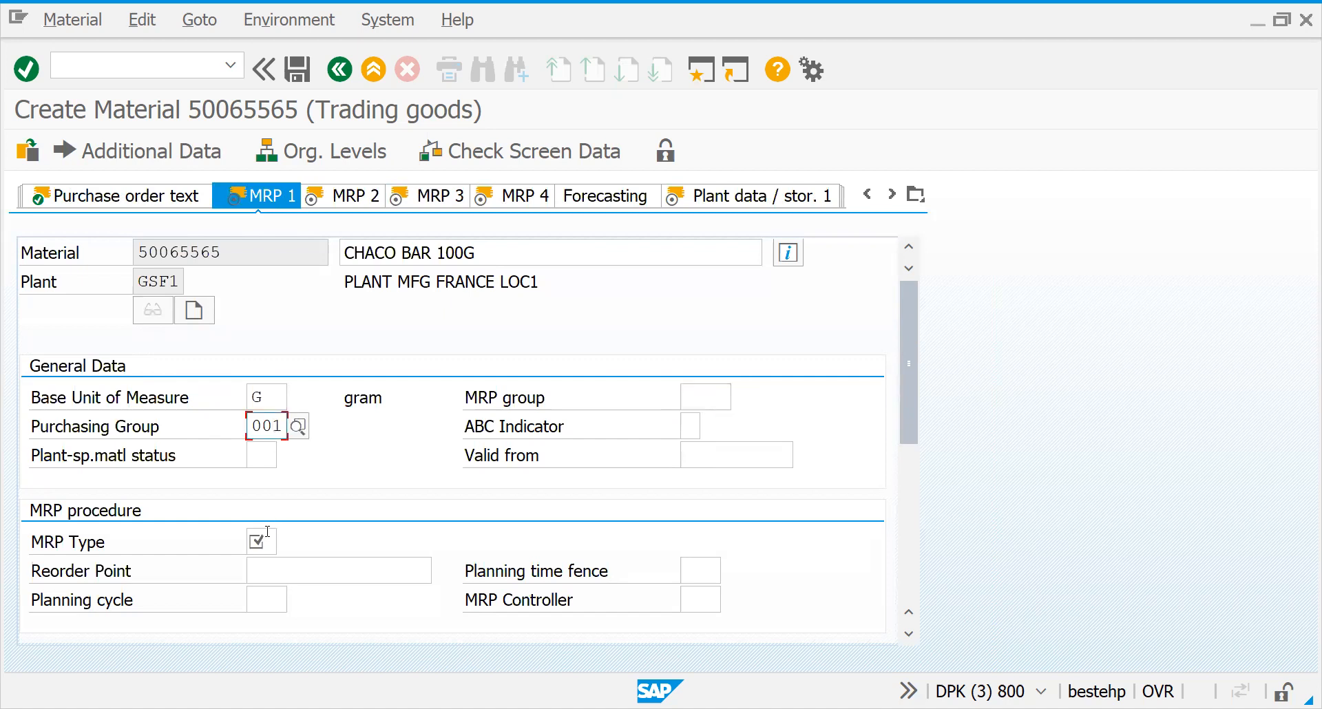
click(261, 462)
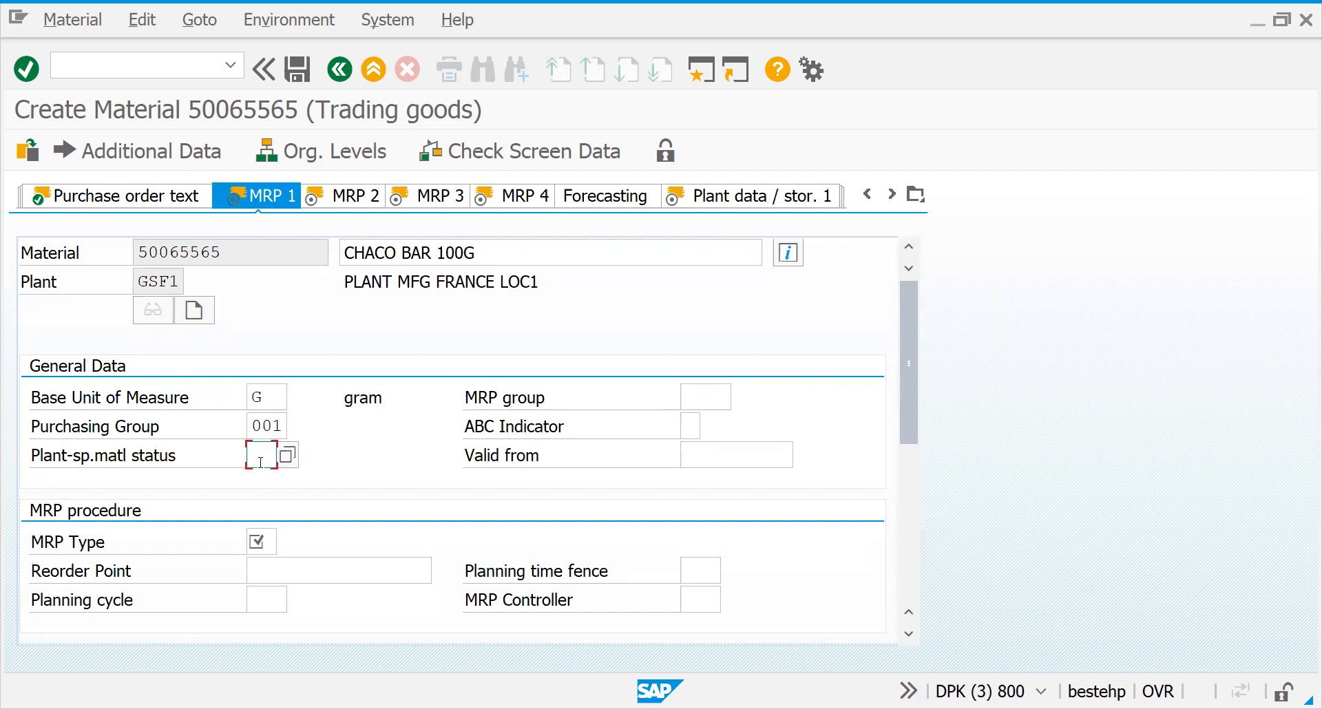
click(257, 544)
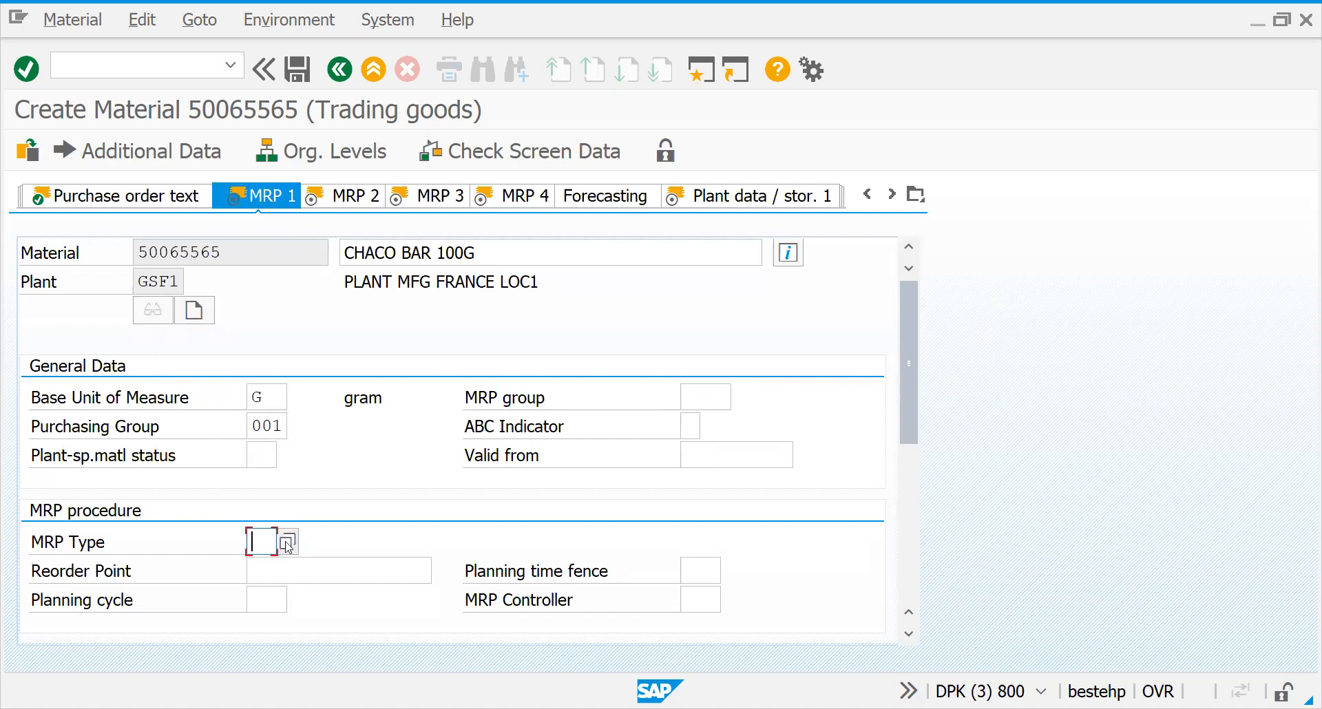
click(288, 544)
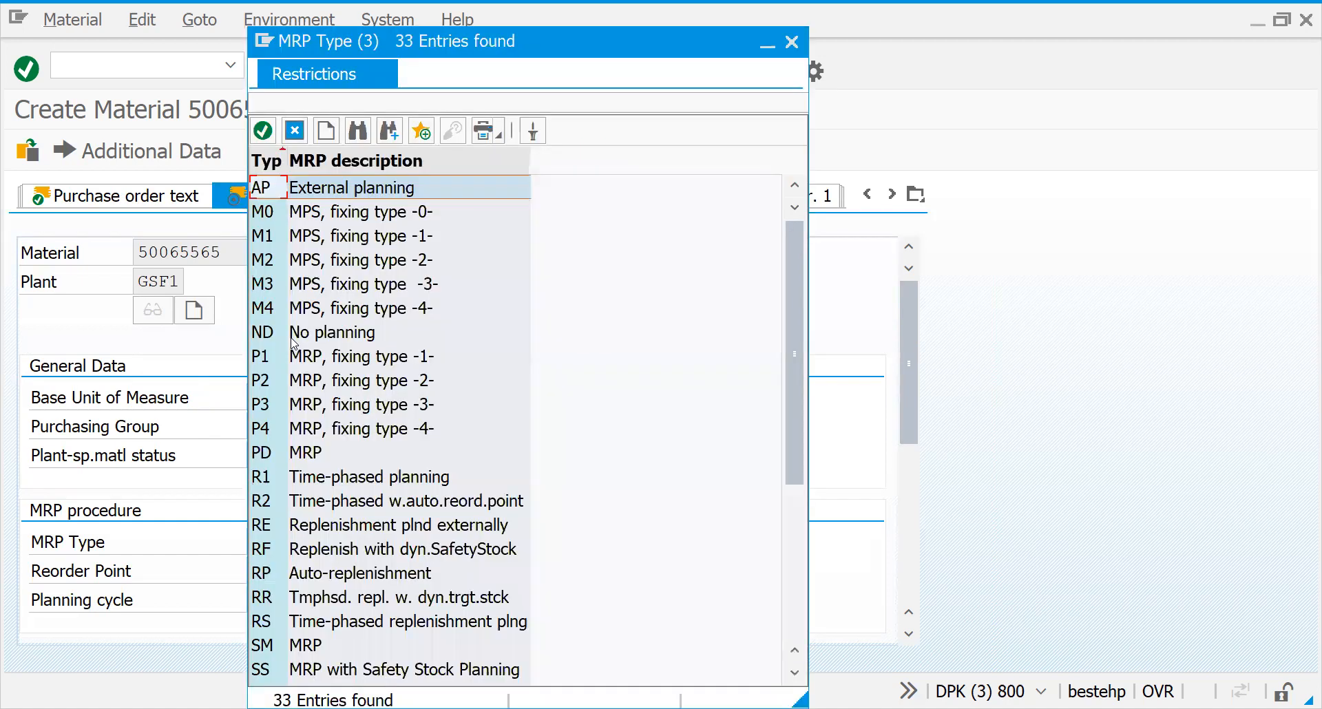
click(291, 338)
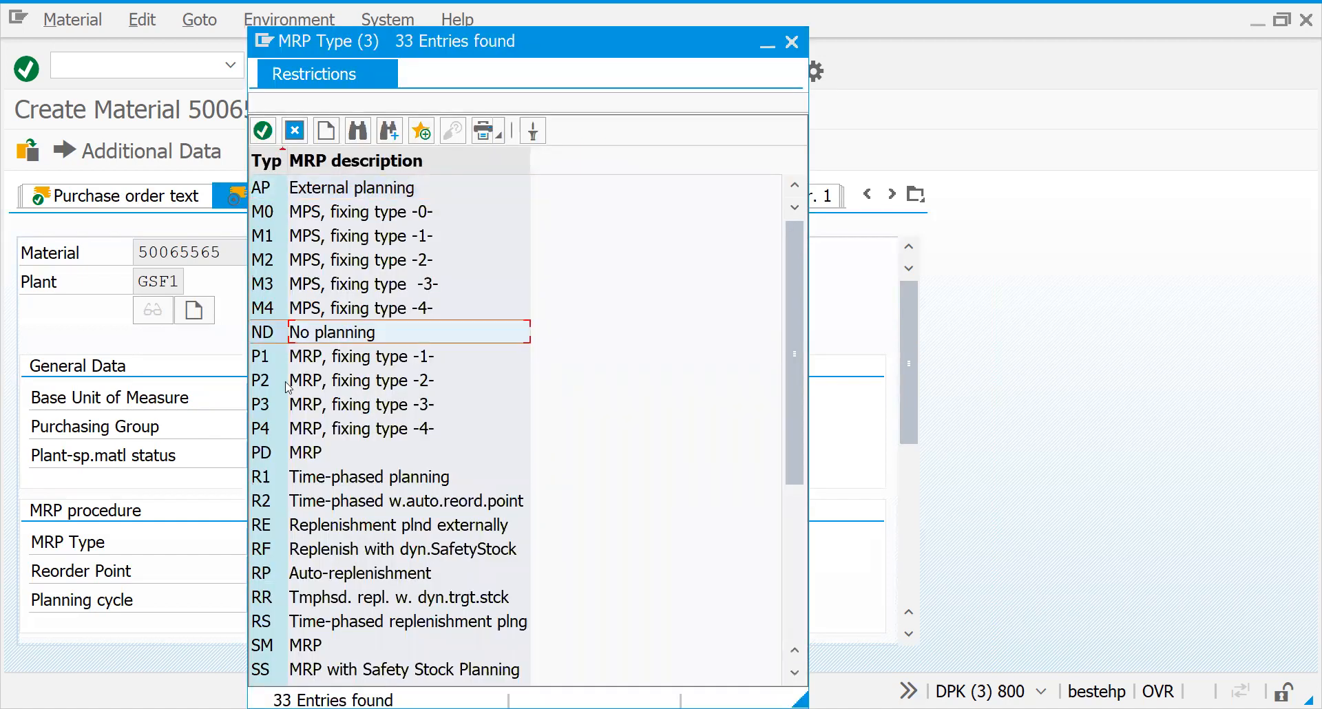
click(283, 460)
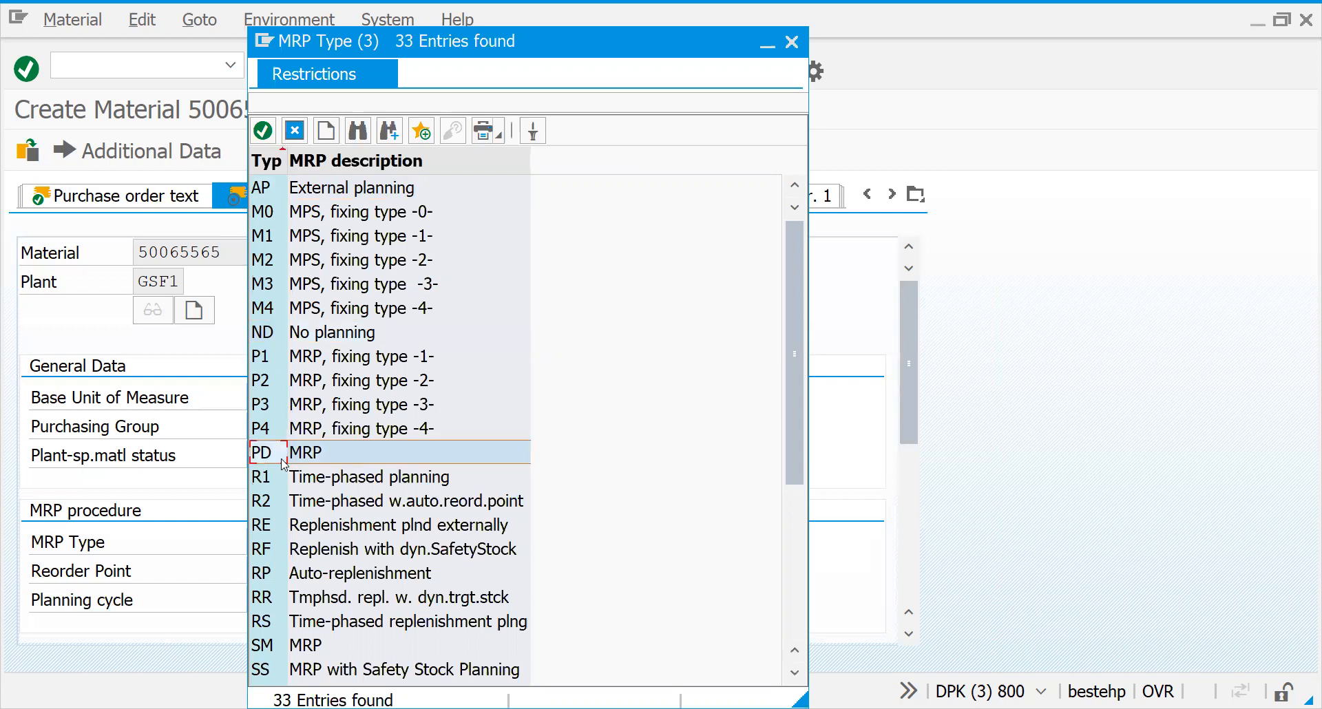
click(311, 481)
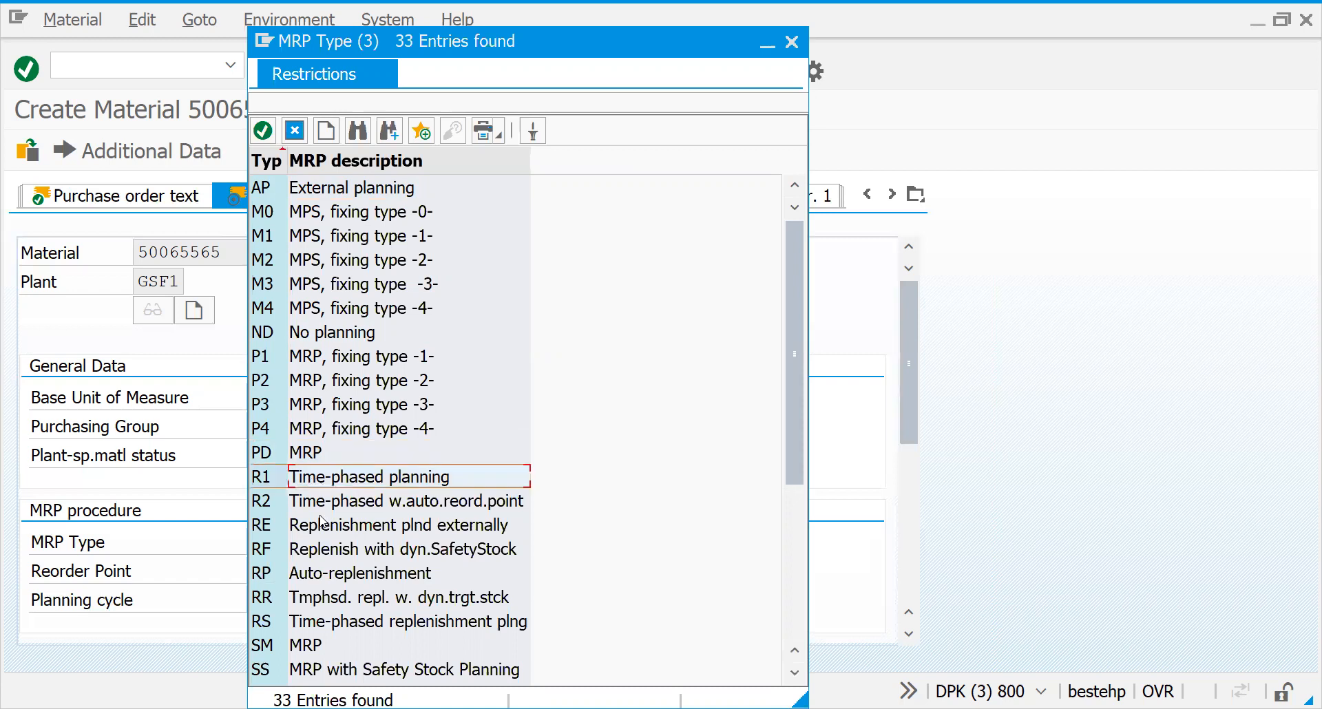
click(322, 527)
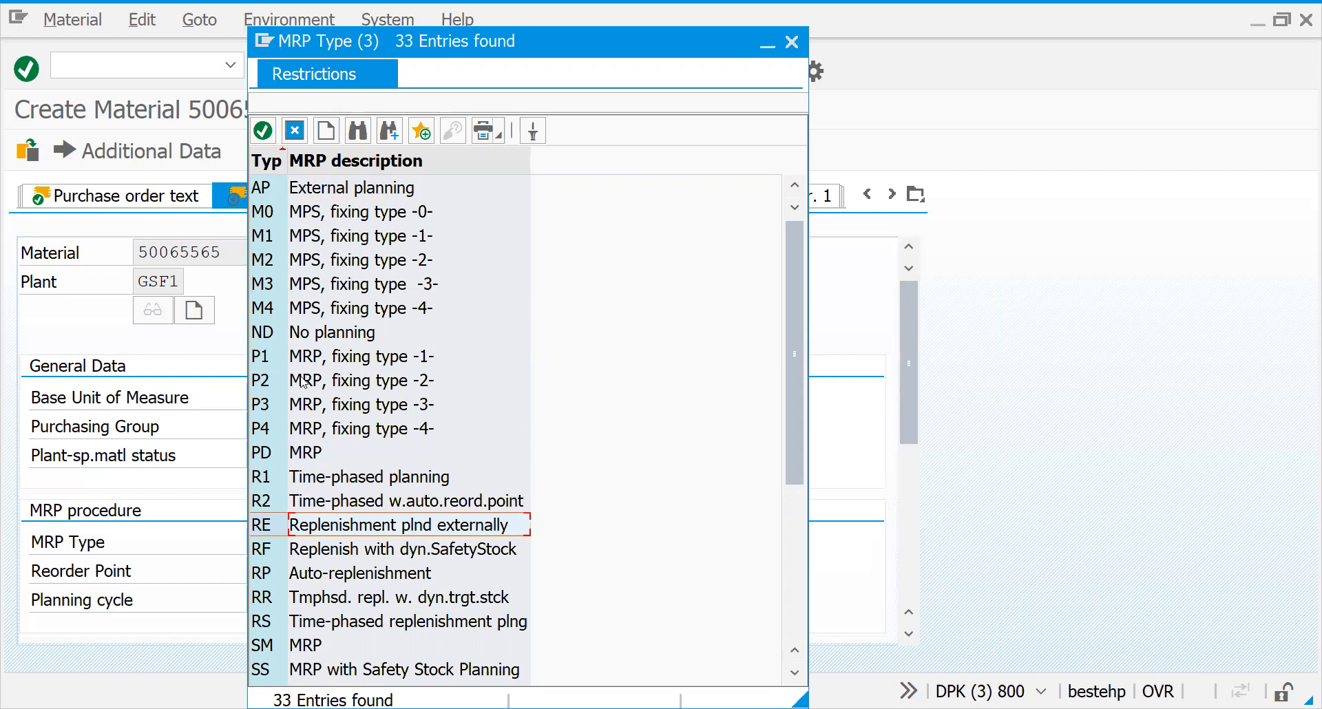
click(289, 459)
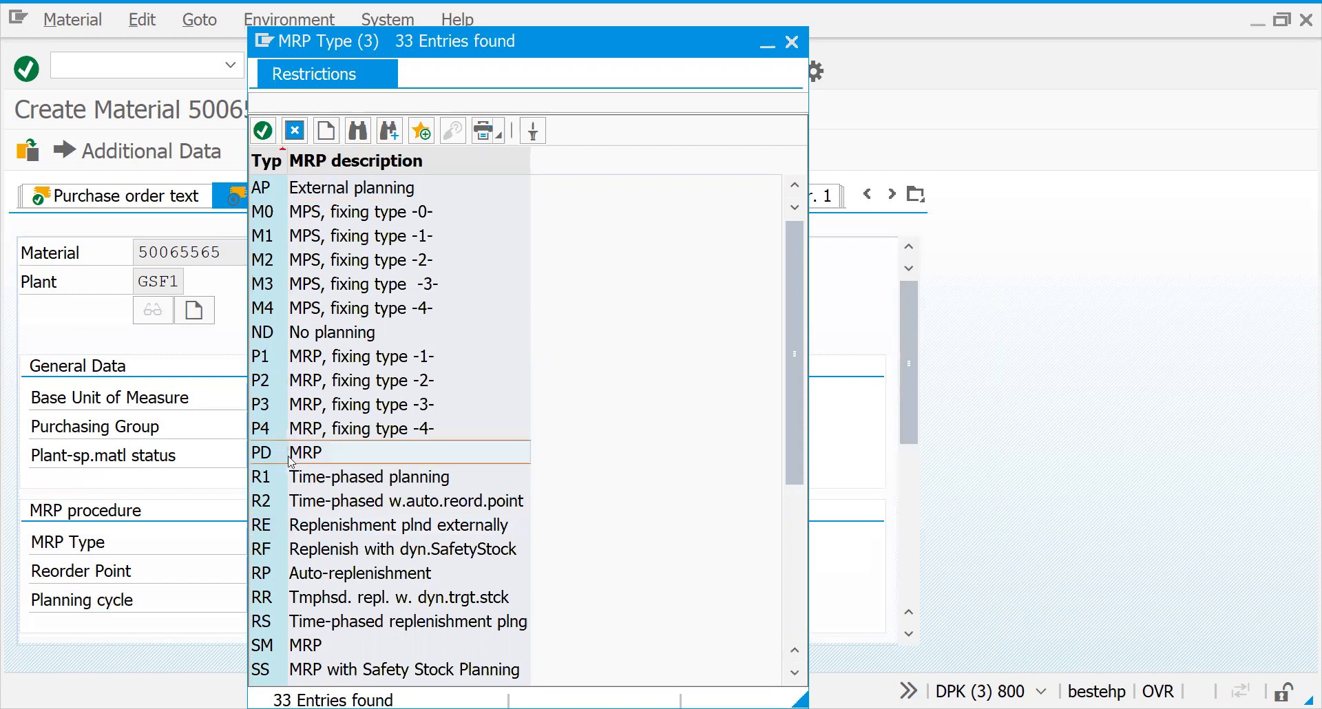
key(Return)
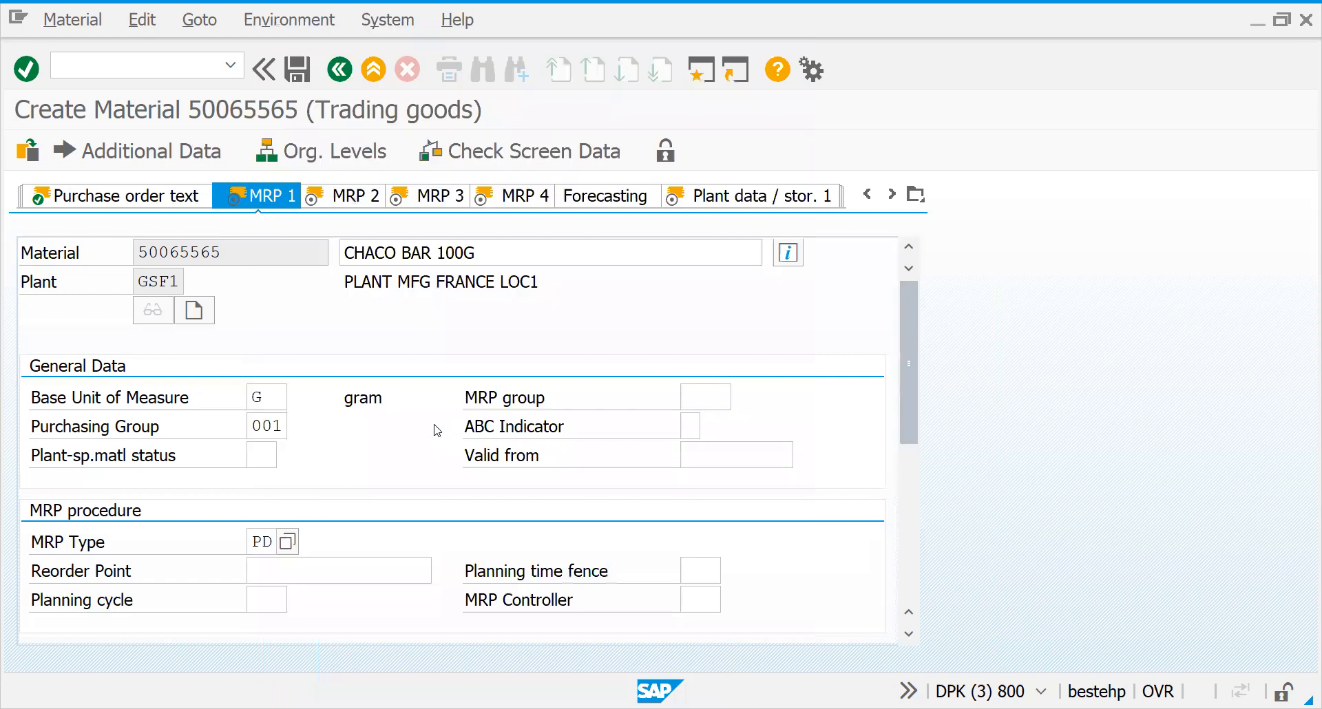
key(Return)
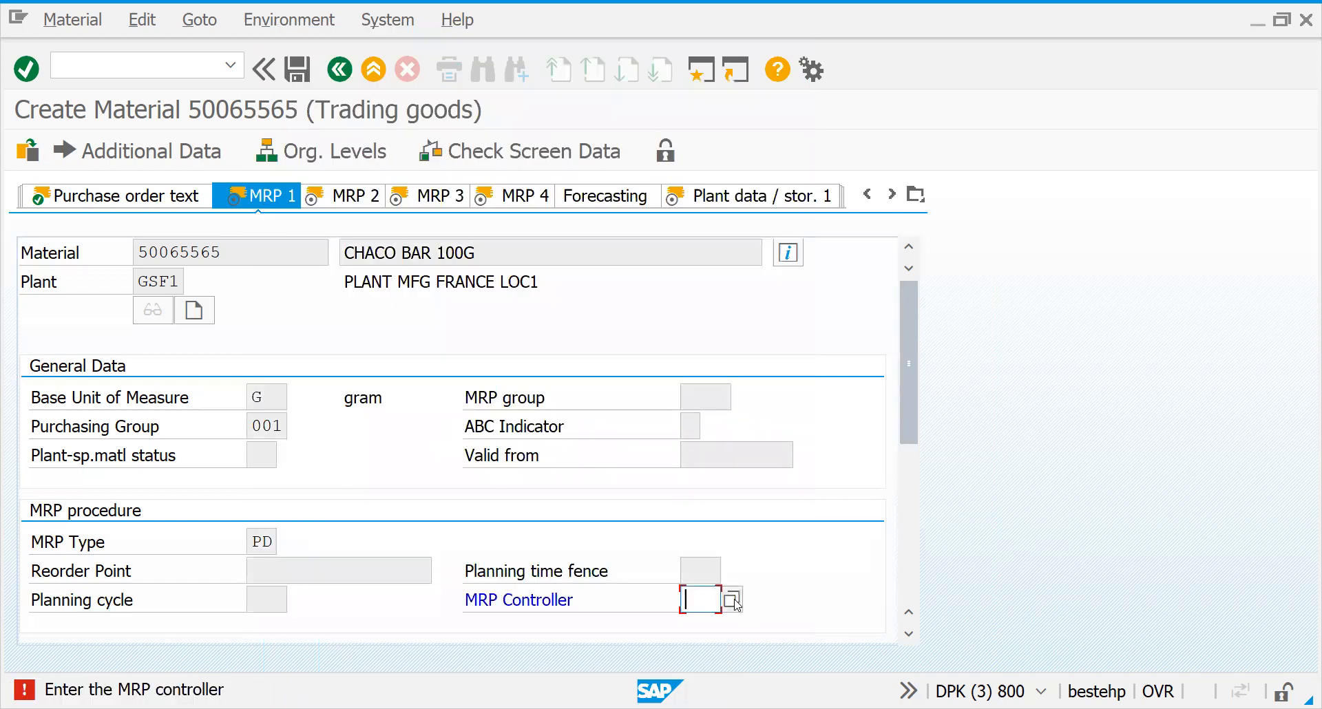
- Open the MRP controller customizing activity "Carry Out Overall Maintenance of Plant Parameters" under Material Requirements Planning without specifying a project
click(734, 603)
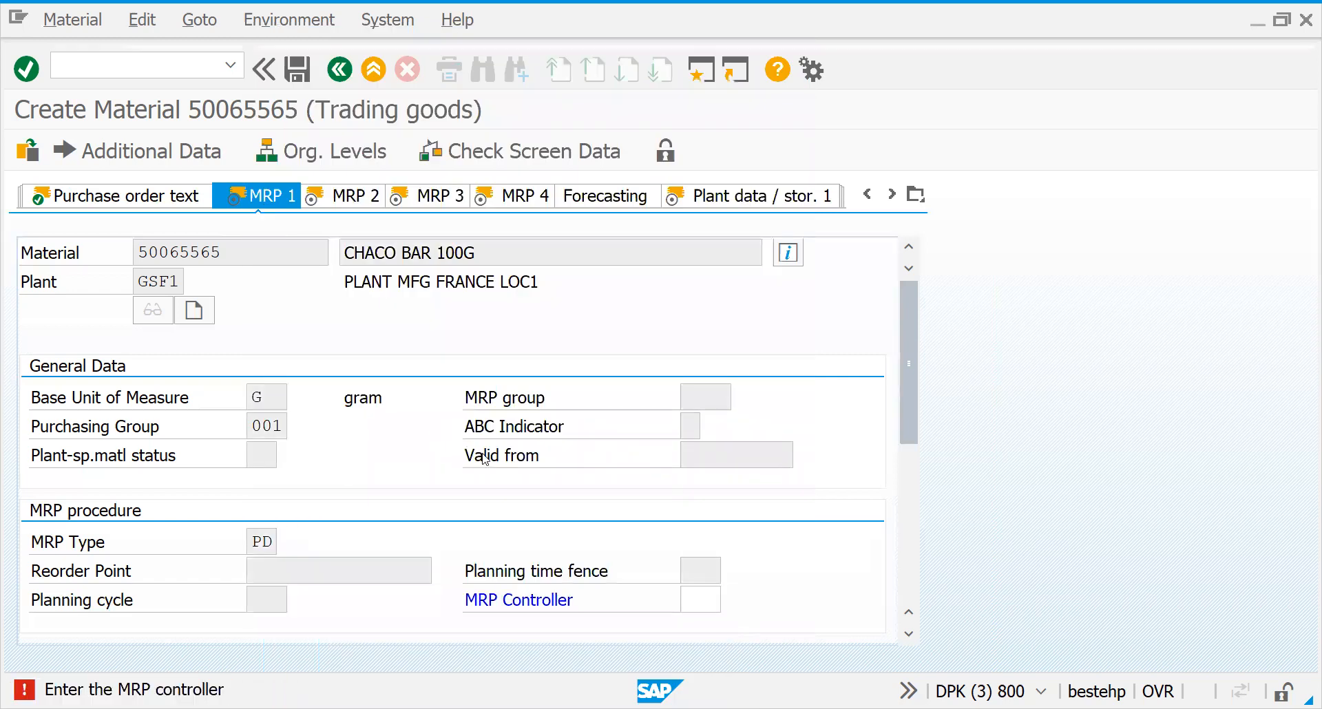
click(412, 471)
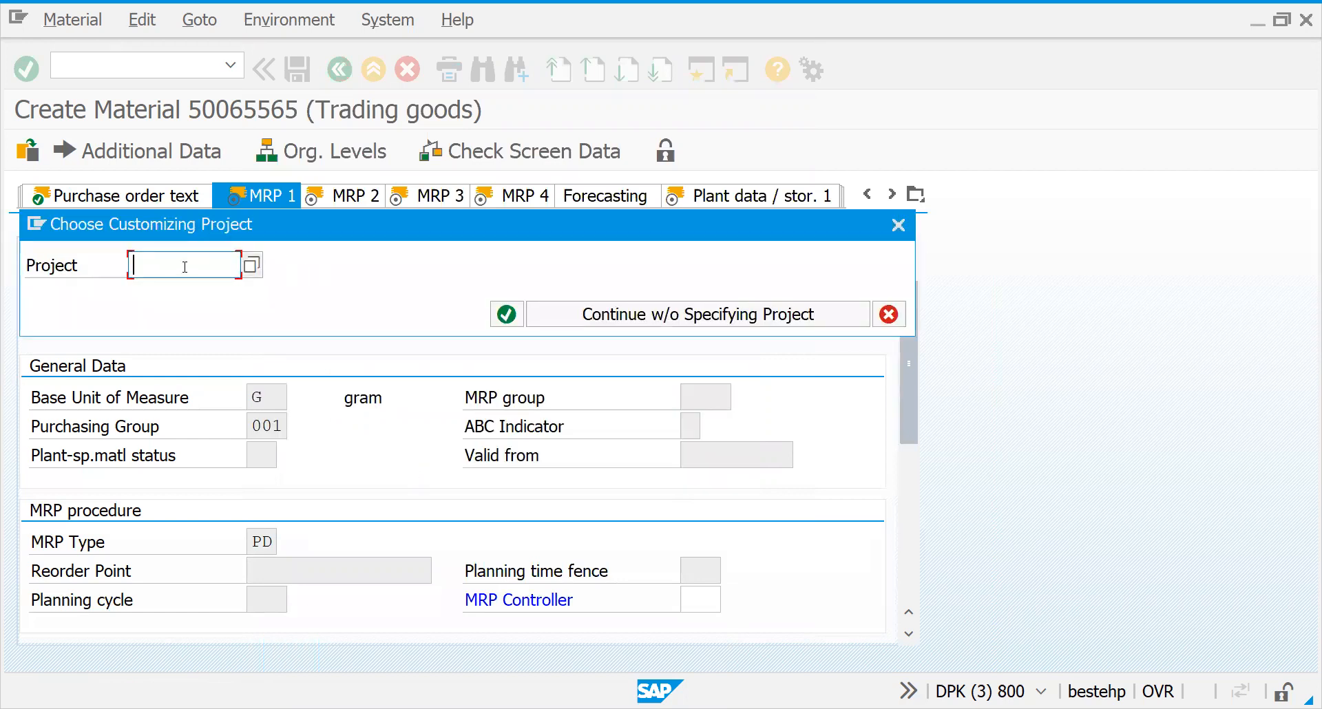
click(638, 317)
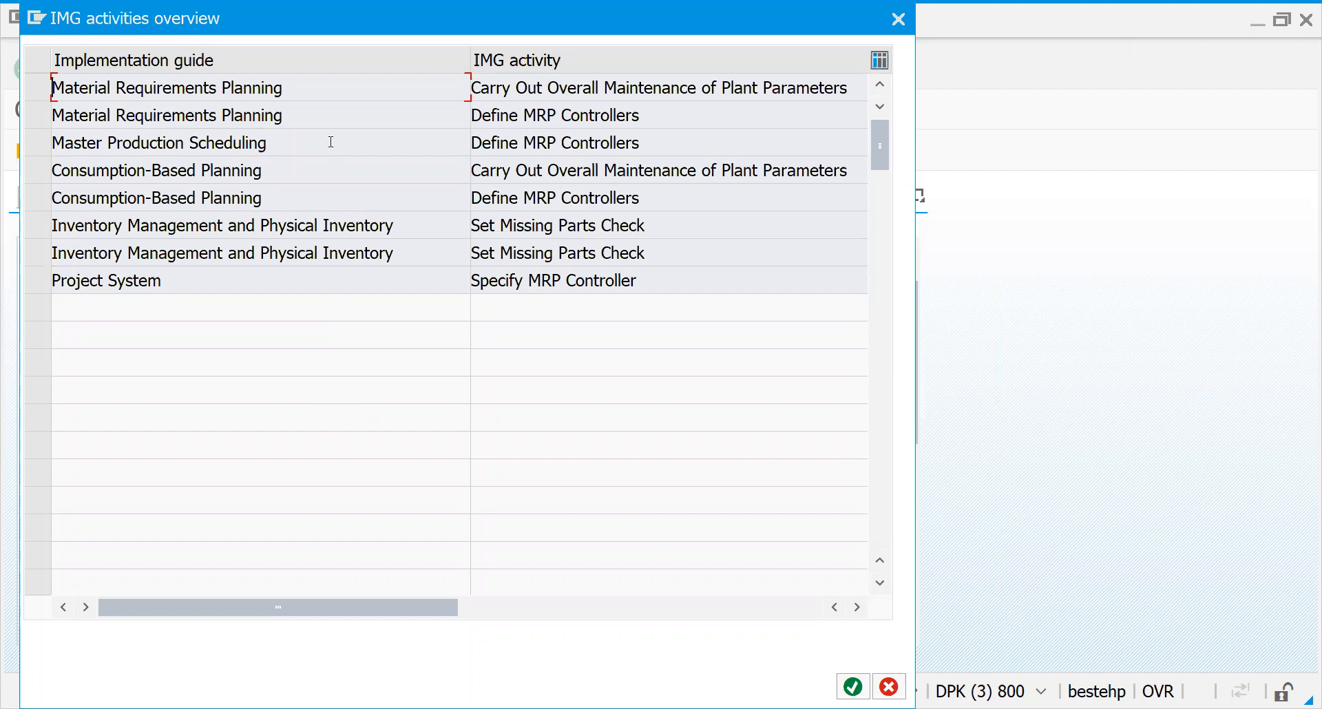
double_click(284, 96)
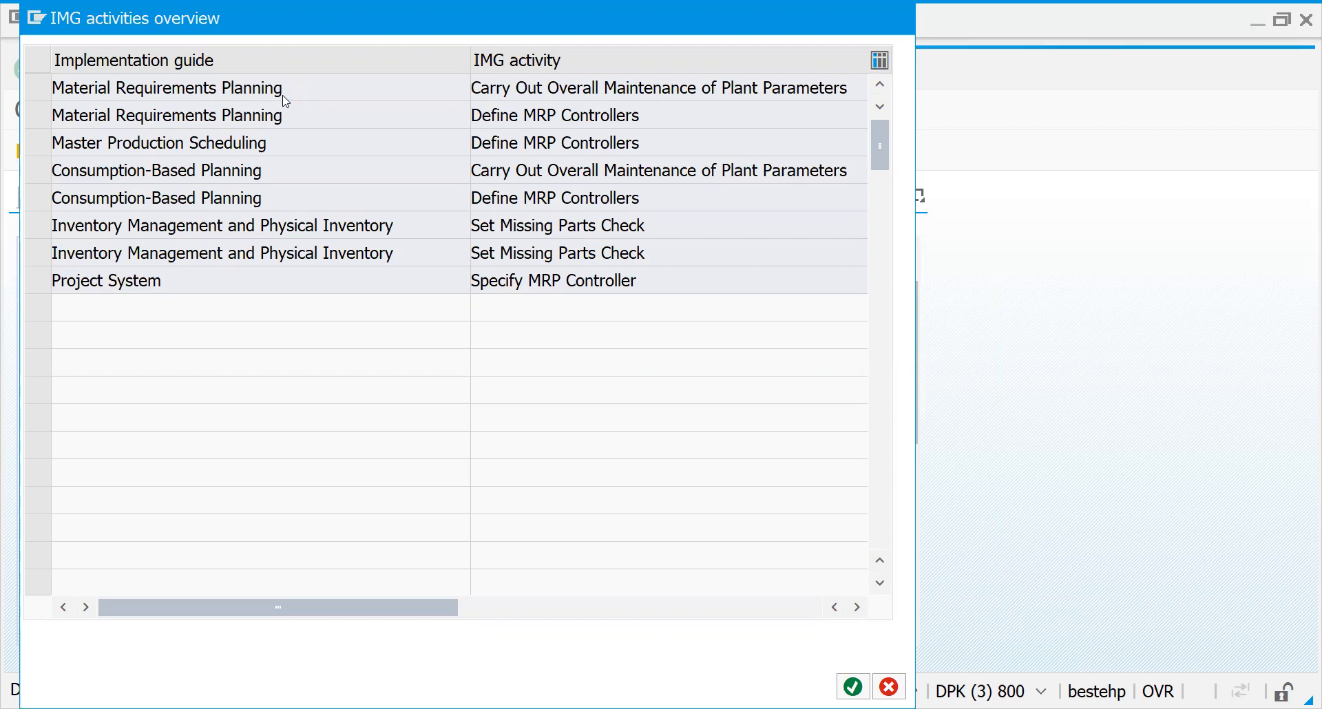
double_click(284, 96)
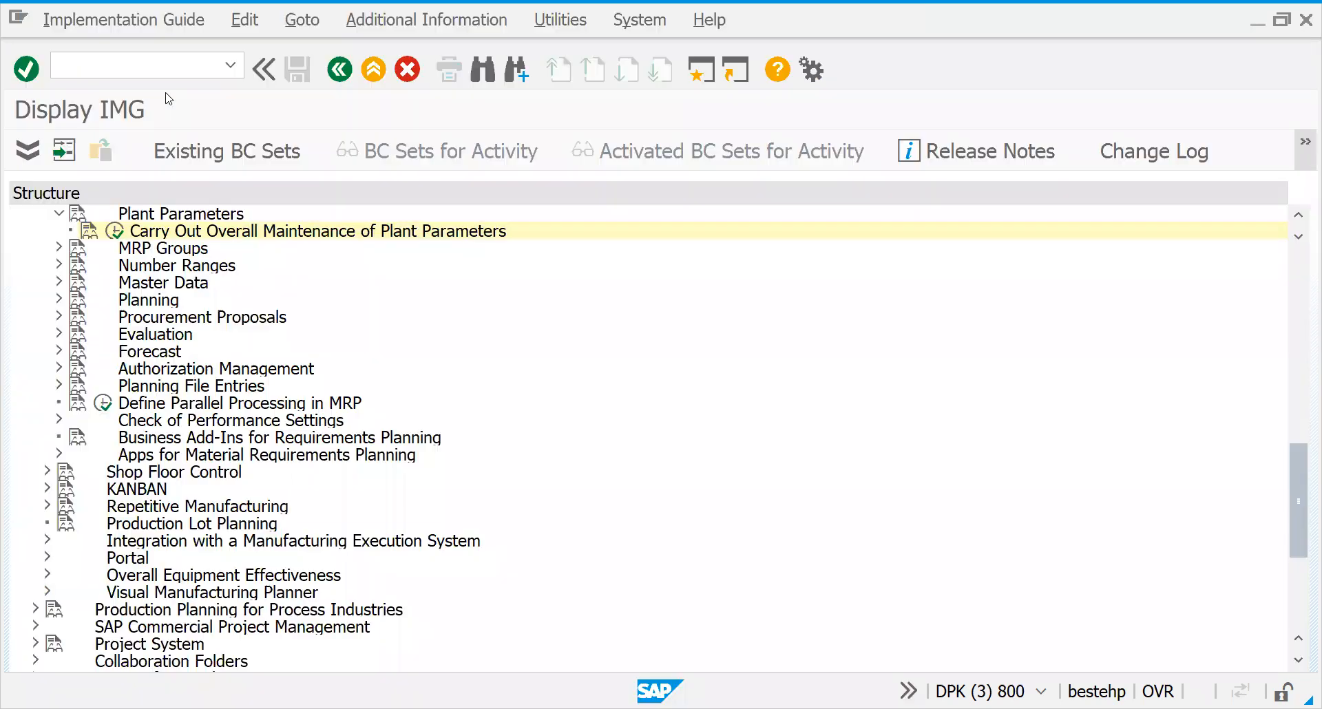
click(112, 231)
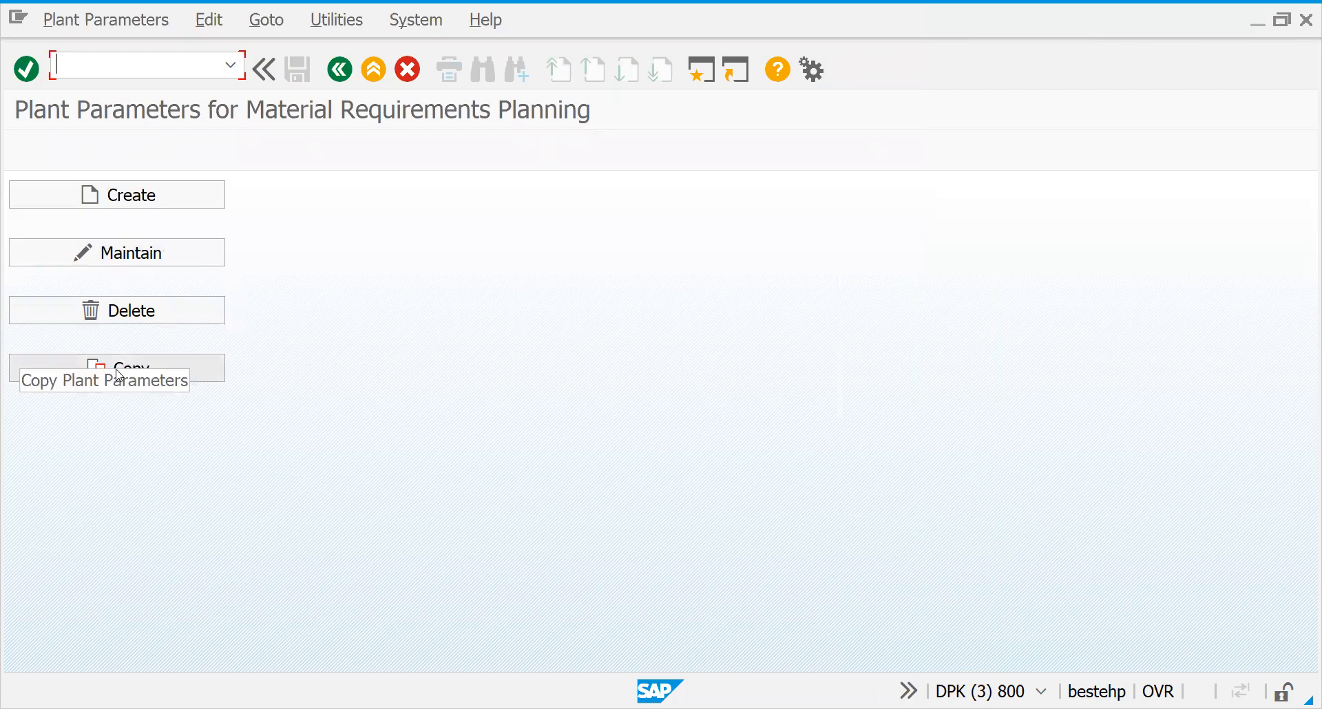
- Try to copy the MRP plant parameters from plant 1000 to plant GS01
click(201, 371)
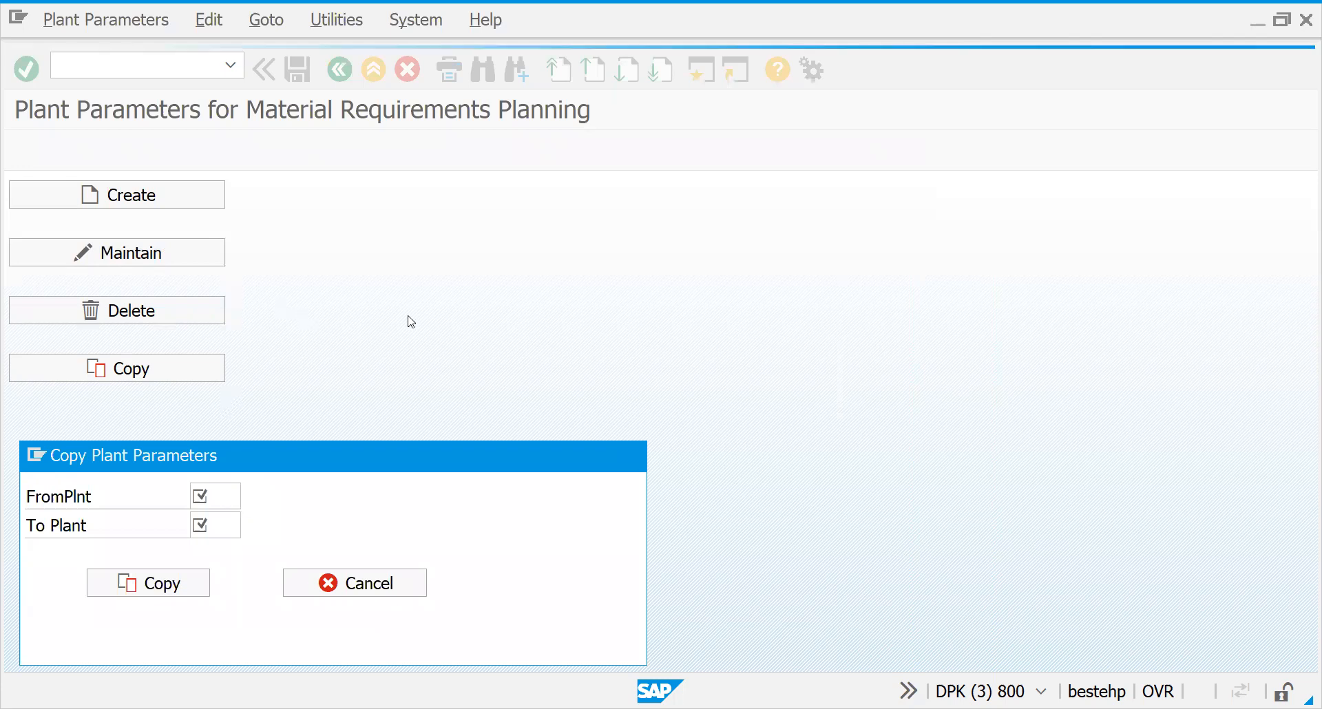
key(F4)
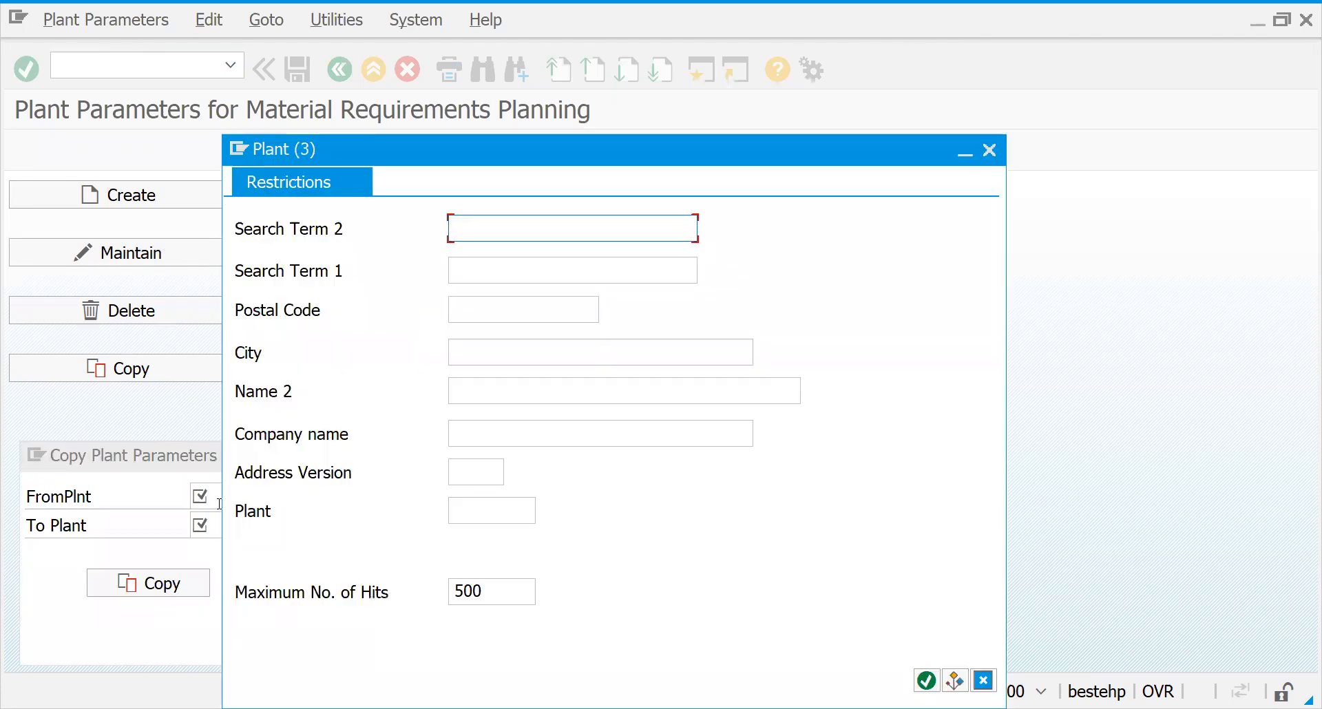
key(Escape)
text(1000)
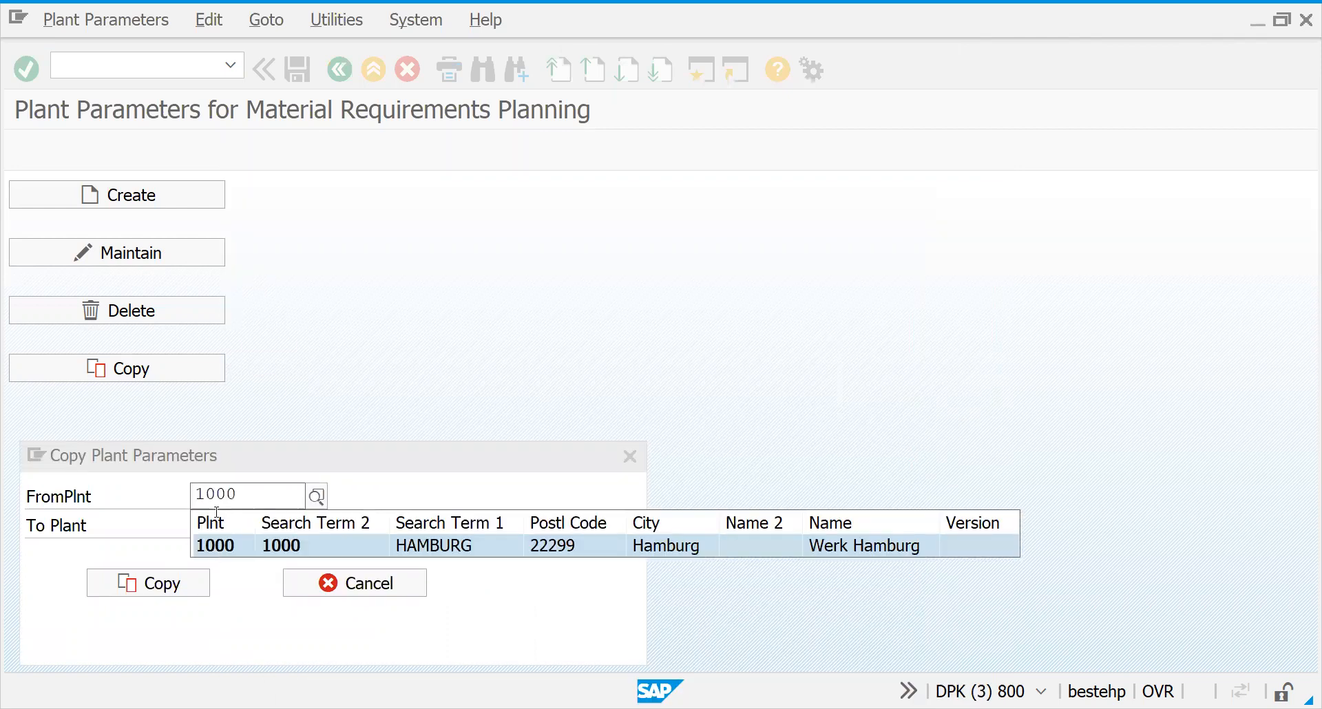
click(217, 514)
text(GS01)
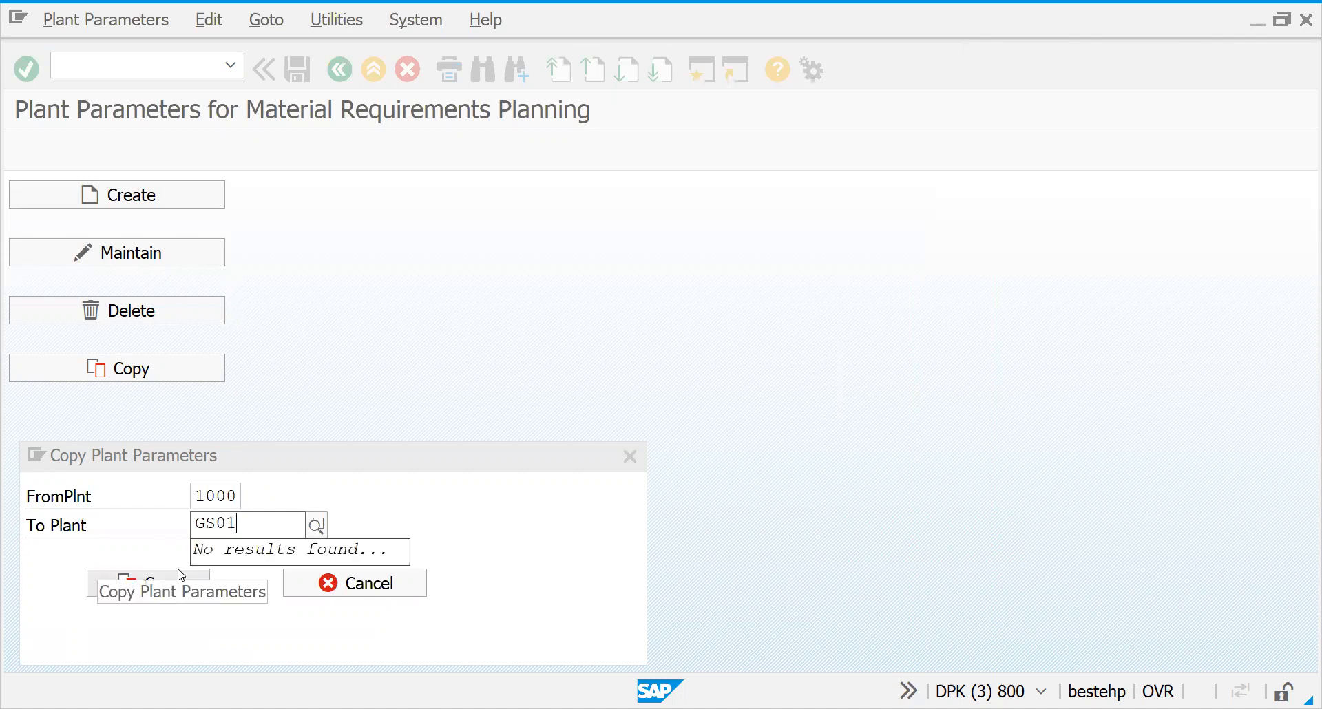
click(181, 586)
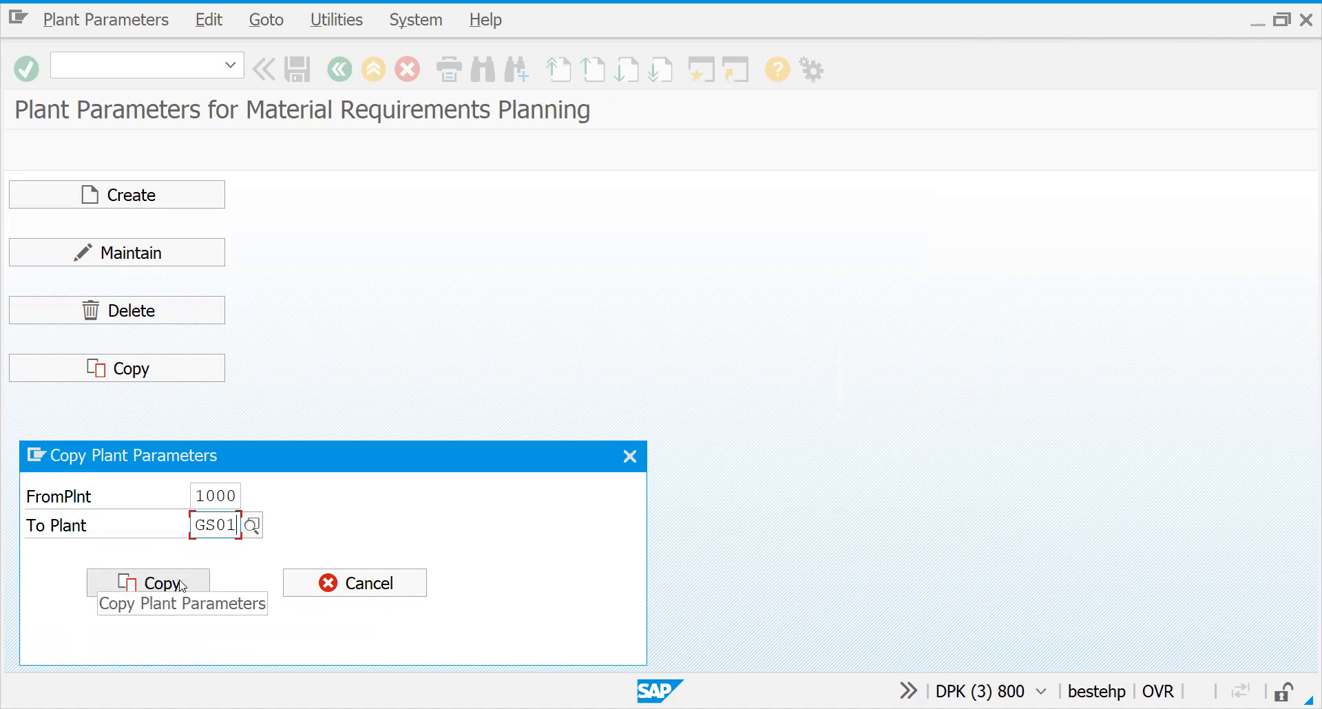
click(181, 586)
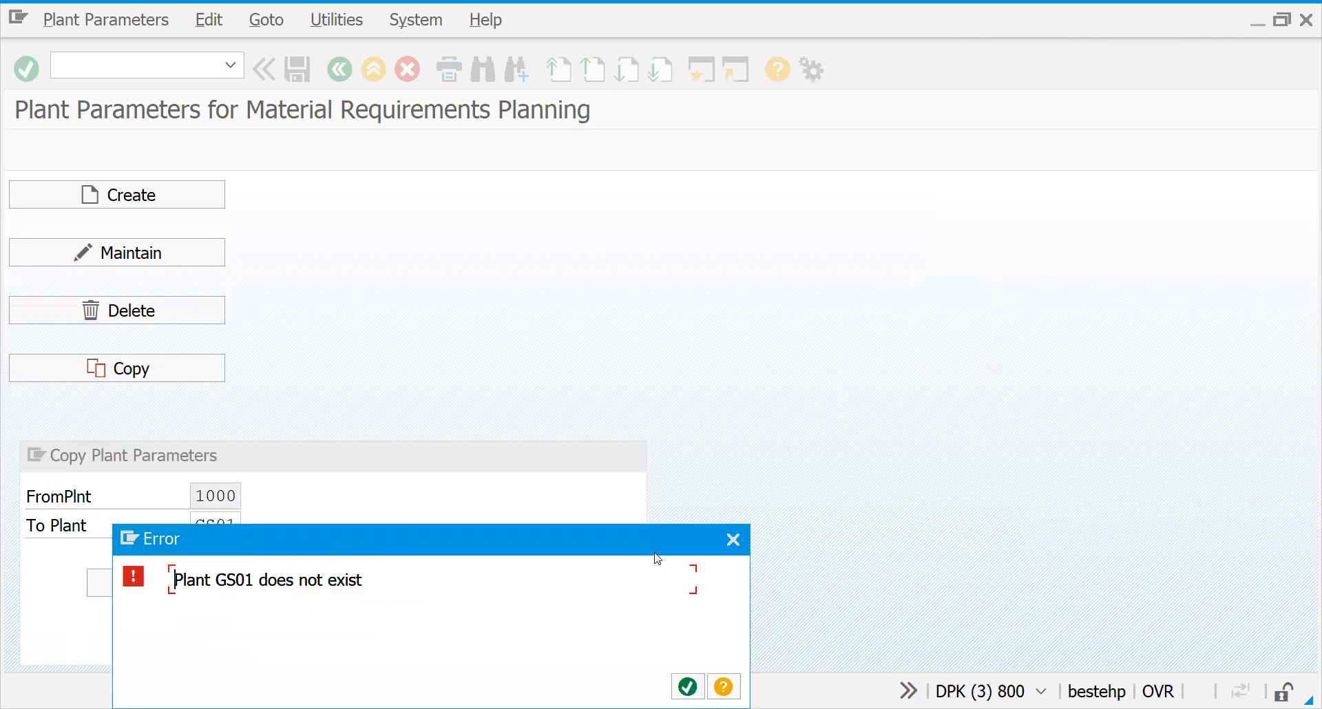
click(733, 541)
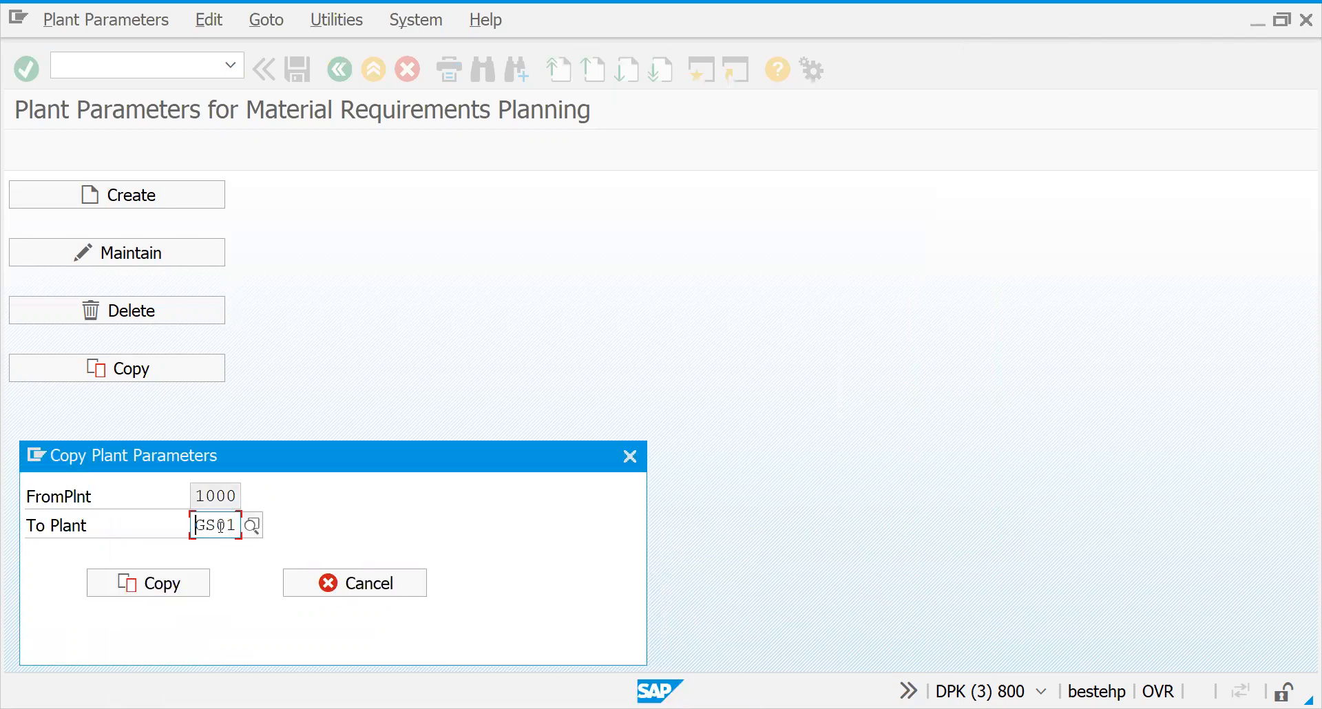
- Change the target plant to GSF1 and copy the plant parameters to it, accepting the proposed customizing request
key(BackSpace)
key(BackSpace)
text(F)
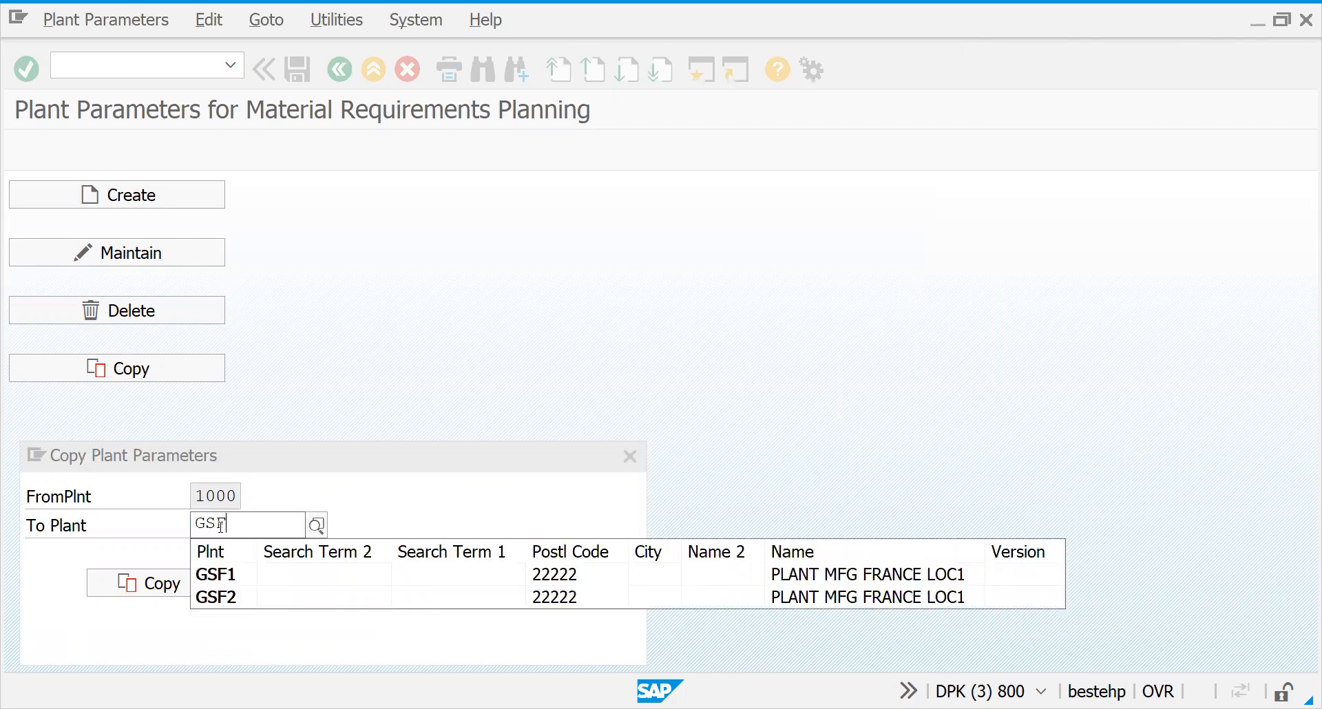
click(212, 576)
click(172, 583)
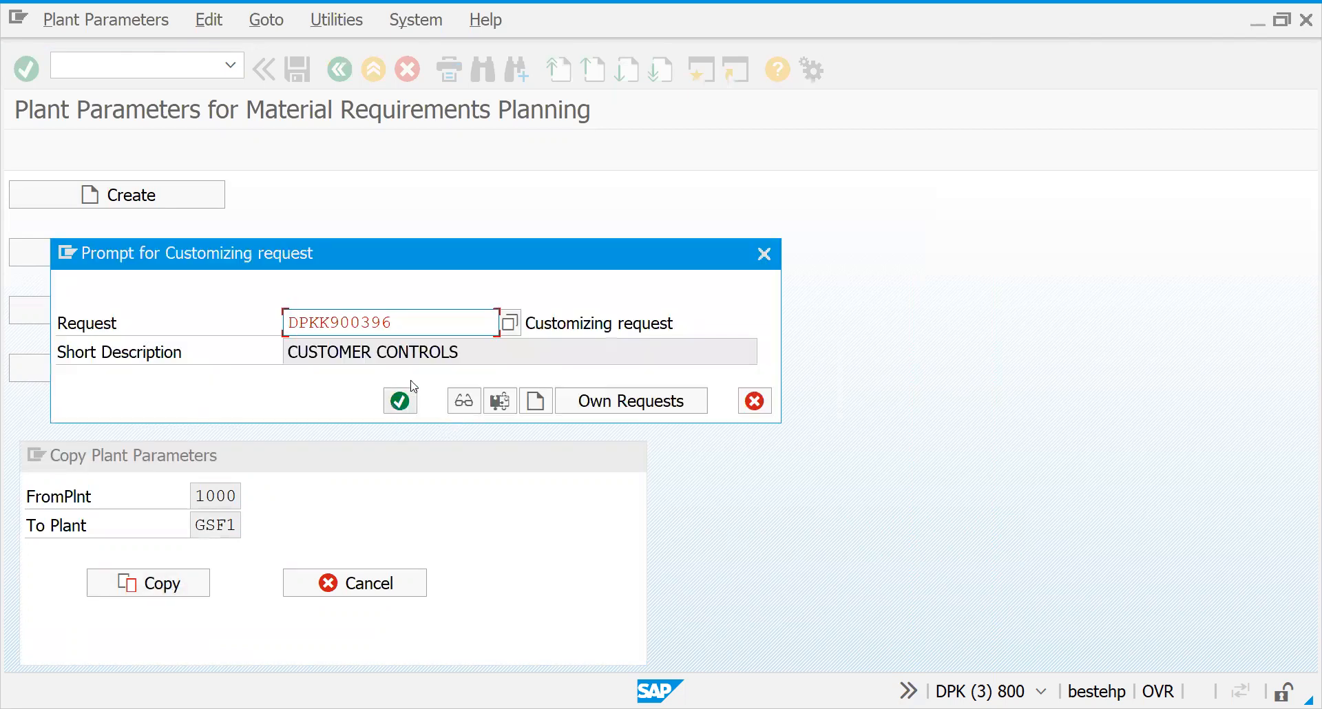
click(408, 404)
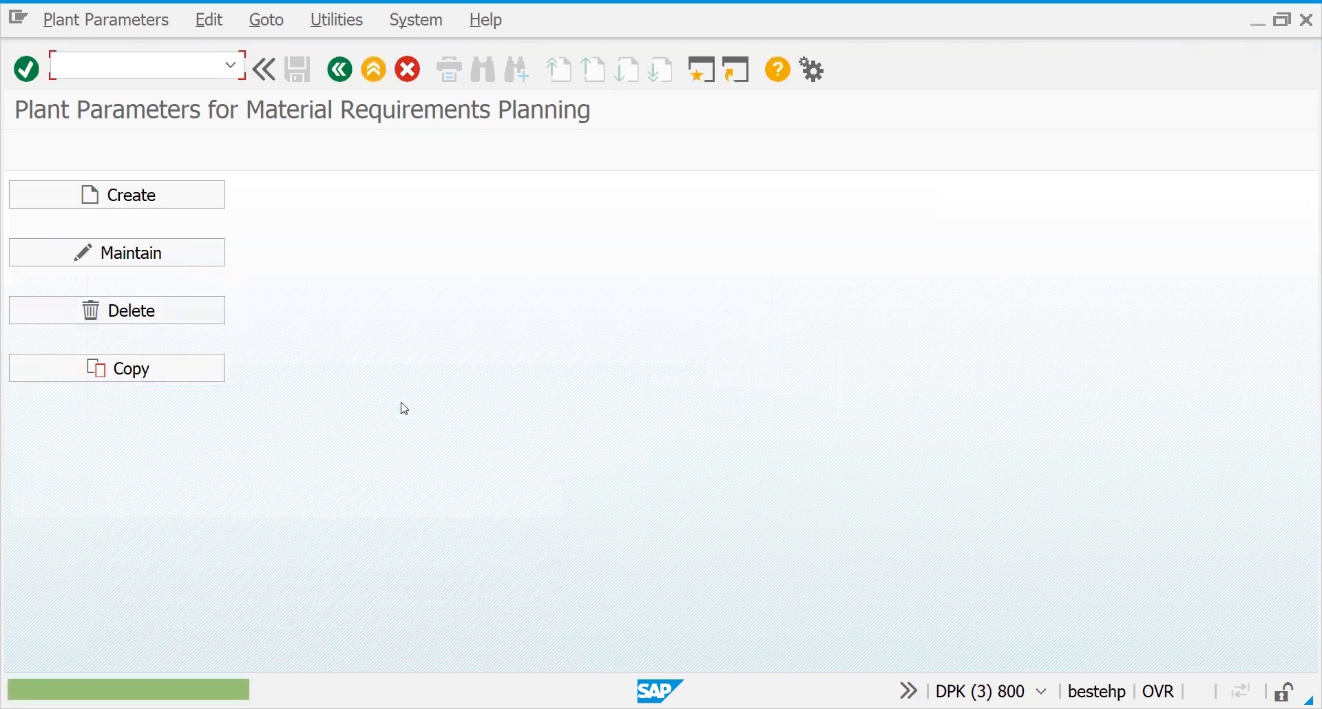
- Open the plant parameters of plant GSF1 for maintenance and go to its MRP controller settings
click(137, 259)
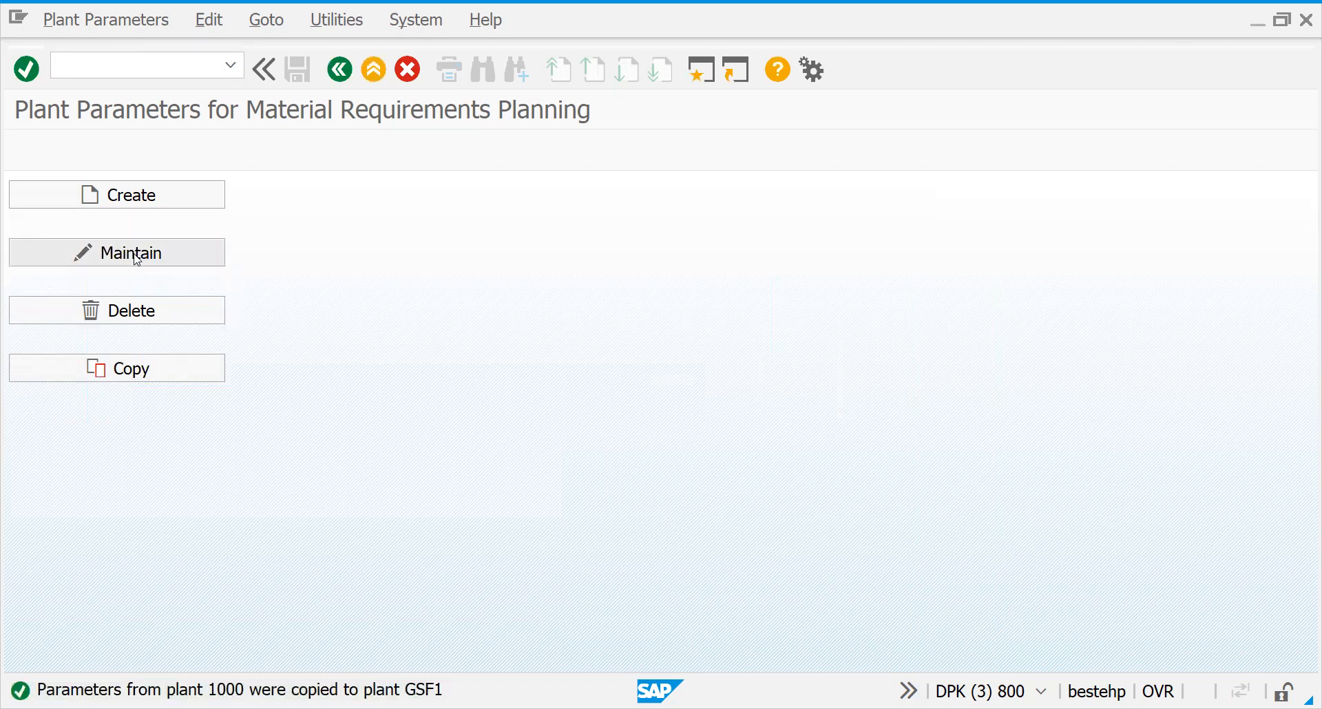
click(199, 527)
key(Return)
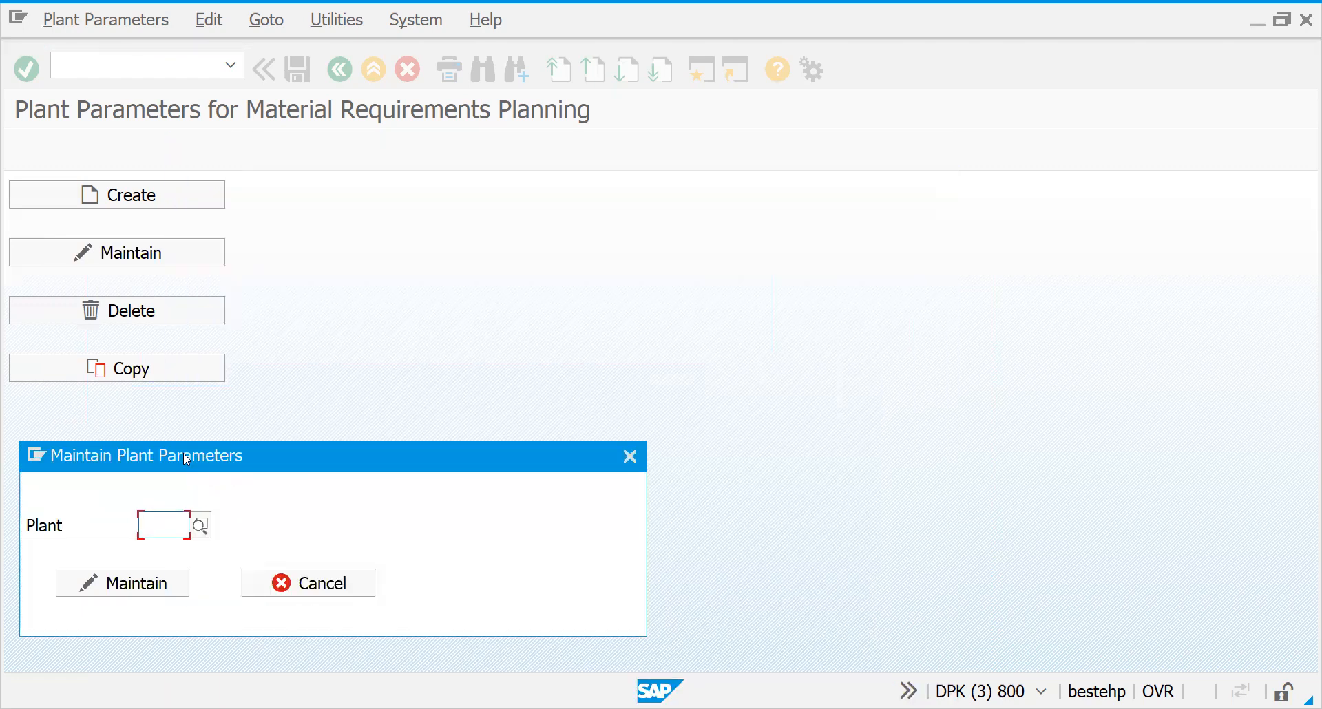
text(GSF1)
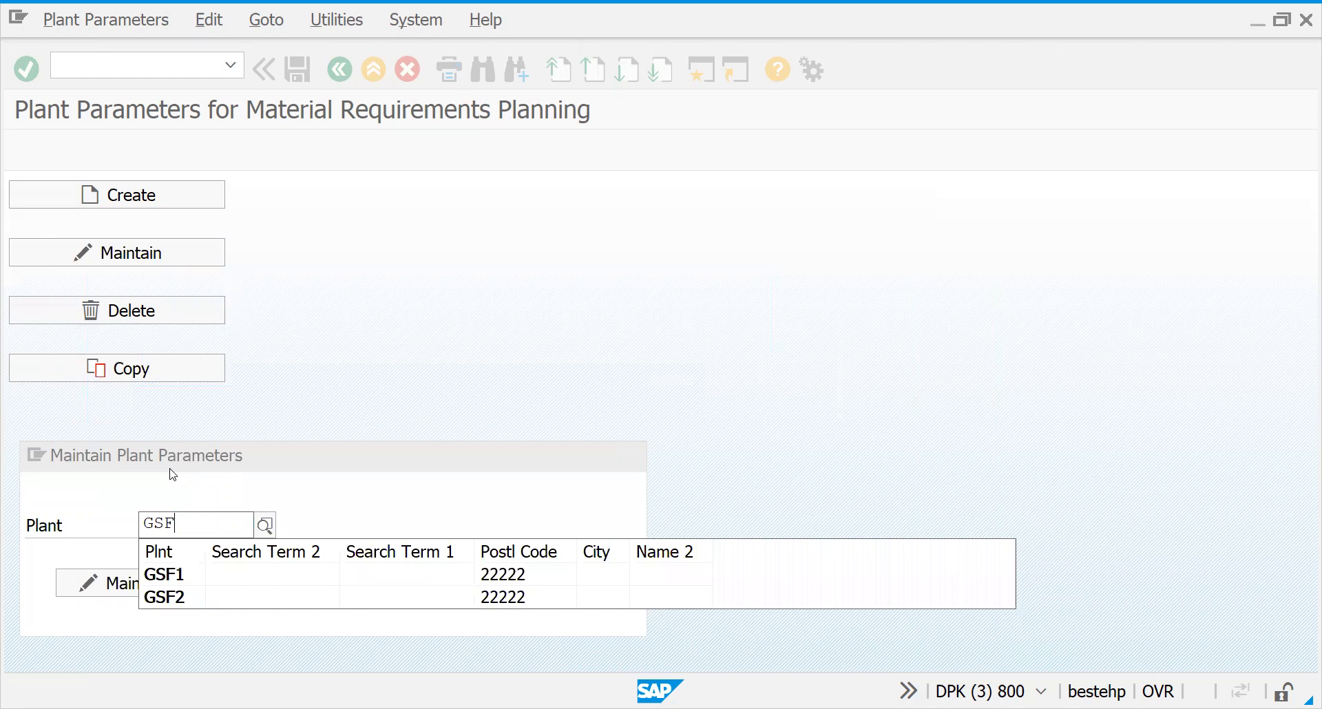
click(143, 583)
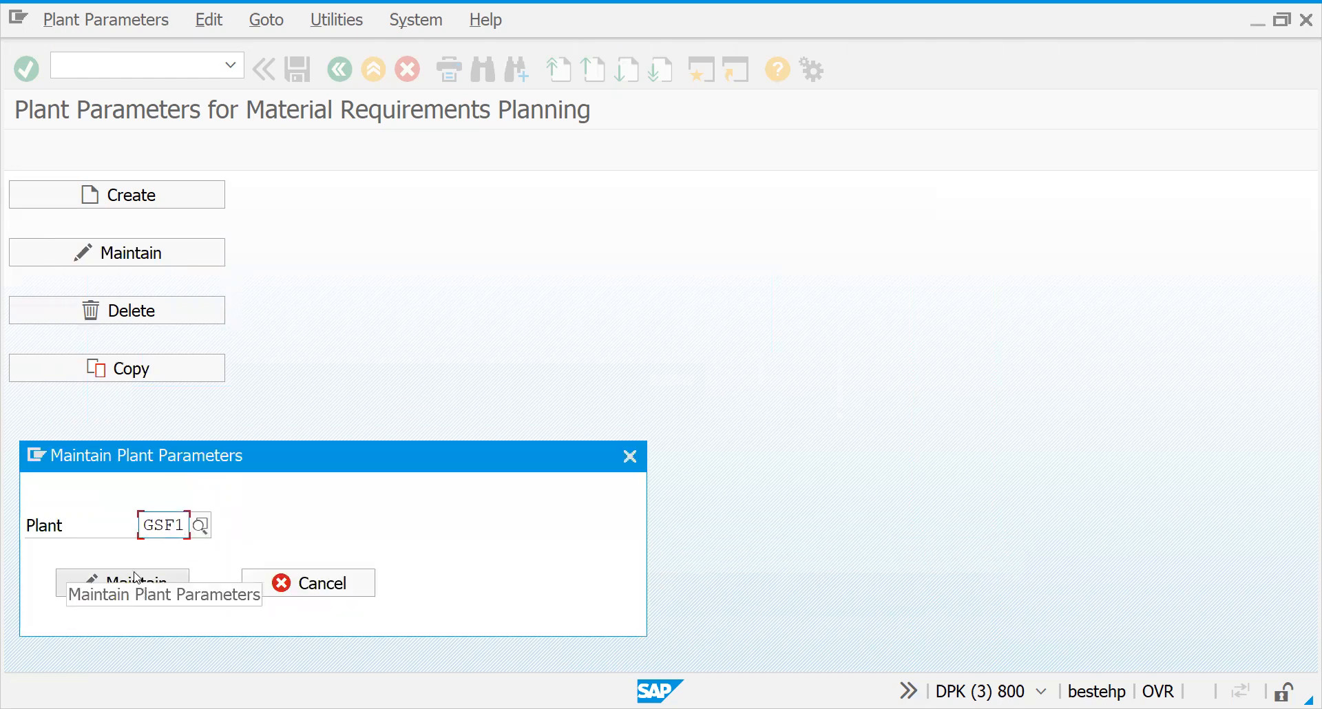
click(141, 588)
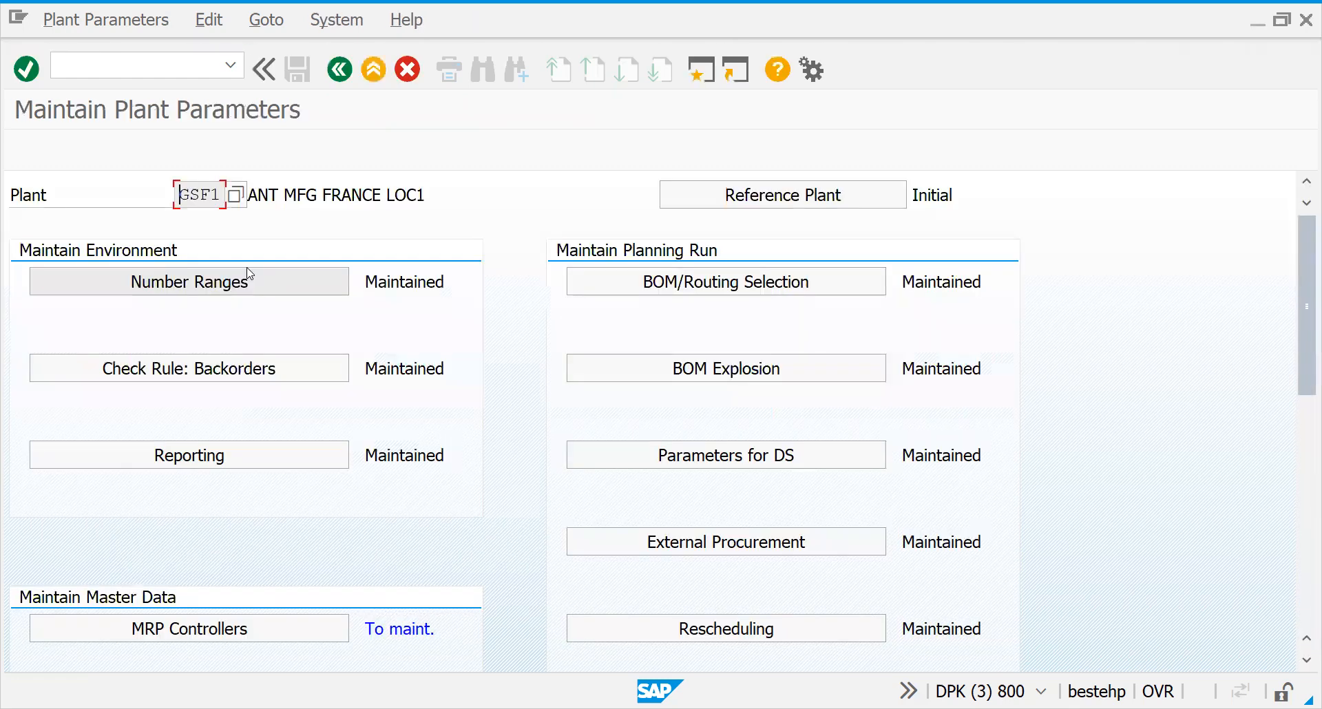
click(215, 631)
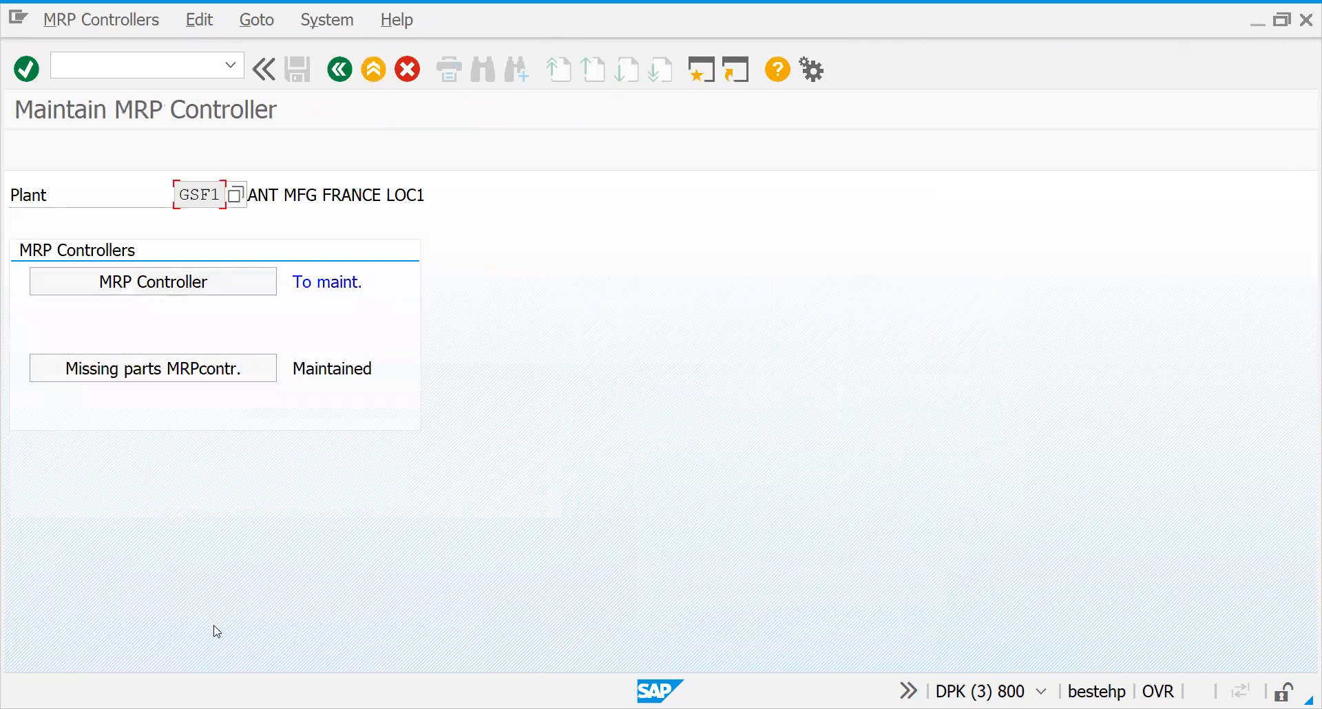
- Add an MRP controller entry FI1 for plant GSF1 and enter the controller's name
click(145, 283)
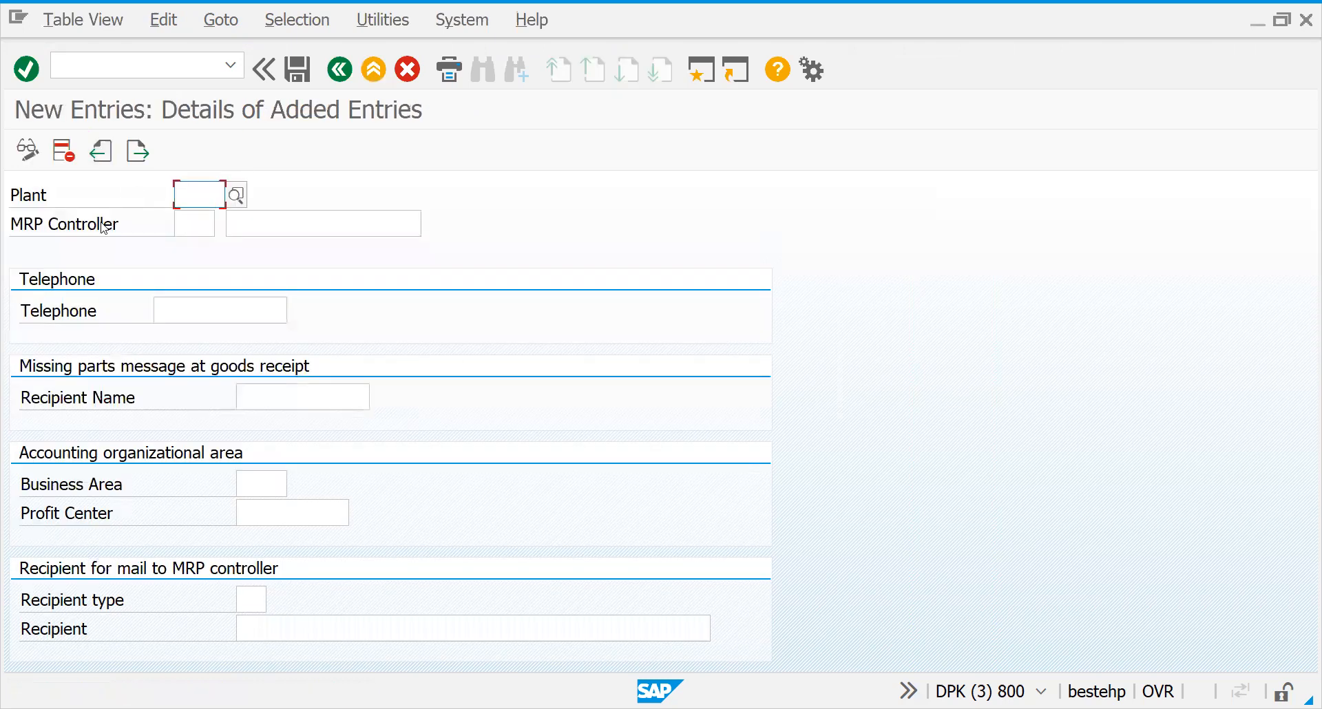
text(GS)
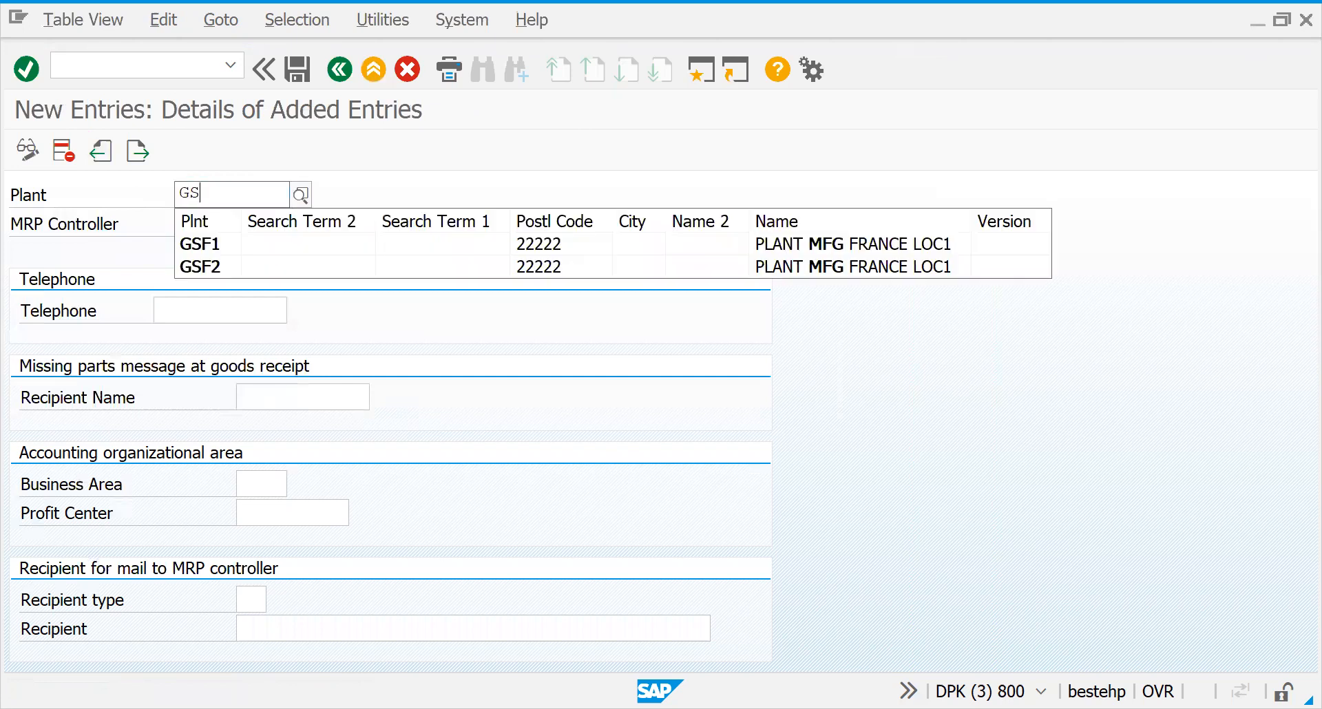
click(219, 250)
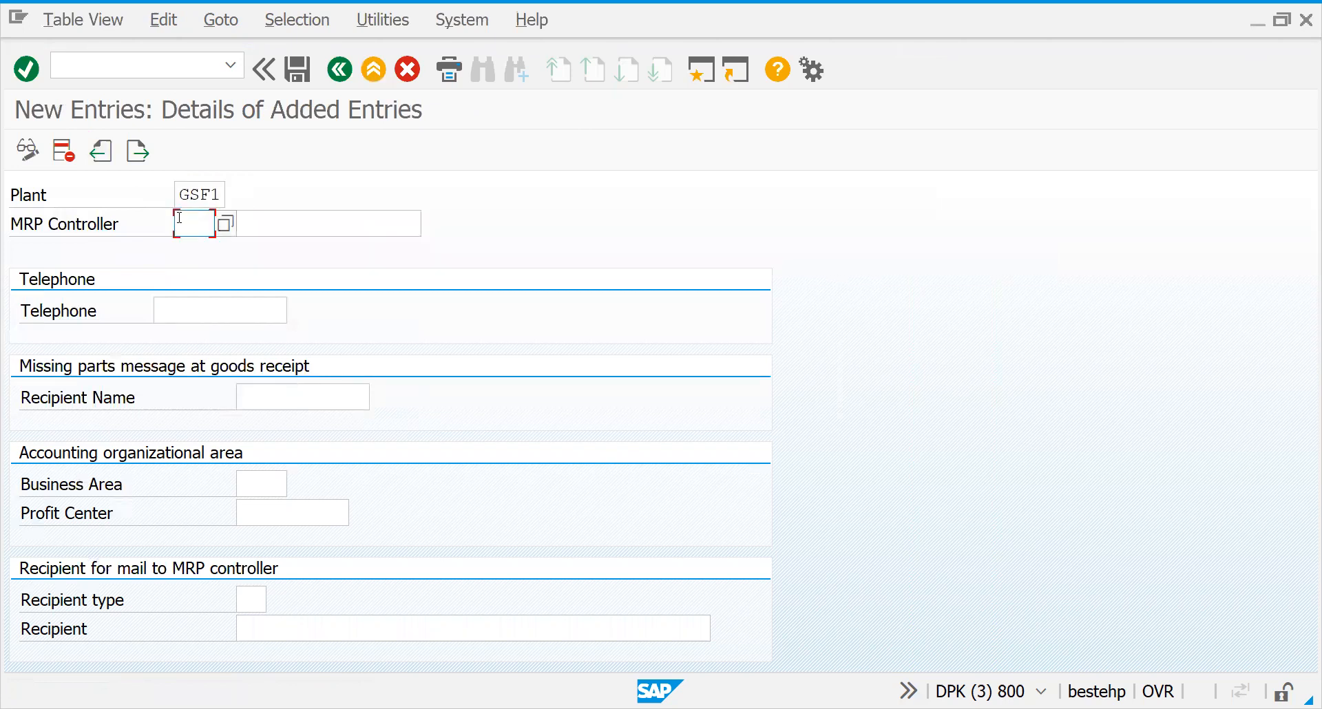
click(228, 225)
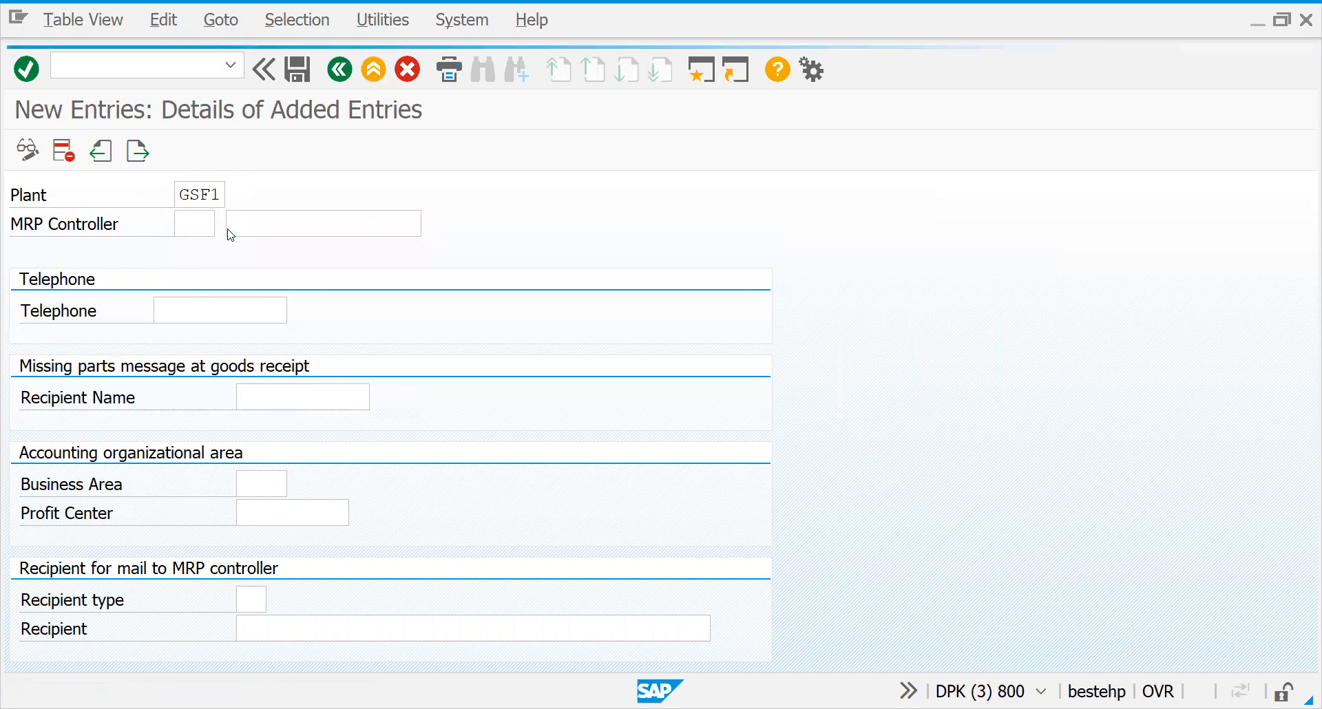
double_click(215, 176)
click(260, 223)
text(RAMESH)
key(Return)
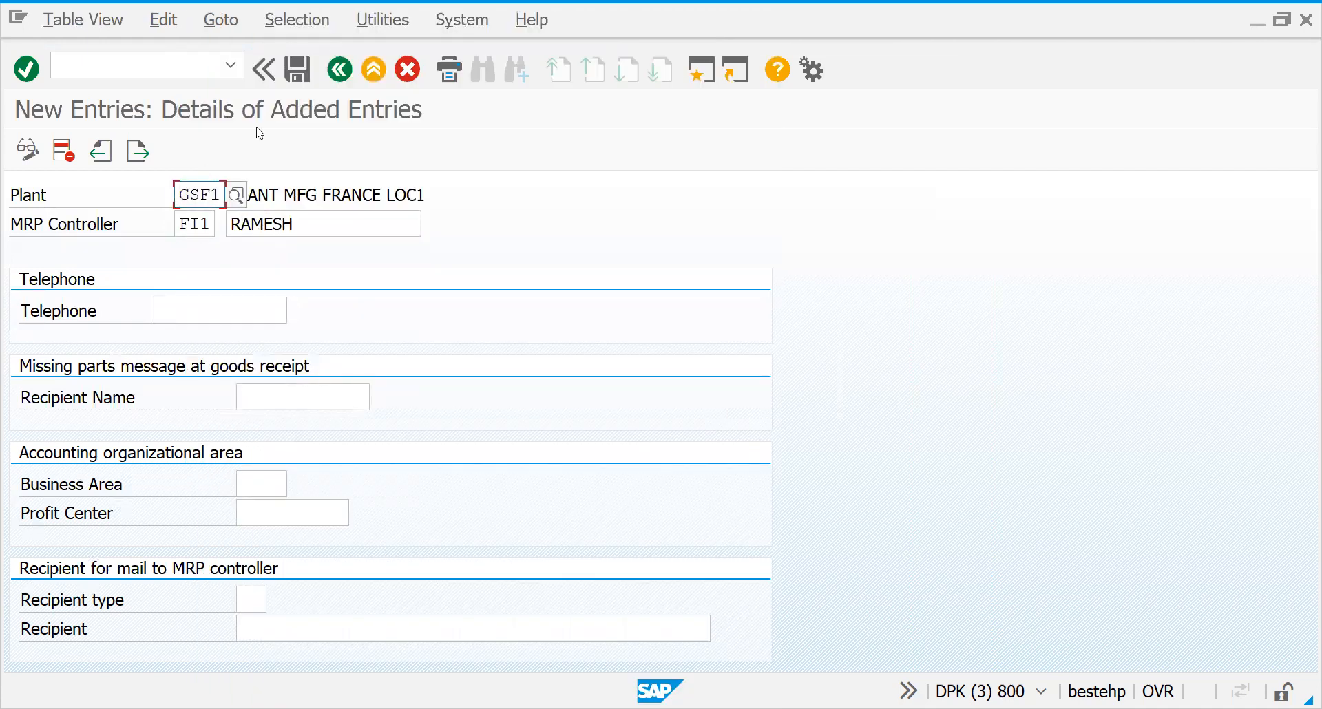
- Save the new MRP controller, accept the proposed customizing request, and leave the plant parameters customizing
click(307, 66)
click(308, 66)
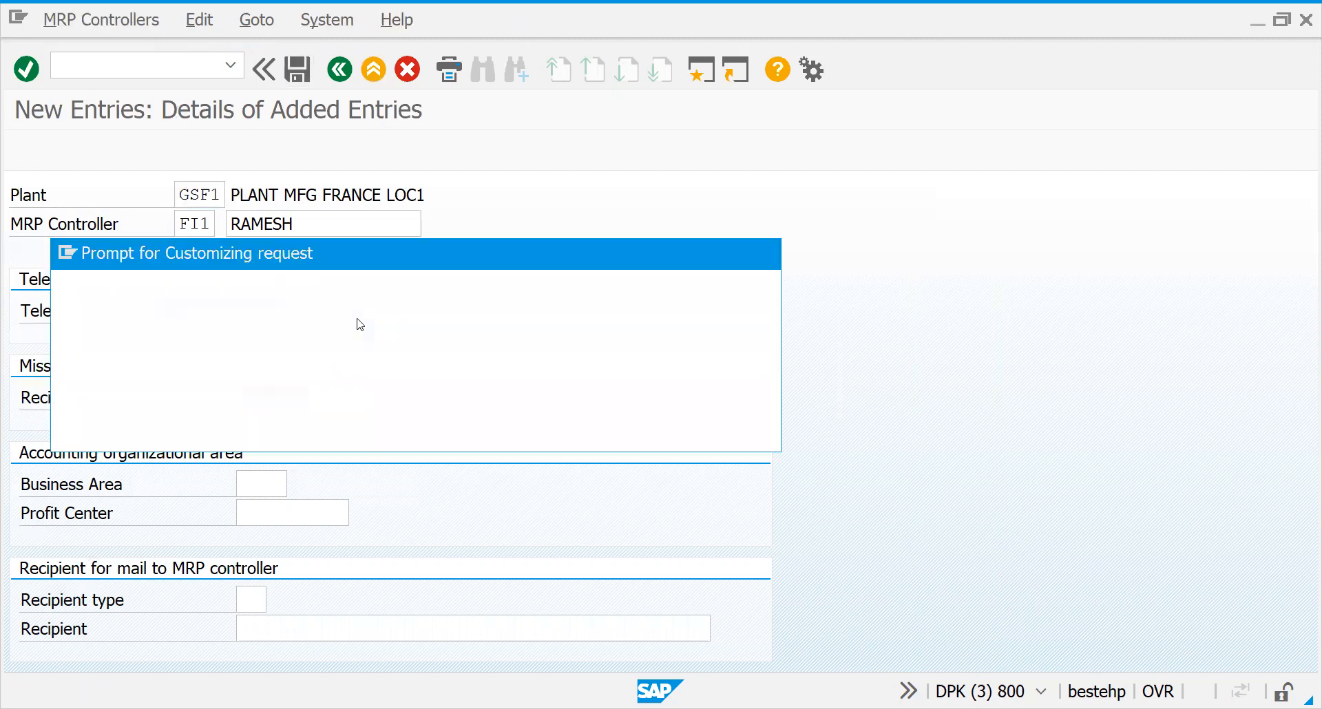
click(372, 429)
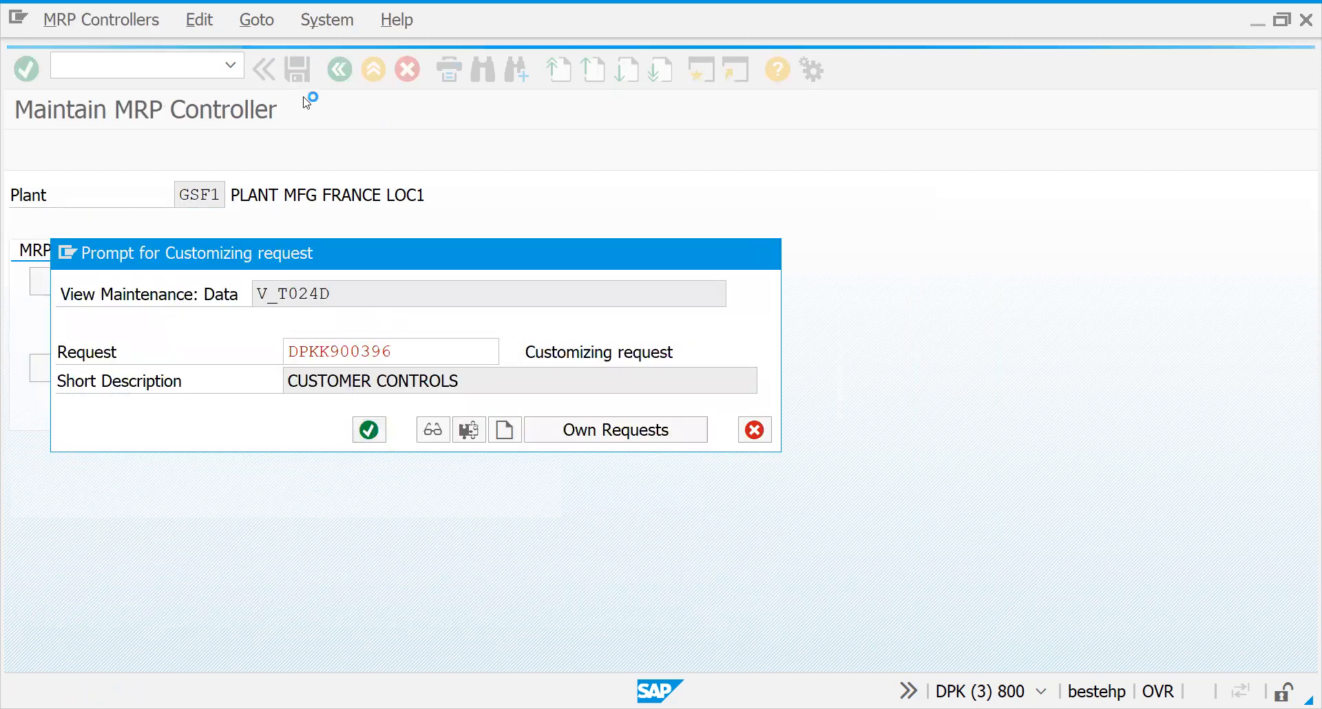
click(339, 69)
click(339, 69)
click(339, 69)
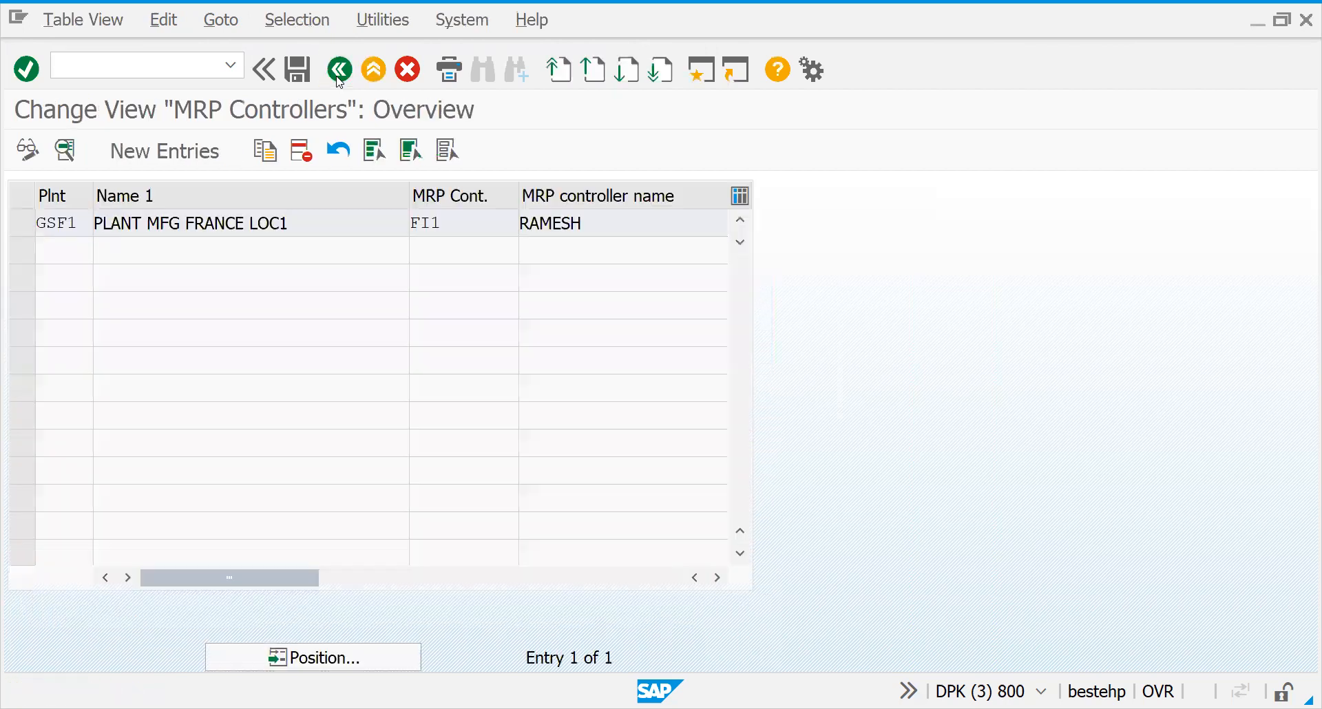
click(338, 69)
click(339, 69)
click(339, 80)
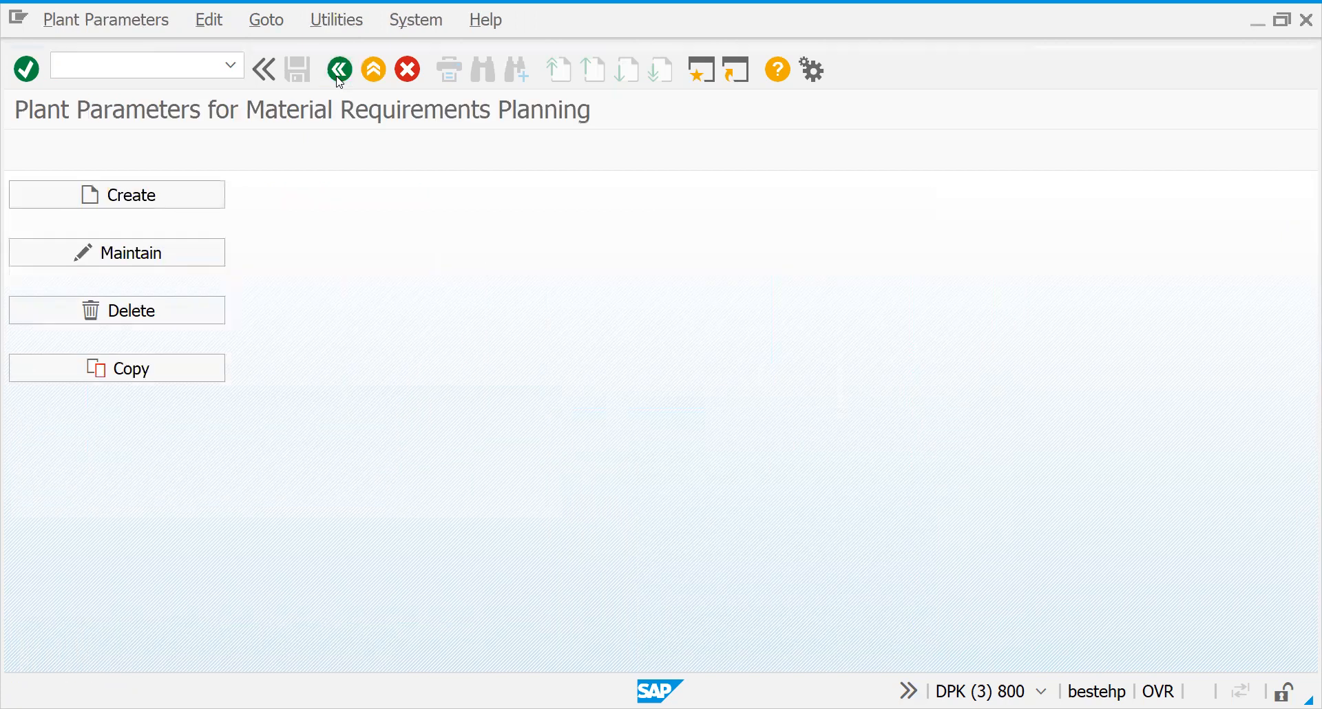
click(340, 80)
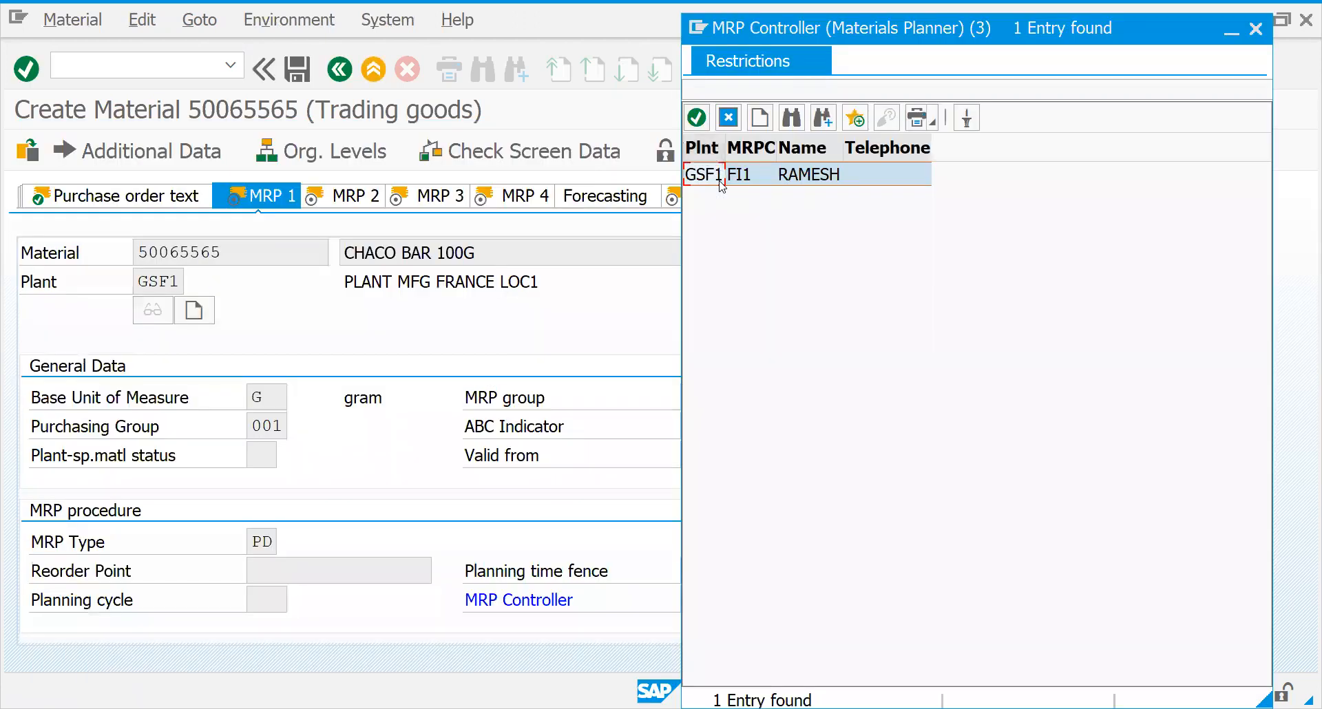
- Assign MRP controller FI1 to the CHACO BAR 100G material
double_click(721, 180)
key(Tab)
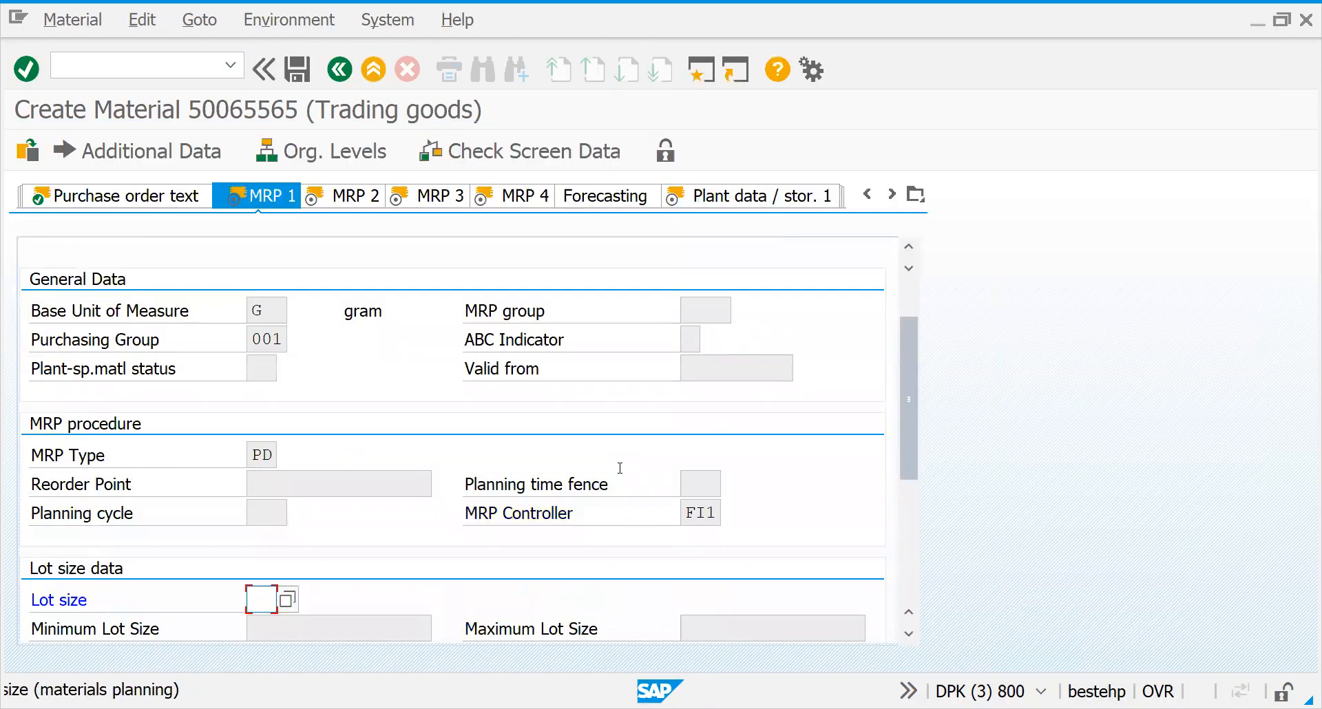
- Try lot sizes FX (Fixed order quantity) and WB (Weekly lot size) for the material
click(286, 602)
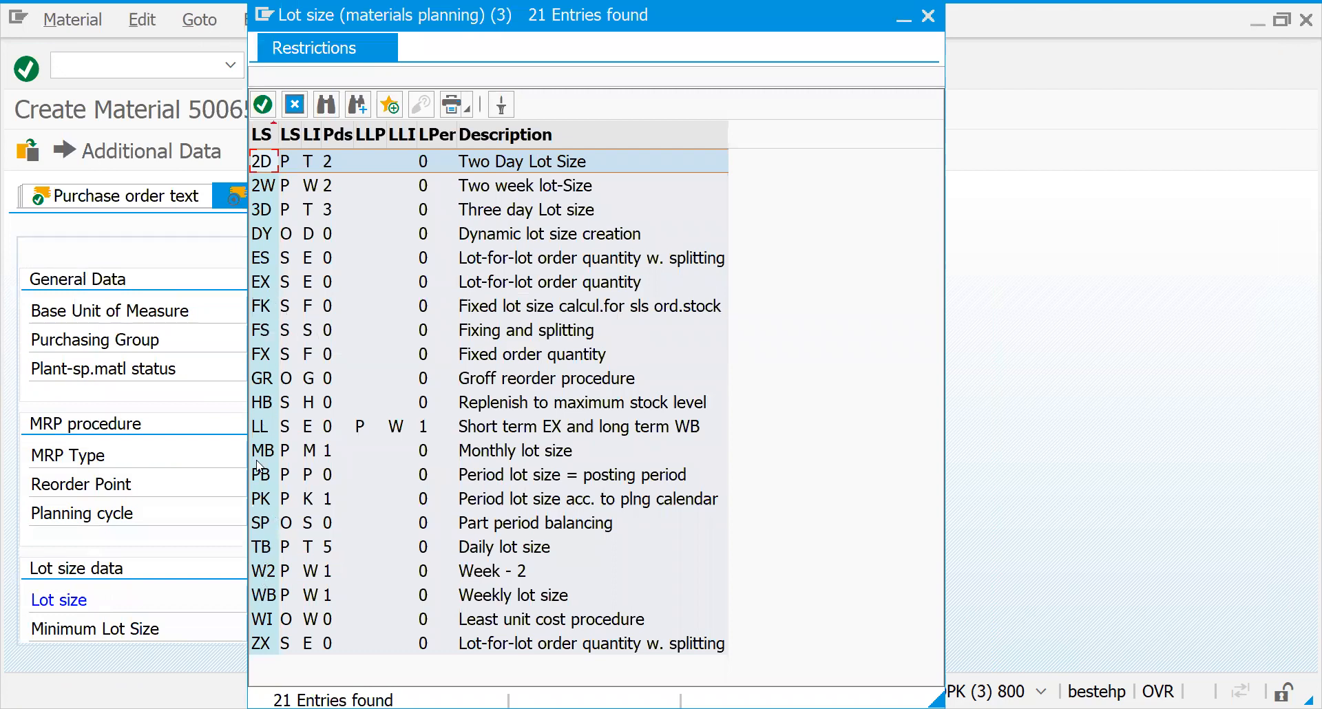
click(273, 354)
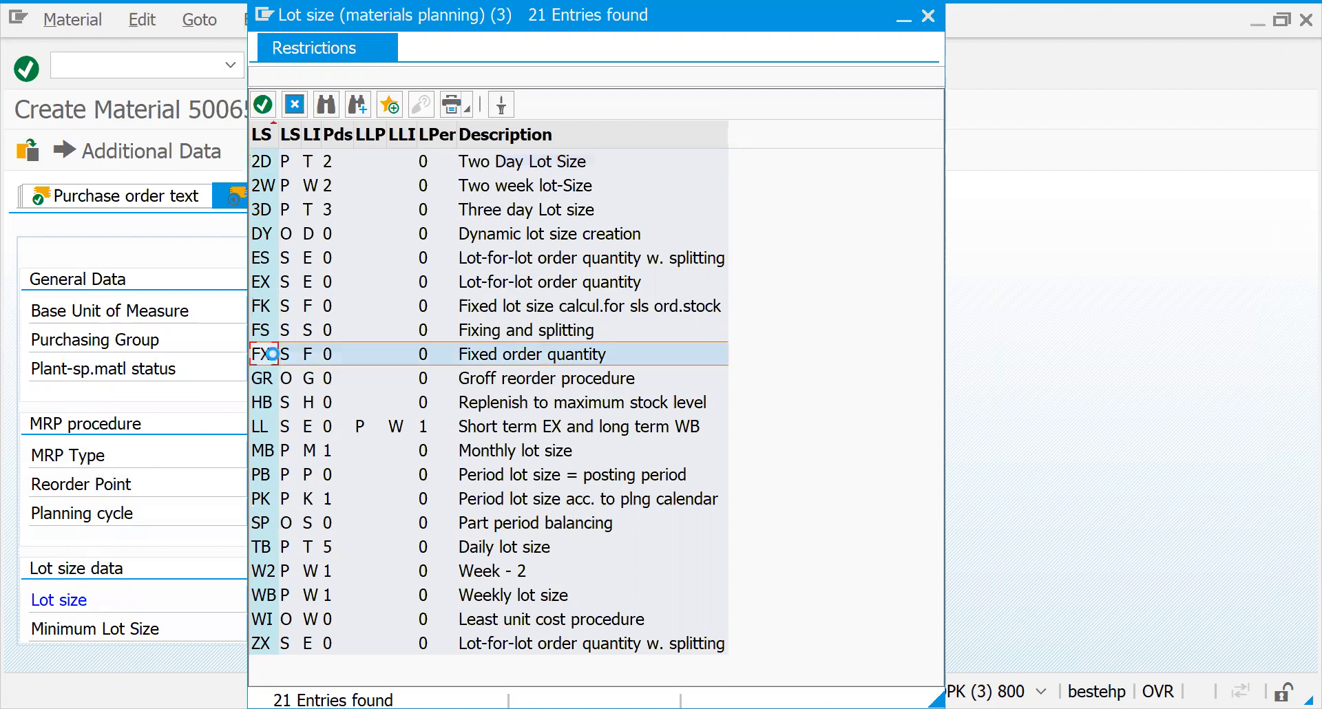
click(272, 354)
key(Return)
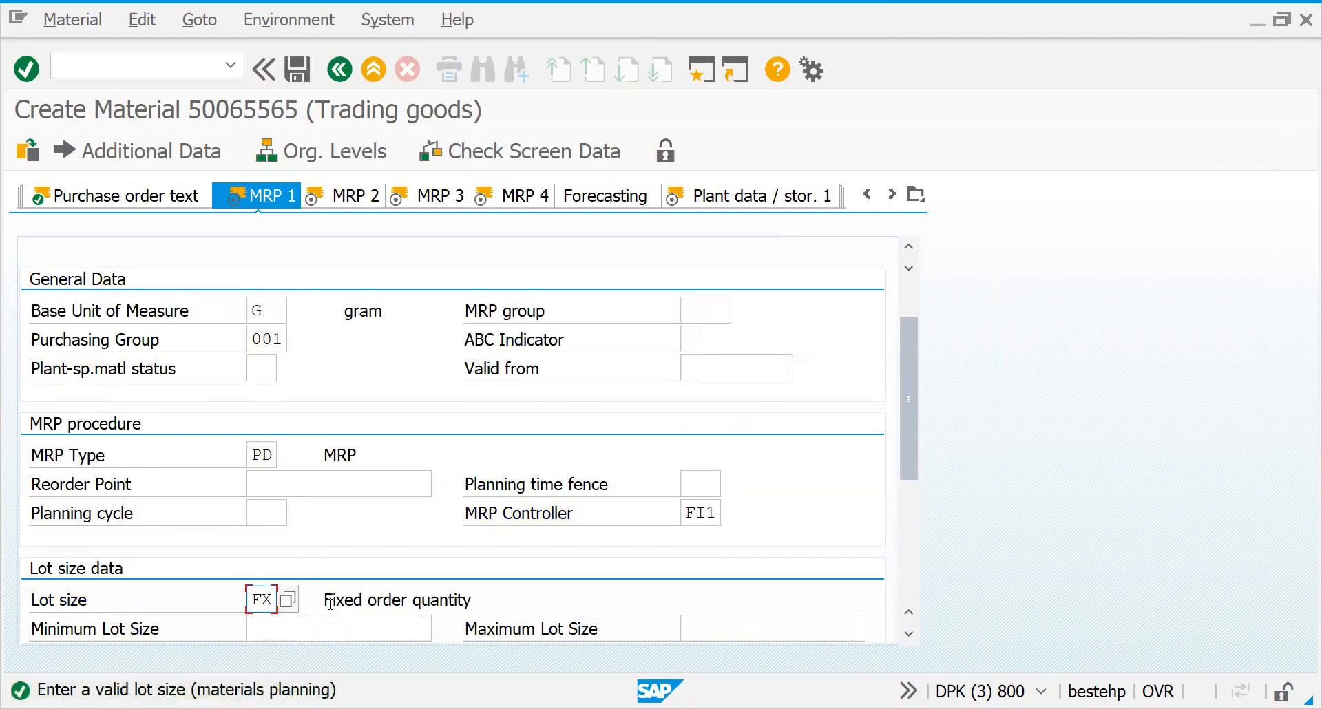
click(296, 601)
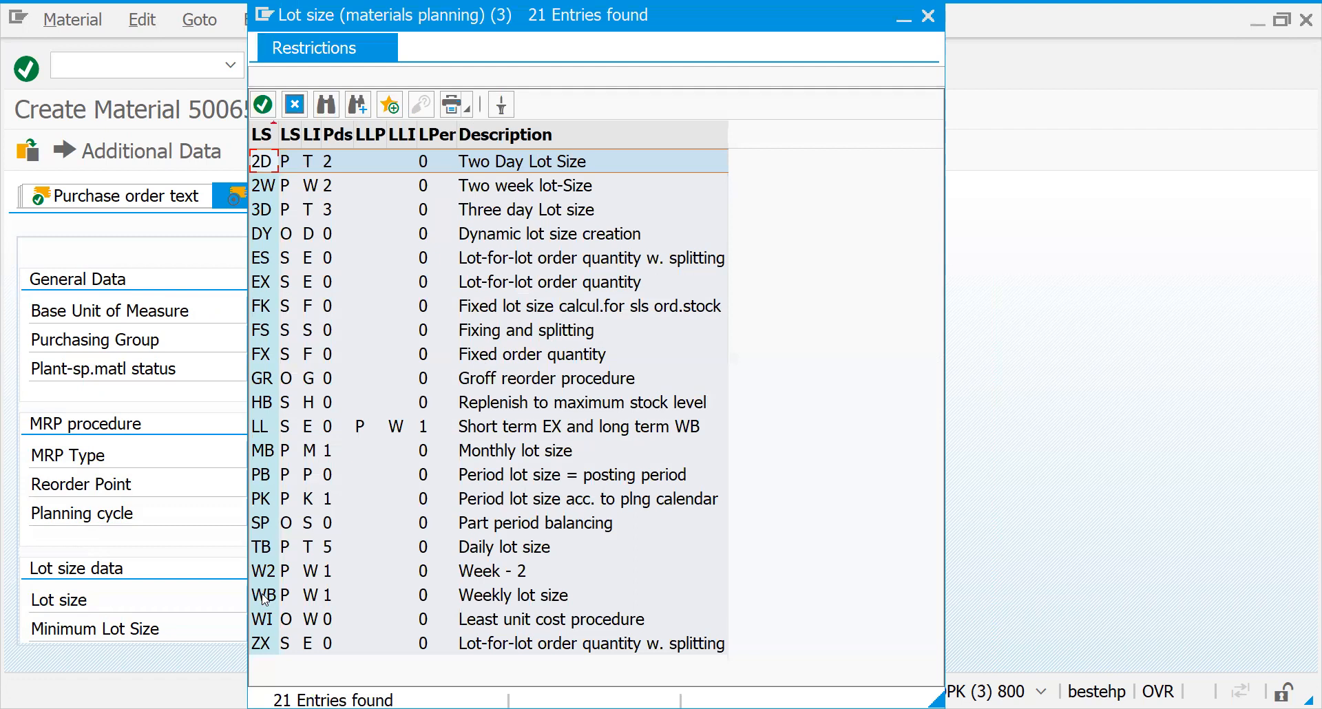
click(263, 600)
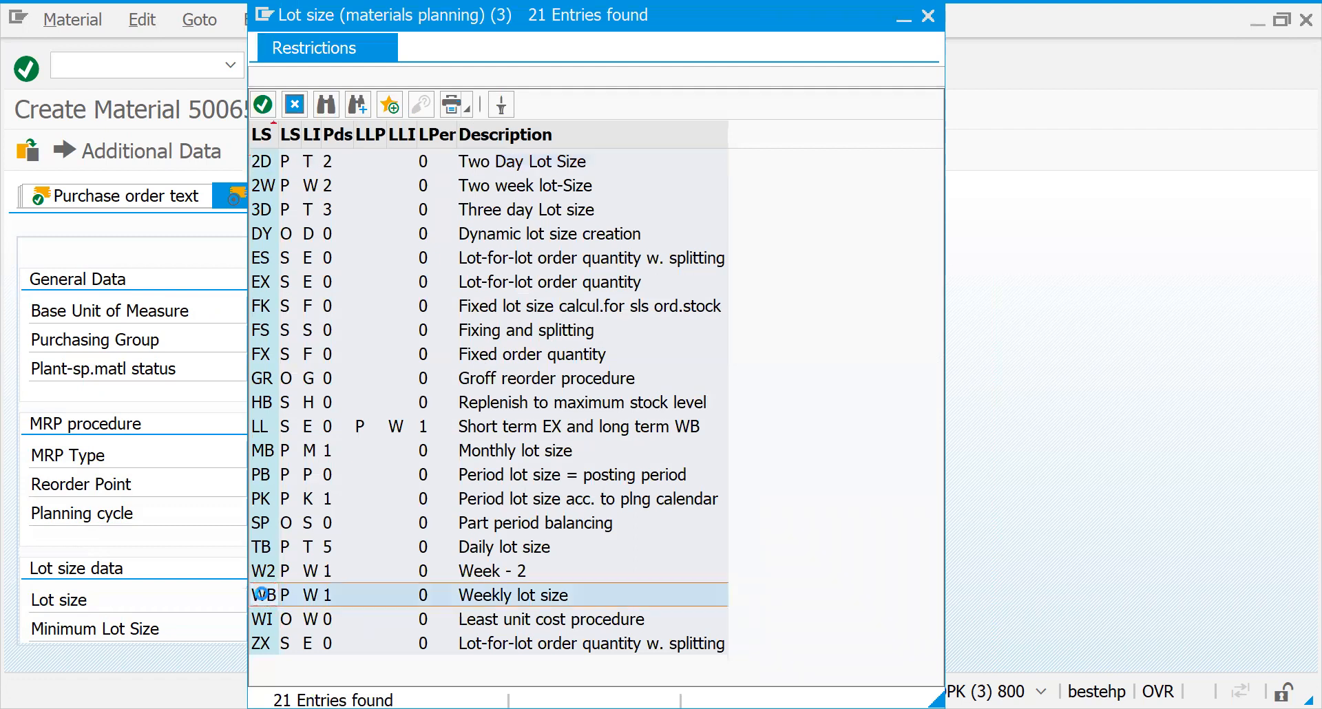
- Set the material's lot size to EX (Lot-for-lot order quantity) and continue to the MRP 2 view
double_click(455, 586)
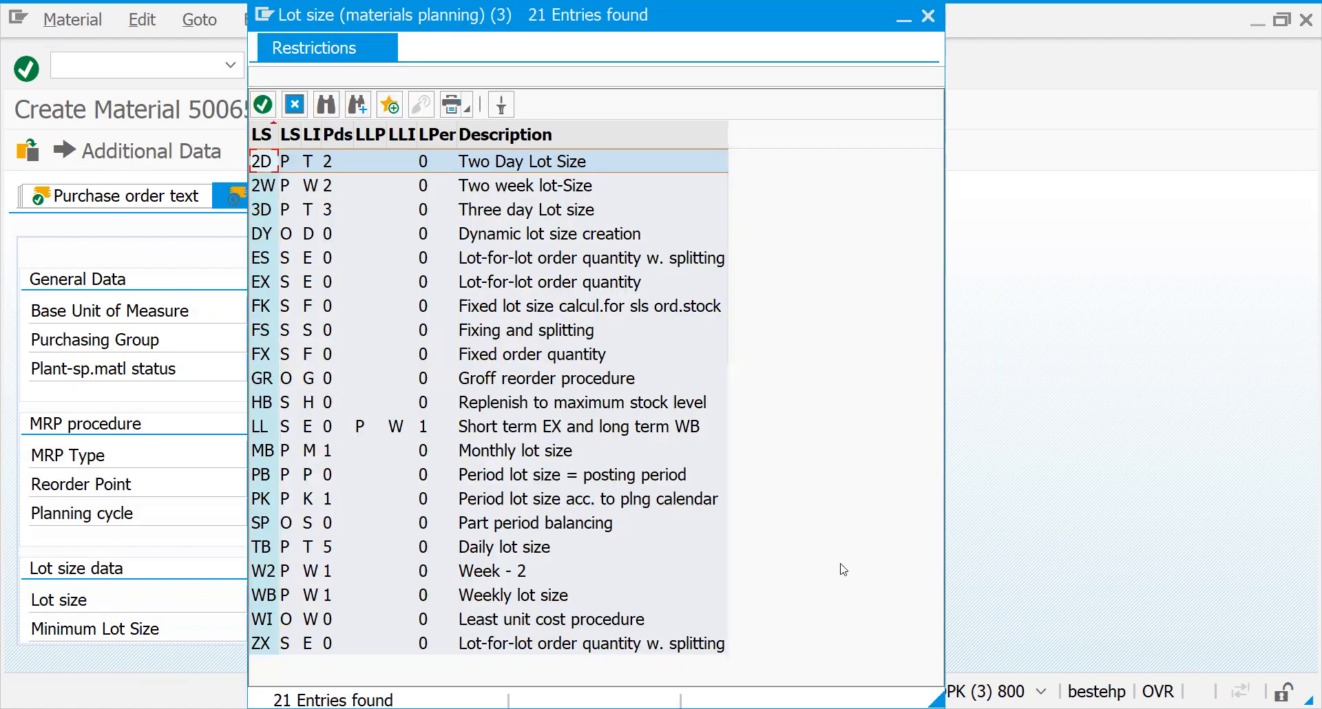
double_click(272, 285)
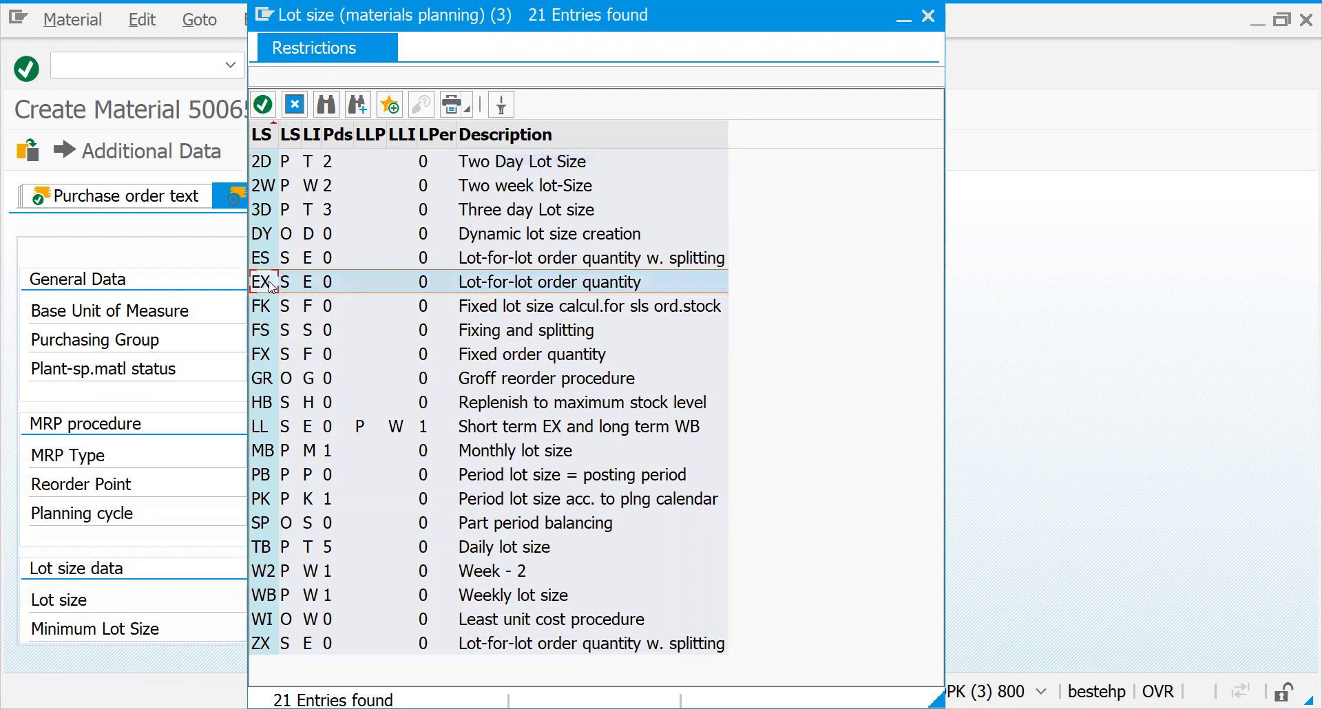
key(Return)
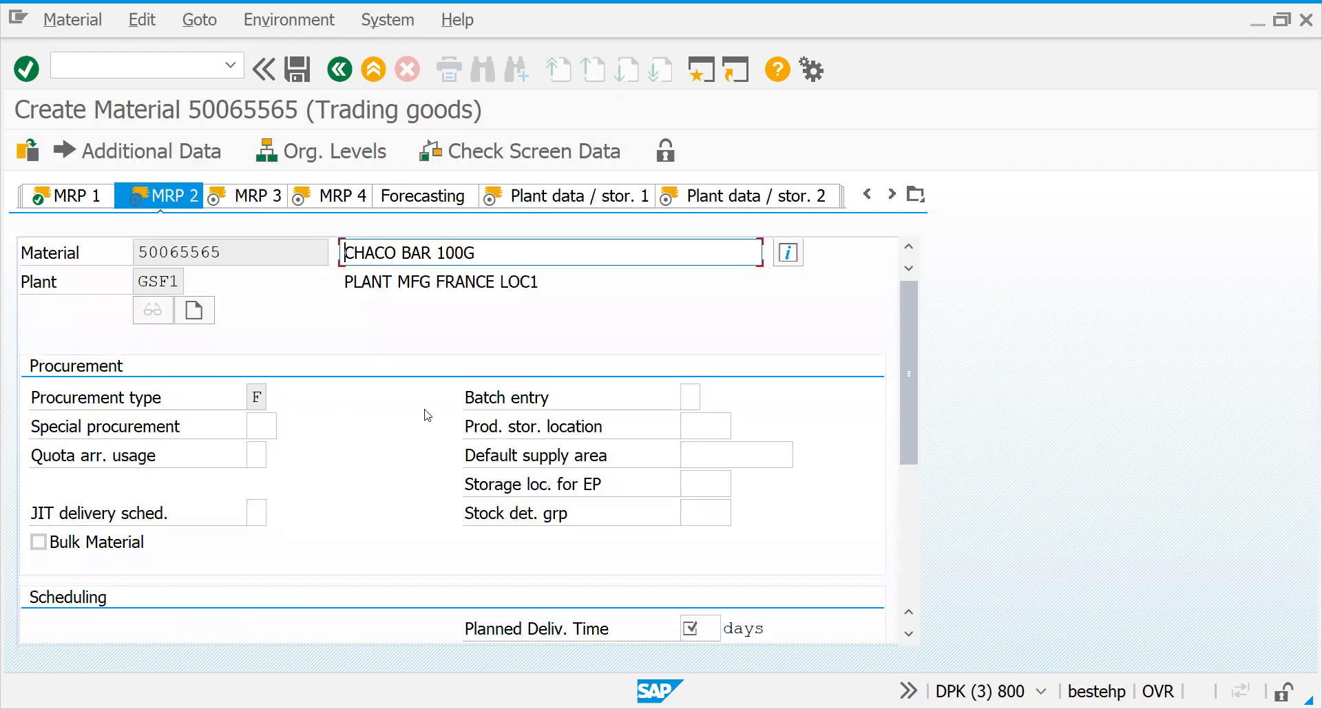
- Set the planned delivery time to 1 day in the scheduling data
click(260, 422)
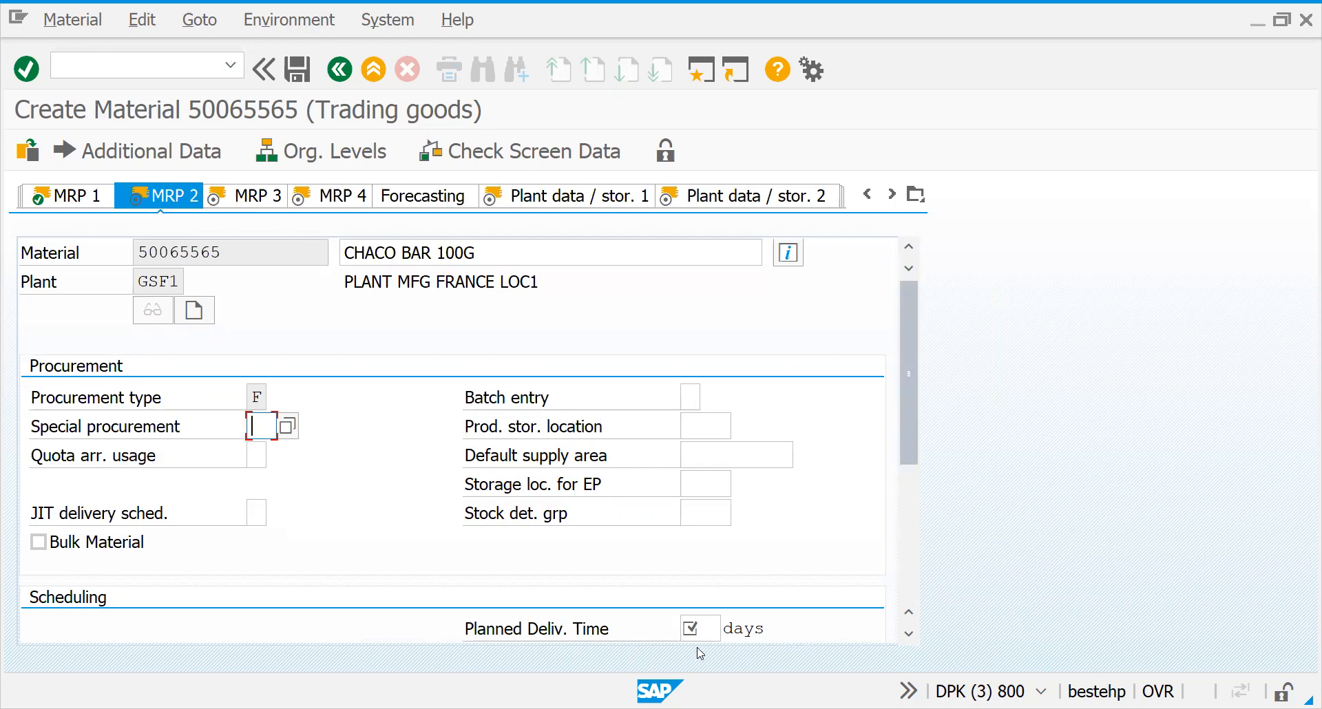
click(711, 627)
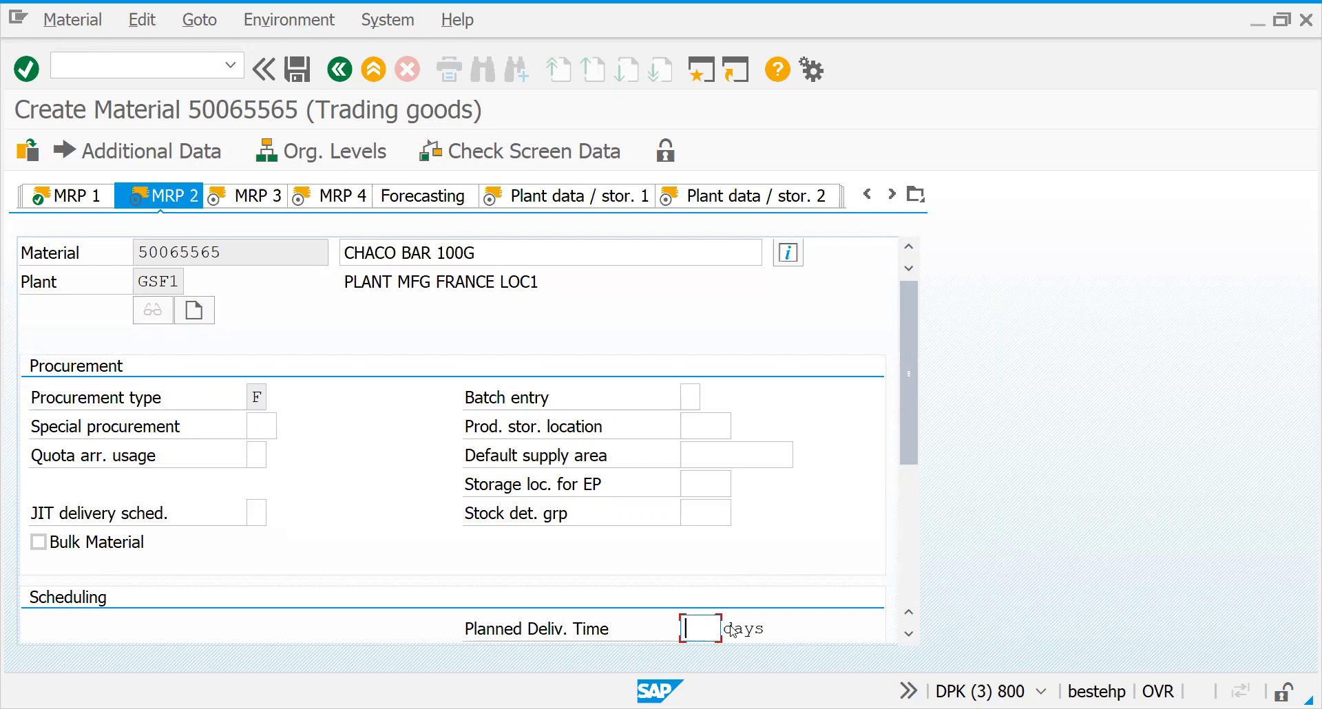
text(1)
- Set the scheduling margin key to 003 and continue to the MRP 3 view
scroll(909, 549, down, 1)
scroll(909, 549, down, 3)
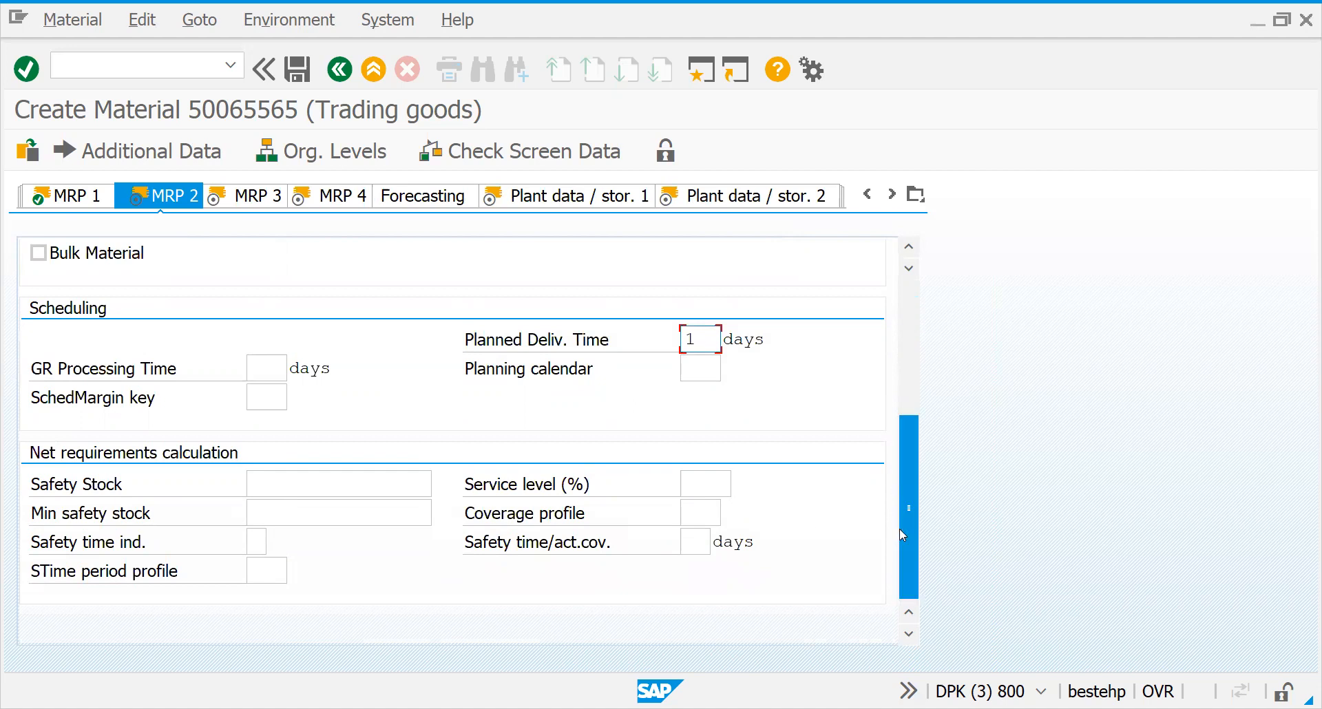
mouse_move(903, 530)
mouse_down()
mouse_move(905, 398)
mouse_move(903, 523)
mouse_up()
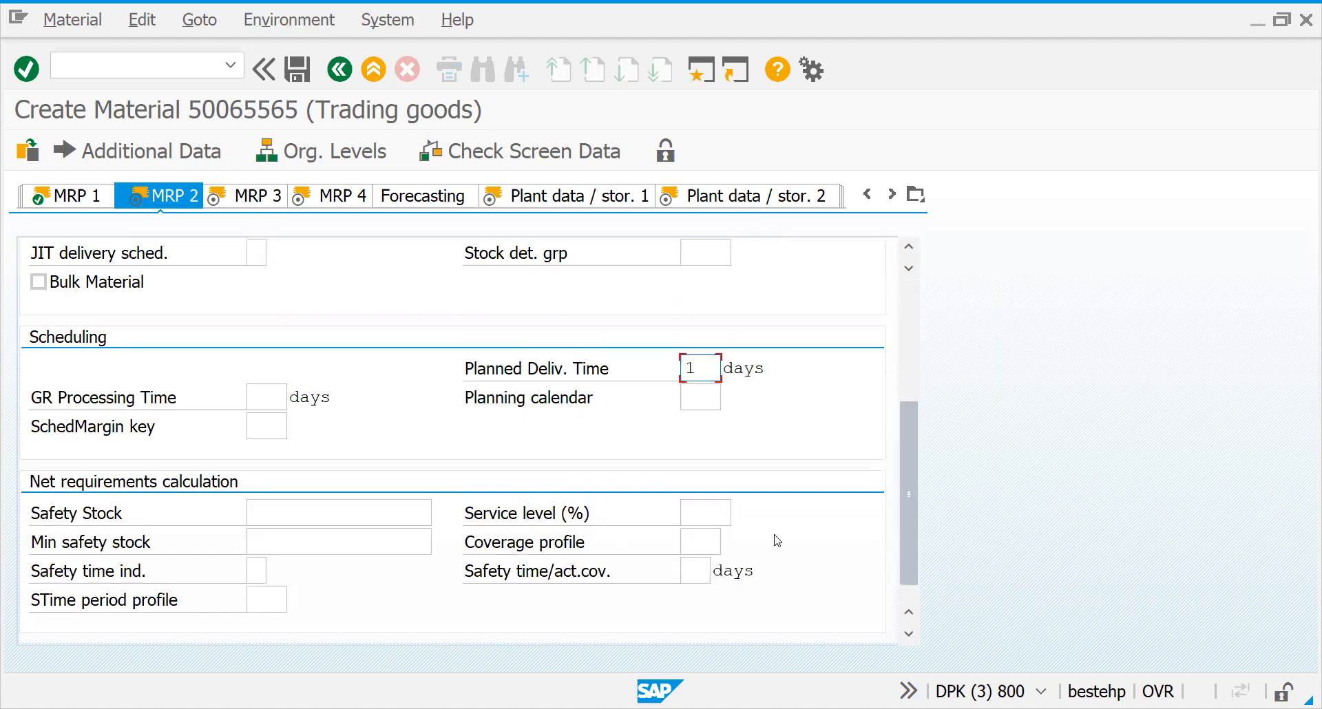
click(397, 520)
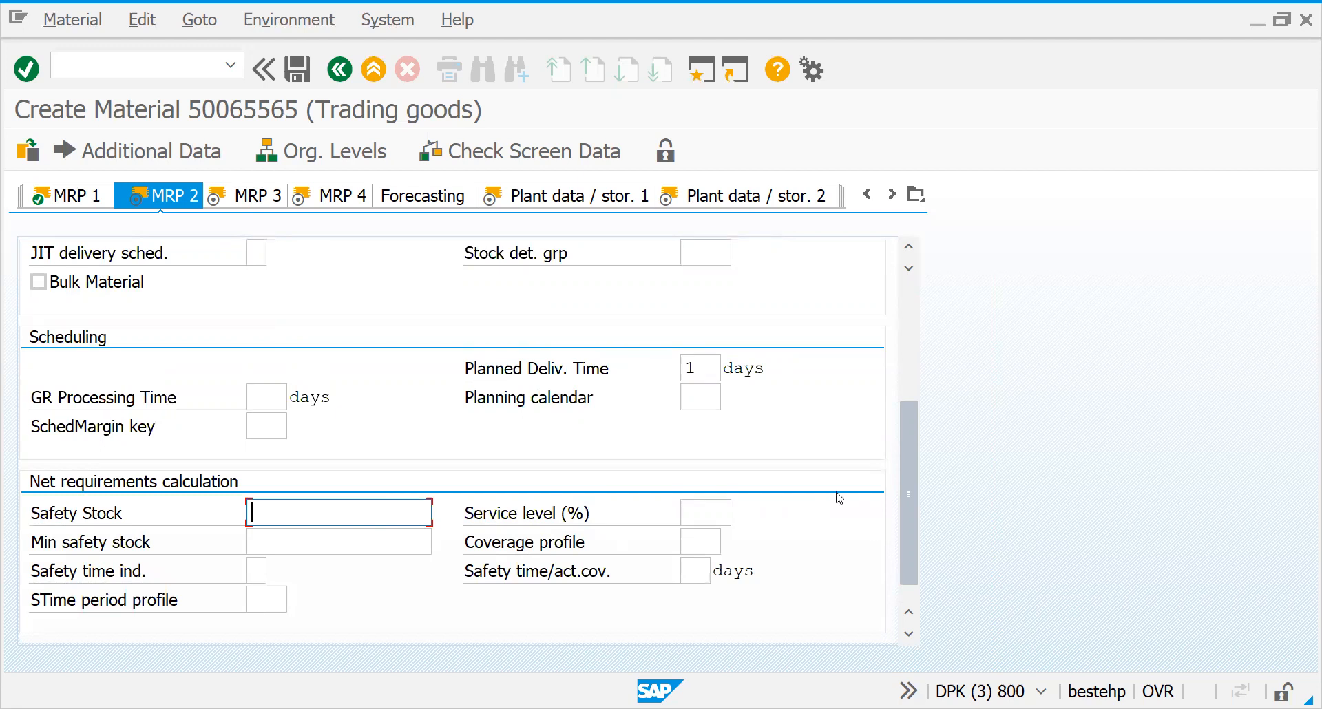
drag(908, 493, 914, 375)
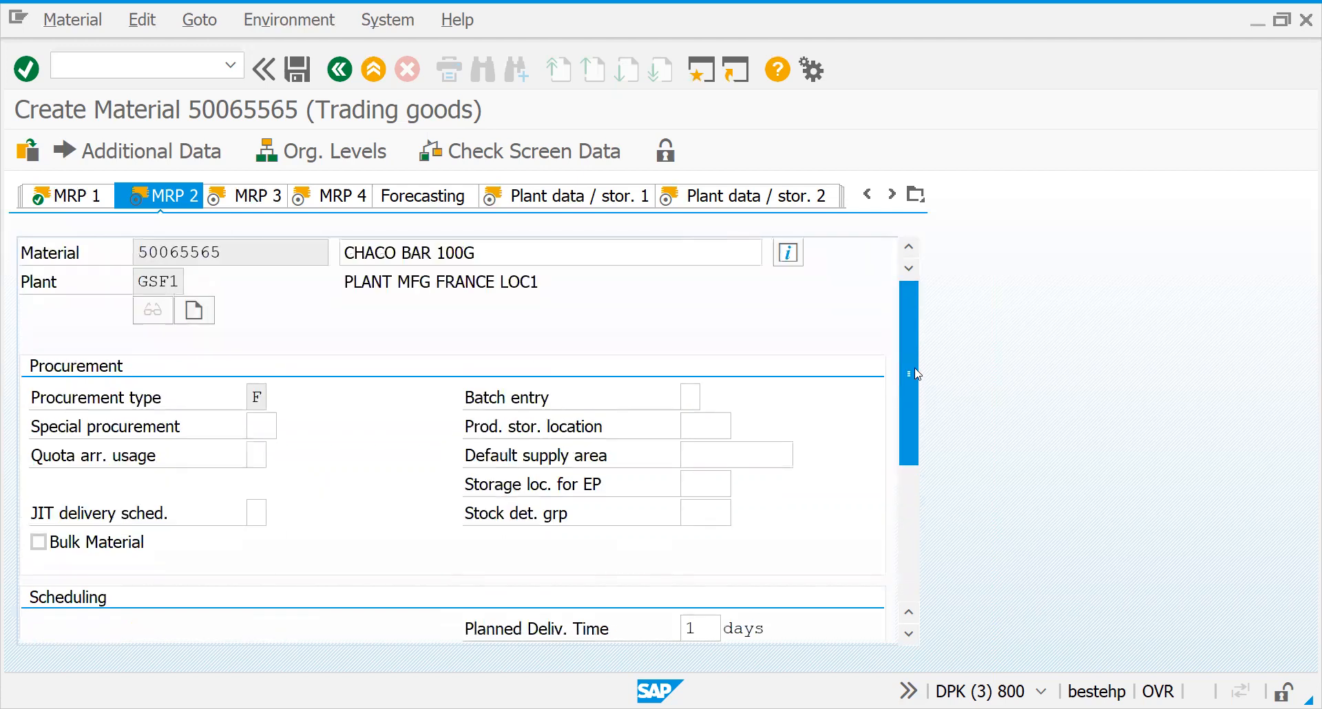
drag(914, 374, 910, 566)
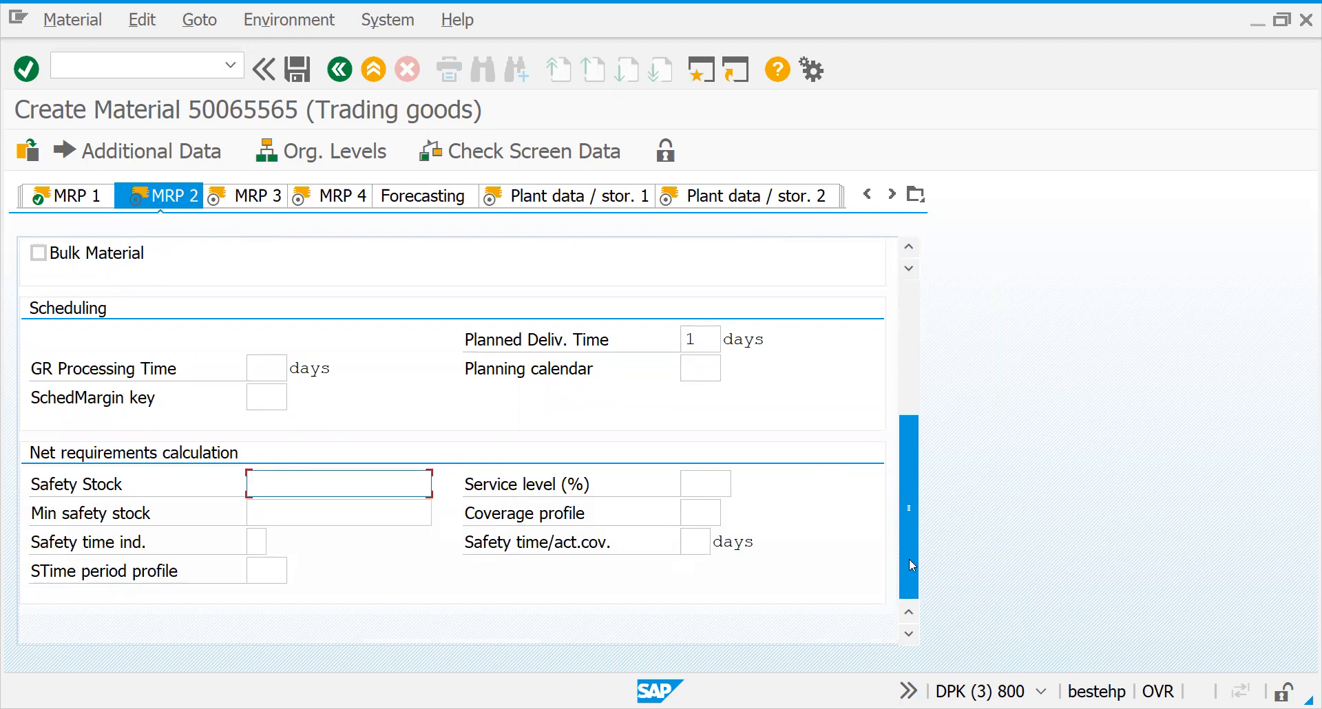
key(Return)
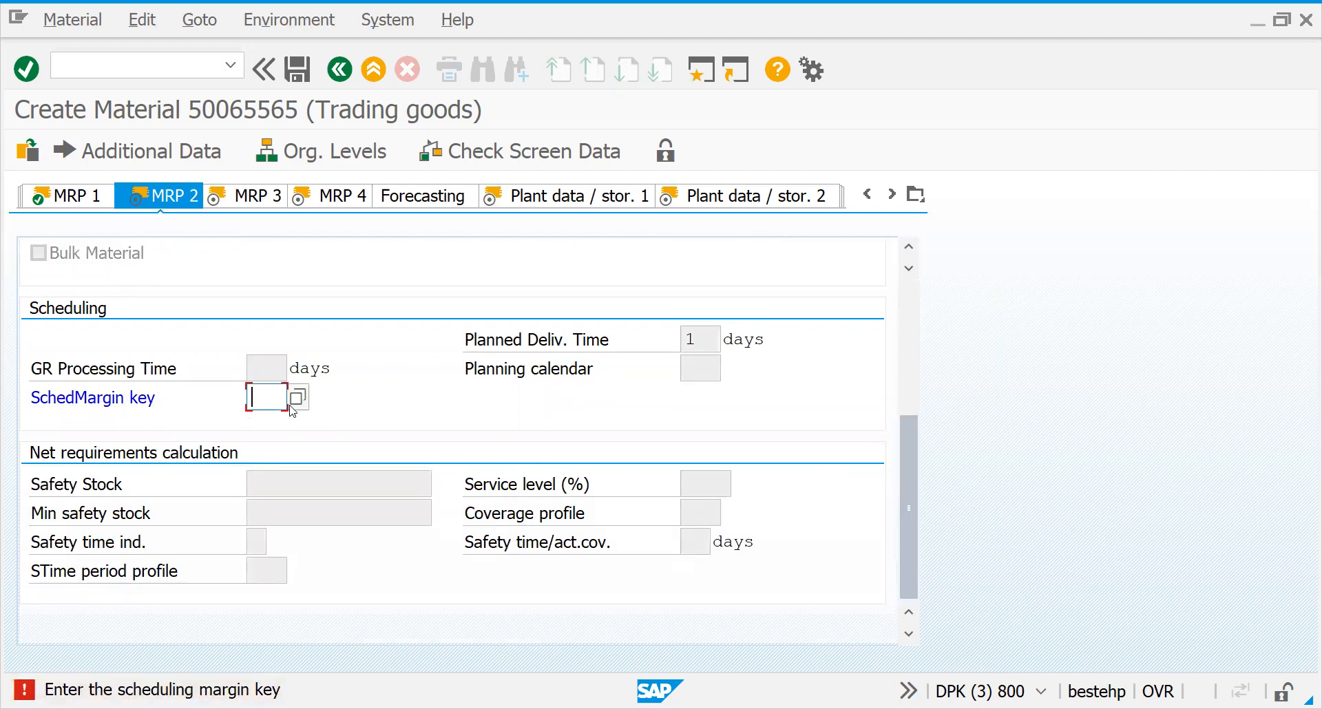
click(296, 405)
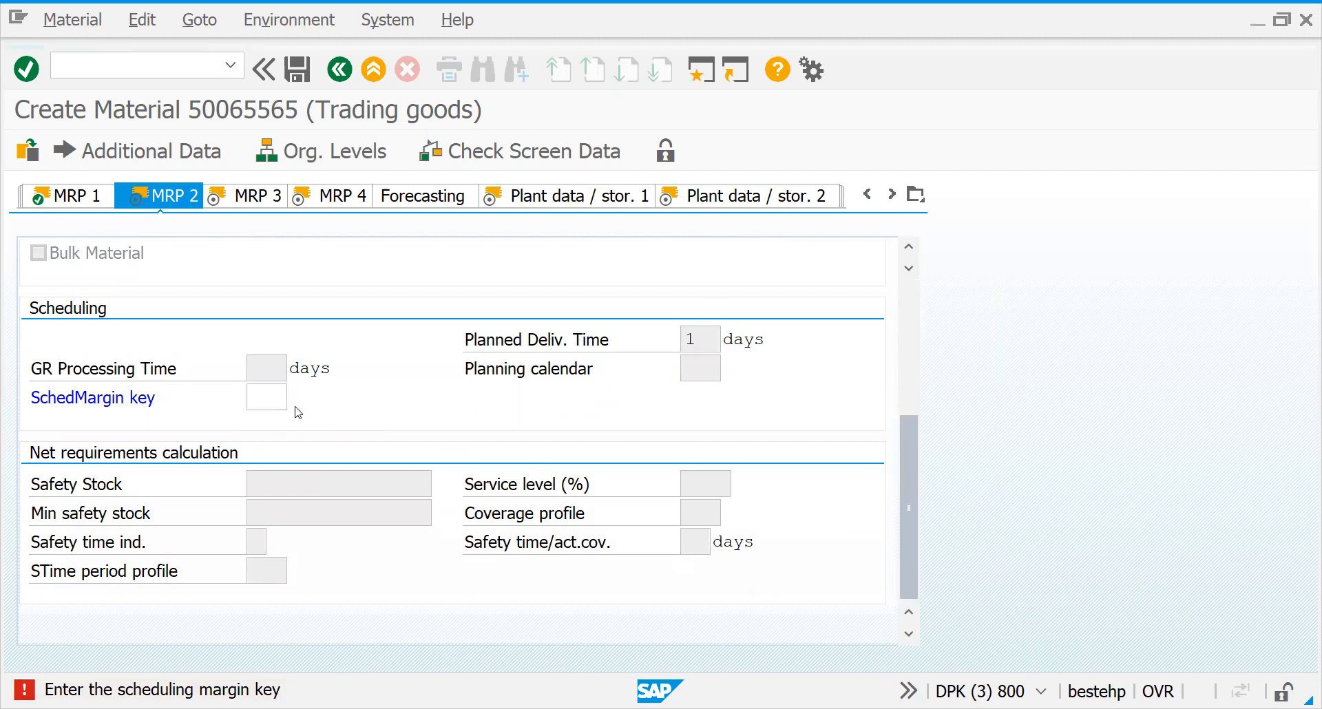
click(268, 258)
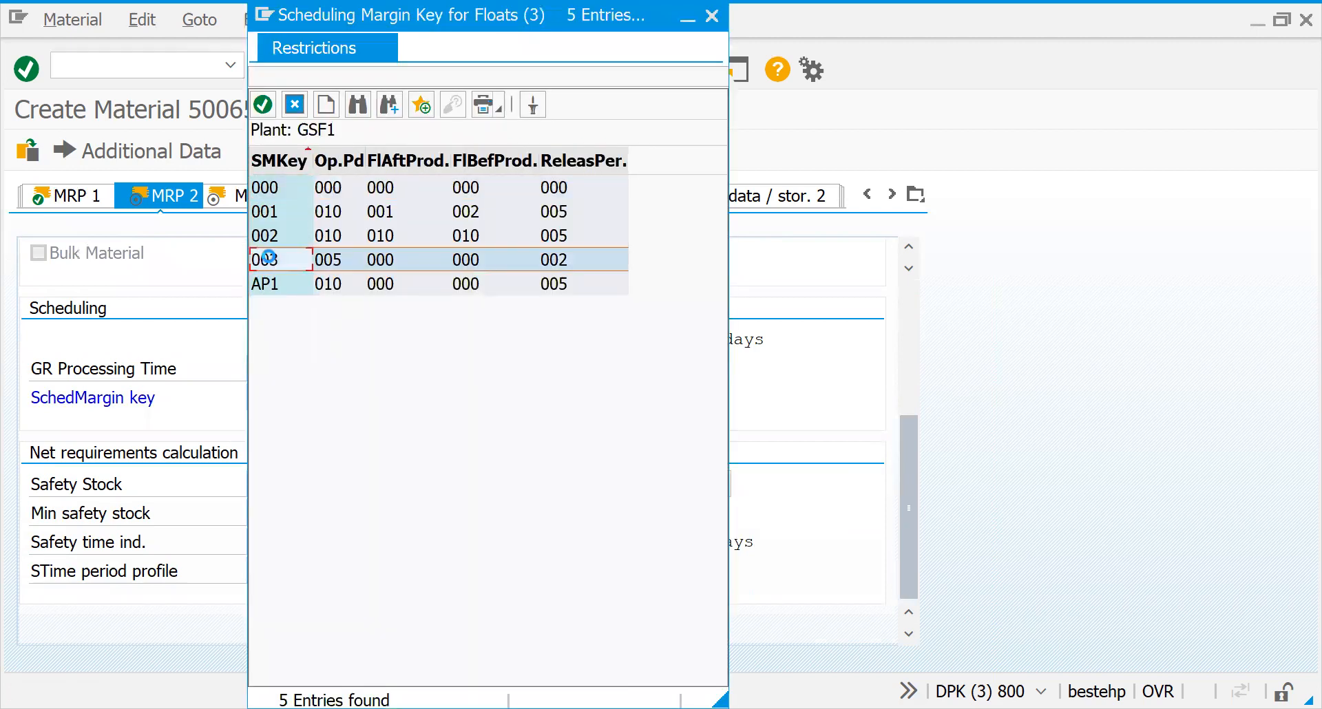
double_click(269, 258)
key(Return)
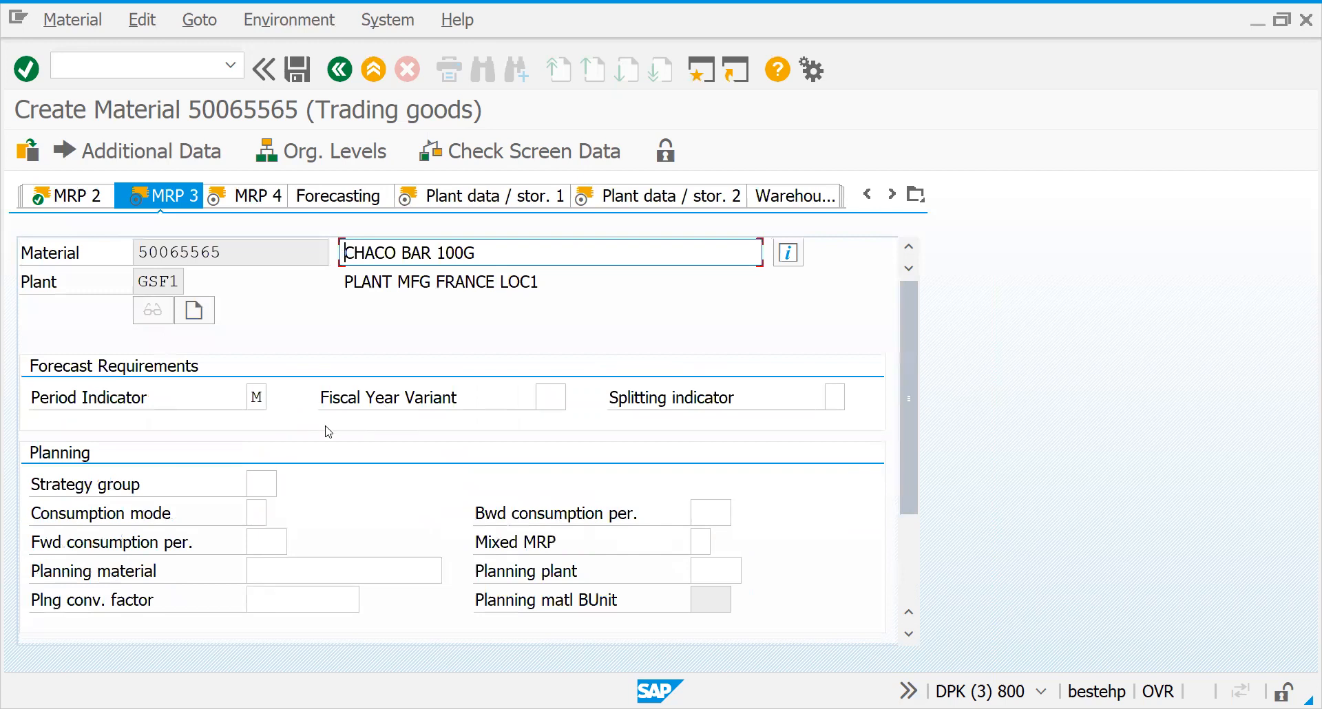
- Review the available planning strategy groups, including 10 Make-to-stock production and 20 Make-to-order production, and close the selection
click(263, 482)
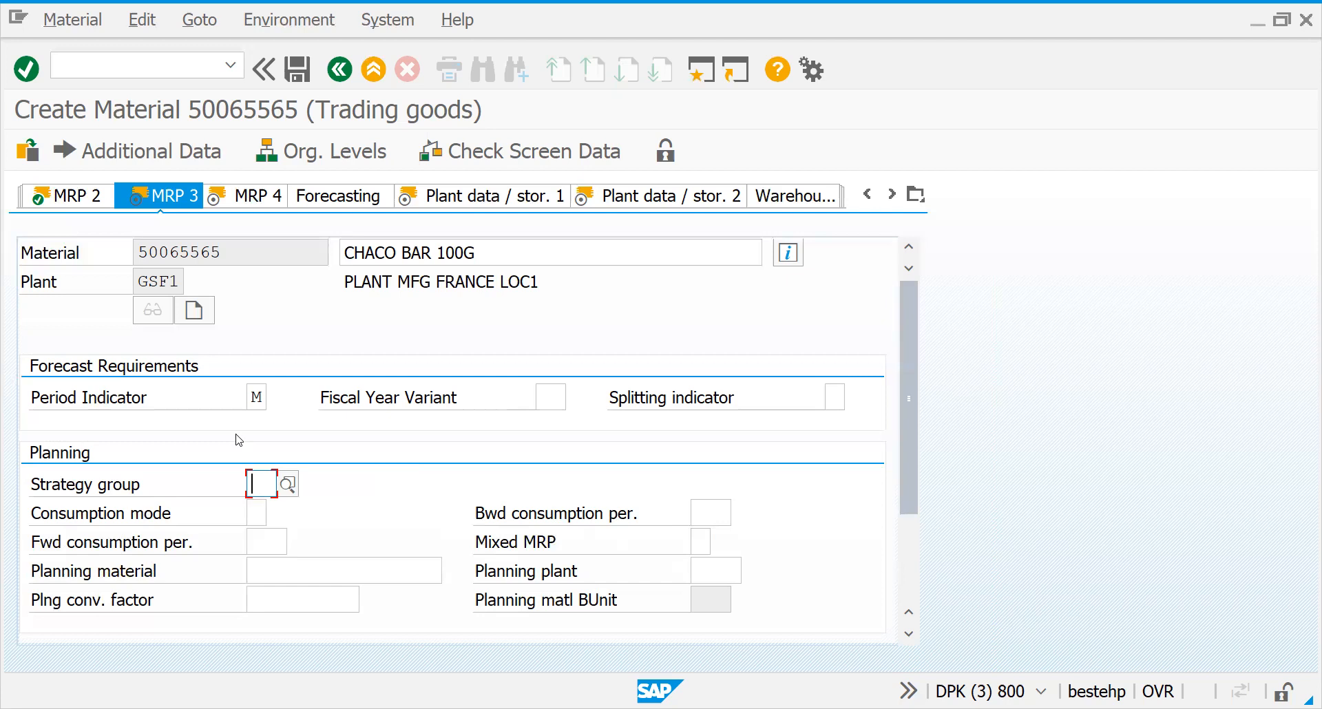
click(287, 489)
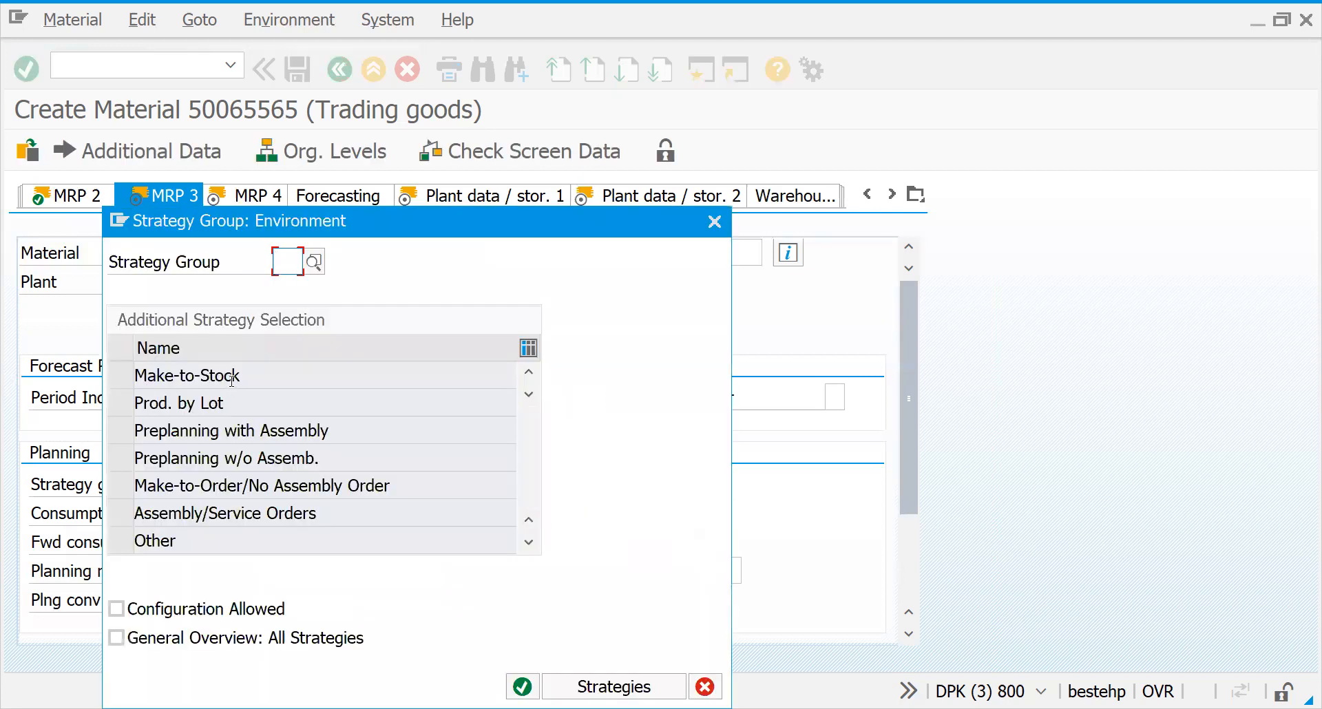
click(314, 264)
click(445, 213)
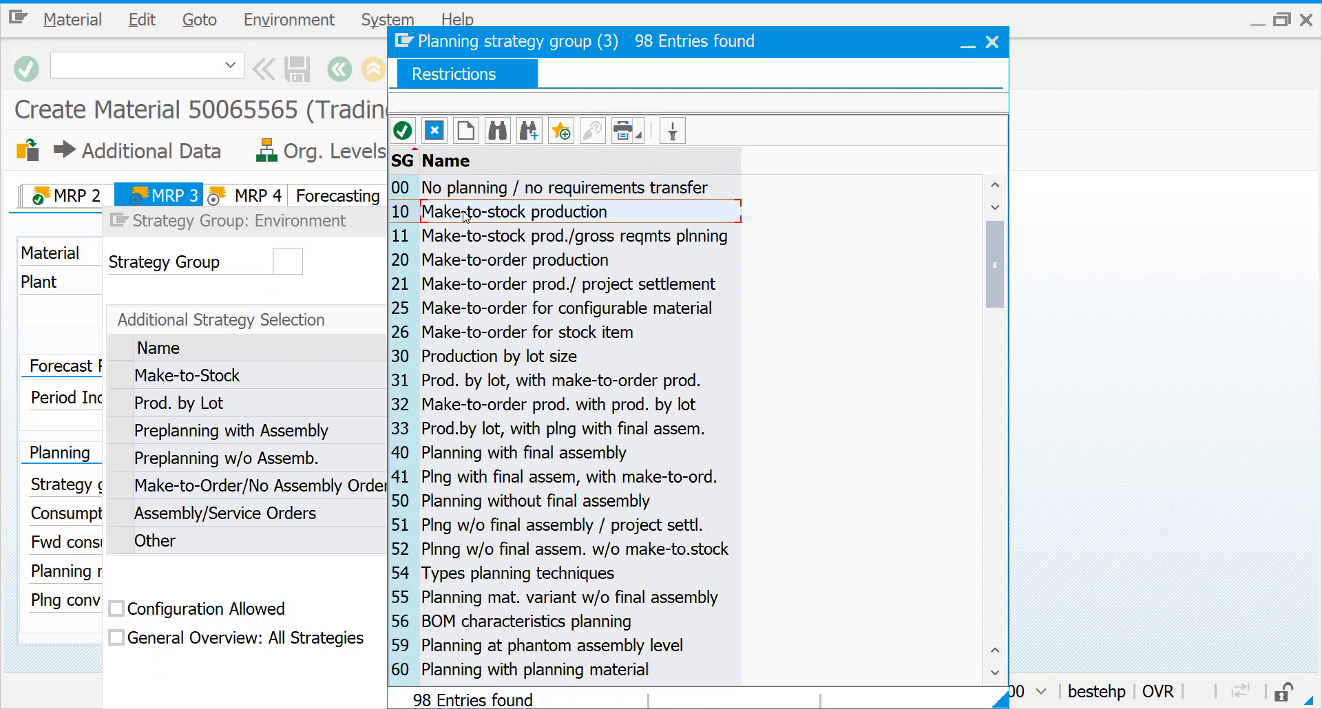
click(449, 268)
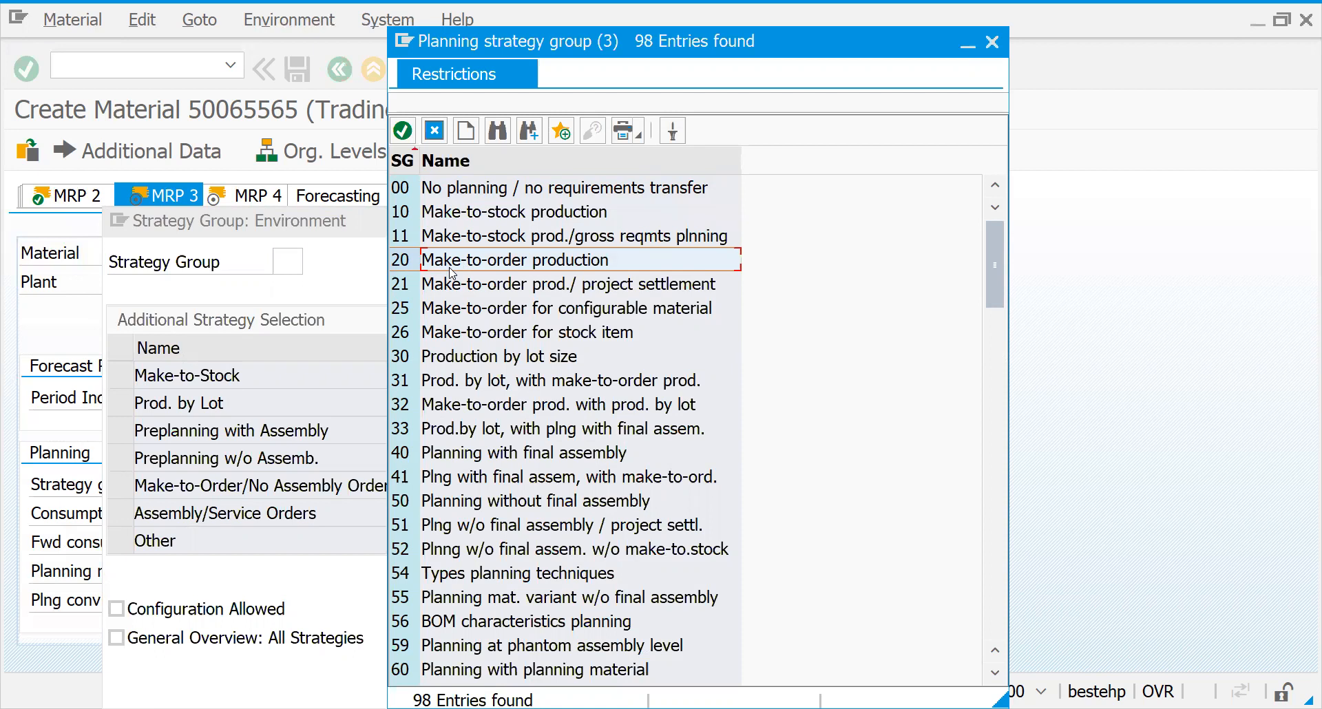
double_click(451, 269)
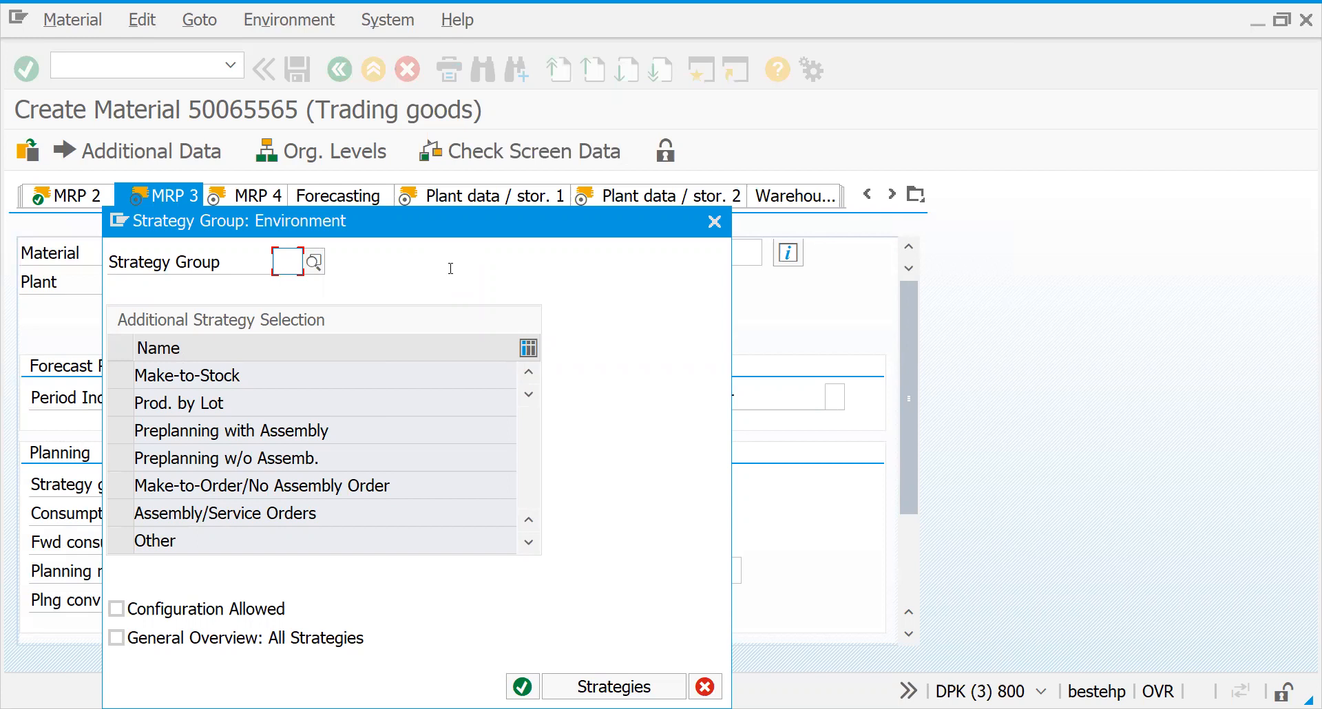
click(714, 226)
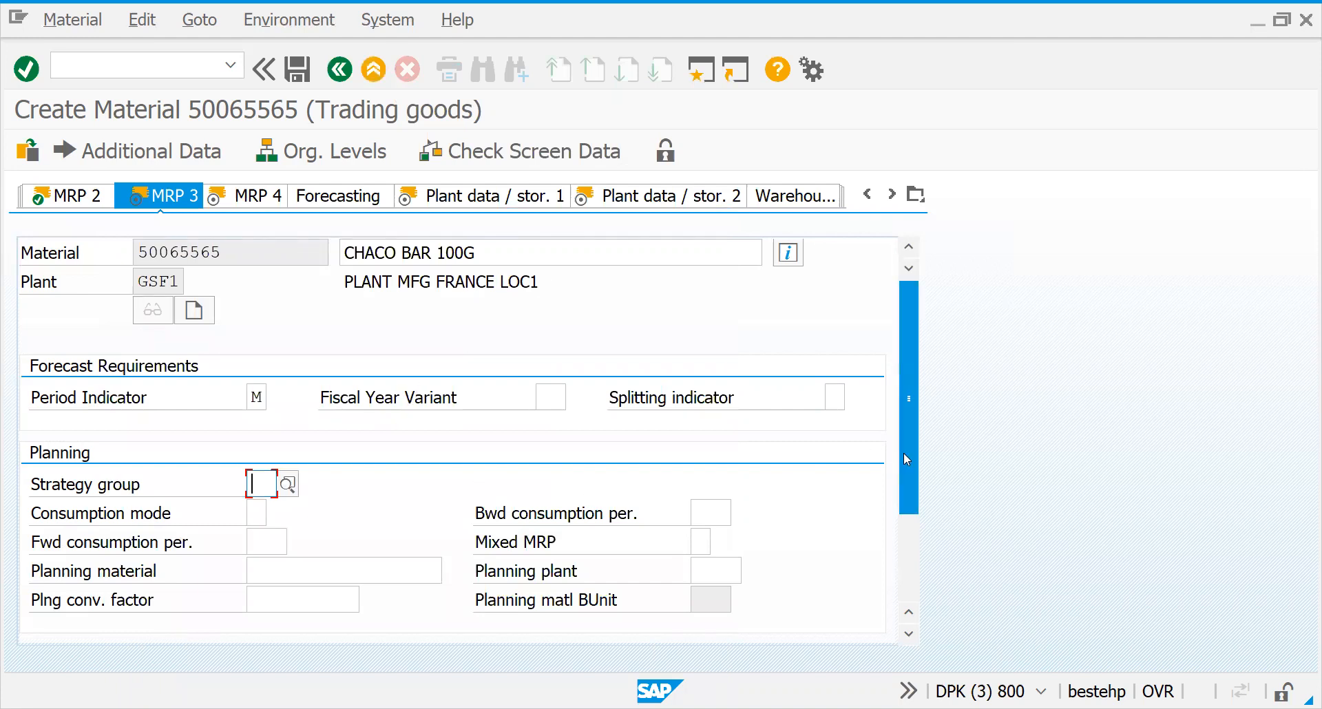
- Set the total replenishment lead time to 1 day and continue past MRP 4 to the first plant data / storage view
drag(904, 453, 904, 555)
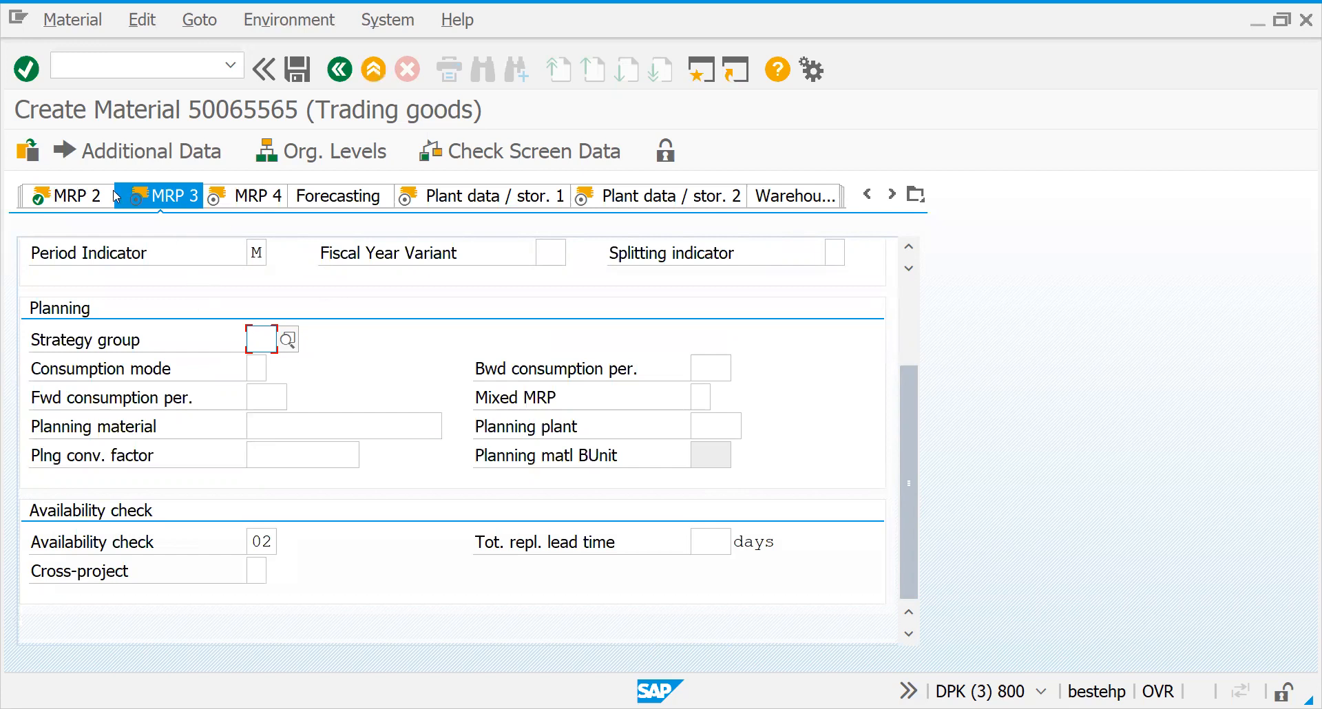
click(91, 198)
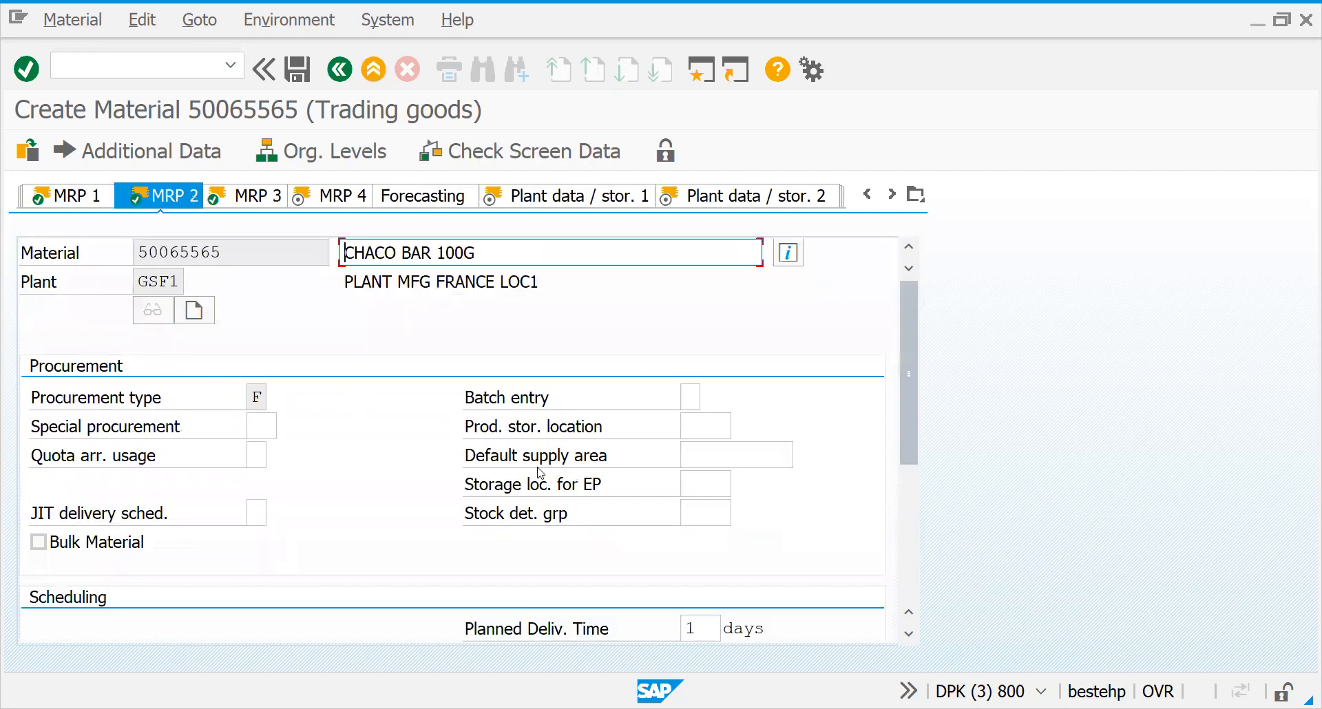
click(259, 204)
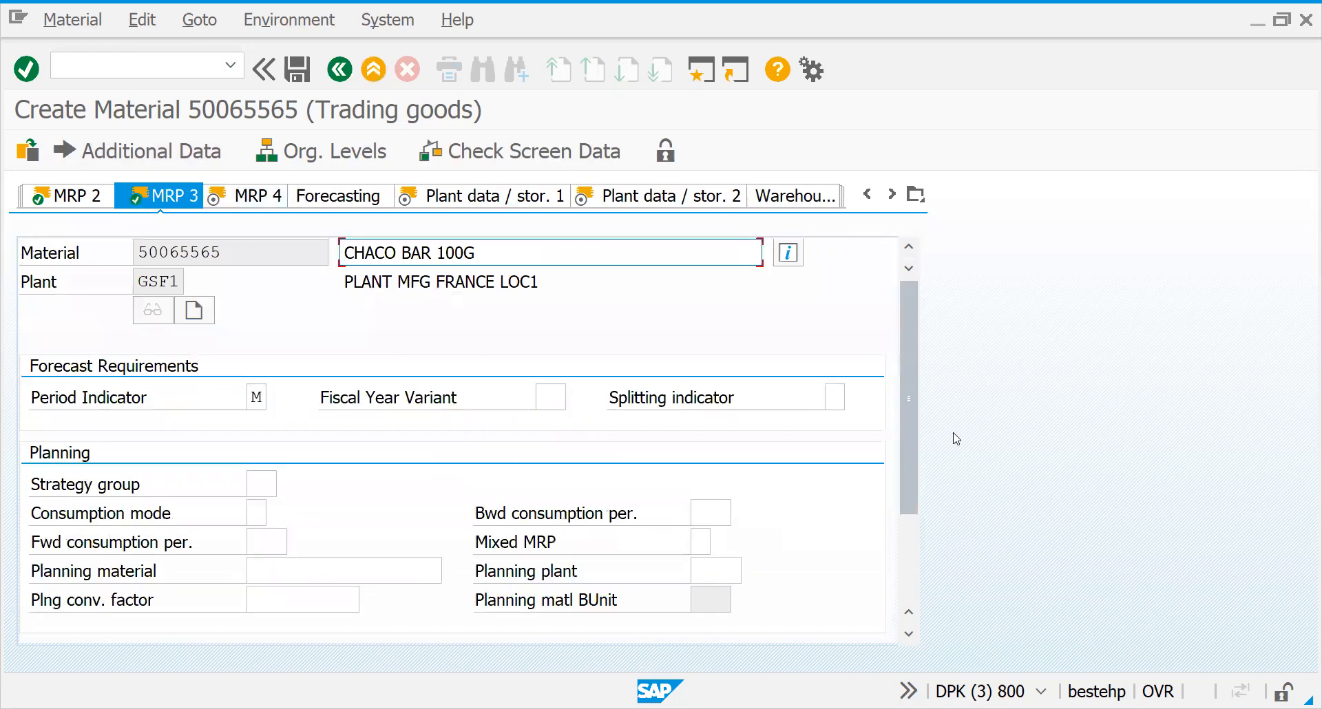
drag(913, 471, 910, 574)
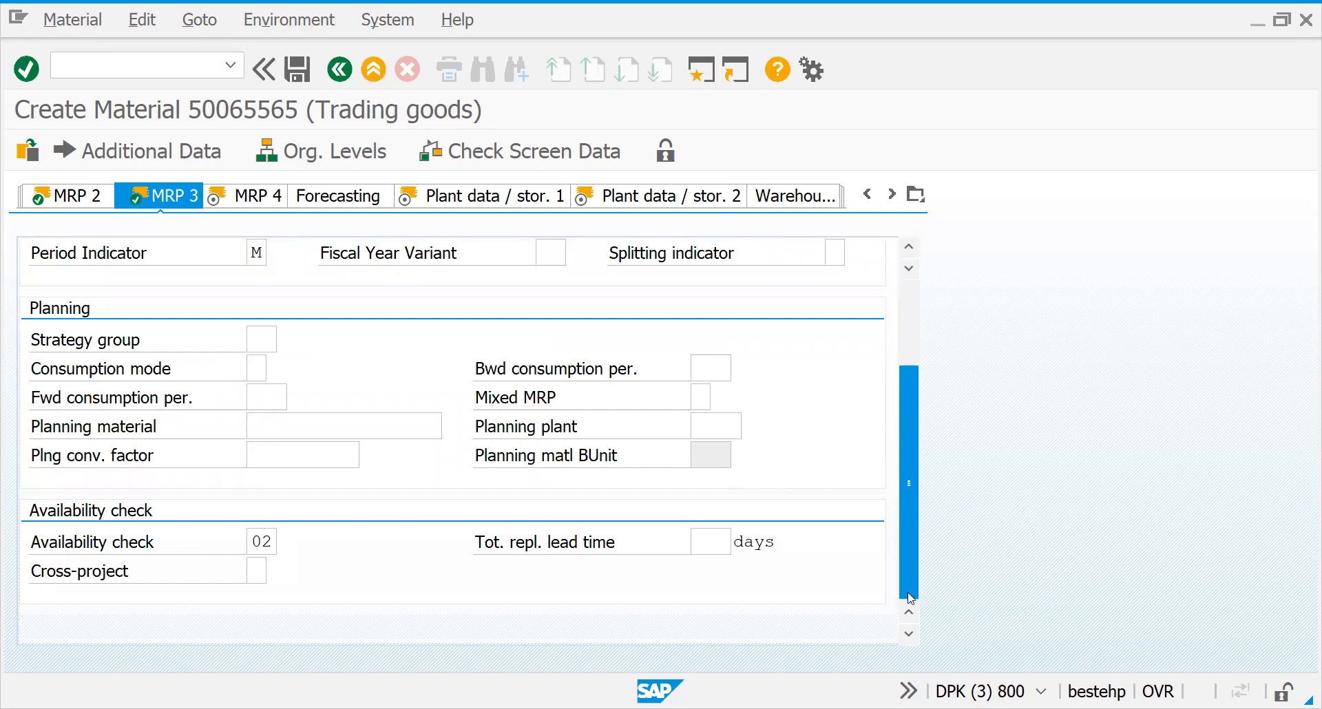
click(697, 539)
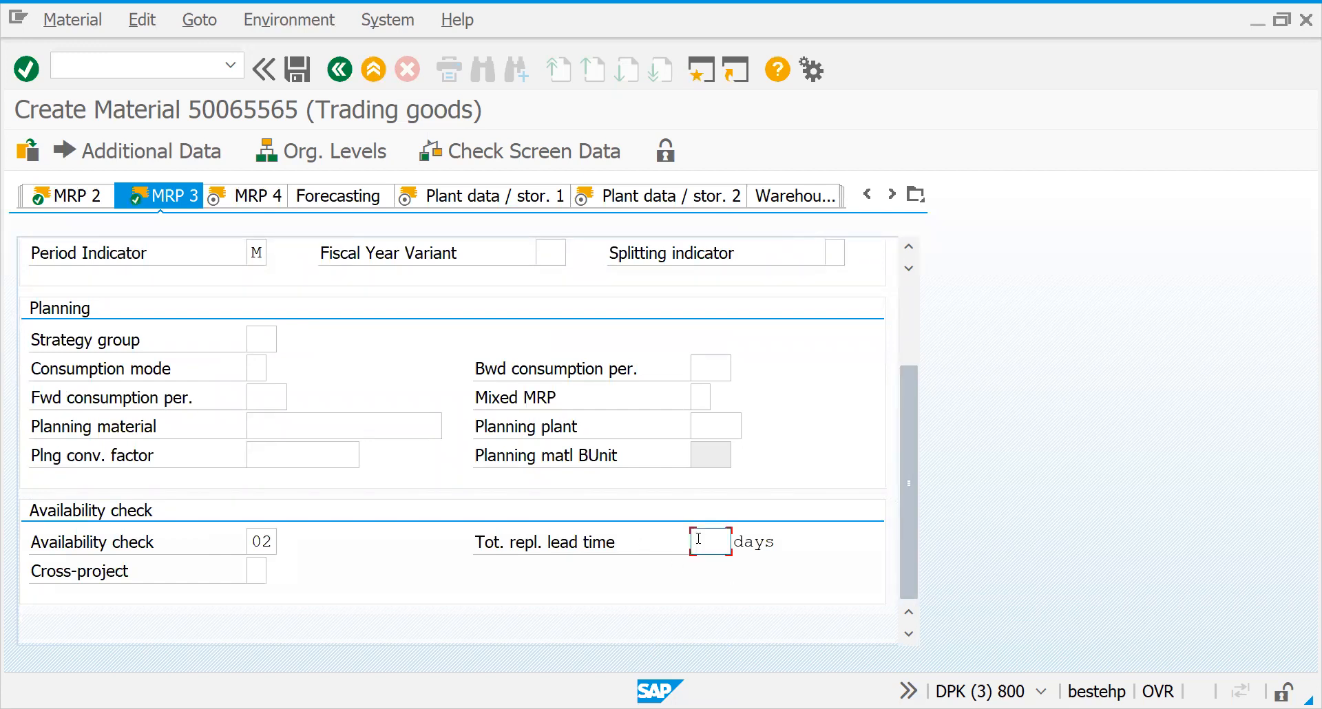
text(1)
key(Return)
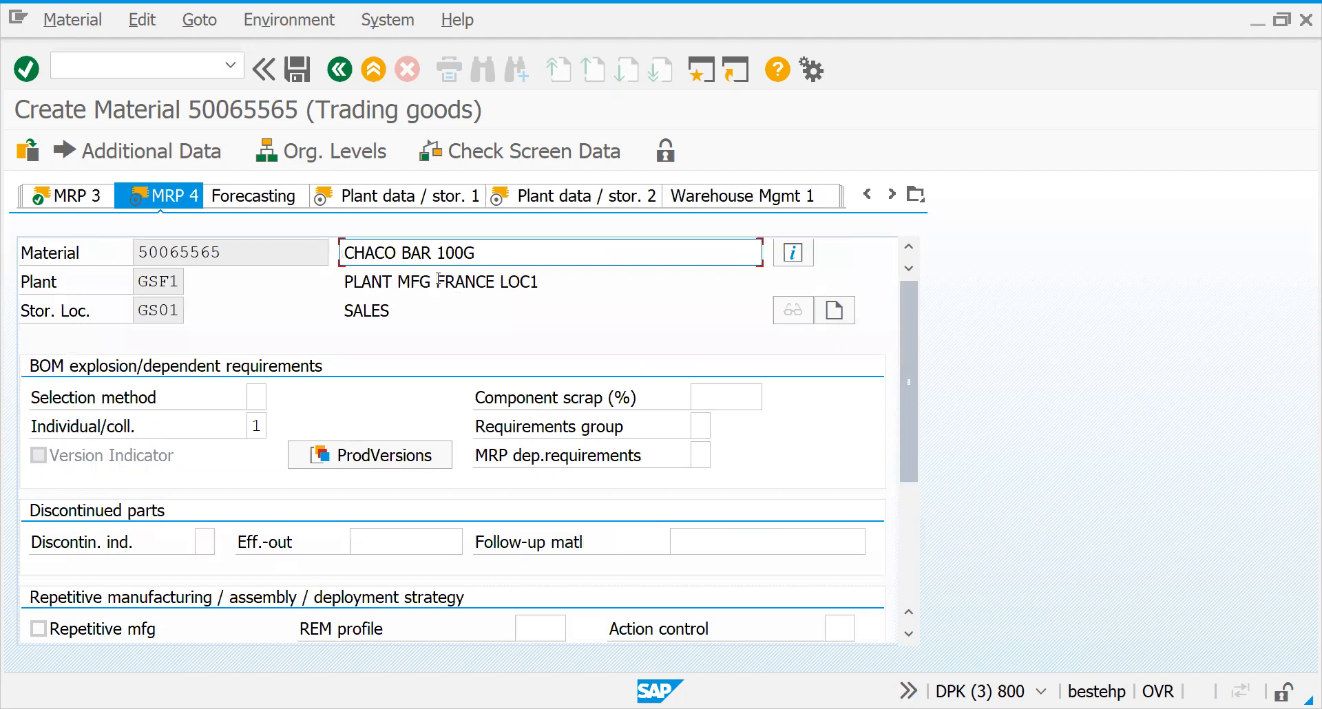
key(Return)
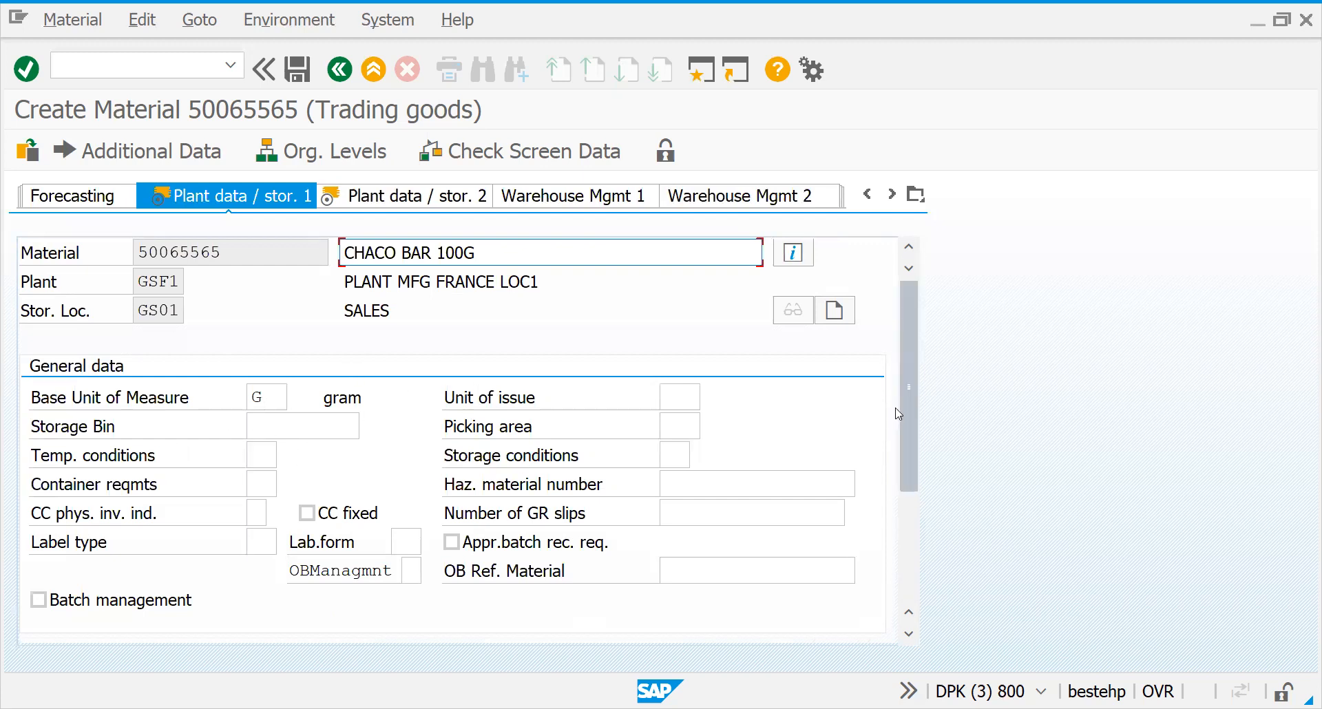
- Check the available storage conditions for the material without choosing one
click(666, 456)
click(699, 458)
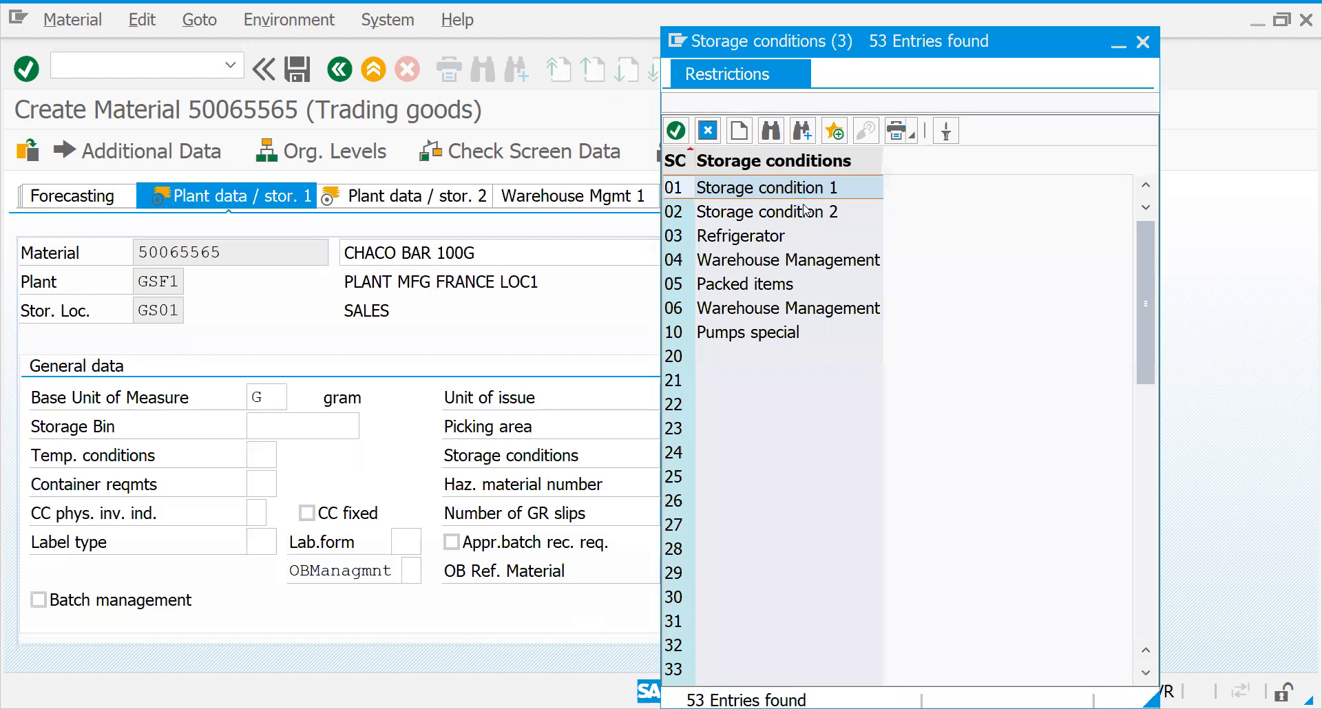
key(Escape)
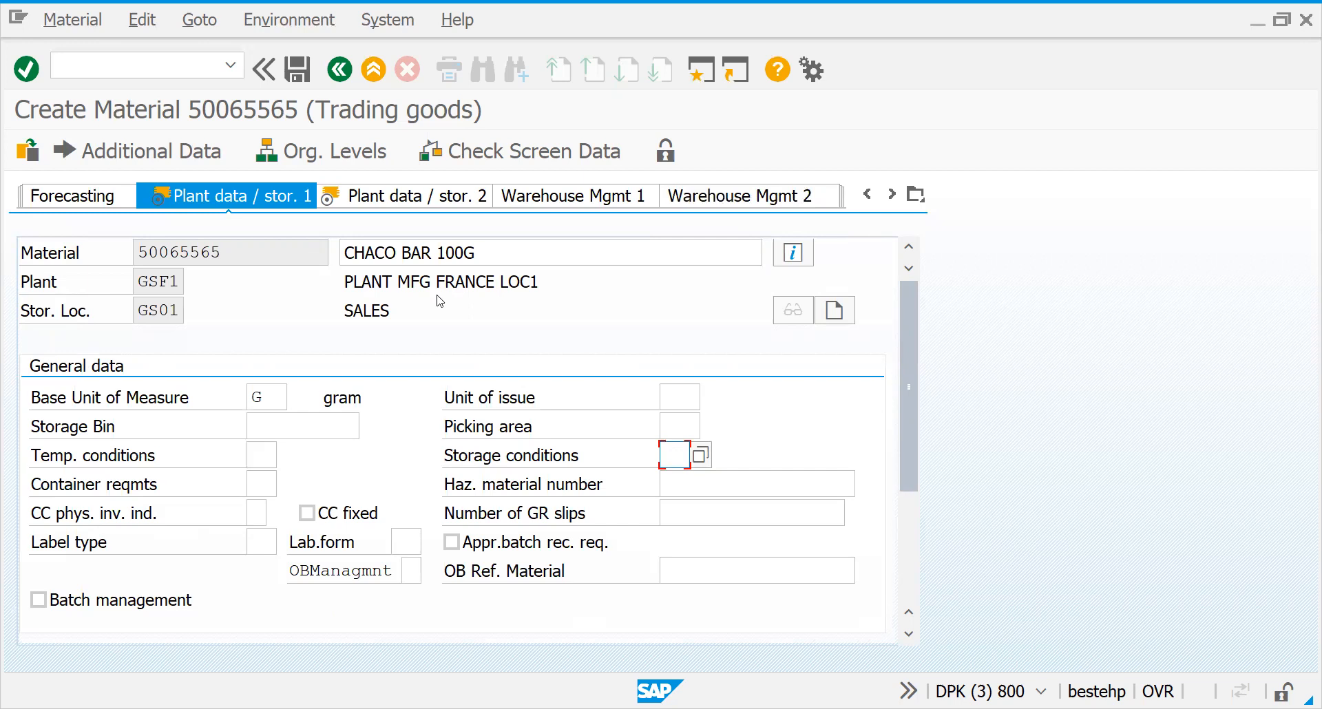
- Continue to the Accounting 1 view and set the price control to S (Standard price)
key(Return)
key(Return)
key(Return)
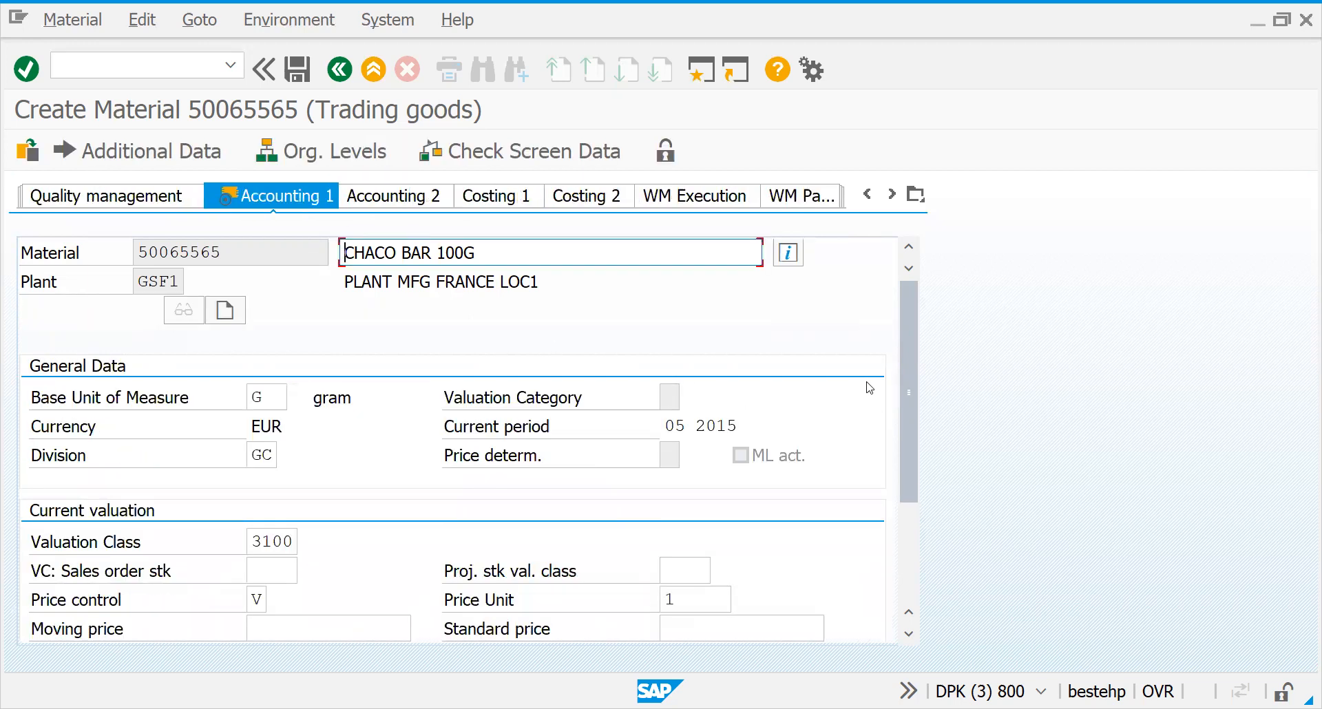
drag(913, 401, 914, 486)
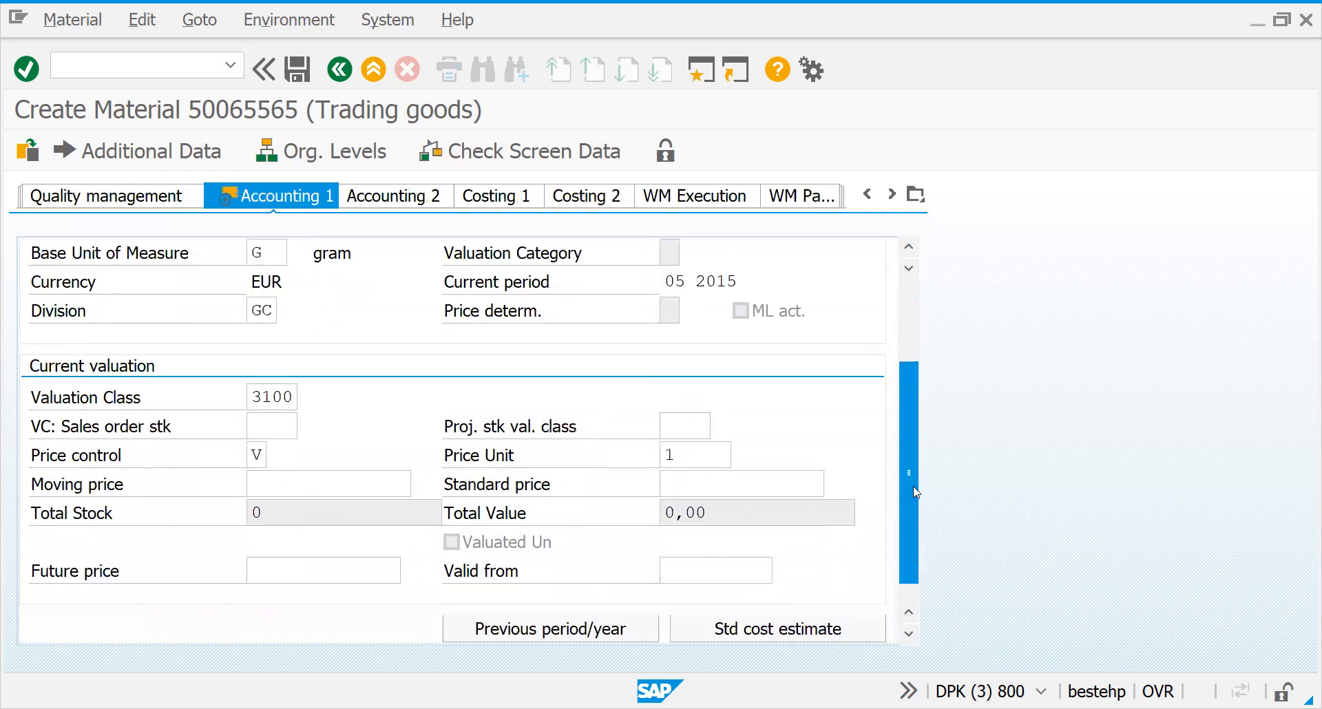
click(255, 453)
click(279, 460)
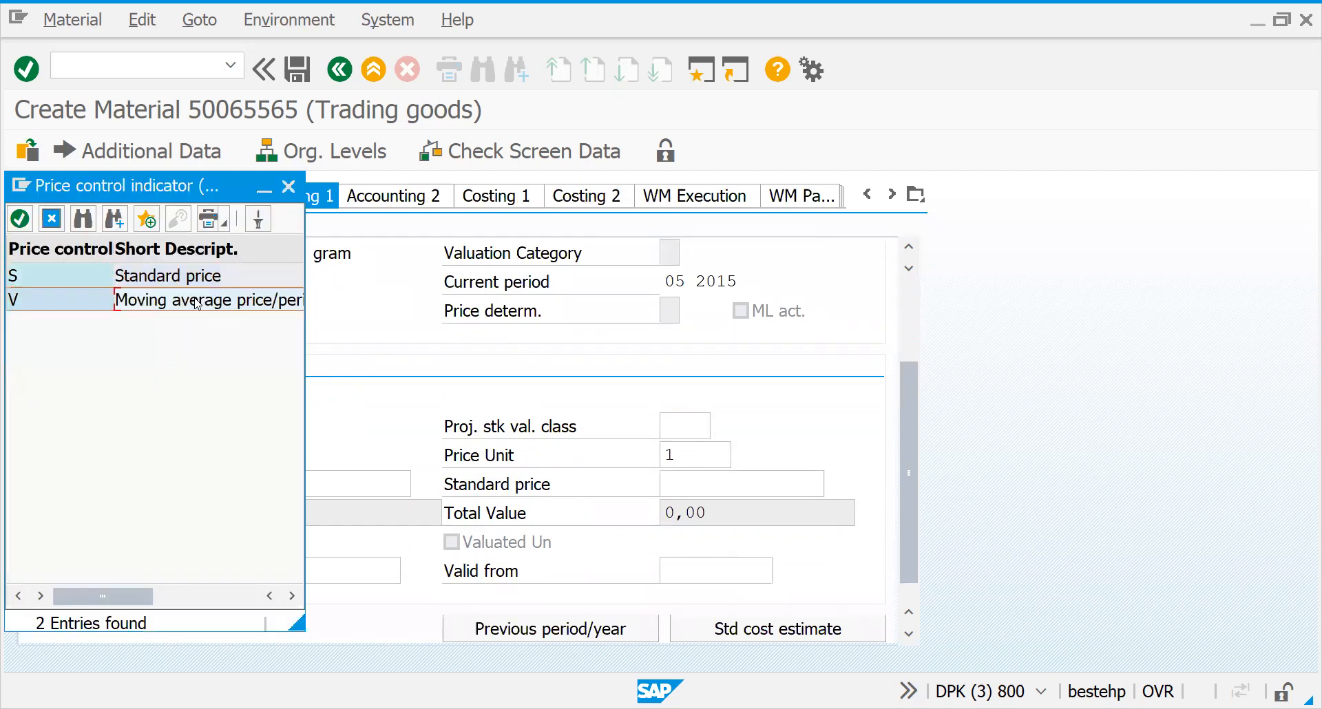
click(178, 277)
double_click(178, 277)
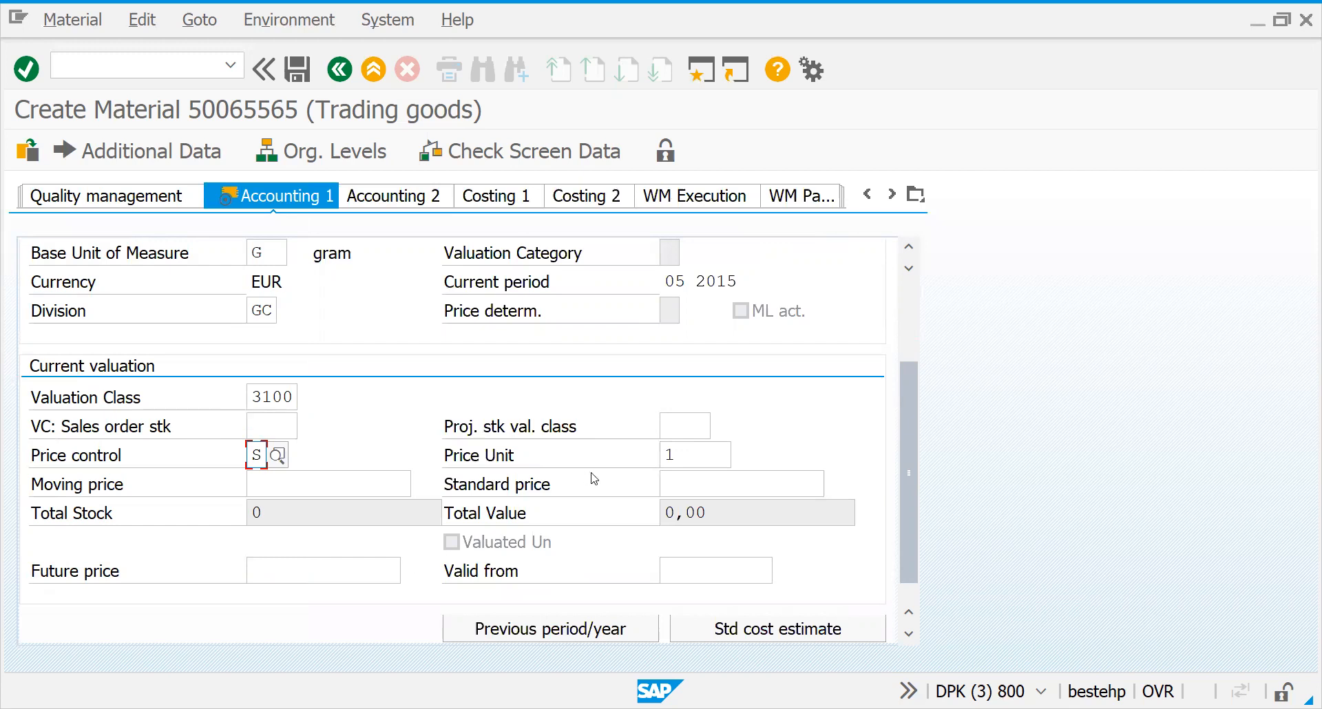
- Enter a standard price of 100 in the material's current valuation
click(670, 474)
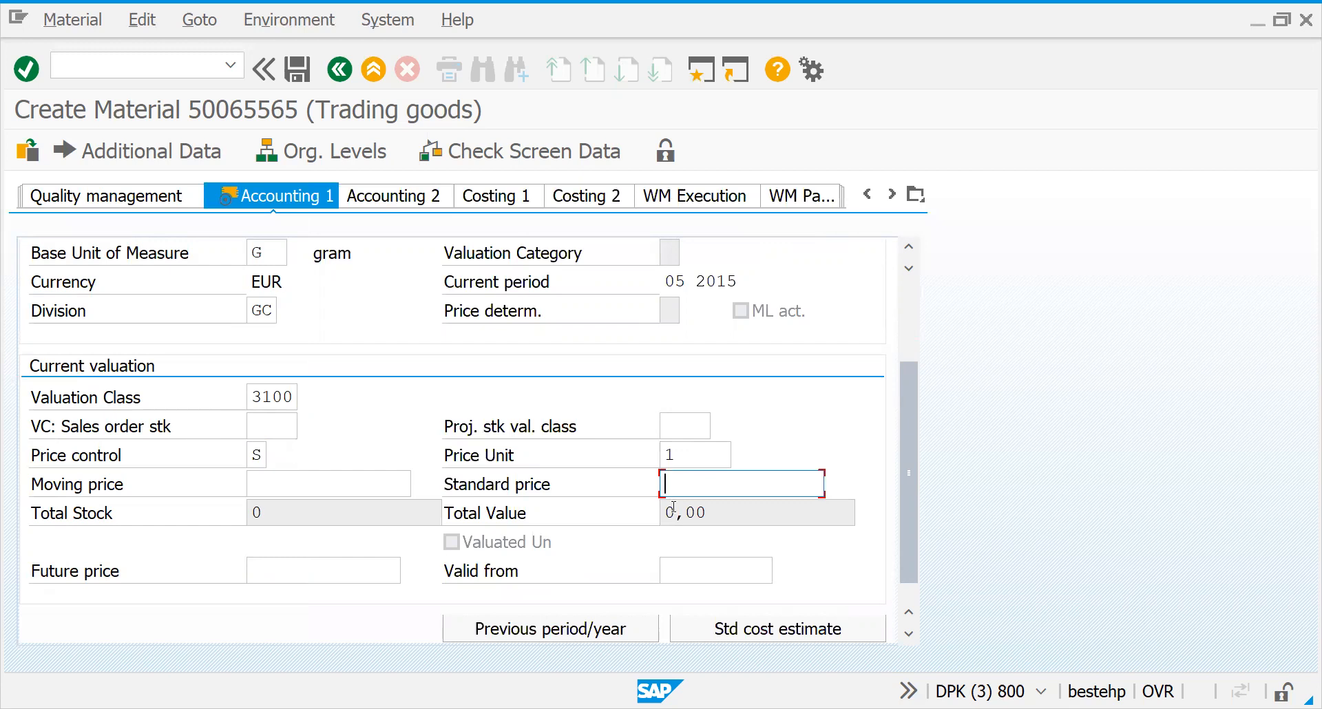
text(3000)
key(BackSpace)
key(BackSpace)
key(BackSpace)
text(0)
key(BackSpace)
key(BackSpace)
text(100)
- Choose valuation class 3100 (Trading goods) and save the new material
click(265, 399)
click(302, 398)
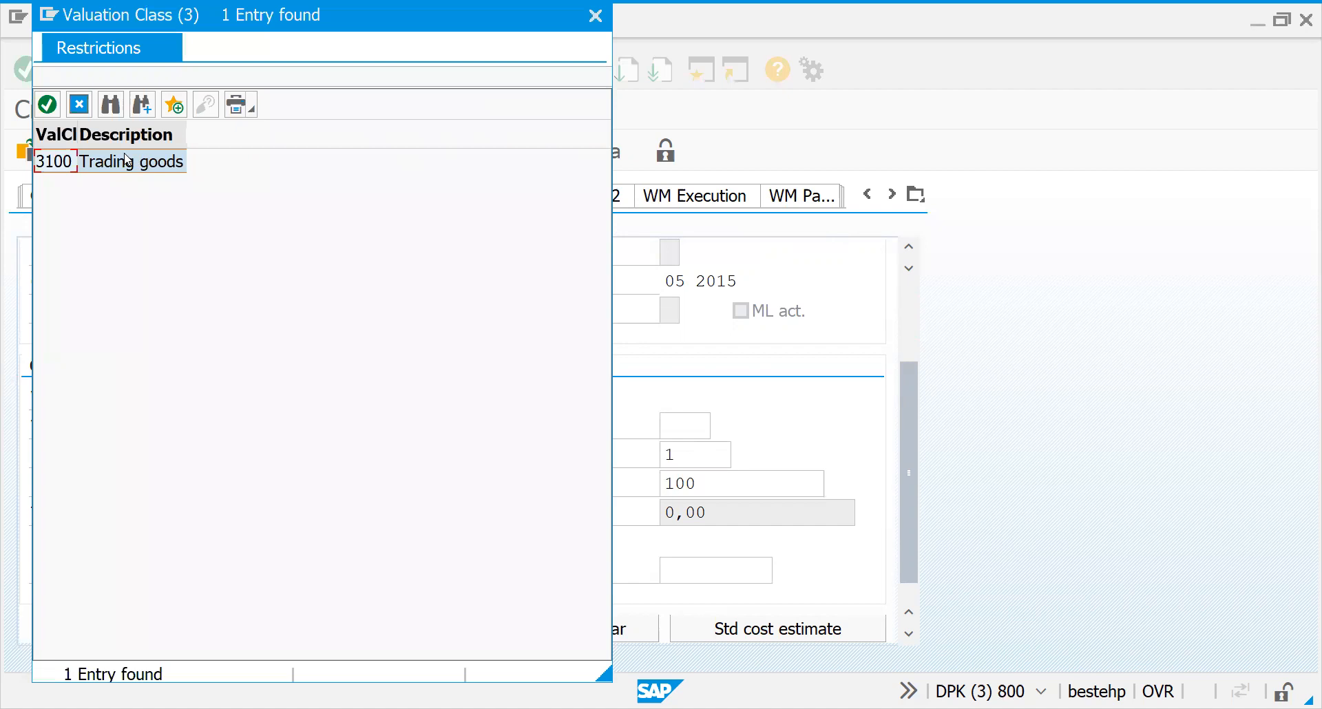
double_click(126, 159)
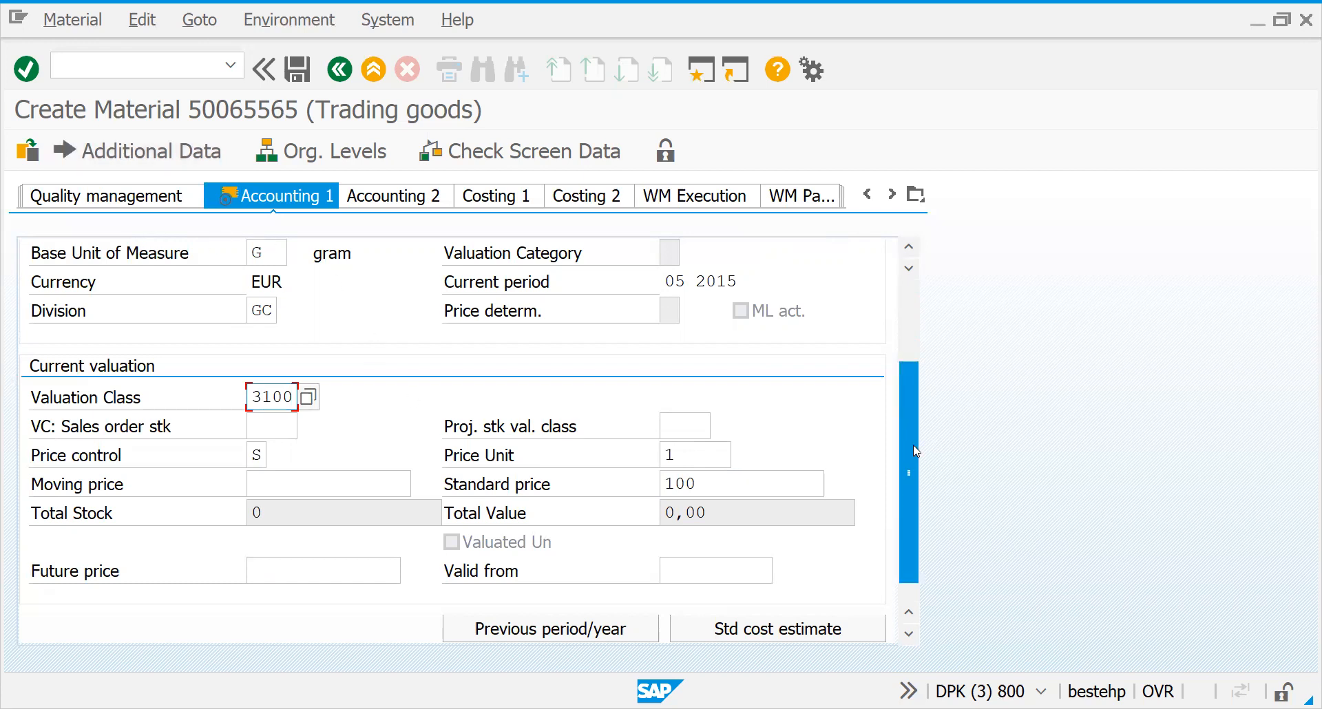
key(Return)
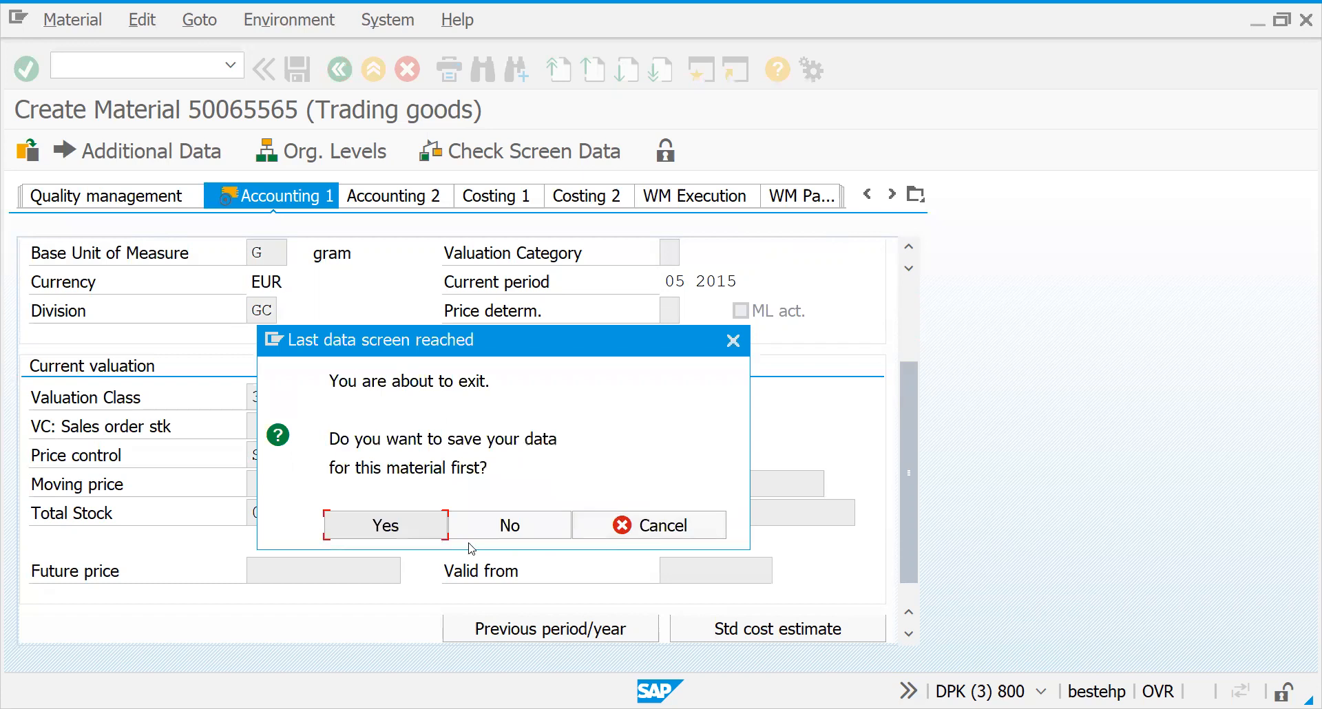
click(406, 529)
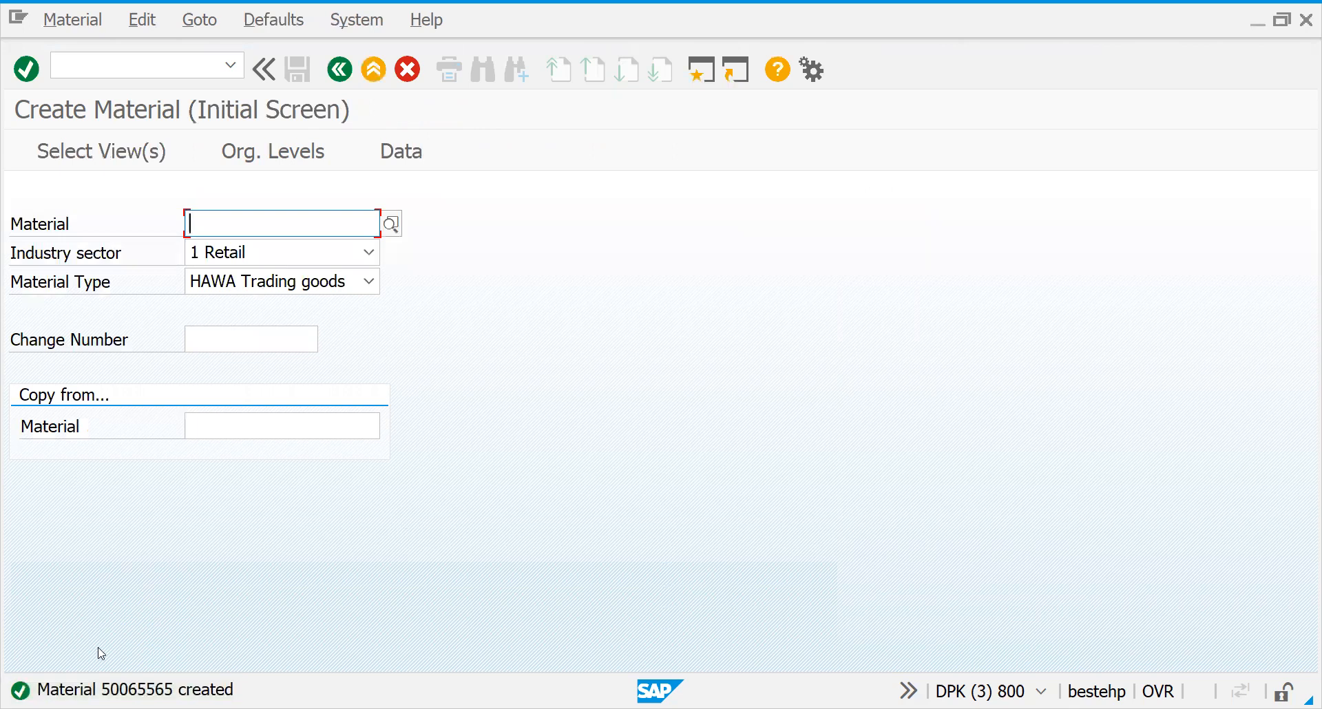
- Open the Change Material transaction MM02 and copy the new material's number
click(130, 68)
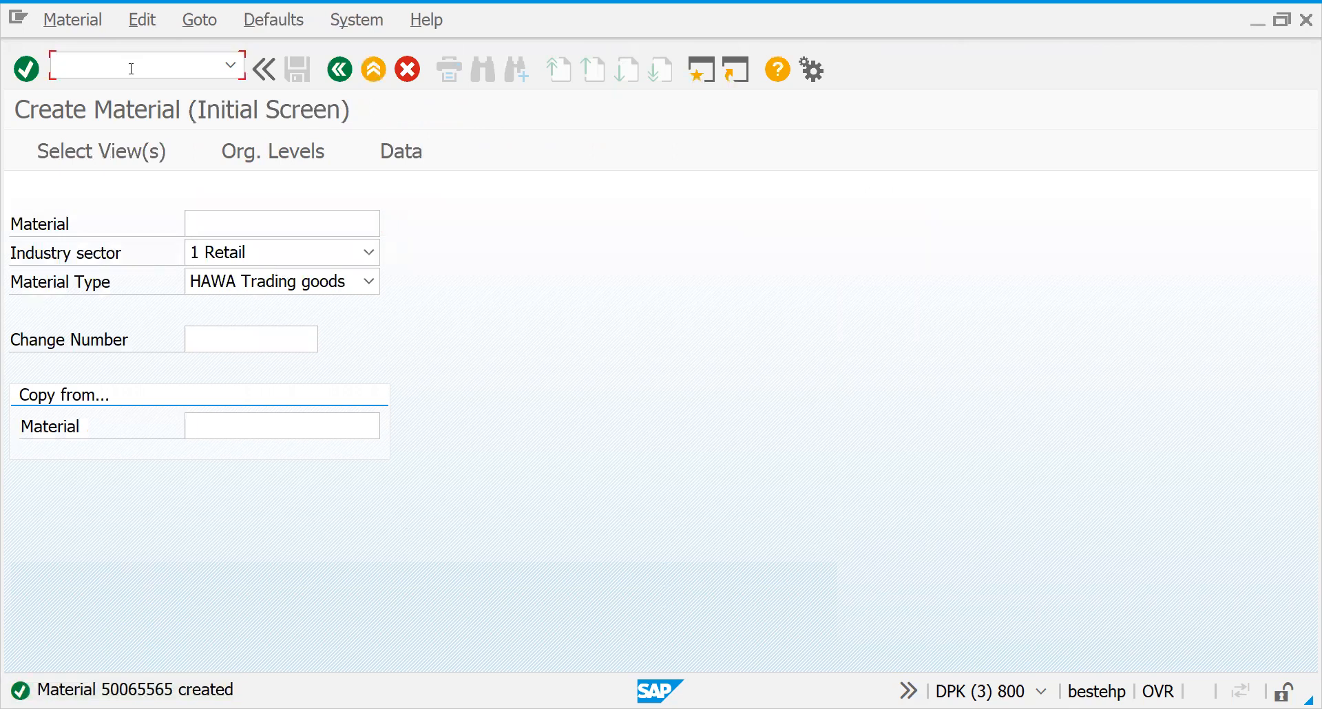
text(/NMM02)
key(Return)
drag(292, 224, 188, 224)
key(ctrl+c)
click(188, 224)
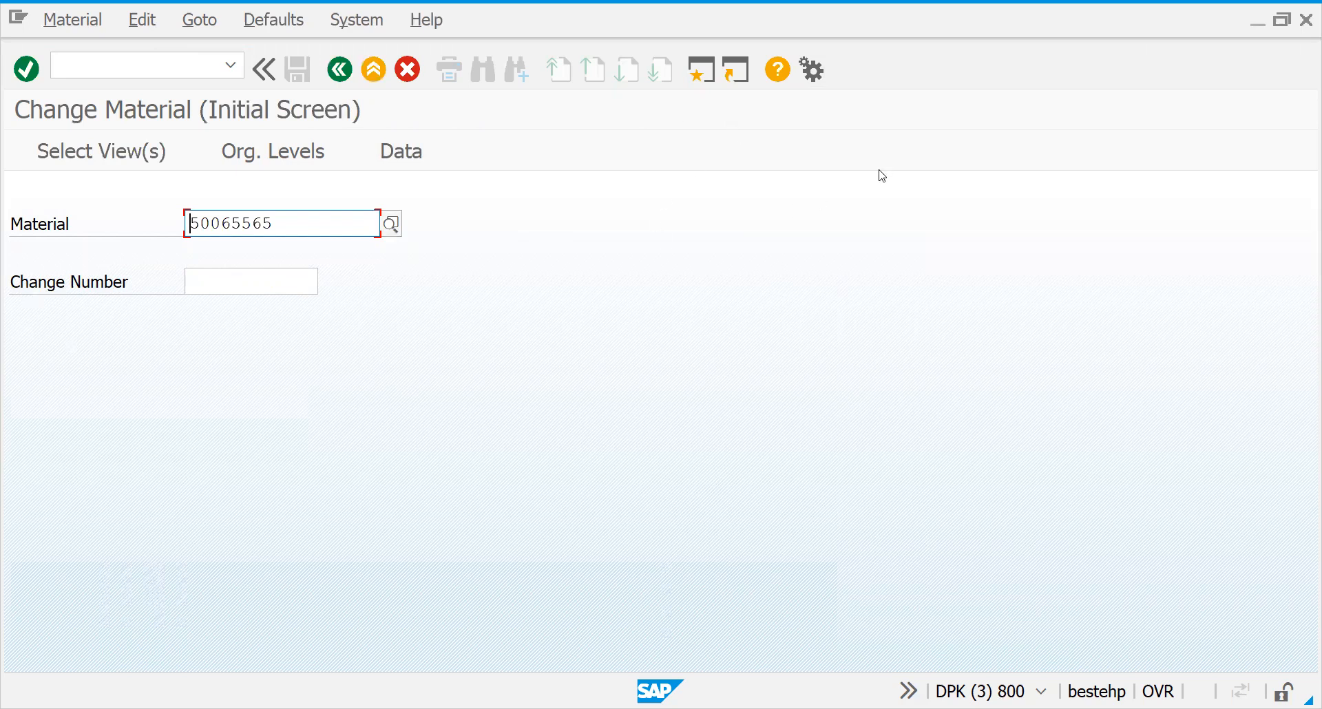
key(Return)
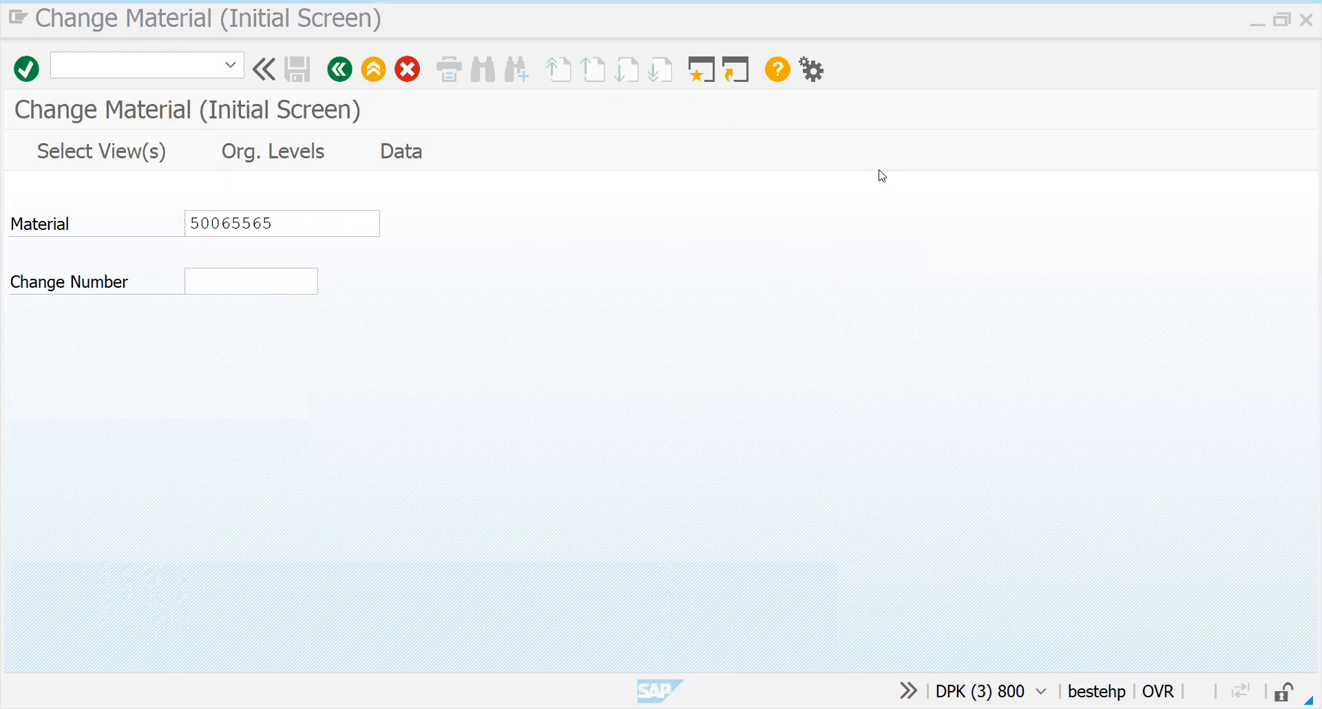
- Switch to the COURSE workbook in Excel and paste the material number into cell D16 of the MATERIAL MASTER sheet
key(alt+Tab)
click(491, 395)
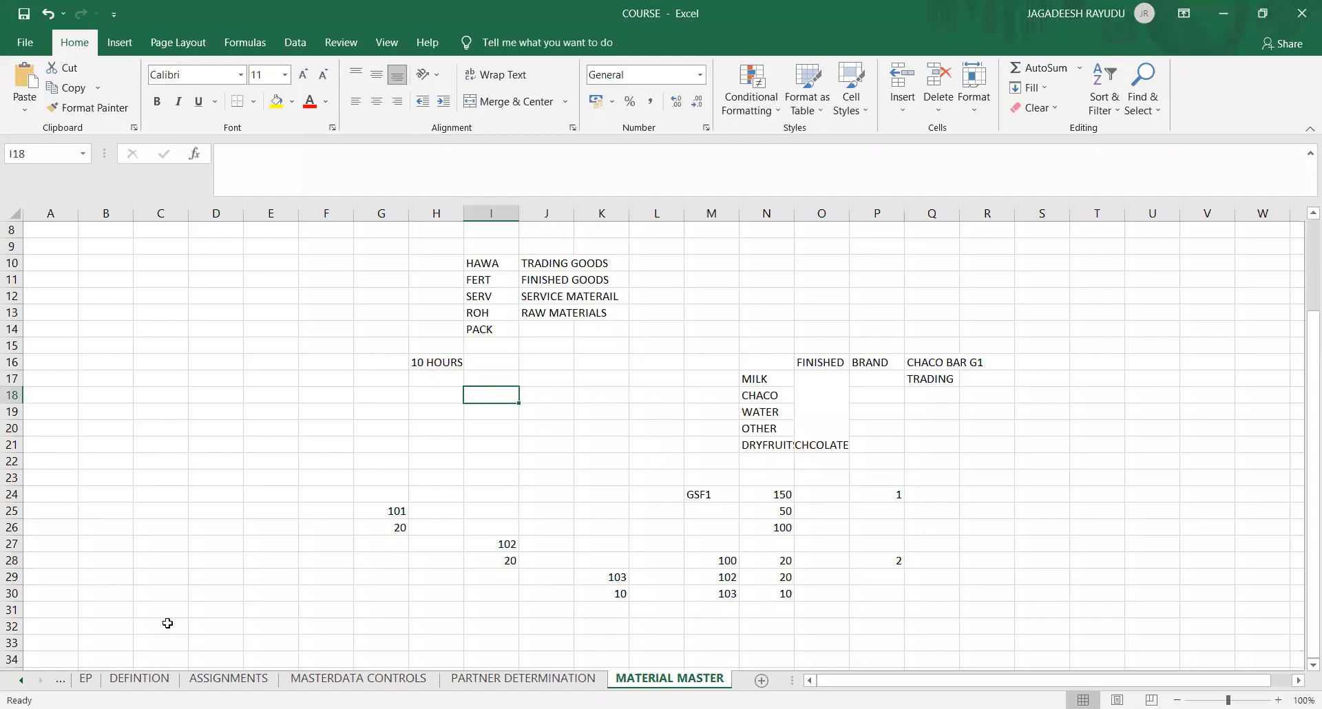
click(202, 369)
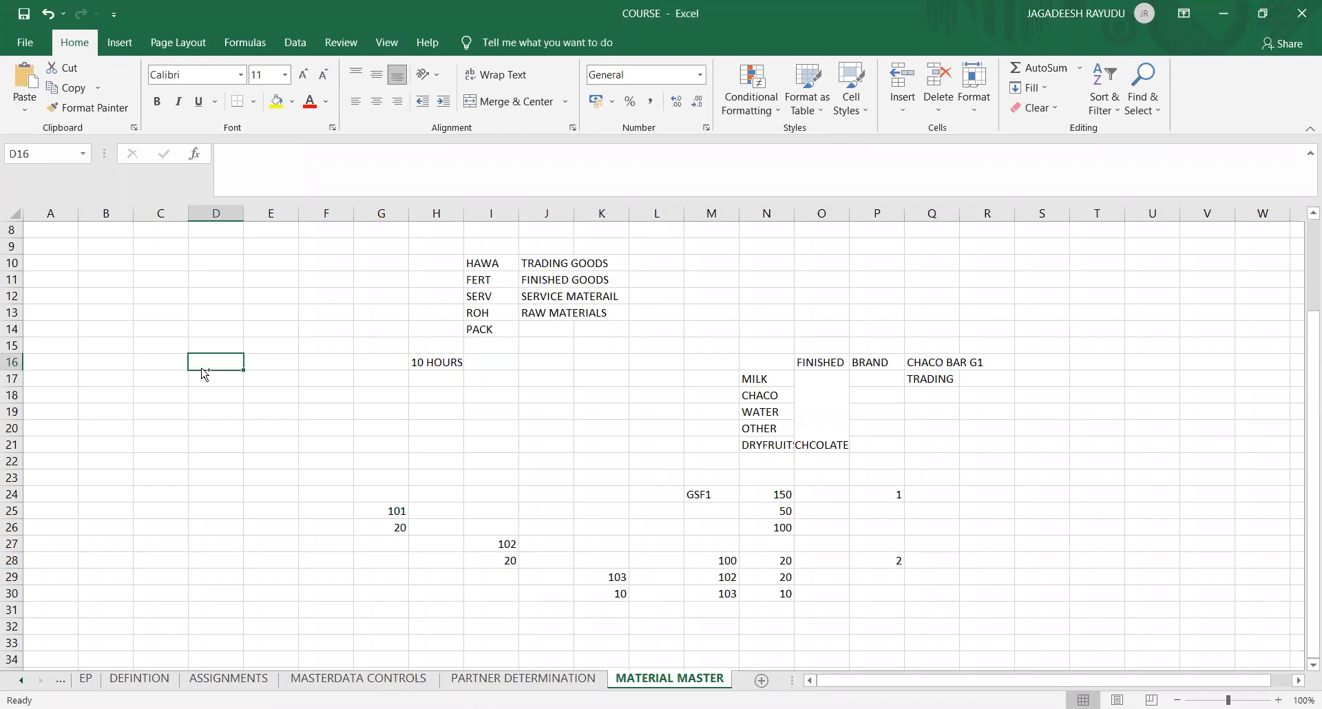
key(ctrl+v)
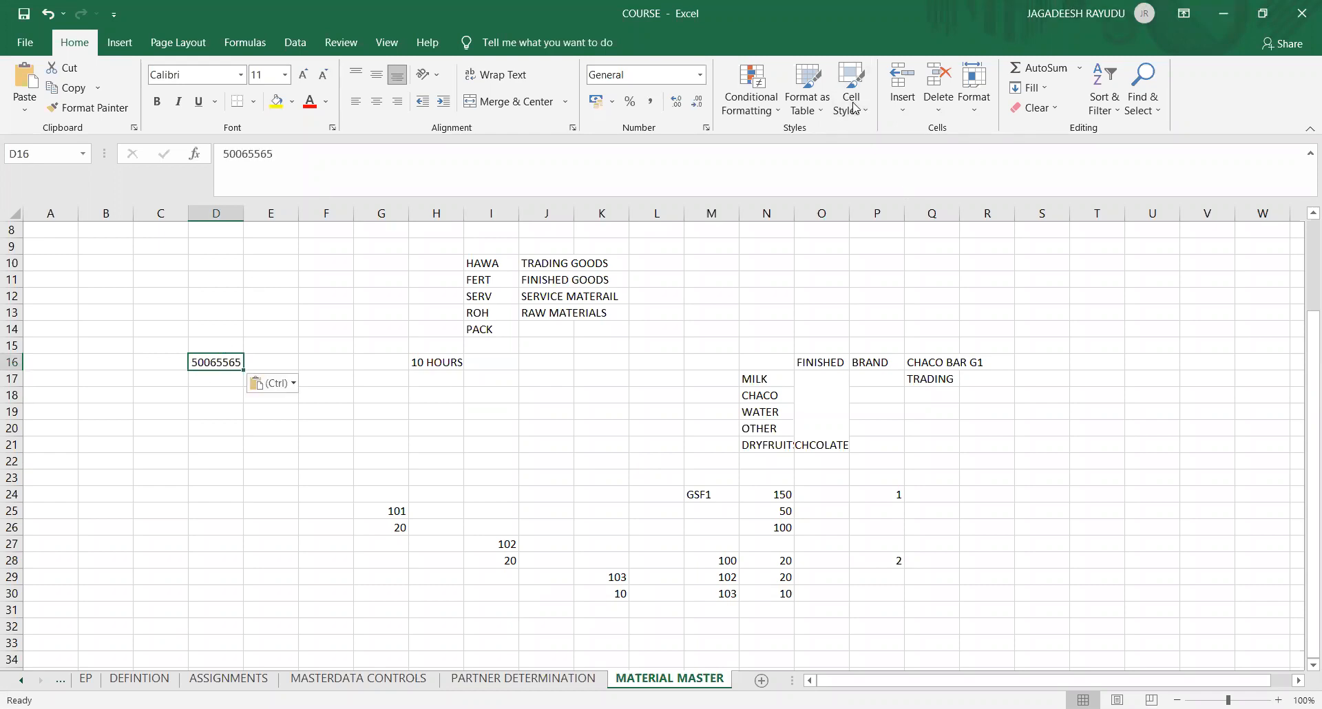
- Switch back to SAP and start a sales order in transaction VA01 with order type OR for sales area GS01, G1, GC
key(alt+Tab)
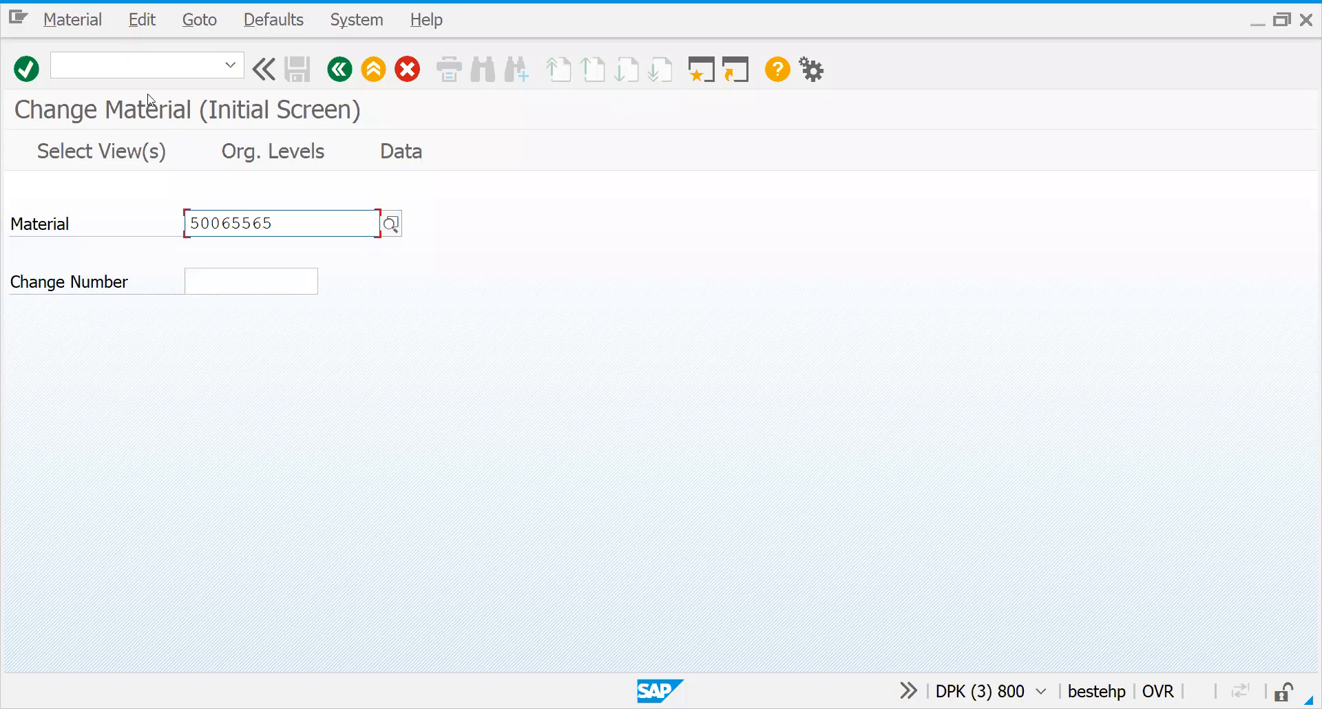
click(108, 73)
text(/)
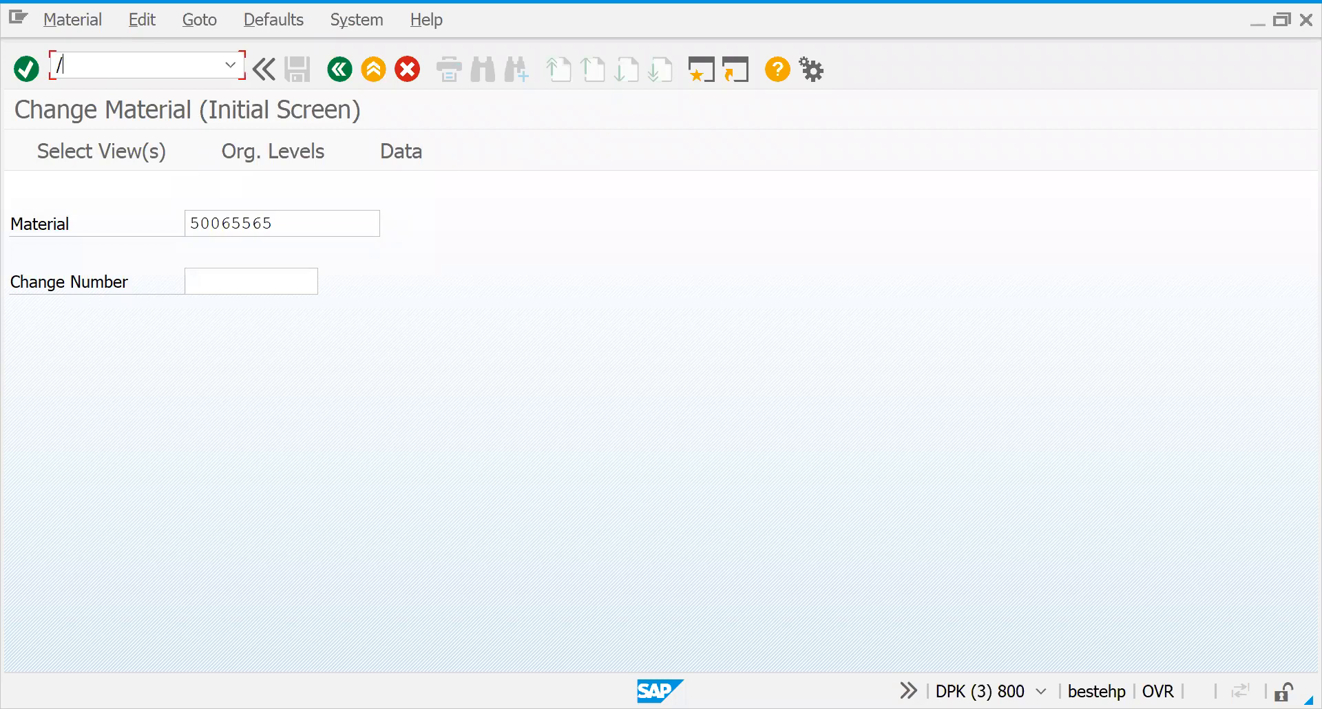
text(NVA01)
key(Return)
text(or)
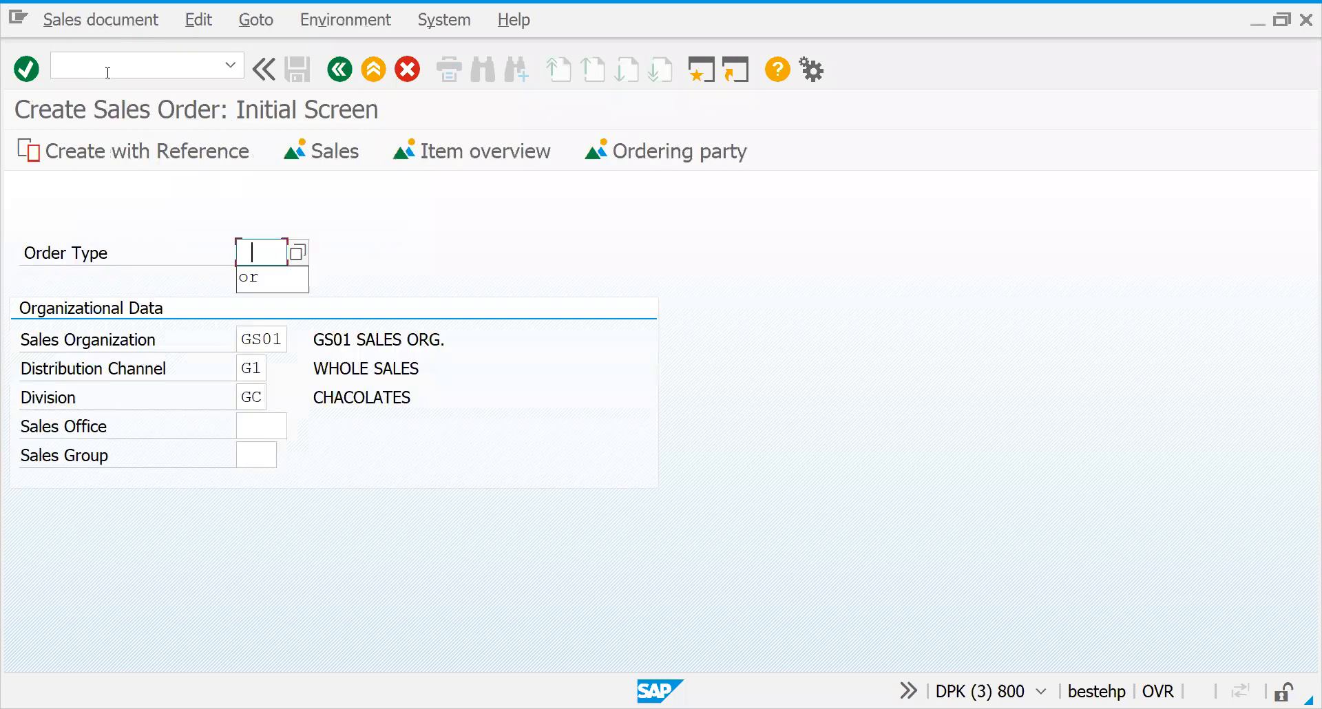
key(Return)
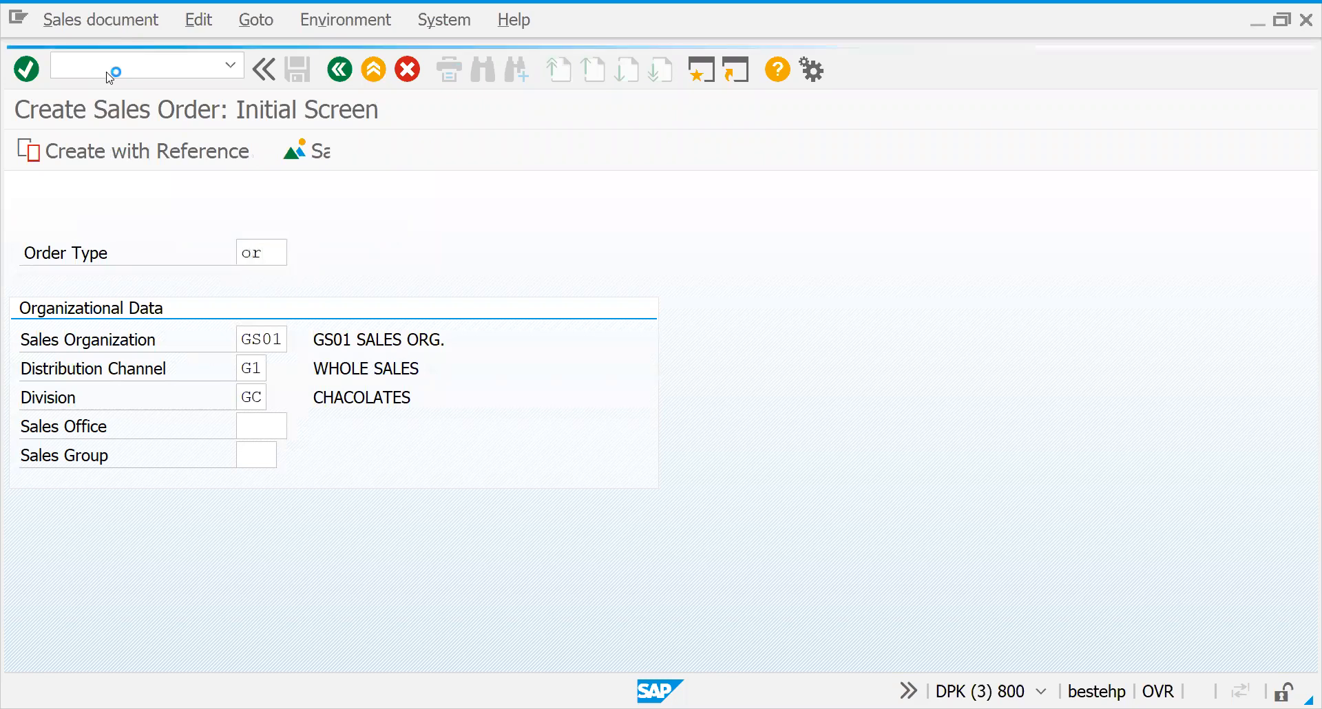
- Choose KING CO LTD as the order's sold-to party and also as its ship-to party
key(Down)
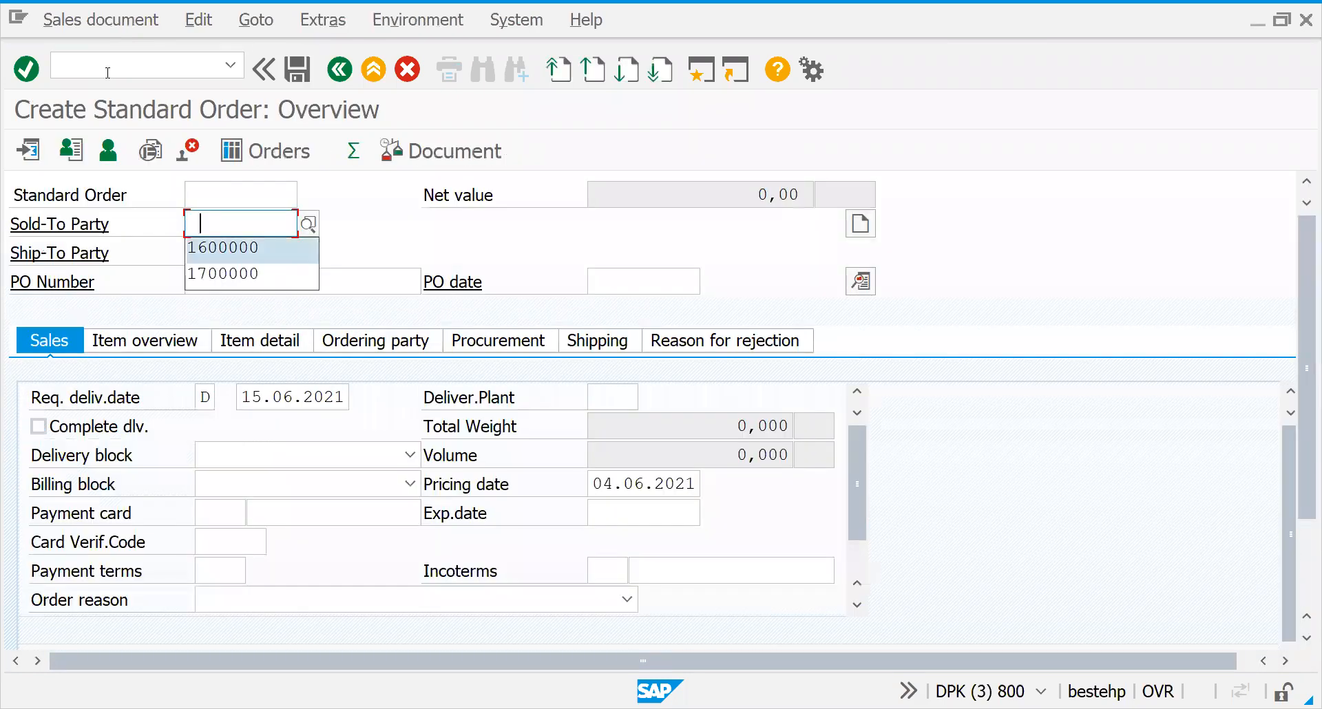
key(Return)
key(Return)
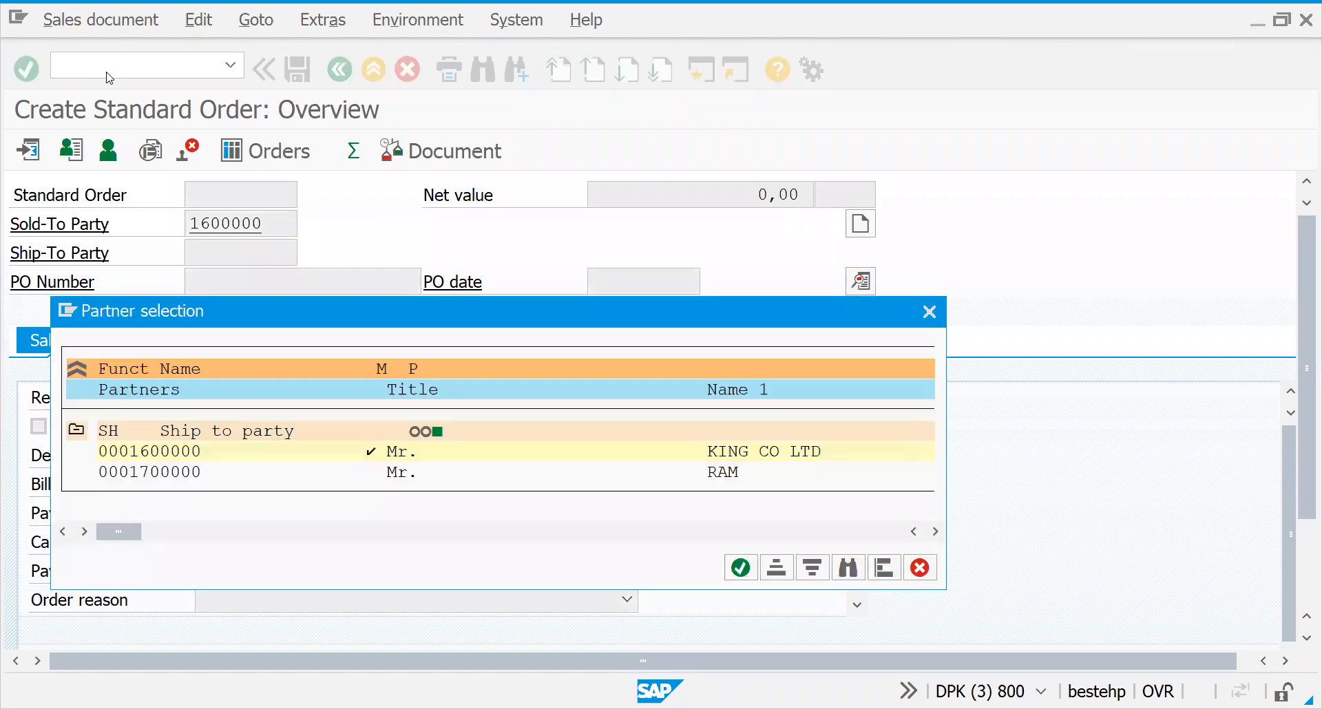
key(Return)
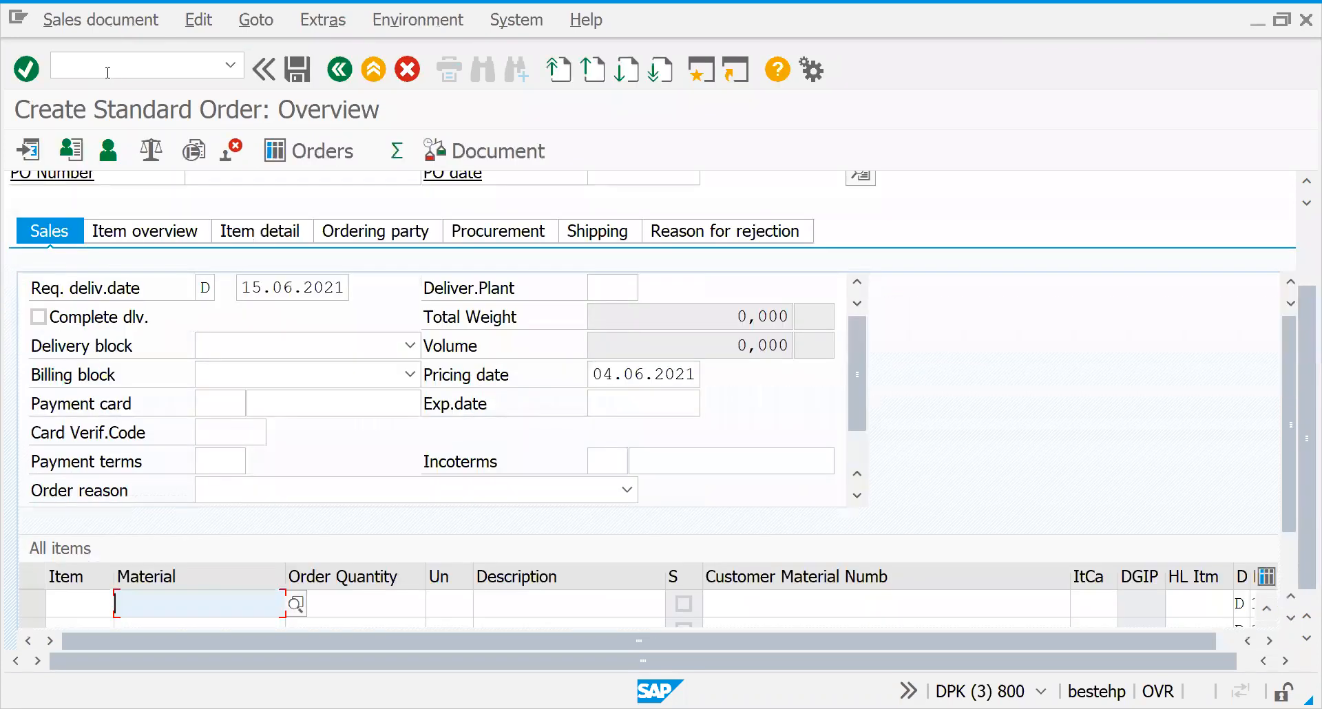
- Add material 50065565 as the first order item with an order quantity of 1
text(50065565)
key(Tab)
text(1)
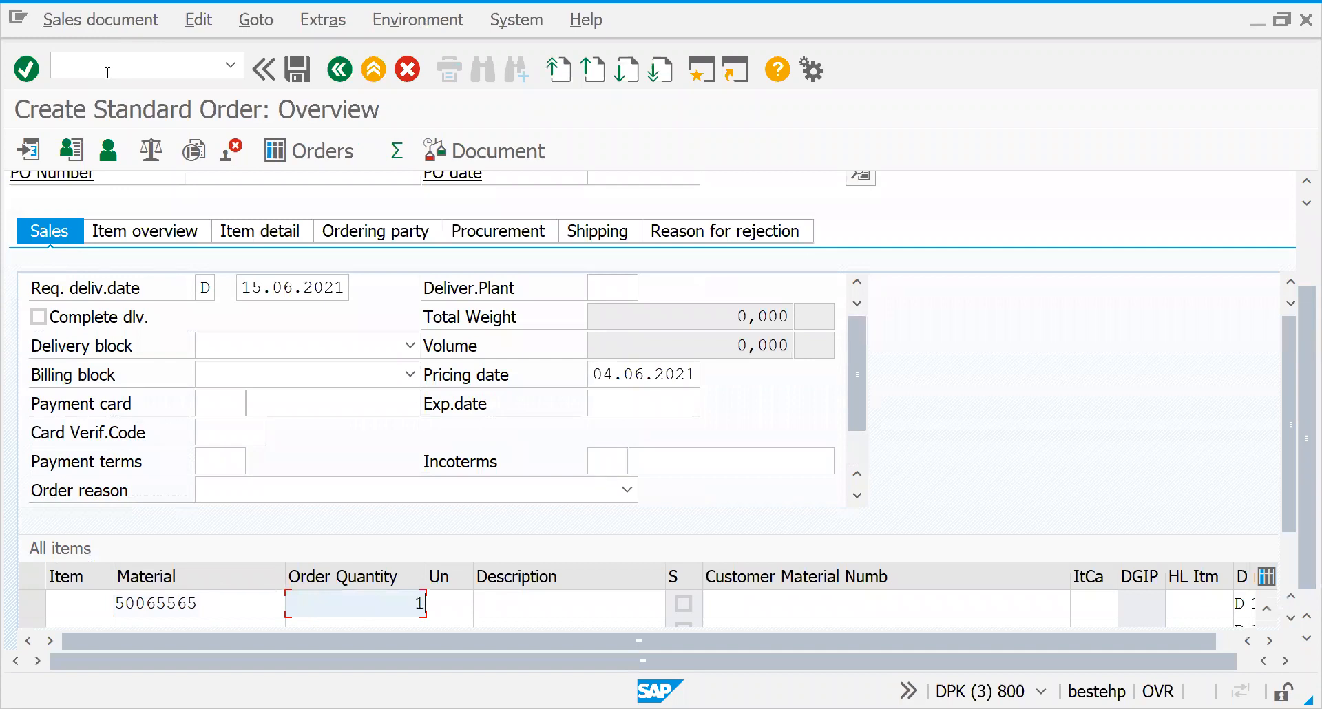
key(Return)
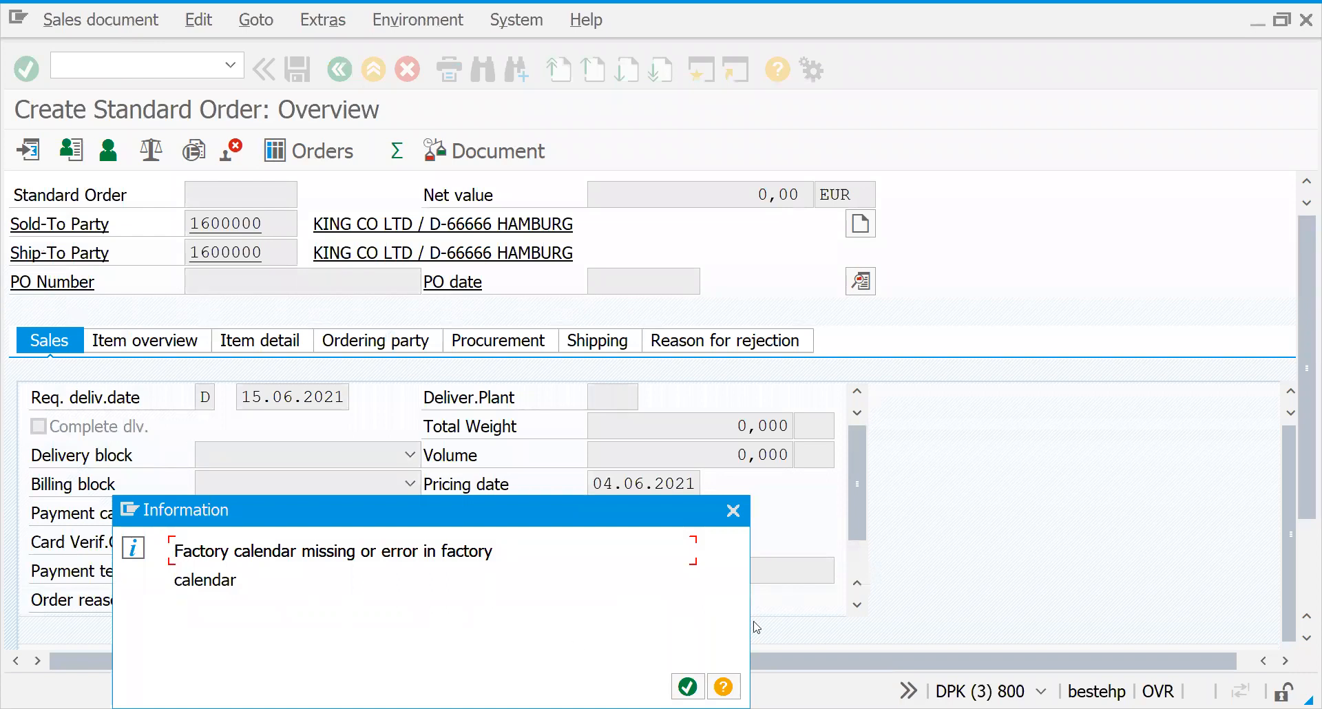
- Read the detailed explanation of the factory calendar message, close it and acknowledge the message
click(722, 689)
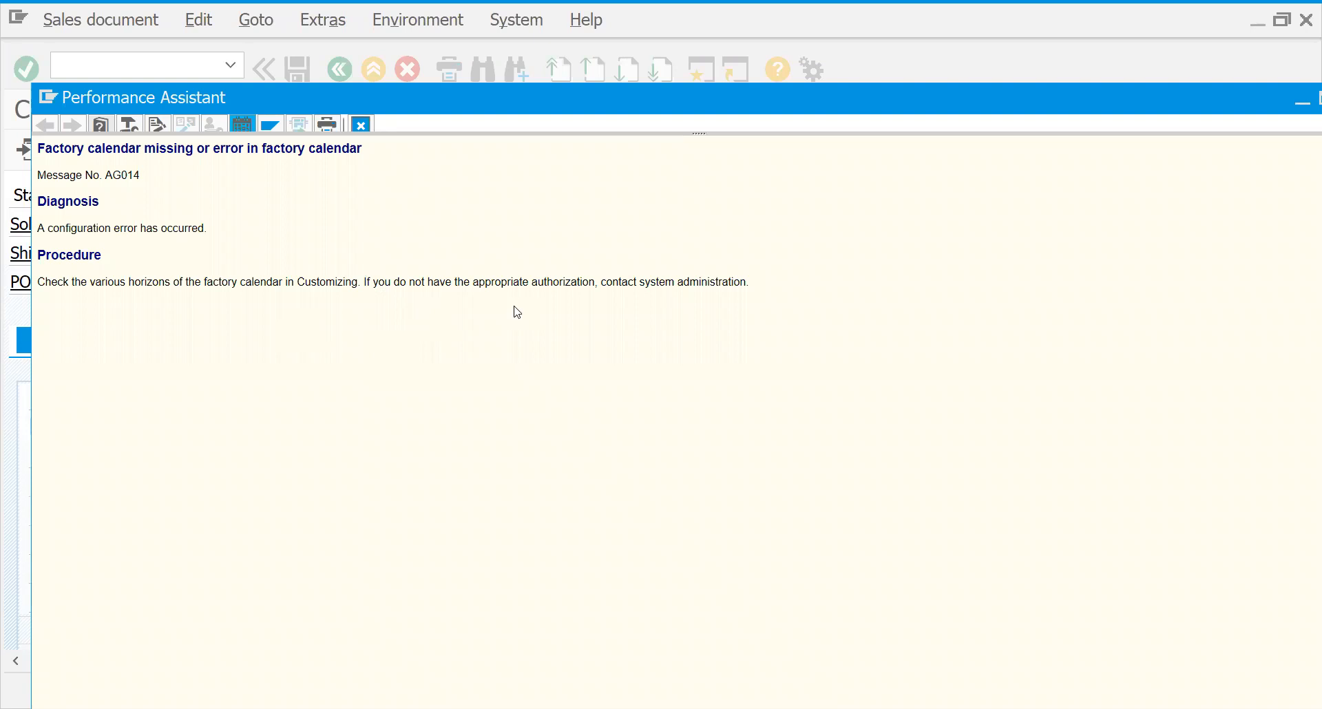
click(363, 128)
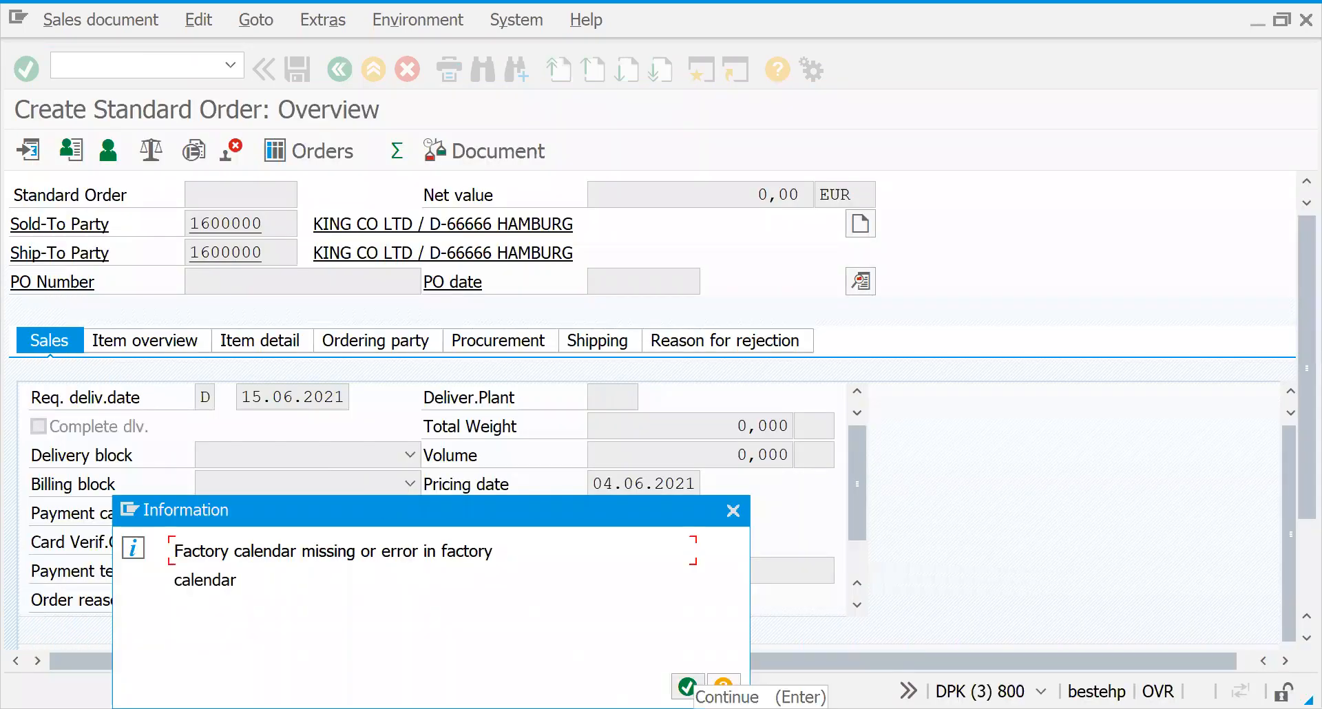
click(687, 687)
key(Return)
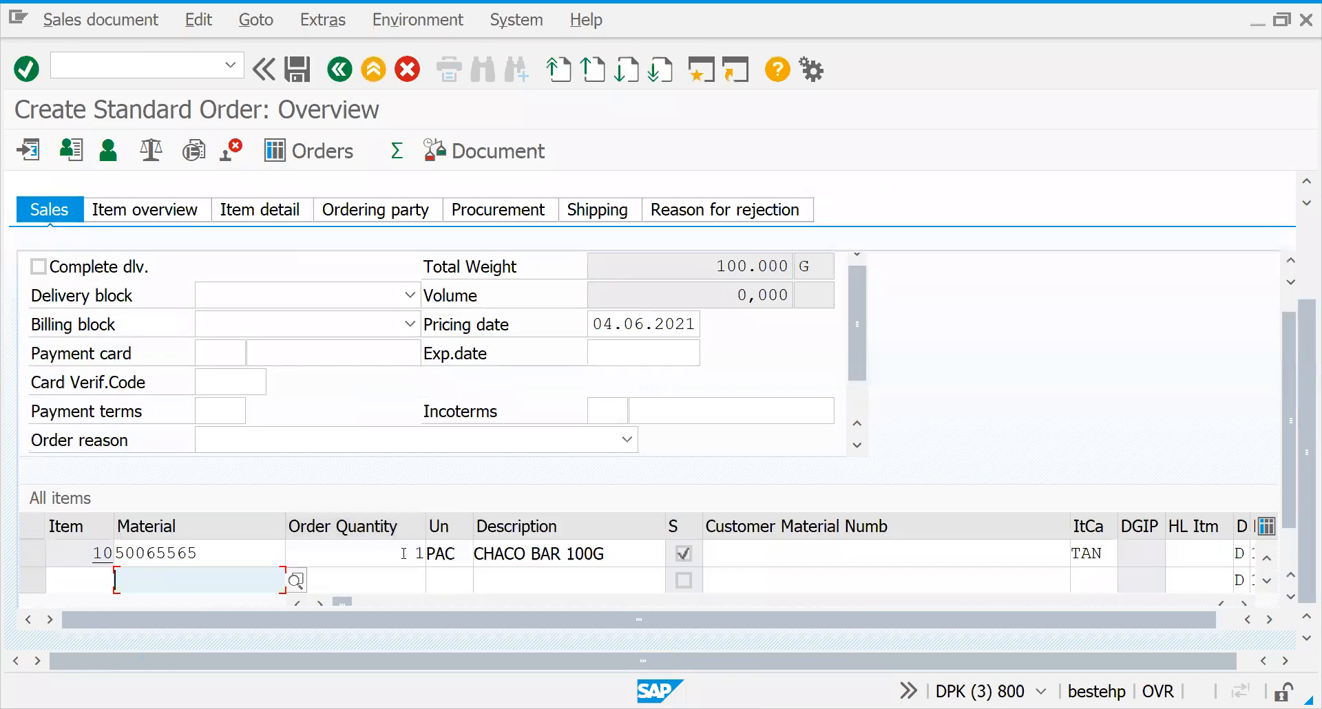
- Open the details of item 10 and review its conditions, account assignment and billing document data
double_click(404, 553)
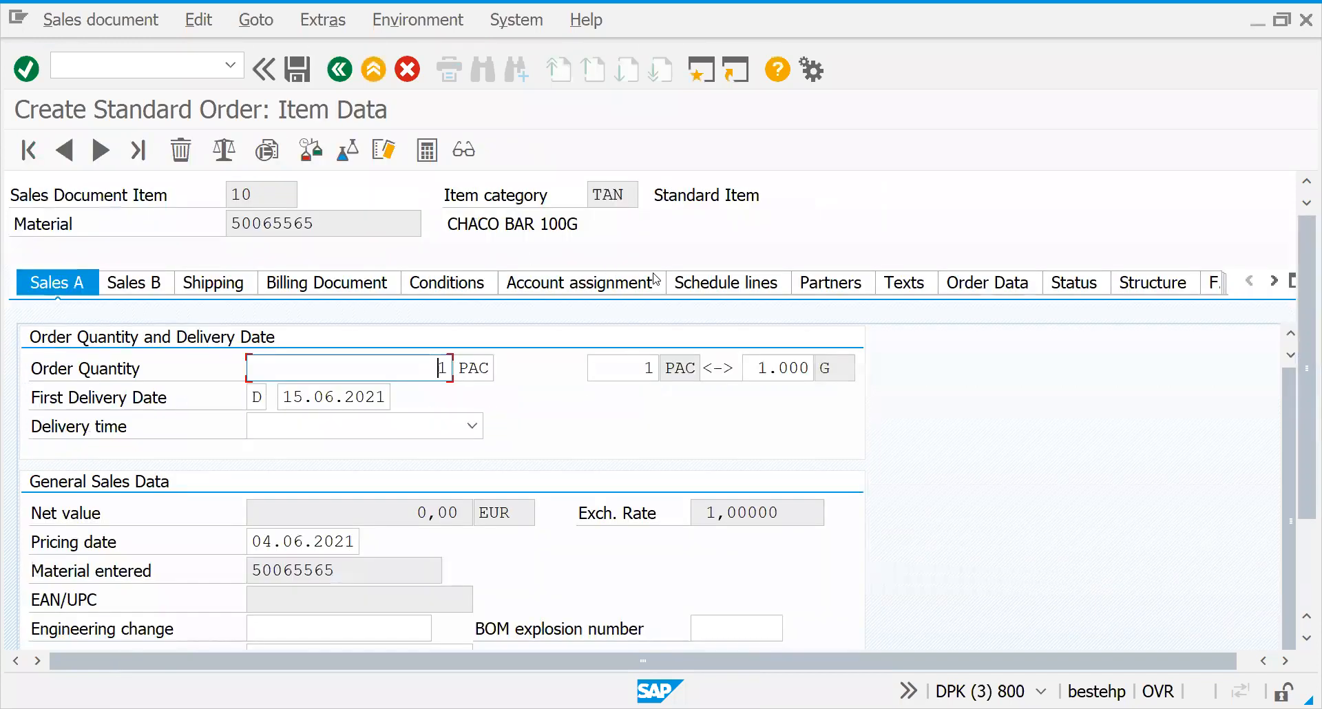
click(471, 287)
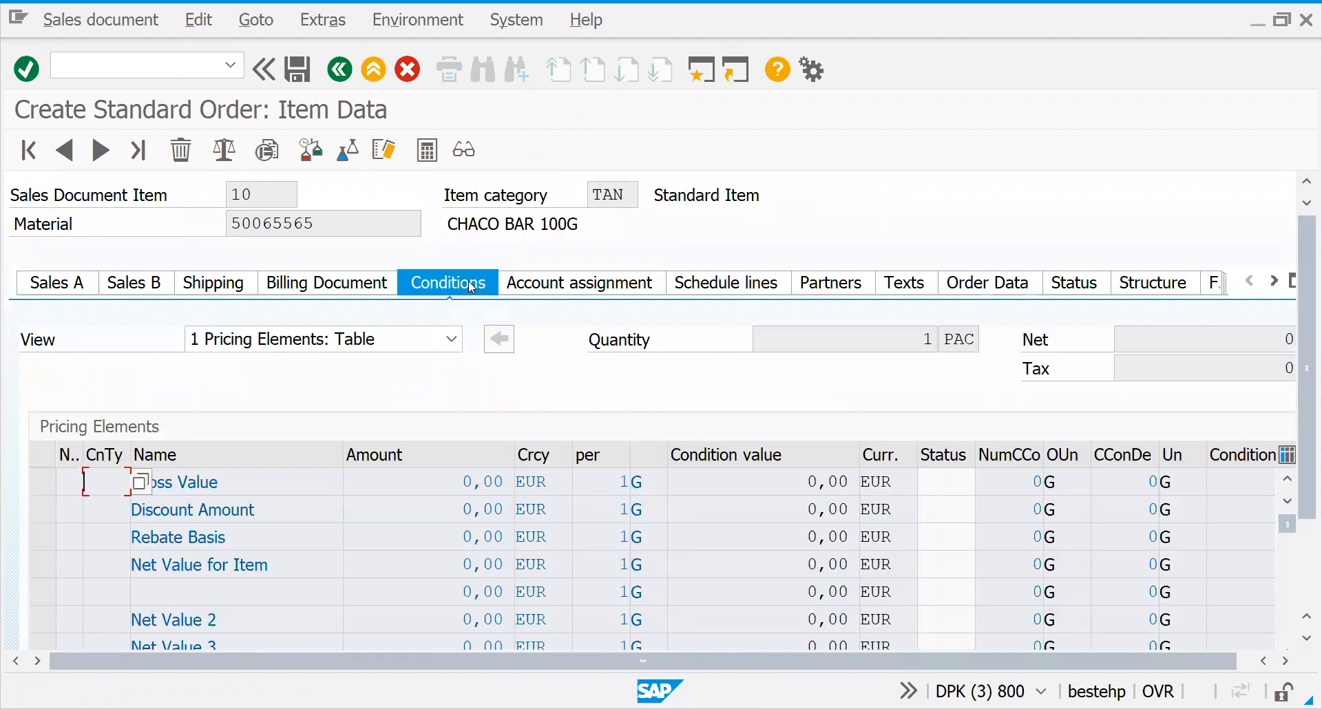
click(551, 288)
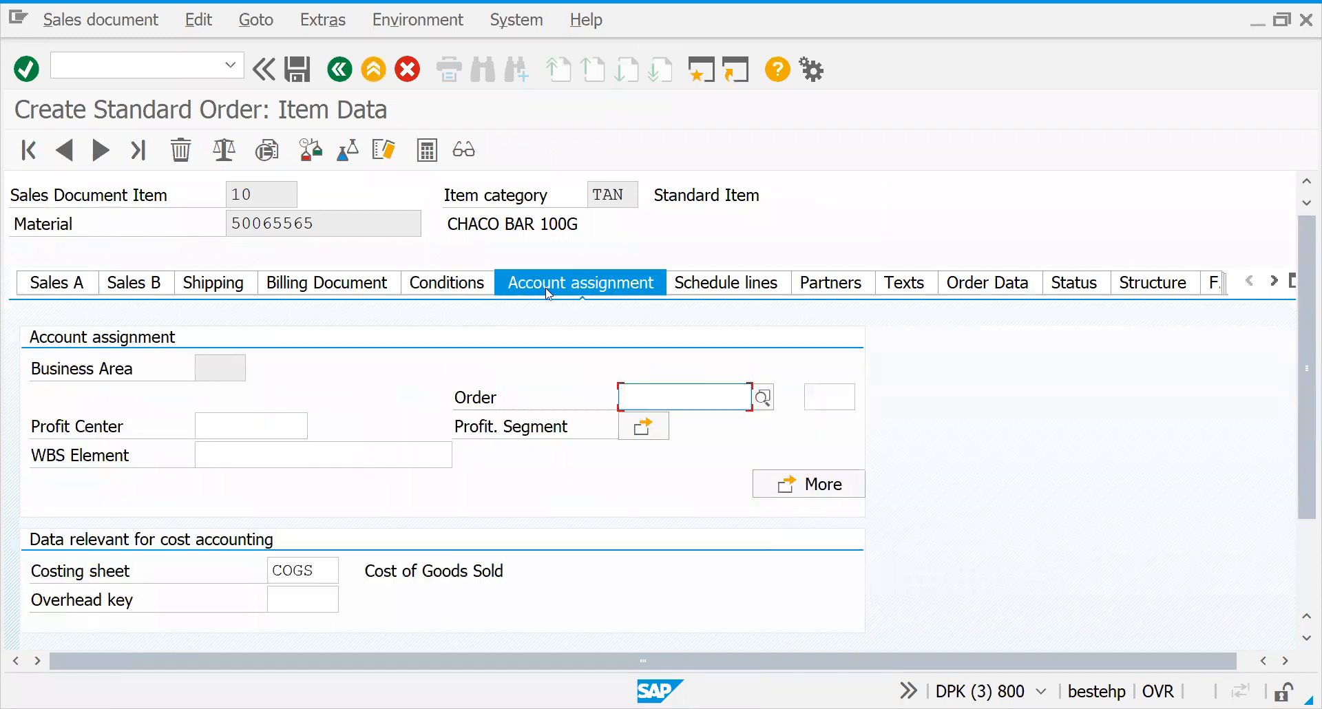
click(362, 290)
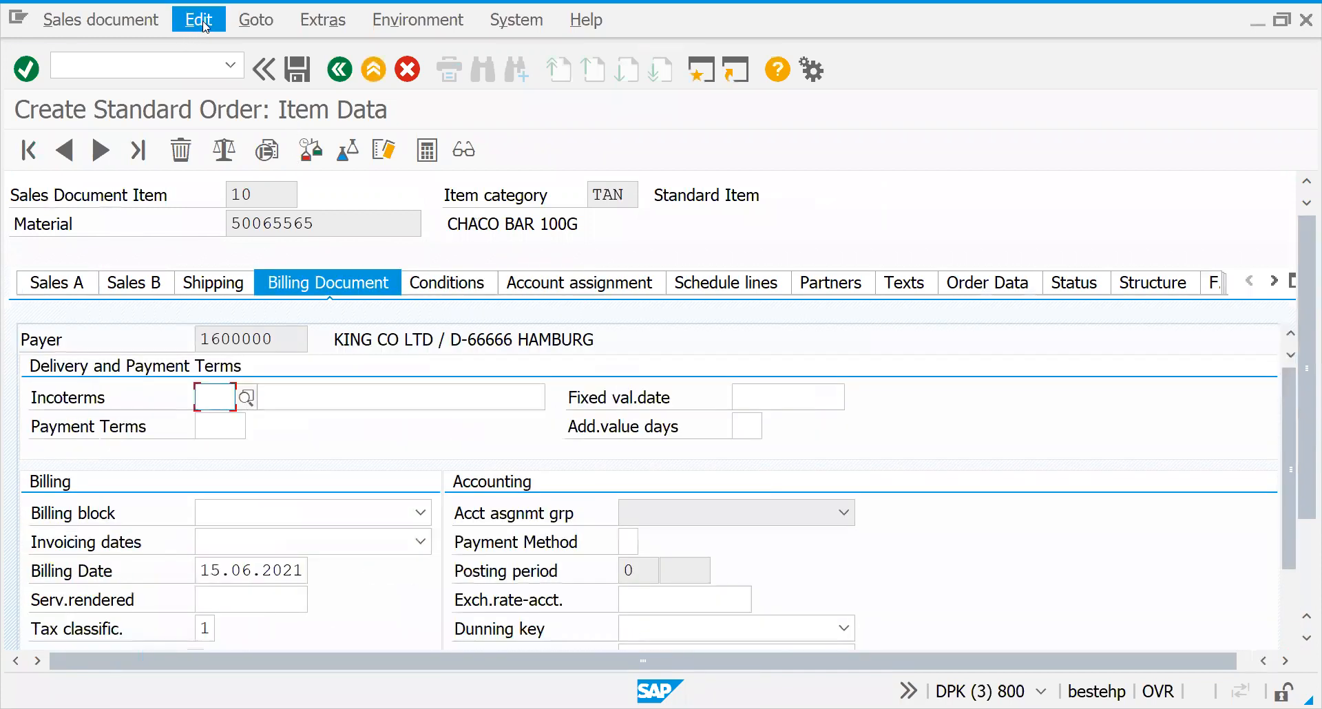
click(200, 21)
click(587, 163)
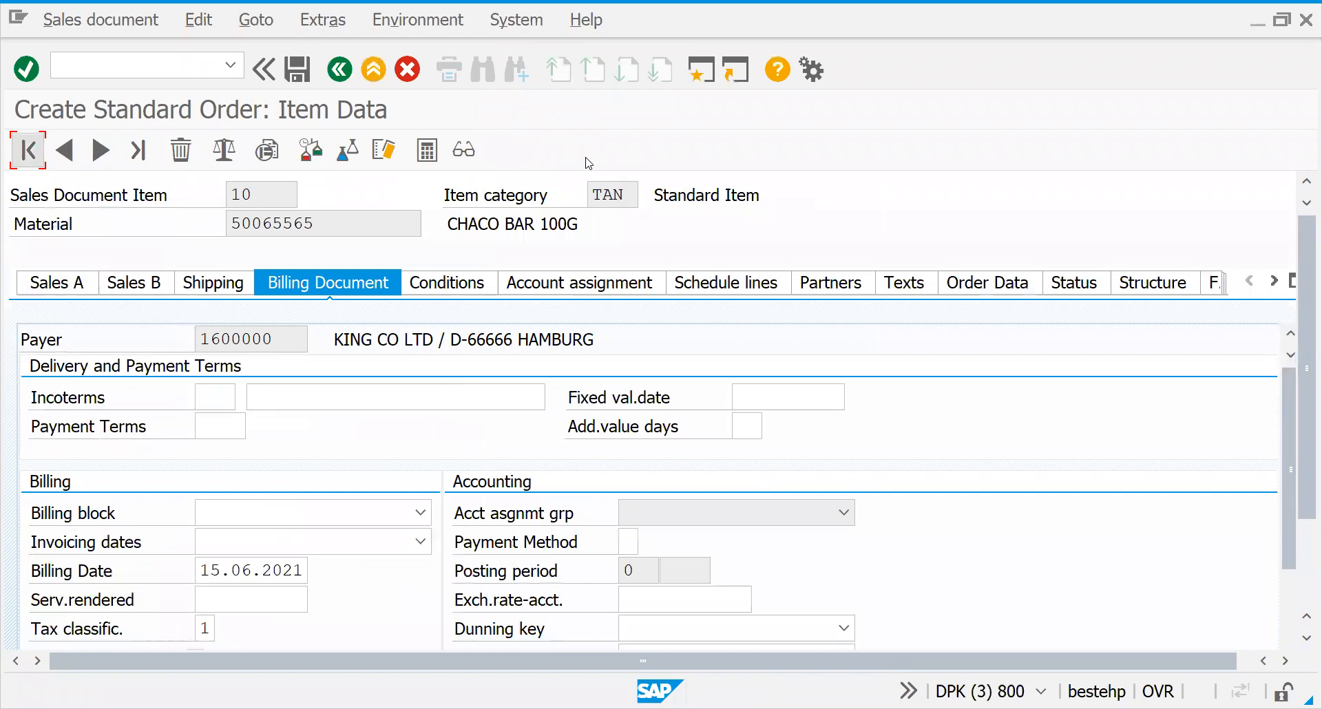
- Try to save the order, examine the missing data in its incompletion log, and return to the item data
key(ctrl+s)
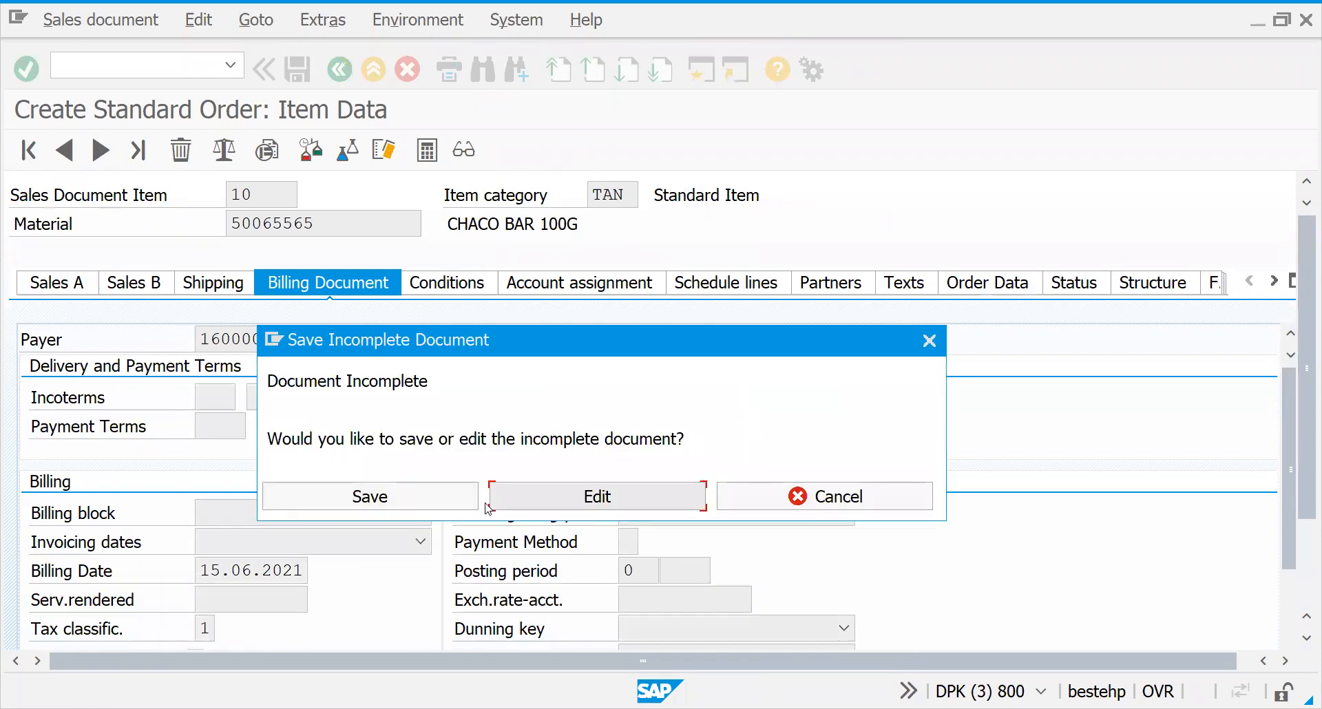
click(372, 497)
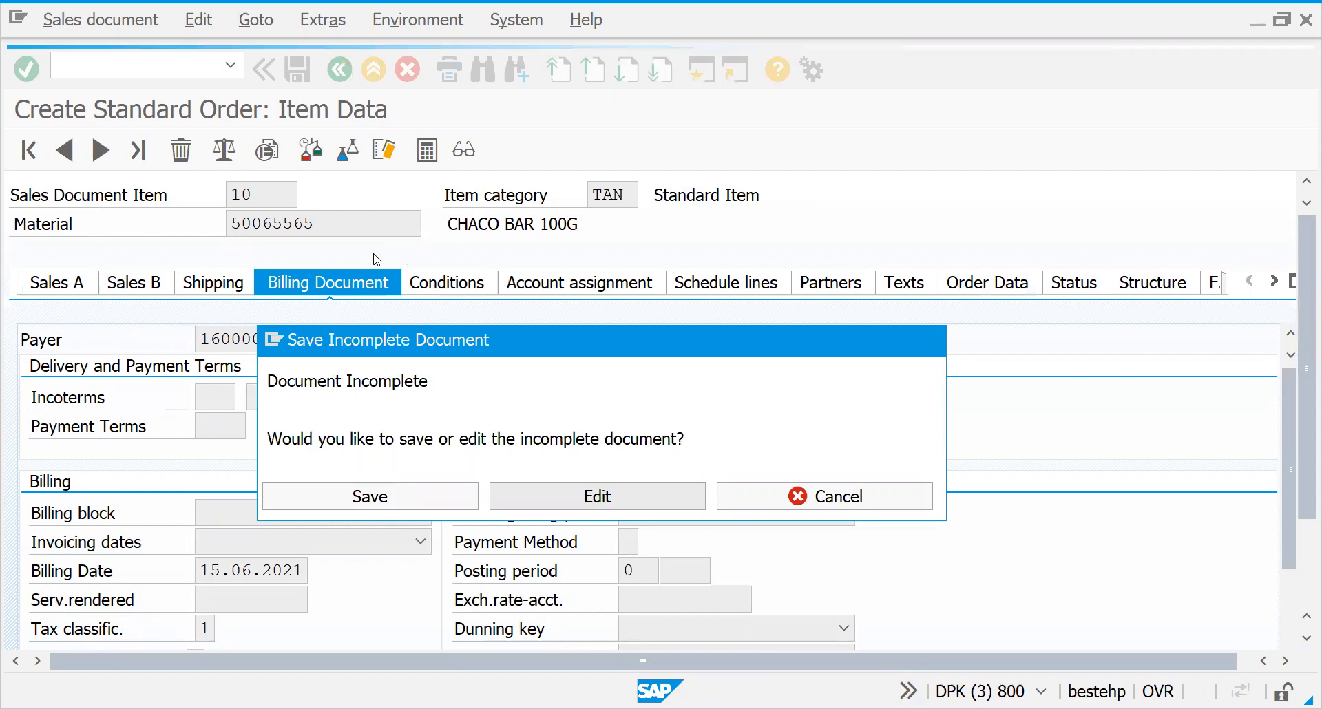
key(Return)
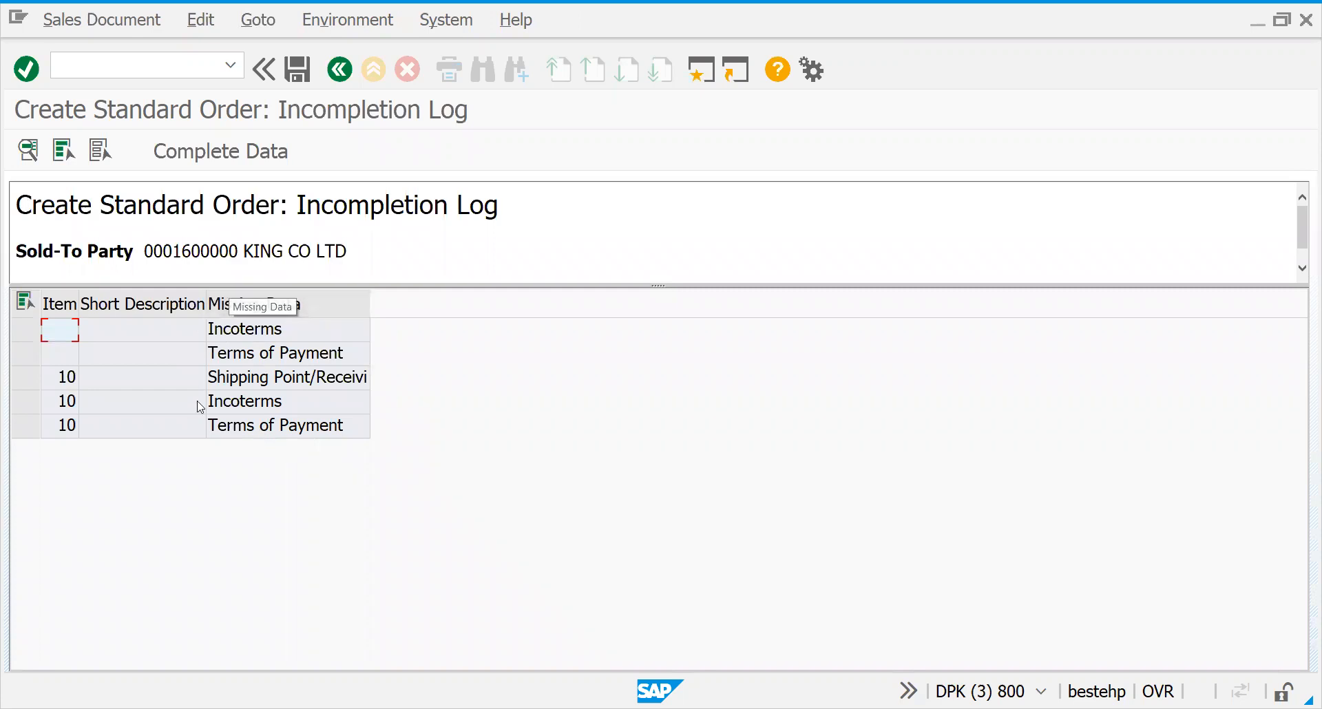
click(222, 399)
click(232, 380)
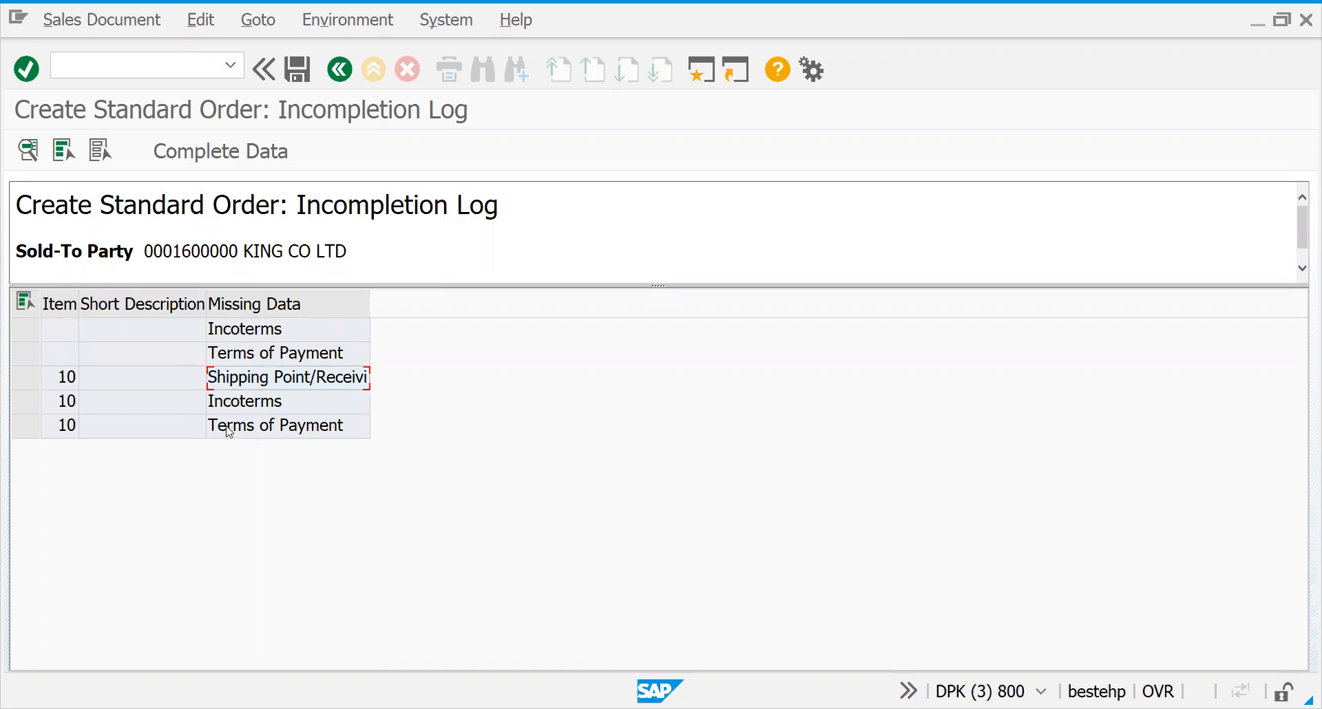
click(231, 405)
click(233, 425)
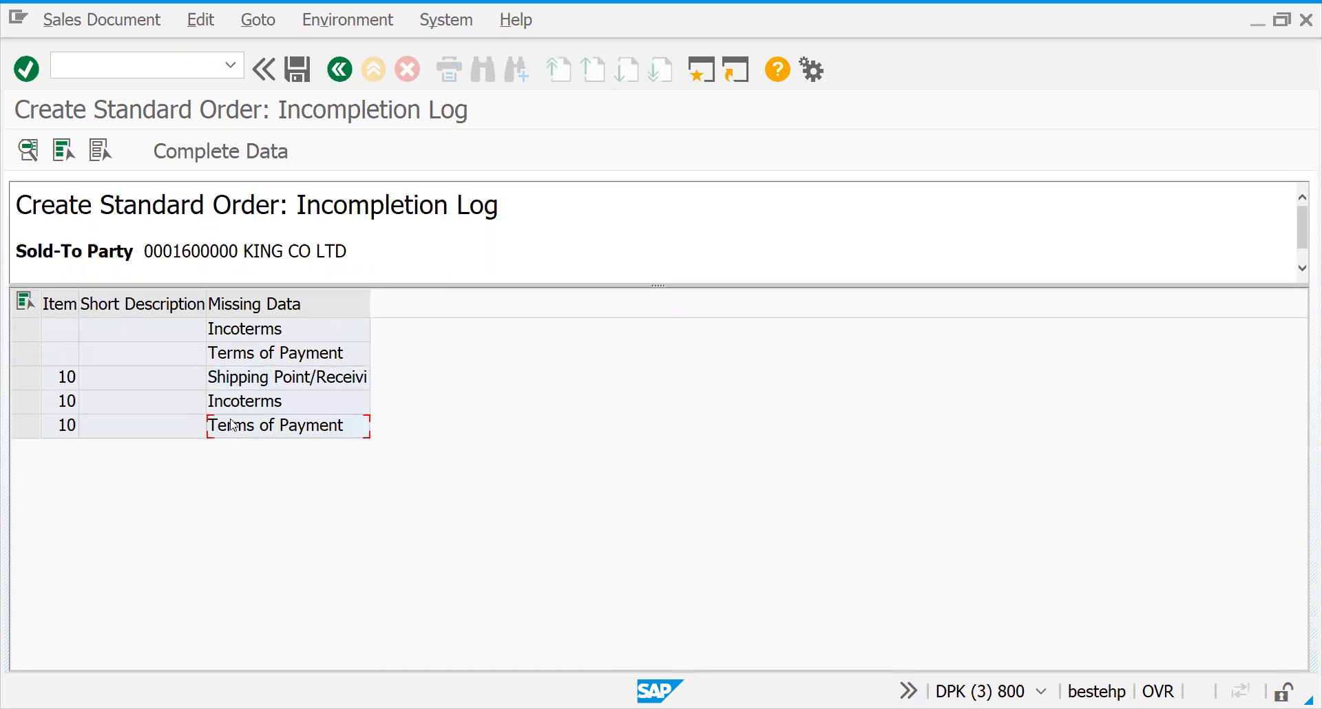
click(340, 69)
click(220, 150)
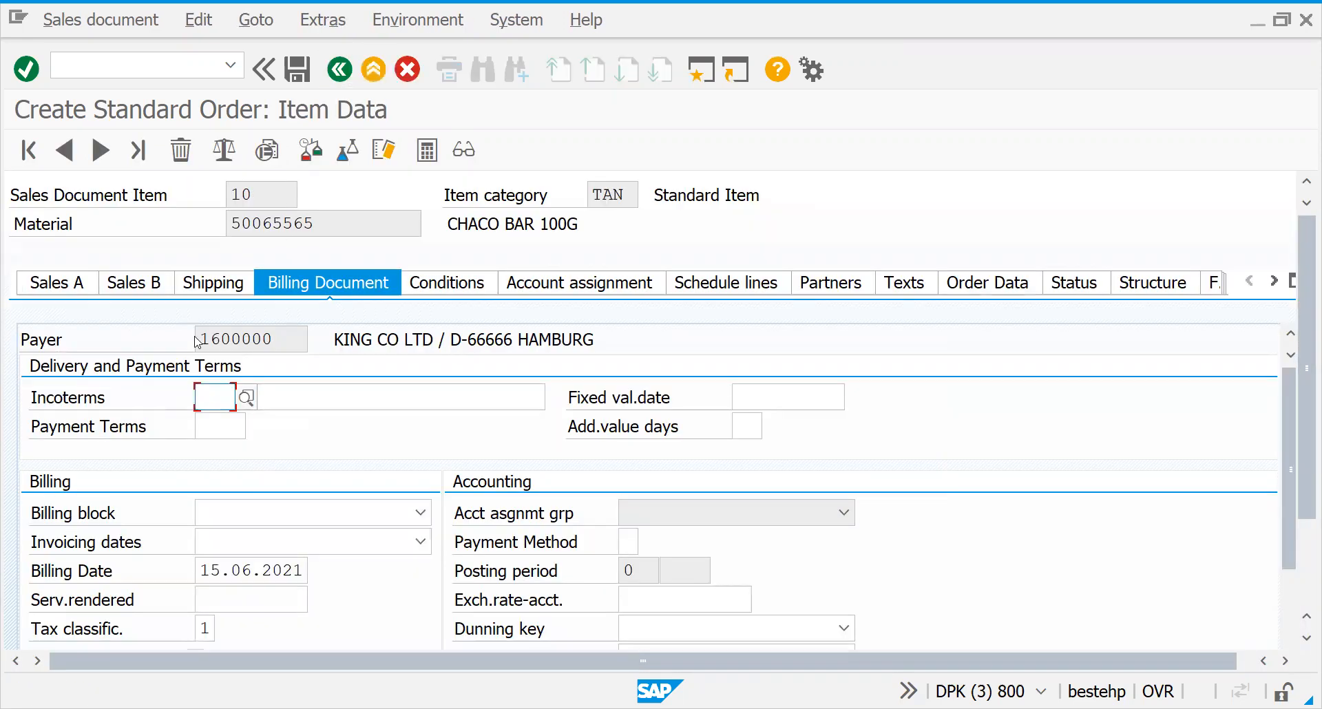
- Set item 10's Incoterms to CIF with location GERMANY and return to the order overview
click(242, 399)
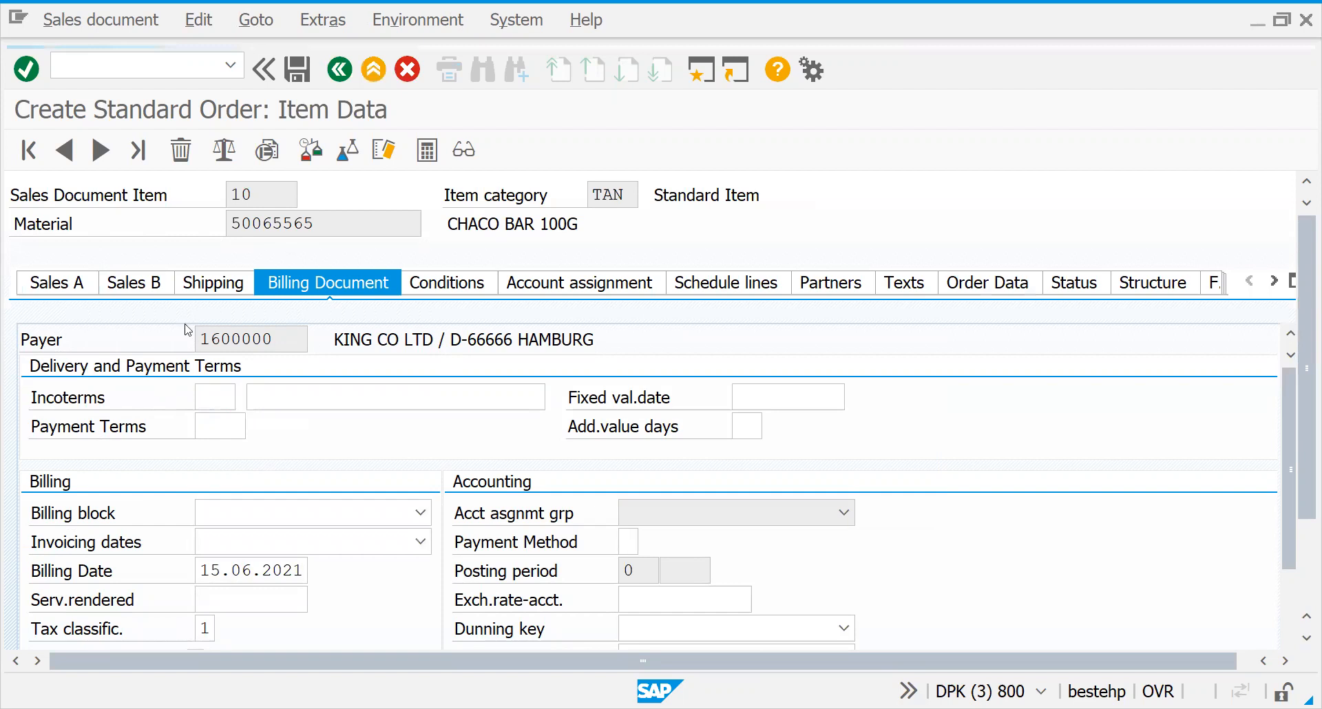
click(238, 217)
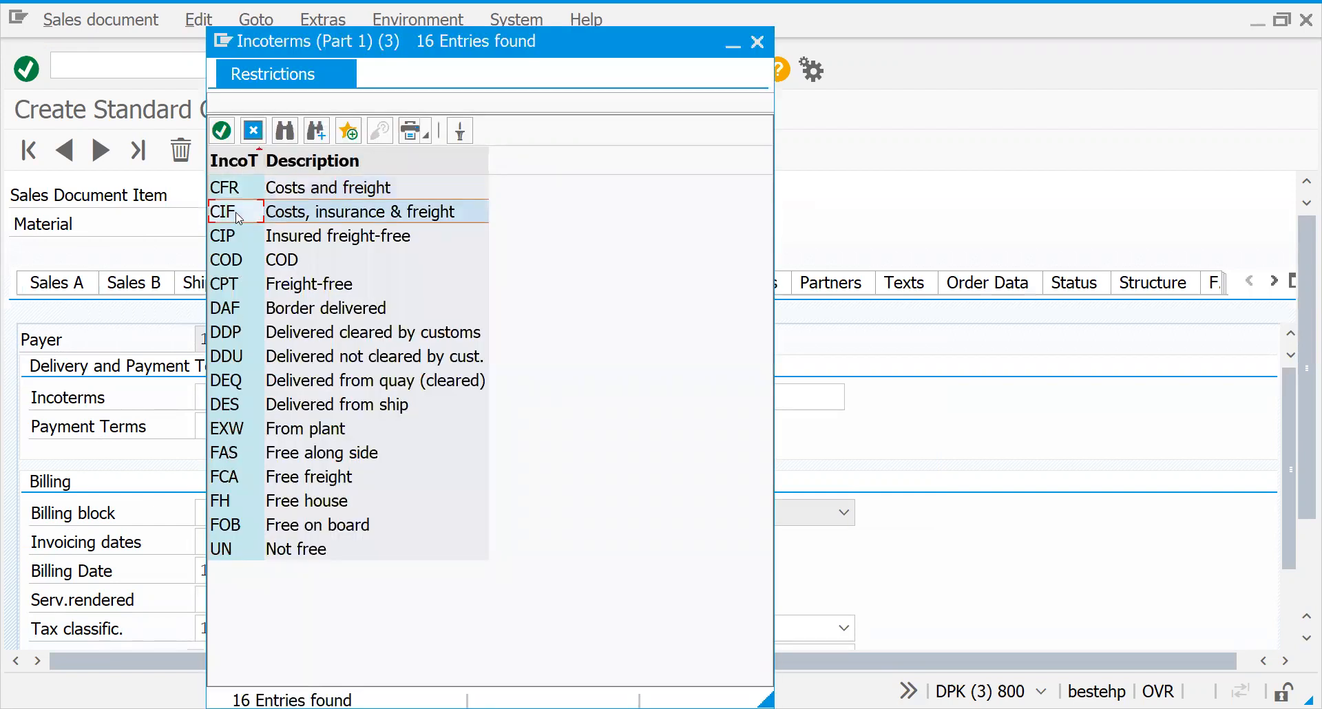
click(237, 218)
click(309, 396)
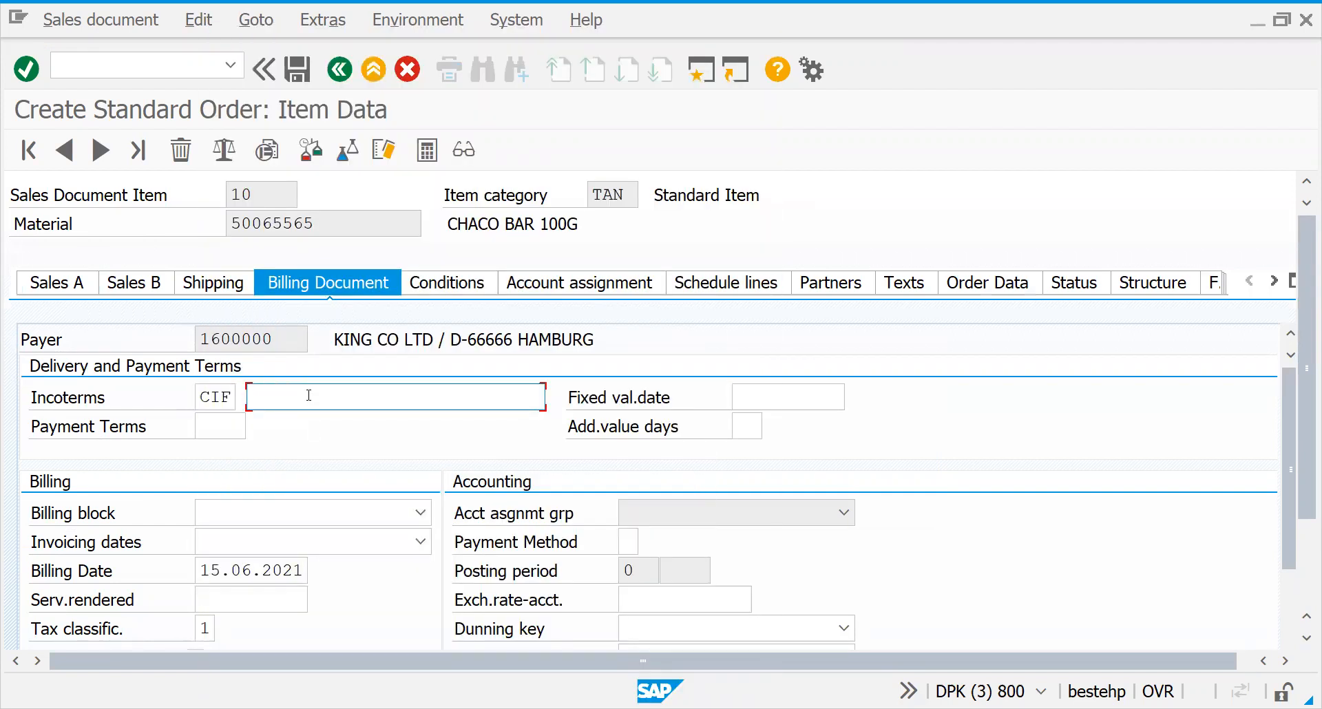
text(GERMANY)
key(Return)
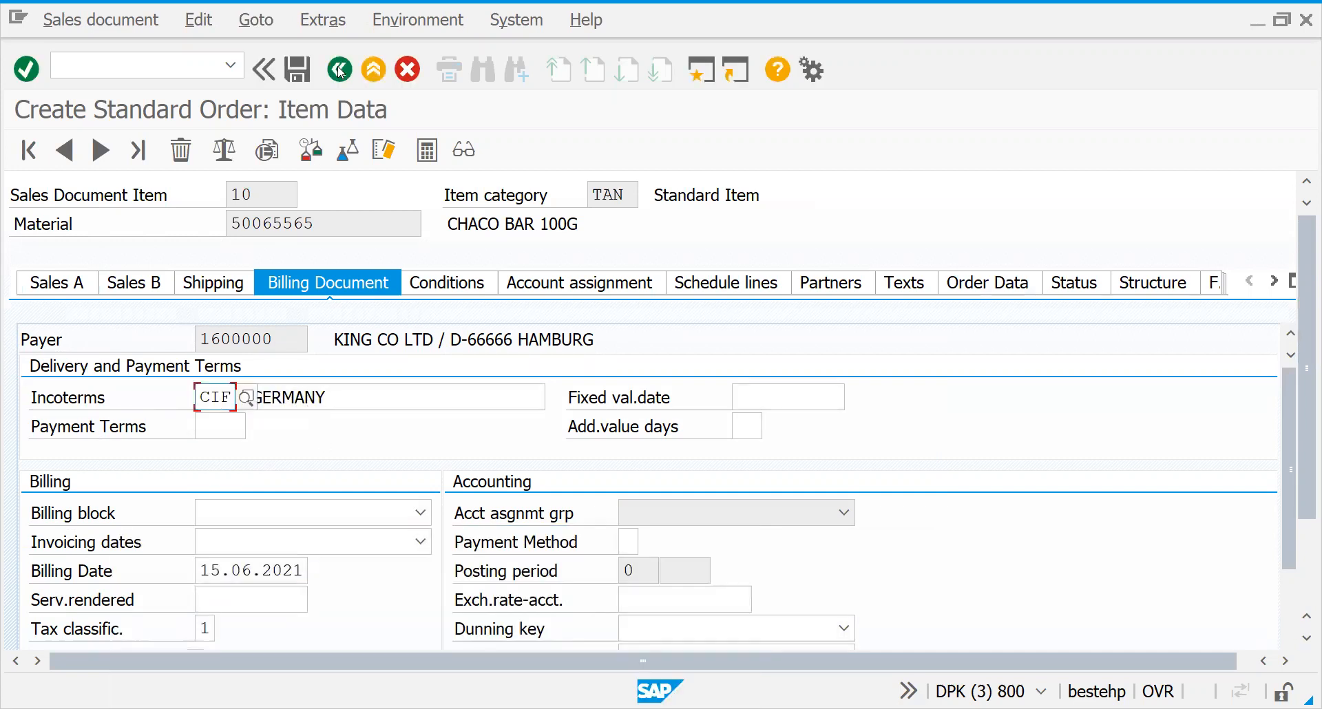
click(339, 69)
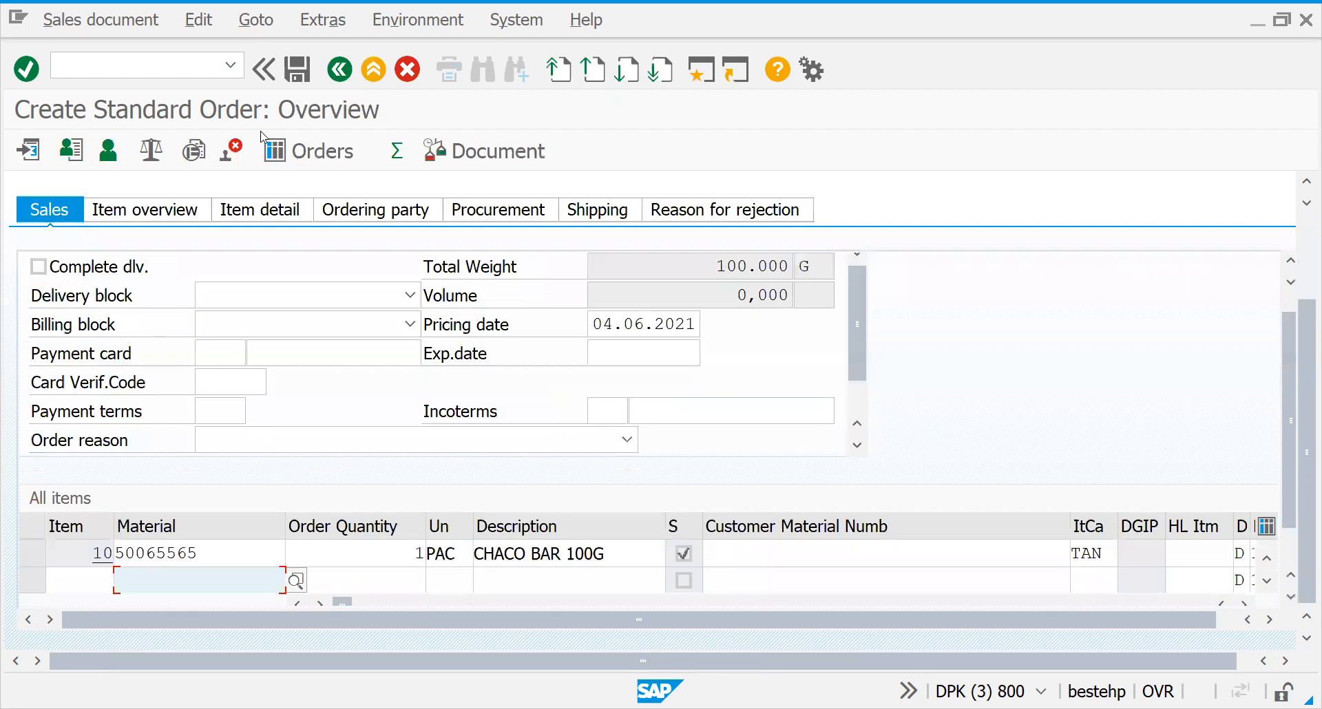
- Open the missing header Incoterms from the incompletion log and set them to CIF with location germany
click(198, 19)
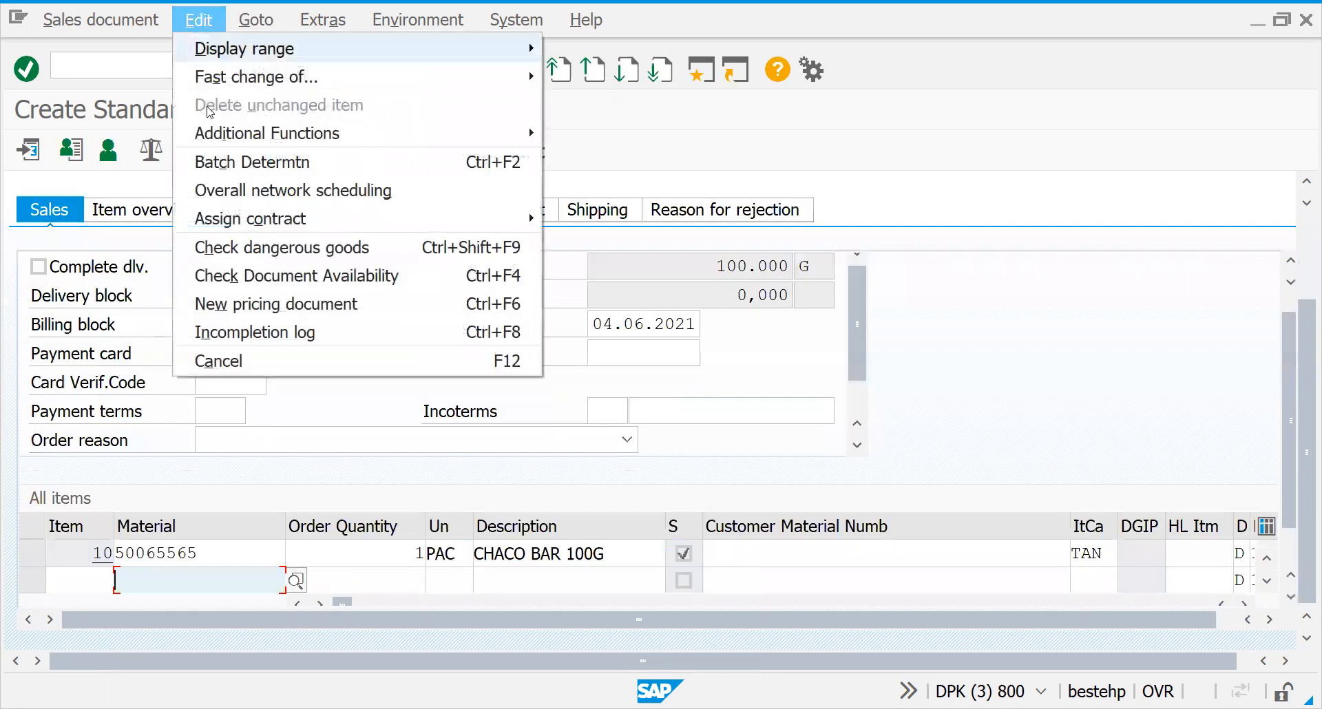
click(238, 332)
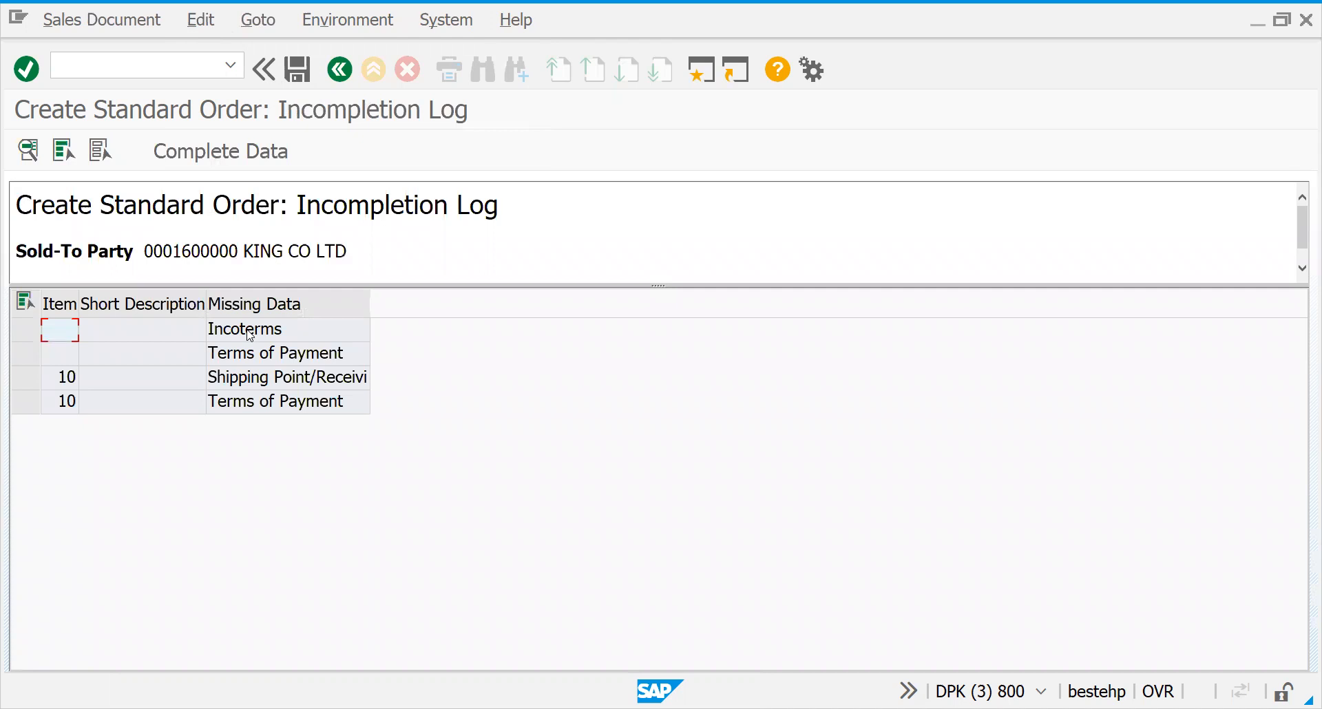
double_click(250, 336)
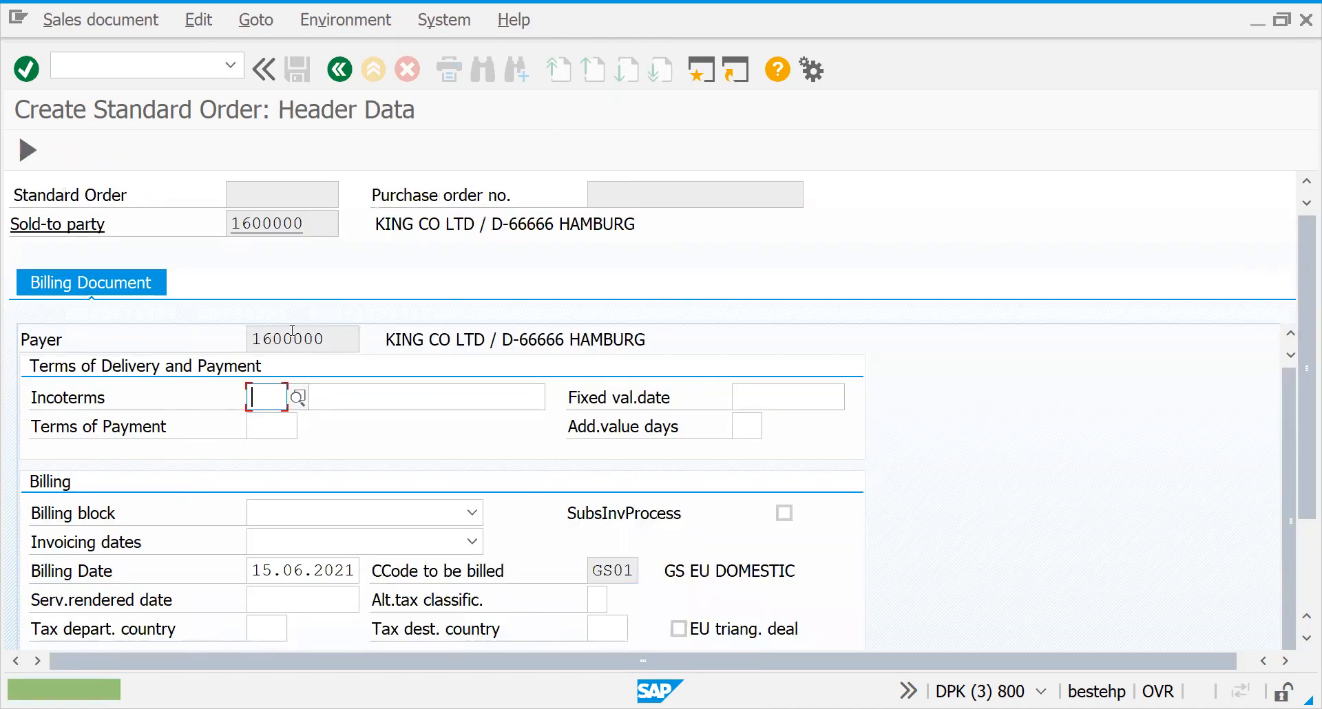
key(Down)
key(Return)
key(Tab)
key(Down)
key(Return)
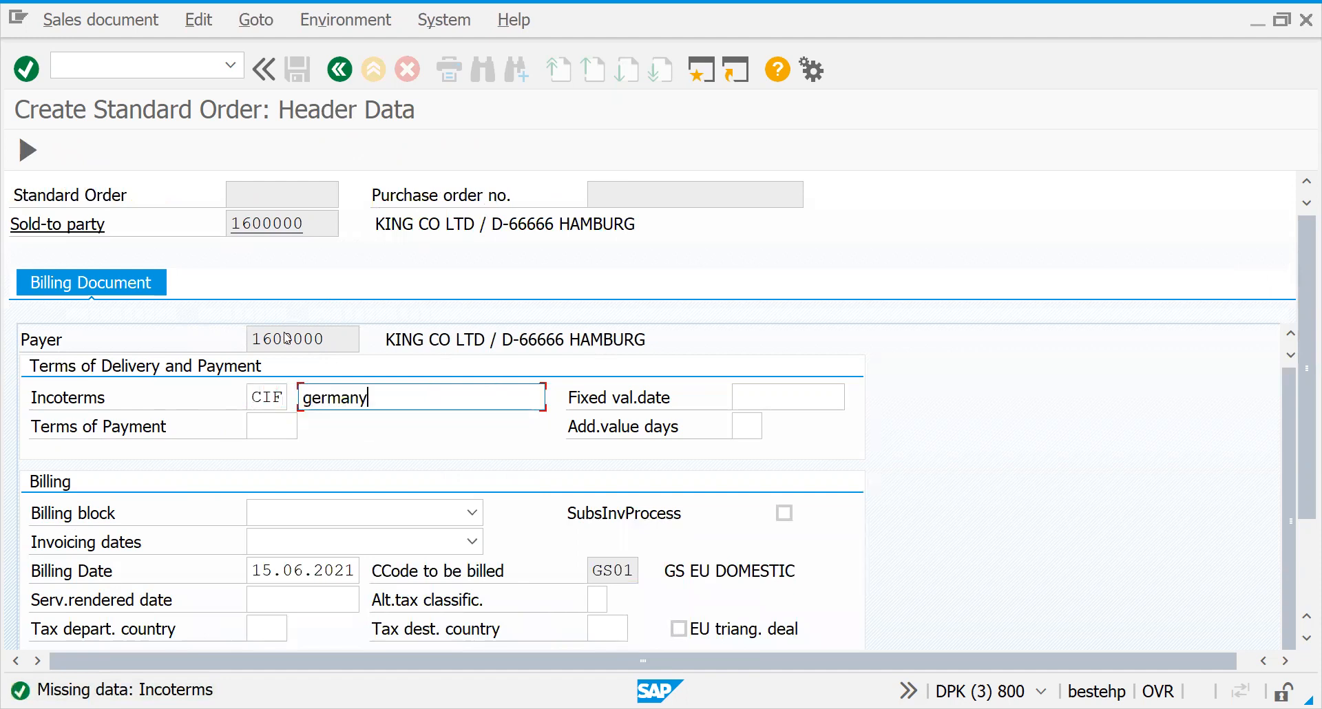
key(Return)
key(Return)
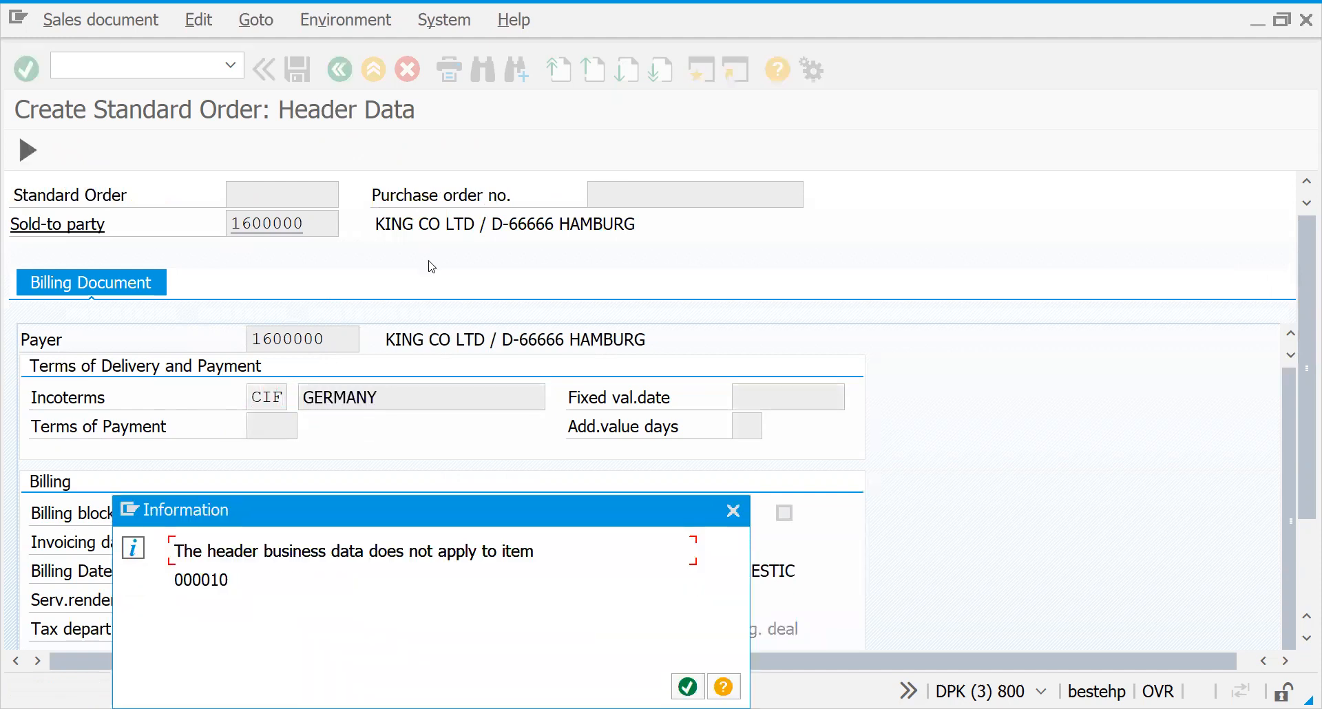
key(Return)
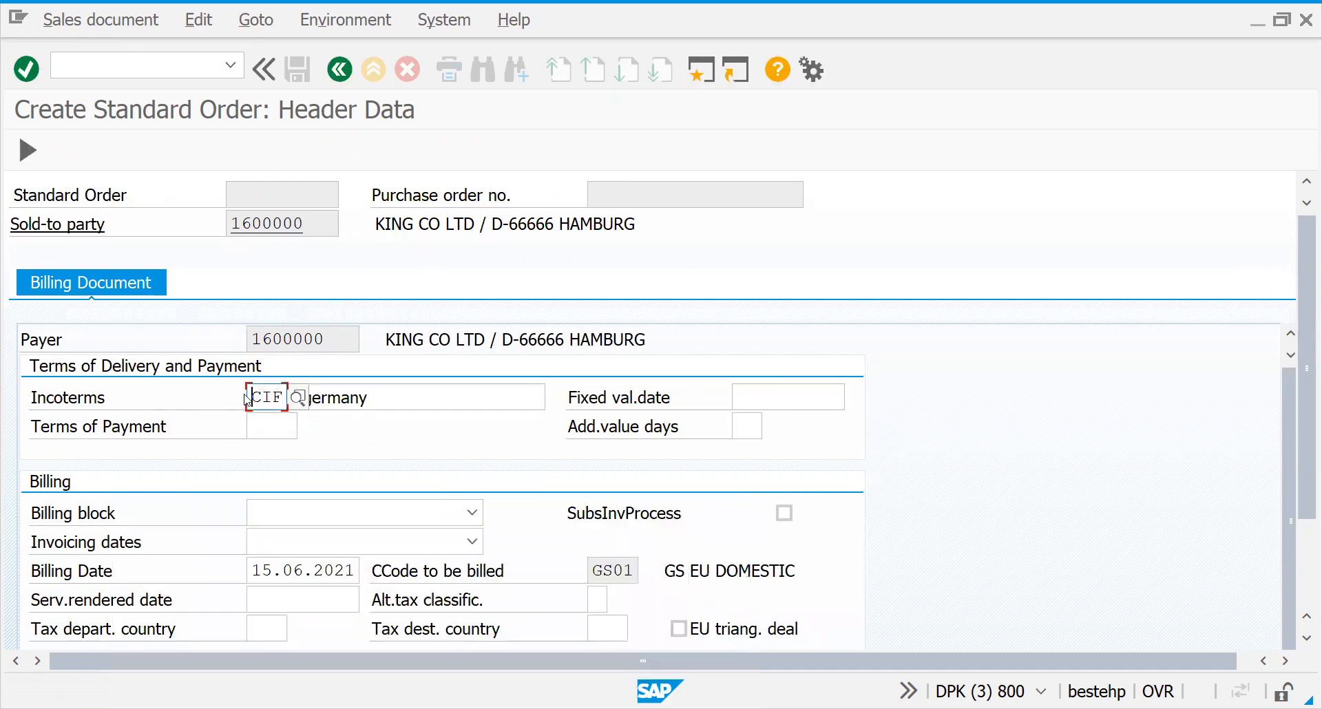
- Set the header's terms of payment to 0001, check the remaining incompletion log entry, and return to the order overview
click(266, 429)
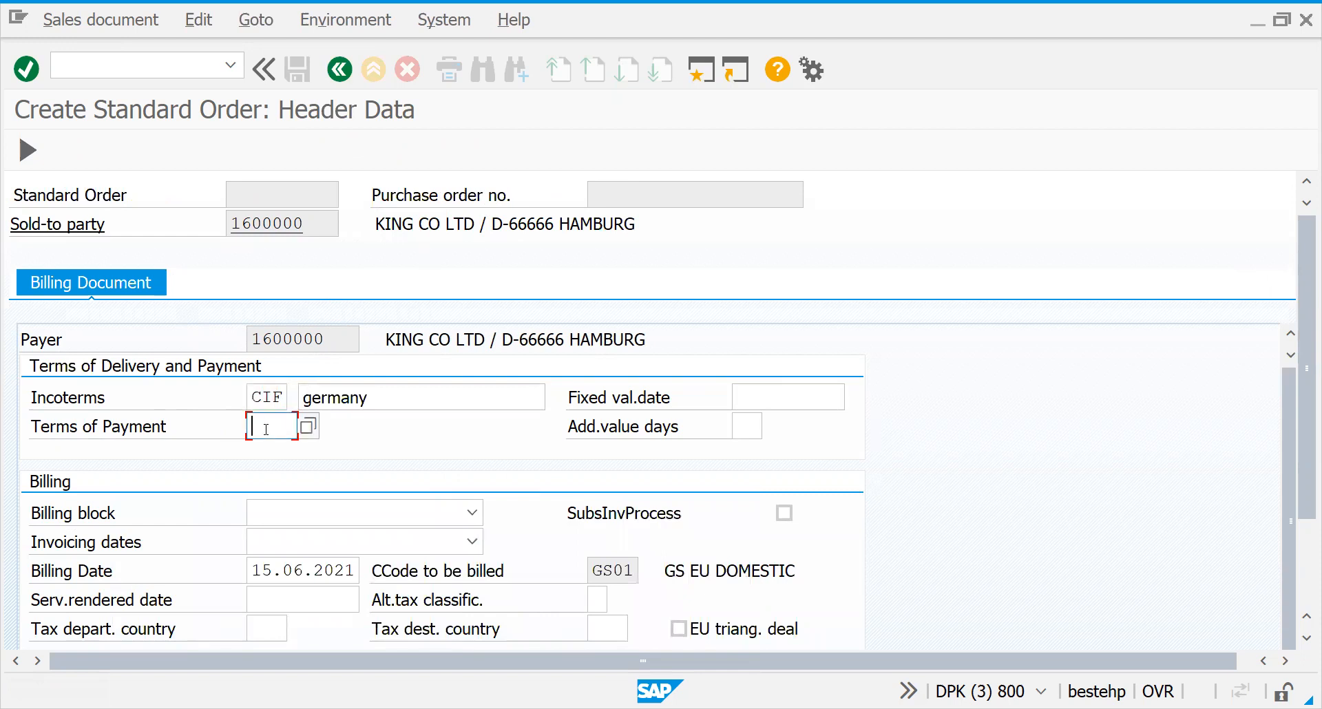
text(0001)
key(Return)
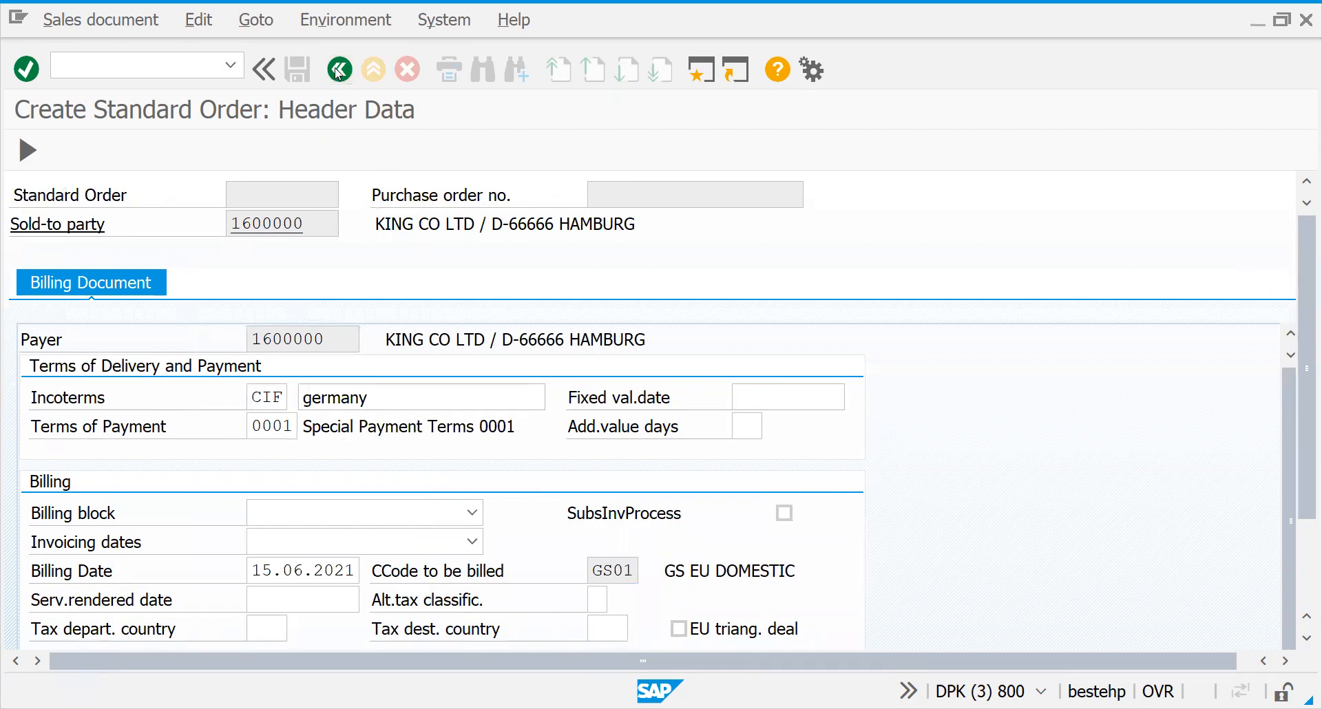
click(338, 72)
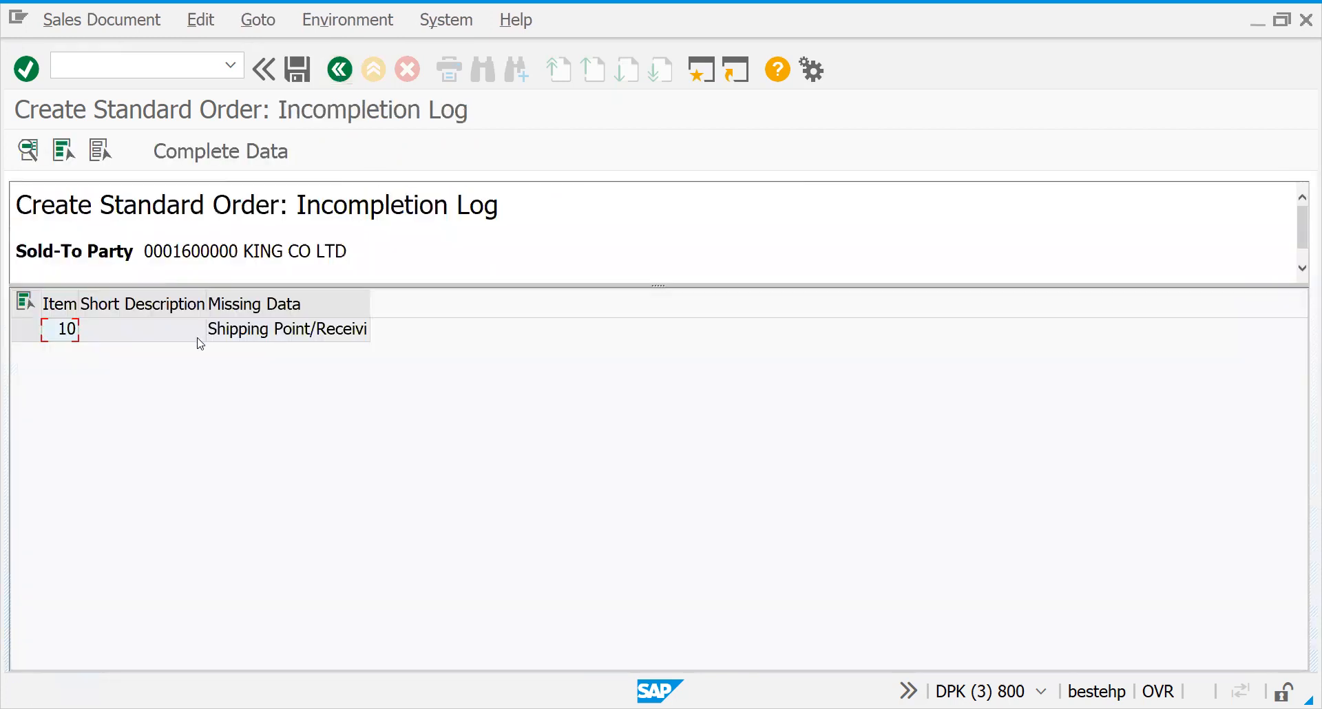
click(261, 333)
click(338, 70)
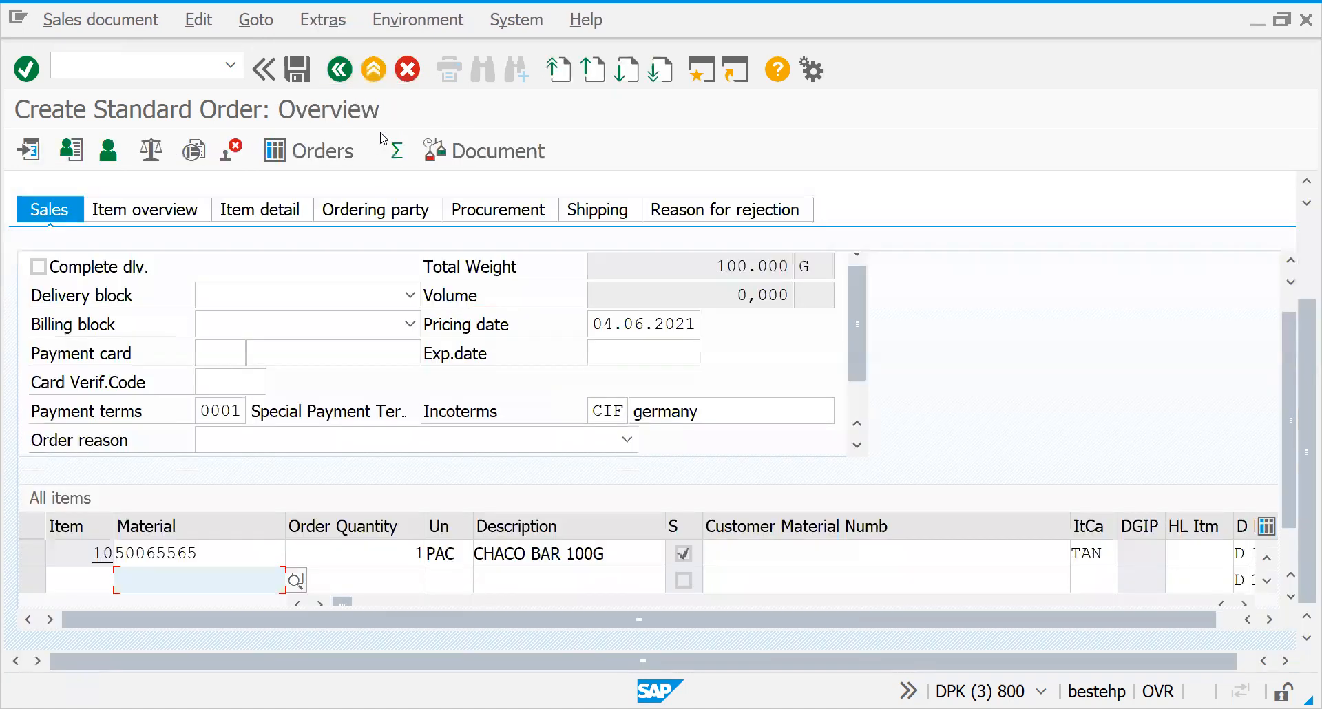